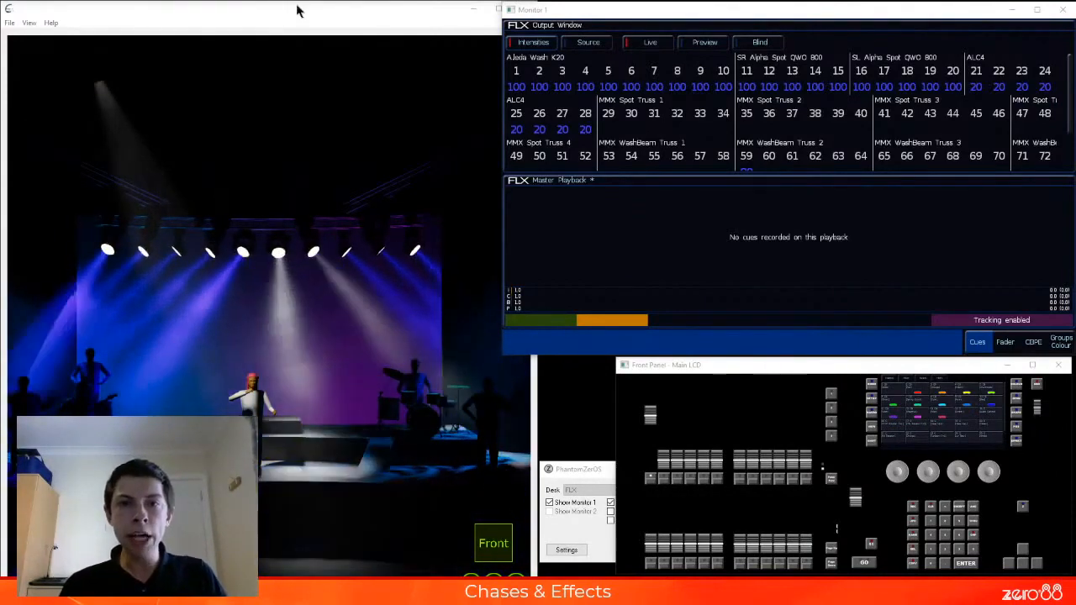
Fade out playback 1, bring fixture 1 up to 100%, and record it as the first cue on playback 2
{"action": "left_click", "coordinate": [694, 380]}
{"action": "left_click_drag", "start_coordinate": [650, 414], "coordinate": [658, 473]}
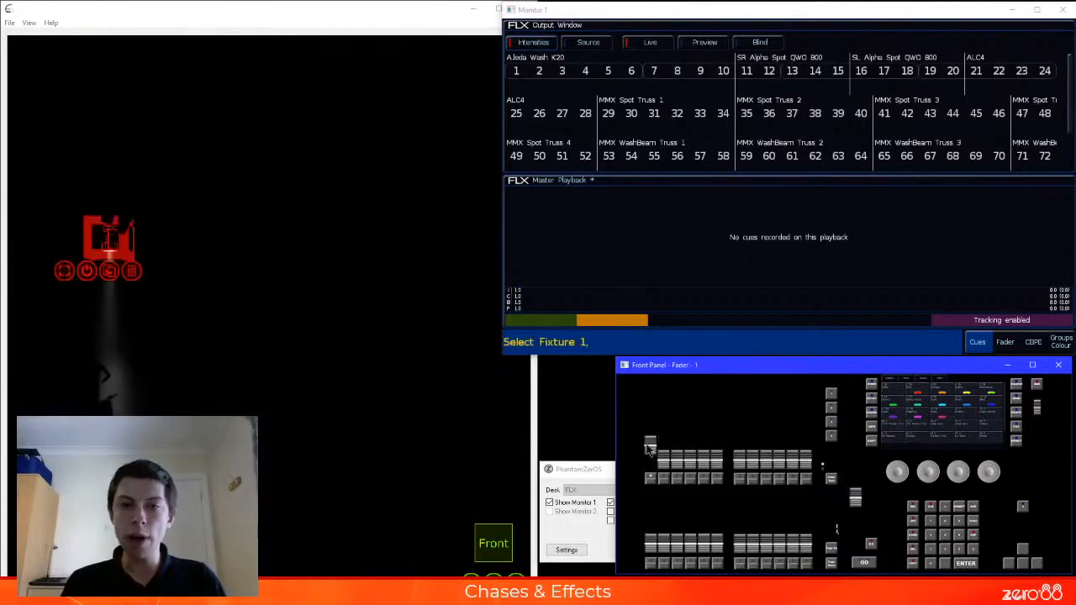
{"action": "left_click_drag", "start_coordinate": [651, 471], "coordinate": [650, 415]}
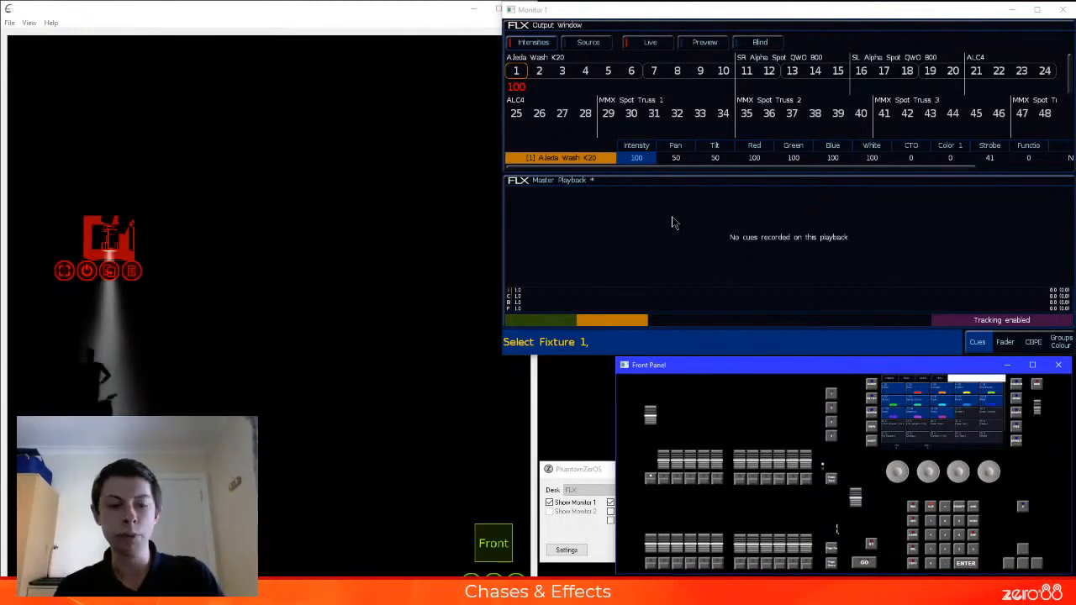
{"action": "key", "text": "r"}
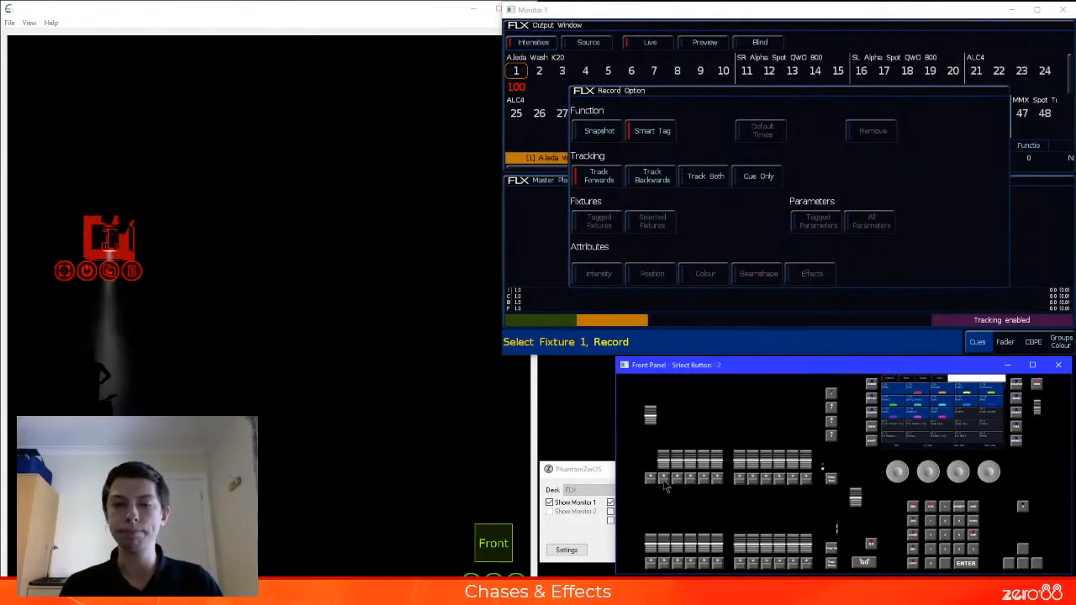
{"action": "left_click", "coordinate": [664, 482]}
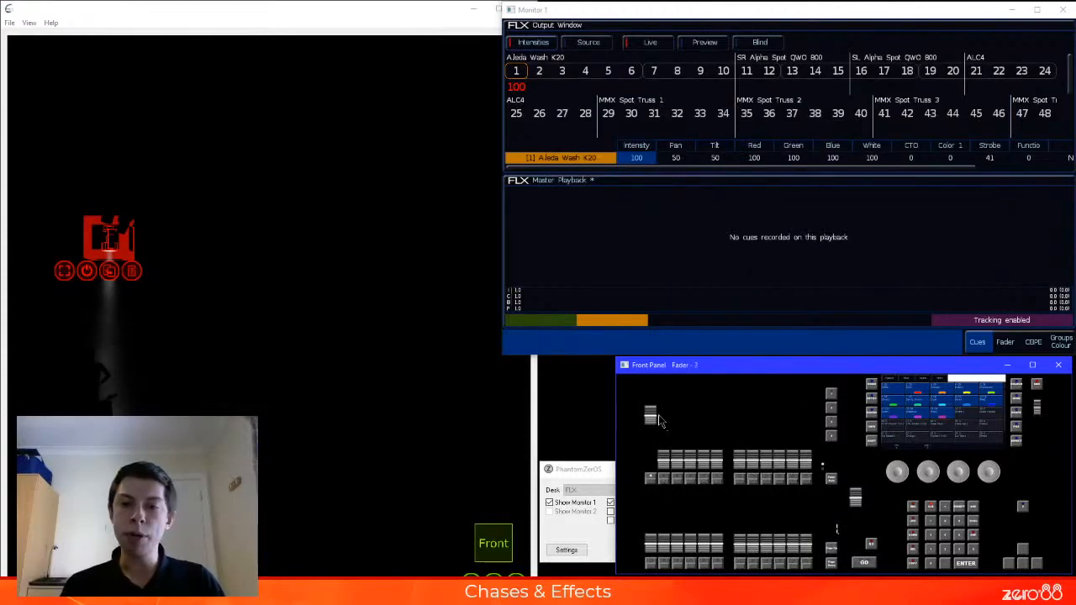
Swap fixture 1 for fixture 2 at 100% and record it onto playback 2, choosing to create a chase
{"action": "left_click_drag", "start_coordinate": [655, 416], "coordinate": [675, 397]}
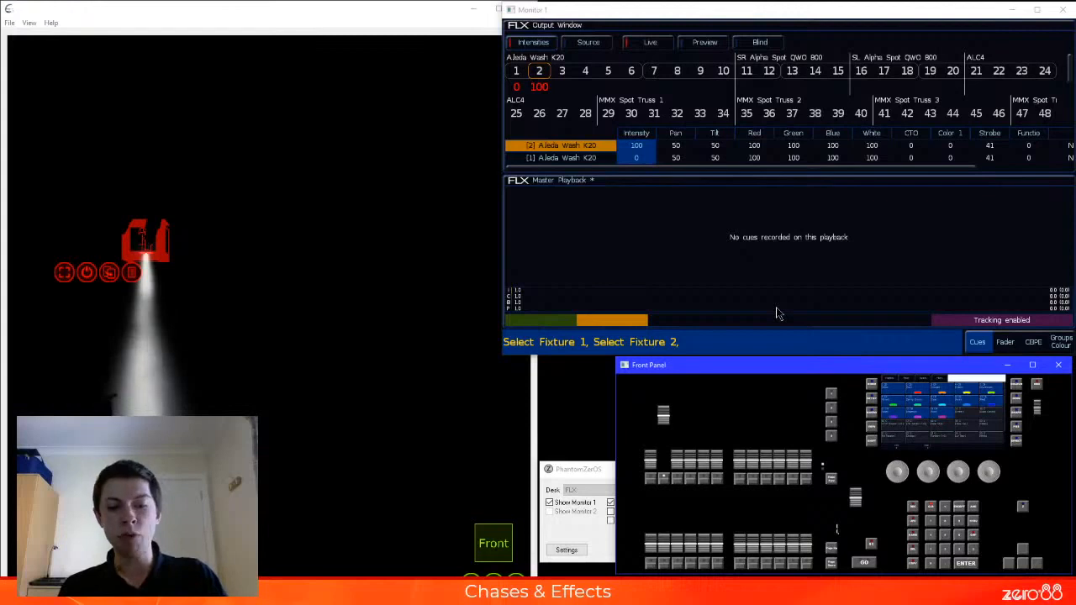
{"action": "key", "text": "r"}
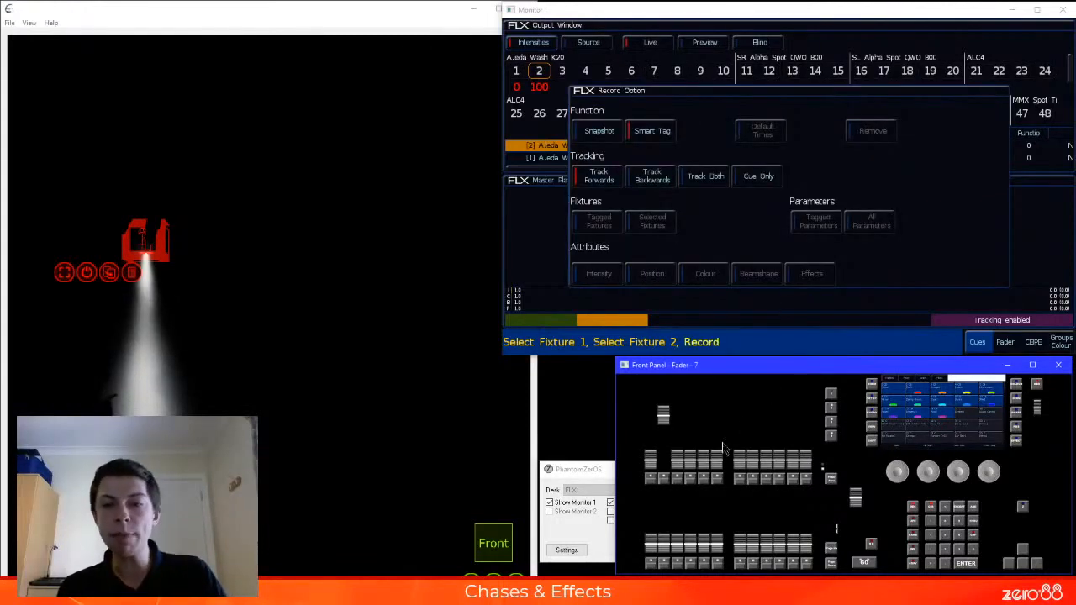
{"action": "left_click", "coordinate": [666, 480]}
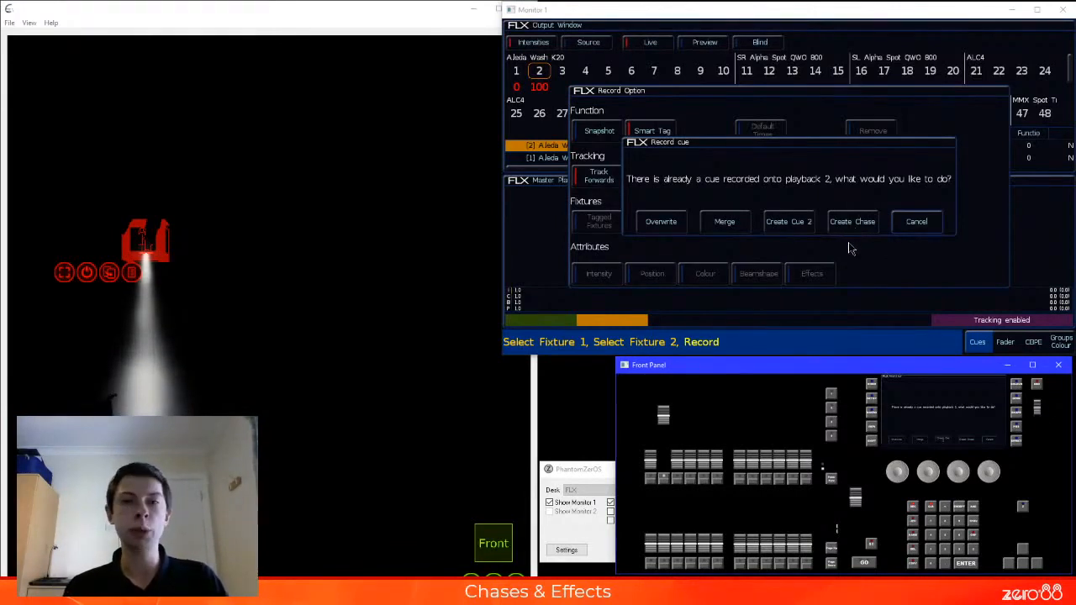
{"action": "left_click", "coordinate": [859, 222]}
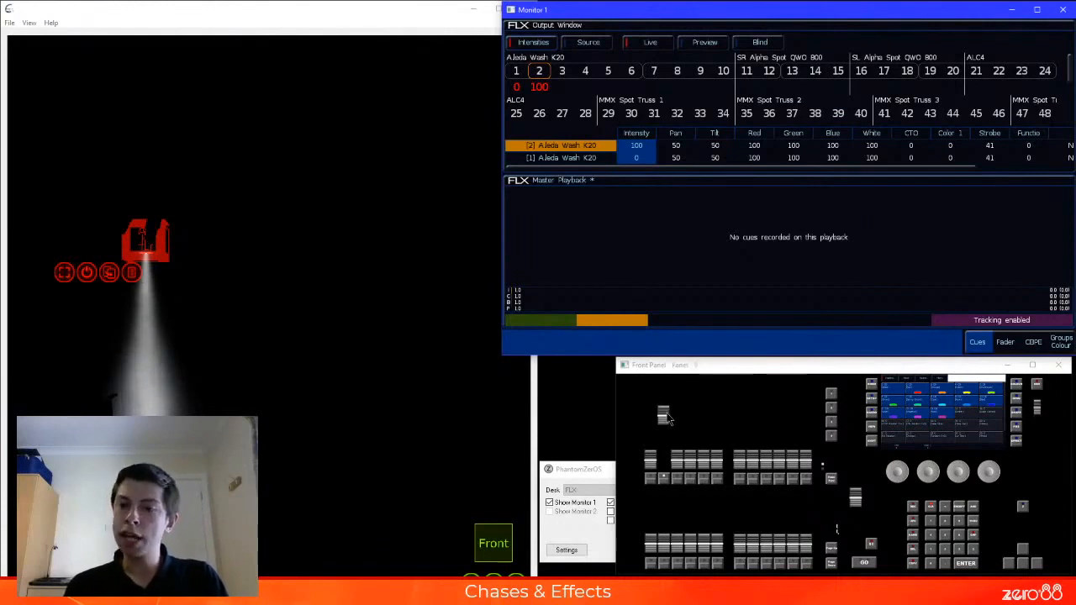
Swap fixture 2 for fixture 3 at 100% and record it as the third step of the playback 2 chase
{"action": "mouse_move", "coordinate": [664, 418]}
{"action": "left_mouse_down"}
{"action": "mouse_move", "coordinate": [672, 469]}
{"action": "mouse_move", "coordinate": [676, 412]}
{"action": "left_mouse_up"}
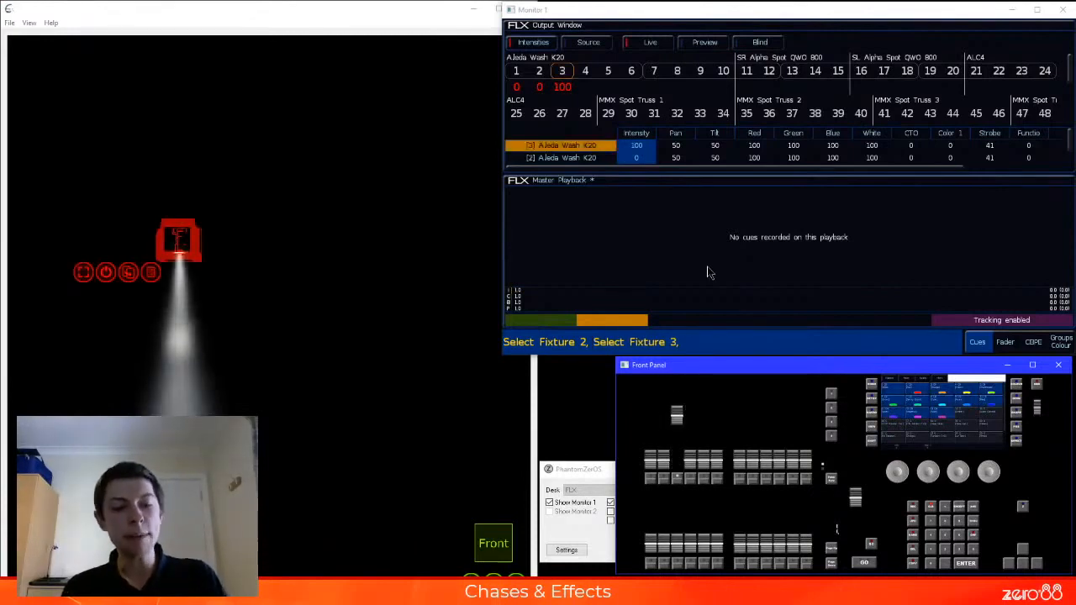
{"action": "key", "text": "r"}
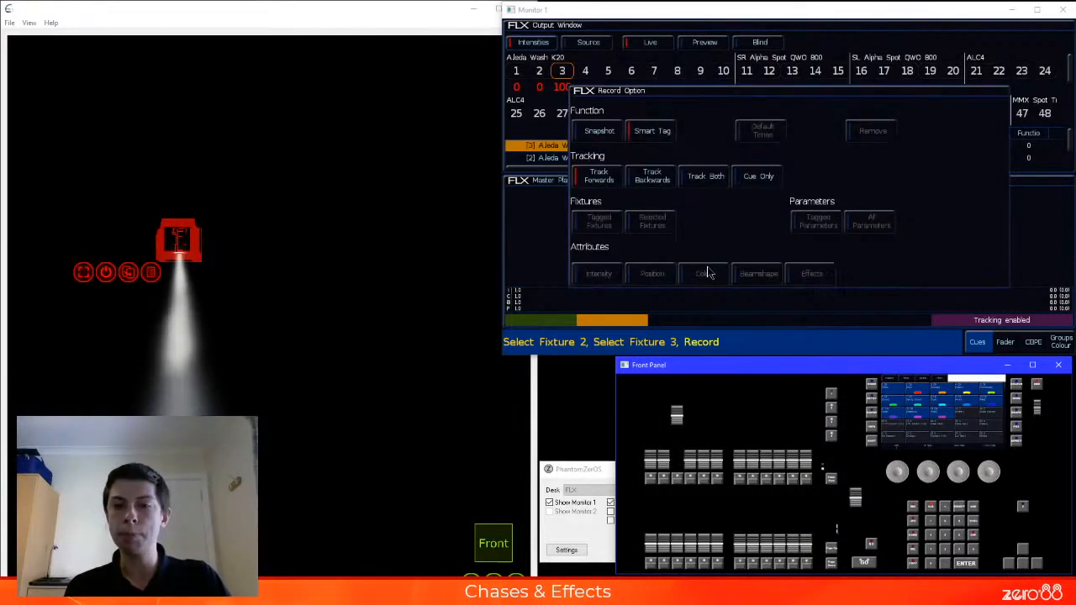
{"action": "key", "text": "Escape"}
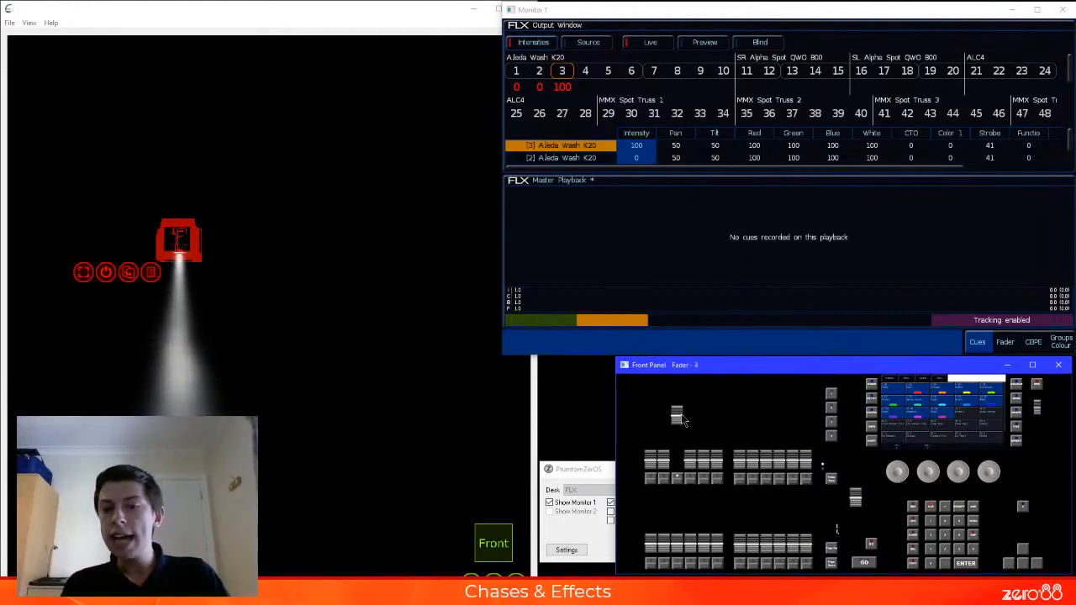
Lower fixture 3 to 0% and display the cue list of playback 2, returning the faders to channel control
{"action": "left_click_drag", "start_coordinate": [677, 414], "coordinate": [693, 472]}
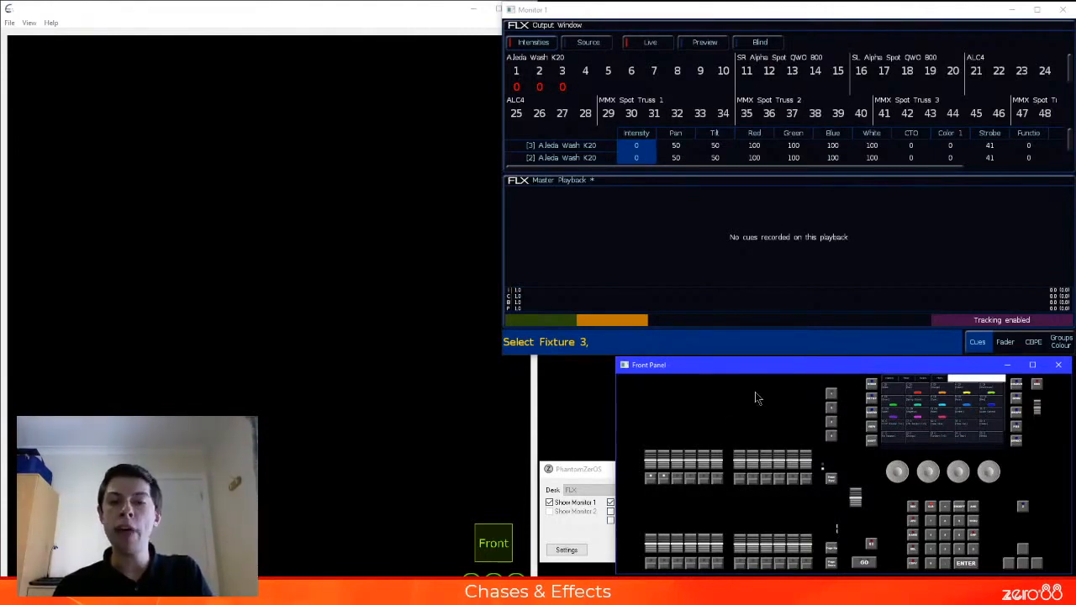
{"action": "key", "text": "F2"}
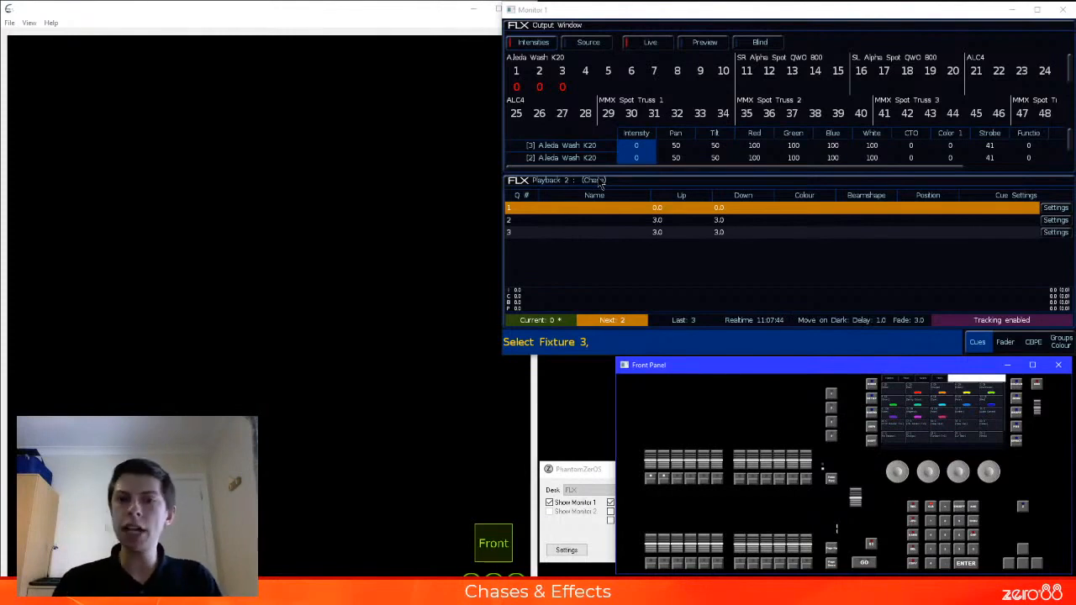
{"action": "left_click", "coordinate": [830, 482]}
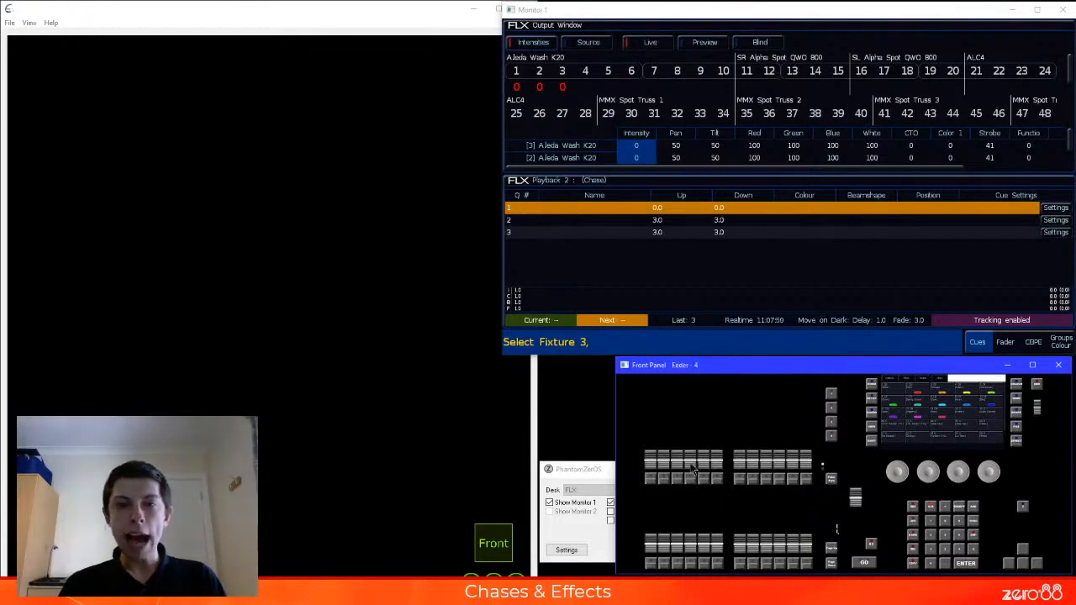
Bring fixture 4 up to 100% and record it as cue 4 of the chase
{"action": "left_click_drag", "start_coordinate": [693, 471], "coordinate": [696, 383]}
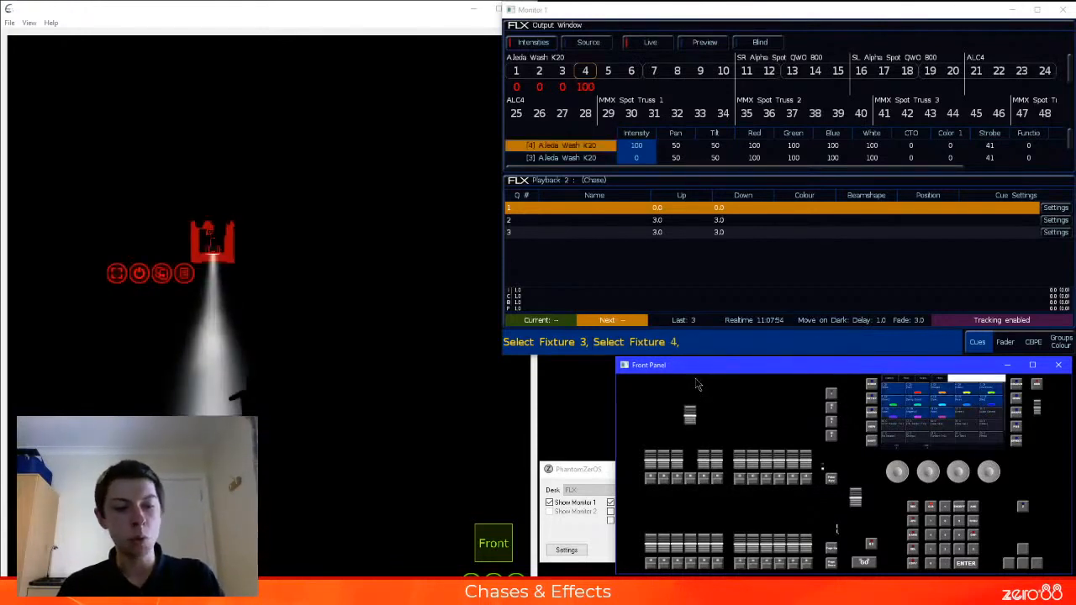
{"action": "key", "text": "r"}
{"action": "key", "text": "Return"}
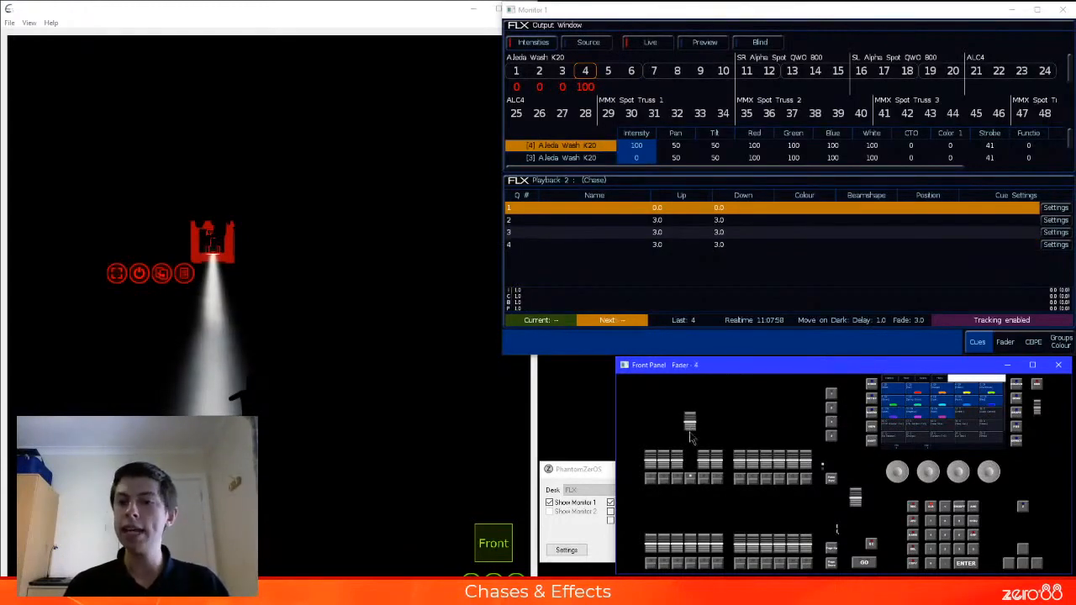
Record fixtures 5 and 6 as chase cues 5 and 6, each alone with the previous fixture lowered to 0%
{"action": "mouse_move", "coordinate": [692, 414]}
{"action": "left_mouse_down"}
{"action": "mouse_move", "coordinate": [700, 467]}
{"action": "mouse_move", "coordinate": [706, 404]}
{"action": "left_mouse_up"}
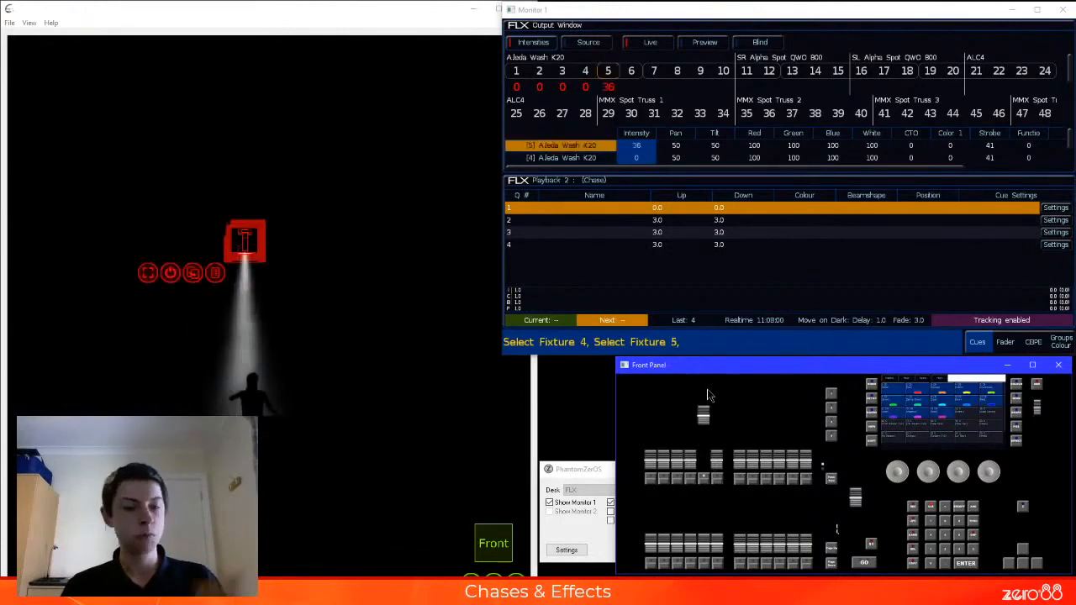
{"action": "key", "text": "r"}
{"action": "key", "text": "Return"}
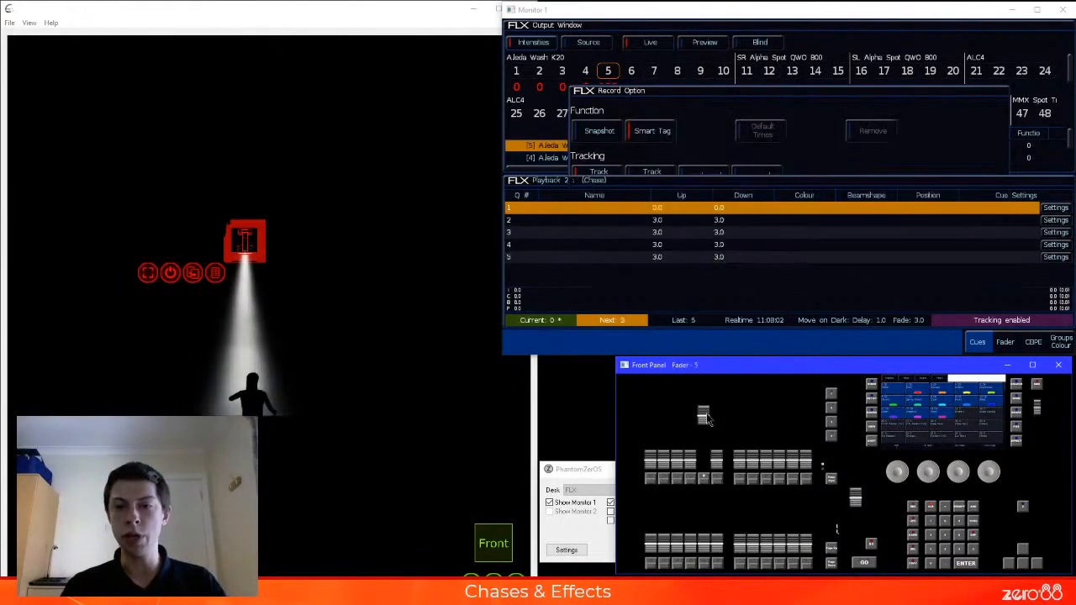
{"action": "left_click_drag", "start_coordinate": [707, 421], "coordinate": [719, 475]}
{"action": "key", "text": "r"}
{"action": "key", "text": "Return"}
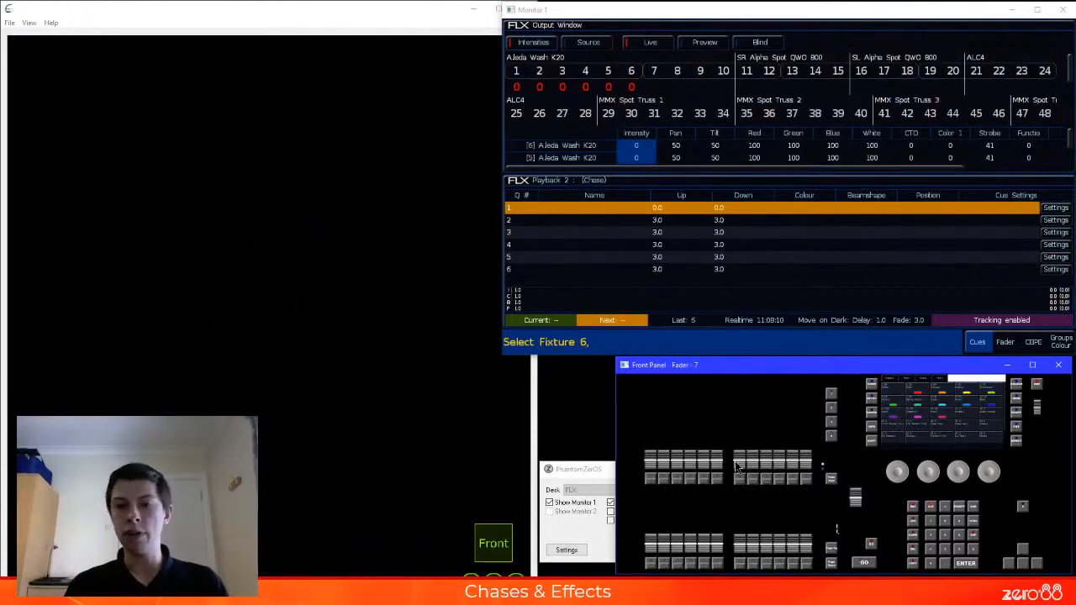
Record fixtures 7 and 8 as chase cues 7 and 8, each alone with the previous fixture at 0%
{"action": "left_click_drag", "start_coordinate": [740, 477], "coordinate": [756, 390]}
{"action": "key", "text": "r"}
{"action": "key", "text": "Return"}
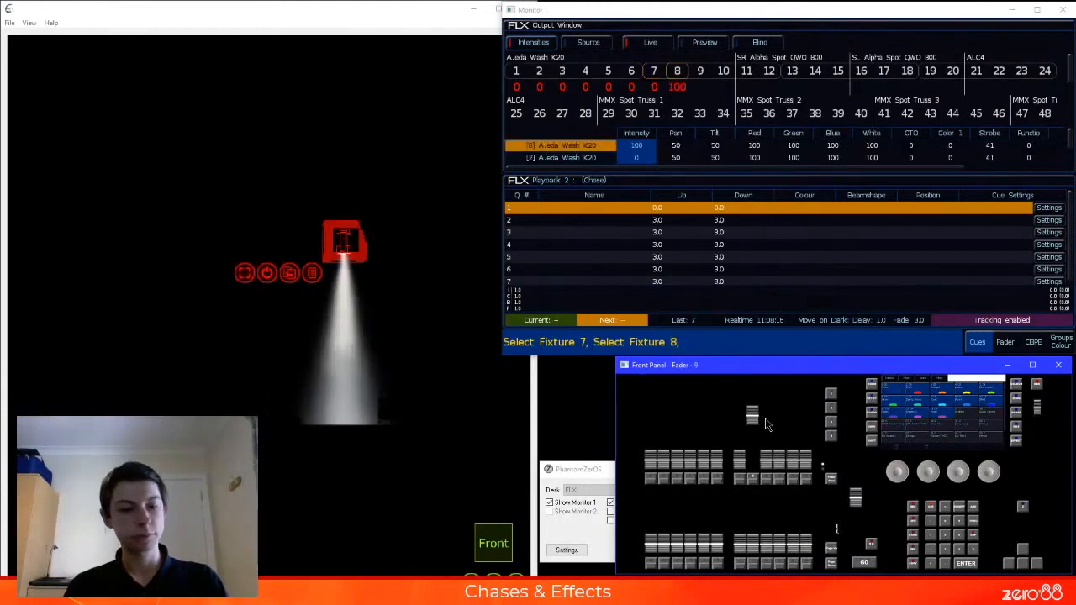
{"action": "key", "text": "r"}
{"action": "key", "text": "Return"}
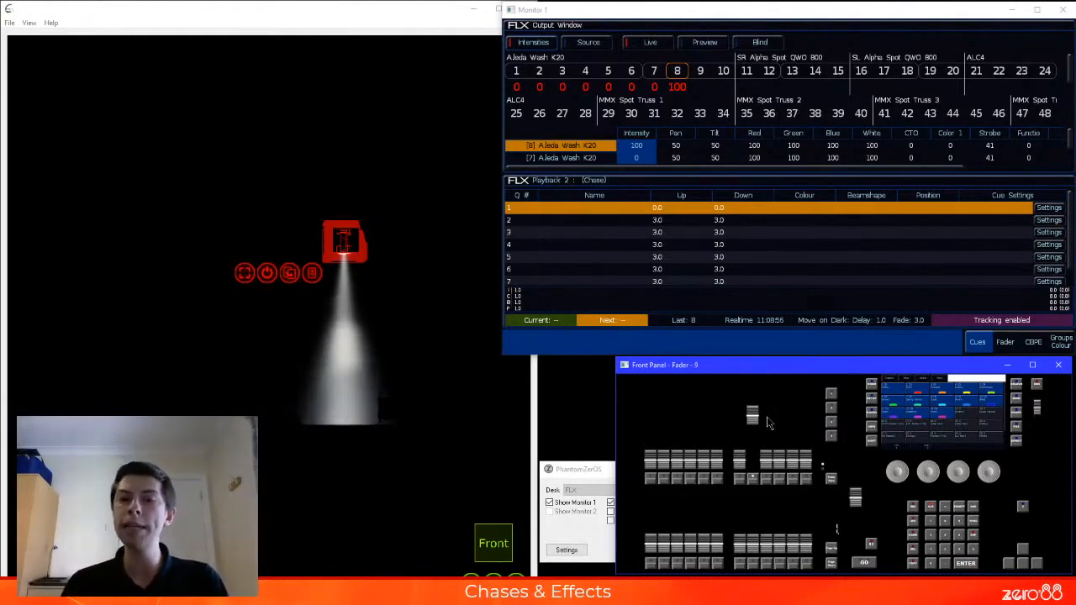
Lower fixture 8 and clear all manual fixture values, and run the chase by raising playback 2 to full
{"action": "left_click_drag", "start_coordinate": [752, 416], "coordinate": [766, 494]}
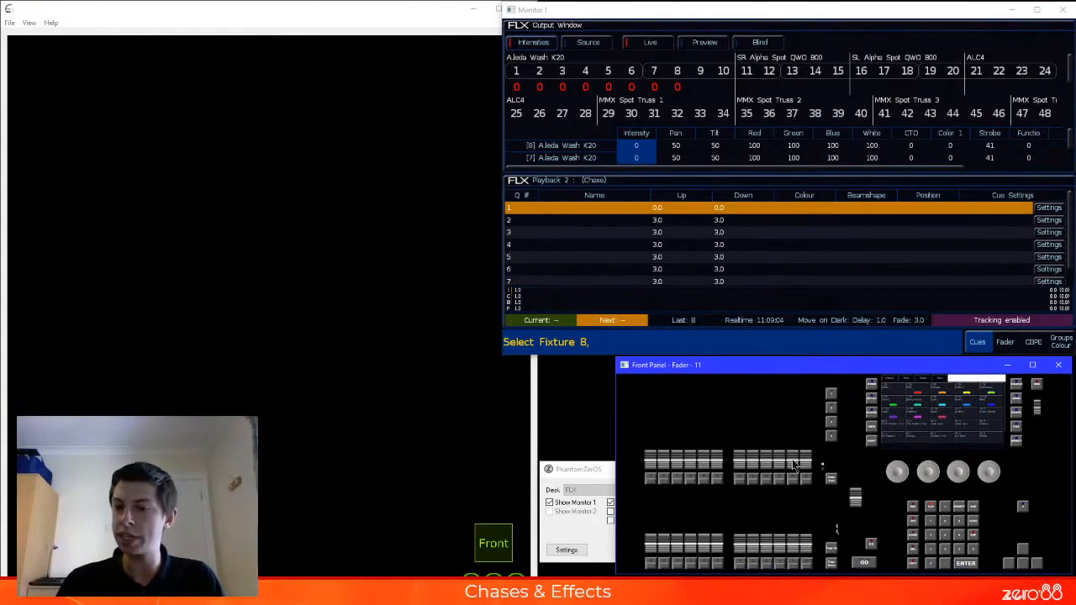
{"action": "left_click", "coordinate": [832, 481]}
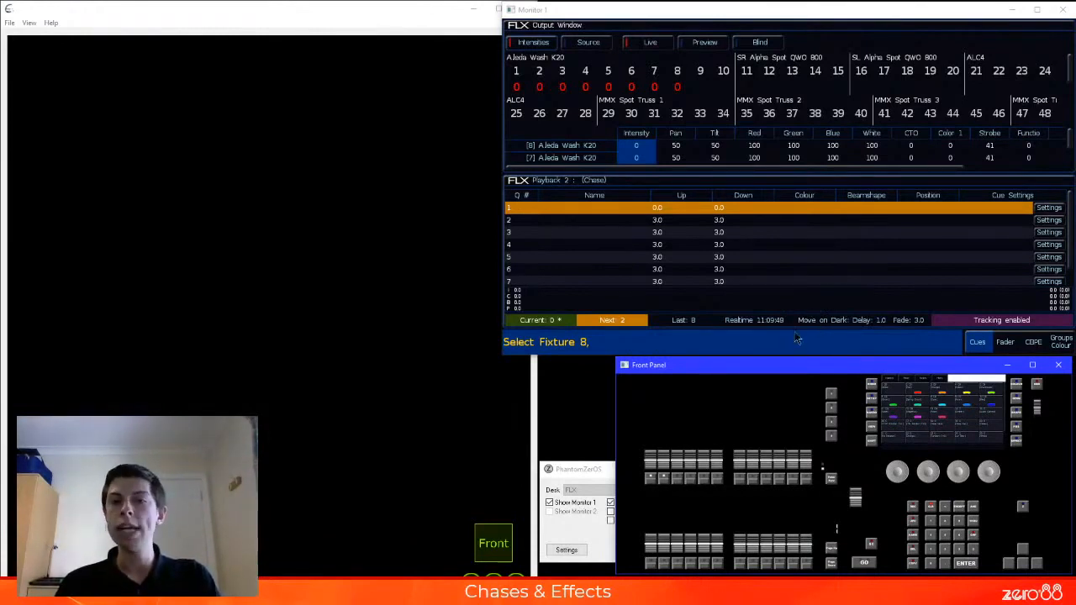
{"action": "key", "text": "BackSpace"}
{"action": "key", "text": "BackSpace"}
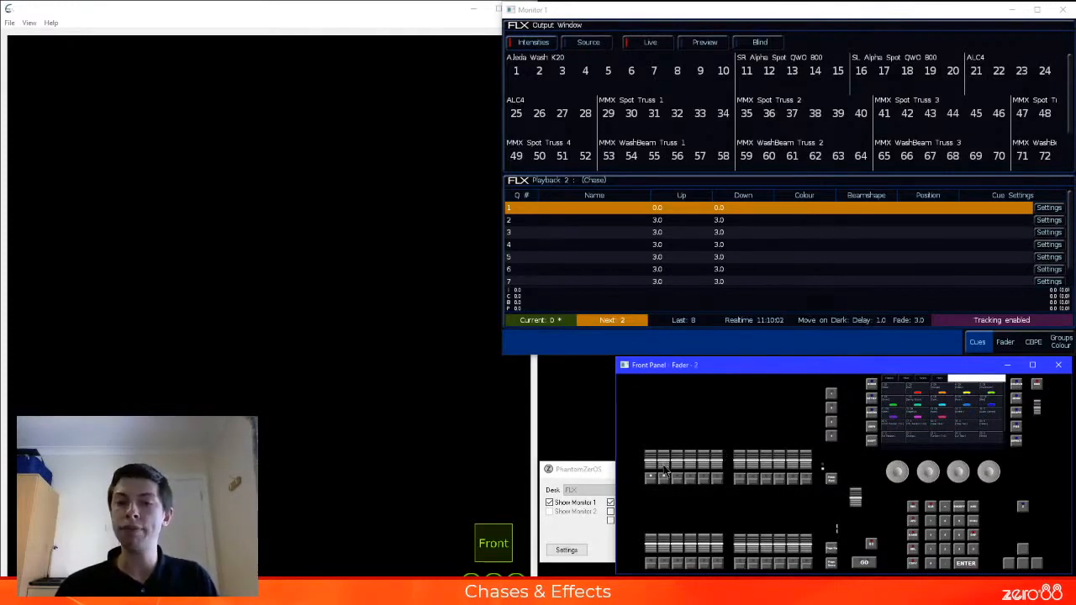
{"action": "left_click_drag", "start_coordinate": [664, 473], "coordinate": [663, 412]}
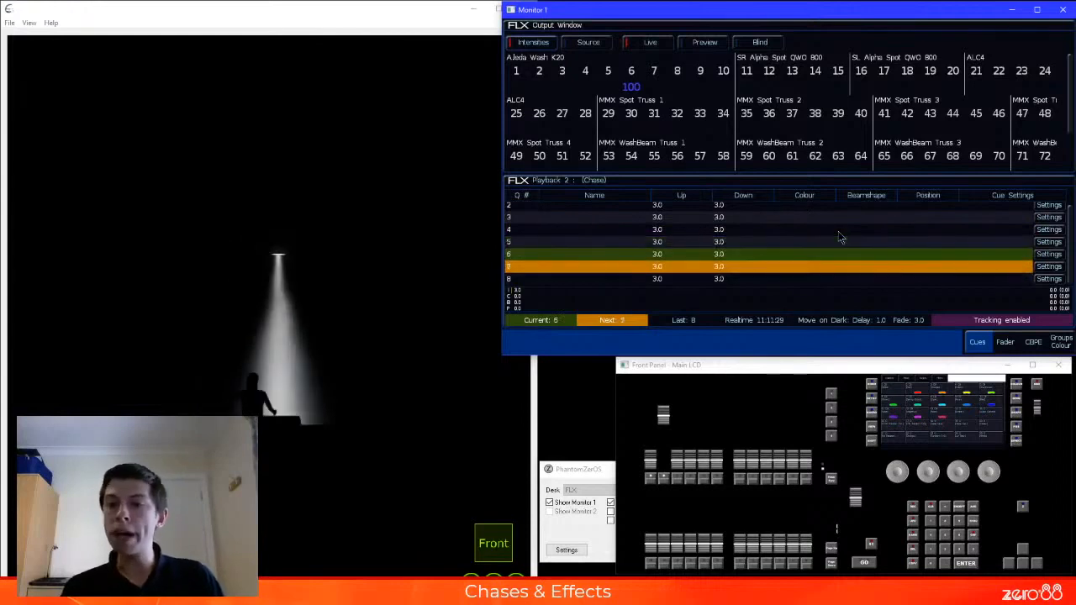
Name playback 2 "My Chase" in its advanced settings
{"action": "left_click", "coordinate": [1006, 344]}
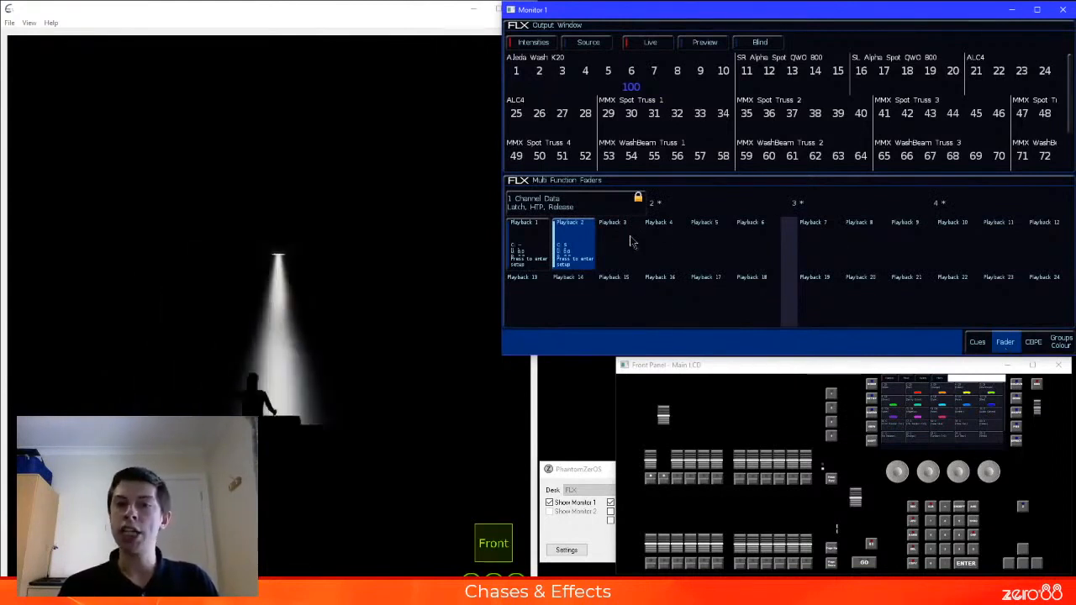
{"action": "left_click", "coordinate": [581, 244]}
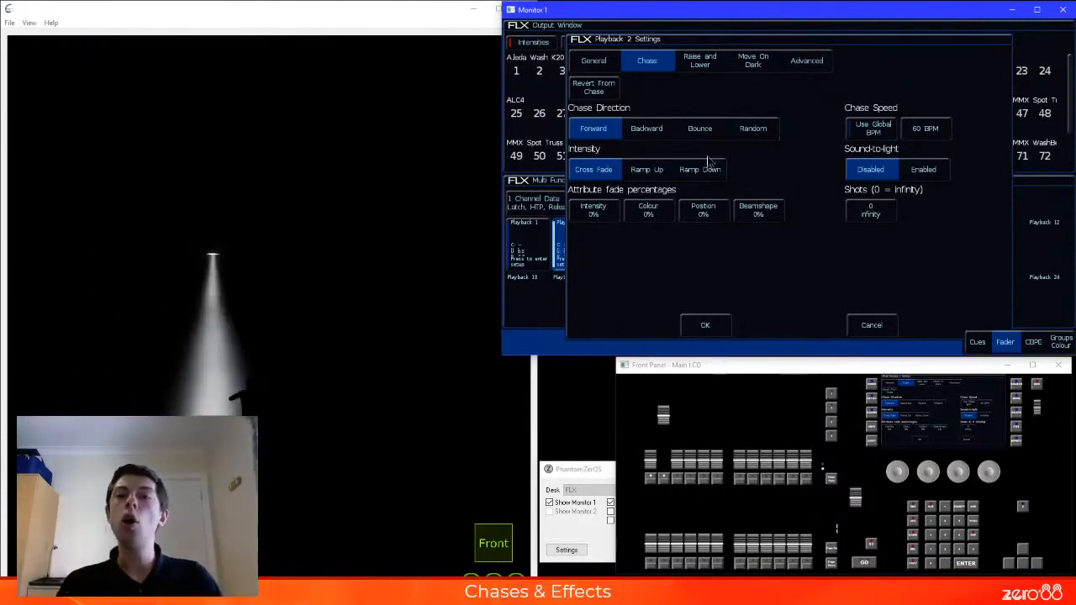
{"action": "left_click", "coordinate": [617, 62]}
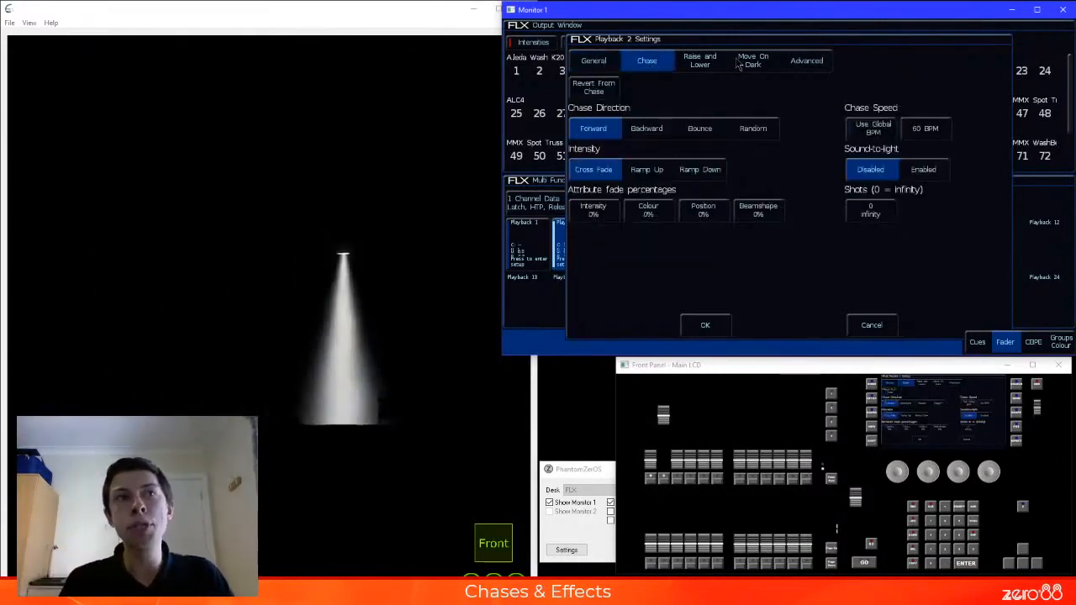
{"action": "left_click", "coordinate": [705, 68]}
{"action": "left_click", "coordinate": [754, 67]}
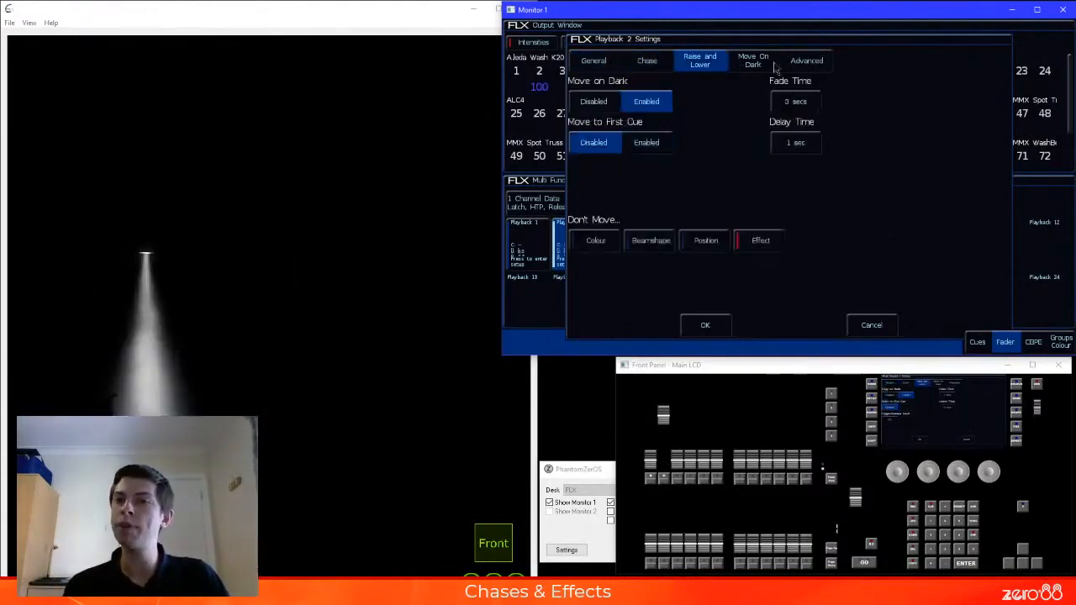
{"action": "left_click", "coordinate": [822, 68]}
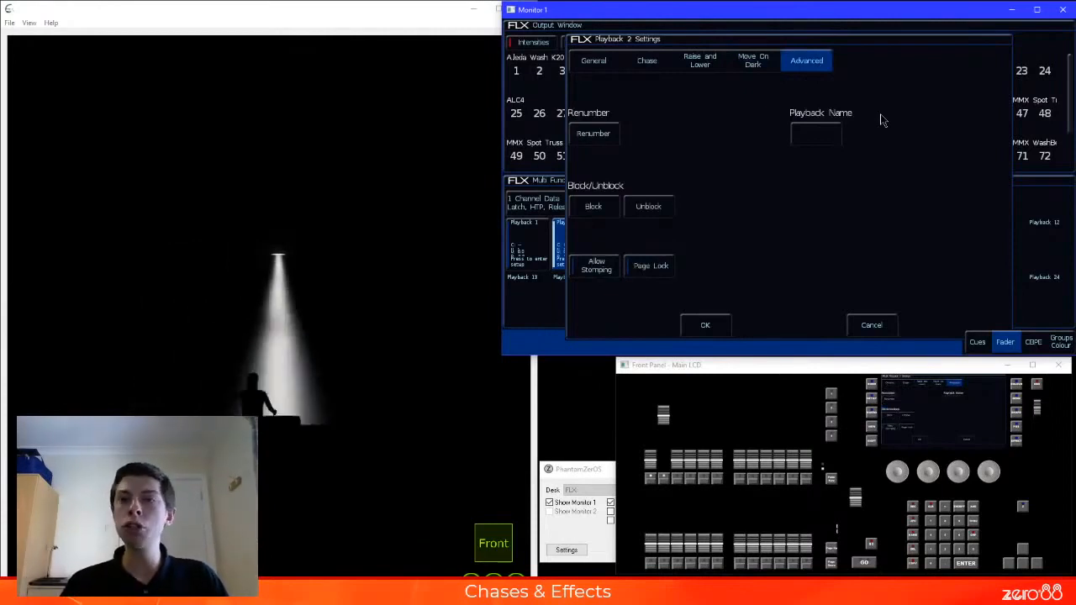
{"action": "left_click", "coordinate": [815, 129]}
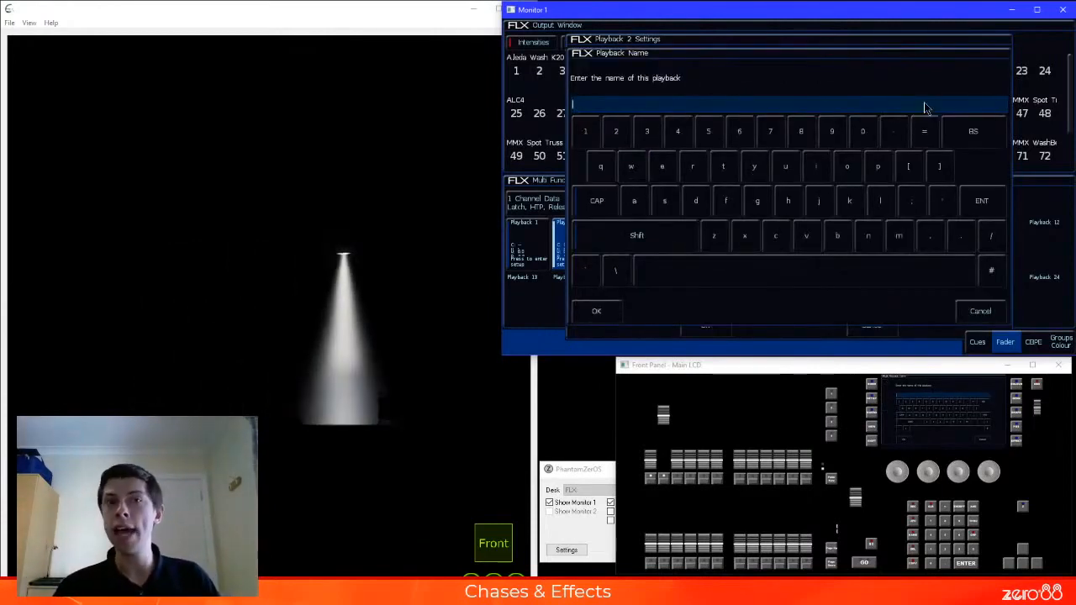
{"action": "type", "text": "My "}
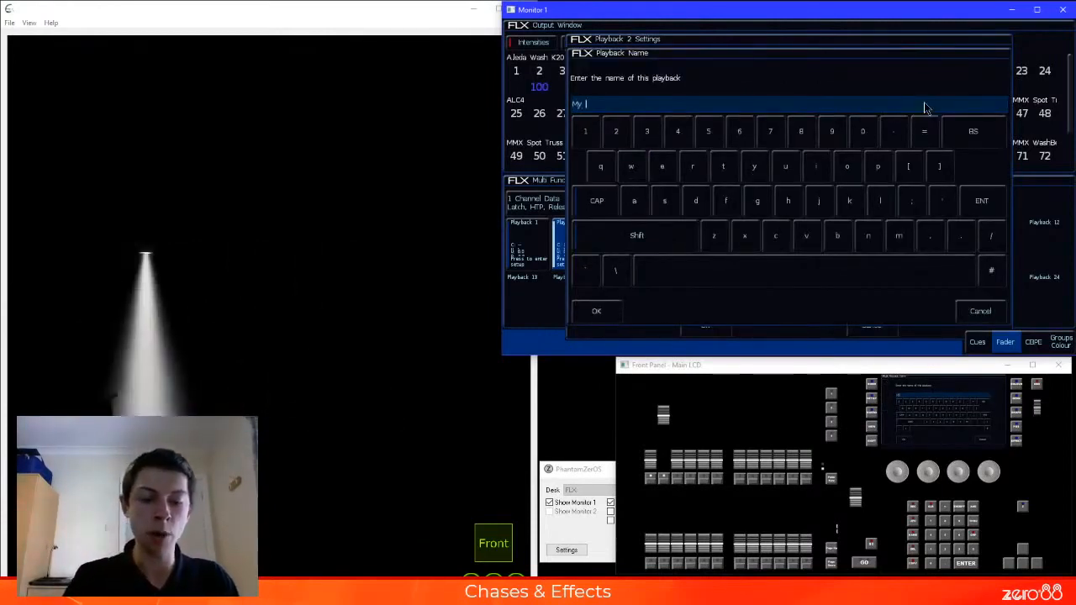
{"action": "type", "text": "Chase"}
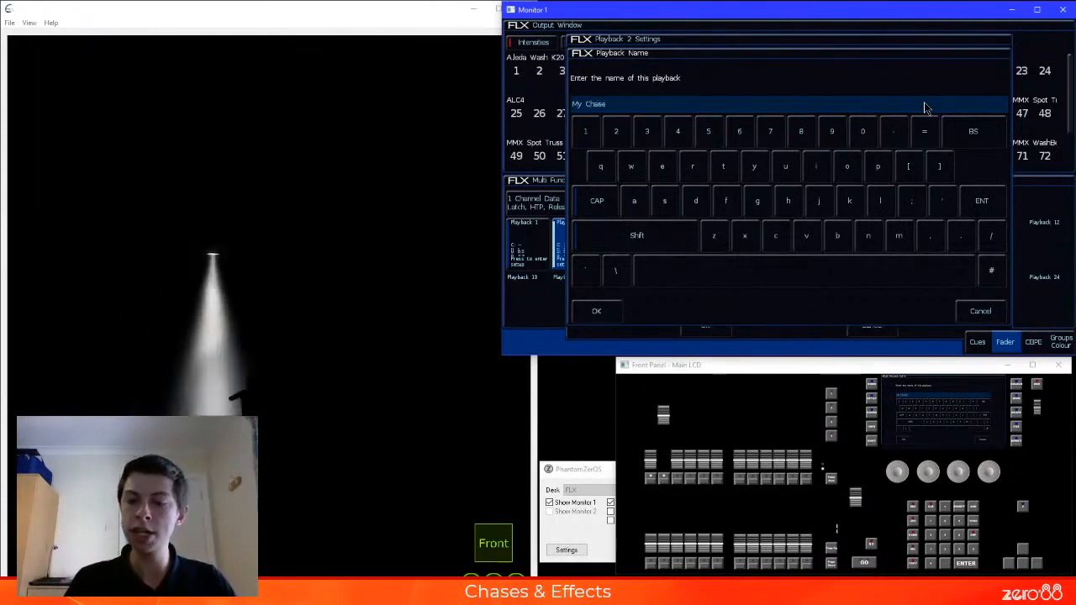
{"action": "key", "text": "Return"}
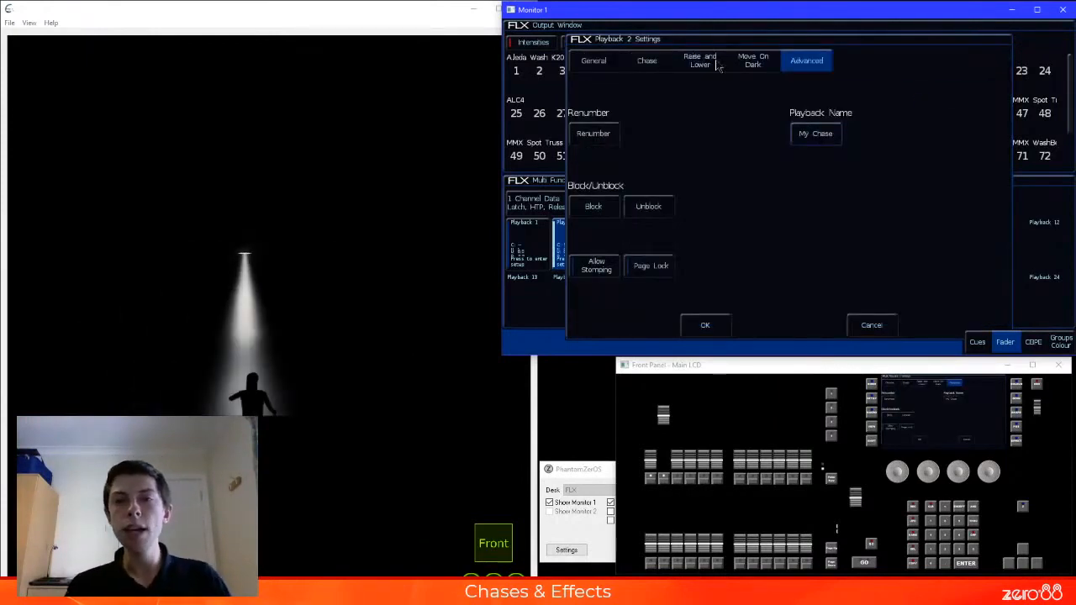
Revert playback 2 from a chase in its chase settings, and turn it into a chase again
{"action": "left_click", "coordinate": [660, 62]}
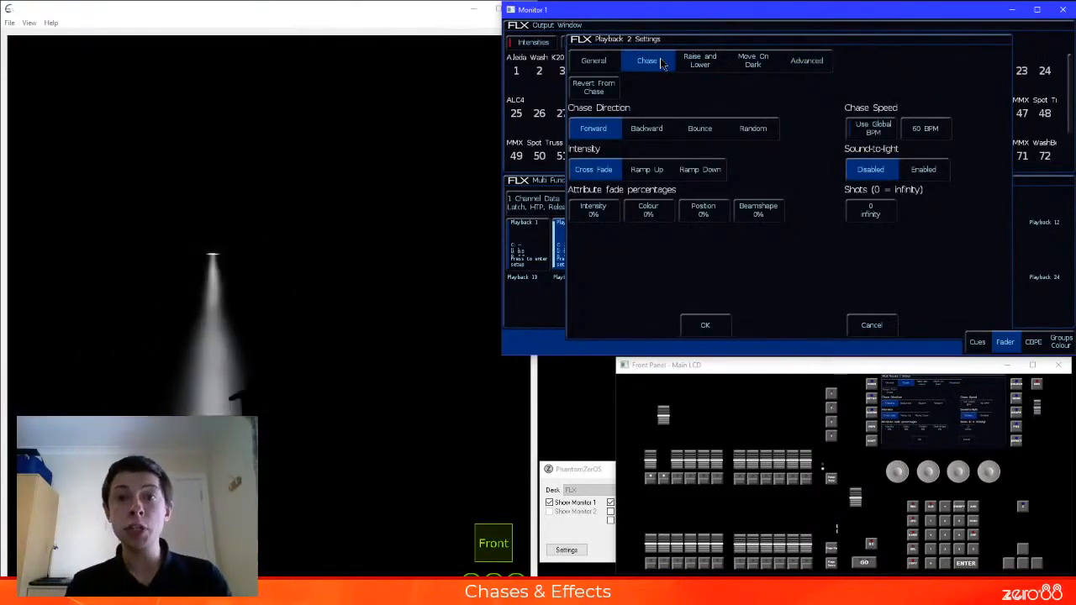
{"action": "left_click", "coordinate": [613, 90]}
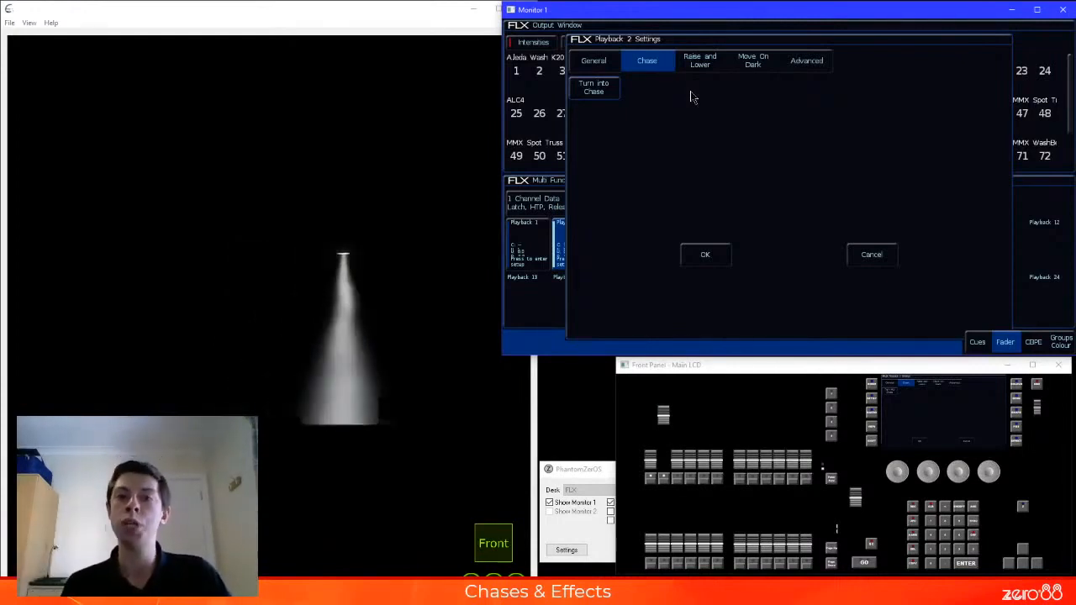
{"action": "left_click", "coordinate": [616, 90]}
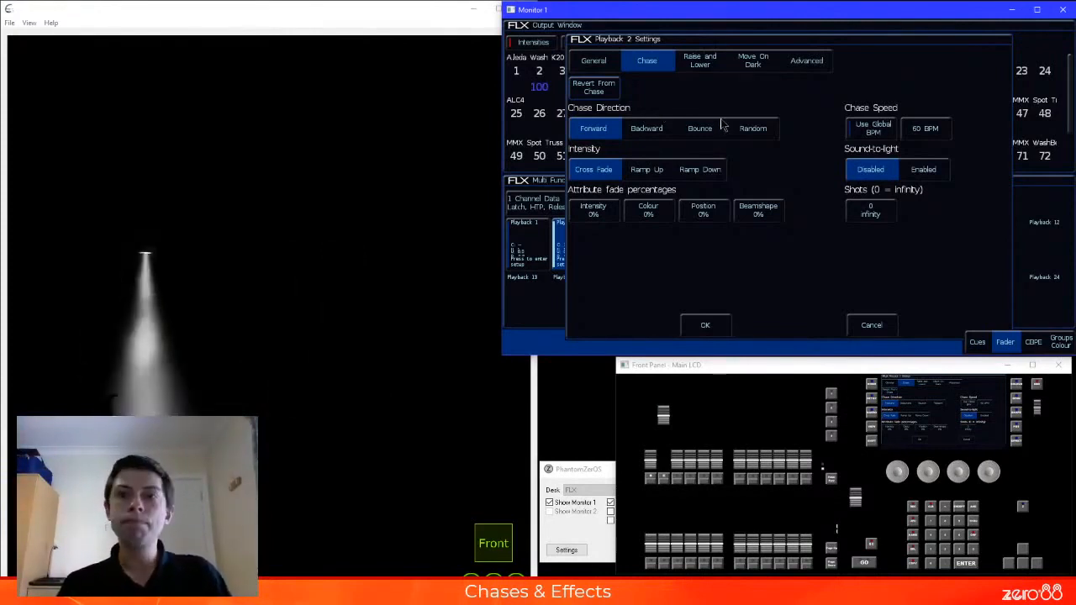
Try the Random chase direction, apply Bounce instead, and view the cue list of the running chase
{"action": "left_click", "coordinate": [762, 131]}
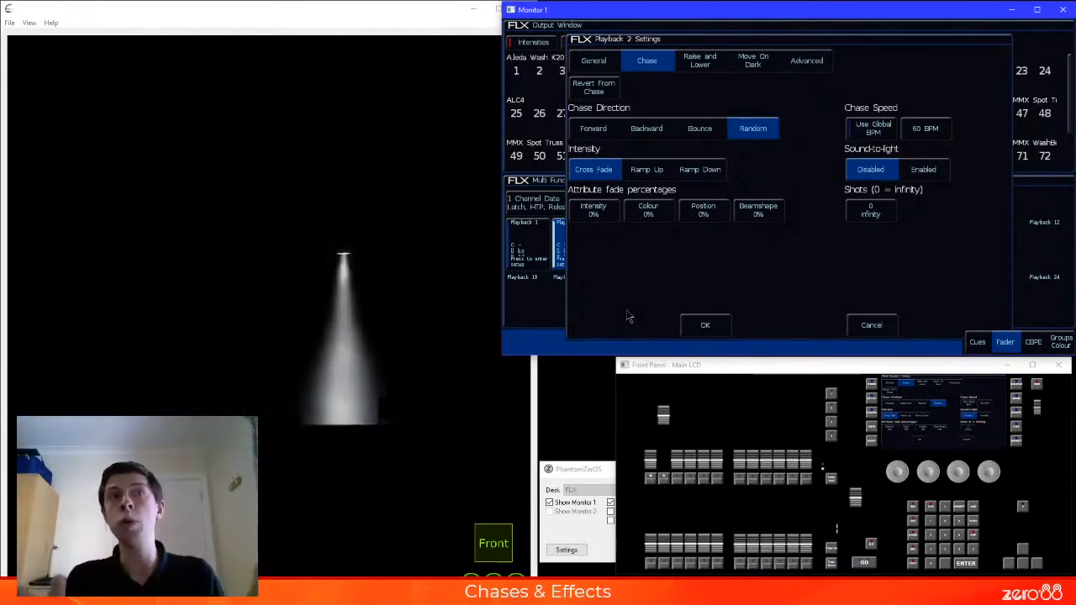
{"action": "left_click", "coordinate": [710, 135]}
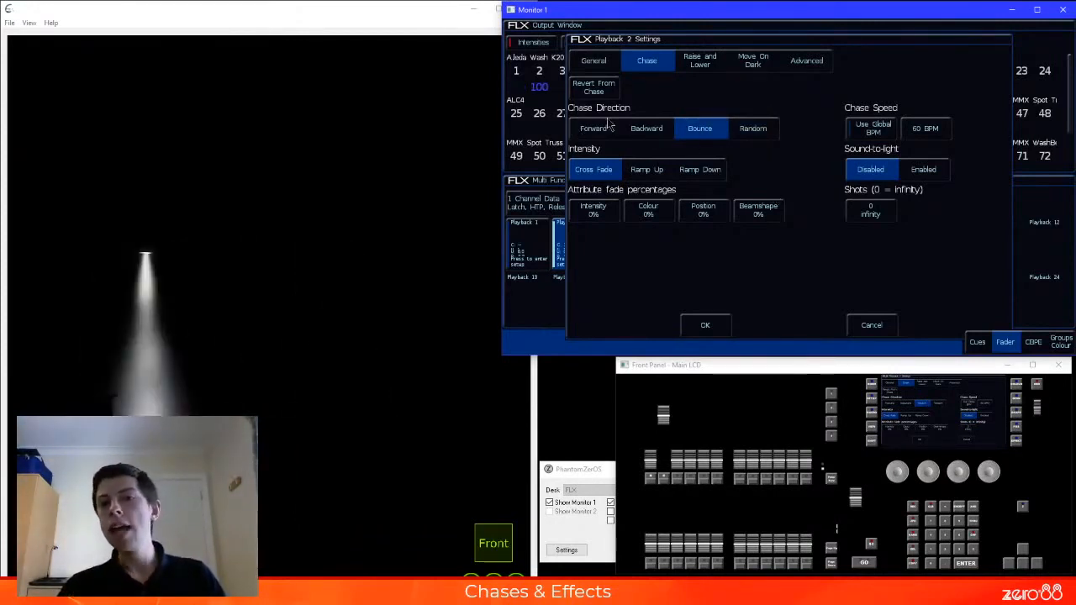
{"action": "left_click", "coordinate": [704, 325]}
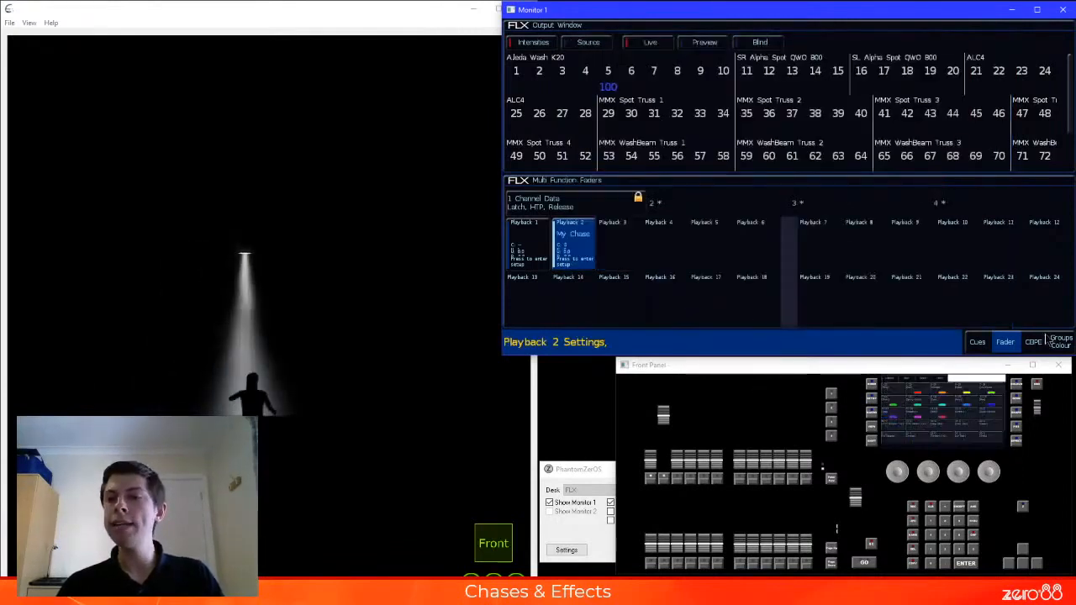
{"action": "left_click", "coordinate": [973, 342]}
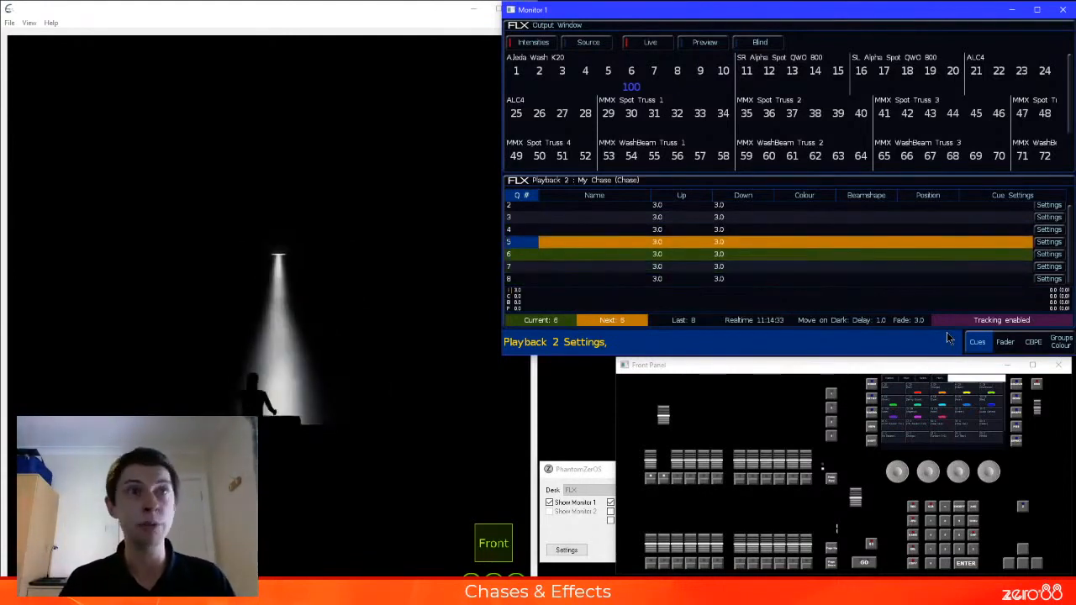
{"action": "left_click", "coordinate": [1005, 341]}
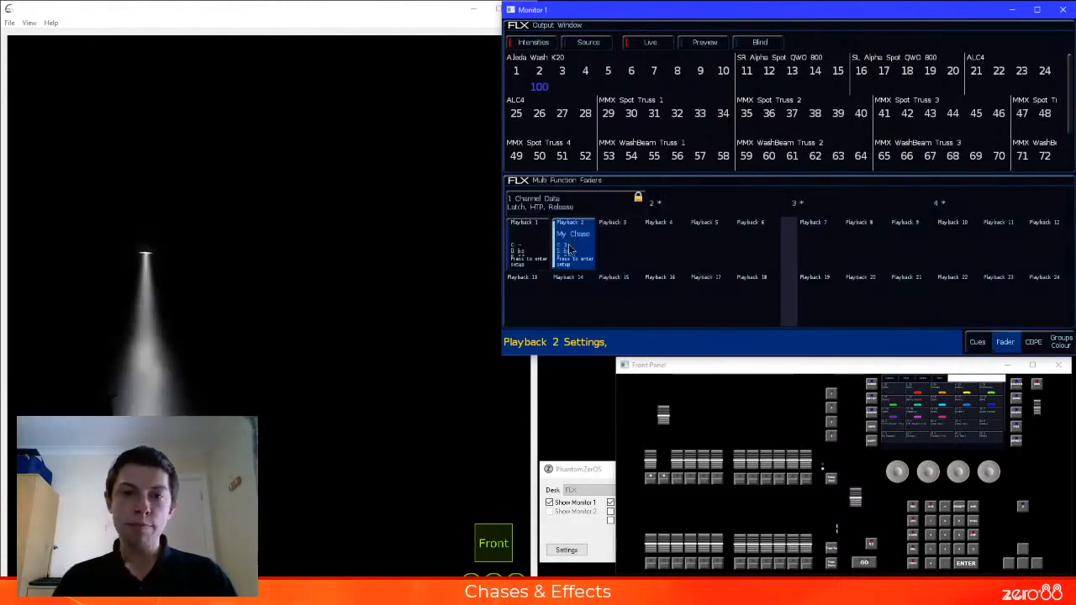
Set playback 2's chase direction to Forward and its intensity fade percentage to 100%, and apply the settings
{"action": "left_click", "coordinate": [578, 248]}
{"action": "left_click", "coordinate": [647, 60]}
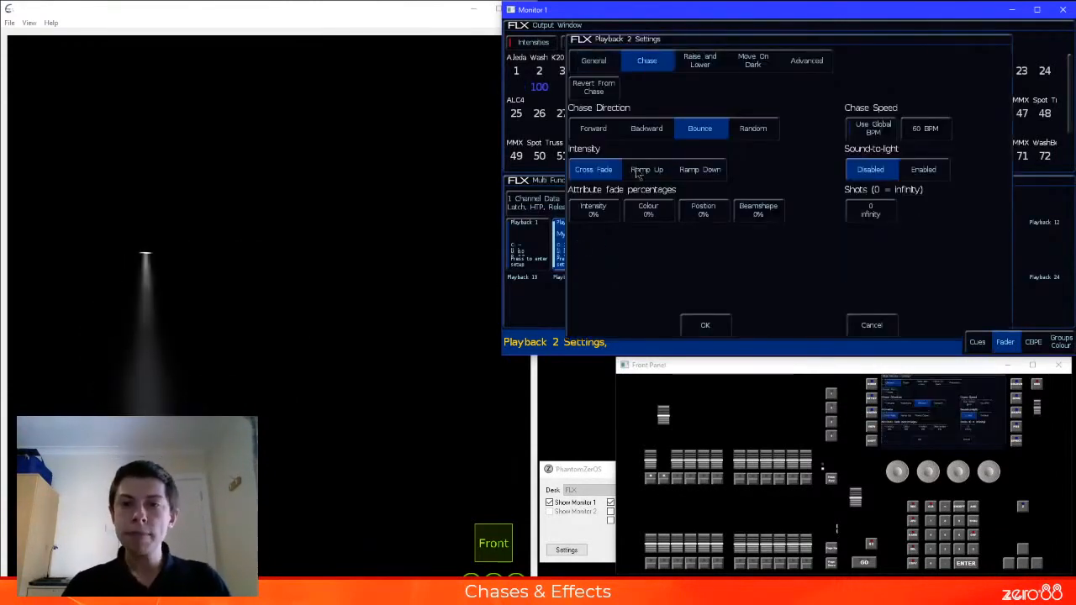
{"action": "left_click", "coordinate": [593, 128]}
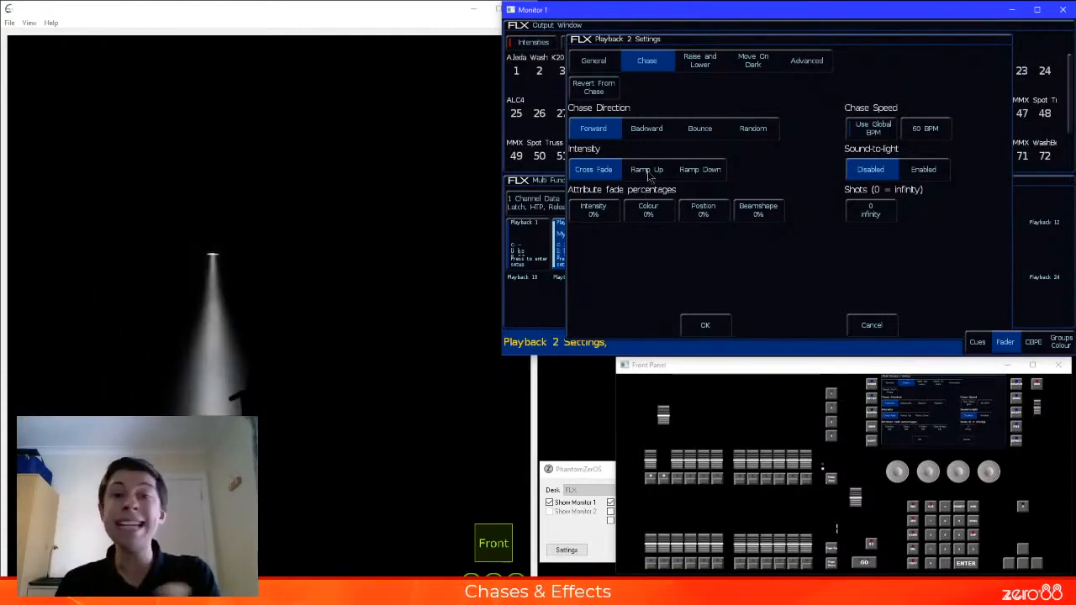
{"action": "left_click", "coordinate": [598, 209]}
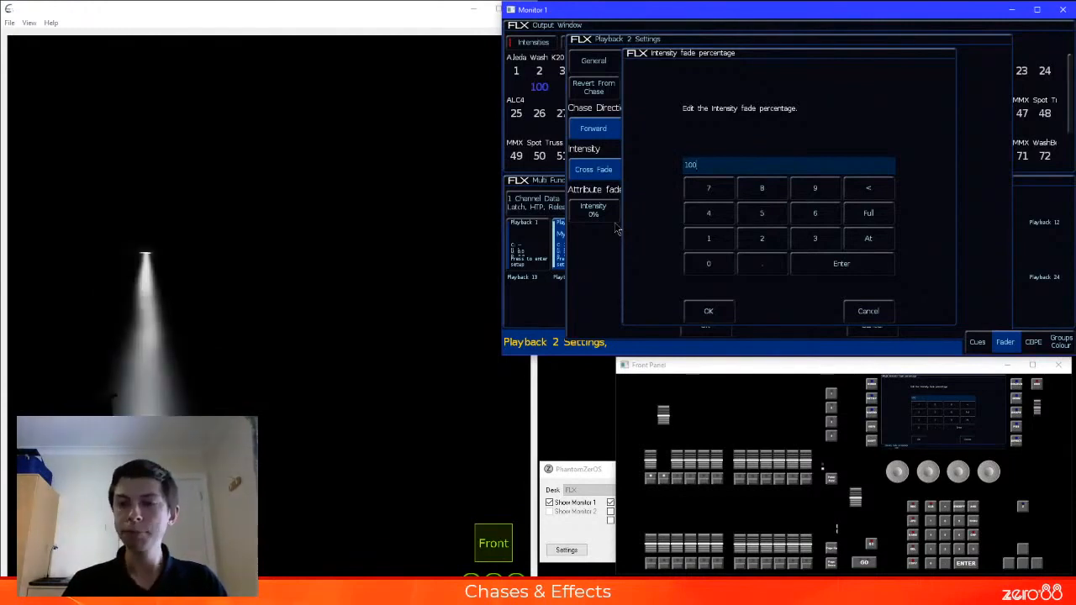
{"action": "key", "text": "Return"}
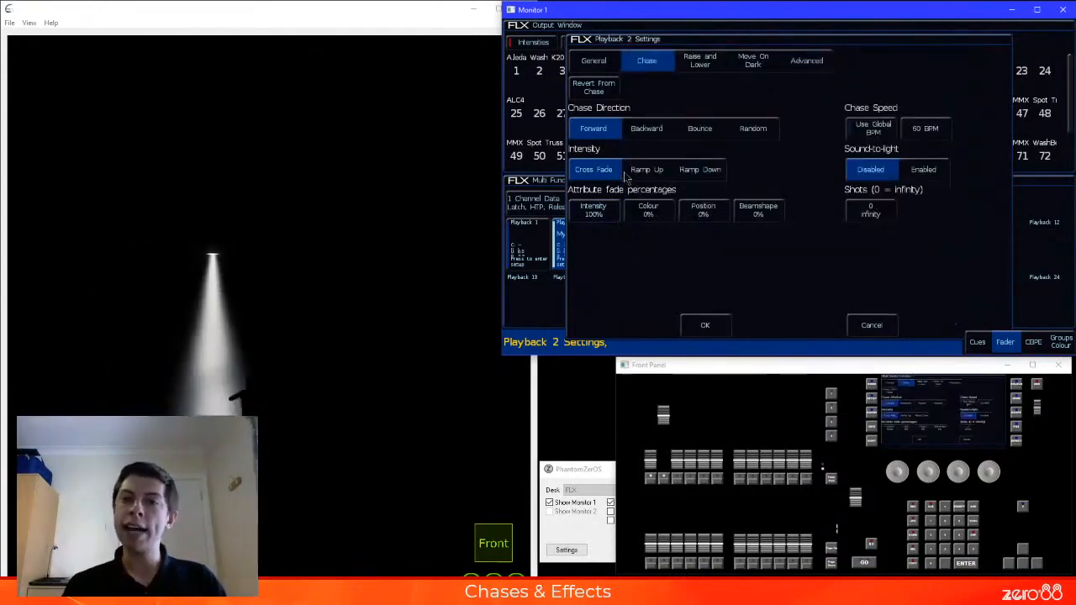
{"action": "key", "text": "Return"}
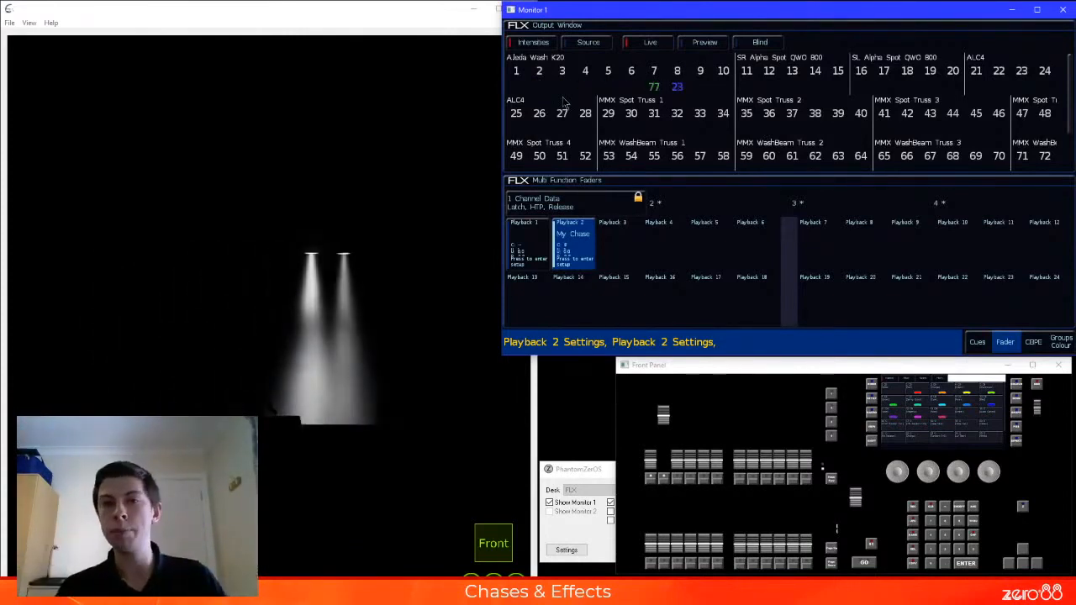
Set the intensity fade percentage of playback 2's chase to 50% and apply the settings
{"action": "left_click", "coordinate": [582, 245]}
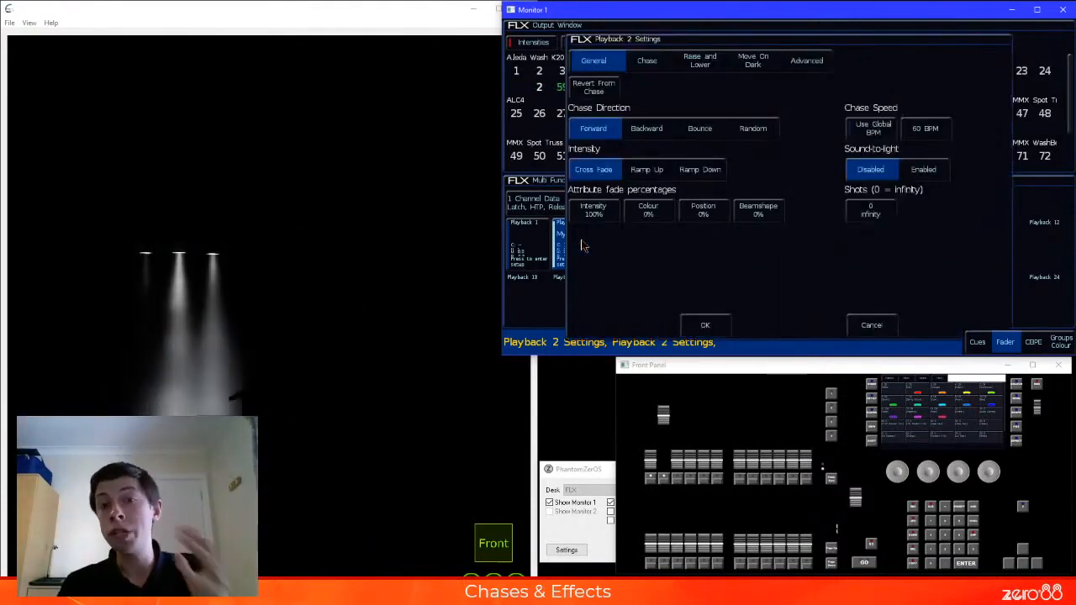
{"action": "left_click", "coordinate": [596, 217]}
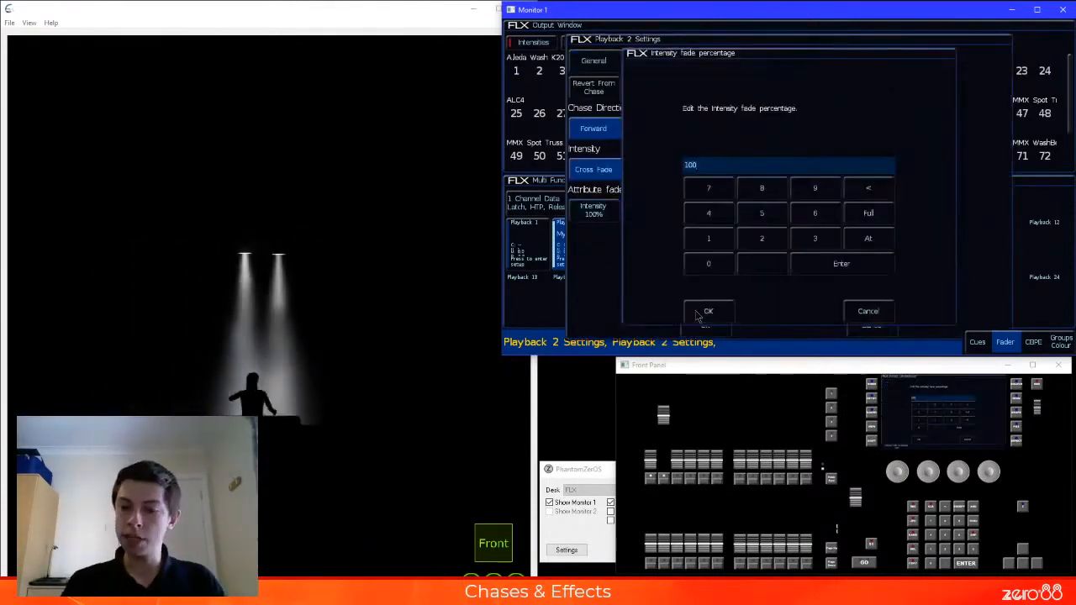
{"action": "type", "text": "50"}
{"action": "left_click", "coordinate": [705, 311]}
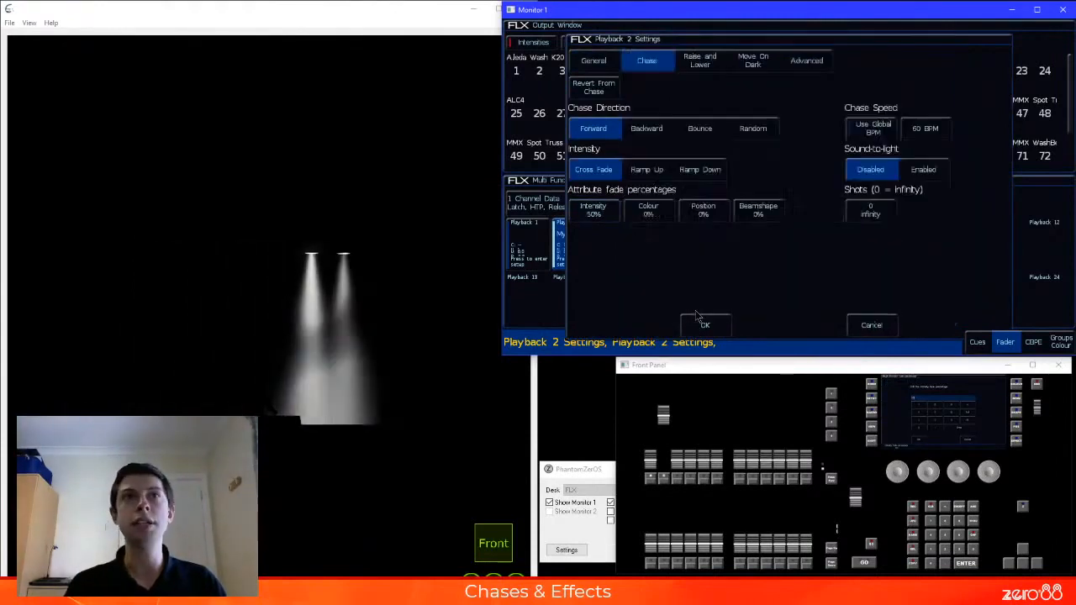
{"action": "left_click", "coordinate": [707, 326]}
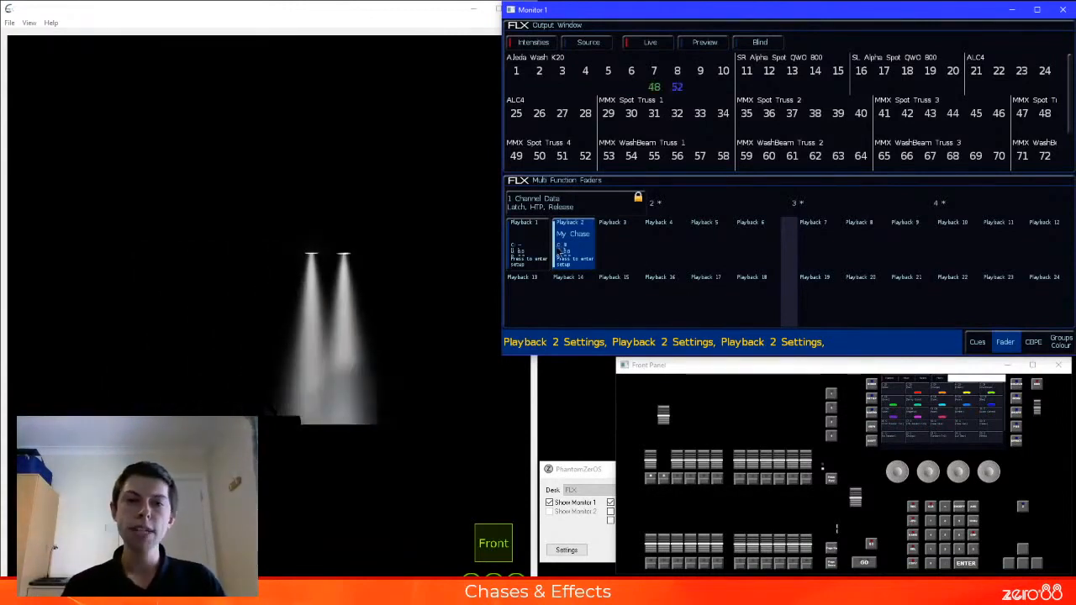
Try the ramp options for playback 2's chase intensity, and apply Ramp Up
{"action": "left_click", "coordinate": [572, 249]}
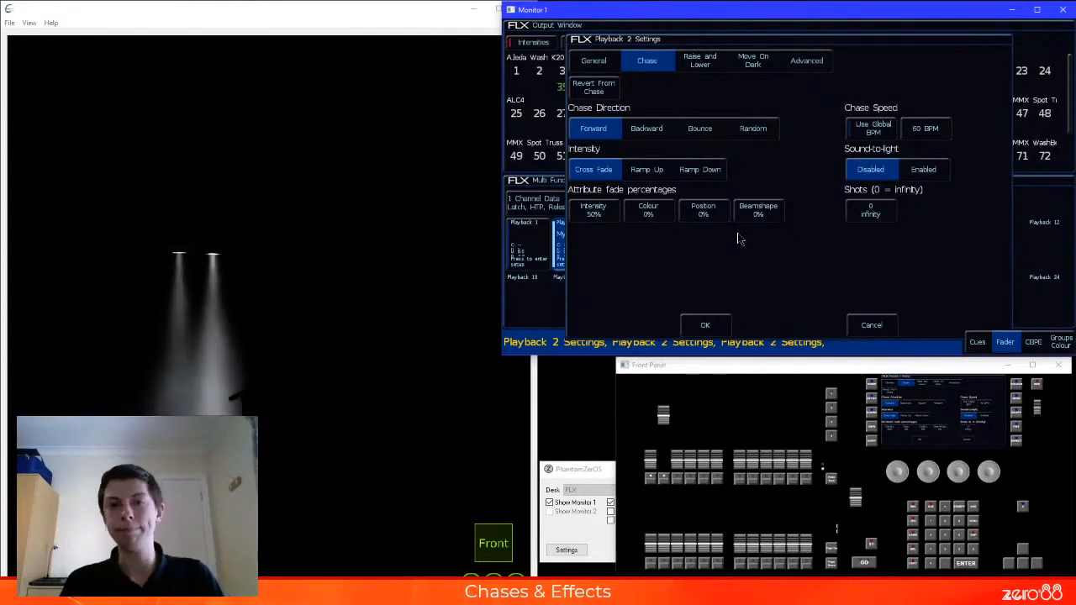
{"action": "left_click", "coordinate": [649, 172]}
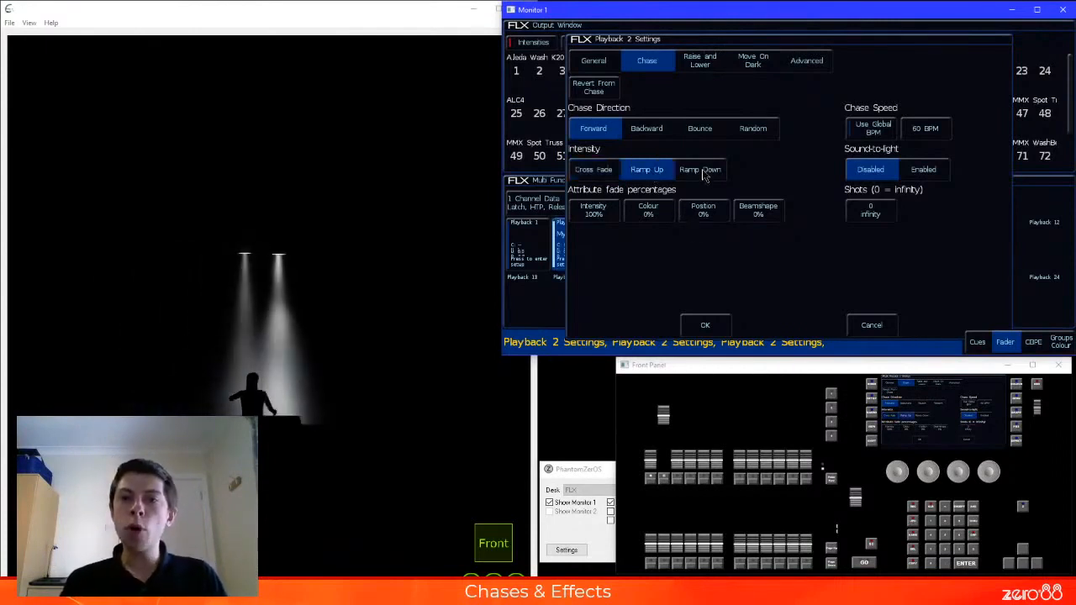
{"action": "left_click", "coordinate": [703, 171]}
{"action": "left_click", "coordinate": [654, 175]}
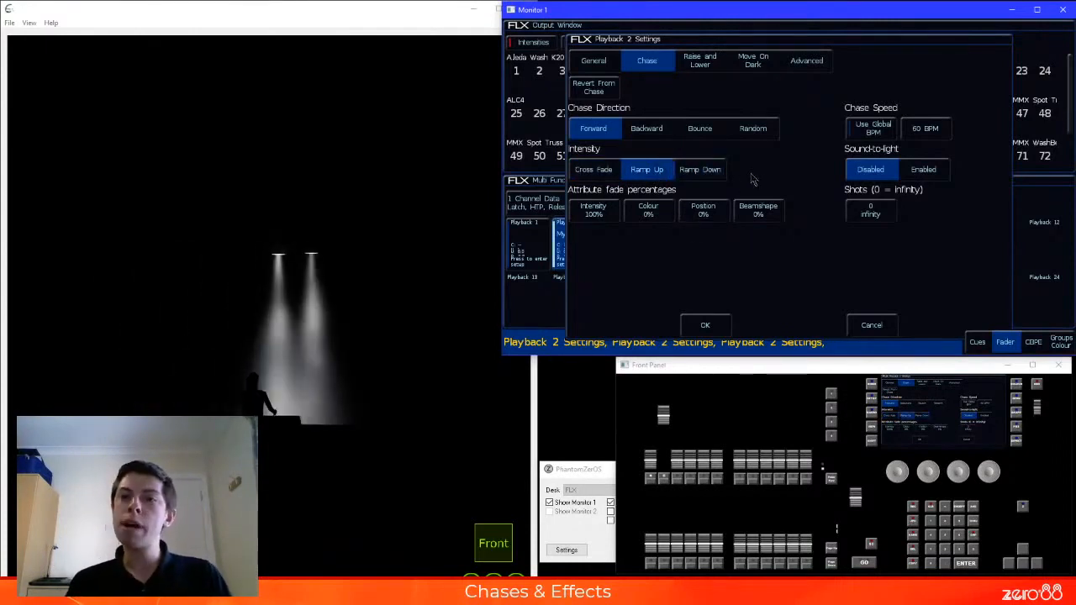
{"action": "left_click", "coordinate": [705, 325]}
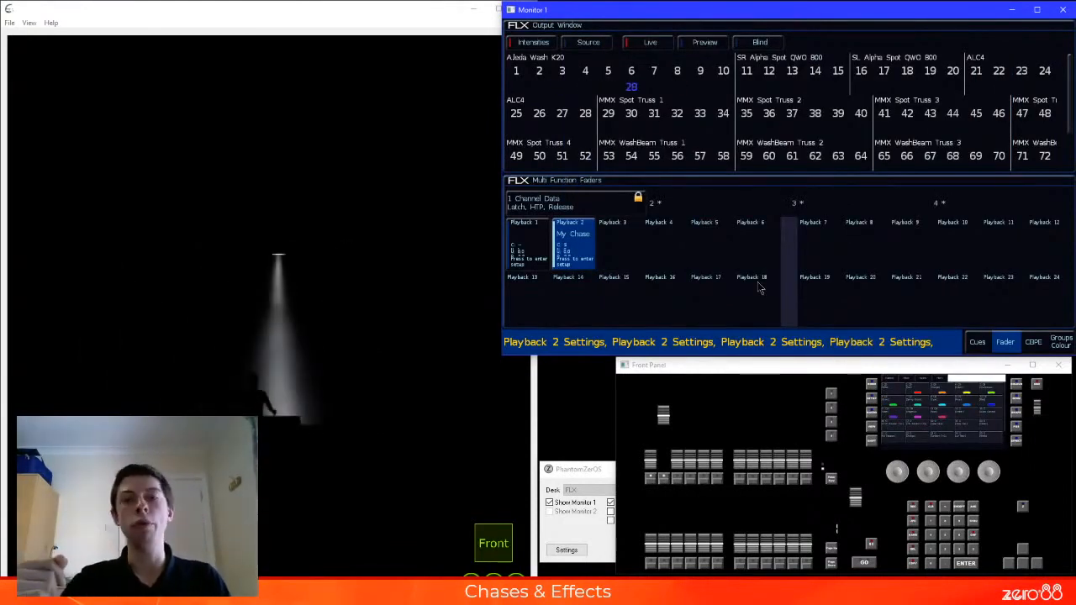
Change playback 2's chase intensity mode to Ramp Down and apply the settings
{"action": "left_click", "coordinate": [575, 252]}
{"action": "left_click", "coordinate": [700, 169]}
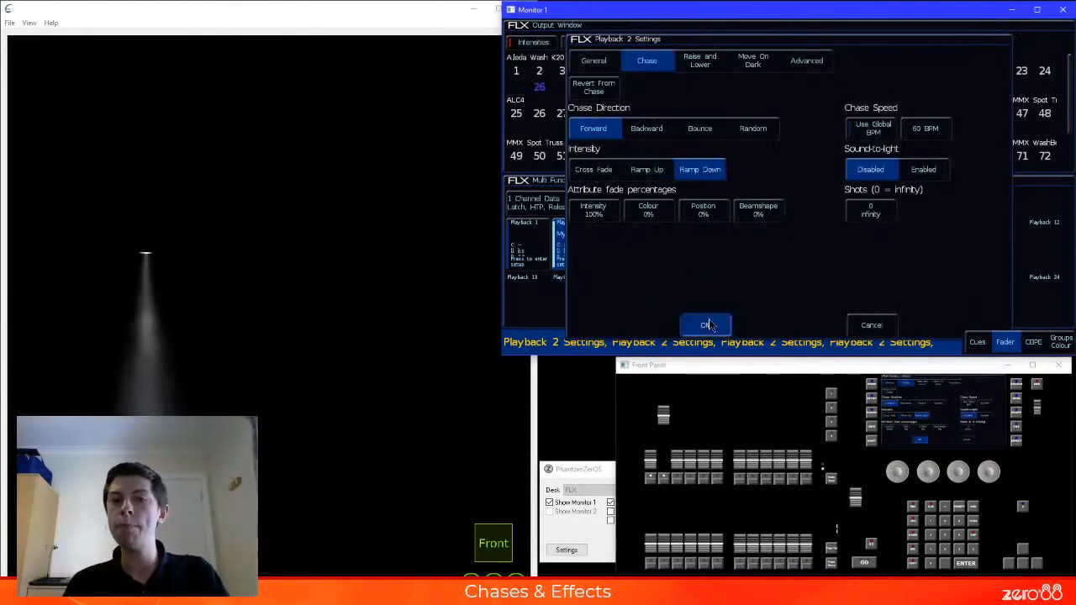
{"action": "left_click", "coordinate": [705, 324]}
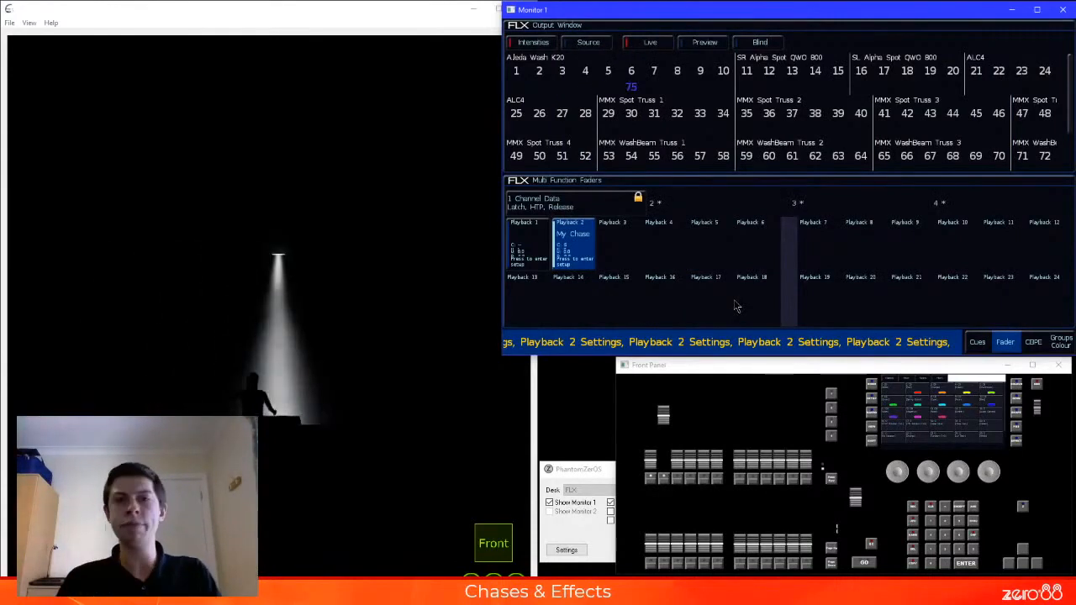
Set playback 2's chase intensity mode to Cross Fade and its intensity fade percentage to 0%
{"action": "left_click", "coordinate": [586, 254]}
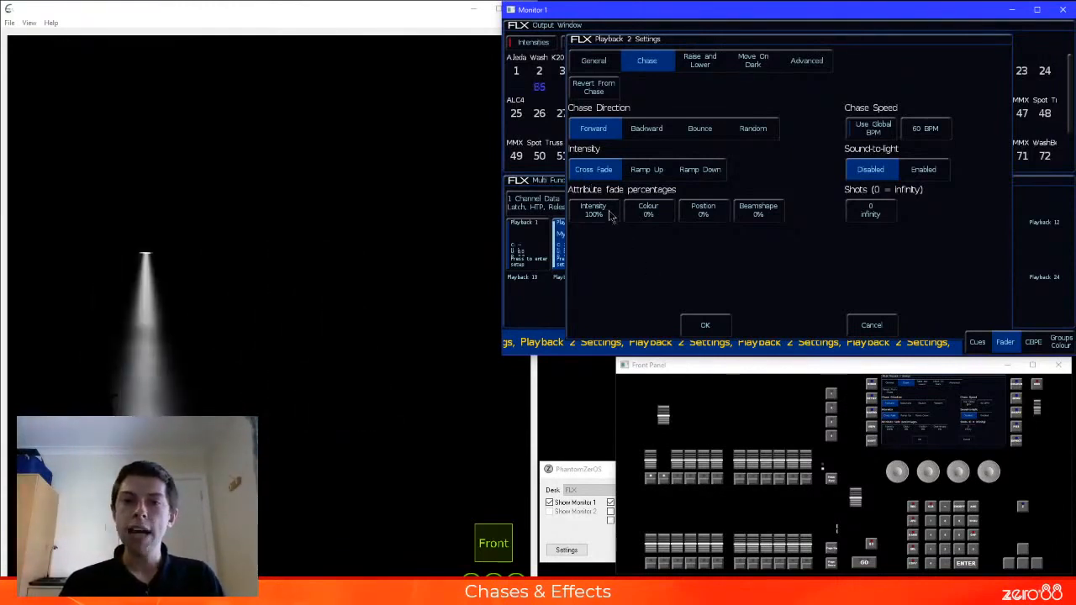
{"action": "left_click", "coordinate": [593, 209]}
{"action": "type", "text": "0"}
{"action": "key", "text": "Return"}
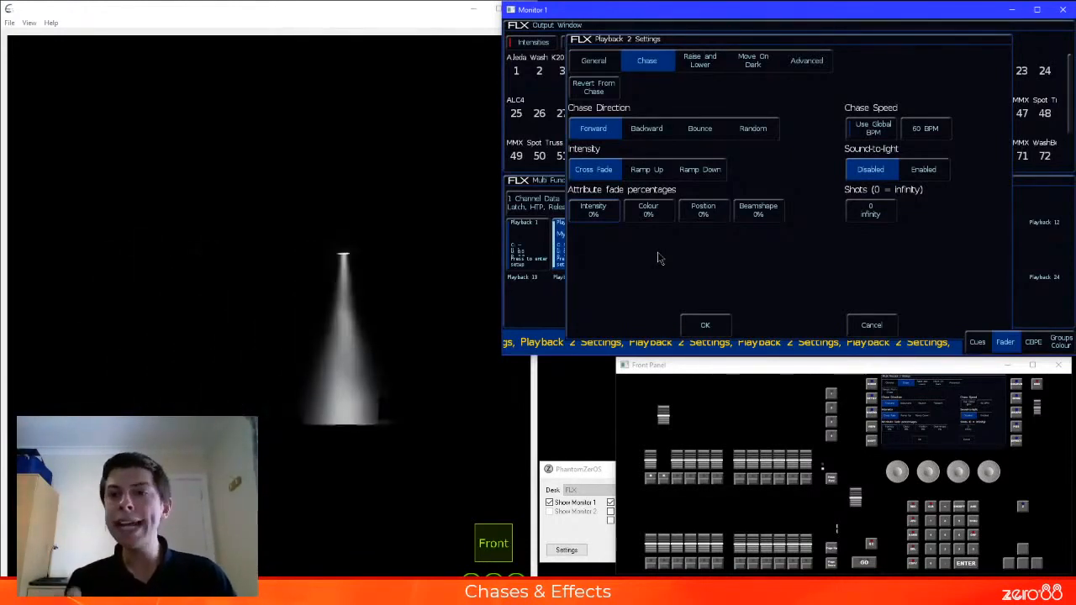
Limit playback 2's chase to 2 shots and apply the settings
{"action": "left_click", "coordinate": [868, 213]}
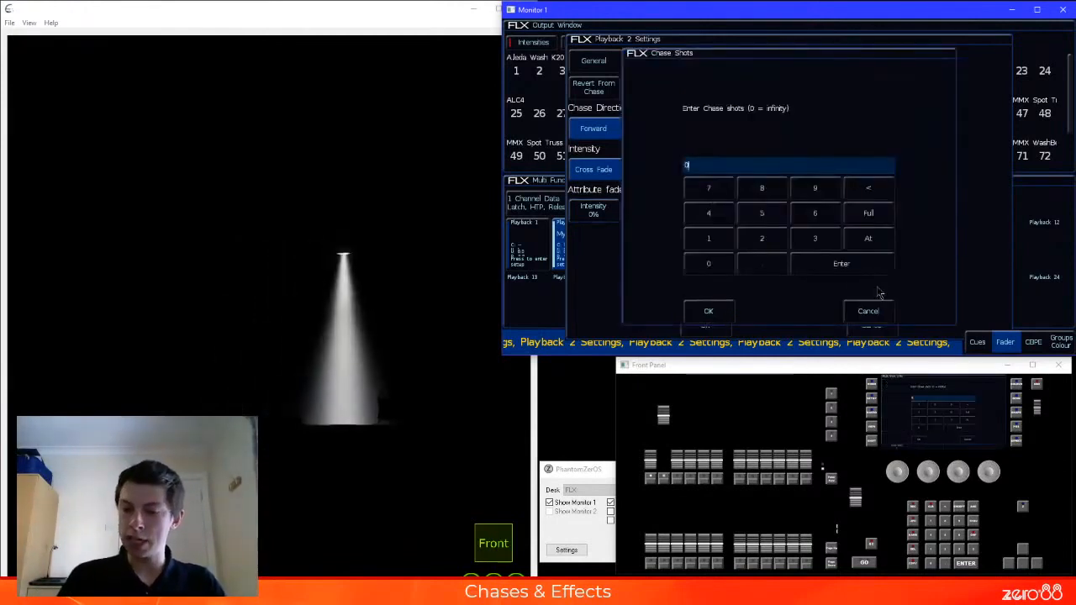
{"action": "type", "text": "2"}
{"action": "key", "text": "Return"}
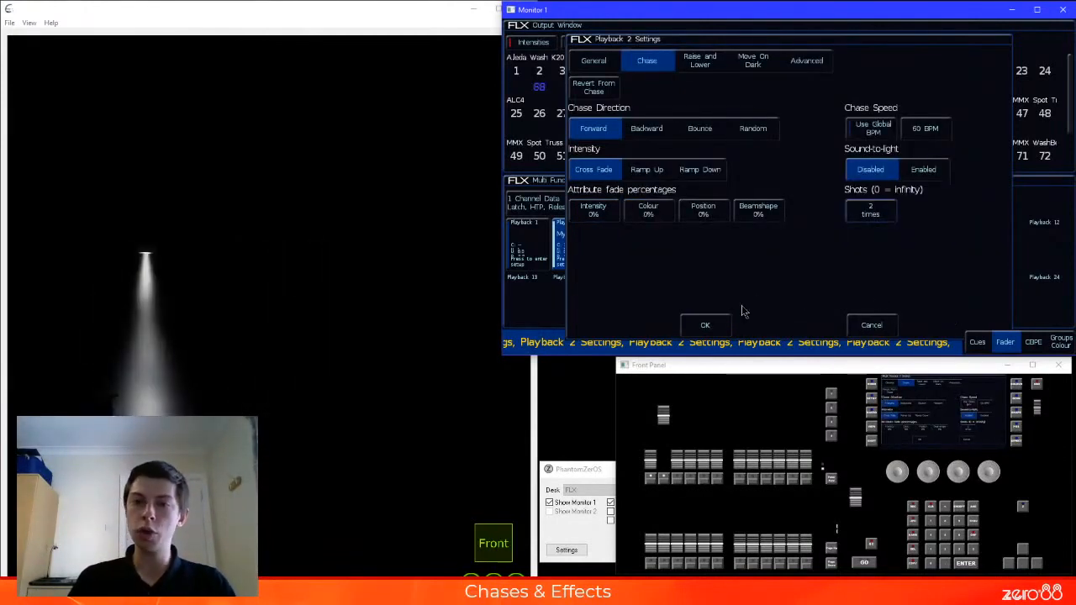
{"action": "left_click", "coordinate": [705, 324]}
Rerun the chase with playback 2's fader and examine its progress in the cue list
{"action": "left_click", "coordinate": [667, 433]}
{"action": "left_click_drag", "start_coordinate": [667, 433], "coordinate": [664, 339]}
{"action": "left_click", "coordinate": [977, 343]}
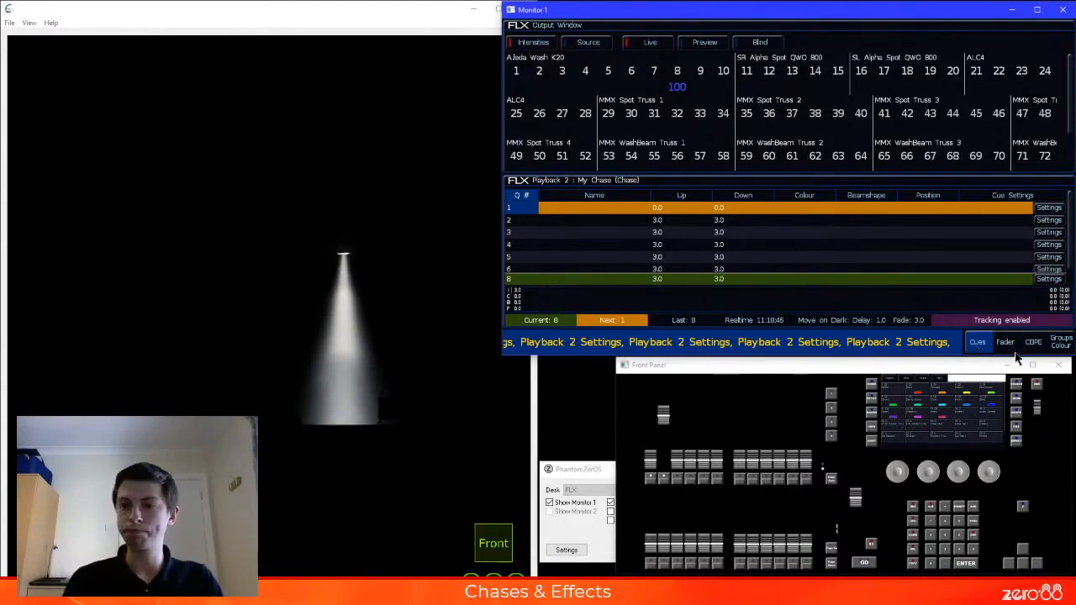
{"action": "left_click", "coordinate": [1005, 342]}
Set playback 2's chase shots to 0 for infinity, and switch sound-to-light to Enabled and back to Disabled
{"action": "left_click", "coordinate": [580, 252]}
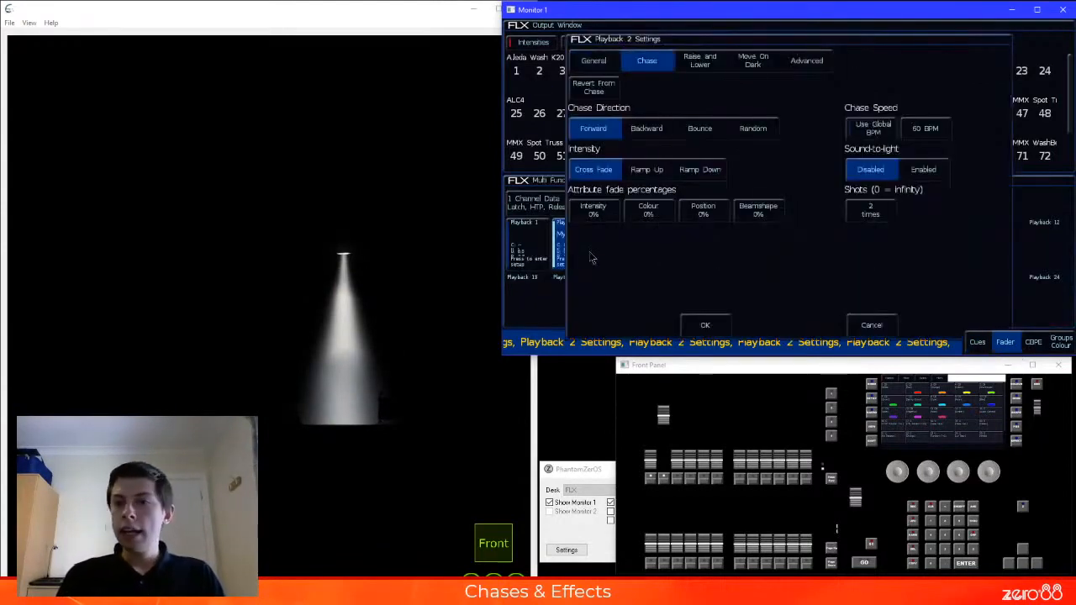
{"action": "left_click", "coordinate": [878, 273]}
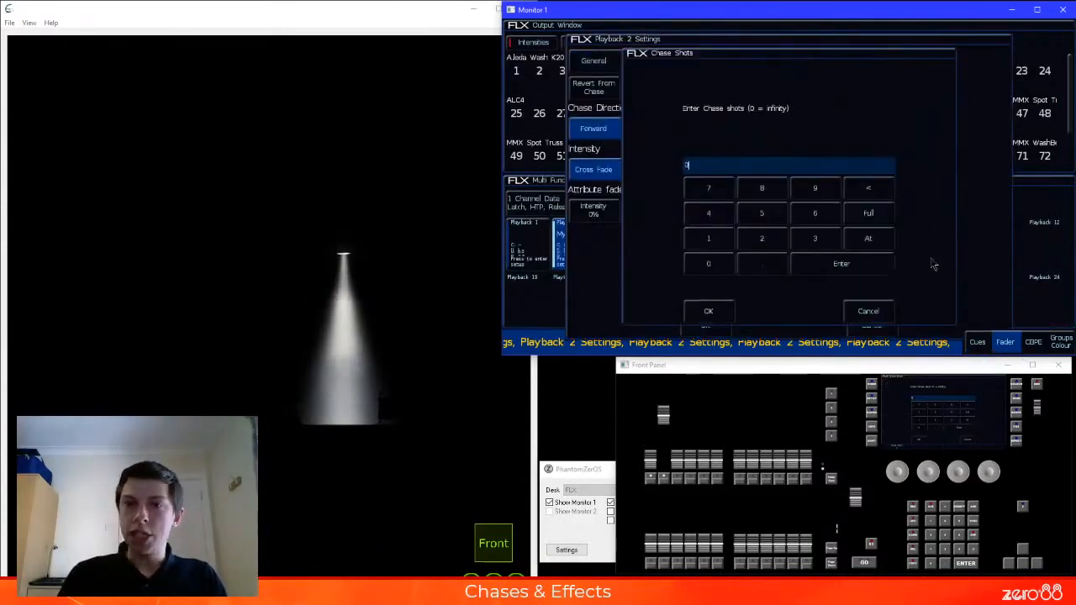
{"action": "key", "text": "Return"}
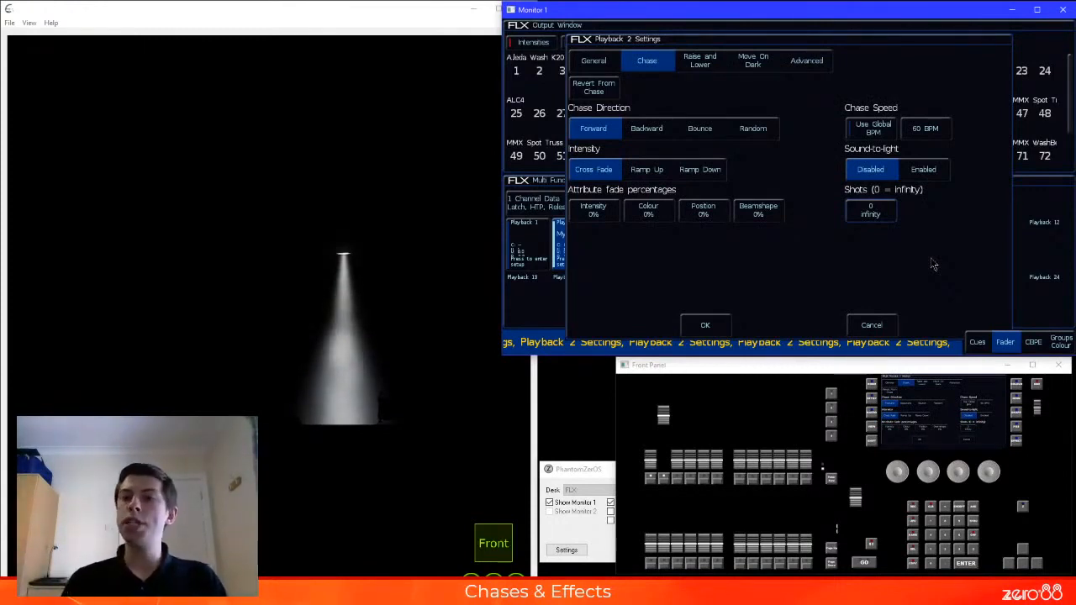
{"action": "left_click", "coordinate": [920, 172]}
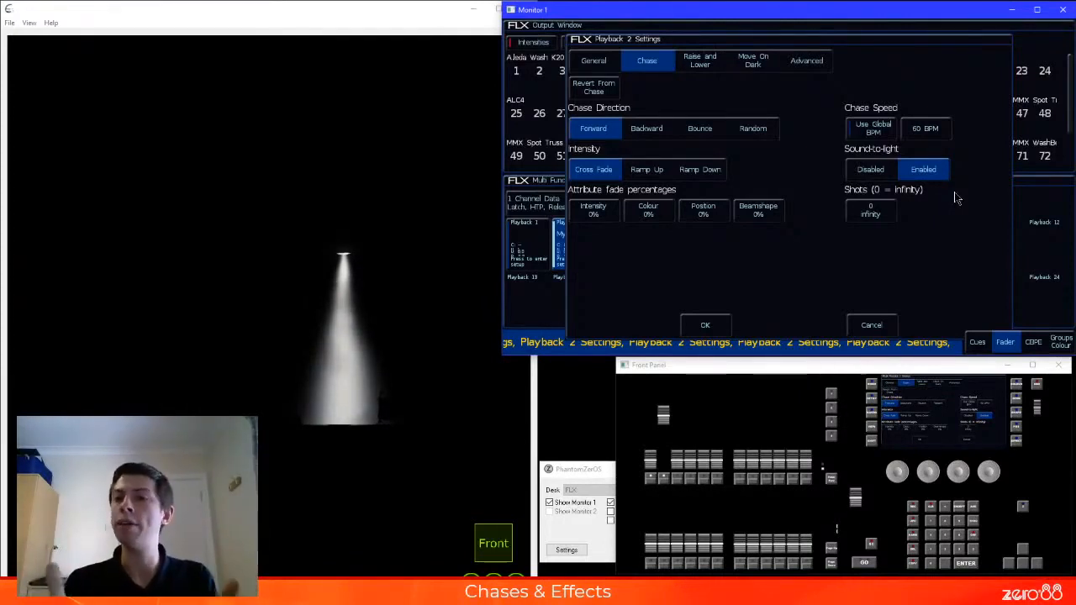
{"action": "left_click", "coordinate": [883, 172]}
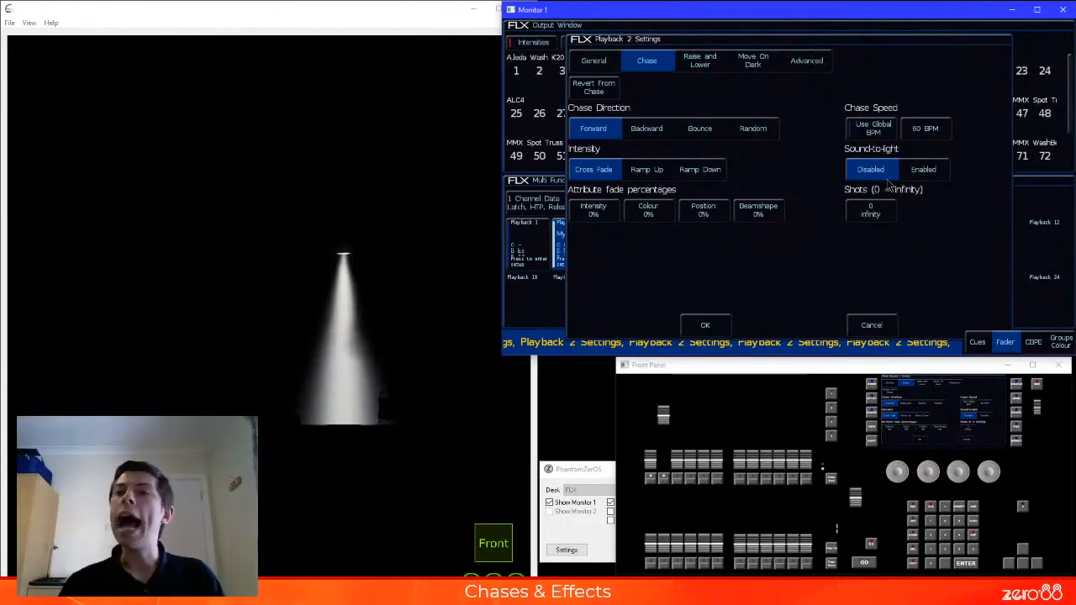
Set playback 2's chase speed to 120 BPM
{"action": "left_click", "coordinate": [925, 132]}
{"action": "type", "text": "120"}
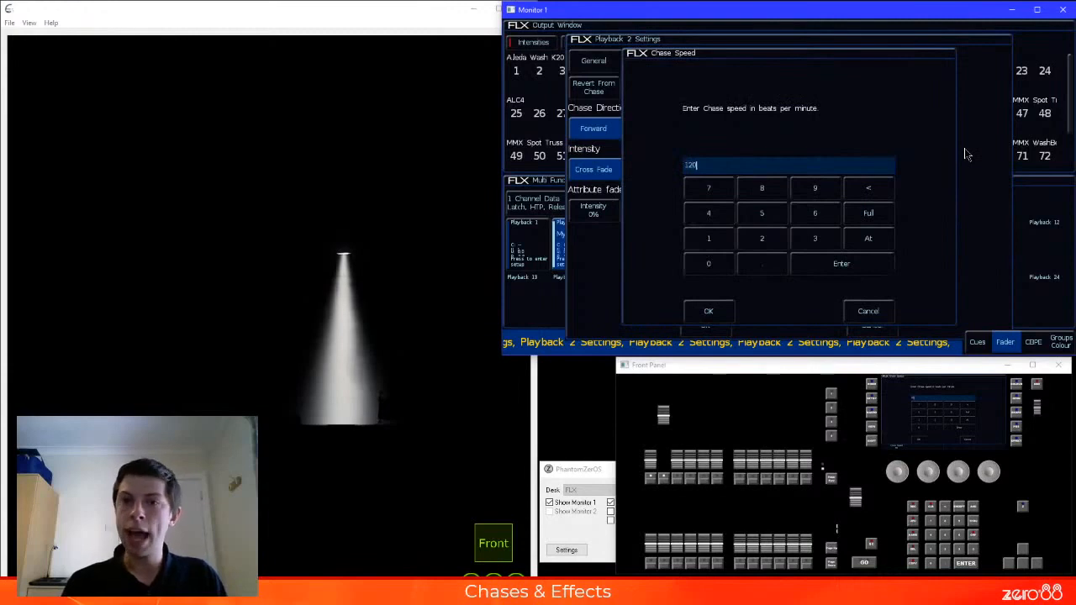
{"action": "key", "text": "Return"}
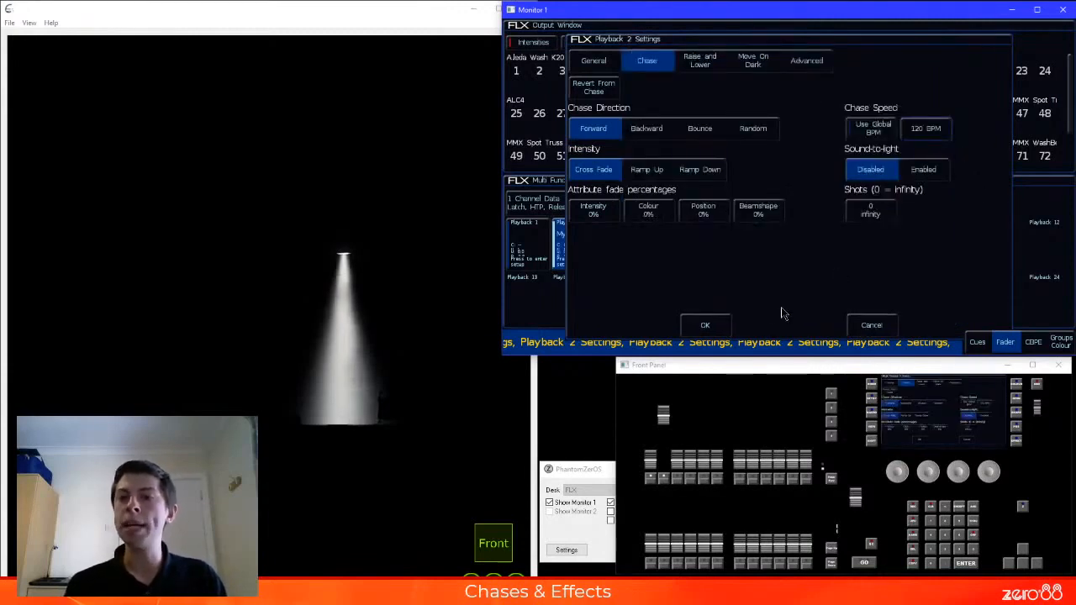
Apply playback 2's settings and tap a new chase tempo with playback 2's button
{"action": "left_click", "coordinate": [707, 327]}
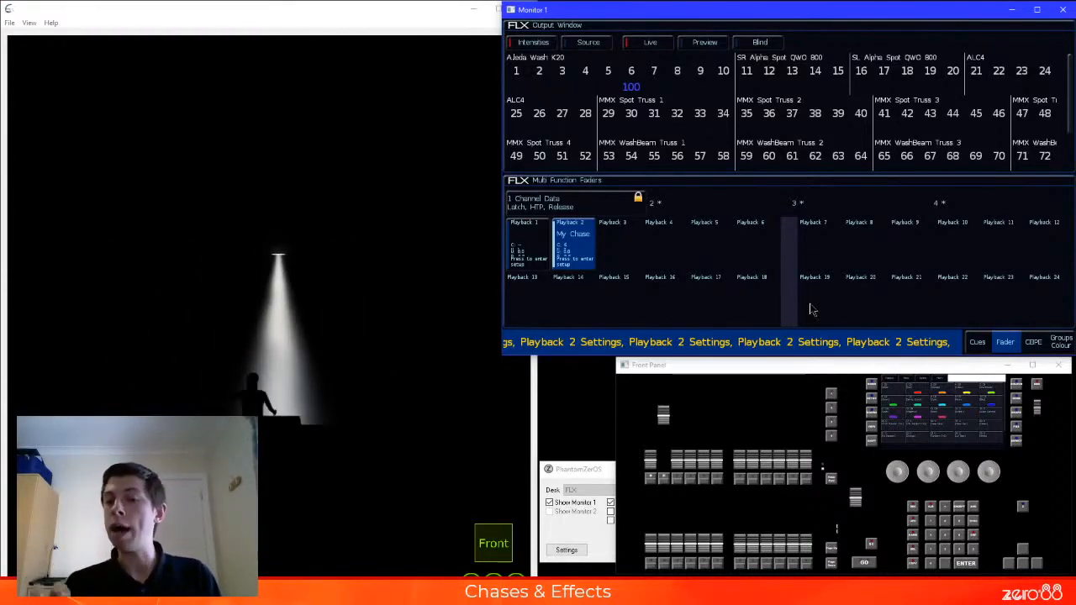
{"action": "left_click", "coordinate": [666, 481]}
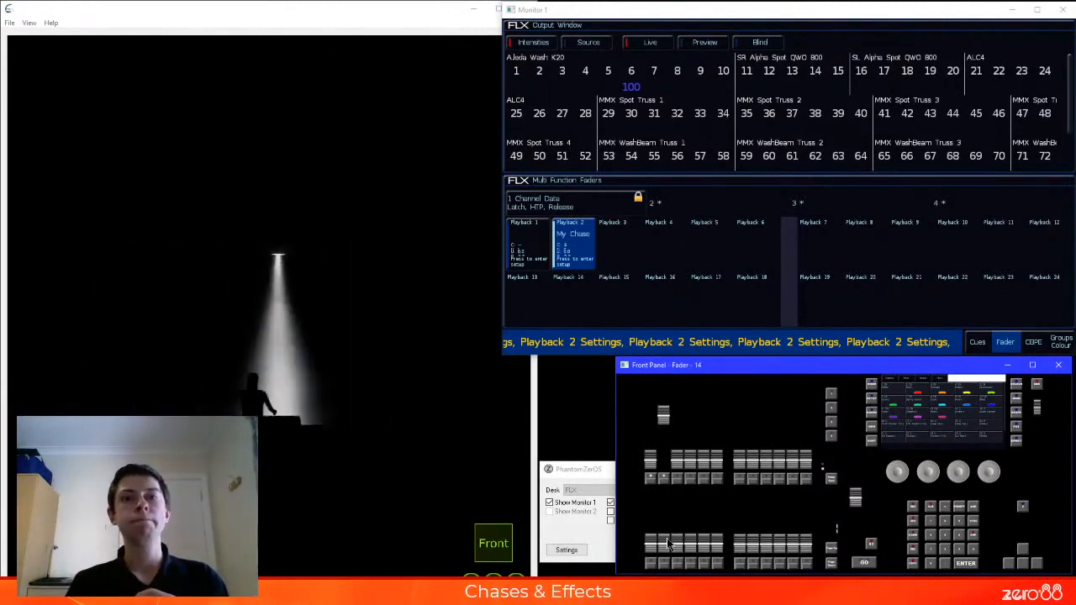
Reopen playback 2's chase settings and set the chase speed to 120 BPM
{"action": "left_click", "coordinate": [586, 259]}
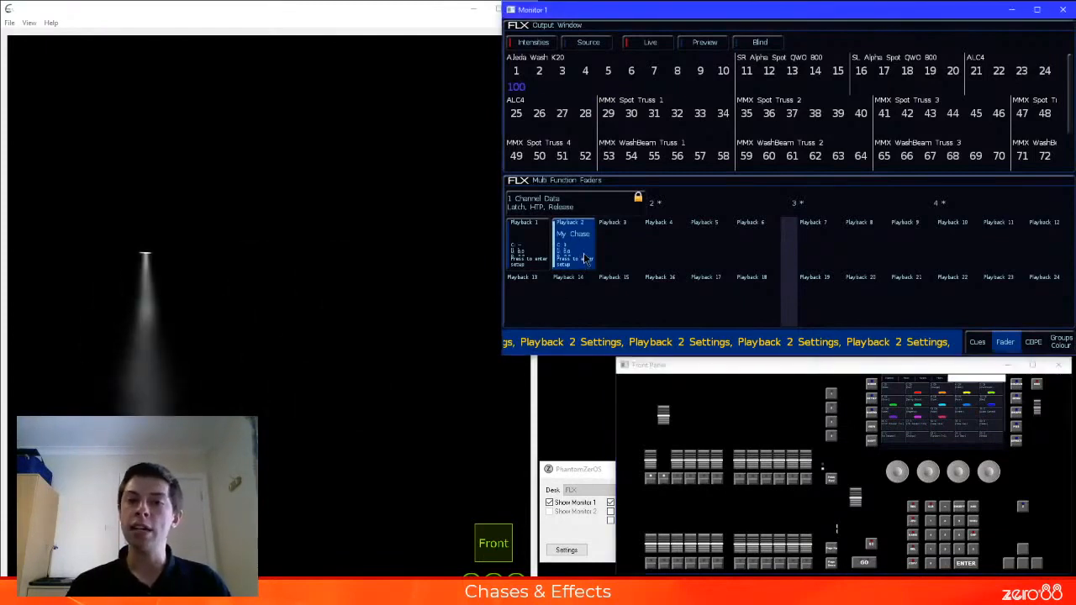
{"action": "left_click", "coordinate": [646, 60]}
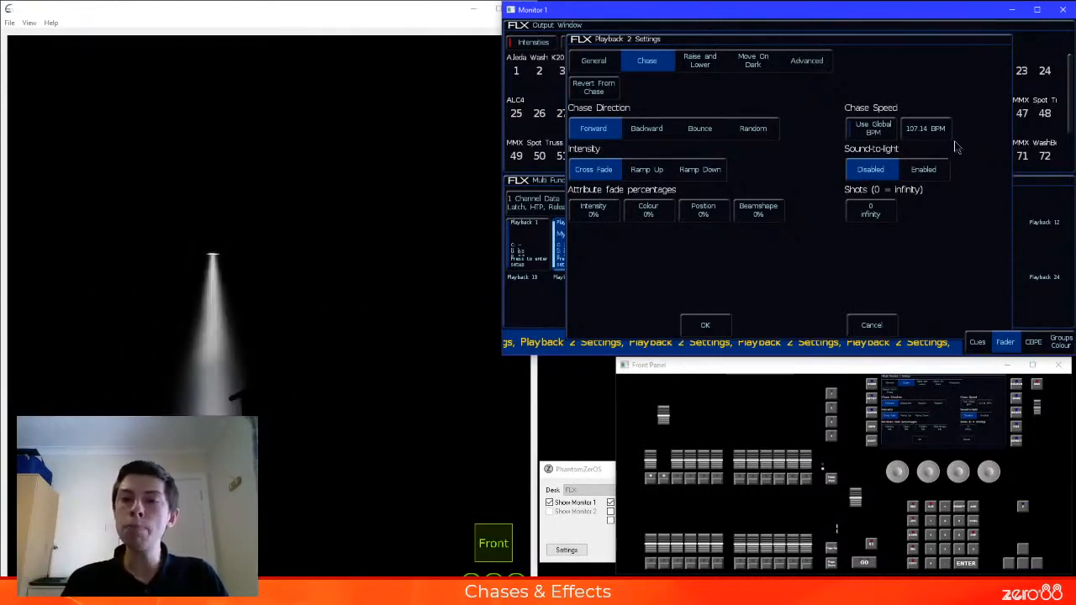
{"action": "left_click", "coordinate": [925, 129]}
{"action": "type", "text": "120"}
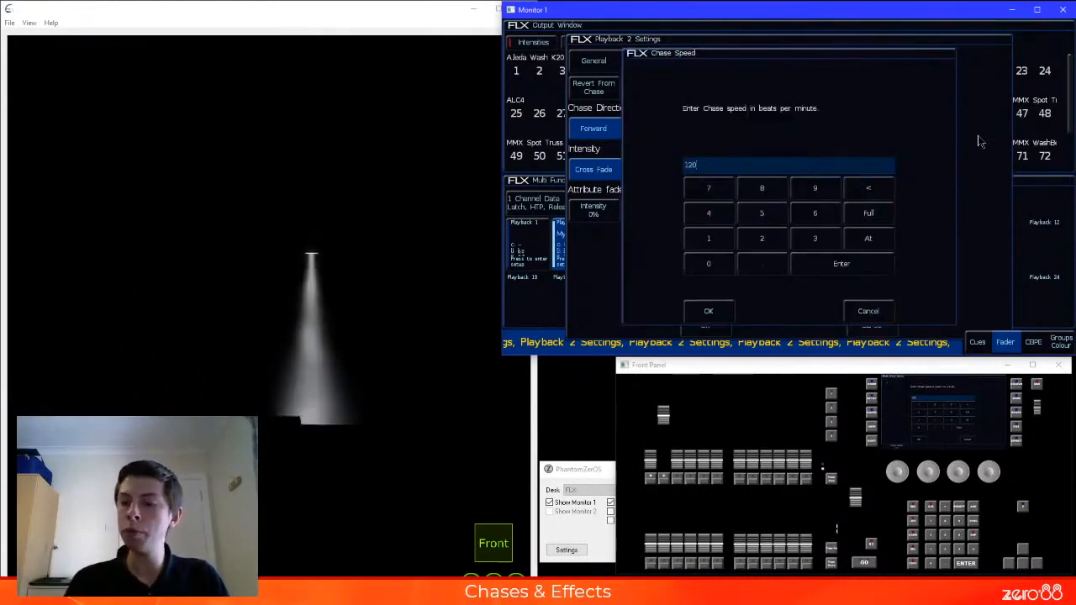
{"action": "key", "text": "Return"}
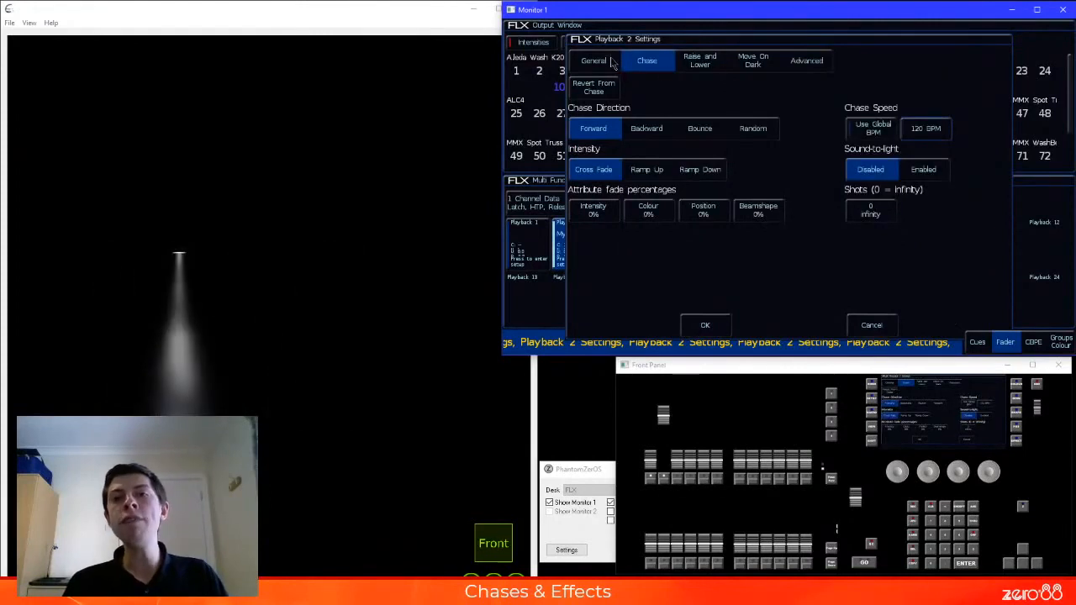
Set playback 2's button function to Flash and apply the settings
{"action": "left_click", "coordinate": [611, 64]}
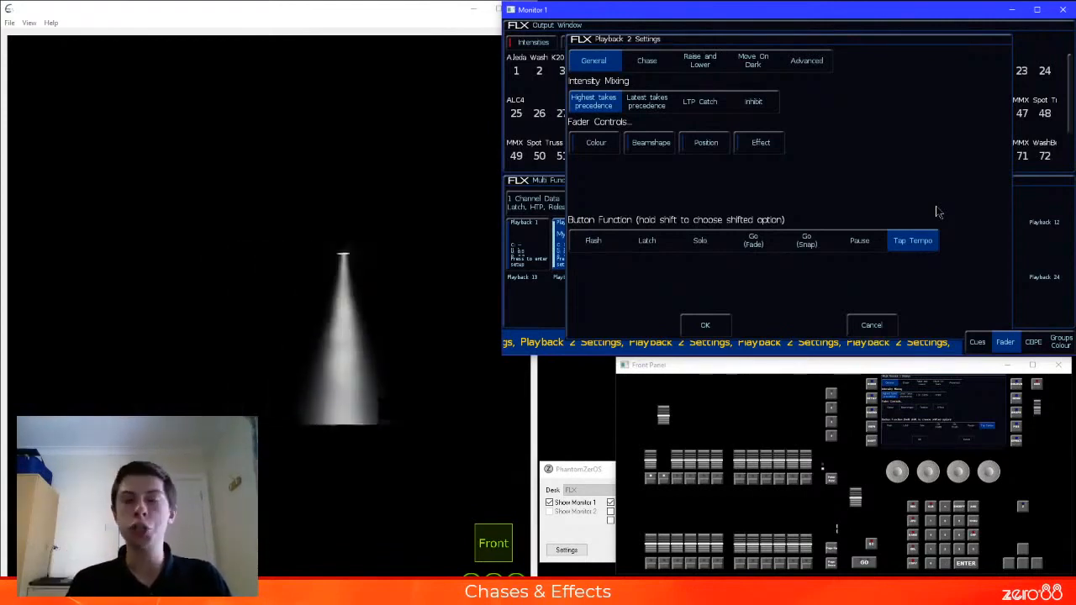
{"action": "left_click", "coordinate": [591, 243]}
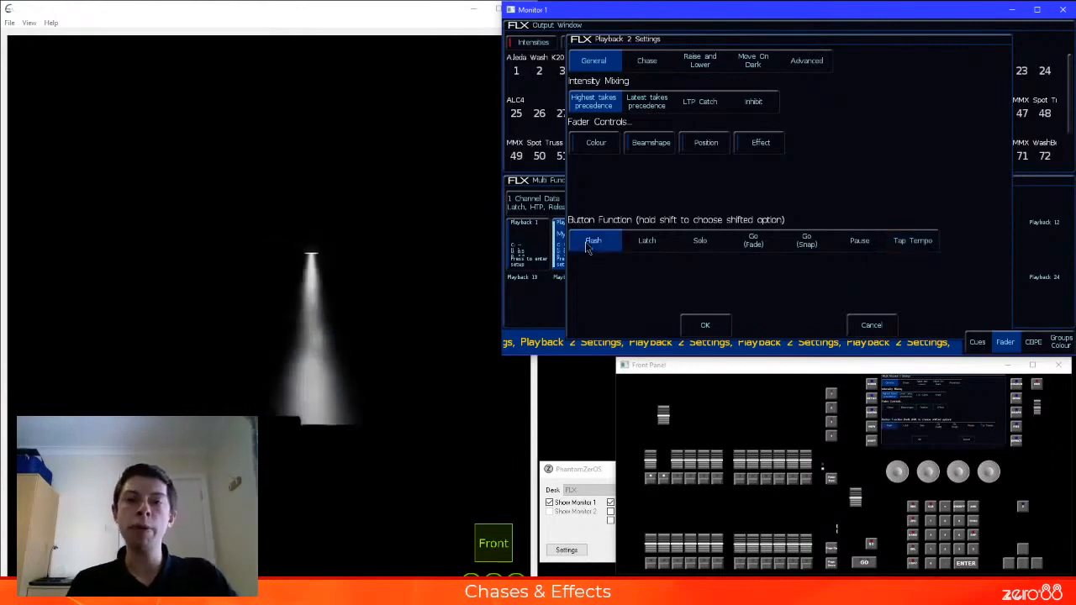
{"action": "left_click", "coordinate": [706, 325]}
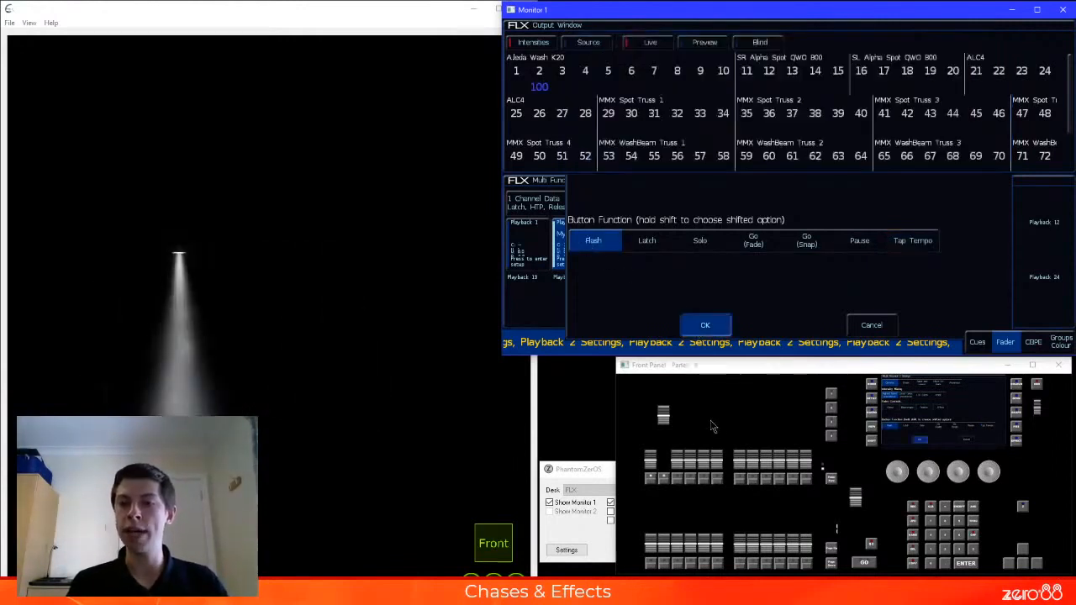
Lower playback 2's fader to about 33 percent and raise it again to check the chase's intensity control
{"action": "left_click", "coordinate": [665, 428]}
{"action": "left_click_drag", "start_coordinate": [665, 426], "coordinate": [665, 456]}
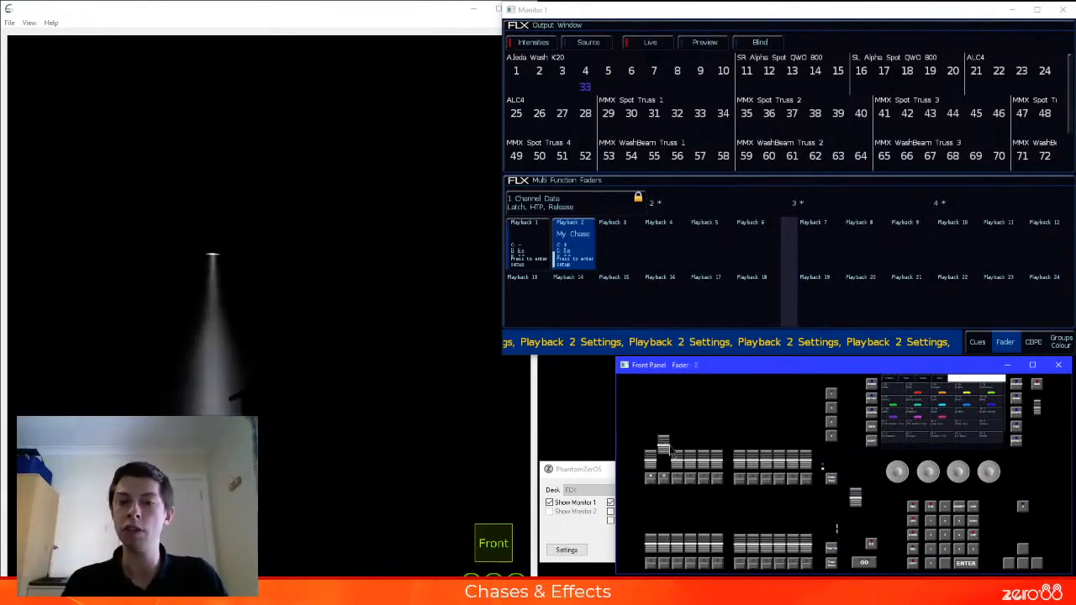
{"action": "left_click_drag", "start_coordinate": [665, 451], "coordinate": [662, 423]}
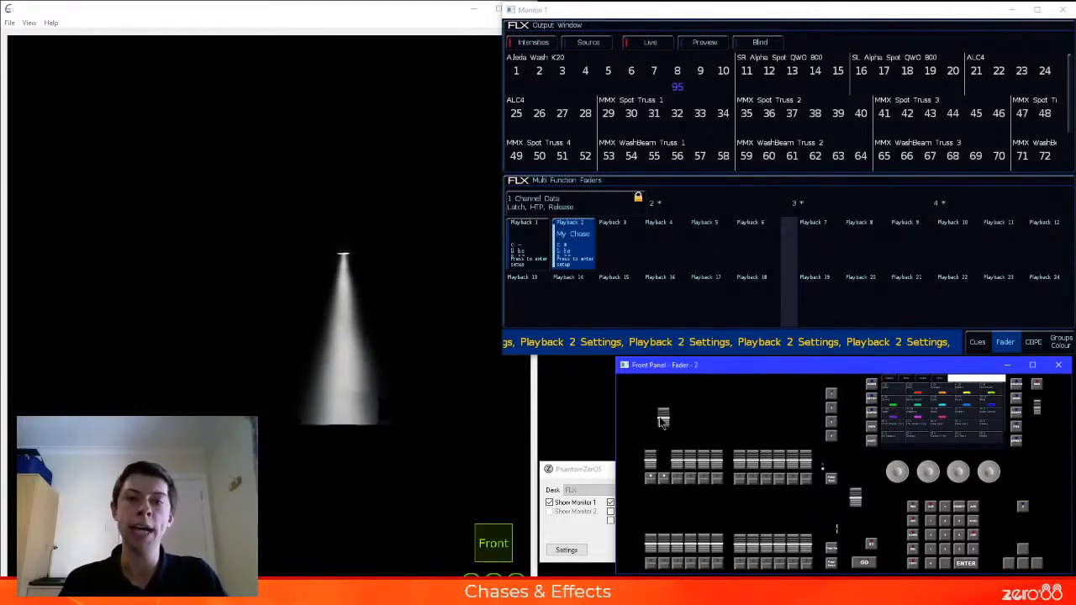
Set playback 2's button function back to Tap Tempo, and make its chase use the global BPM
{"action": "left_click", "coordinate": [575, 238]}
{"action": "left_click", "coordinate": [613, 64]}
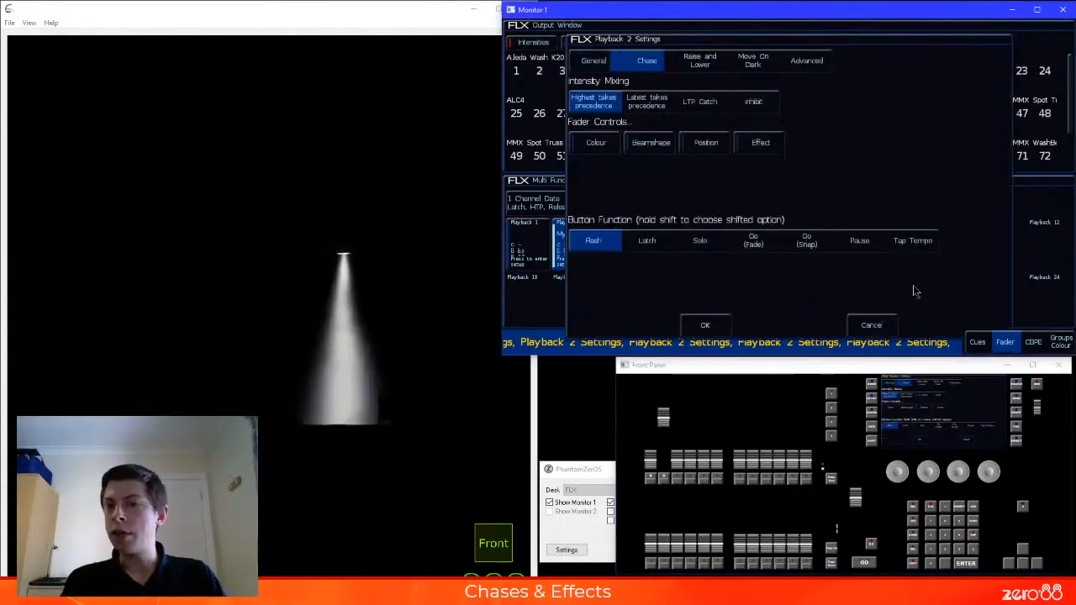
{"action": "left_click", "coordinate": [644, 60]}
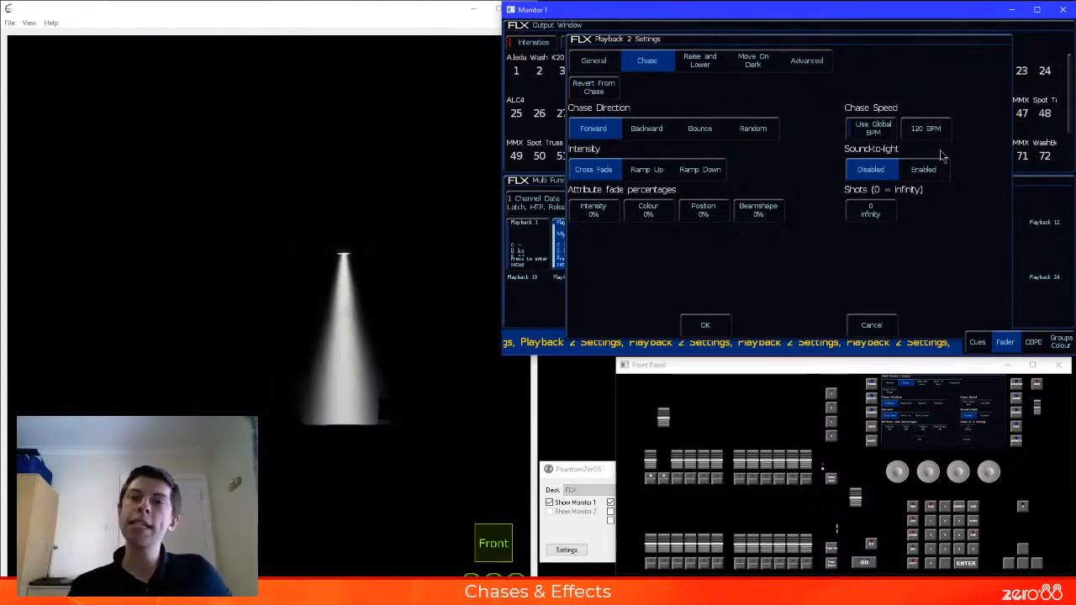
{"action": "left_click", "coordinate": [864, 135]}
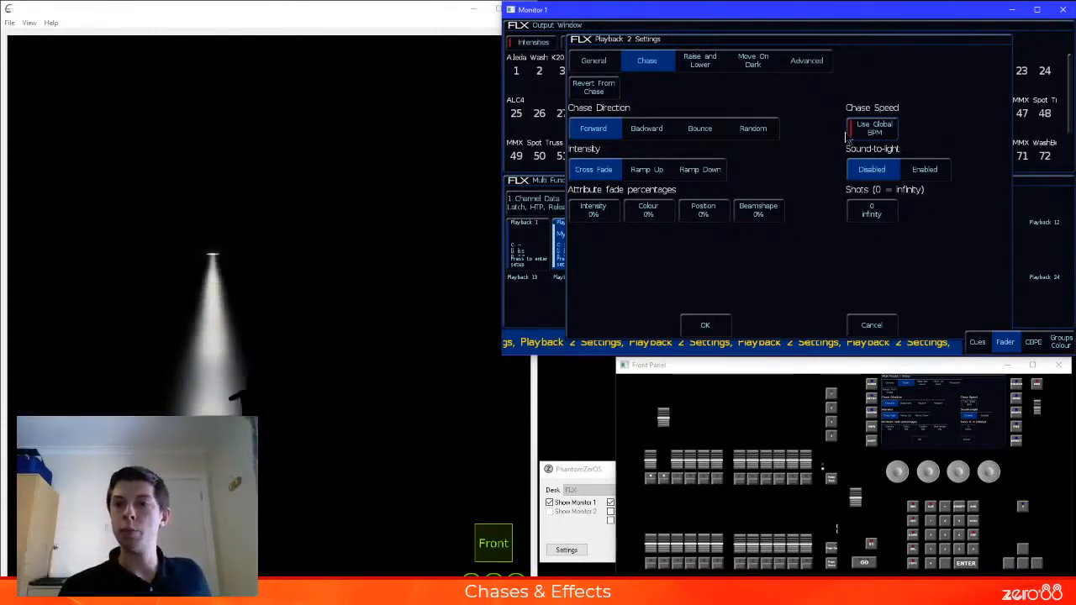
{"action": "left_click", "coordinate": [704, 327]}
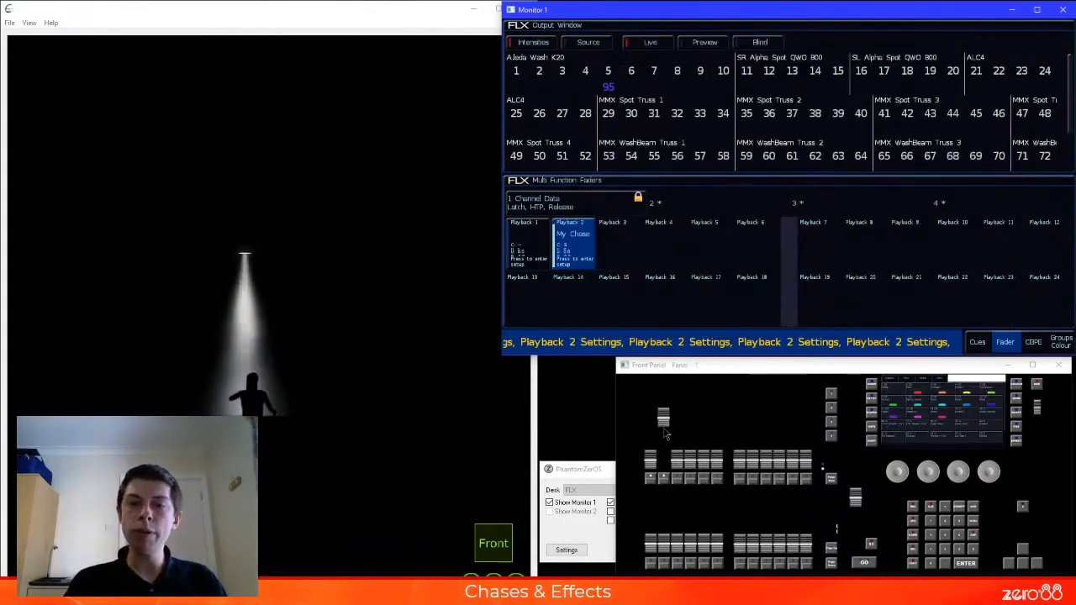
{"action": "left_click", "coordinate": [678, 454]}
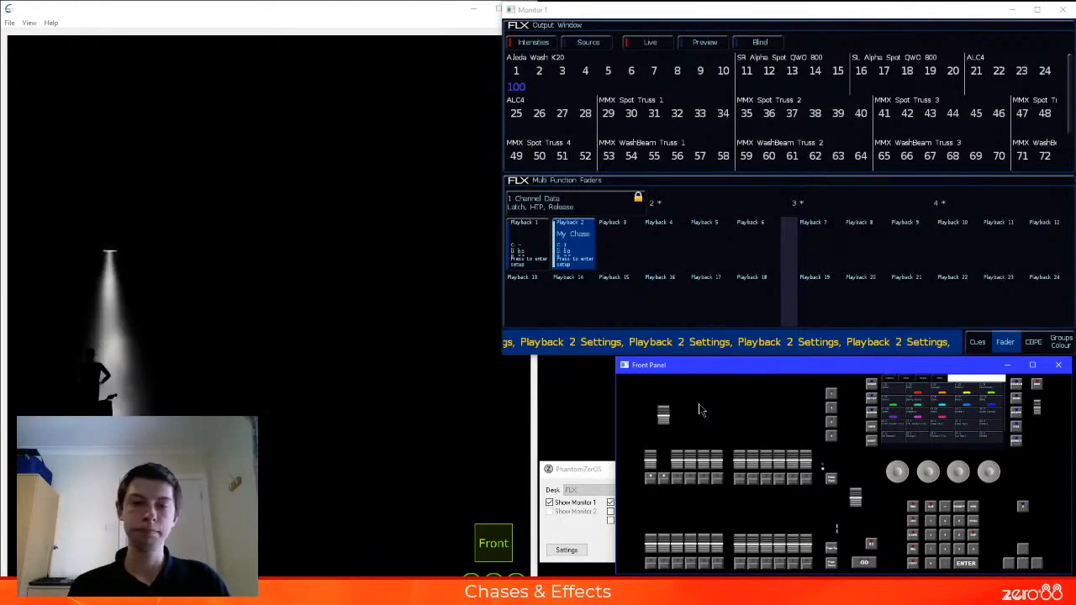
Show the console's LCD window and bring up its quick access page with the global BPM control
{"action": "left_click", "coordinate": [584, 475]}
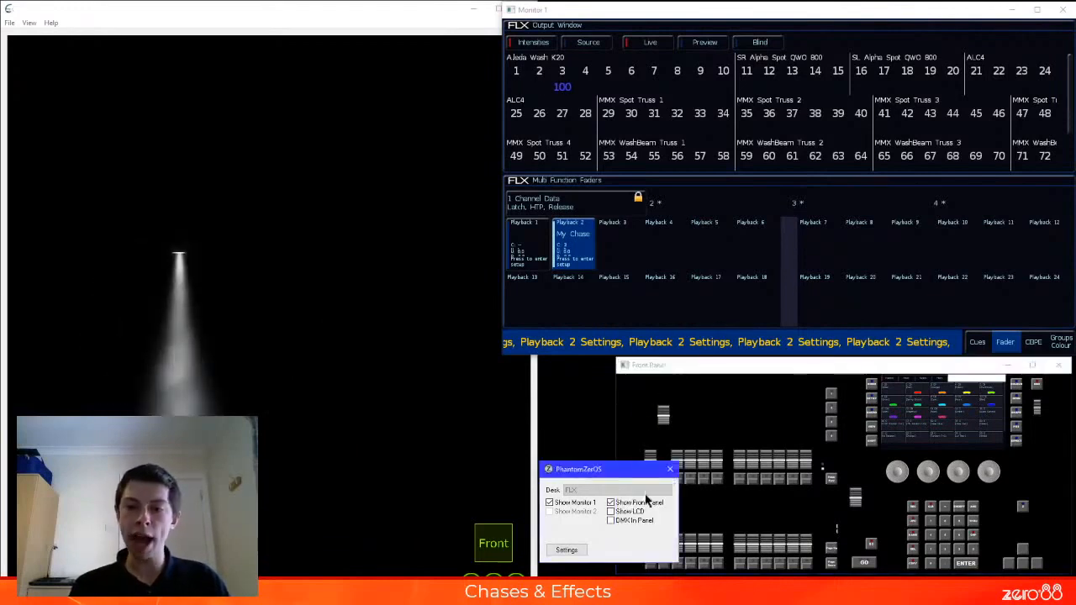
{"action": "left_click", "coordinate": [631, 512]}
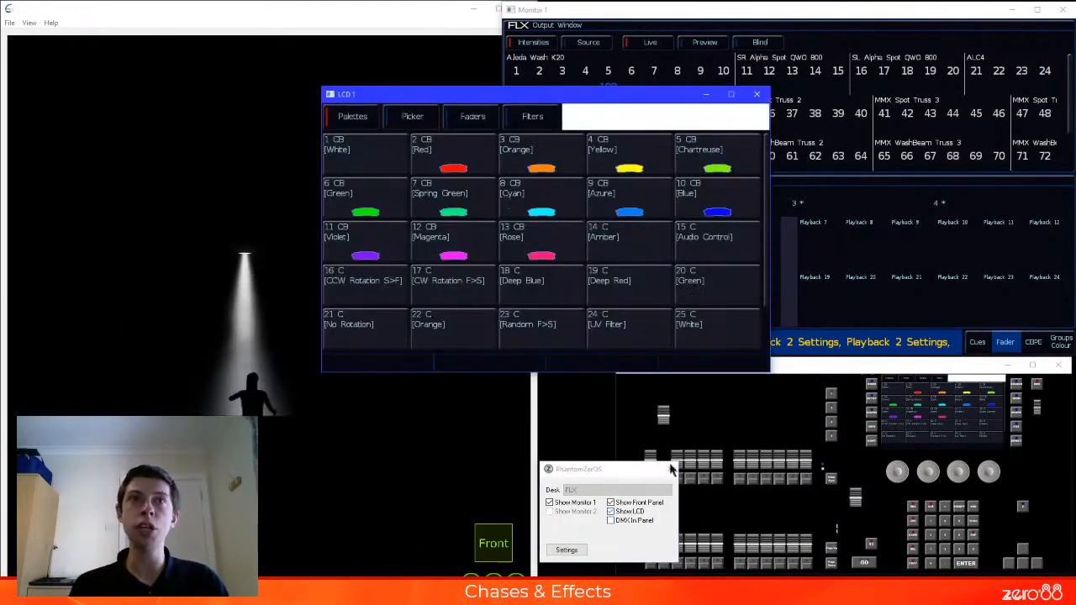
{"action": "left_click_drag", "start_coordinate": [605, 94], "coordinate": [637, 98]}
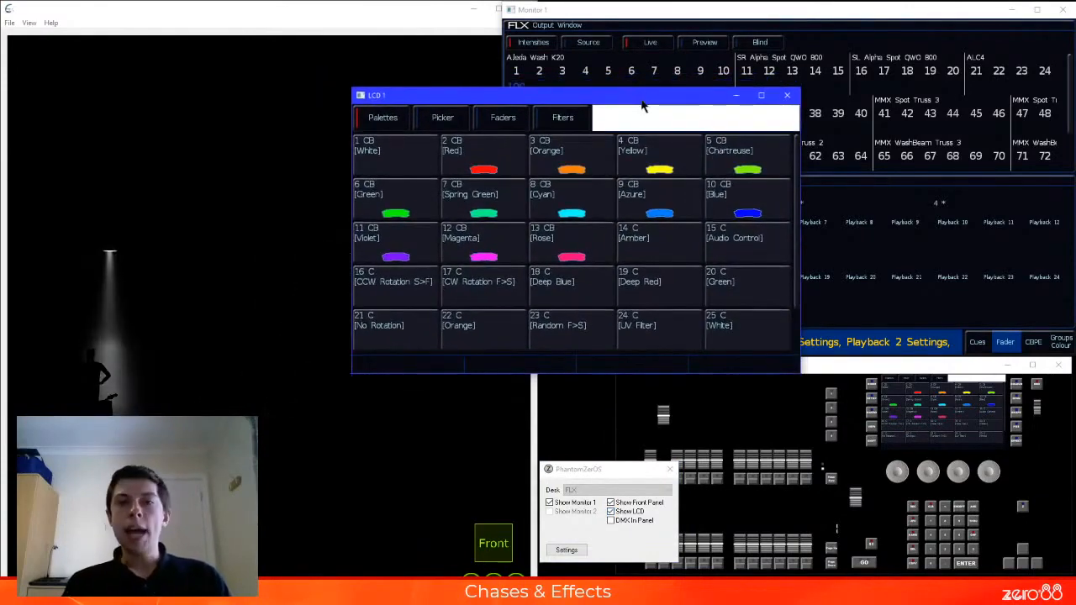
{"action": "left_click", "coordinate": [642, 105]}
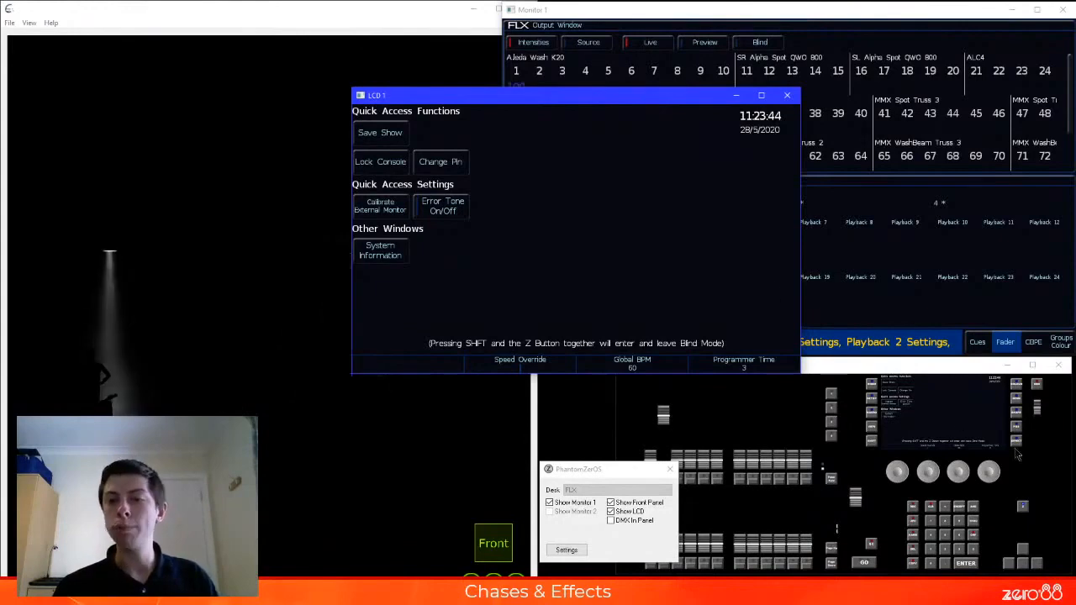
Raise the global BPM to 172 and reposition the LCD window clear of the stage view
{"action": "left_click", "coordinate": [963, 473]}
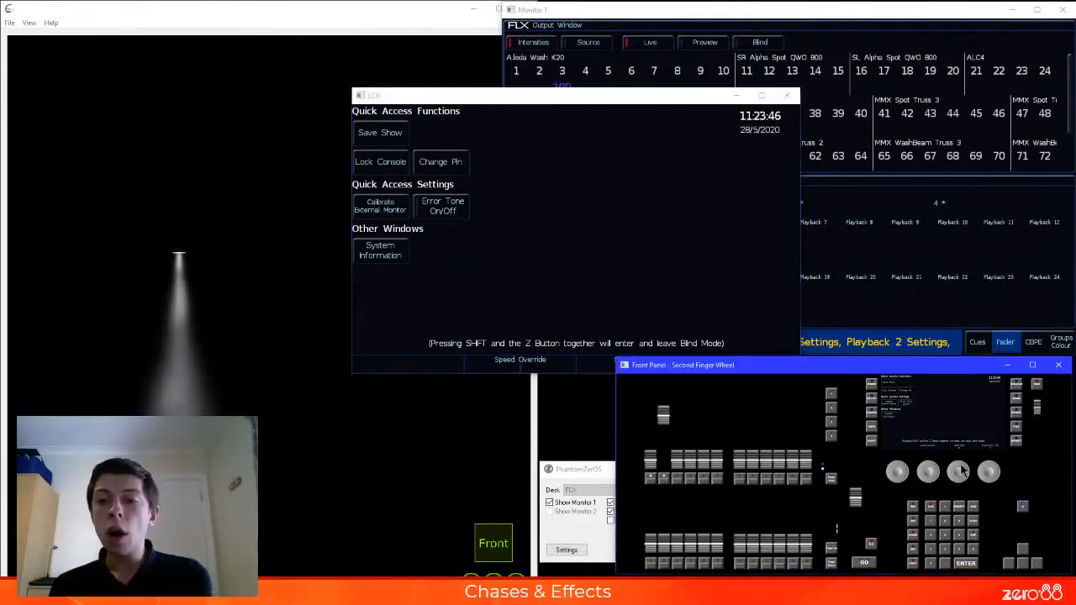
{"action": "left_click_drag", "start_coordinate": [509, 96], "coordinate": [428, 69]}
{"action": "left_click", "coordinate": [959, 473]}
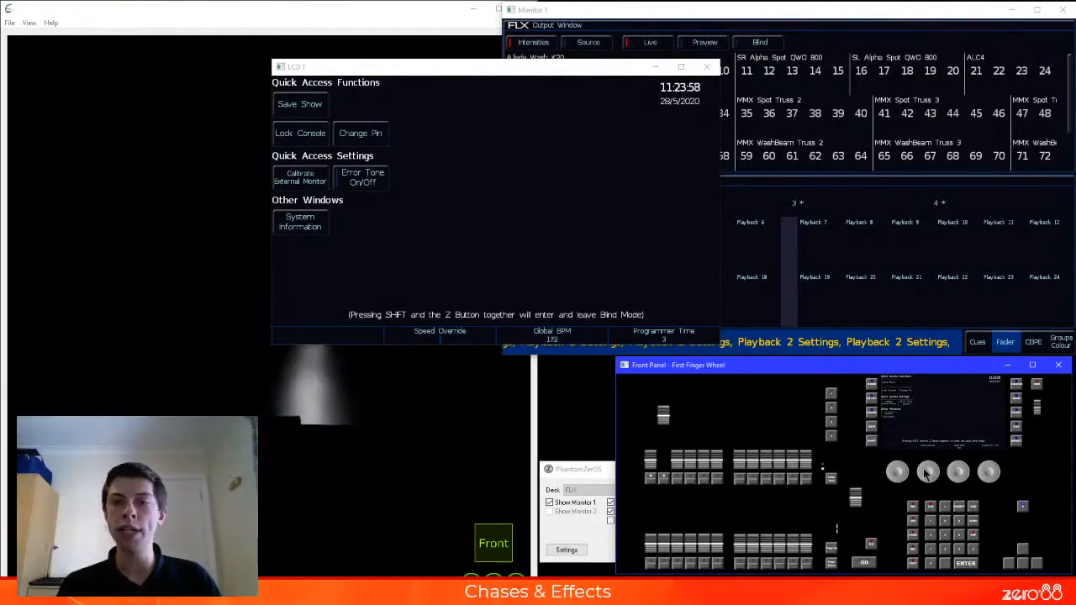
{"action": "left_click_drag", "start_coordinate": [507, 73], "coordinate": [759, 61]}
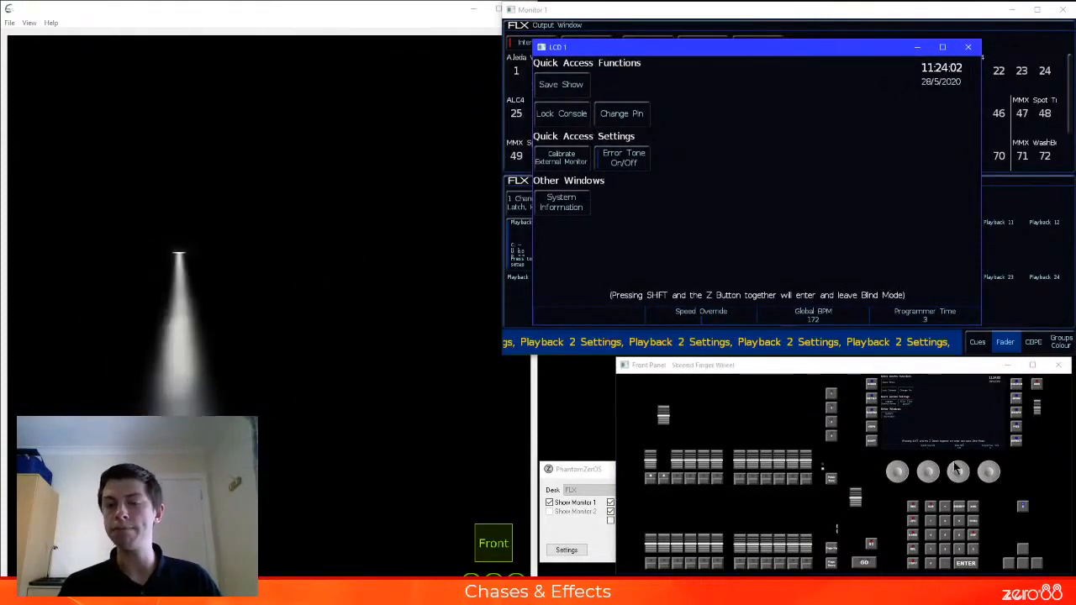
Lower the global BPM to 37, tap in a tempo of 112.14 BPM and close the LCD window
{"action": "left_click_drag", "start_coordinate": [951, 466], "coordinate": [973, 469]}
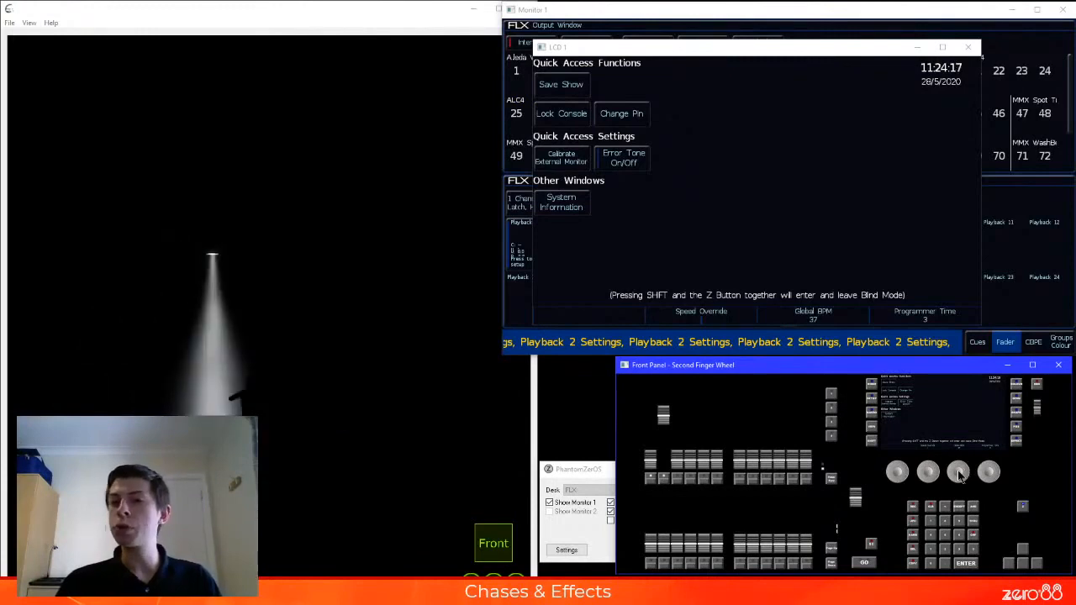
{"action": "scroll", "coordinate": [960, 476], "scroll_direction": "up", "scroll_amount": 8}
{"action": "scroll", "coordinate": [960, 476], "scroll_direction": "up", "scroll_amount": 2}
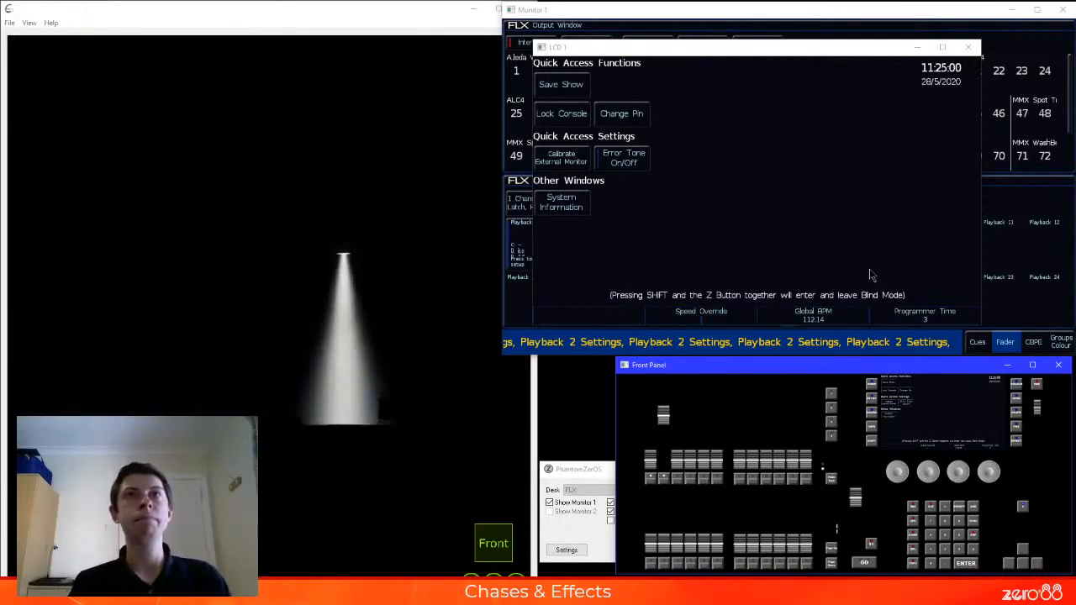
{"action": "left_click", "coordinate": [969, 47]}
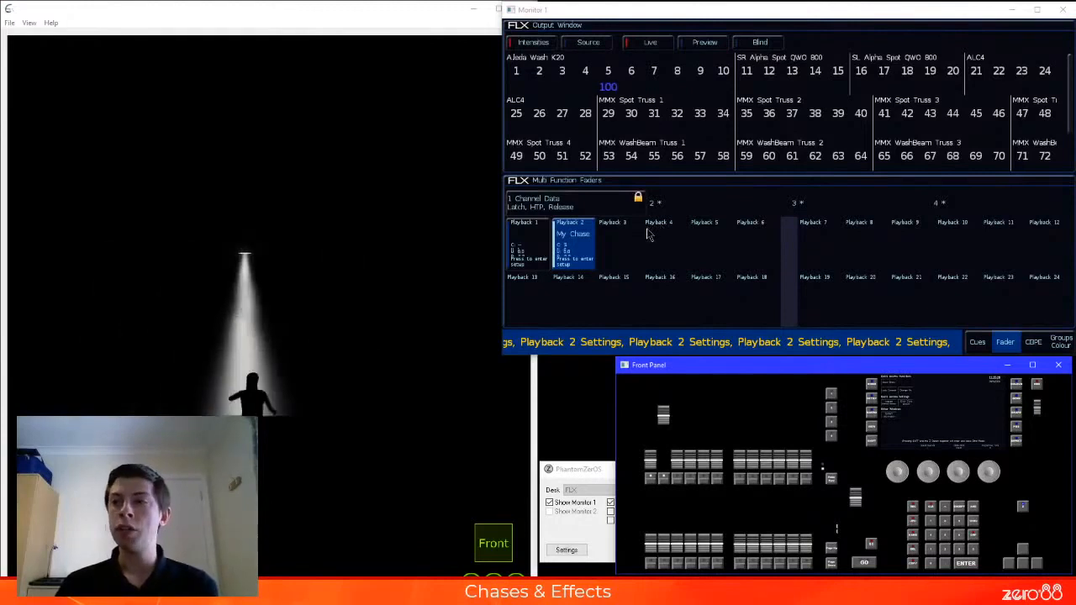
Assign Global Tap Tempo as playback 3's fader function after trying Grand Master, and apply the settings
{"action": "left_click", "coordinate": [628, 241]}
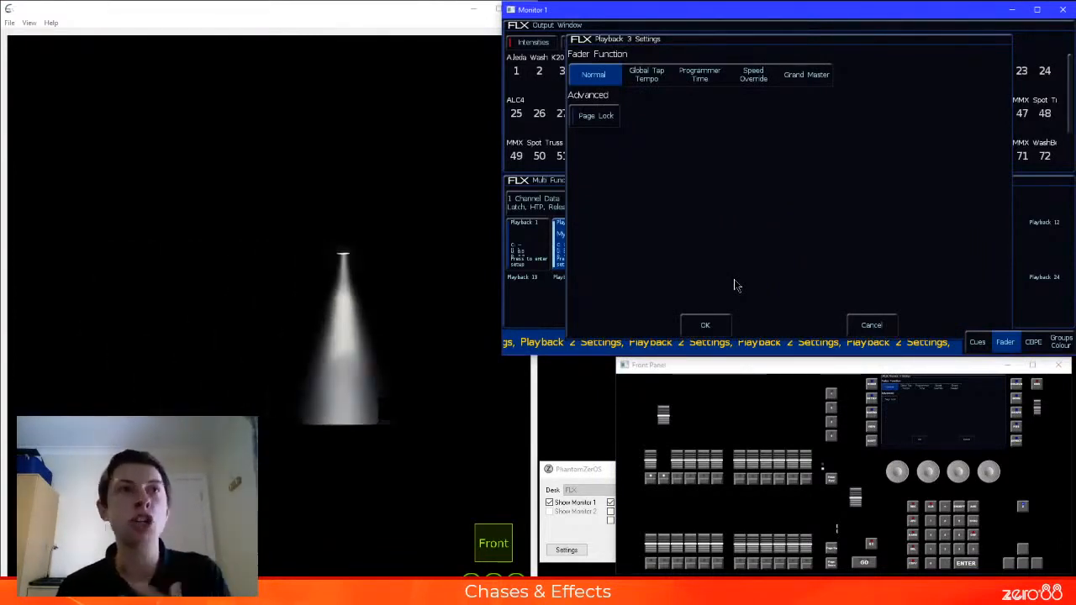
{"action": "left_click", "coordinate": [813, 73]}
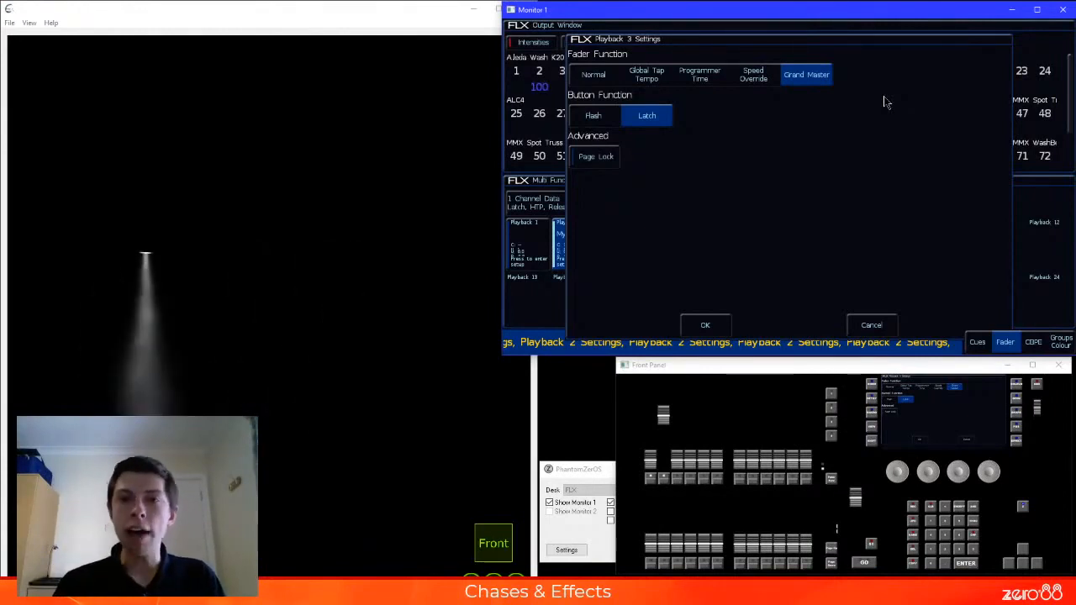
{"action": "left_click", "coordinate": [654, 81]}
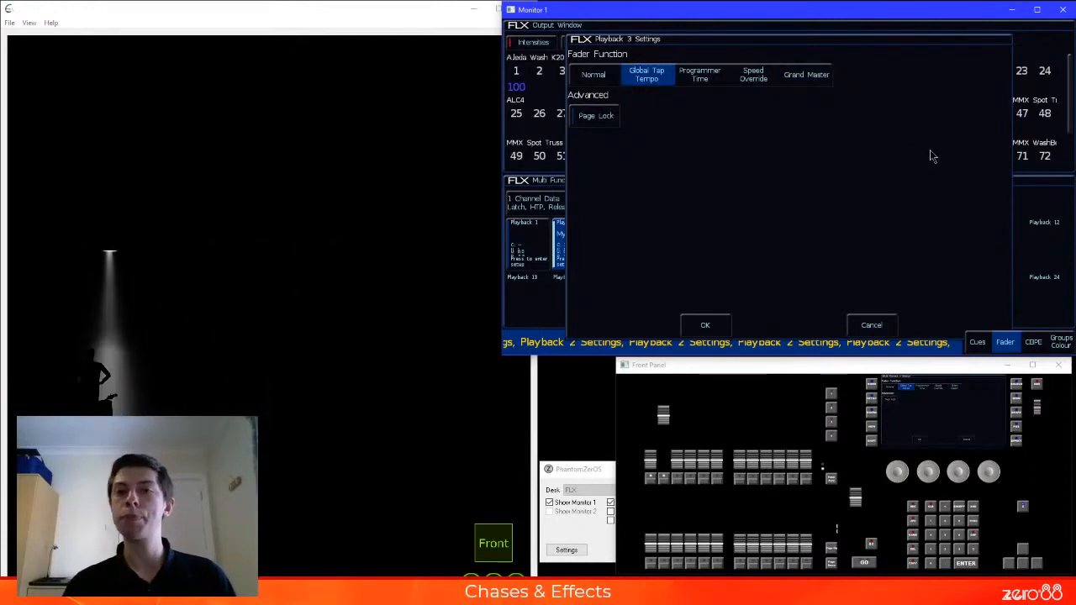
{"action": "left_click", "coordinate": [706, 324]}
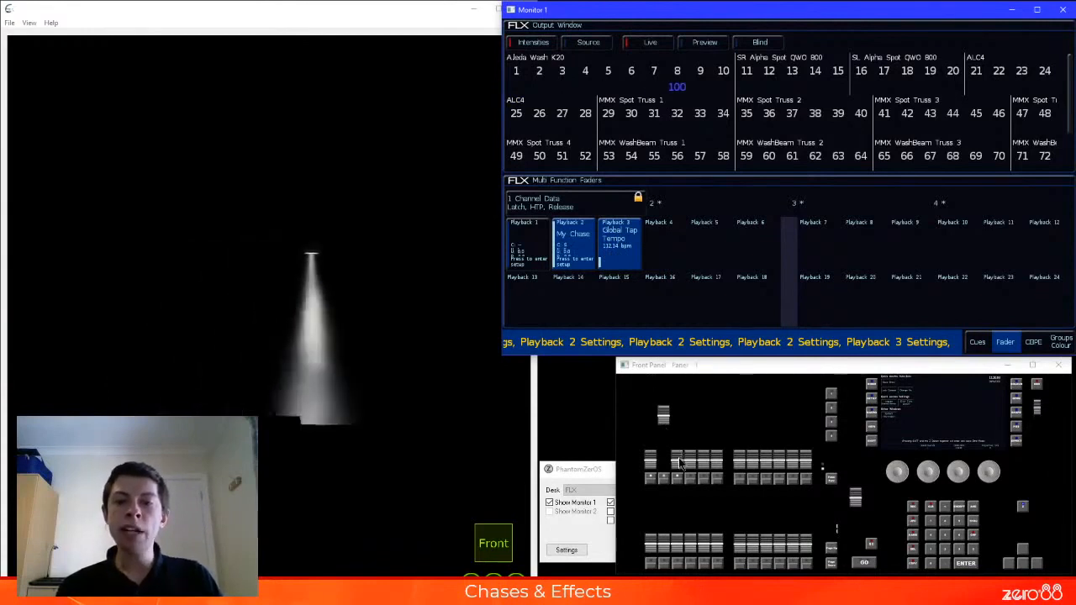
Adjust the global BPM with playback 3's fader and tap in a new tempo with its button
{"action": "mouse_move", "coordinate": [681, 463]}
{"action": "left_mouse_down"}
{"action": "mouse_move", "coordinate": [681, 435]}
{"action": "mouse_move", "coordinate": [682, 458]}
{"action": "left_mouse_up"}
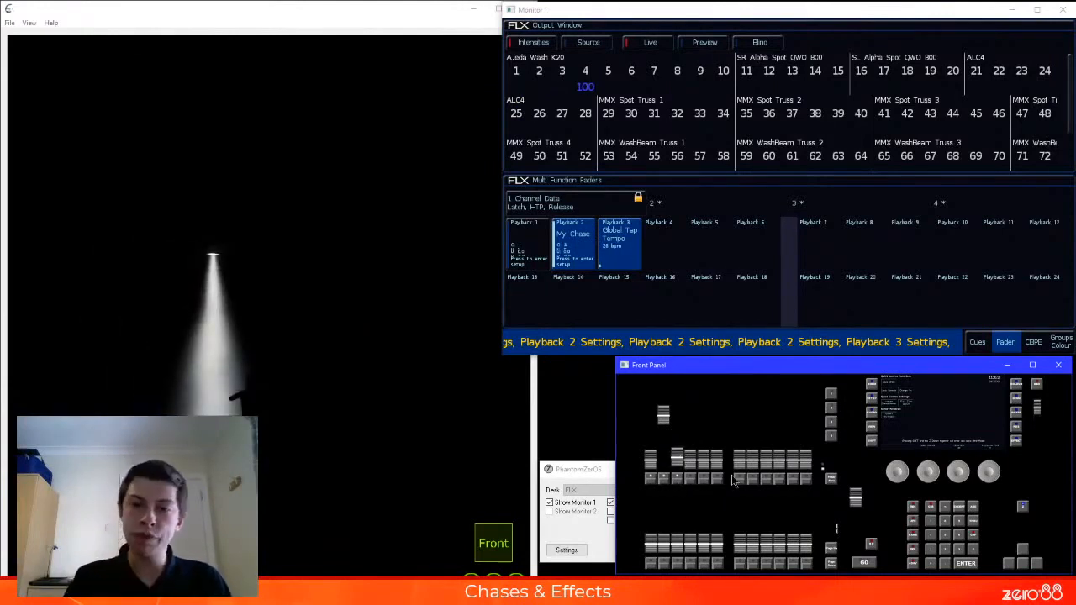
{"action": "left_click", "coordinate": [680, 476]}
{"action": "left_click", "coordinate": [679, 475]}
{"action": "left_click", "coordinate": [679, 476]}
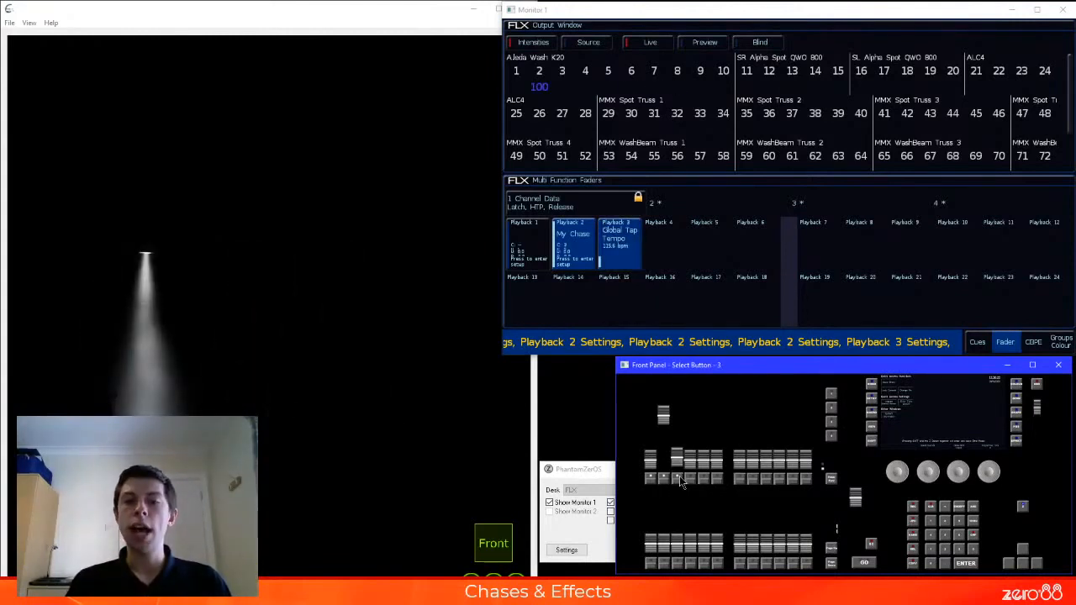
{"action": "left_click", "coordinate": [679, 476]}
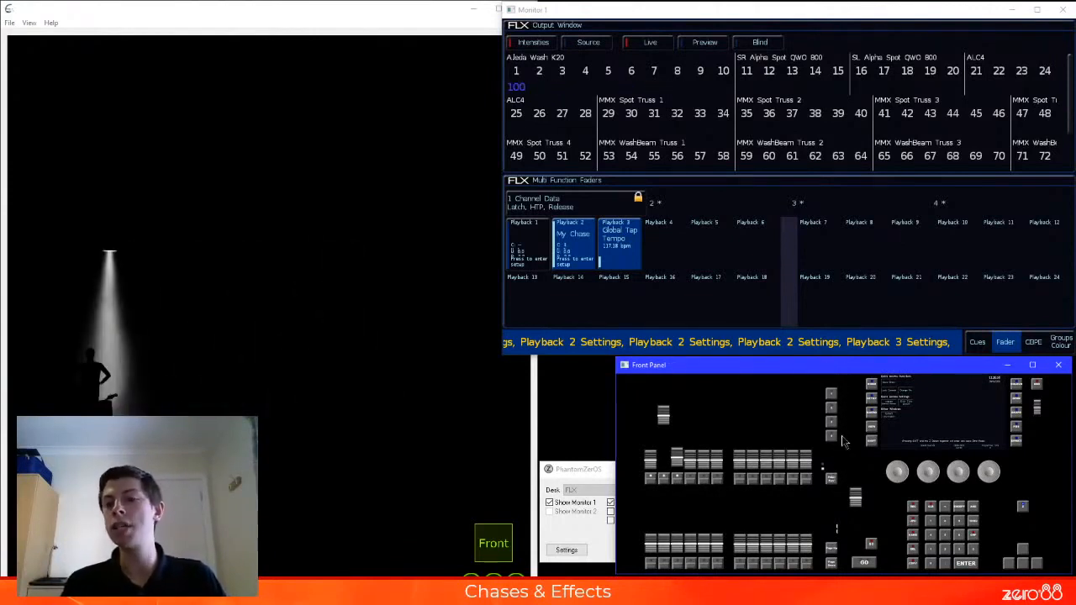
Assign Global Tap Tempo as the normal action of UDK 2 and tap in a new tempo with it
{"action": "left_click", "coordinate": [877, 405]}
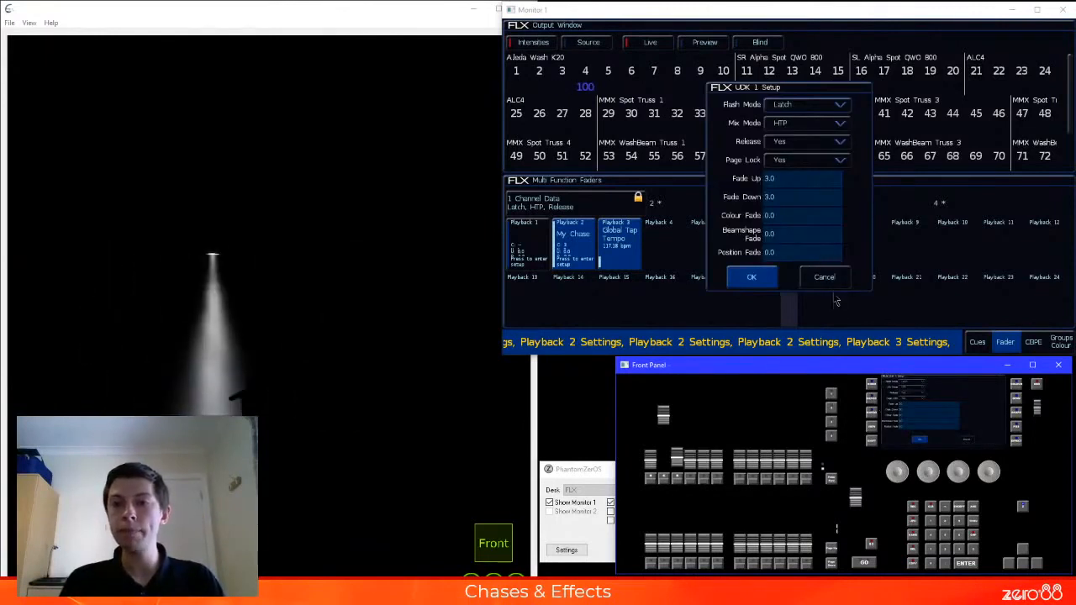
{"action": "left_click", "coordinate": [871, 385]}
{"action": "left_click", "coordinate": [874, 401]}
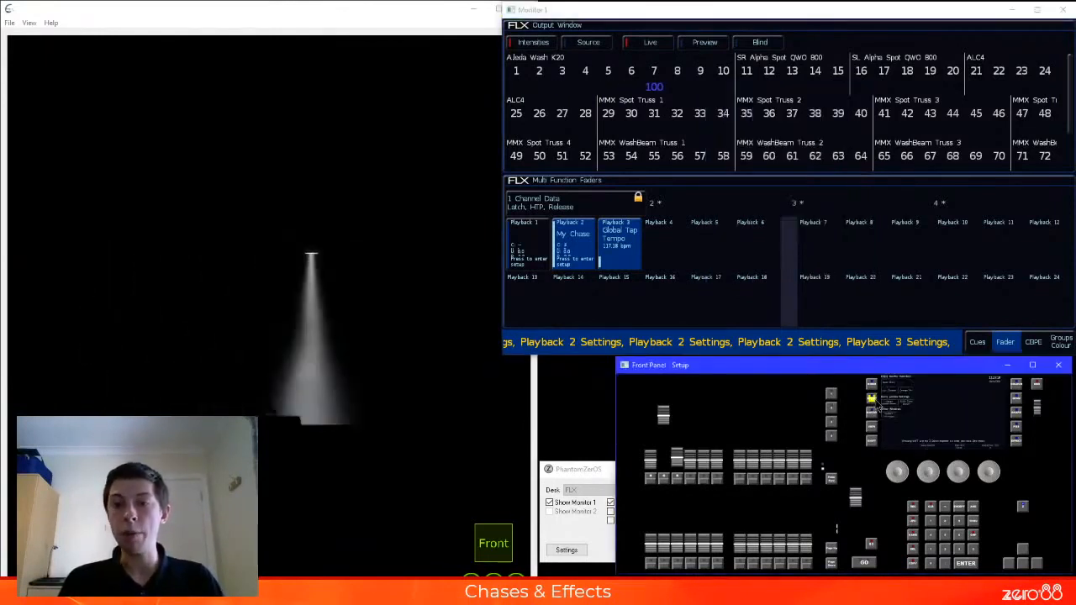
{"action": "left_click", "coordinate": [834, 406]}
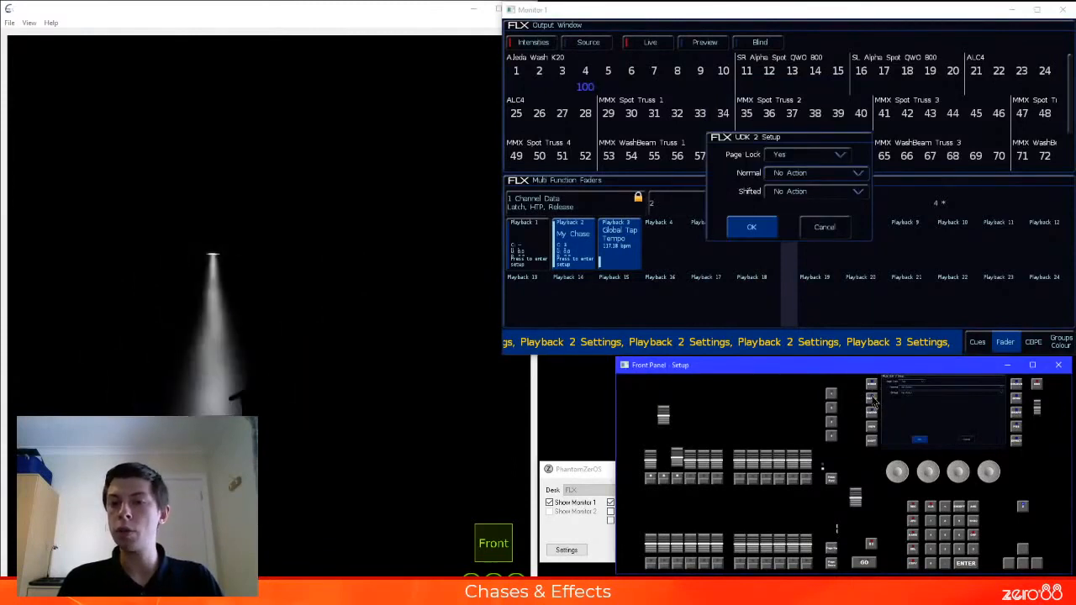
{"action": "left_click", "coordinate": [810, 174]}
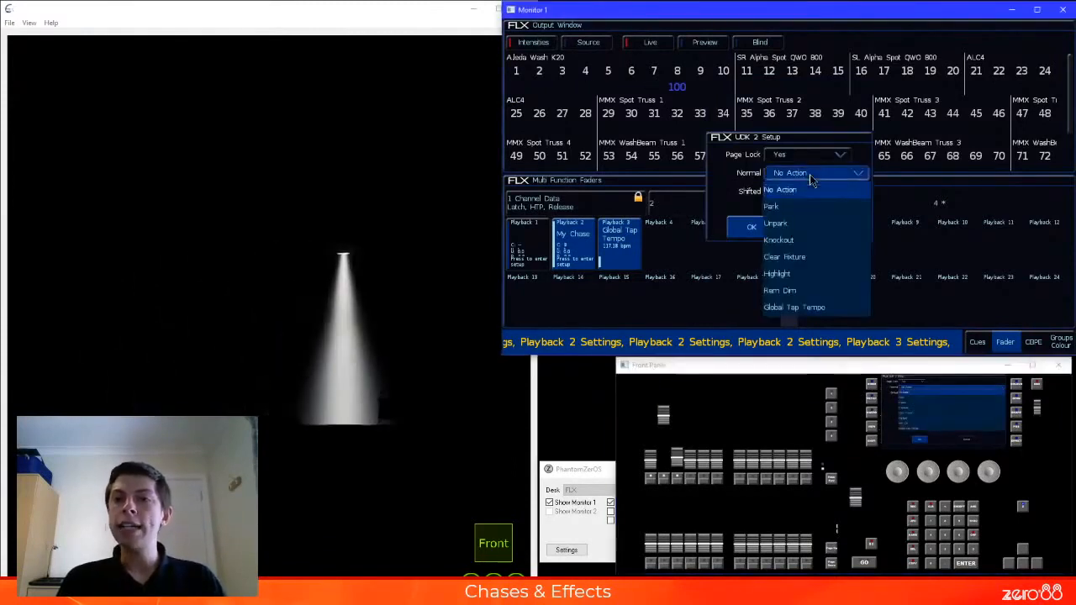
{"action": "left_click", "coordinate": [812, 308]}
{"action": "left_click", "coordinate": [751, 227]}
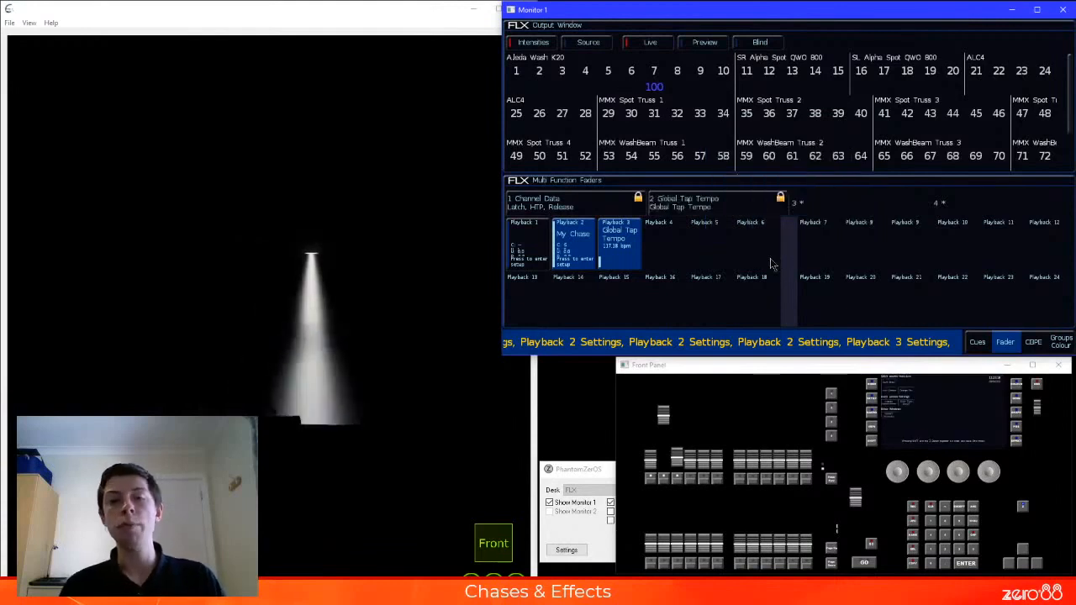
{"action": "left_click", "coordinate": [832, 410]}
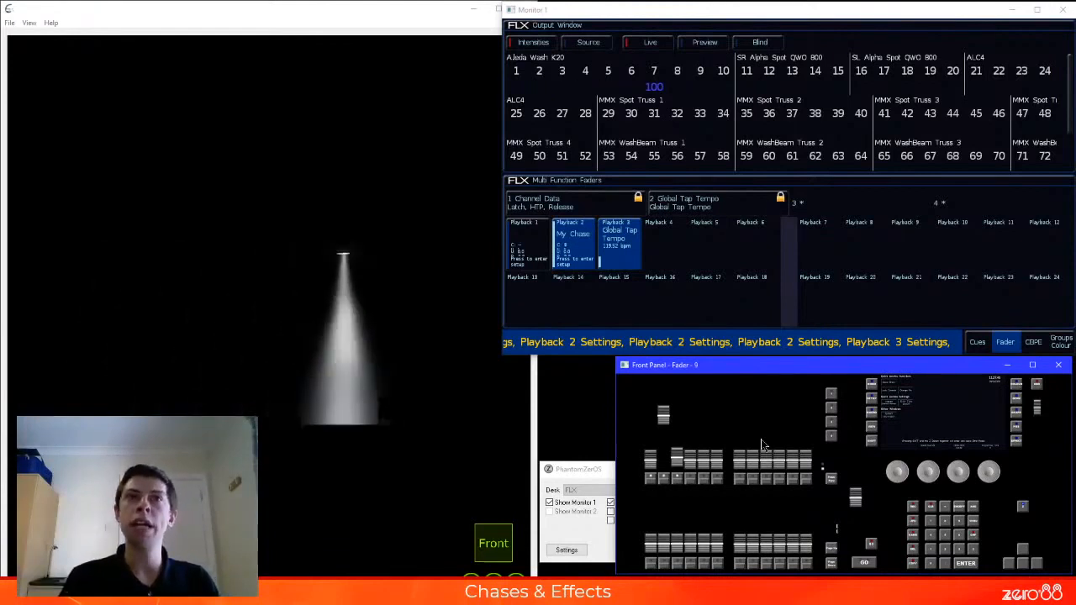
Delete playback 3 and the UDK 2 assignment, and lower the faders of playbacks 2 and 3 to zero
{"action": "key", "text": "Delete"}
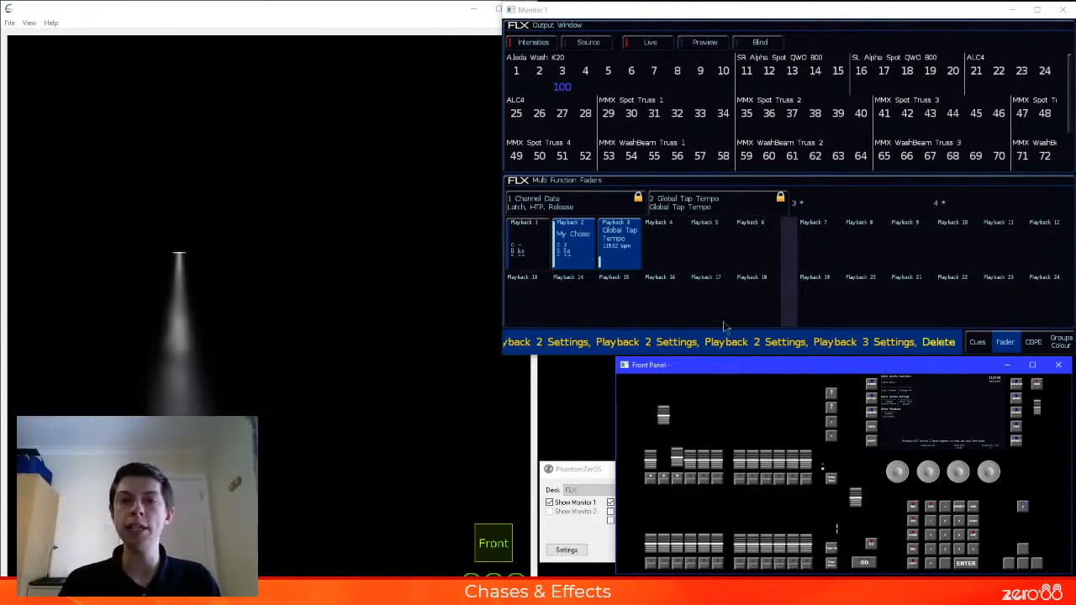
{"action": "left_click", "coordinate": [627, 256]}
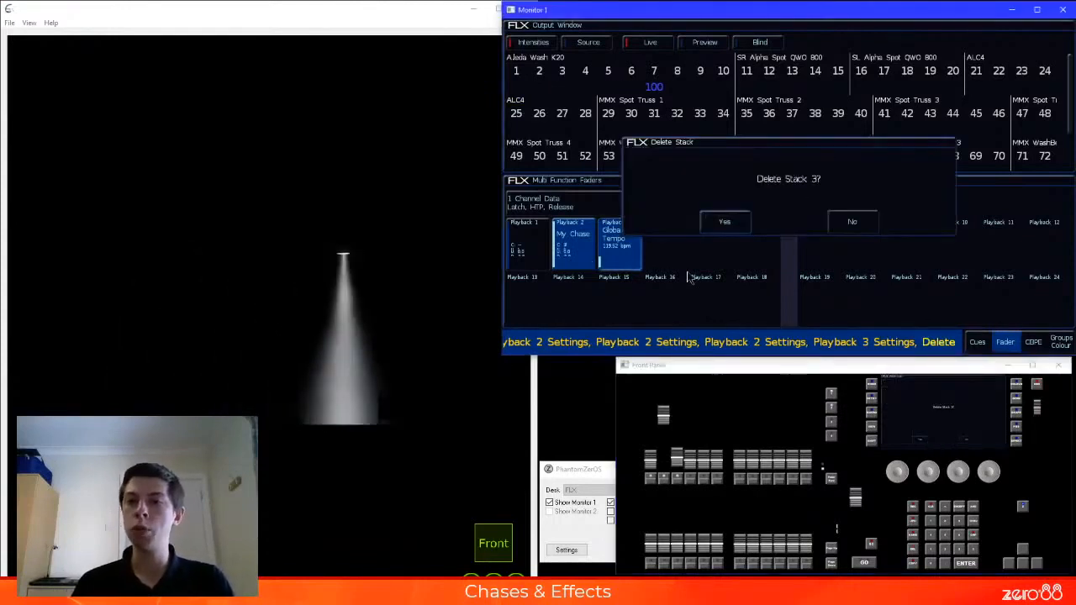
{"action": "key", "text": "Return"}
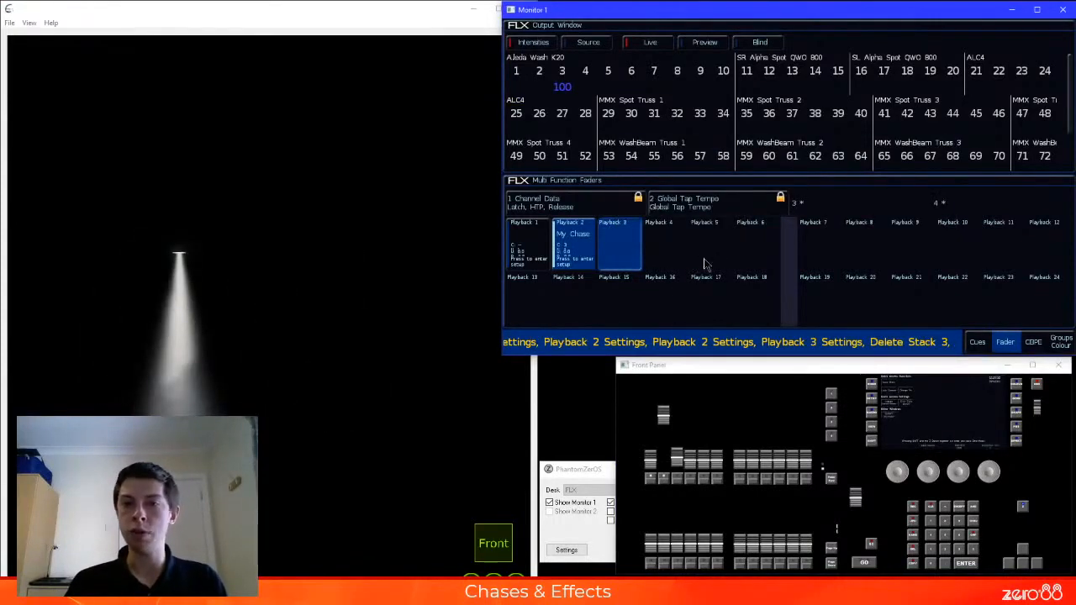
{"action": "key", "text": "Delete"}
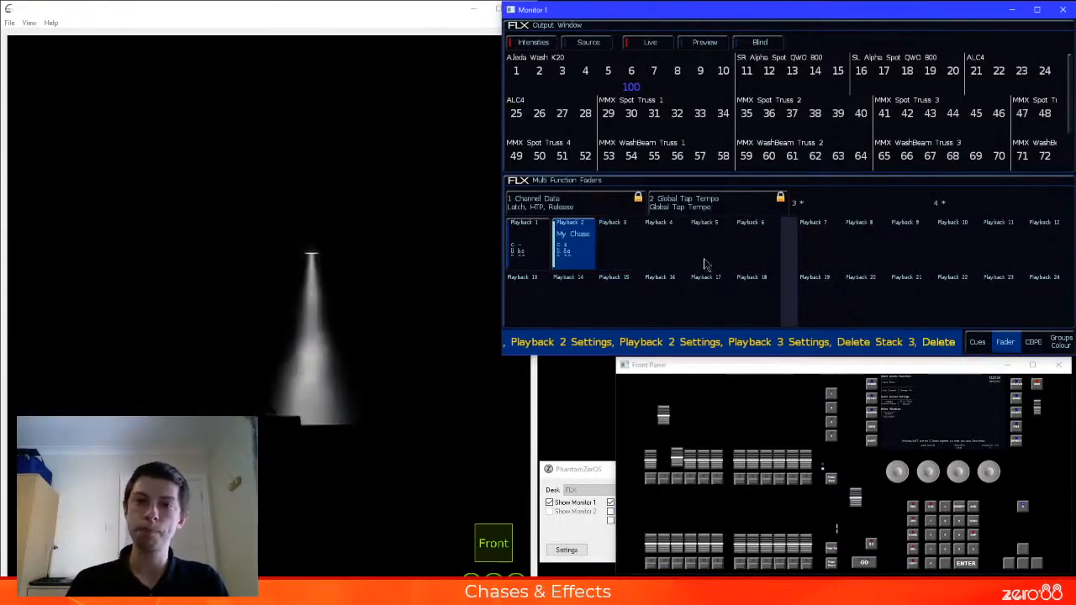
{"action": "left_click", "coordinate": [729, 214]}
{"action": "key", "text": "Return"}
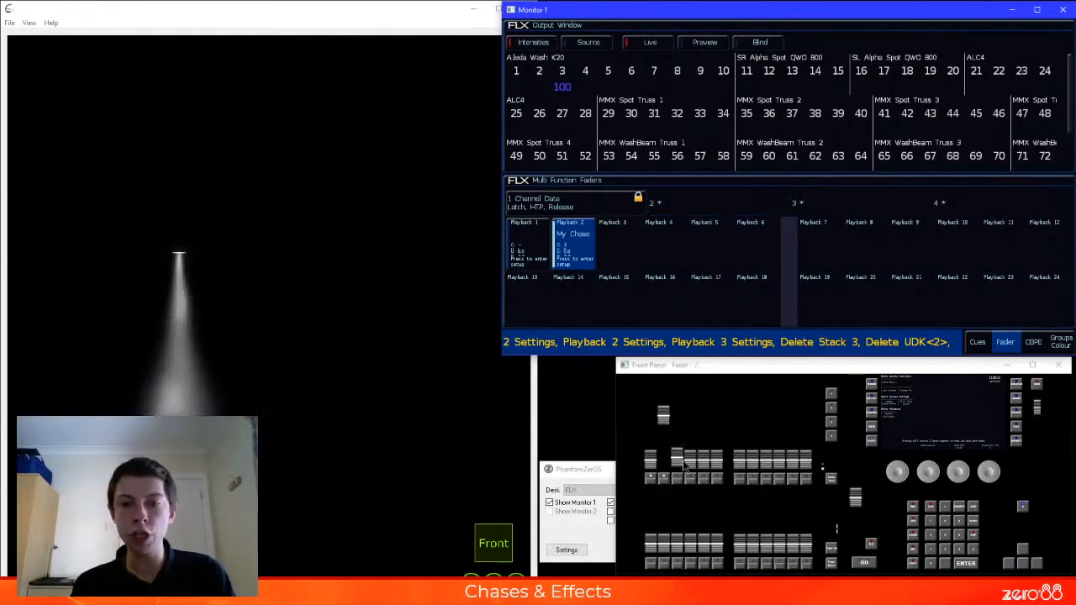
{"action": "left_click_drag", "start_coordinate": [680, 460], "coordinate": [684, 481]}
{"action": "left_click_drag", "start_coordinate": [667, 417], "coordinate": [674, 489]}
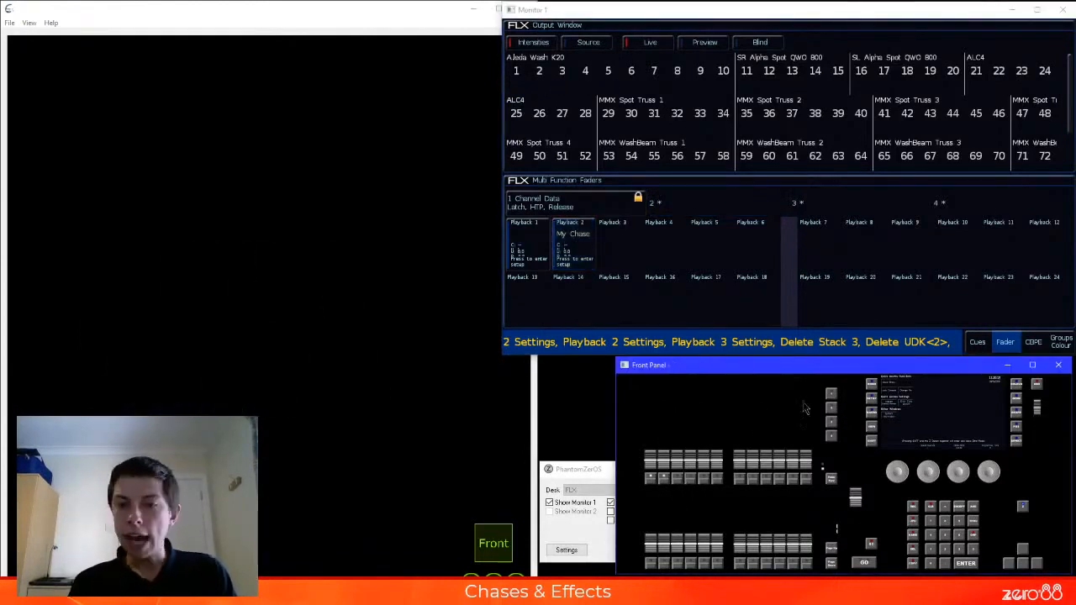
Switch to the channel faders, raise fixture 1 to 100% and record it as a cue on playback 3
{"action": "left_click", "coordinate": [830, 481]}
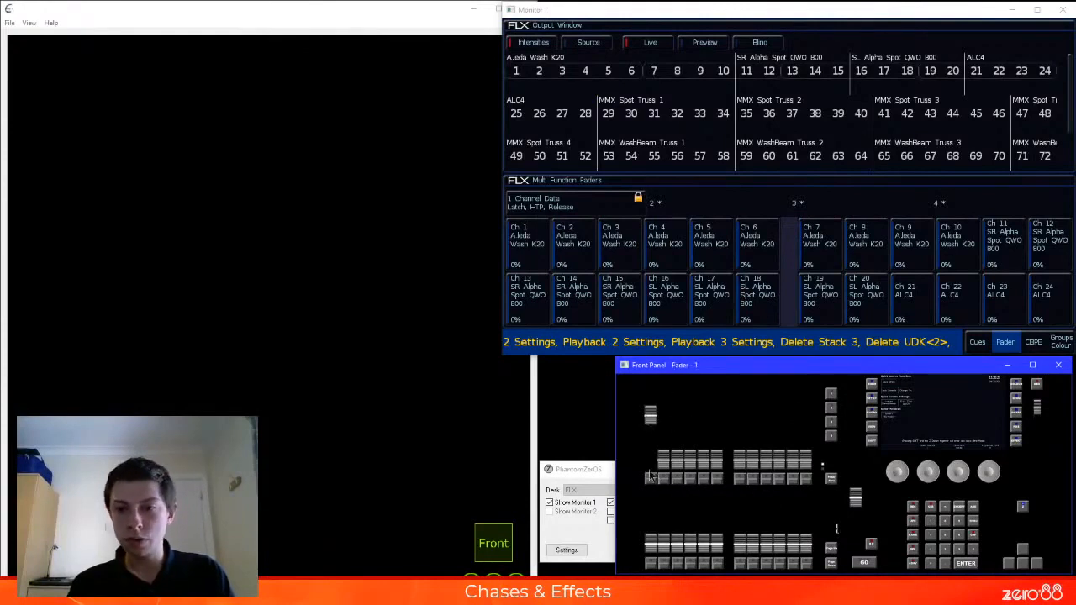
{"action": "left_click_drag", "start_coordinate": [649, 380], "coordinate": [649, 368]}
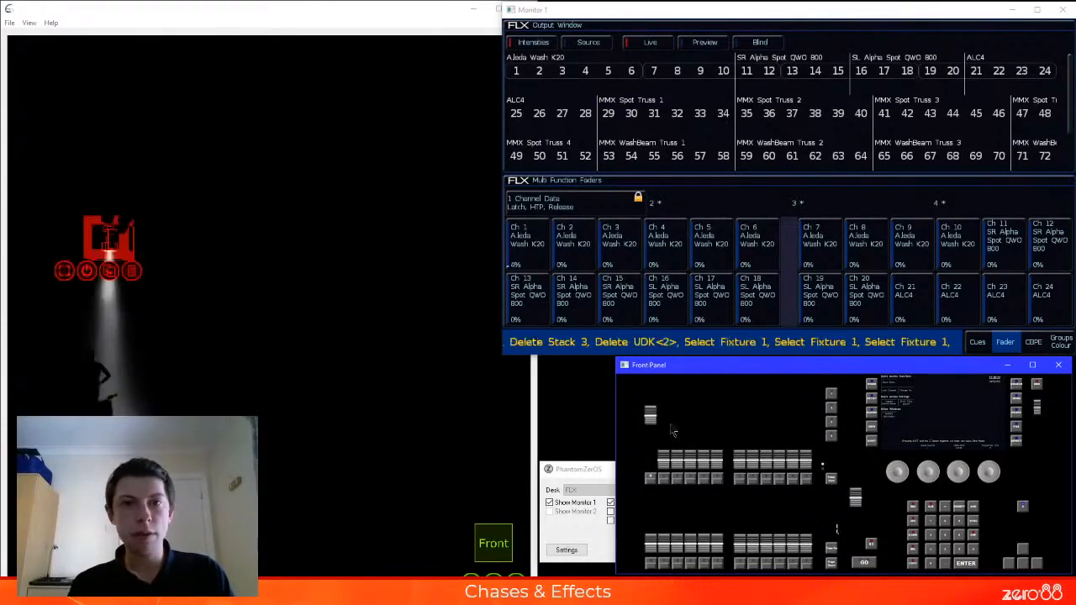
{"action": "left_click", "coordinate": [714, 485]}
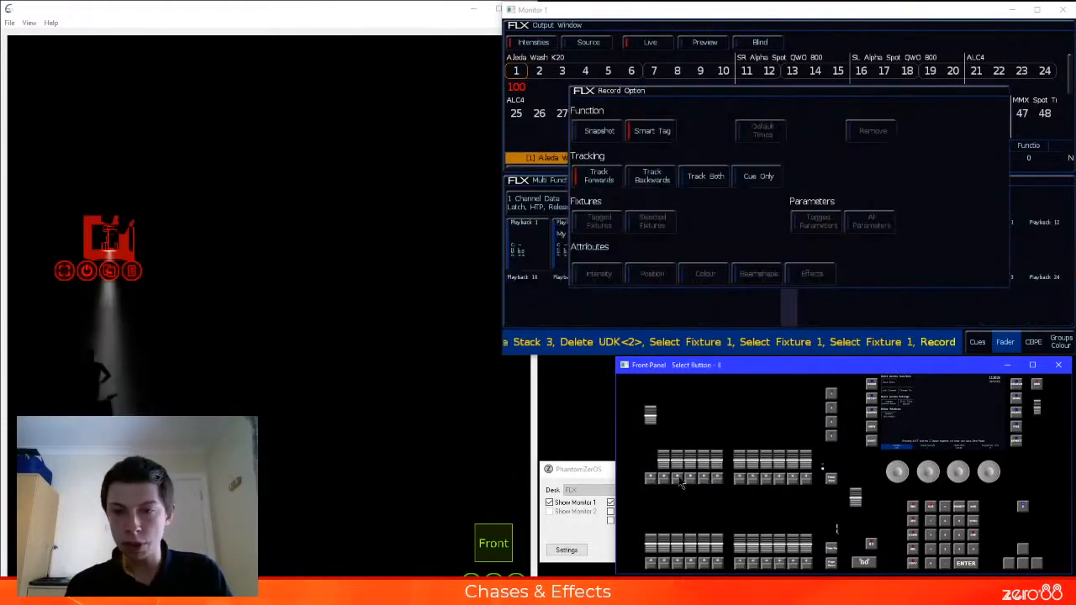
{"action": "left_click", "coordinate": [681, 480]}
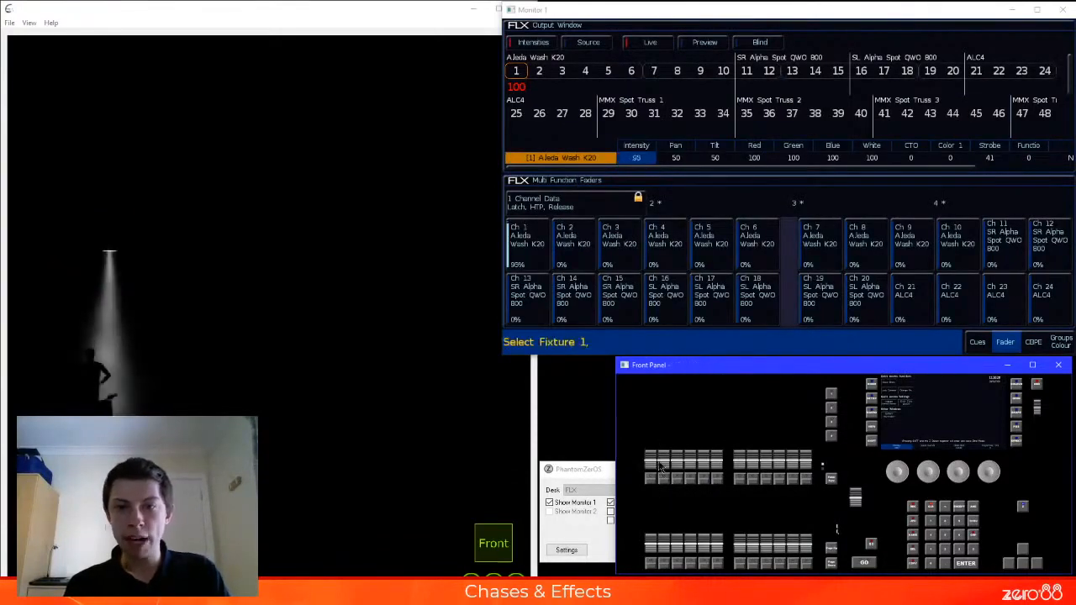
Swap fixture 1 for fixture 2 at 100% and record it onto playback 3 with the Overwrite option
{"action": "left_click_drag", "start_coordinate": [664, 462], "coordinate": [663, 342]}
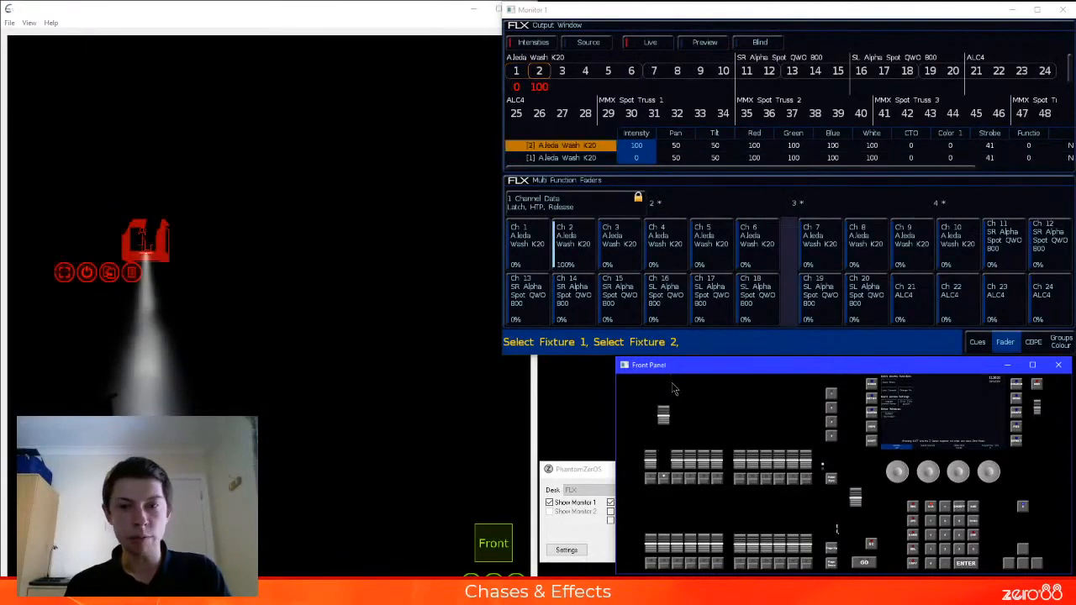
{"action": "key", "text": "r"}
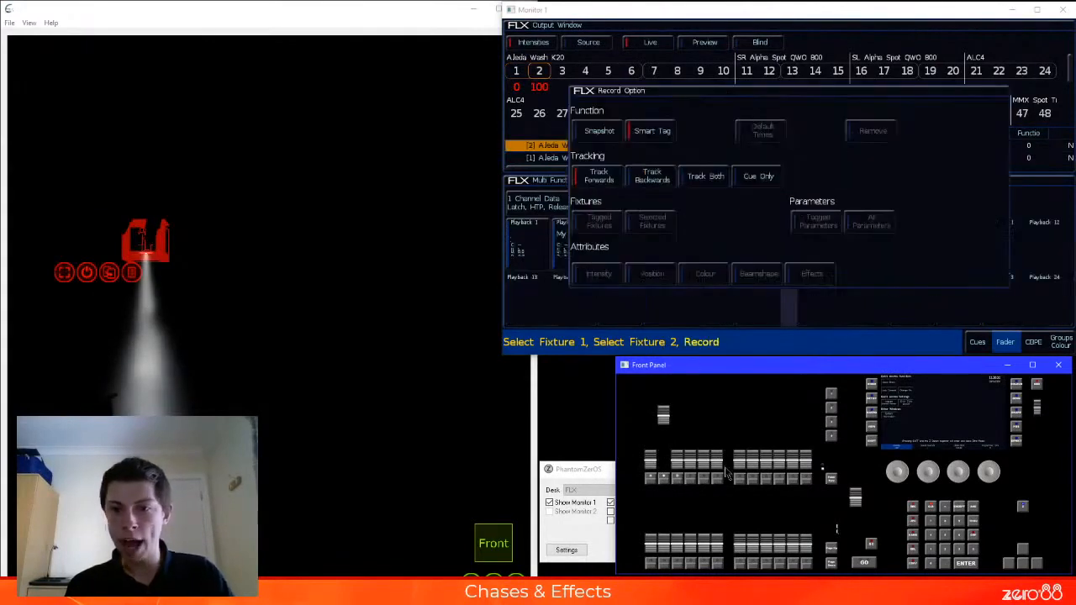
{"action": "left_click", "coordinate": [681, 484]}
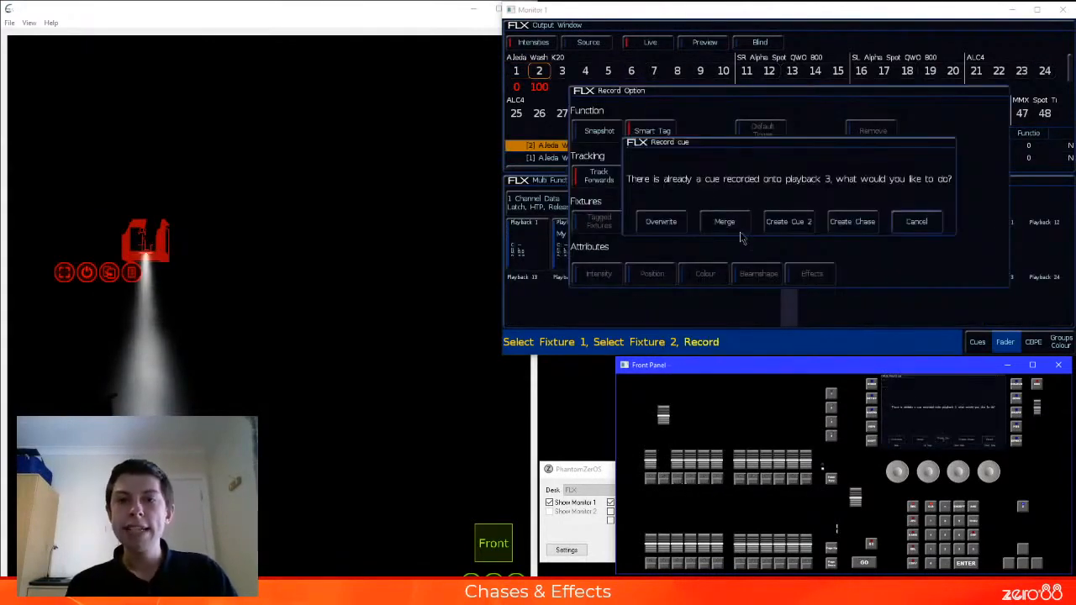
{"action": "left_click", "coordinate": [677, 223]}
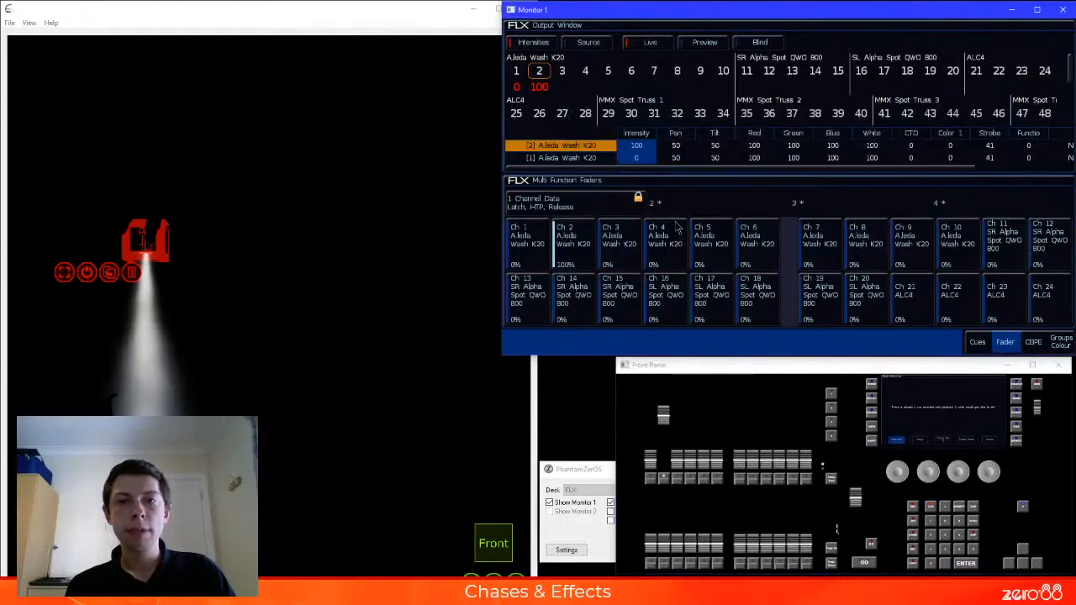
Clear the channel levels, then raise and lower playback 3 to check the overwritten cue's output
{"action": "left_click_drag", "start_coordinate": [664, 417], "coordinate": [665, 471]}
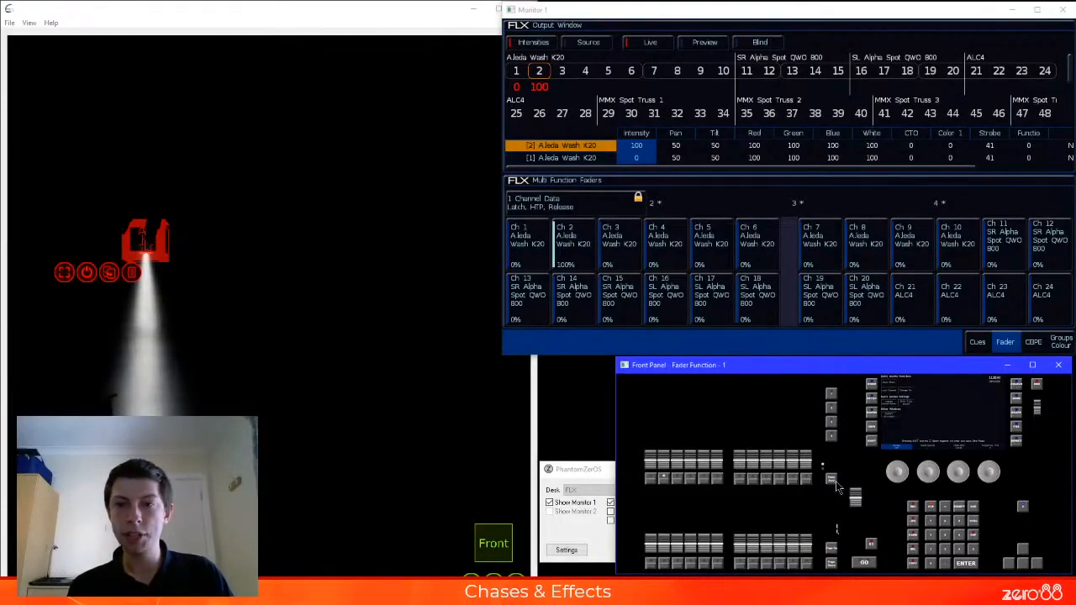
{"action": "left_click", "coordinate": [904, 490]}
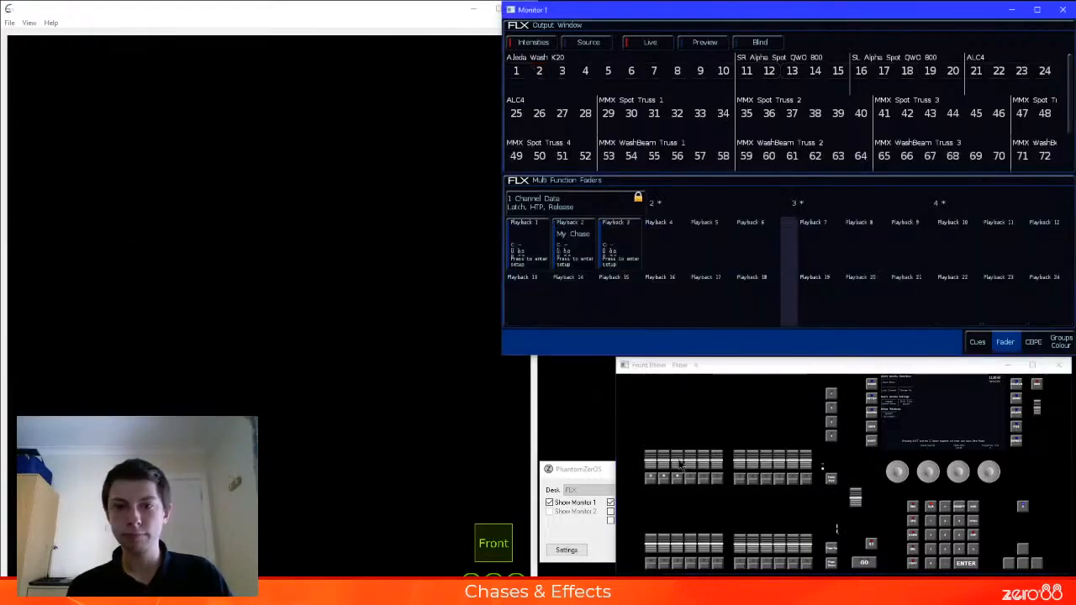
{"action": "left_click_drag", "start_coordinate": [681, 464], "coordinate": [685, 349]}
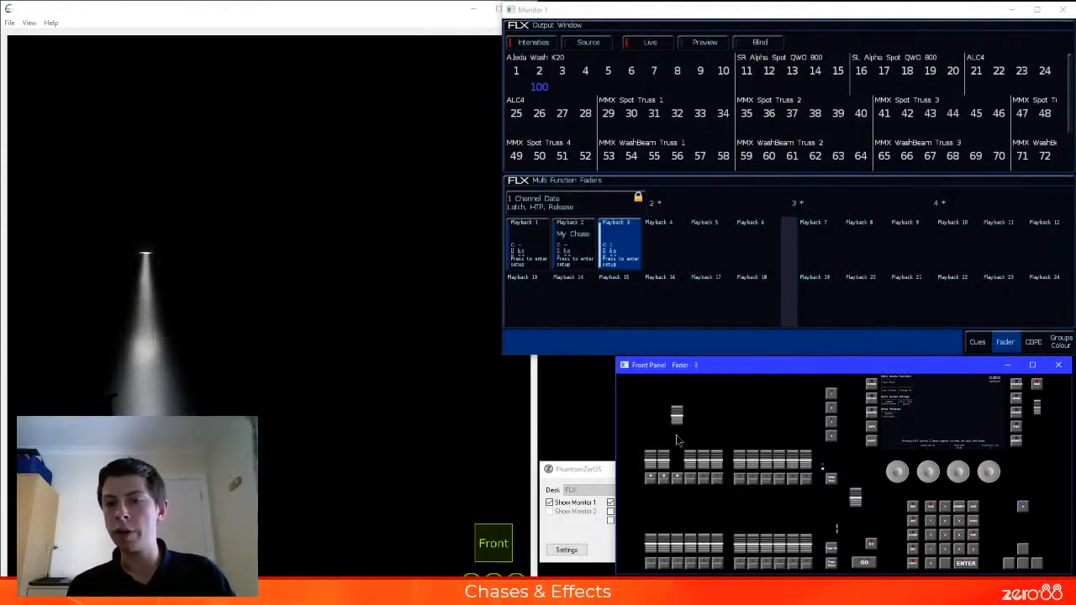
{"action": "left_click_drag", "start_coordinate": [676, 414], "coordinate": [686, 483]}
Delete the overwritten cue stack from playback 3
{"action": "key", "text": "Delete"}
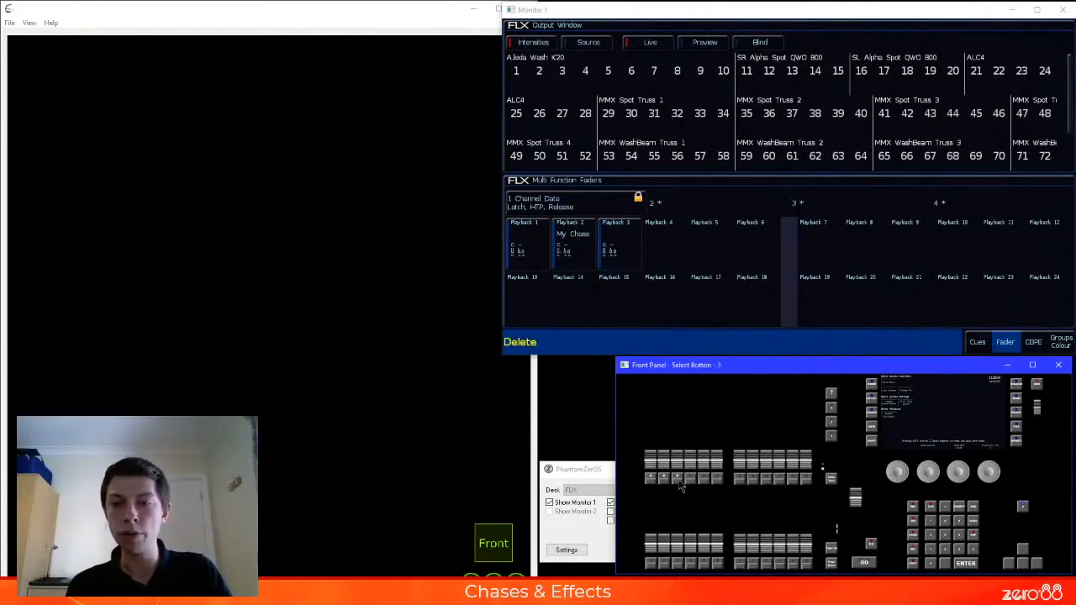
{"action": "left_click", "coordinate": [680, 482]}
{"action": "key", "text": "Return"}
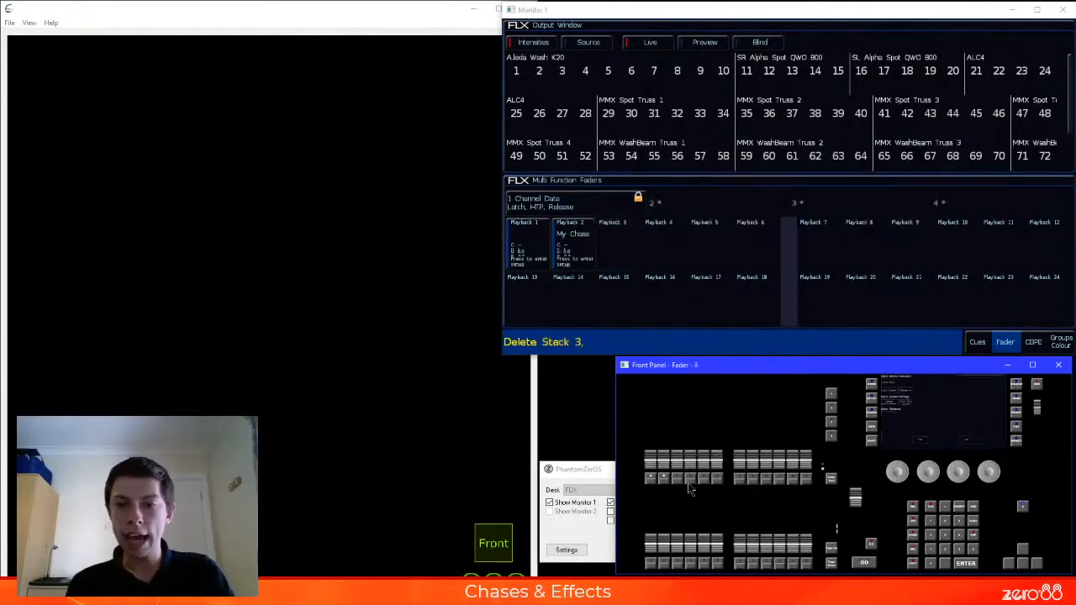
Record fixture 1 alone at 100% onto the empty playback 3
{"action": "left_click", "coordinate": [831, 480]}
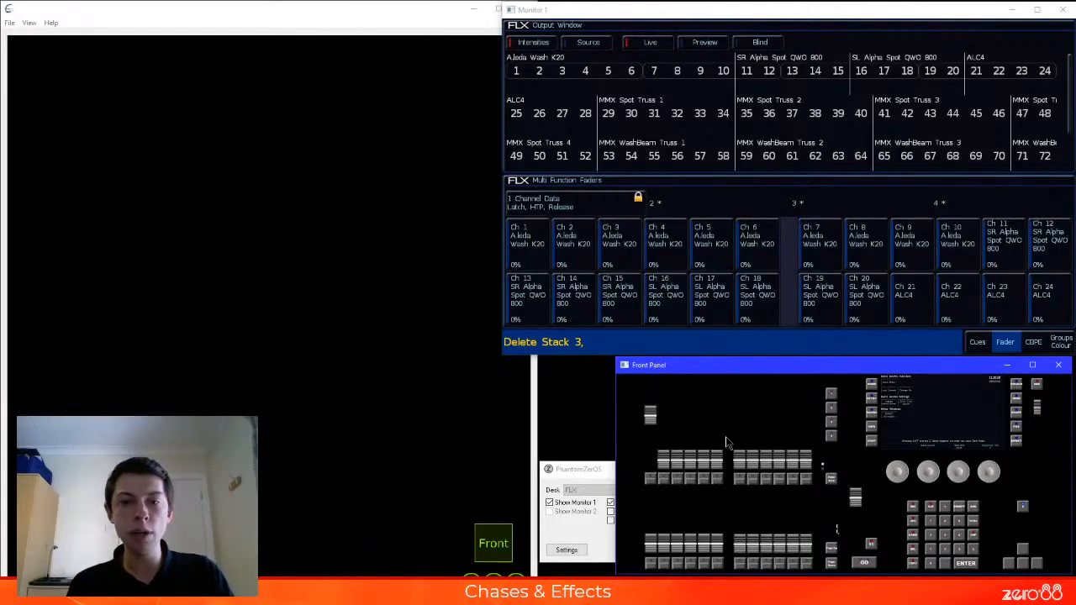
{"action": "key", "text": "r"}
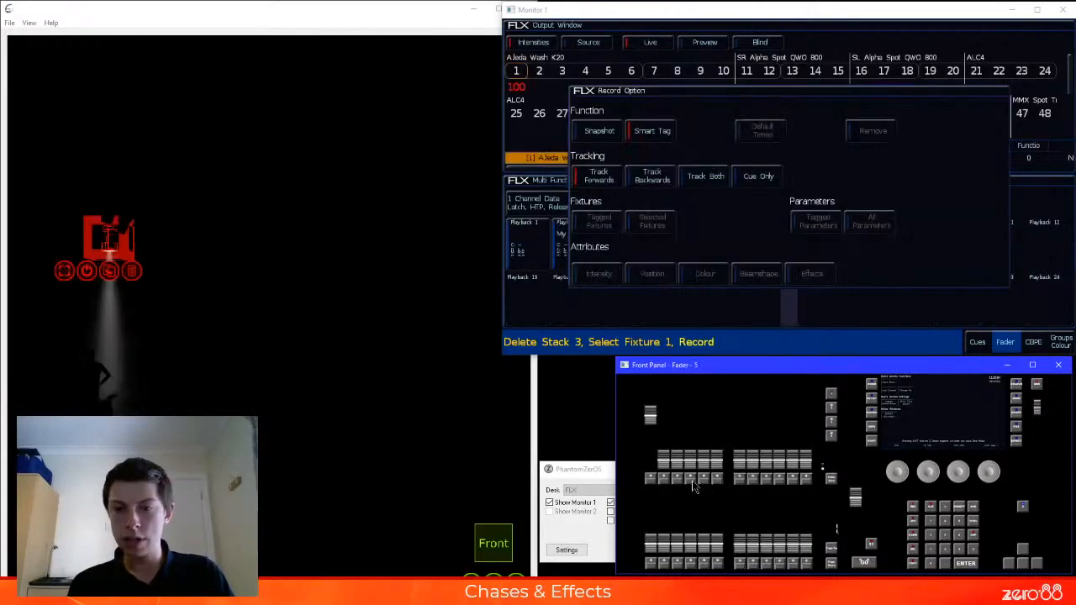
{"action": "left_click", "coordinate": [691, 479]}
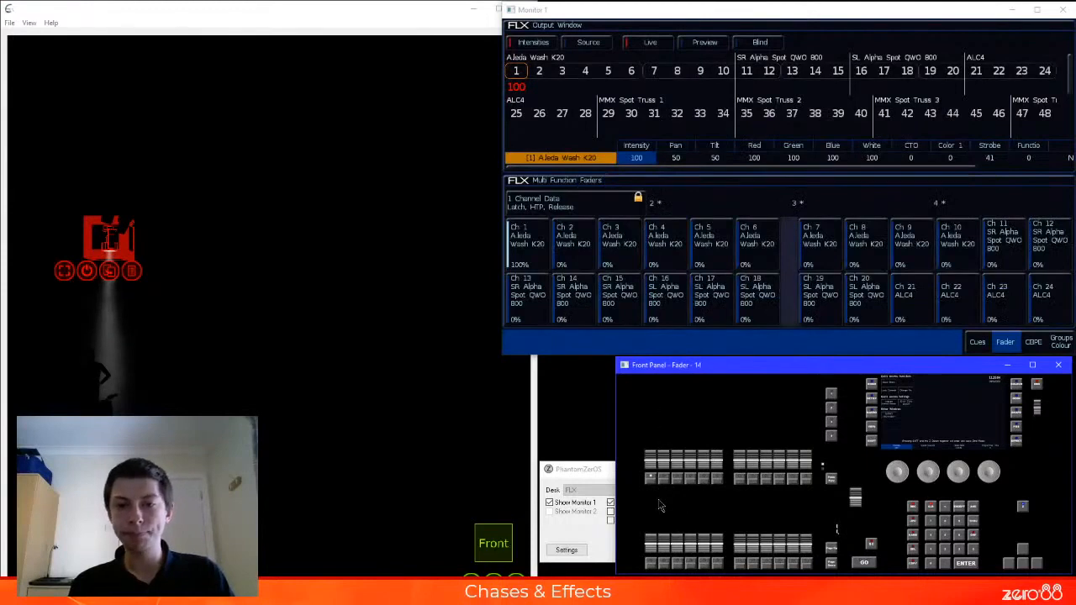
Set fixture 1 to 0 and fixture 2 to 100%, and record them onto playback 3 with the Merge option
{"action": "left_click_drag", "start_coordinate": [666, 472], "coordinate": [663, 416]}
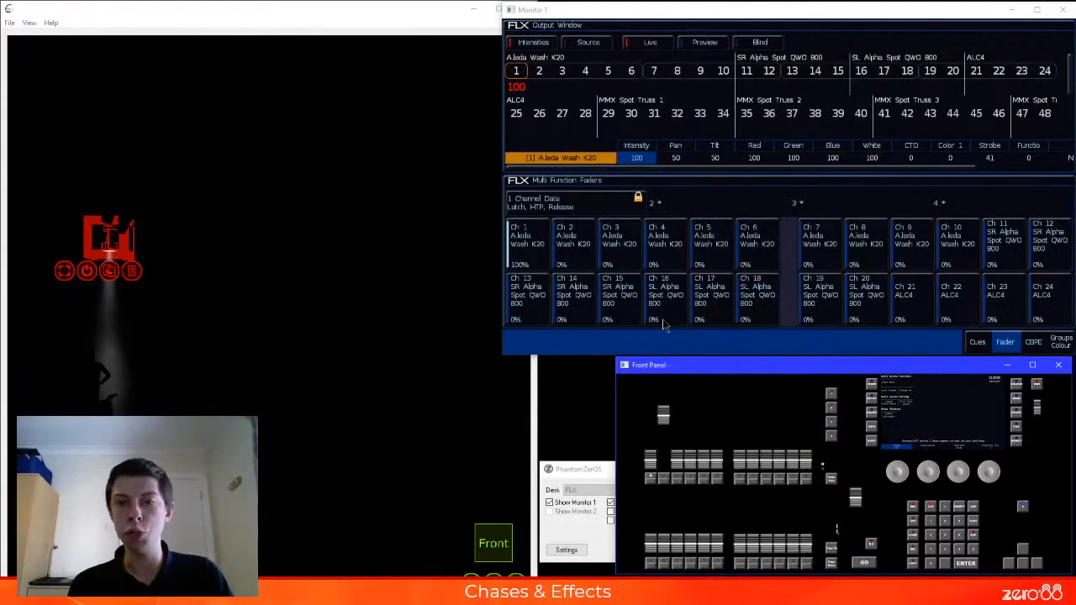
{"action": "left_click", "coordinate": [588, 354]}
{"action": "key", "text": "Up"}
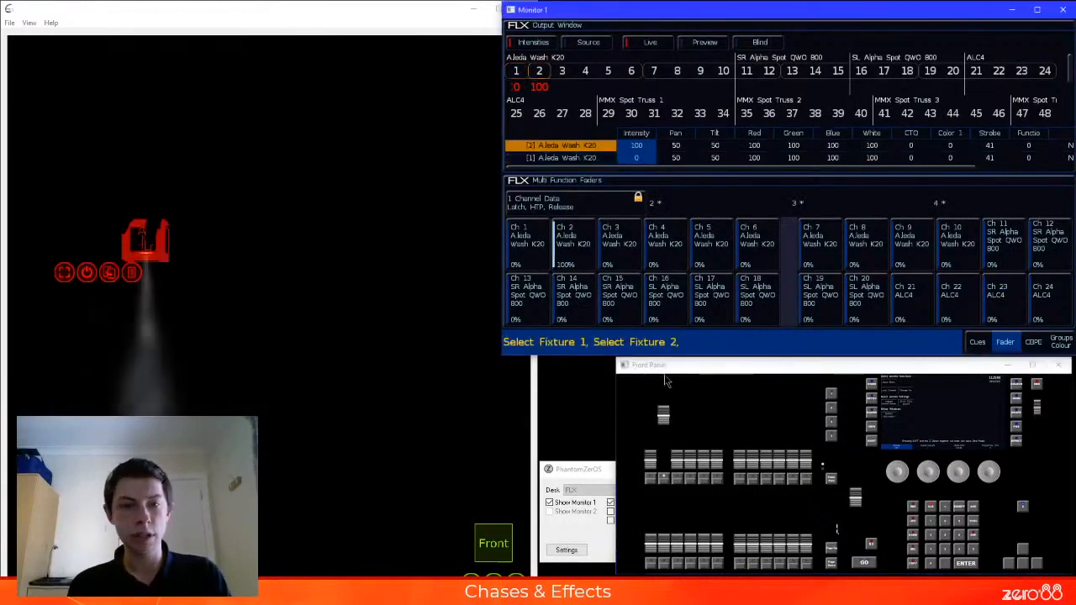
{"action": "key", "text": "r"}
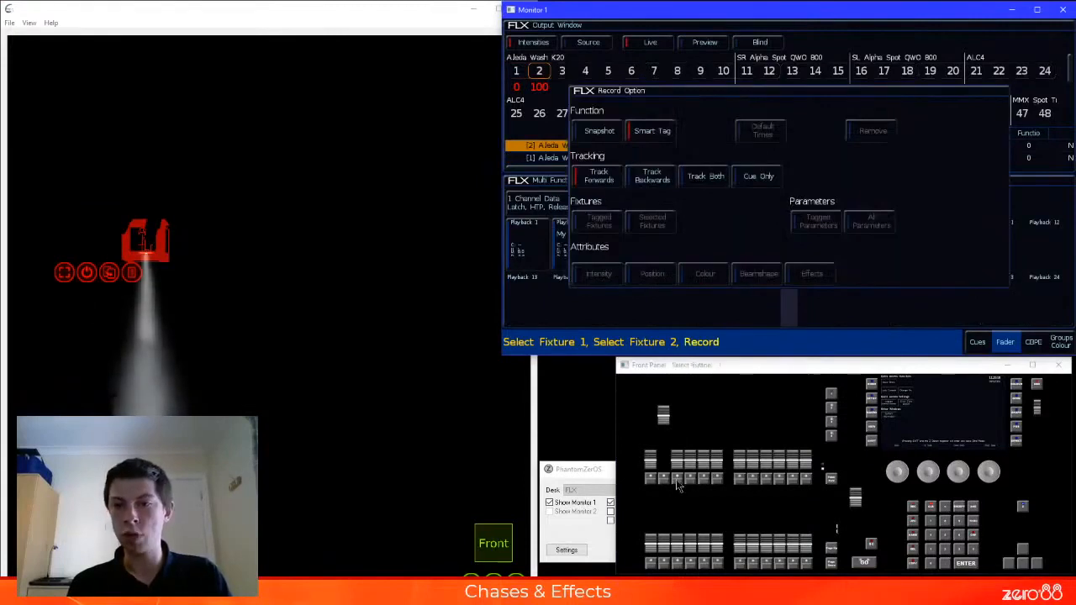
{"action": "left_click", "coordinate": [679, 483]}
{"action": "left_click", "coordinate": [724, 222]}
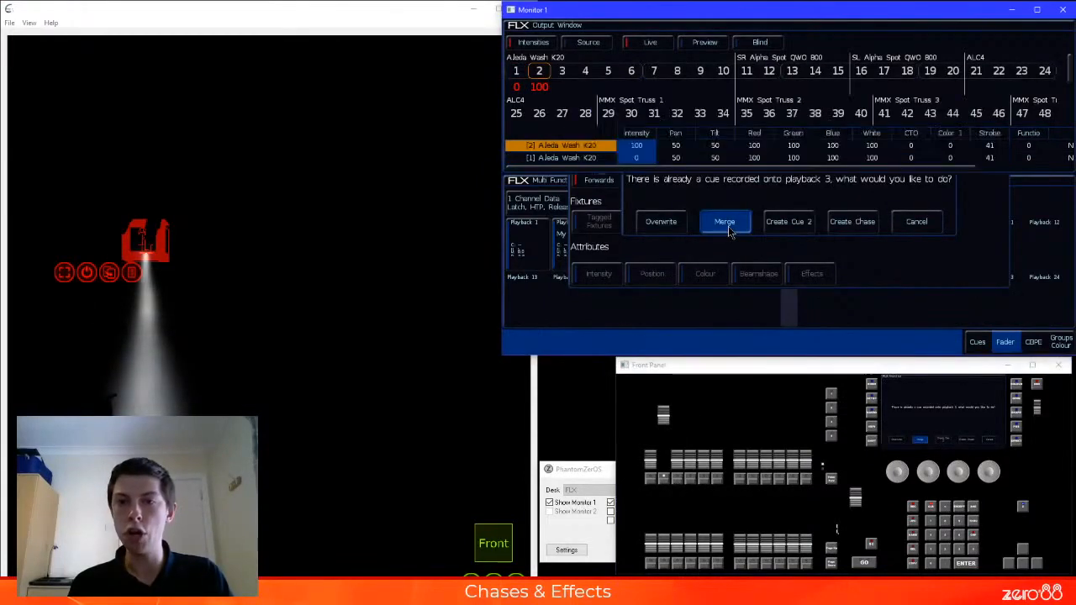
Clear the channel levels and raise playback 3 to full to check the merged cue's output
{"action": "left_click_drag", "start_coordinate": [664, 415], "coordinate": [669, 485]}
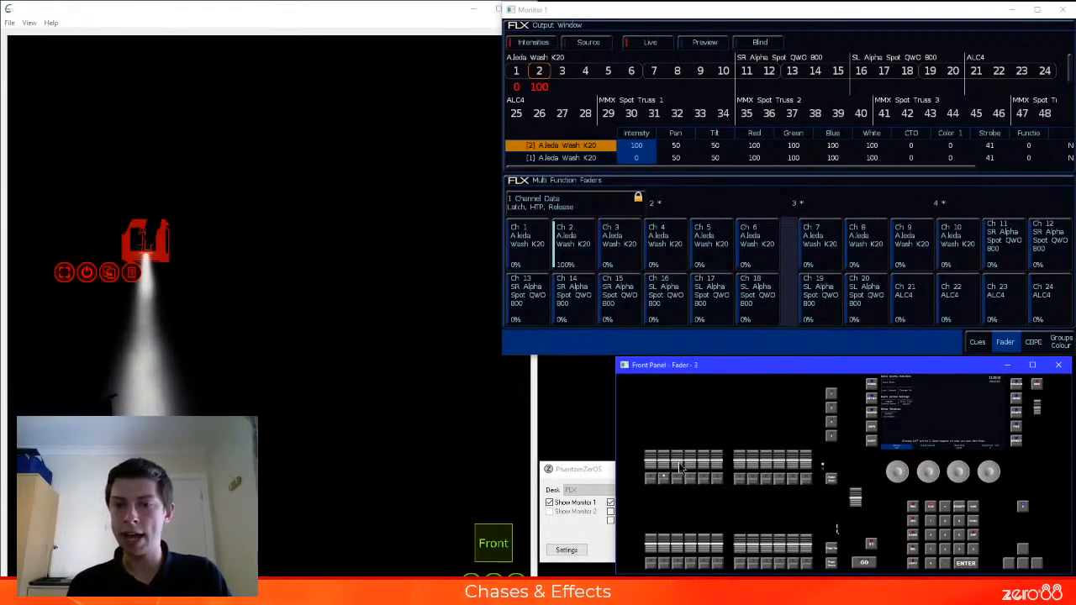
{"action": "key", "text": "BackSpace"}
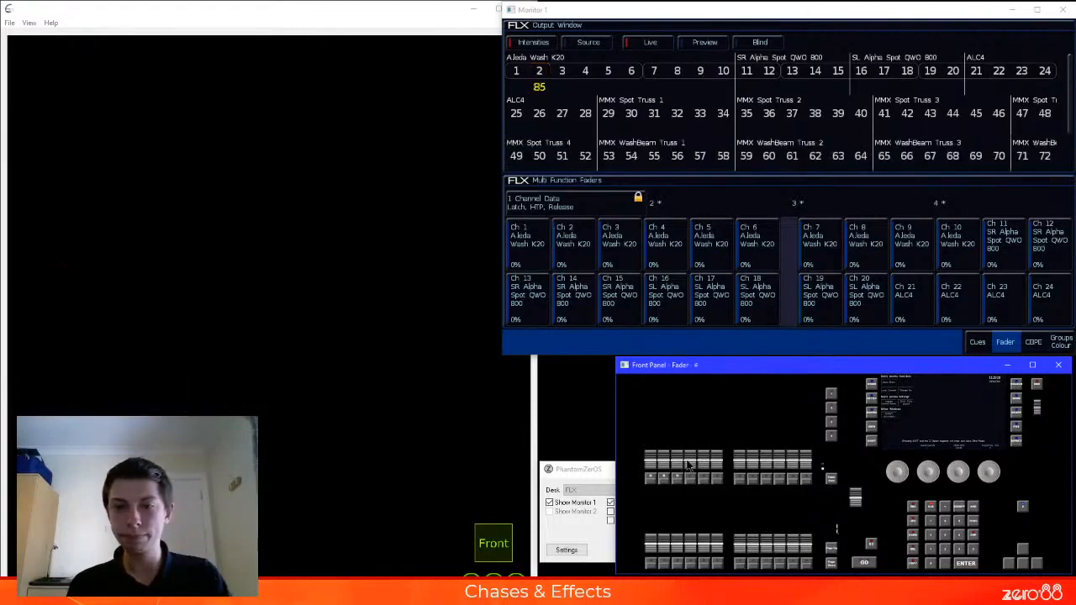
{"action": "key", "text": "f"}
{"action": "left_click_drag", "start_coordinate": [679, 461], "coordinate": [704, 345]}
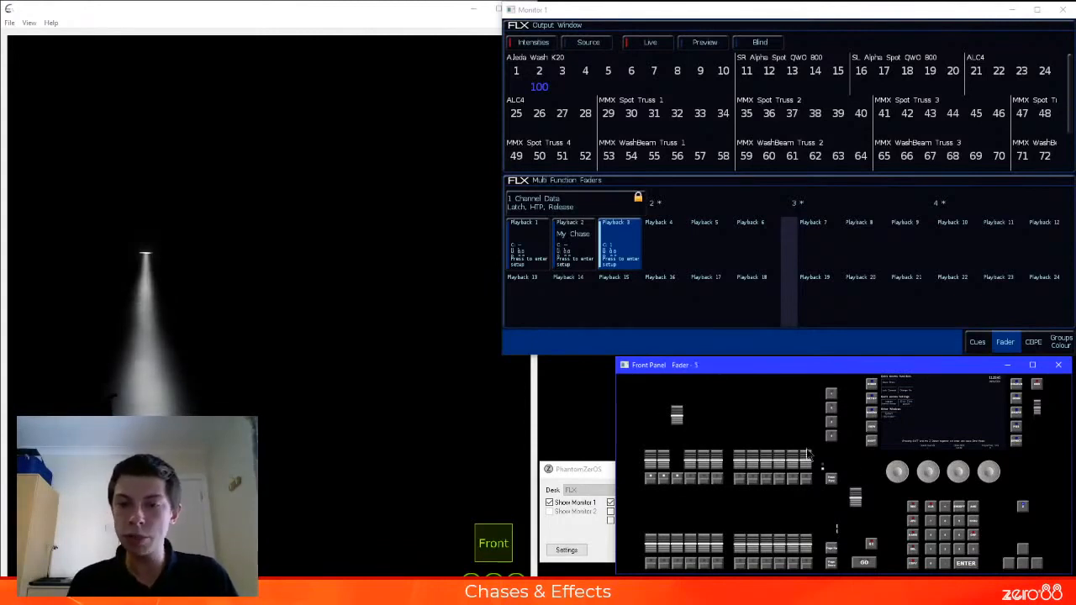
Set fixture 1 to 100%, record it onto playback 3 with the Merge option, check the output, and lower playback 3 to zero
{"action": "type", "text": "1@@"}
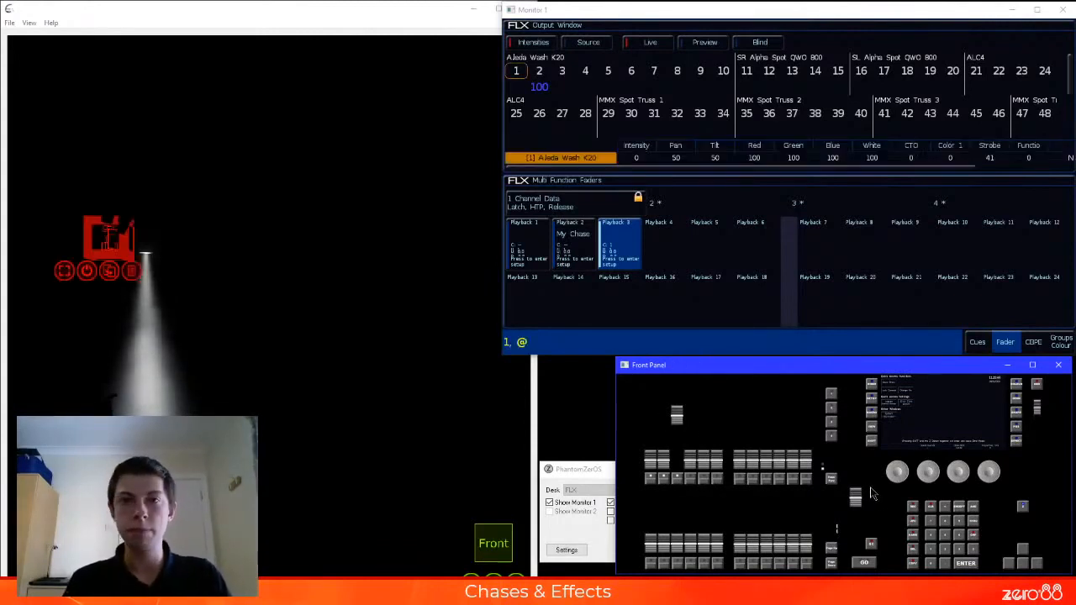
{"action": "left_click", "coordinate": [924, 514]}
{"action": "left_click", "coordinate": [677, 476]}
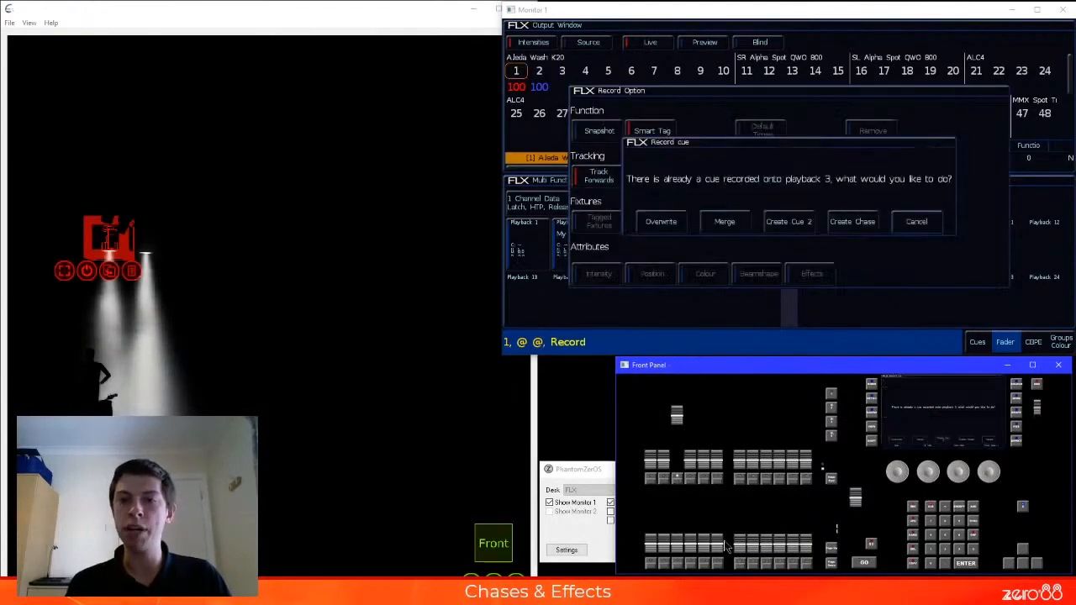
{"action": "left_click", "coordinate": [736, 224]}
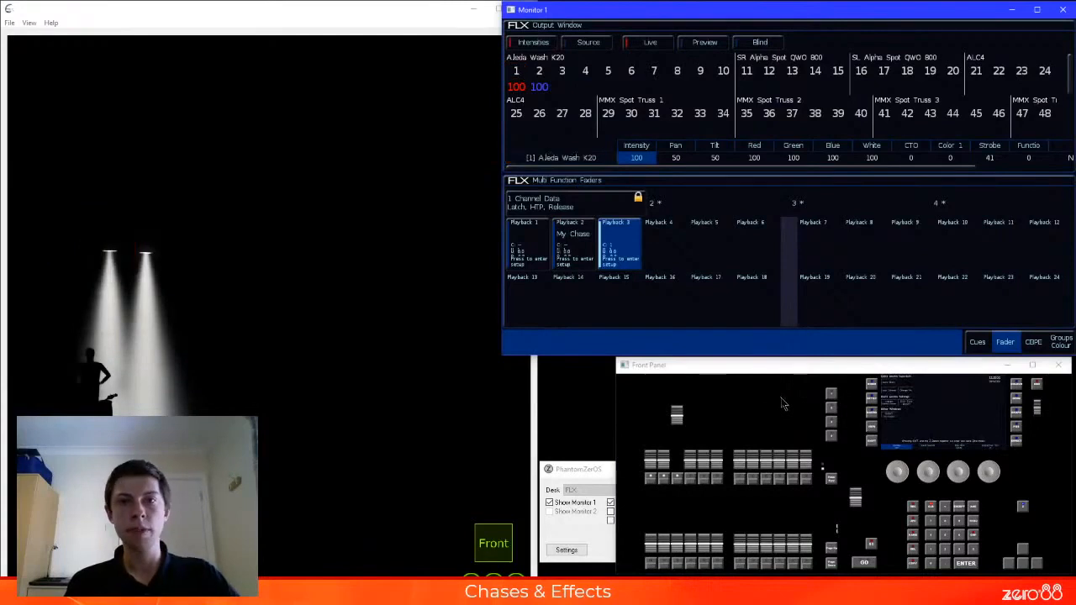
{"action": "mouse_move", "coordinate": [677, 413]}
{"action": "left_mouse_down"}
{"action": "mouse_move", "coordinate": [683, 454]}
{"action": "mouse_move", "coordinate": [689, 387]}
{"action": "mouse_move", "coordinate": [683, 473]}
{"action": "mouse_move", "coordinate": [687, 397]}
{"action": "left_mouse_up"}
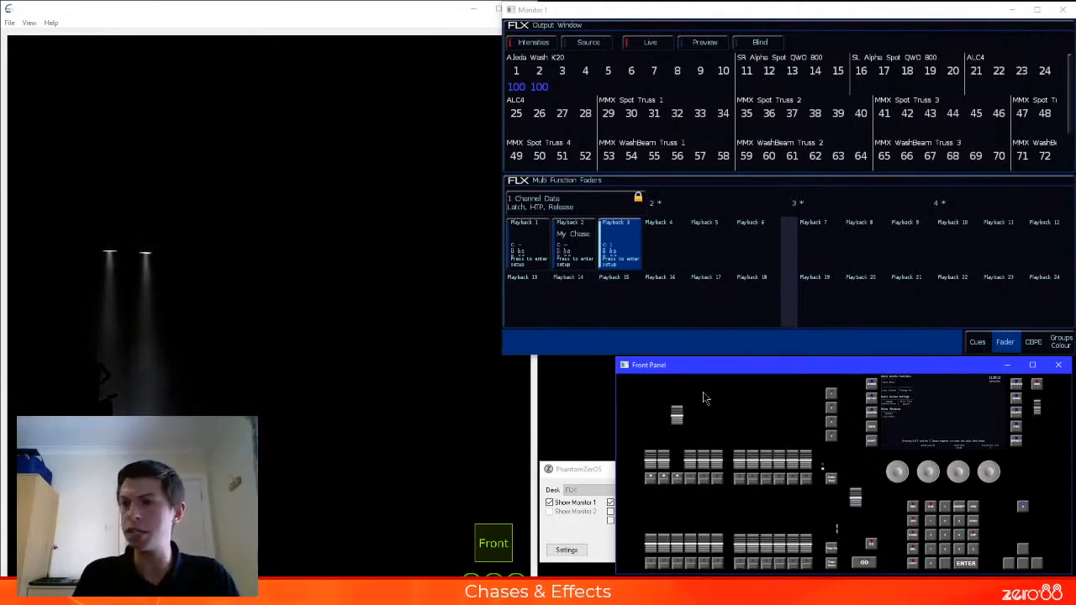
{"action": "left_click_drag", "start_coordinate": [677, 412], "coordinate": [681, 464]}
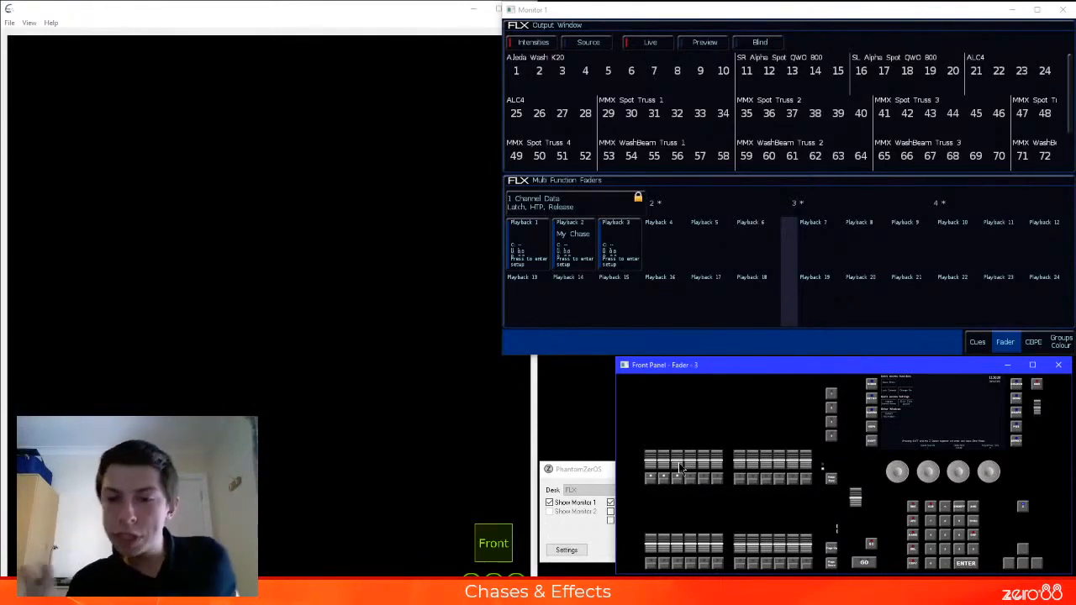
Show the cue list, raise playback 2 to full, and step My Chase to cue 4
{"action": "left_click", "coordinate": [977, 342]}
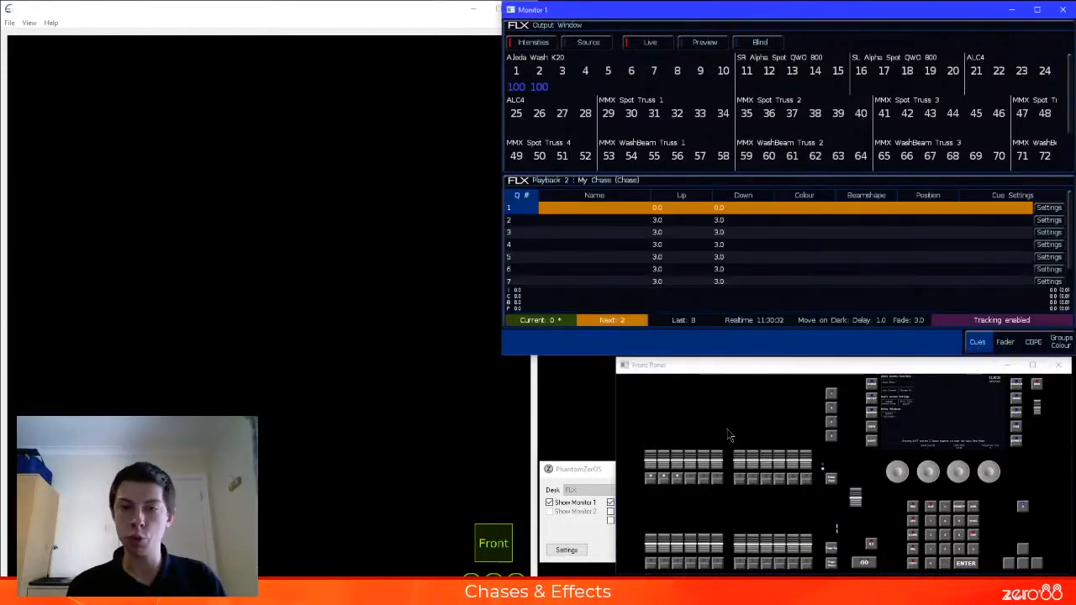
{"action": "left_click_drag", "start_coordinate": [664, 465], "coordinate": [664, 415]}
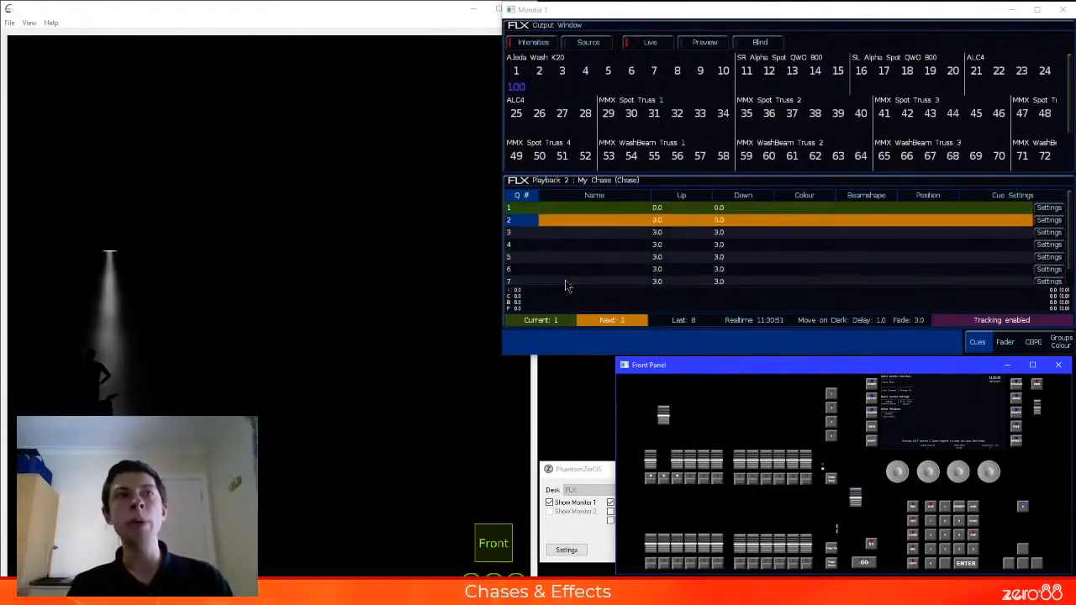
{"action": "left_click", "coordinate": [523, 229]}
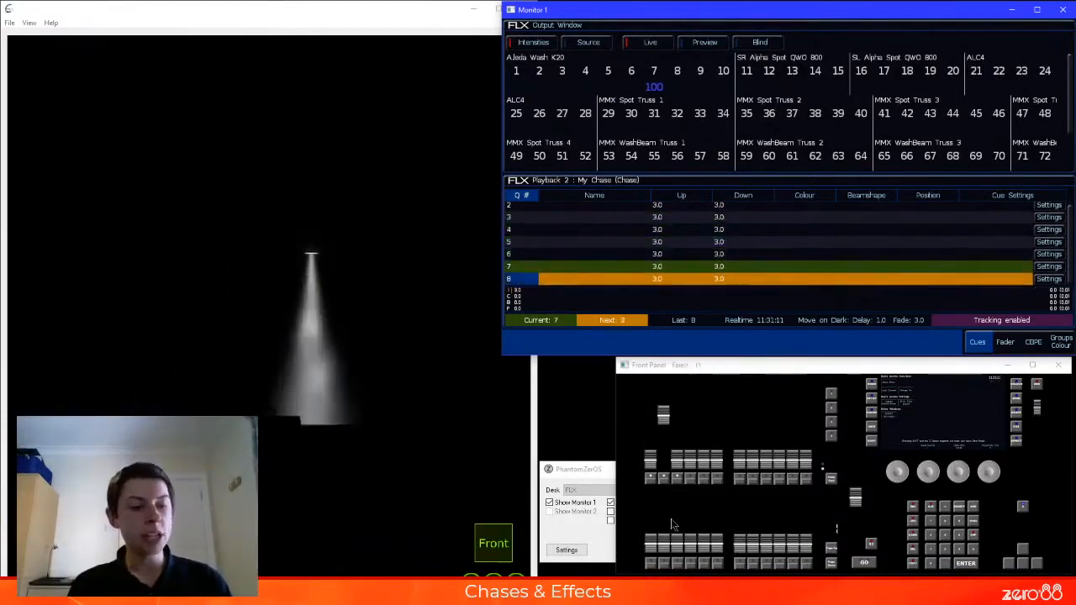
{"action": "left_click", "coordinate": [665, 482]}
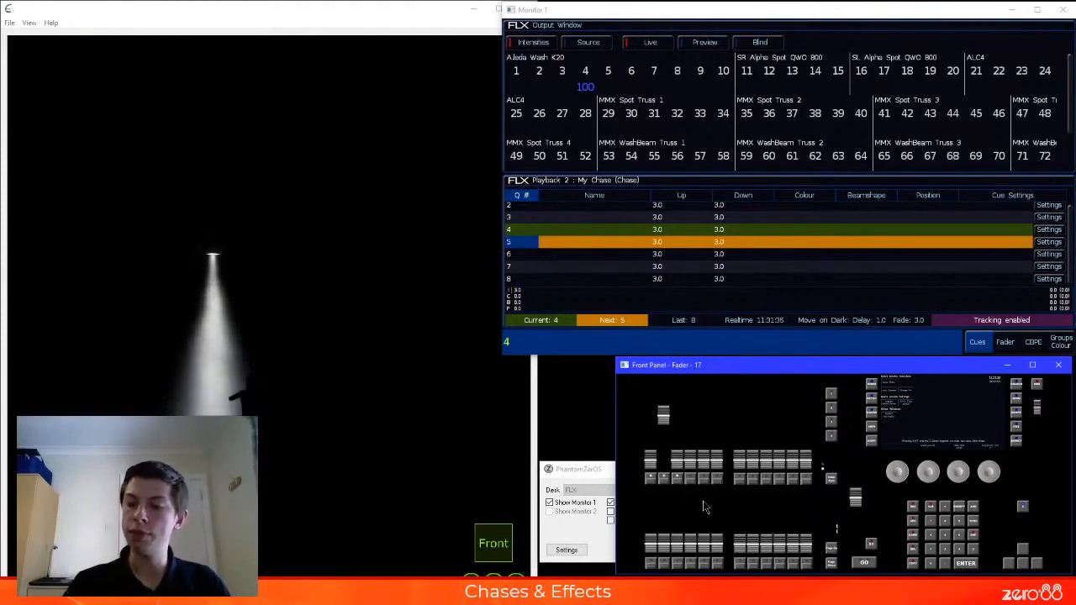
Set fixture 4 to 50% and update cue 4 of the playback 2 chase with the new level
{"action": "type", "text": "@50"}
{"action": "key", "text": "Return"}
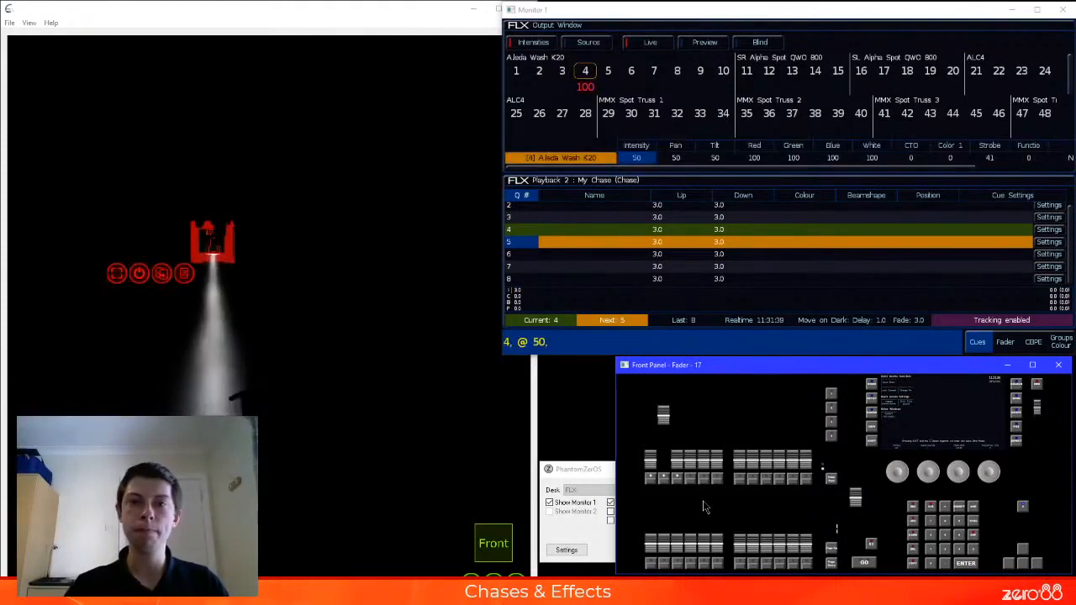
{"action": "key", "text": "u"}
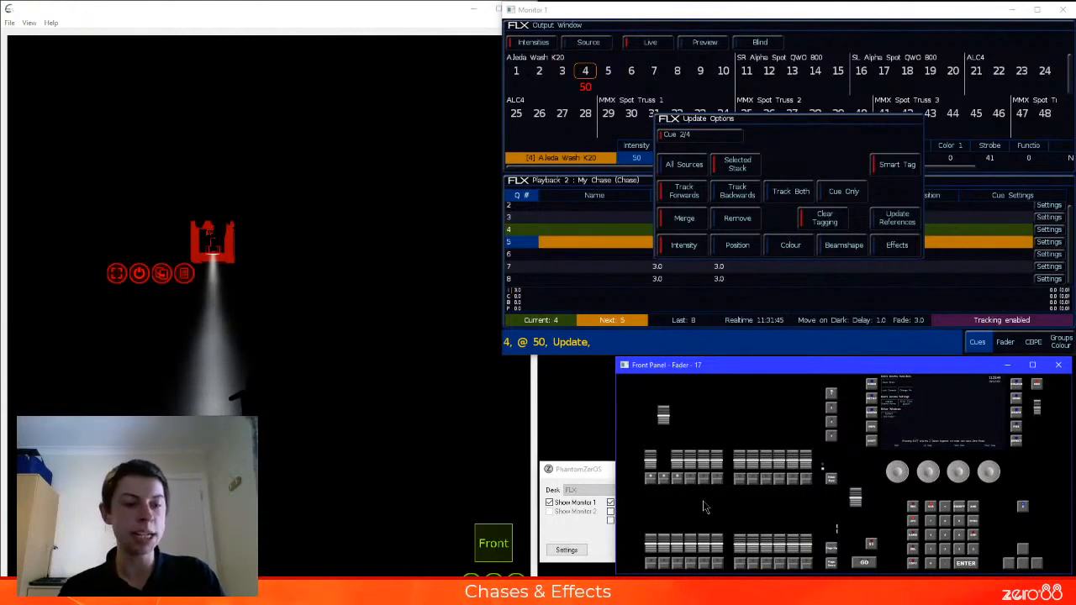
{"action": "key", "text": "Return"}
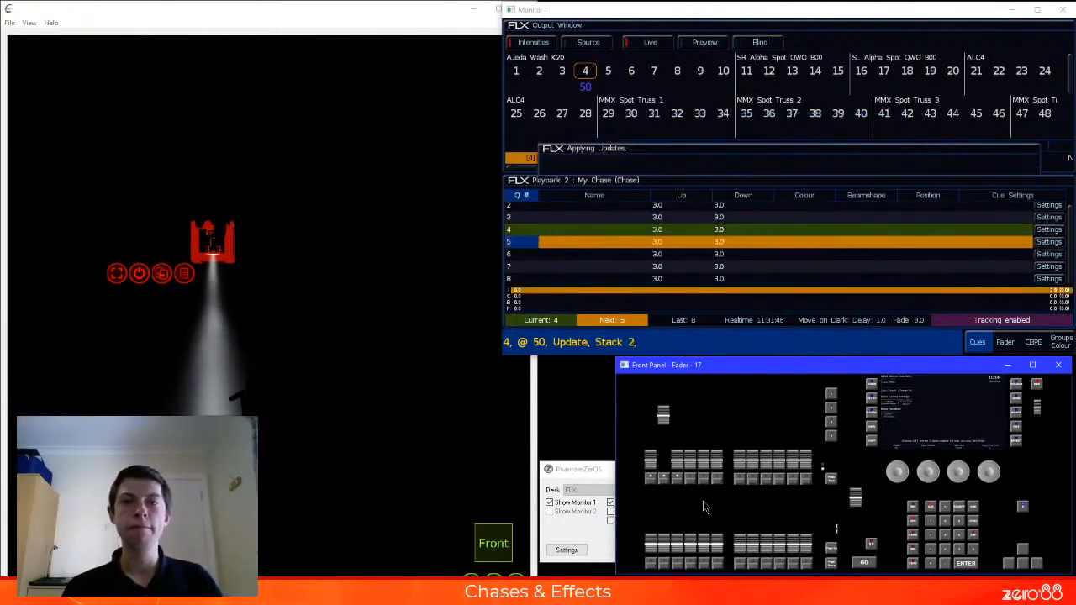
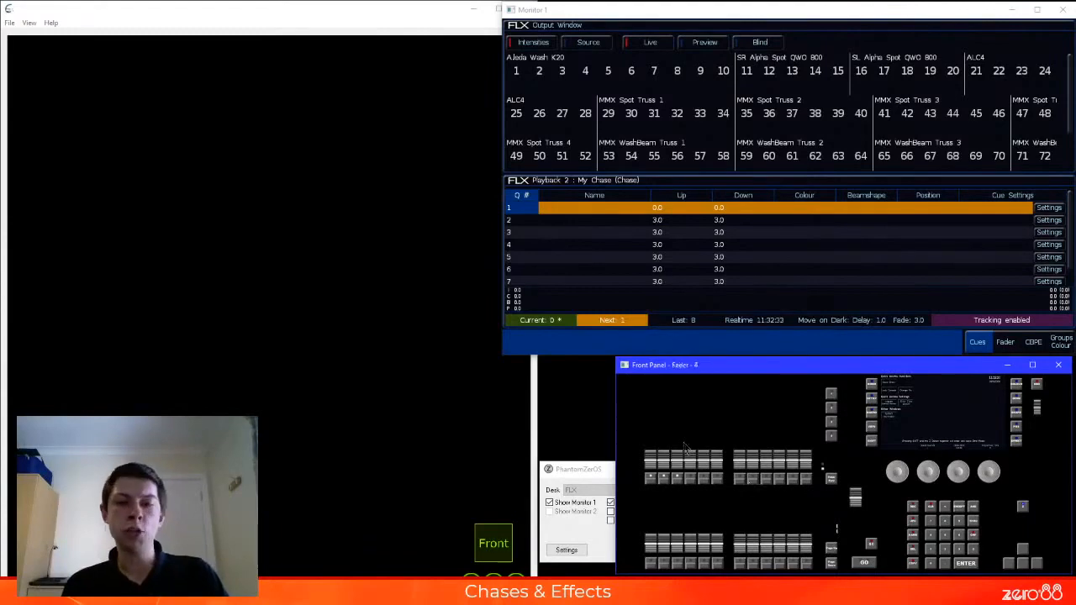
Raise playback 1 to full to check its output, and lower it back to zero
{"action": "left_click_drag", "start_coordinate": [656, 463], "coordinate": [652, 412]}
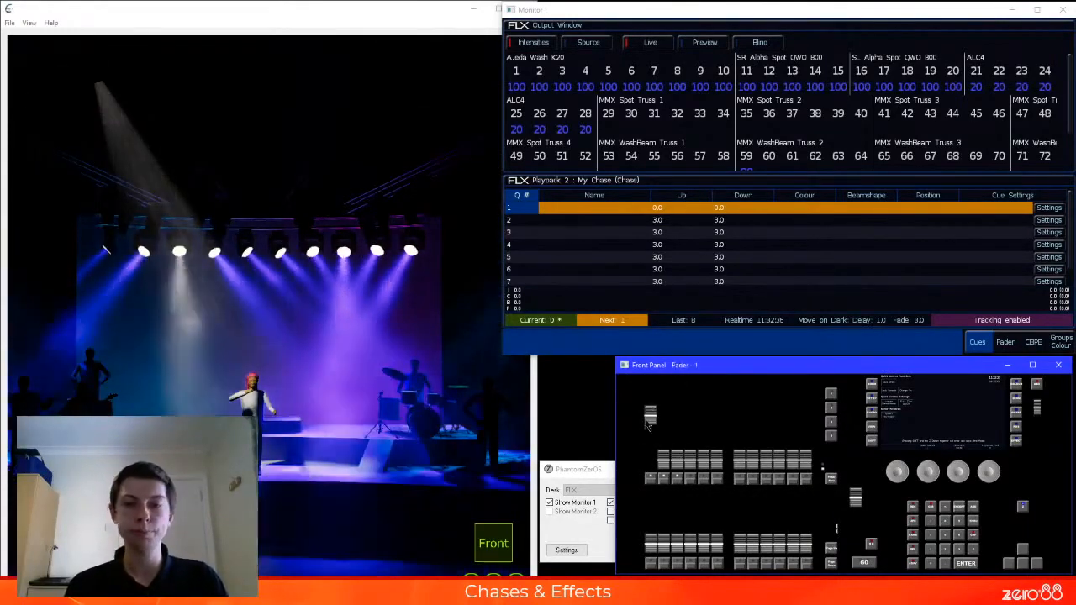
{"action": "left_click_drag", "start_coordinate": [650, 412], "coordinate": [651, 458]}
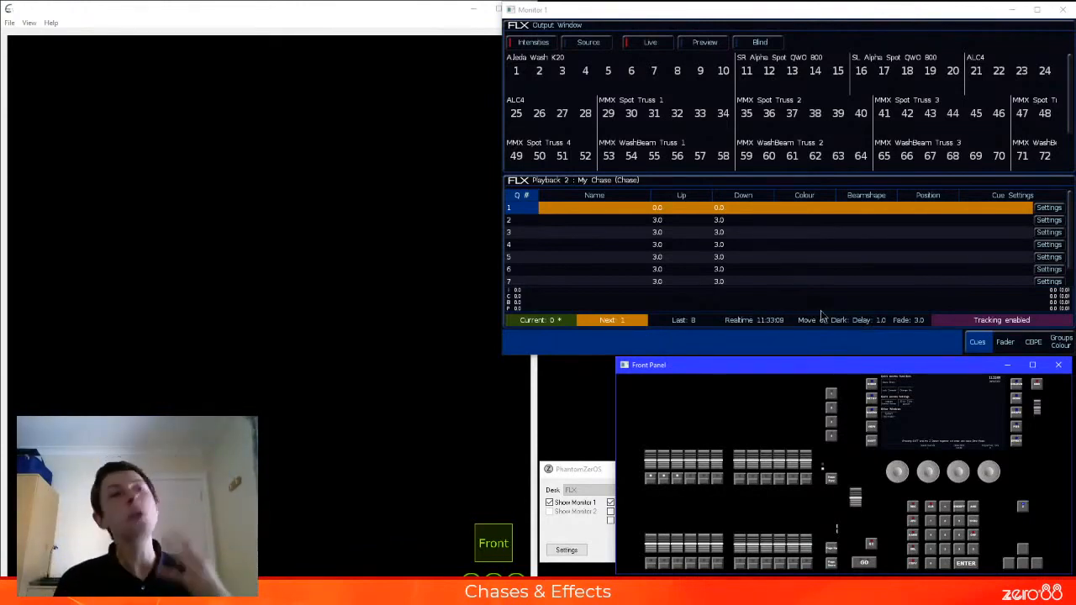
Set fixtures 11 and 16 to 100% and record them as cue 1 on the Master Playback
{"action": "left_click", "coordinate": [786, 337]}
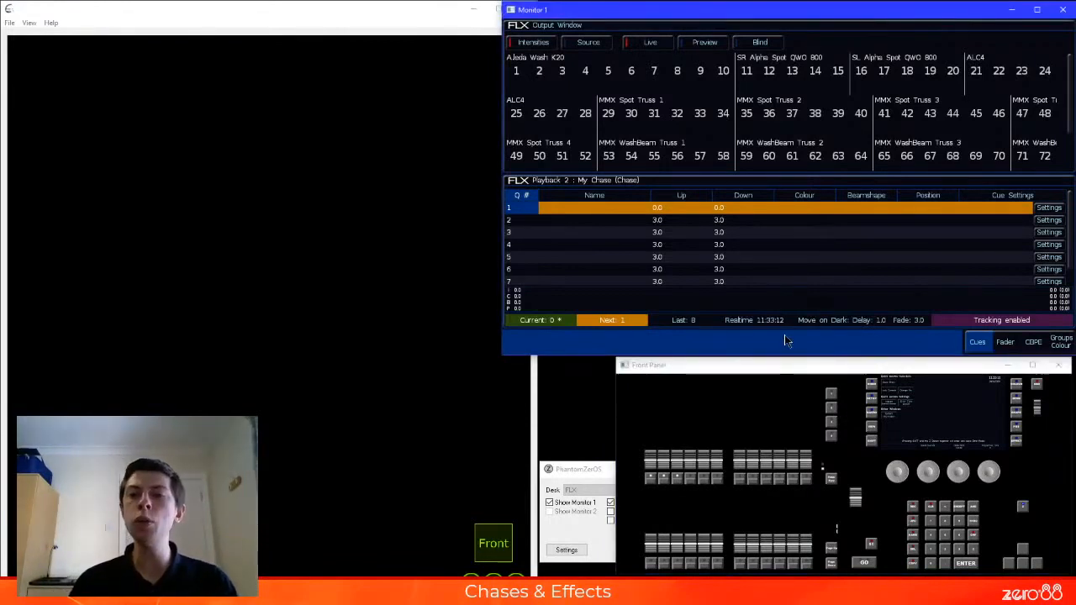
{"action": "key", "text": "space"}
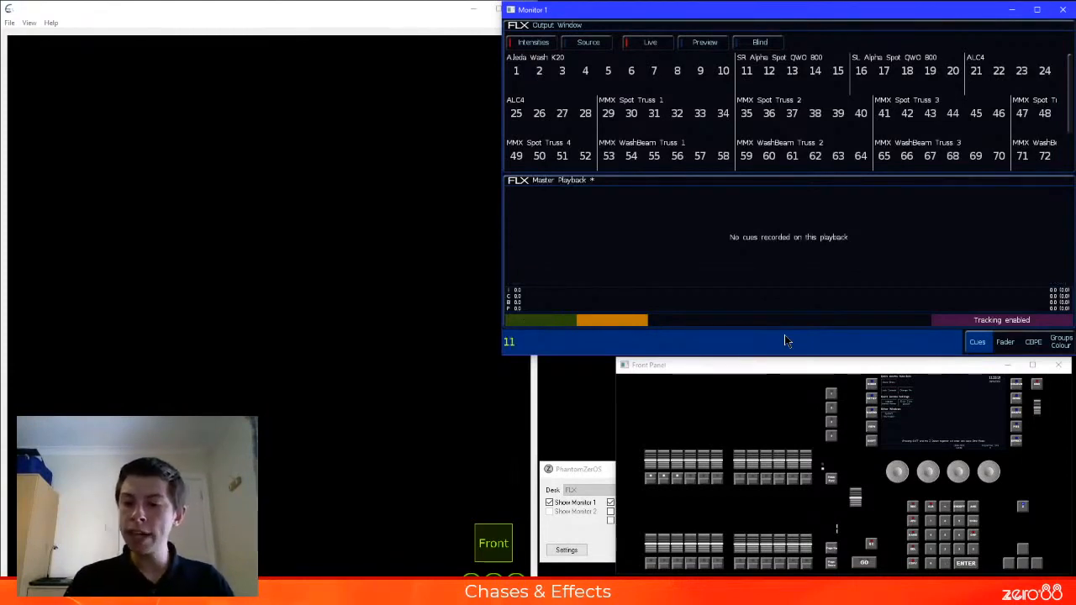
{"action": "key", "text": "plus"}
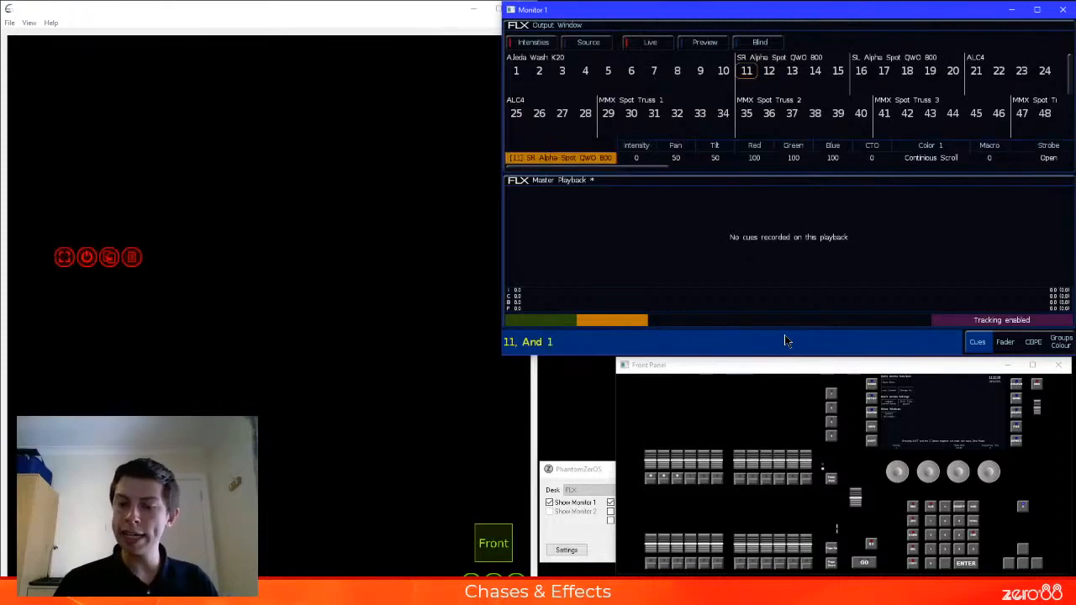
{"action": "key", "text": "at"}
{"action": "key", "text": "at"}
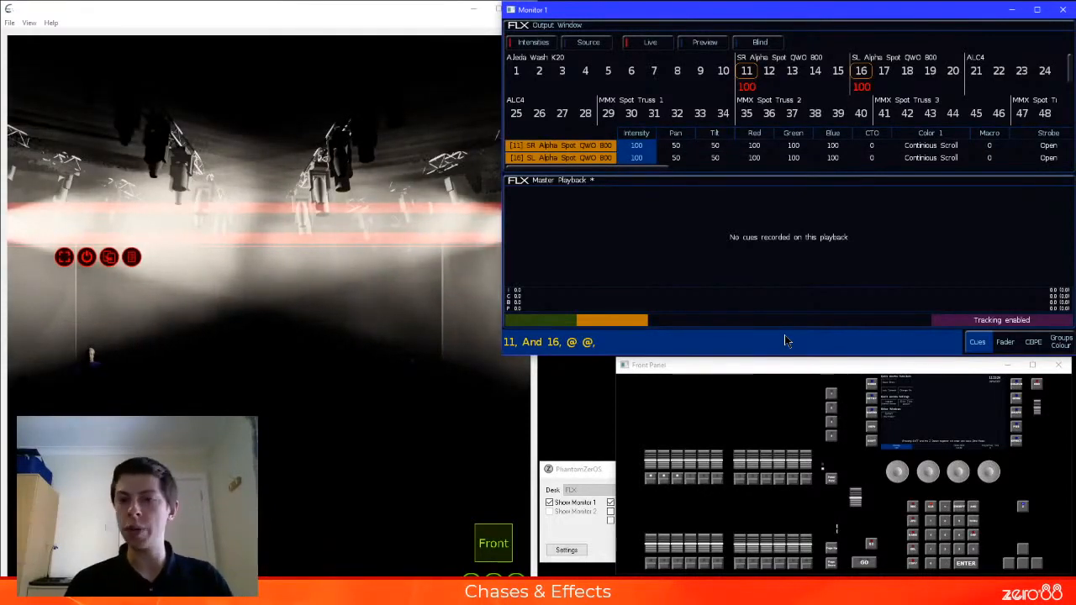
{"action": "key", "text": "r"}
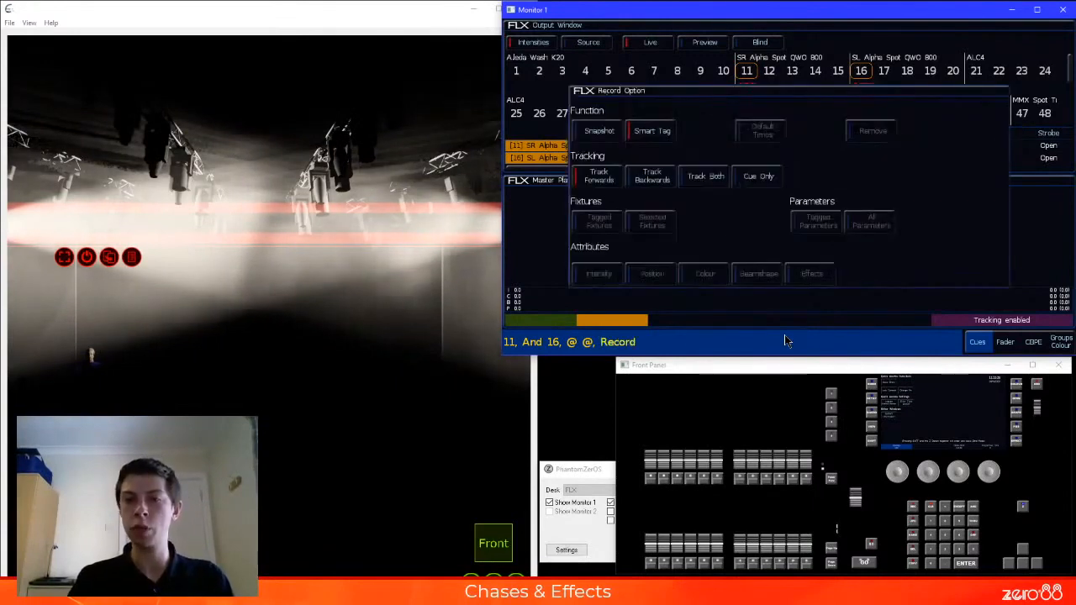
{"action": "key", "text": "Return"}
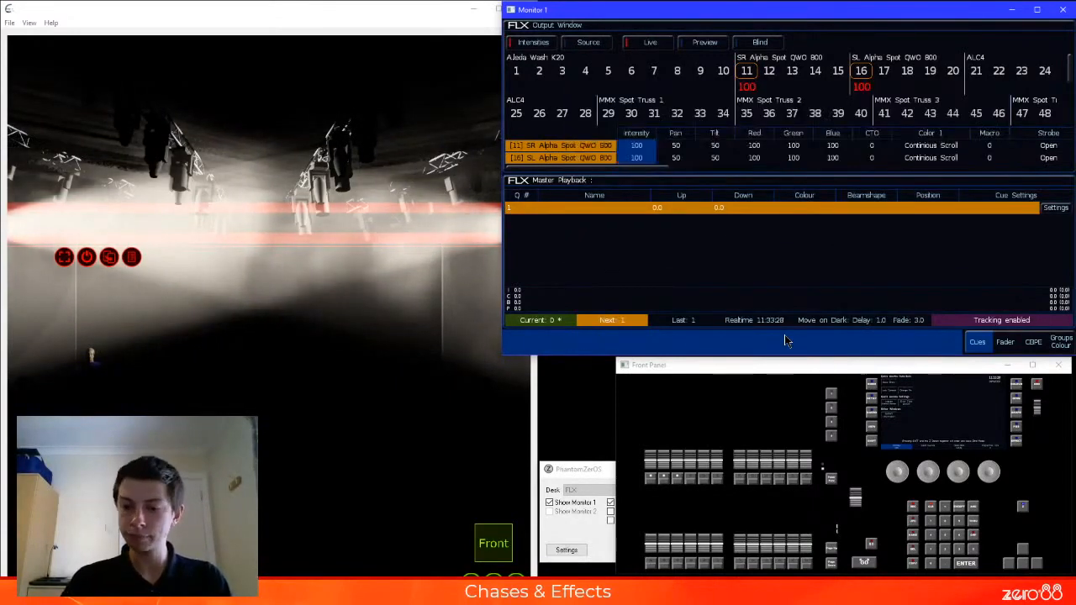
Set fixtures 11 and 16 to 0% and fixtures 12 and 17 to 100%, and record the state as Master Playback cue 2
{"action": "type", "text": "@."}
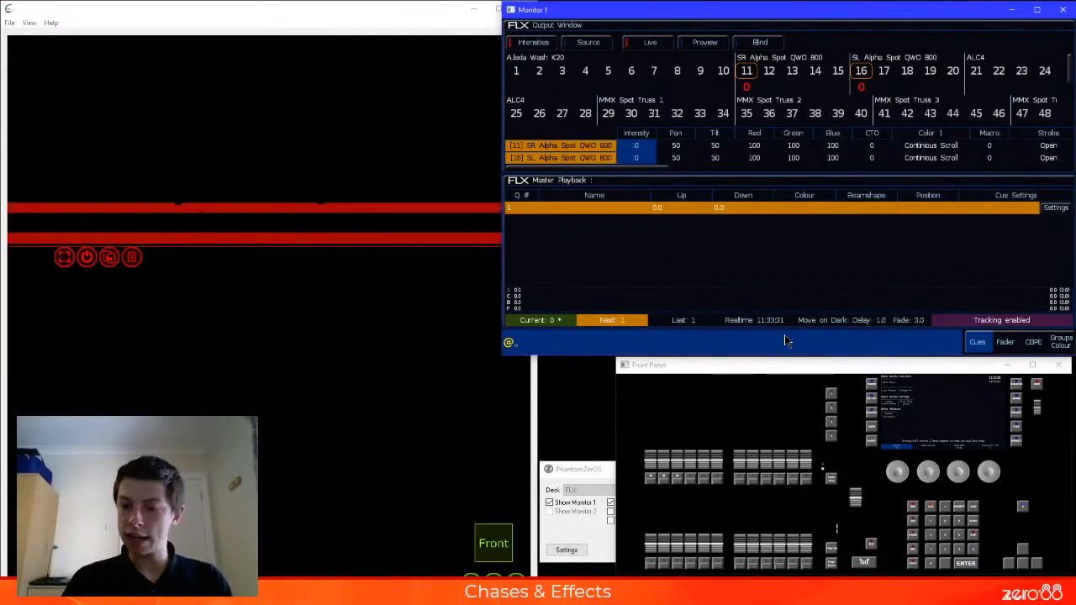
{"action": "type", "text": "12+1"}
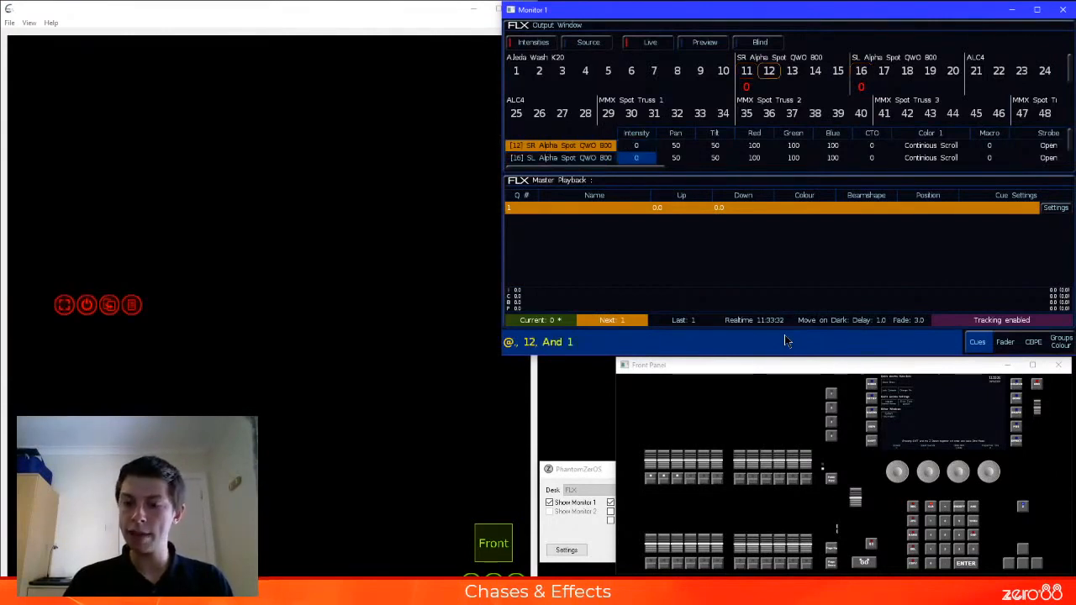
{"action": "type", "text": "7@@rd"}
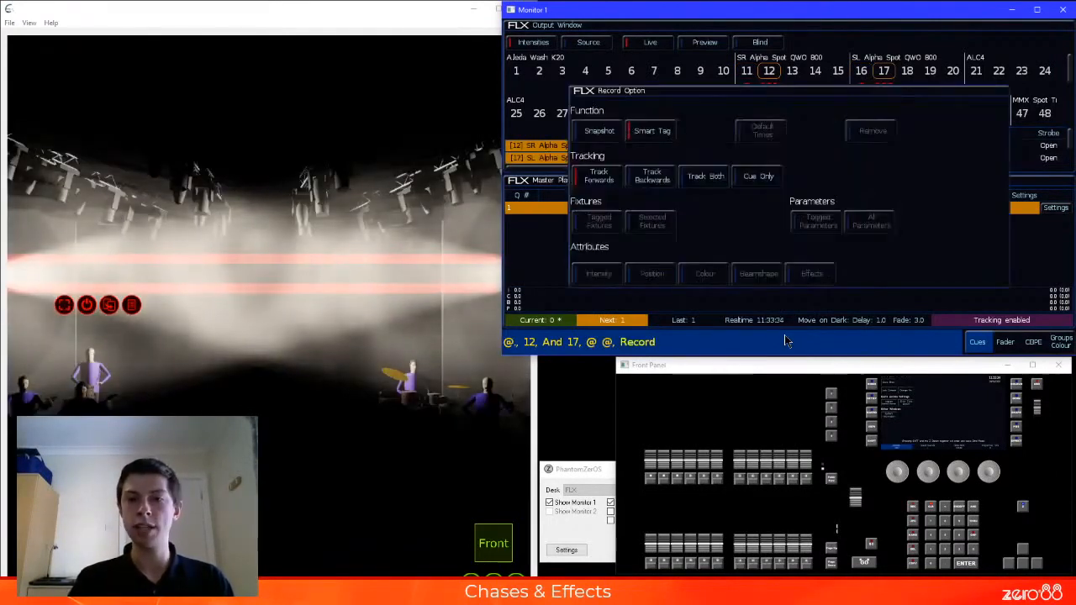
{"action": "key", "text": "Return"}
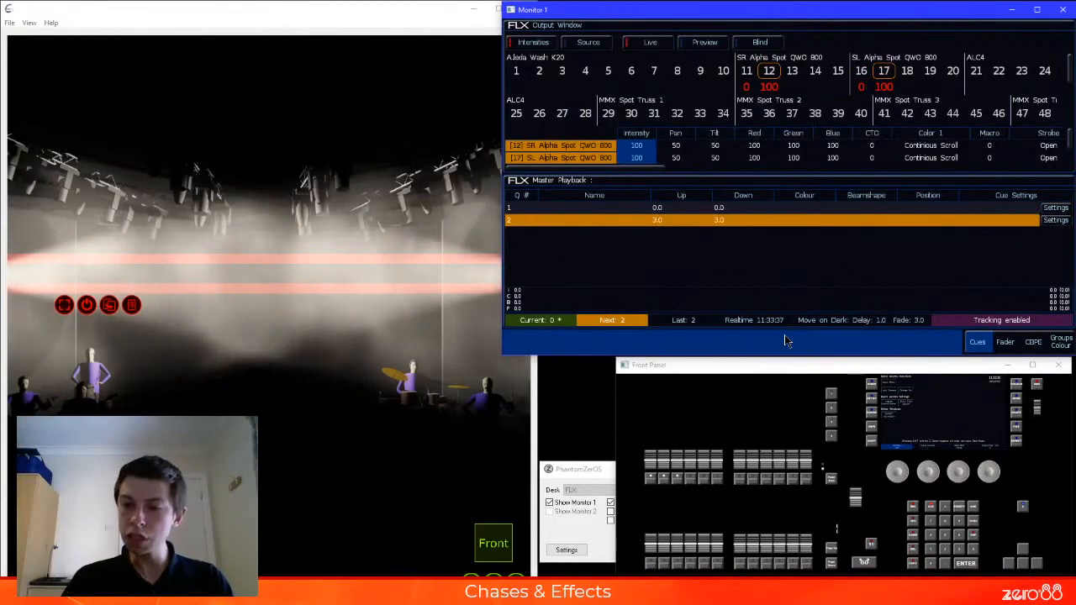
Set fixtures 12 and 17 to 0% and fixtures 13 and 18 to 100%, and record Master Playback cue 3
{"action": "type", "text": "@."}
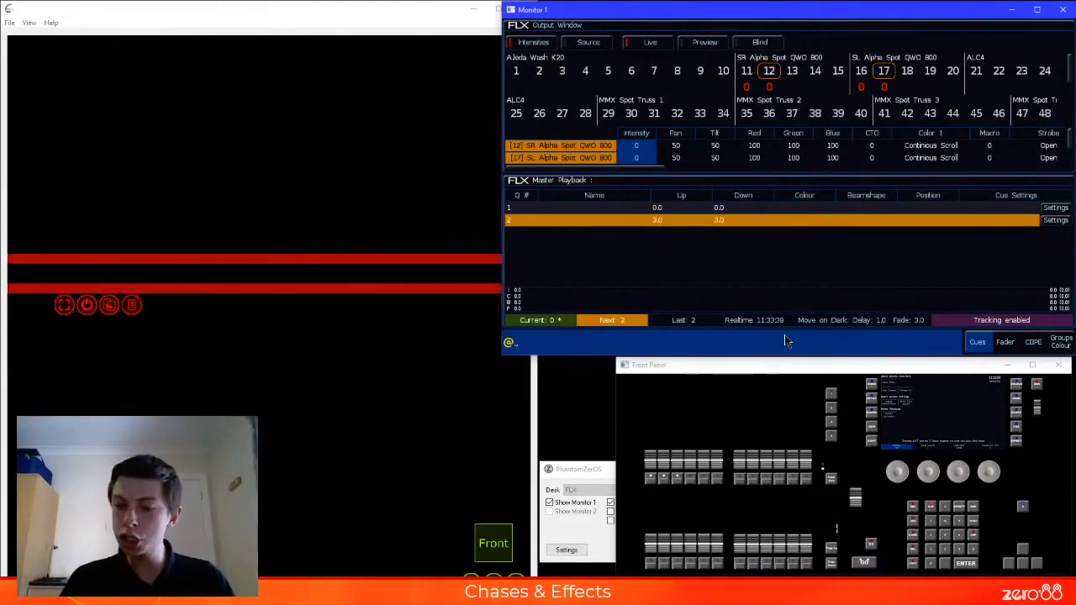
{"action": "type", "text": "13+"}
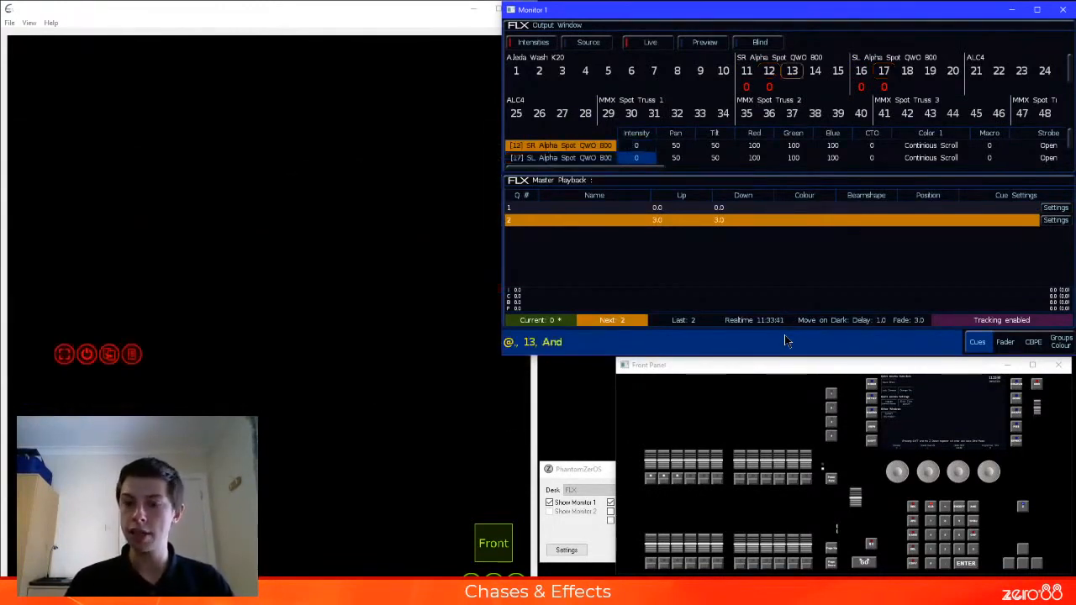
{"action": "type", "text": "18"}
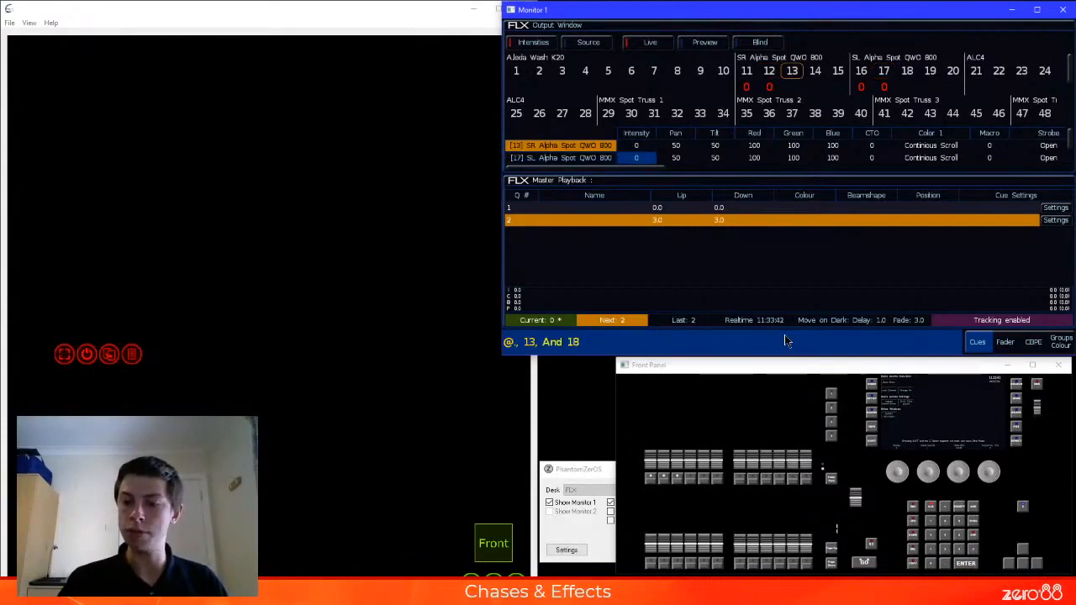
{"action": "type", "text": "@@ @,"}
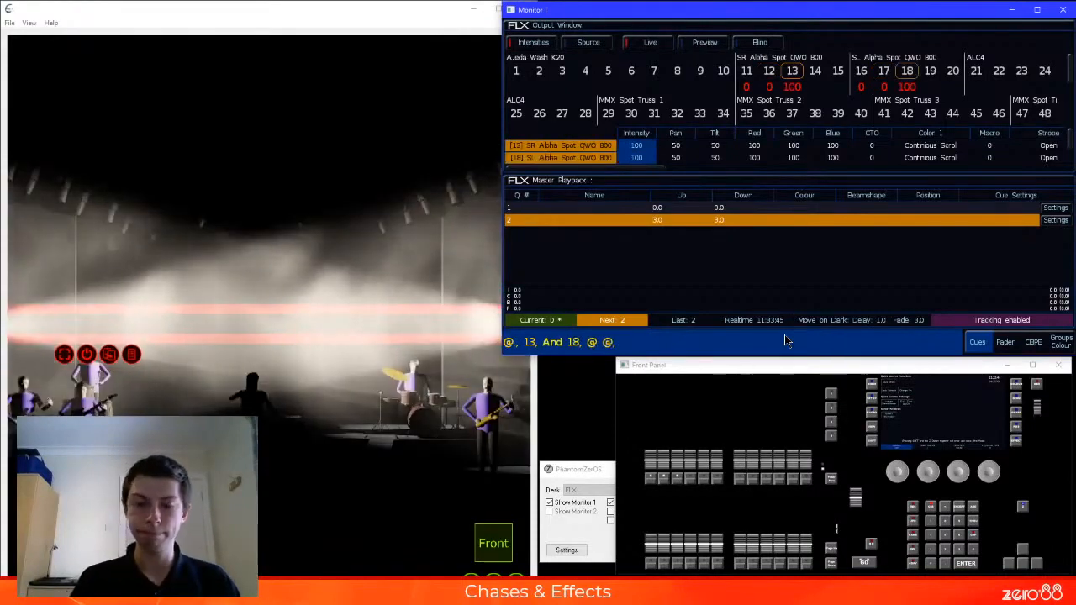
{"action": "type", "text": "rd"}
{"action": "key", "text": "Return"}
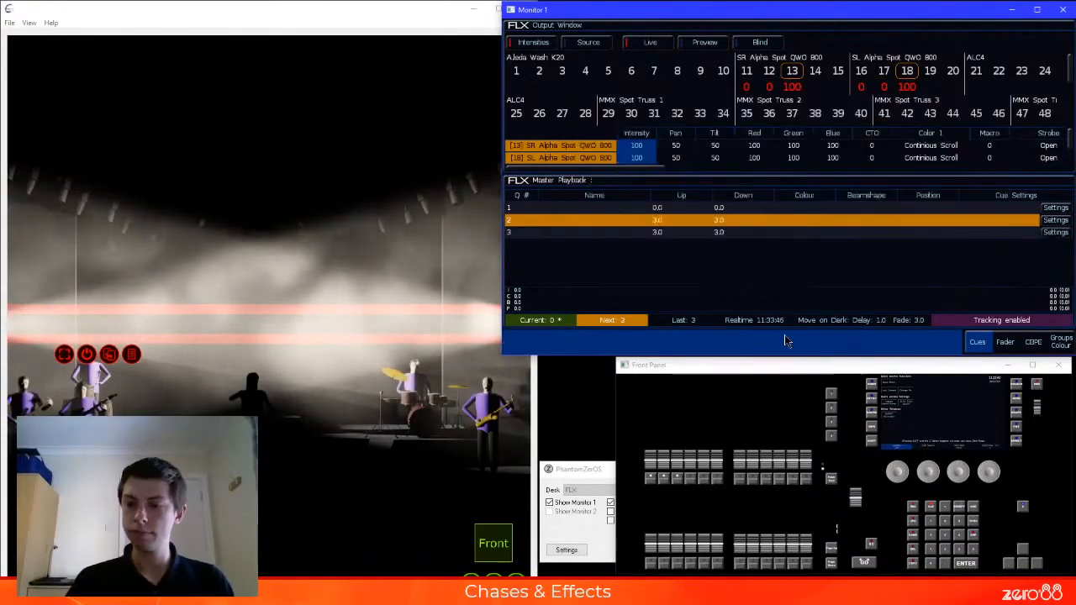
Set fixtures 13 and 18 to 0% and fixtures 14 and 19 to 100%, and record Master Playback cue 4
{"action": "type", "text": "@."}
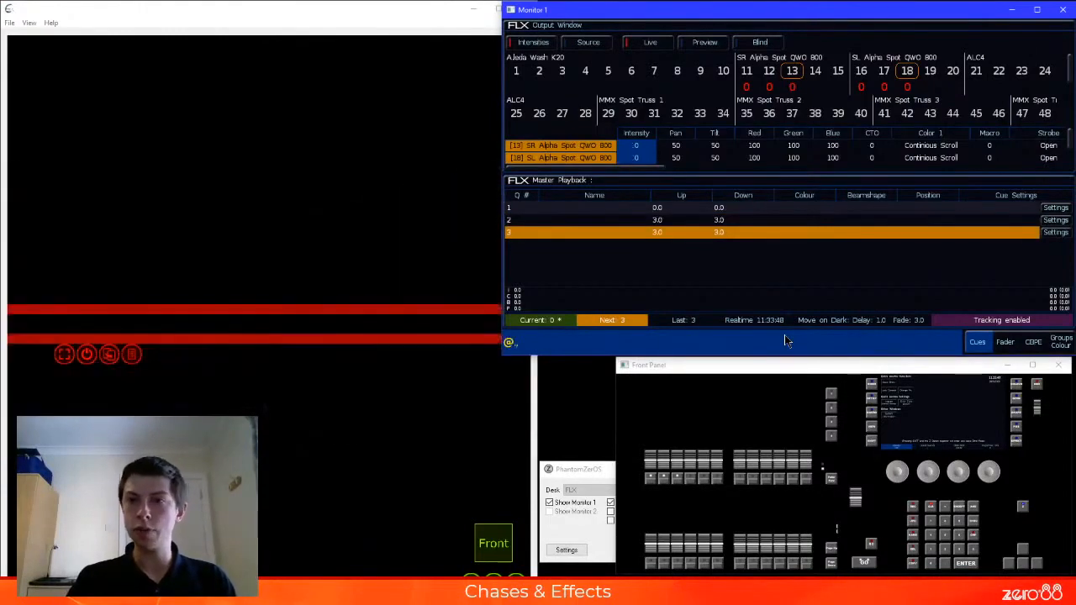
{"action": "type", "text": "14+1"}
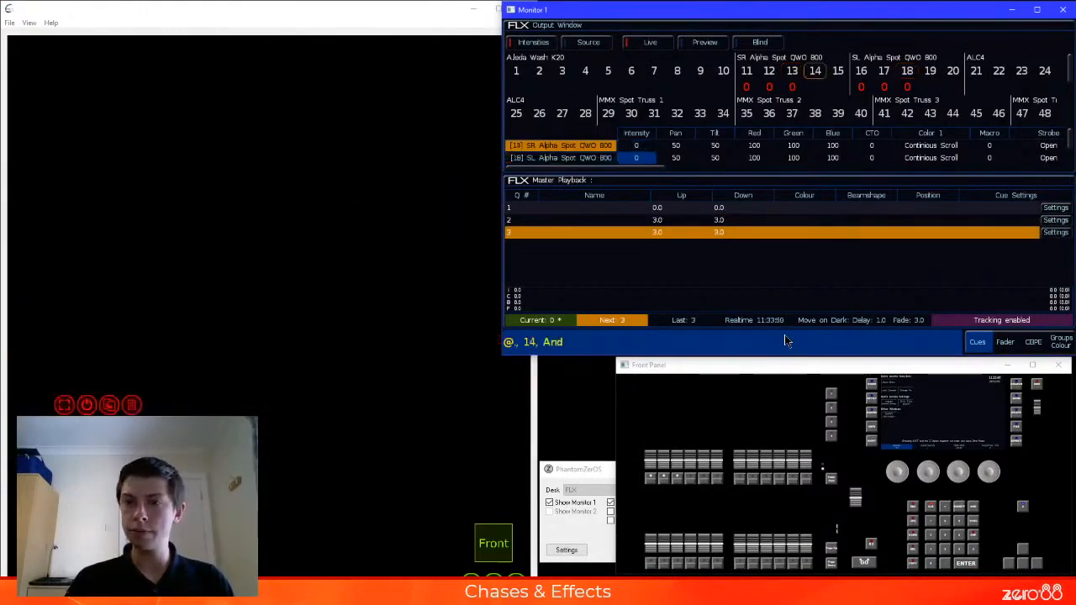
{"action": "type", "text": "9@@"}
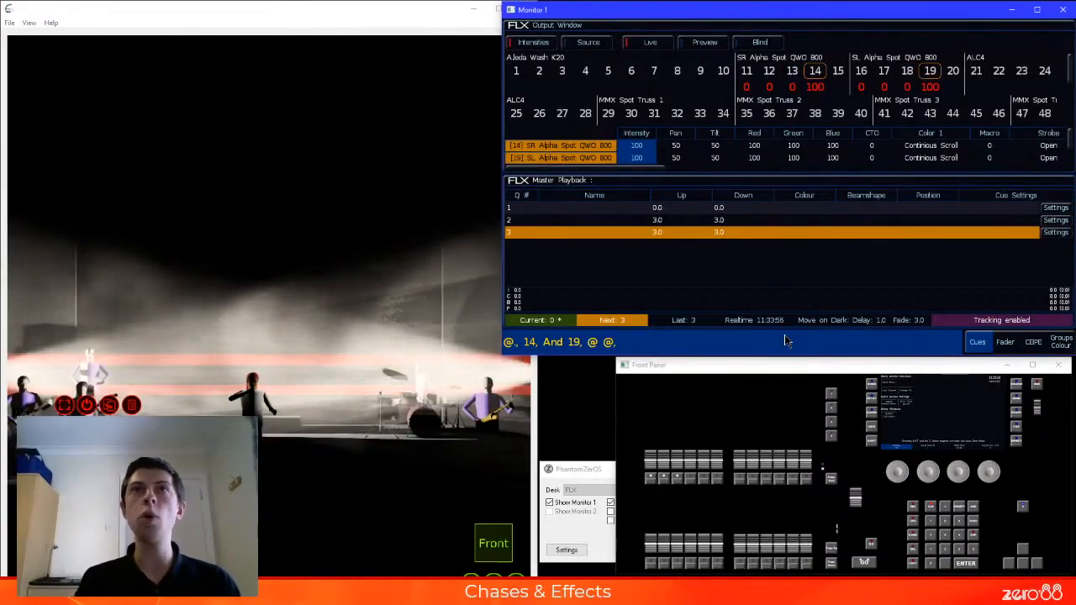
{"action": "key", "text": "r"}
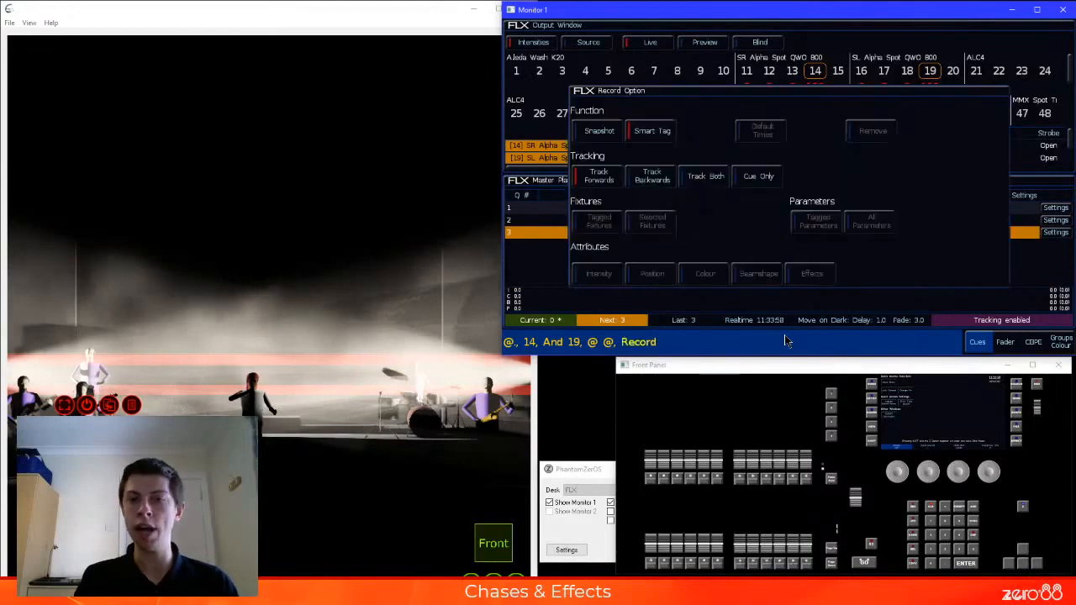
{"action": "key", "text": "Return"}
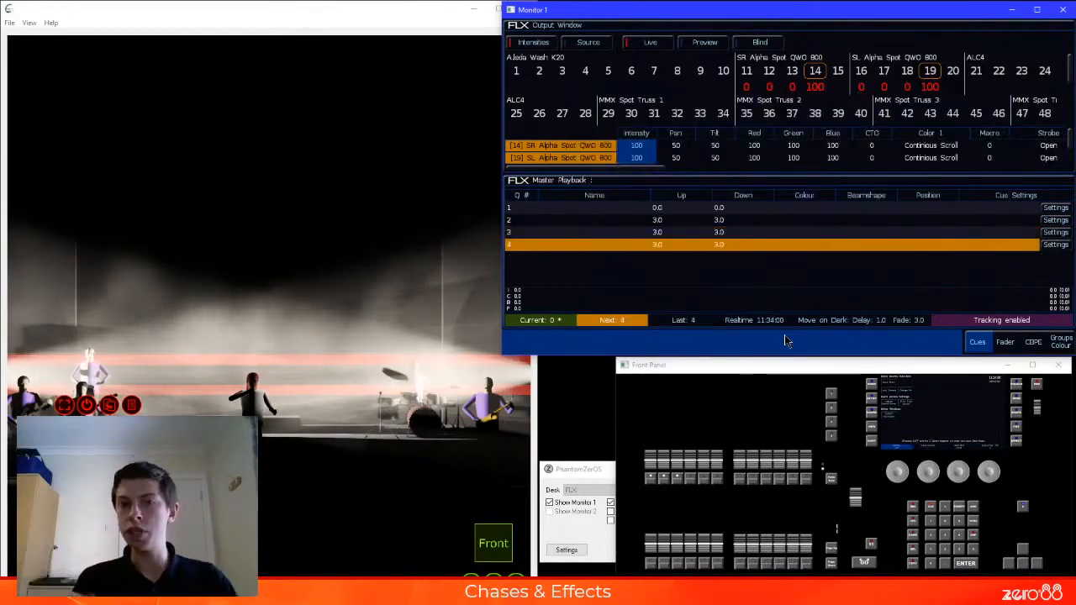
Set fixtures 14 and 19 to 0% and fixtures 15 and 20 to 100%, and record Master Playback cue 5
{"action": "type", "text": "a"}
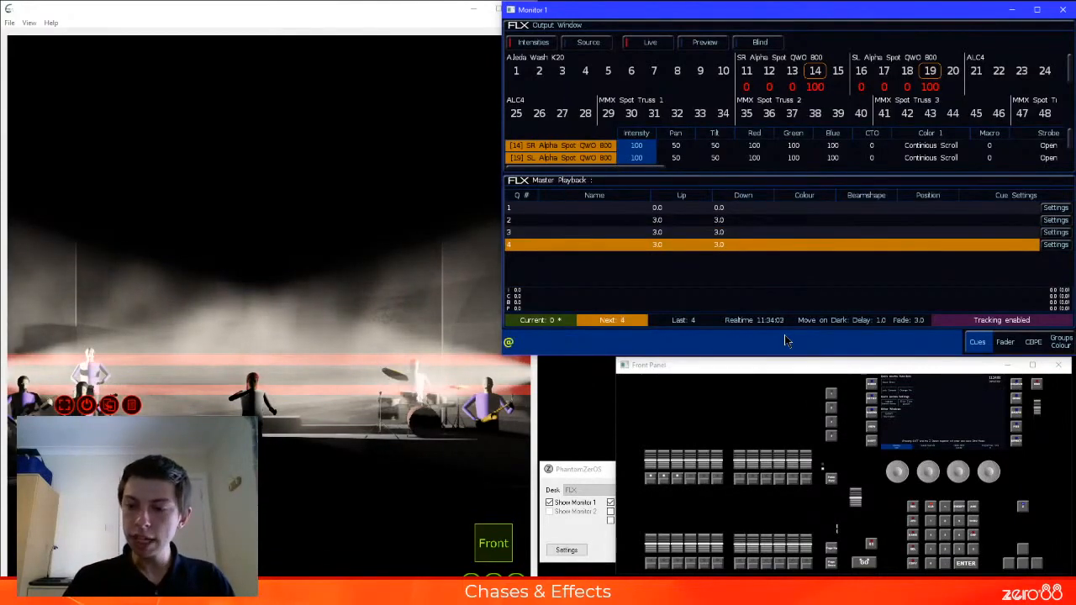
{"action": "type", "text": ".15"}
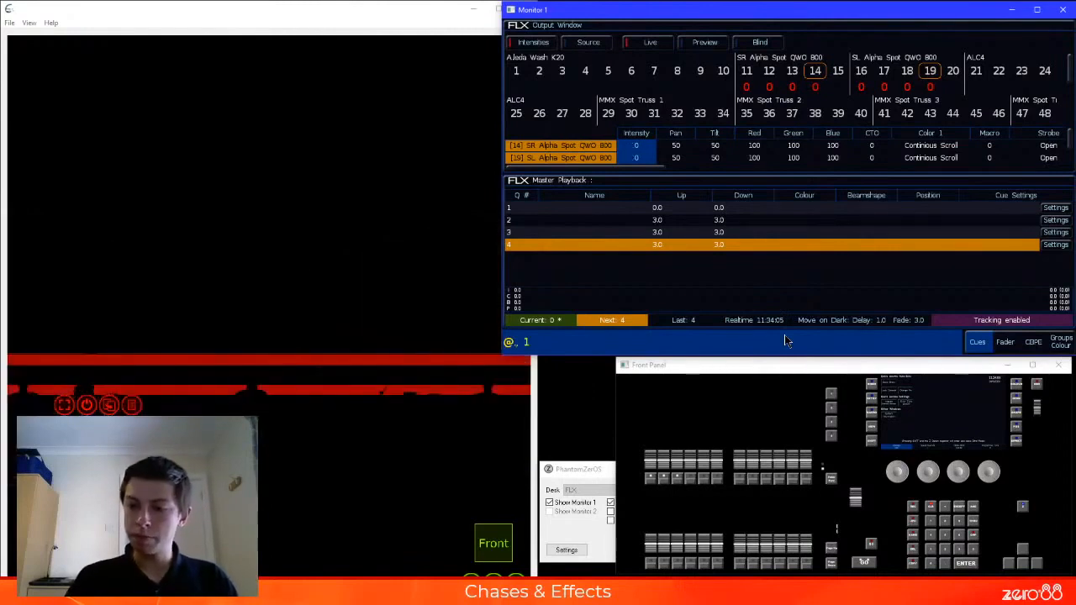
{"action": "key", "text": "plus"}
{"action": "type", "text": "20"}
{"action": "key", "text": "a"}
{"action": "key", "text": "a"}
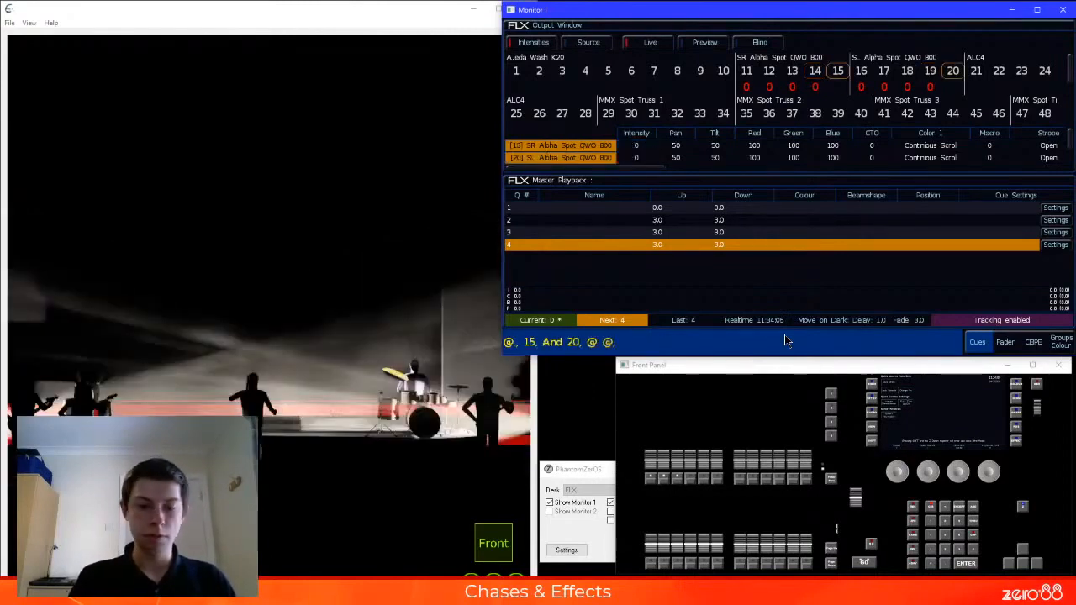
{"action": "key", "text": "r"}
{"action": "key", "text": "Return"}
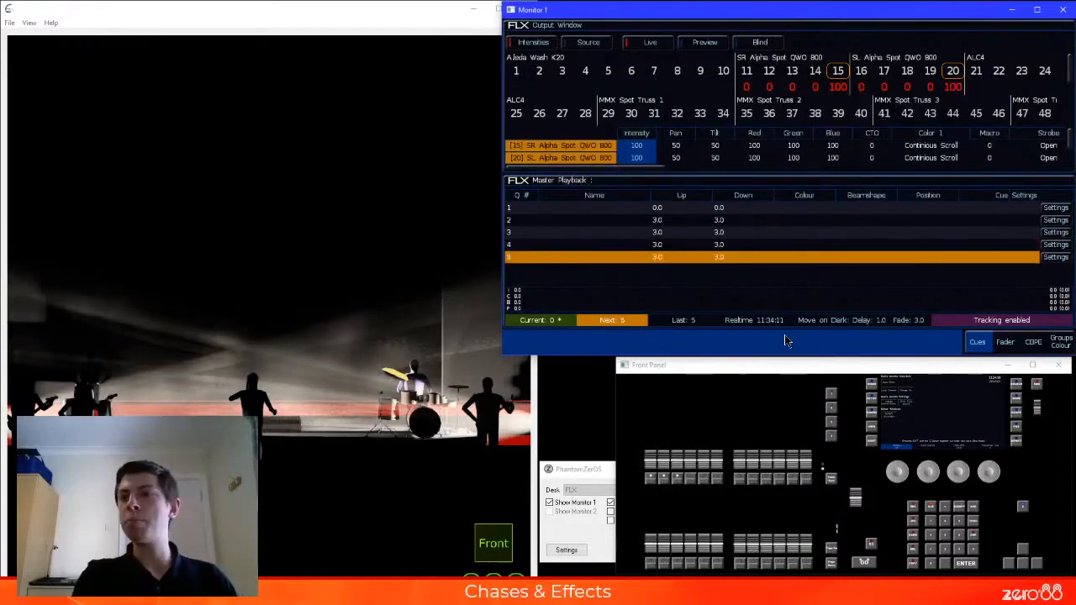
Clear the programmed levels and run cue 1 of the Master Playback
{"action": "key", "text": "c"}
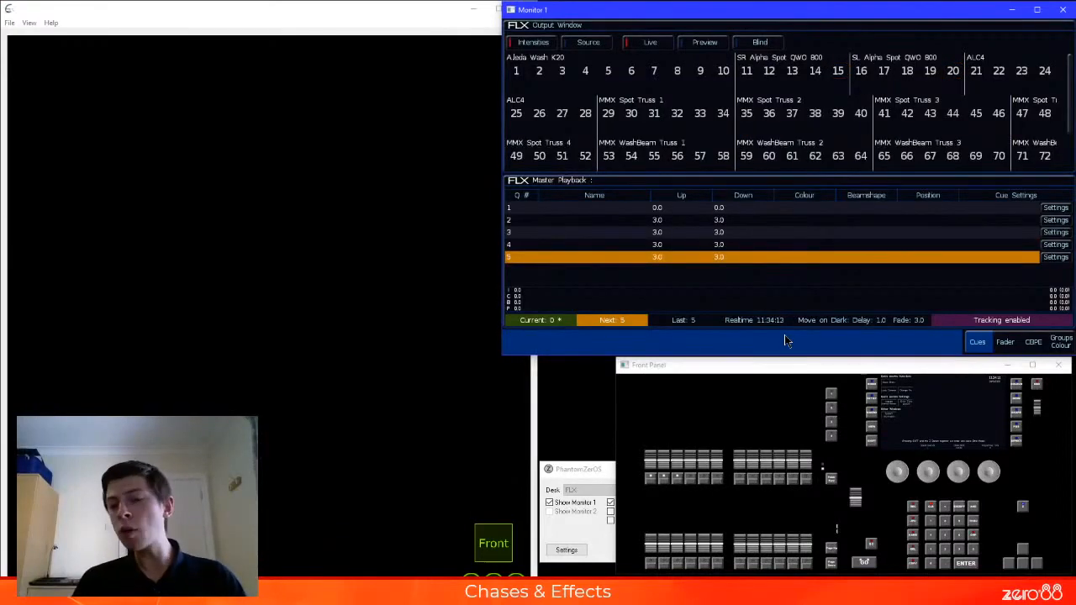
{"action": "left_click", "coordinate": [522, 208]}
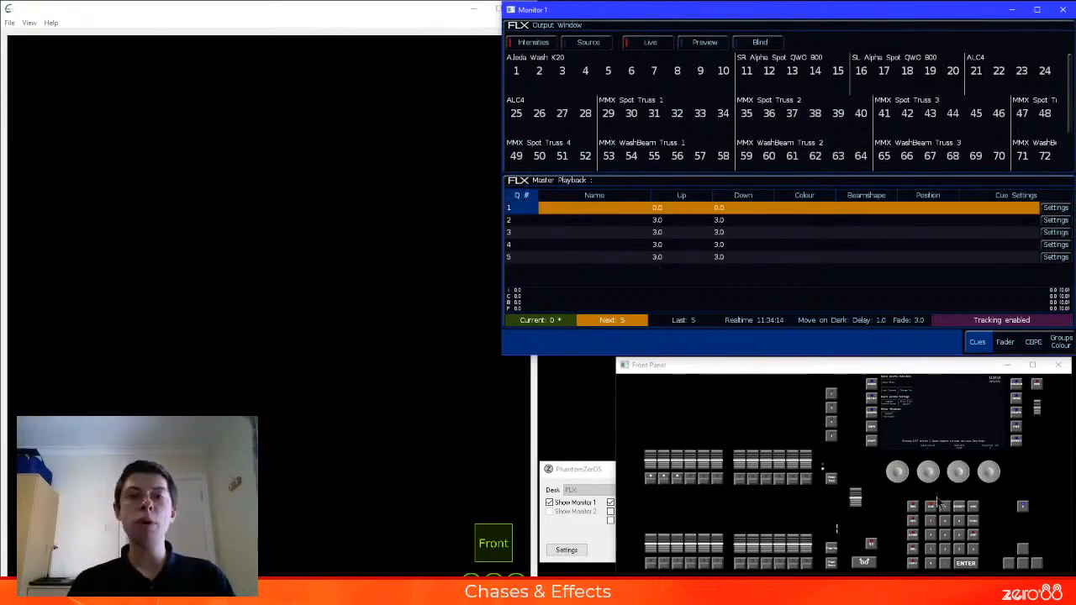
{"action": "left_click", "coordinate": [855, 508]}
{"action": "left_click", "coordinate": [859, 565]}
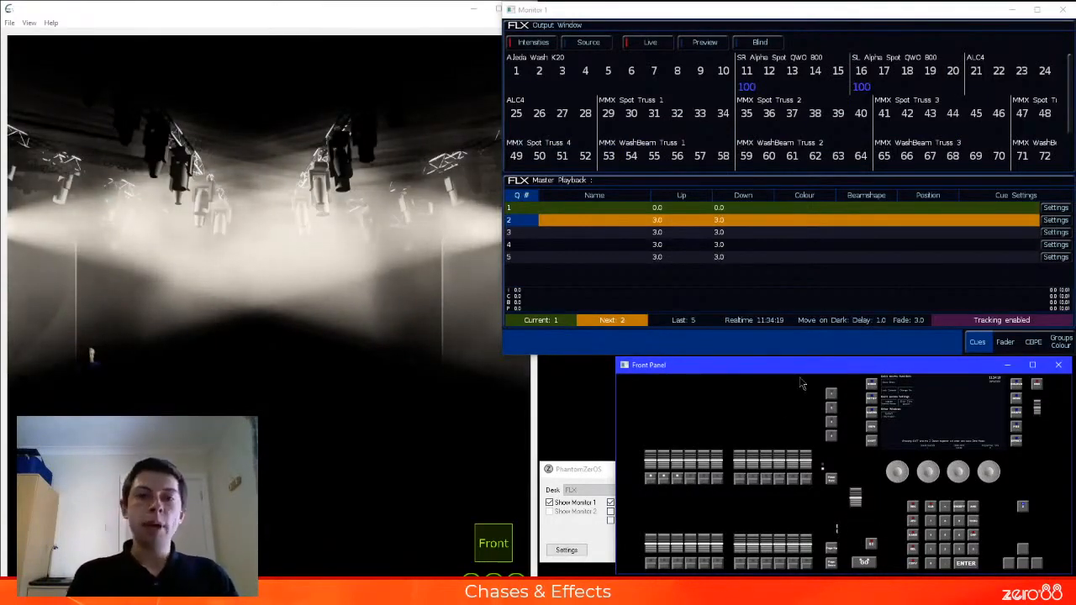
Run Master Playback cues 2 and 3 in order, and return to cue 2 by selecting it as the next cue
{"action": "key", "text": "space"}
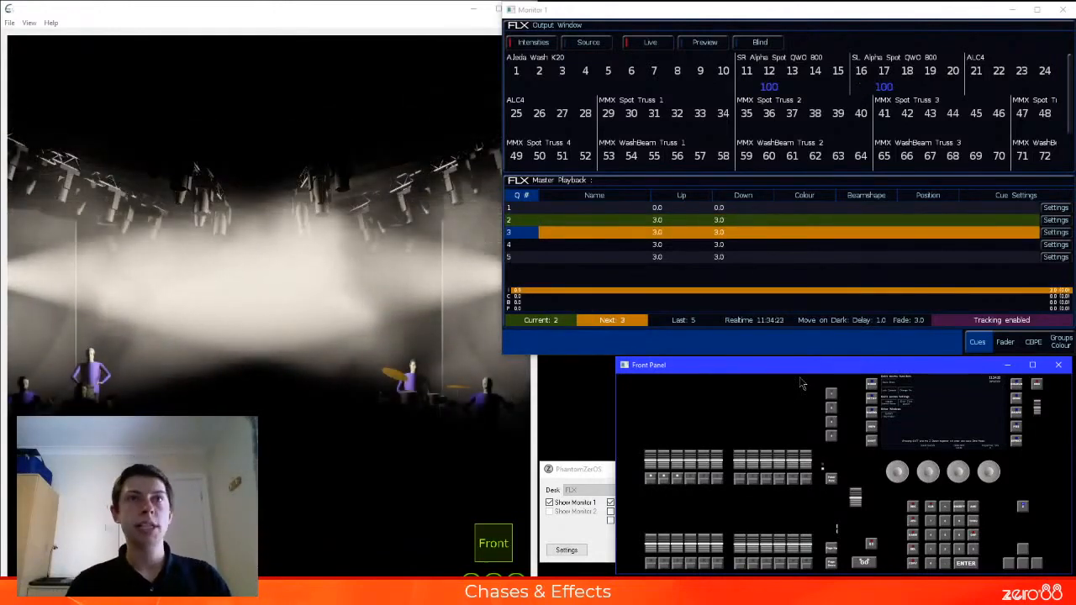
{"action": "key", "text": "space"}
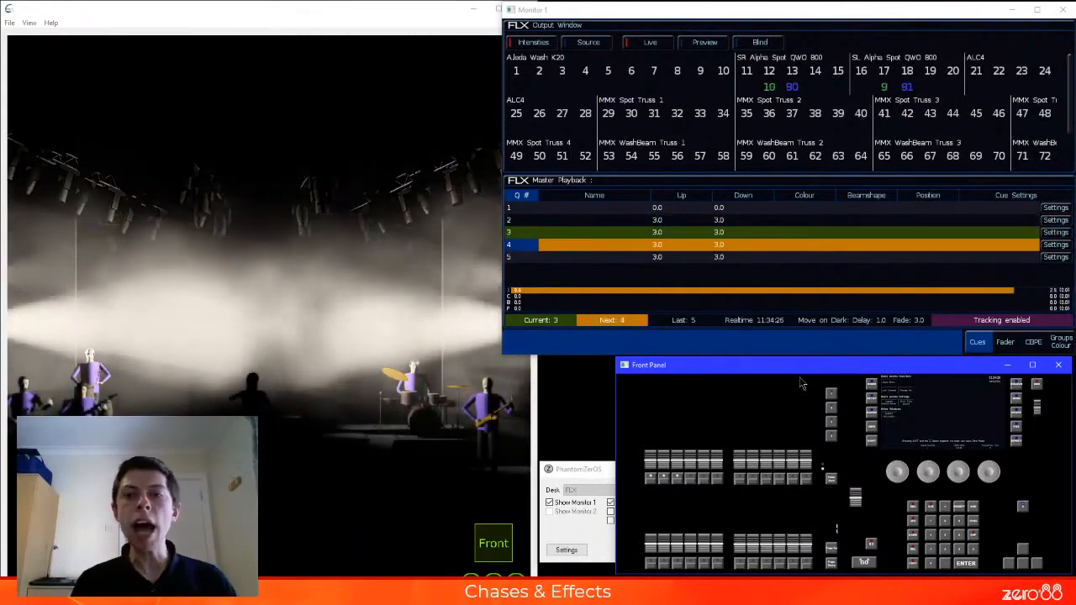
{"action": "left_click", "coordinate": [530, 222]}
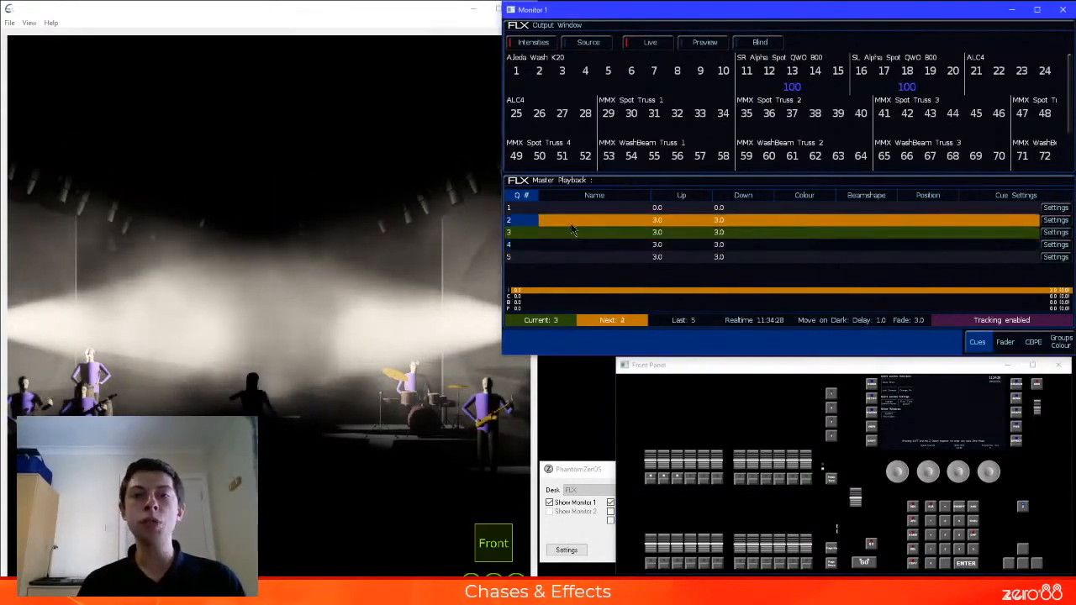
{"action": "key", "text": "space"}
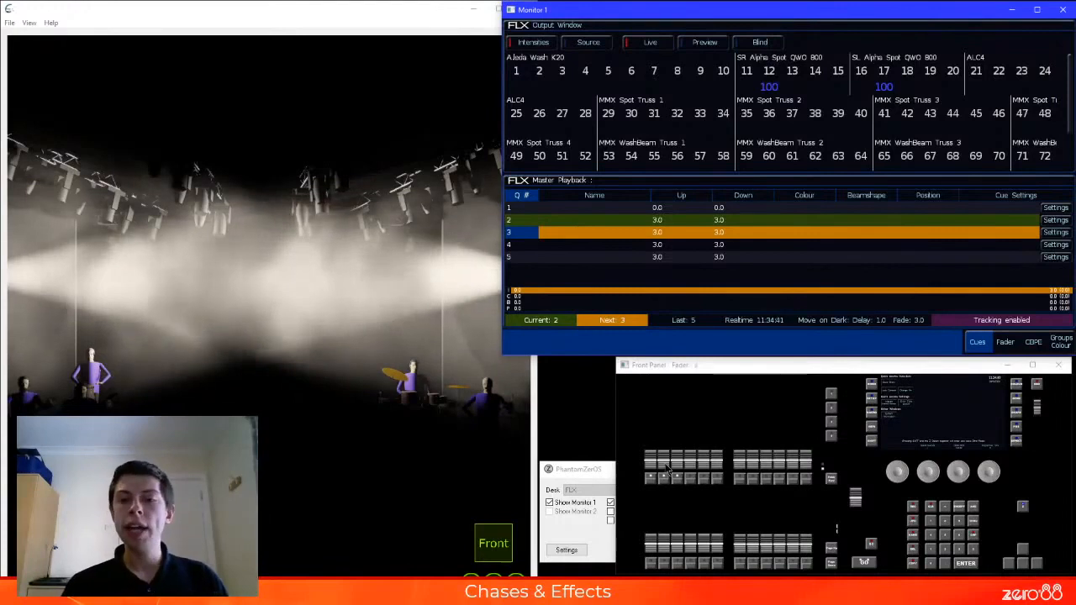
Raise playback 2 to full alongside the running master cue to check the combined output, and lower it to zero
{"action": "left_click_drag", "start_coordinate": [665, 464], "coordinate": [664, 412]}
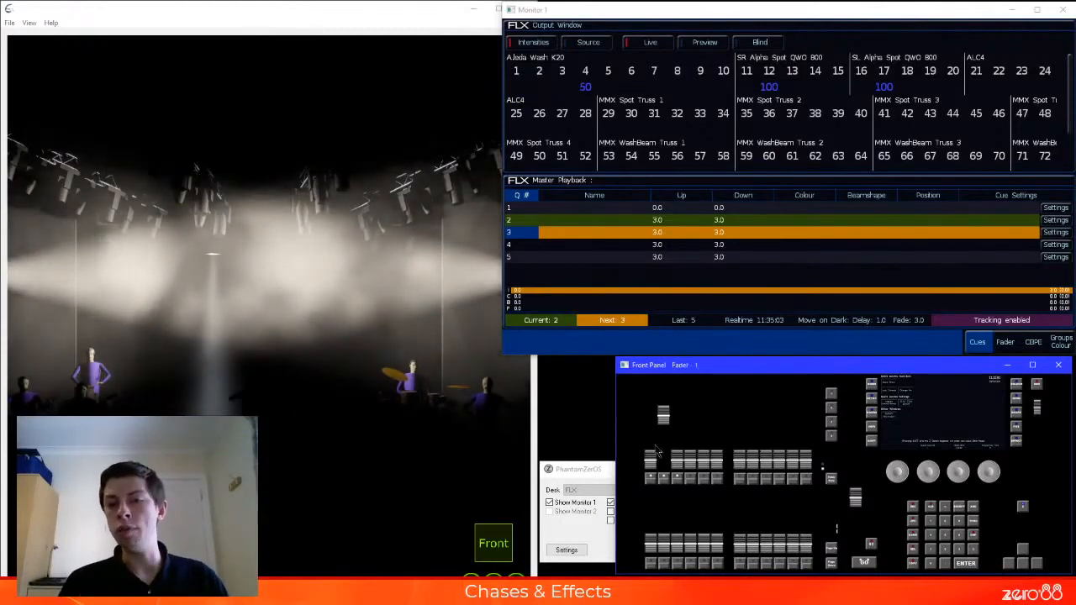
{"action": "left_click_drag", "start_coordinate": [666, 420], "coordinate": [668, 469]}
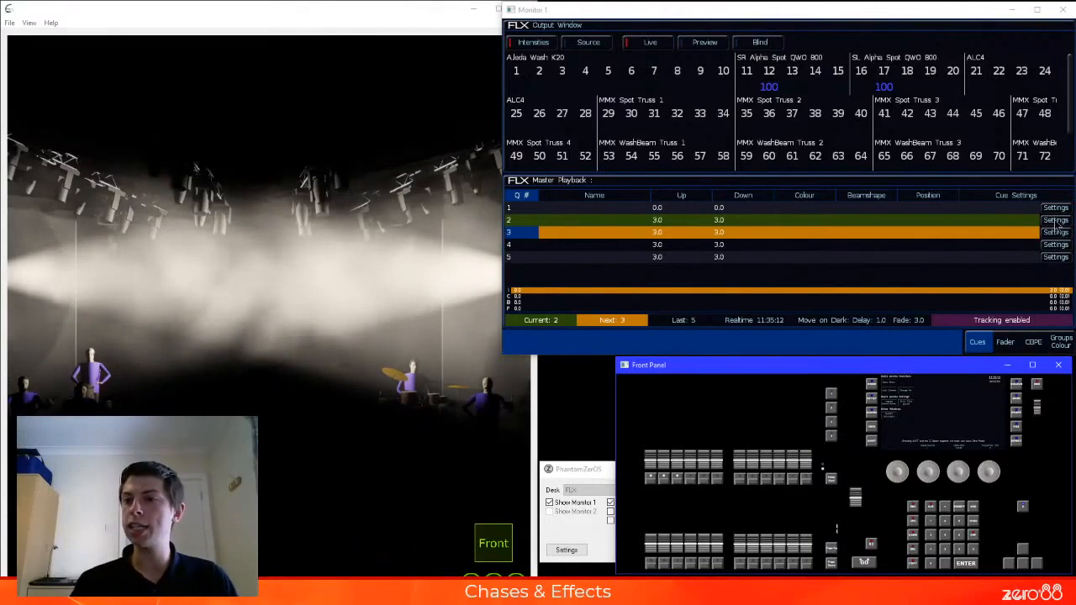
Set Master Playback cue 2 to trigger Cue Stack 2 (My Chase) through its cue macros, keeping the stack when asked about removal
{"action": "left_click", "coordinate": [1056, 221]}
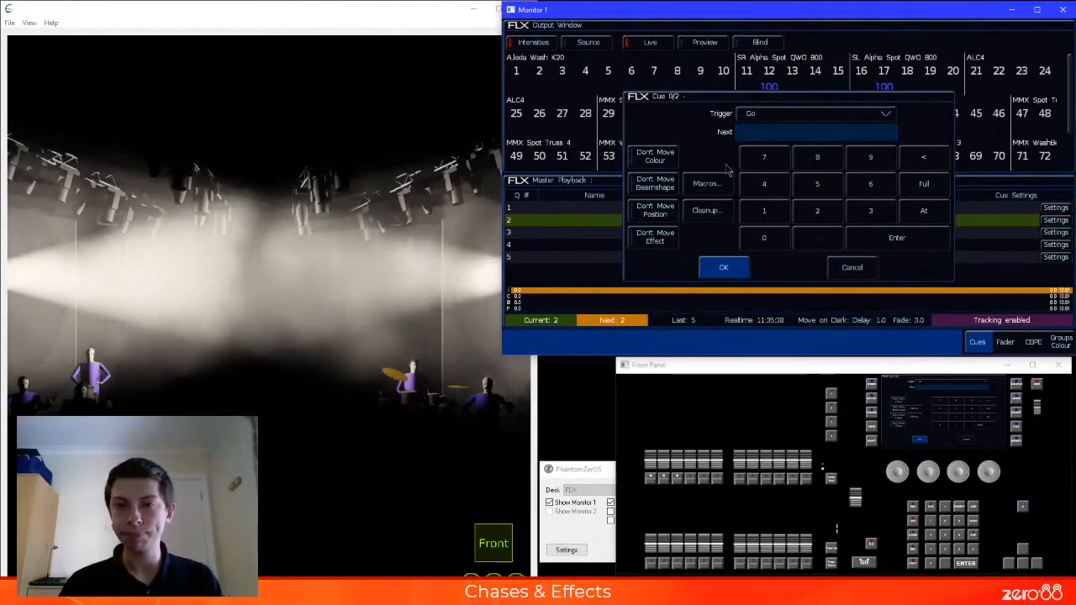
{"action": "left_click", "coordinate": [706, 185]}
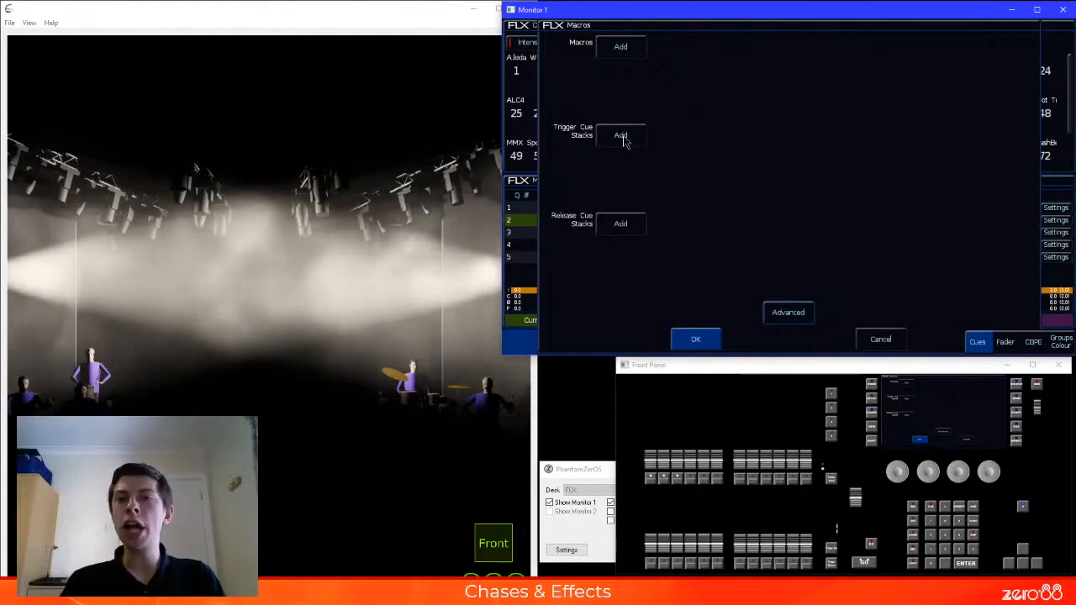
{"action": "left_click", "coordinate": [623, 134]}
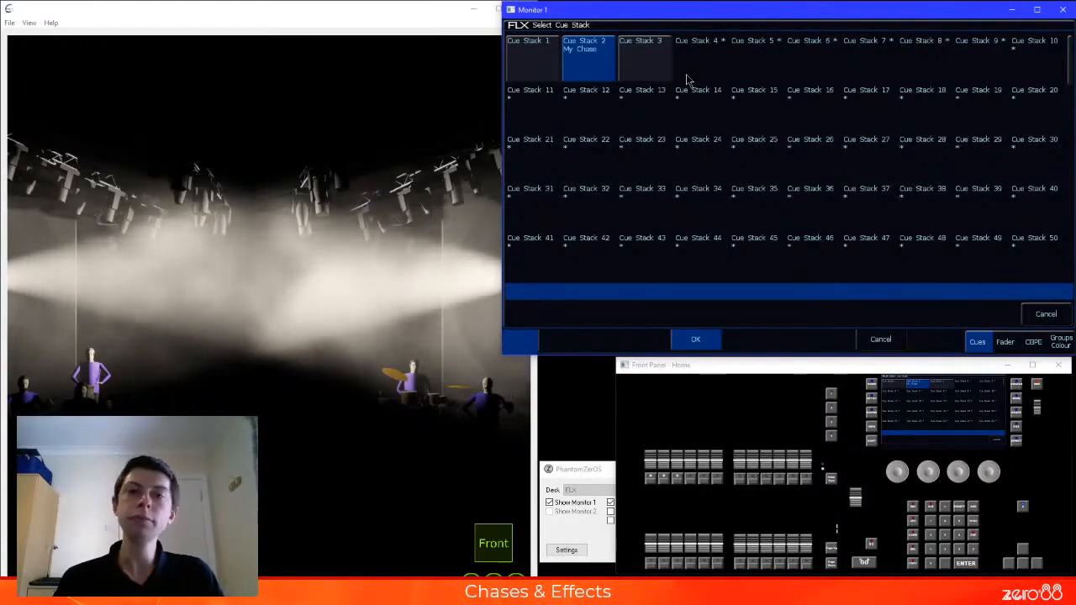
{"action": "left_click", "coordinate": [609, 66]}
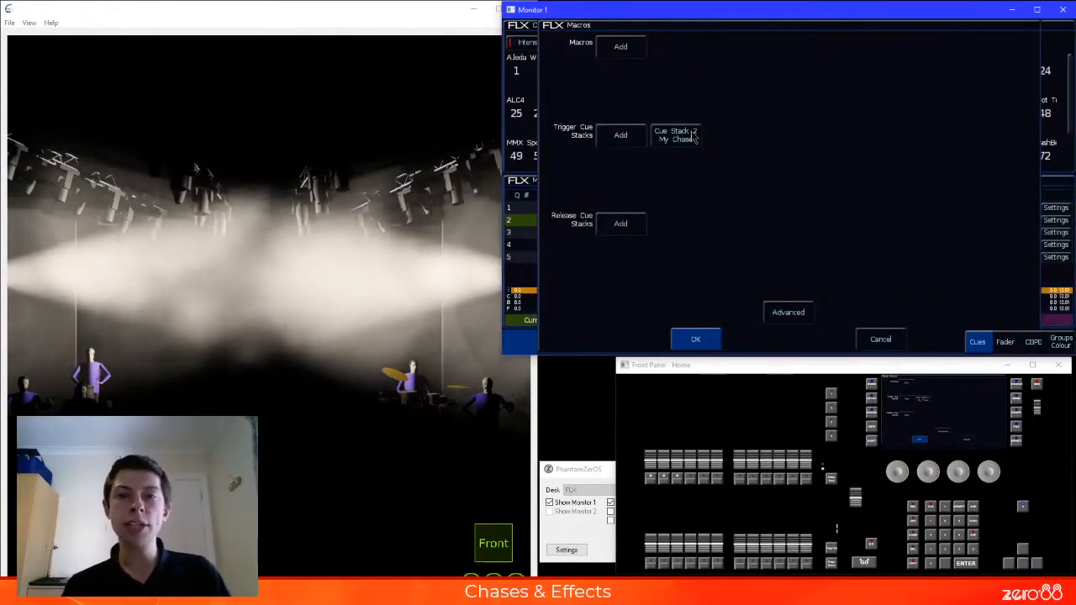
{"action": "left_click", "coordinate": [687, 137]}
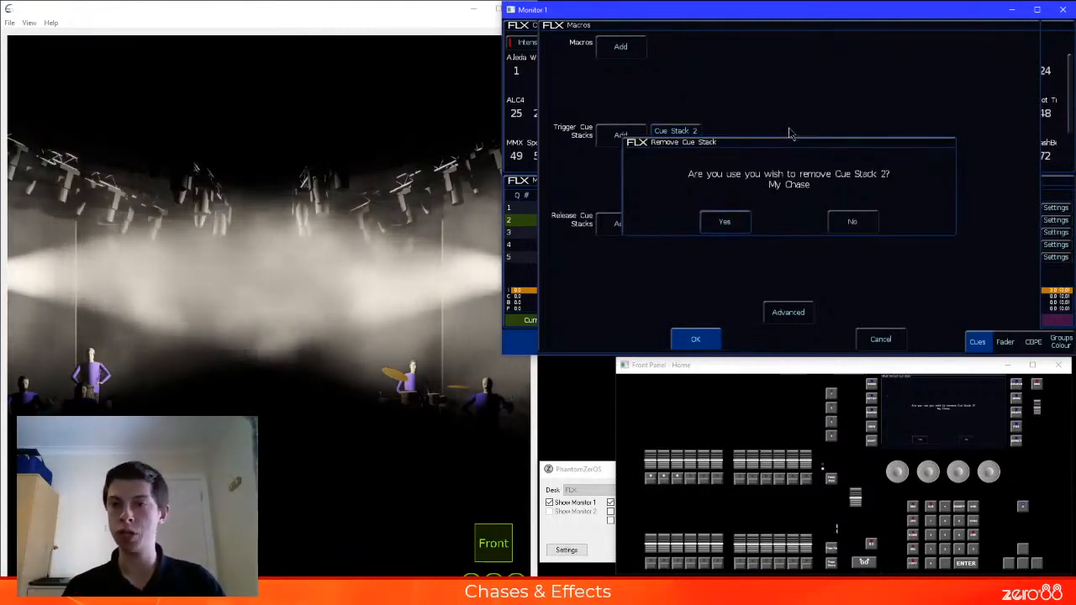
{"action": "left_click", "coordinate": [868, 229]}
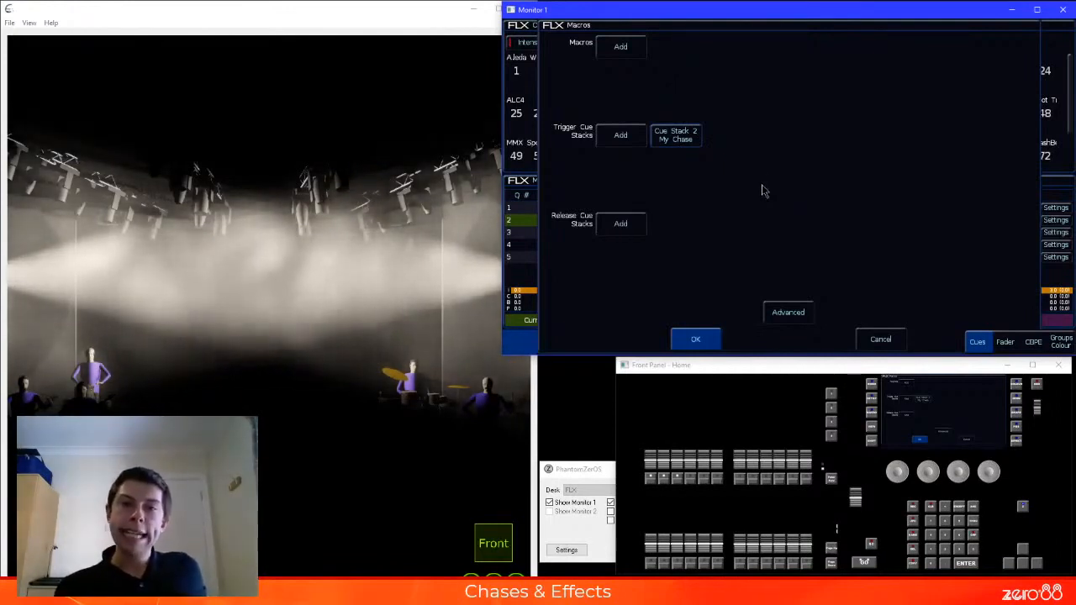
{"action": "left_click", "coordinate": [704, 341]}
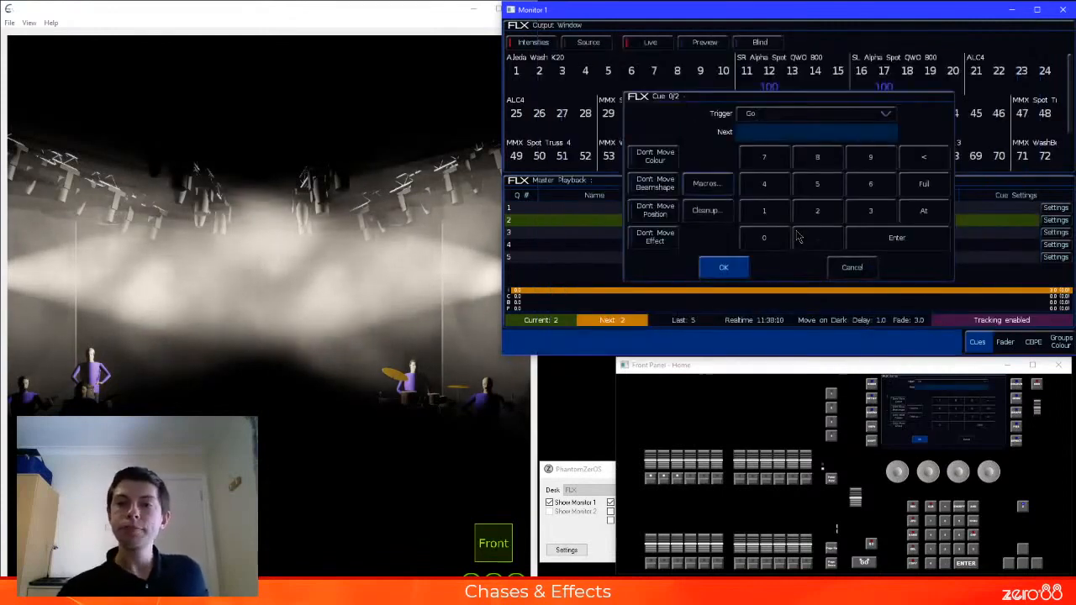
{"action": "left_click", "coordinate": [724, 269]}
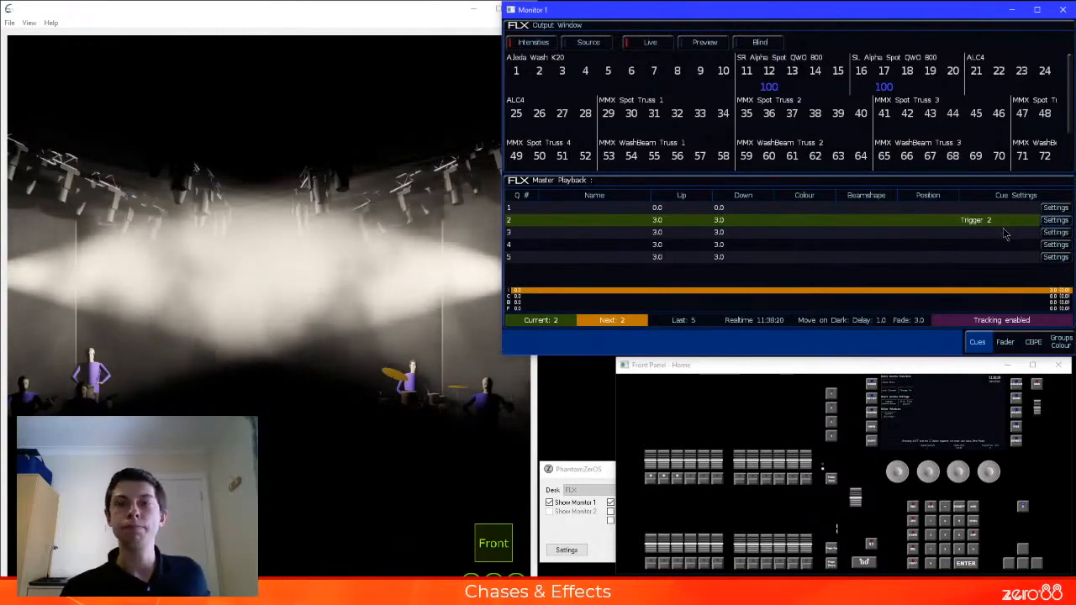
Run the Master Playback from cue 1 into cue 2 to test the chase trigger, and run cue 3
{"action": "left_click", "coordinate": [517, 211]}
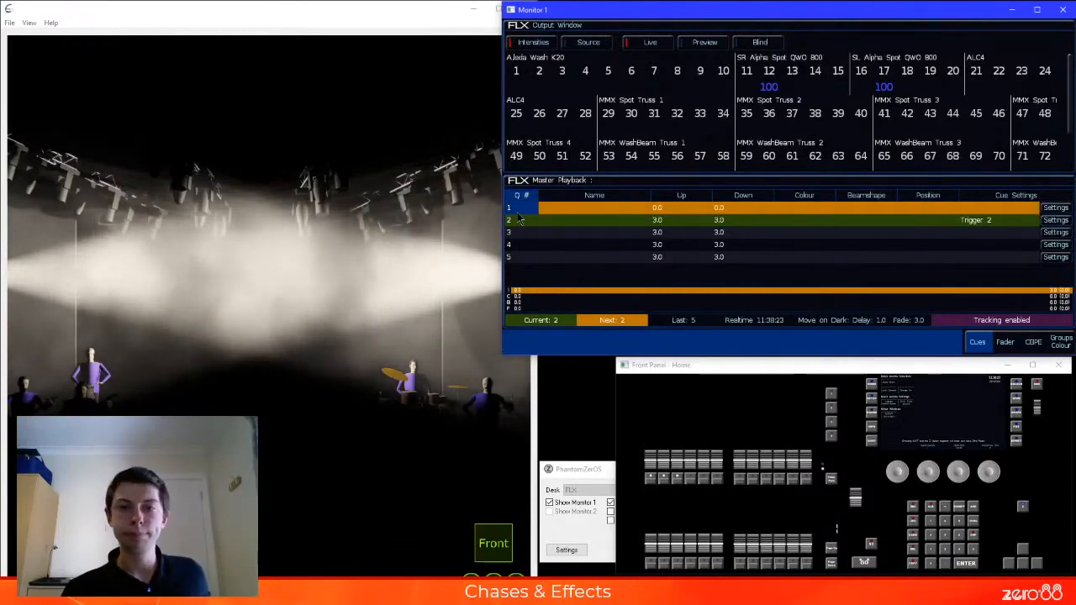
{"action": "key", "text": "space"}
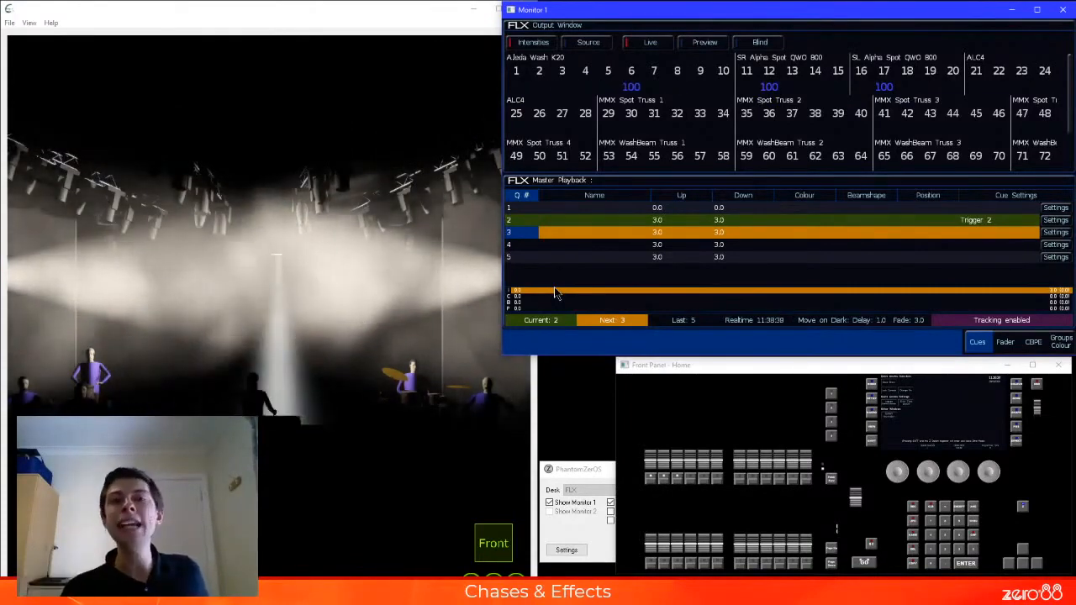
{"action": "left_click", "coordinate": [683, 221]}
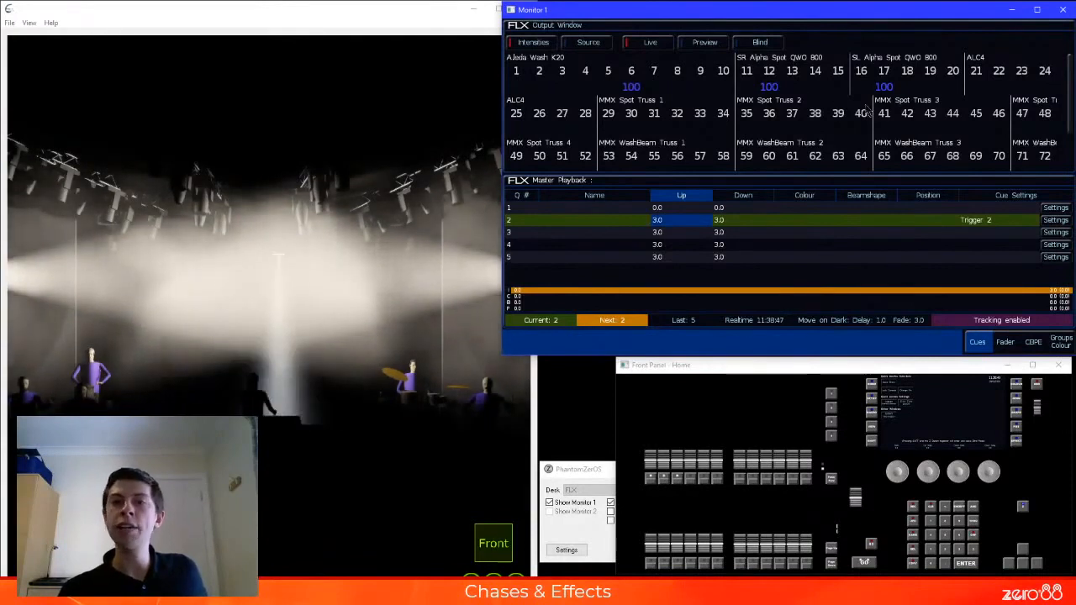
{"action": "left_click", "coordinate": [675, 231]}
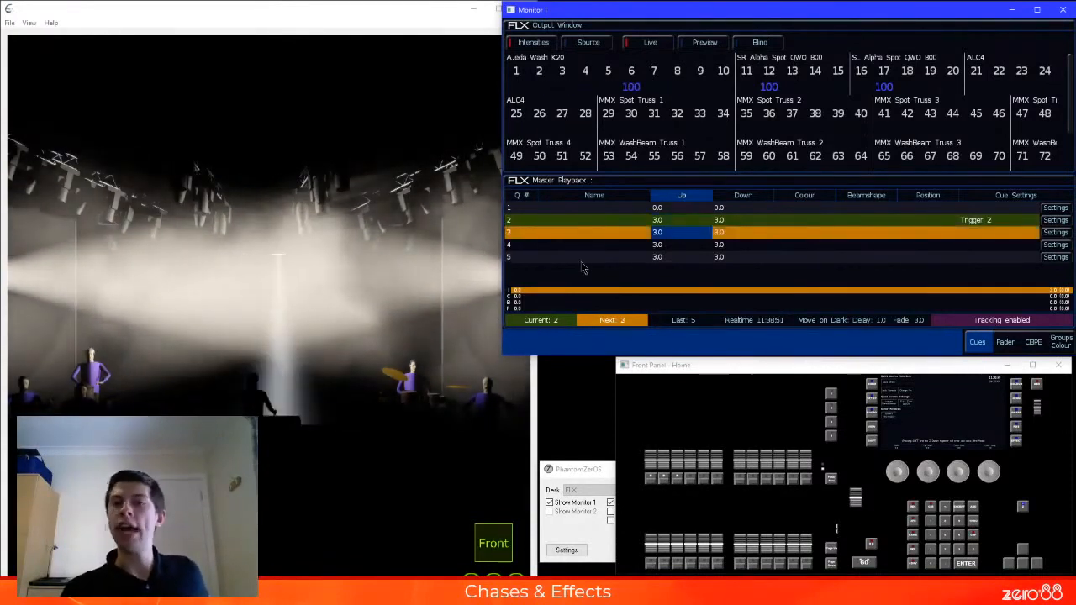
{"action": "left_click", "coordinate": [523, 234]}
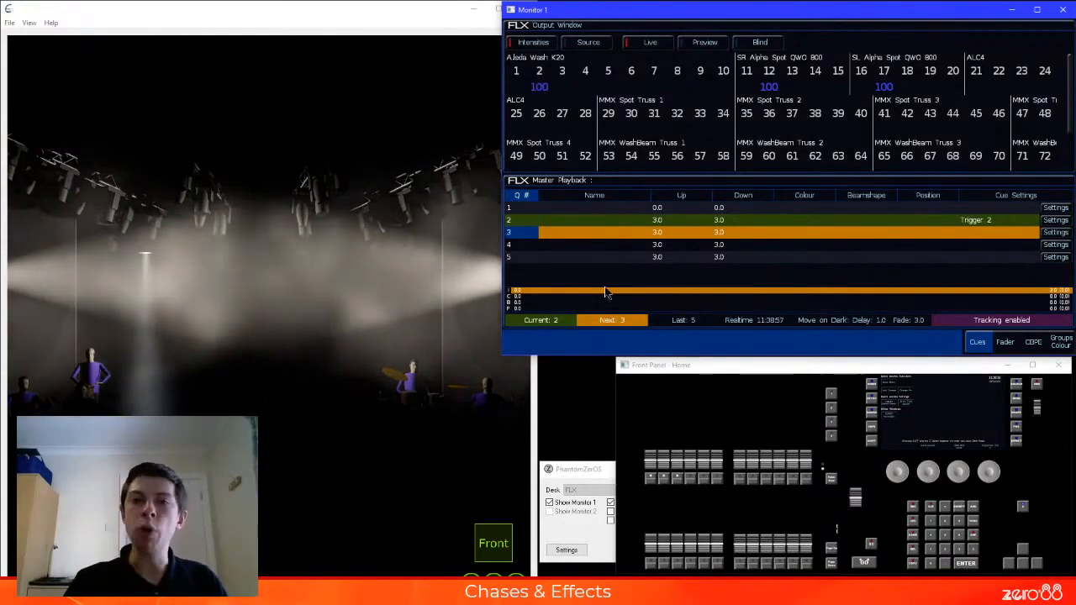
{"action": "key", "text": "space"}
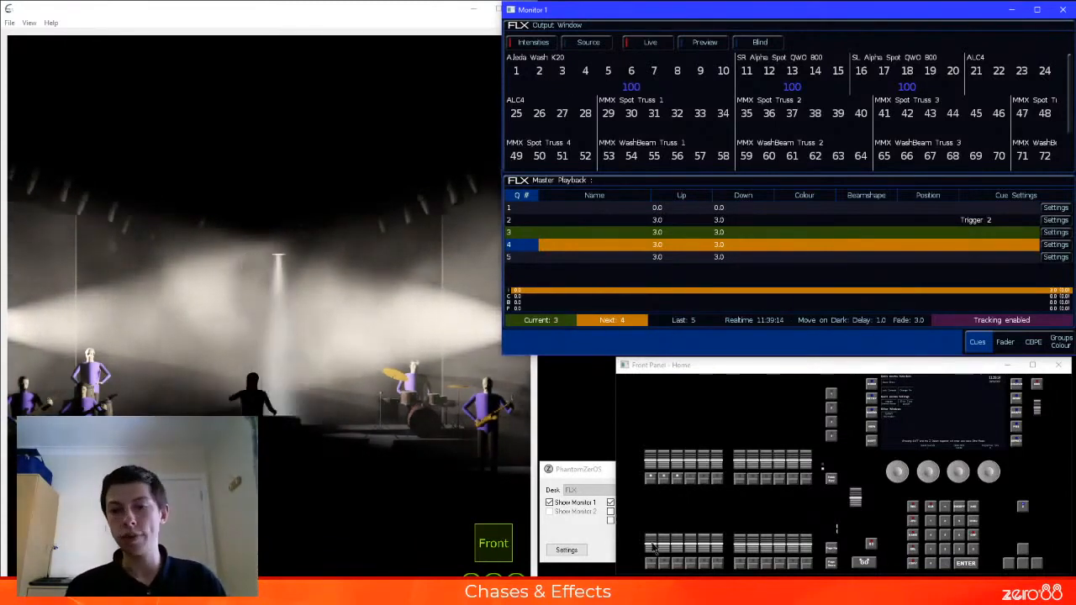
Raise playback 2 to take control of the running chase, and lower it to zero to stop the chase manually
{"action": "left_click", "coordinate": [668, 465]}
{"action": "left_click_drag", "start_coordinate": [668, 465], "coordinate": [679, 425]}
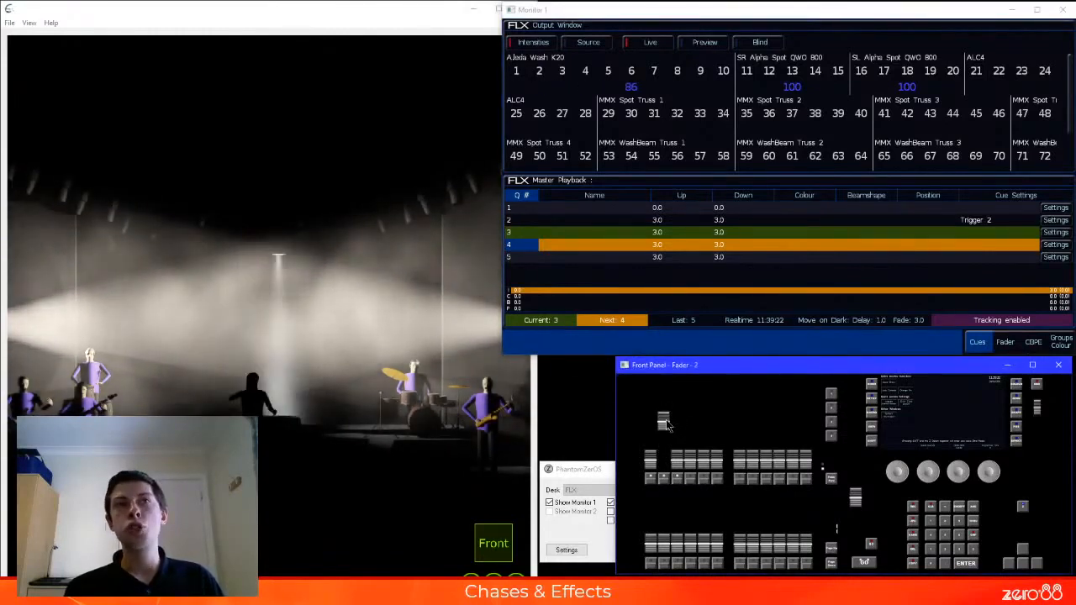
{"action": "left_click_drag", "start_coordinate": [665, 428], "coordinate": [671, 464]}
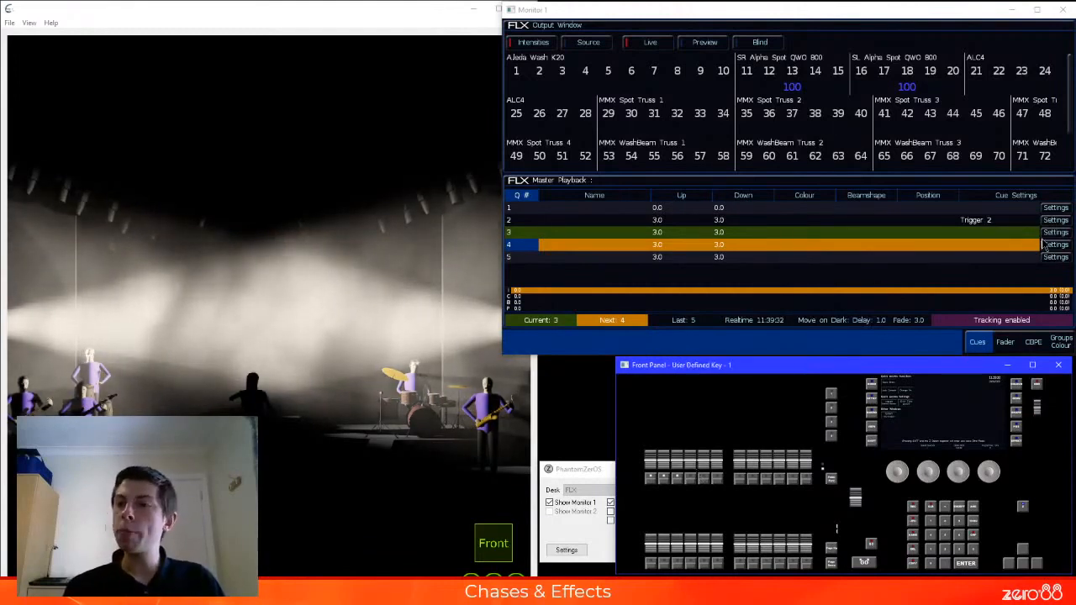
Set Master Playback cue 3 to release Cue Stack 2 (My Chase) through its cue macros
{"action": "left_click", "coordinate": [1055, 234]}
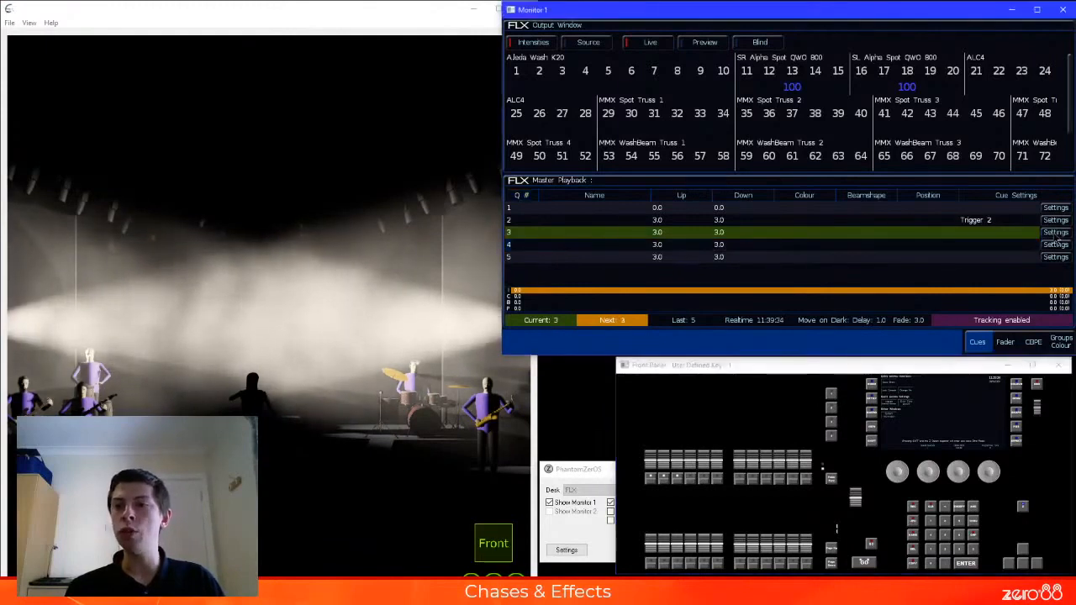
{"action": "left_click", "coordinate": [706, 183]}
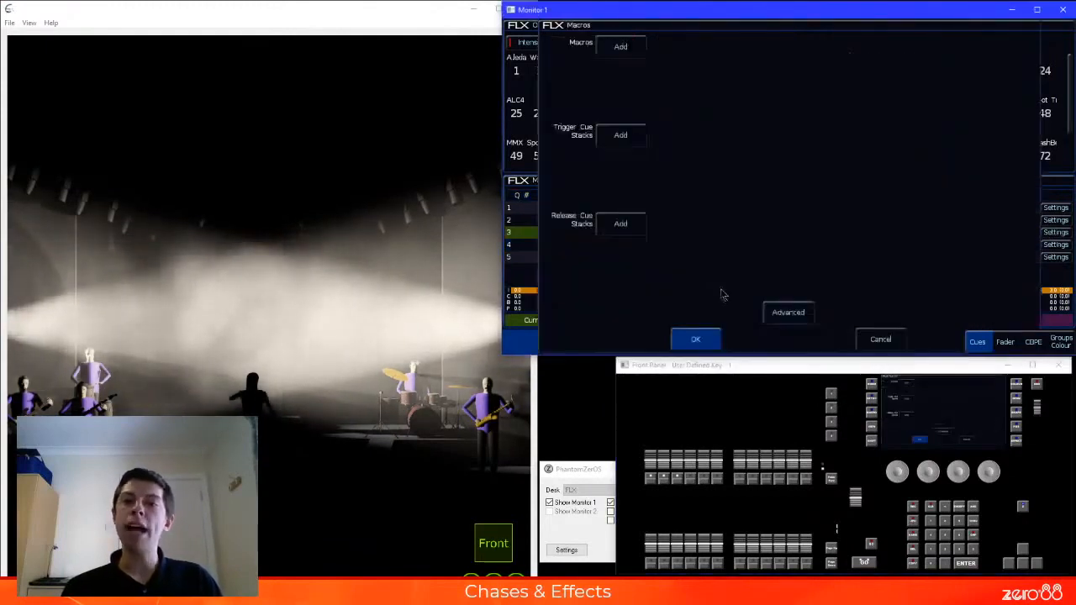
{"action": "left_click", "coordinate": [622, 225]}
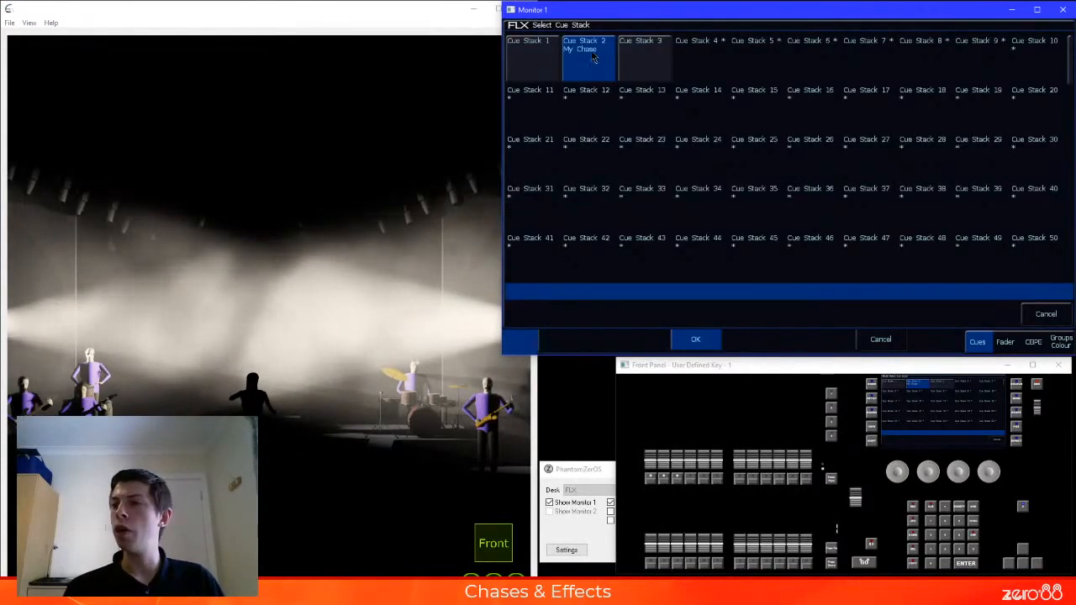
{"action": "left_click", "coordinate": [591, 49]}
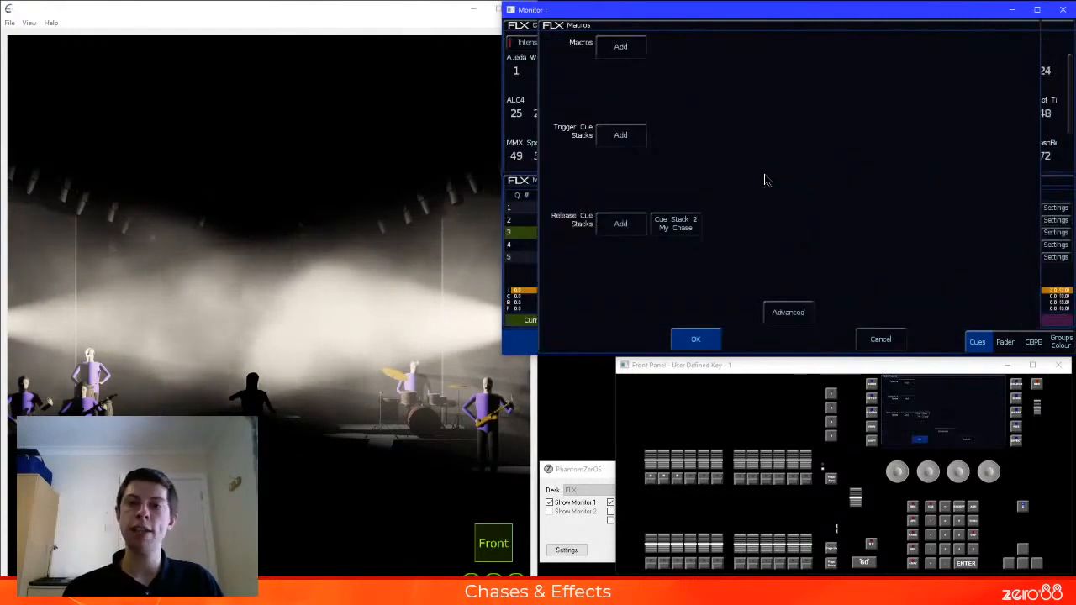
{"action": "left_click", "coordinate": [708, 344]}
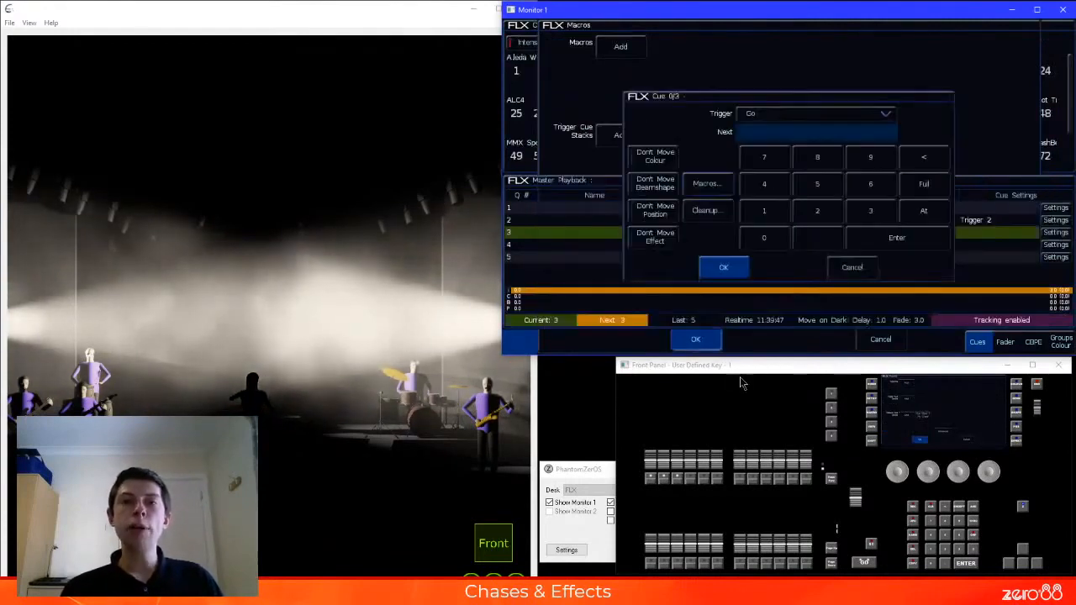
{"action": "left_click", "coordinate": [725, 267]}
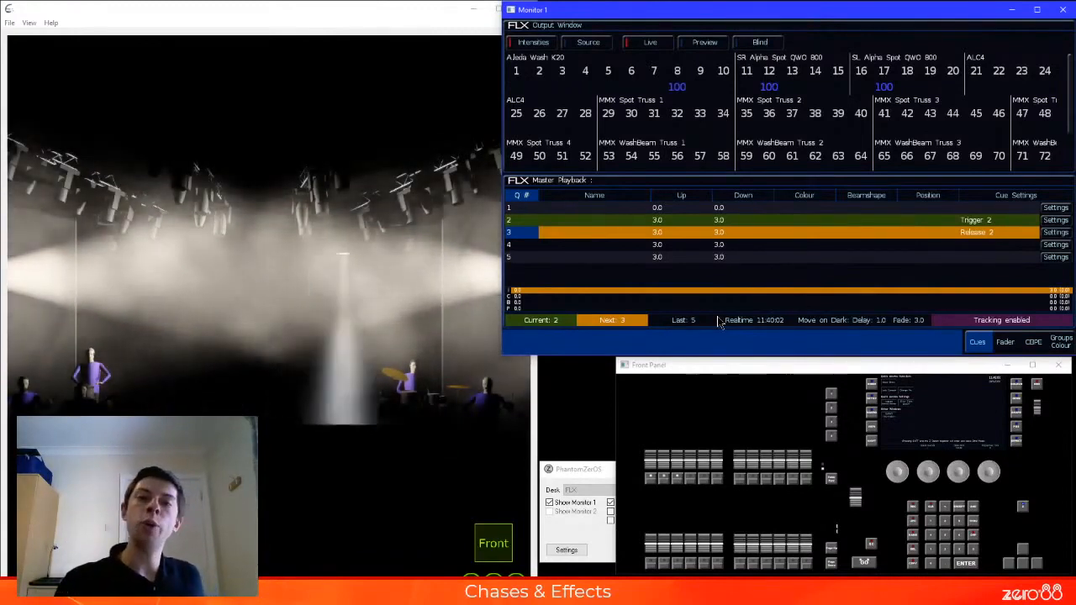
Run cue 3 to test the chase release, return to cue 2, and jump directly to cue 4
{"action": "key", "text": "space"}
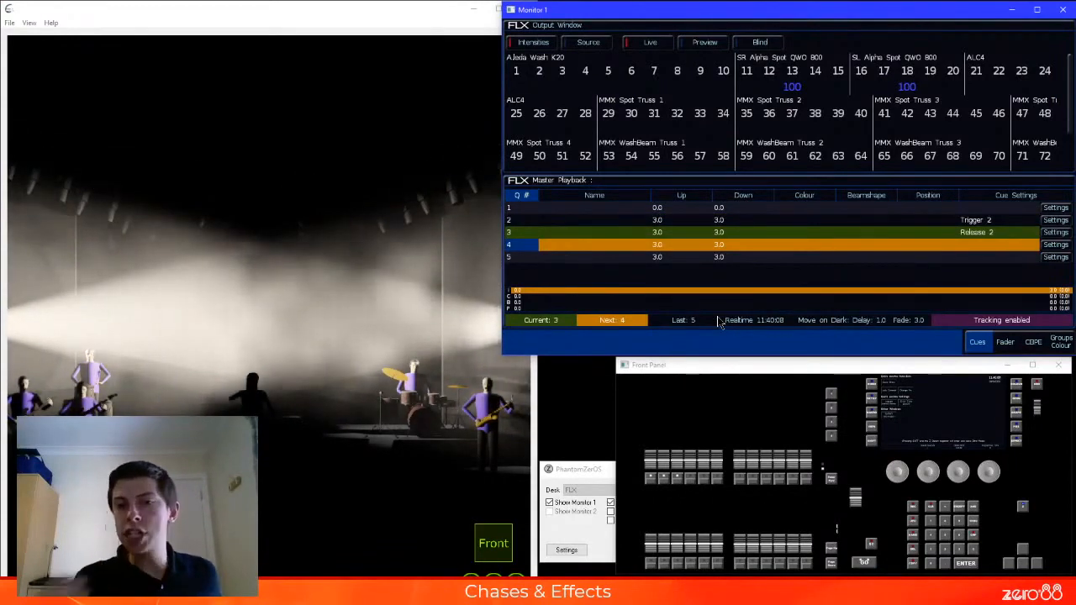
{"action": "left_click", "coordinate": [740, 232]}
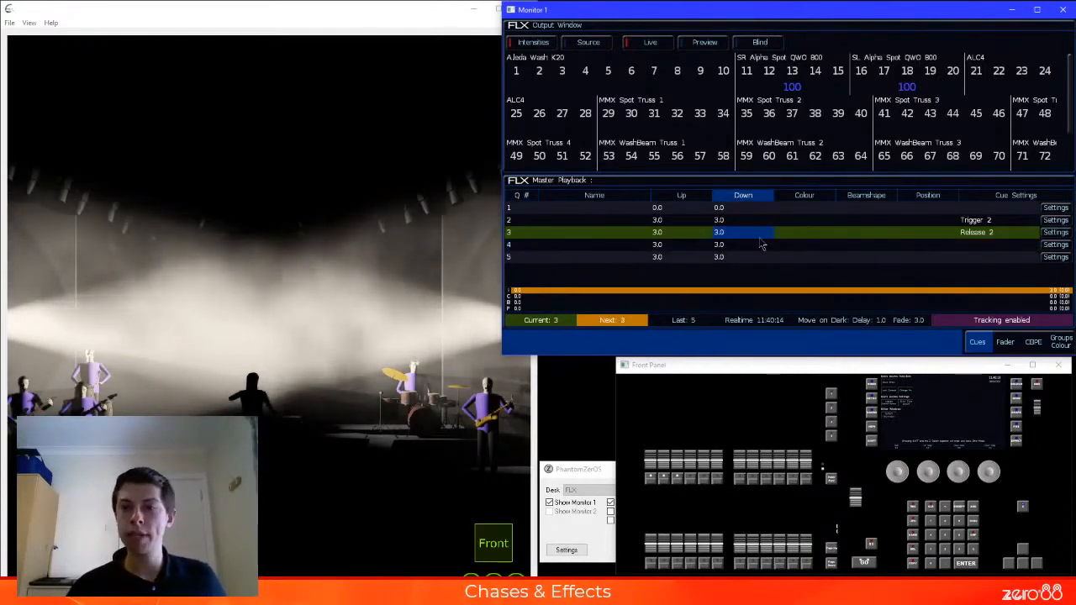
{"action": "left_click", "coordinate": [528, 221]}
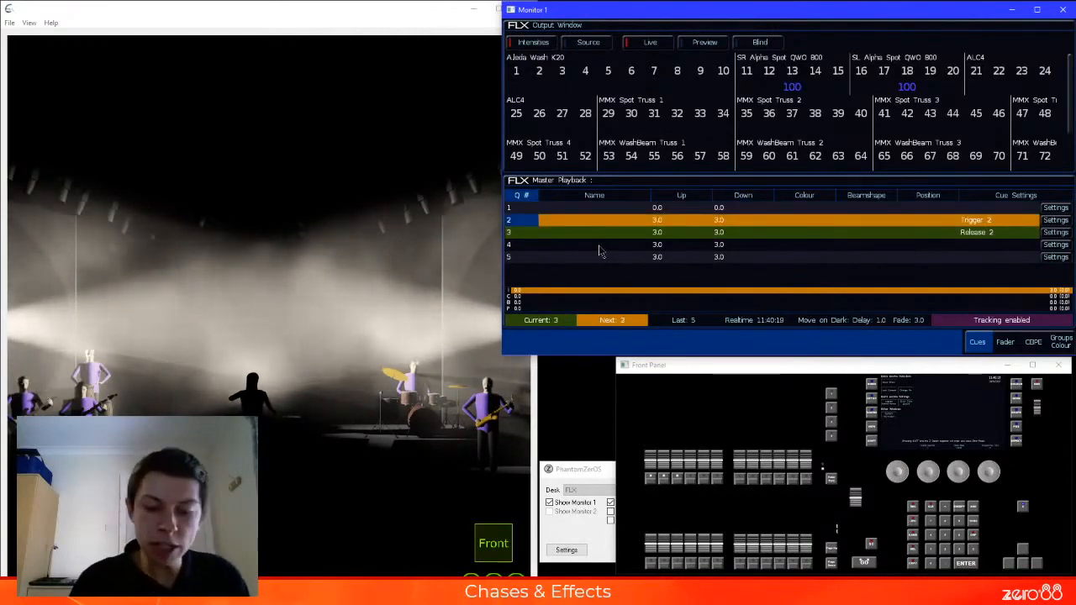
{"action": "key", "text": "space"}
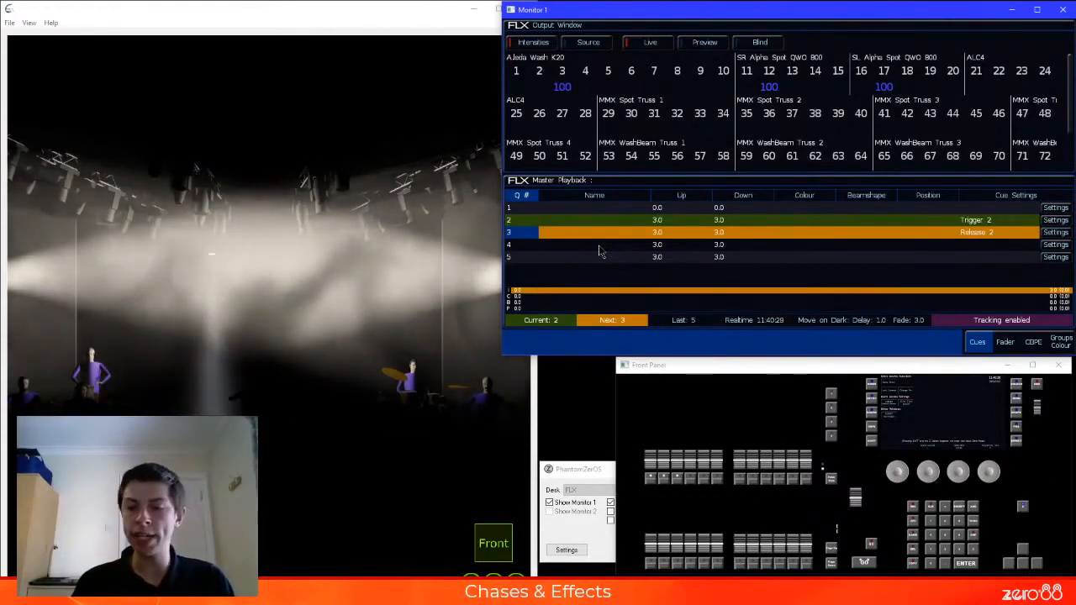
{"action": "left_click", "coordinate": [600, 246]}
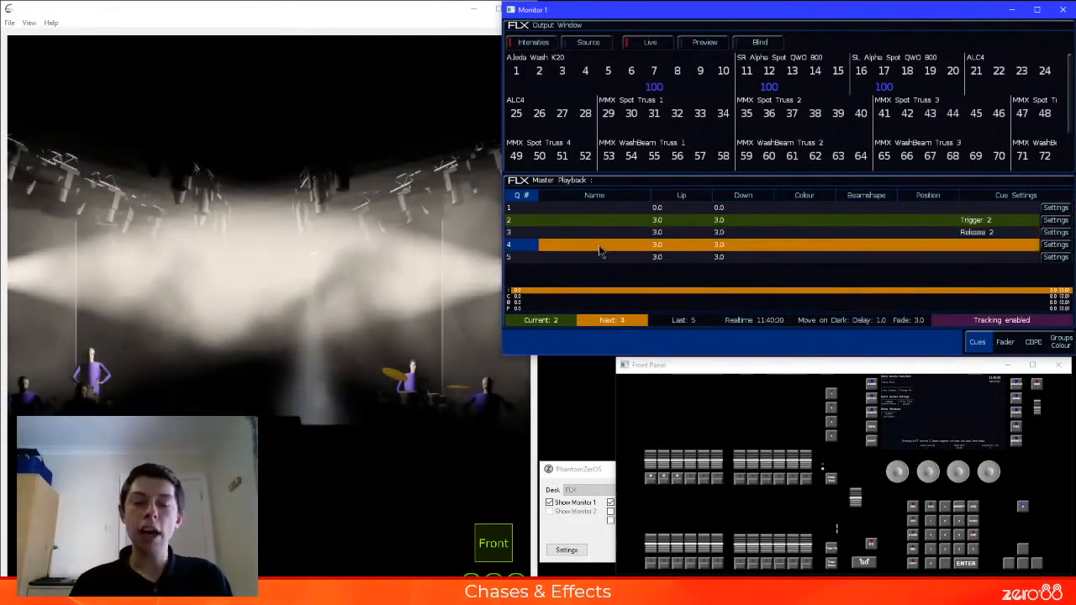
{"action": "key", "text": "space"}
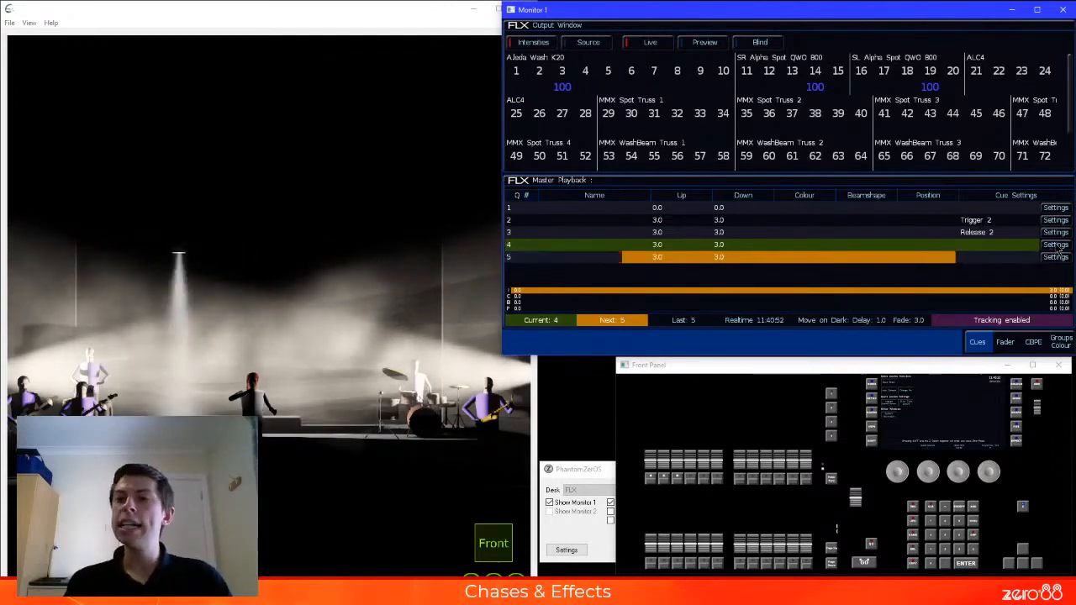
Set Master Playback cue 4 to release Cue Stack 2 (My Chase) as well, and run cue 3 as the next cue
{"action": "left_click", "coordinate": [1056, 245]}
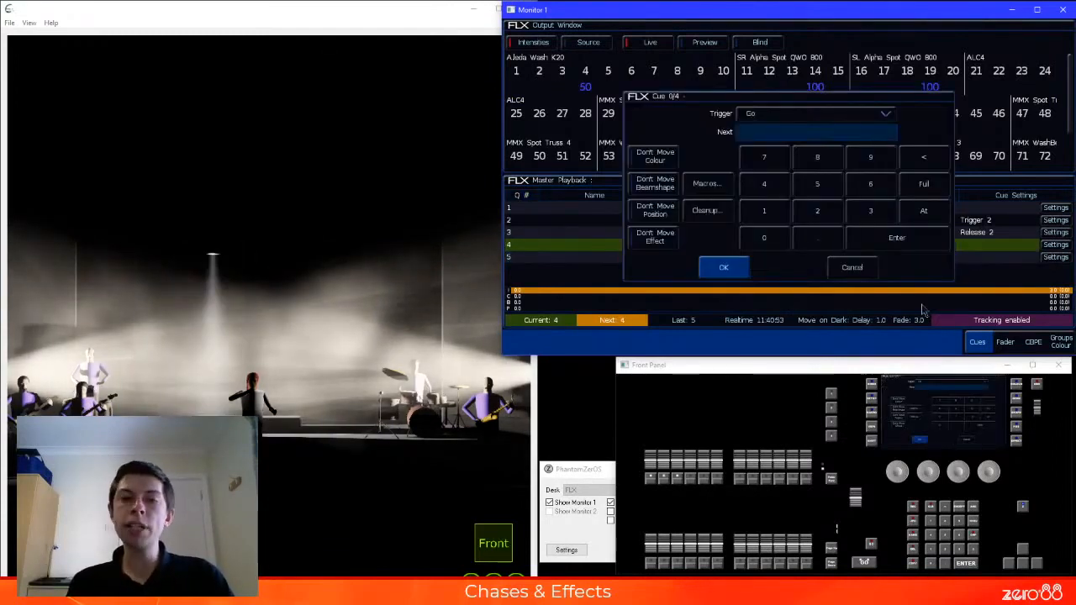
{"action": "left_click", "coordinate": [721, 190]}
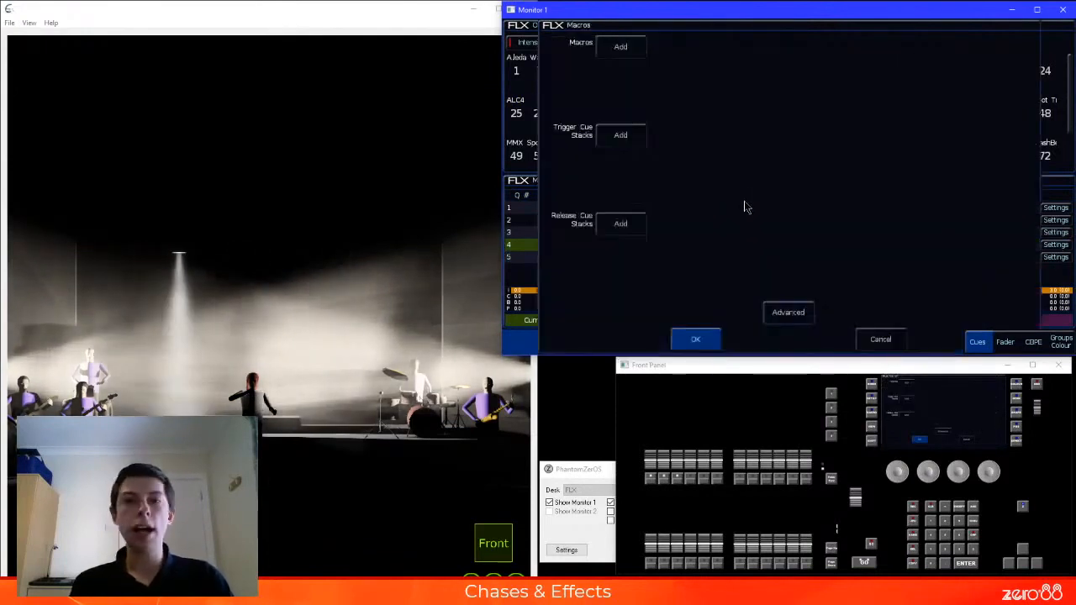
{"action": "left_click", "coordinate": [620, 224]}
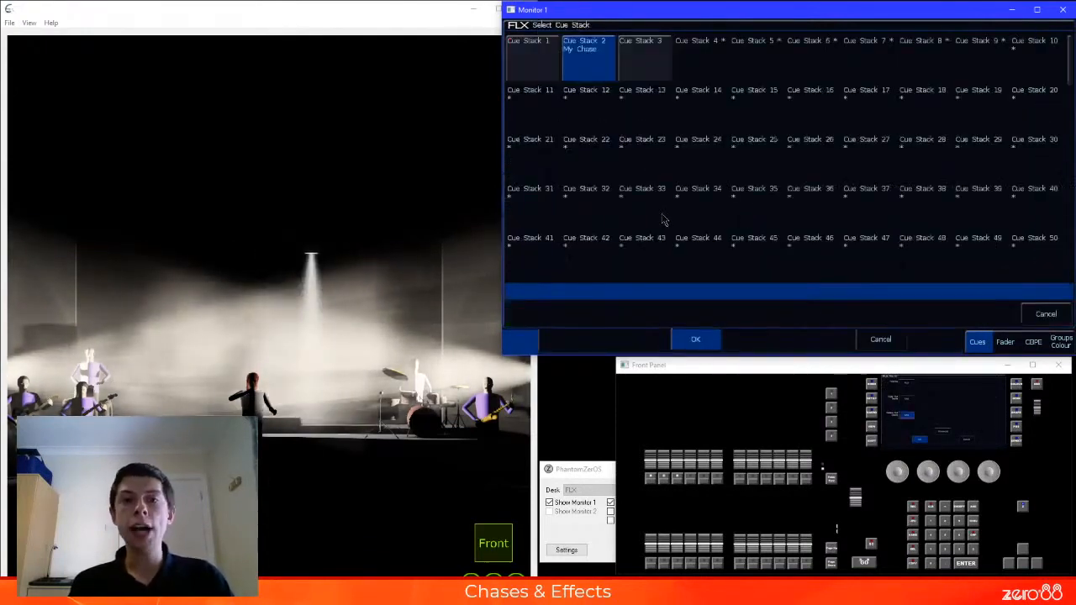
{"action": "left_click", "coordinate": [602, 66]}
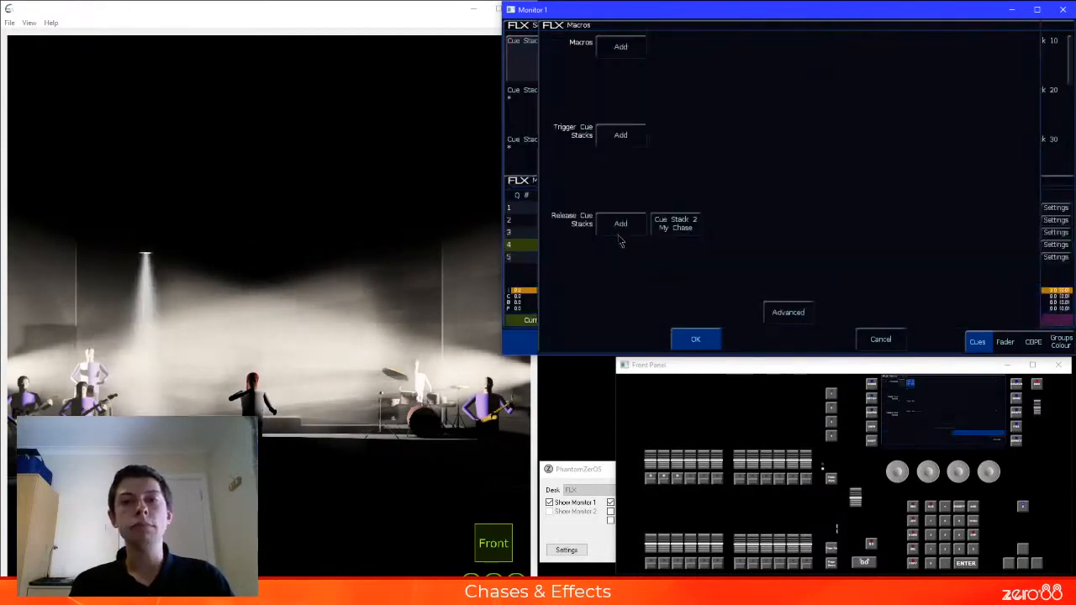
{"action": "left_click", "coordinate": [691, 338]}
{"action": "left_click", "coordinate": [742, 269]}
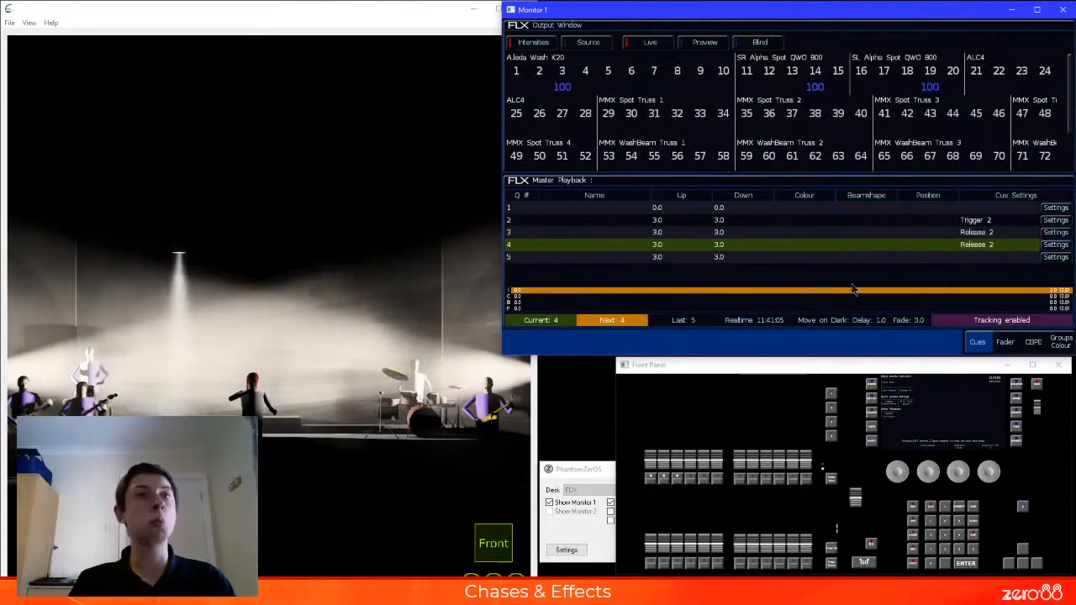
{"action": "left_click", "coordinate": [517, 233]}
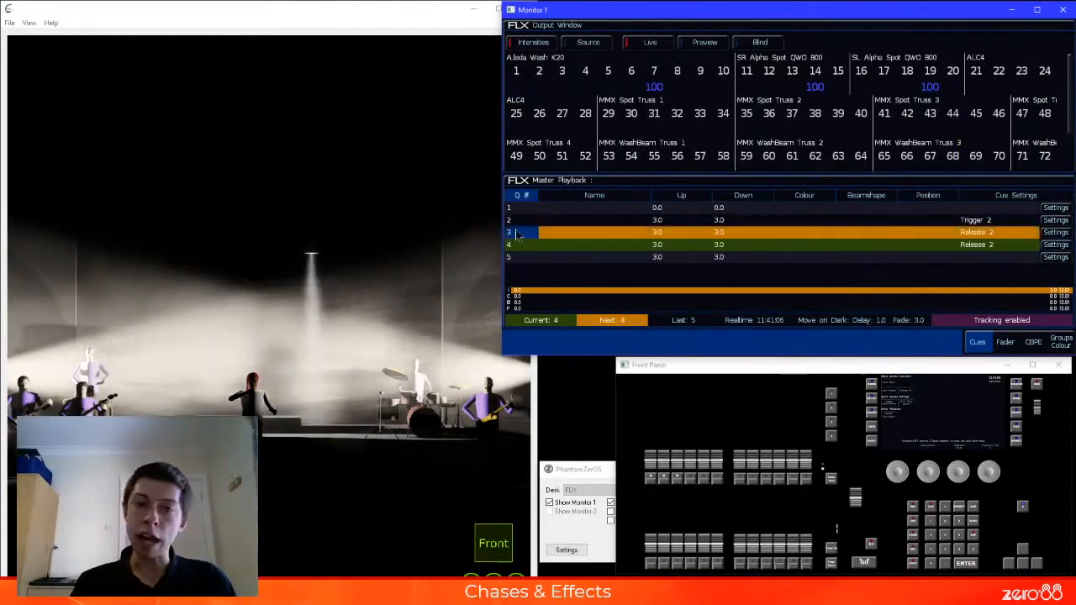
{"action": "key", "text": "space"}
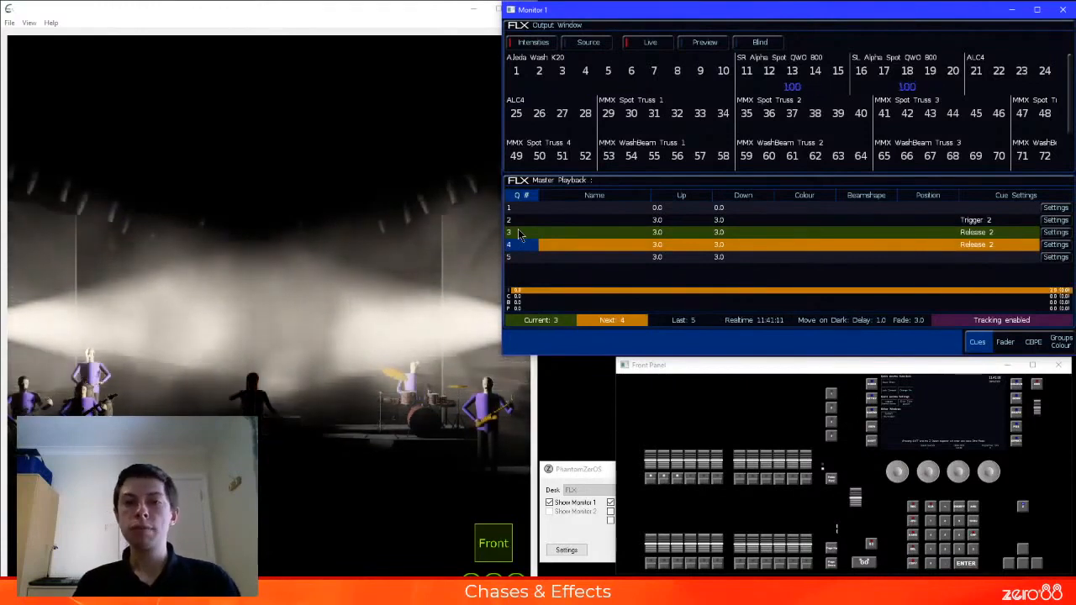
Run Master Playback cue 4, return to cue 2 to restart the chase, and jump directly to cue 5
{"action": "key", "text": "space"}
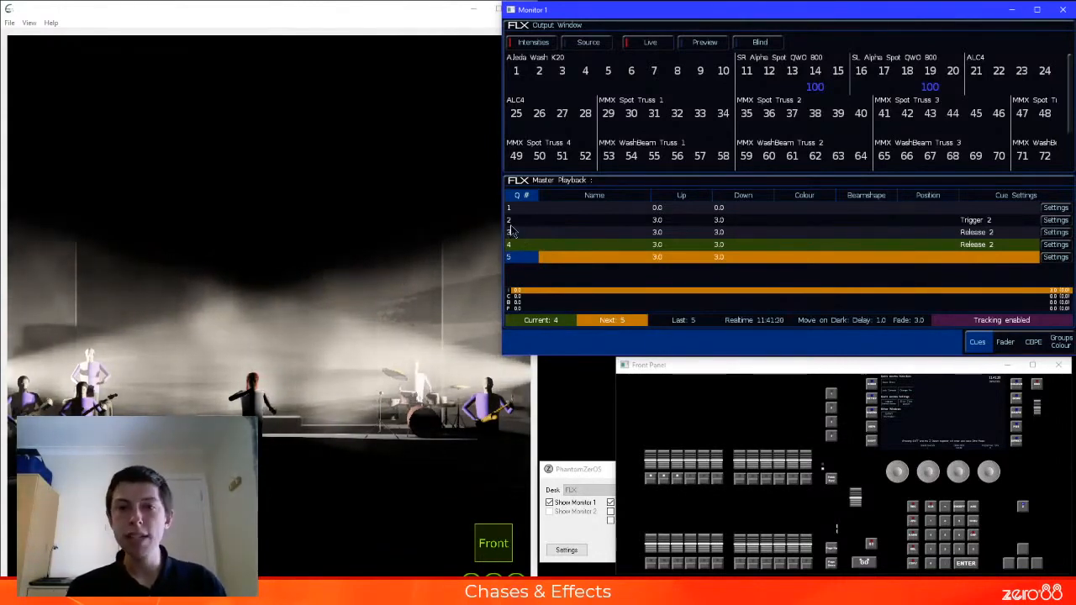
{"action": "left_click", "coordinate": [515, 222]}
{"action": "key", "text": "space"}
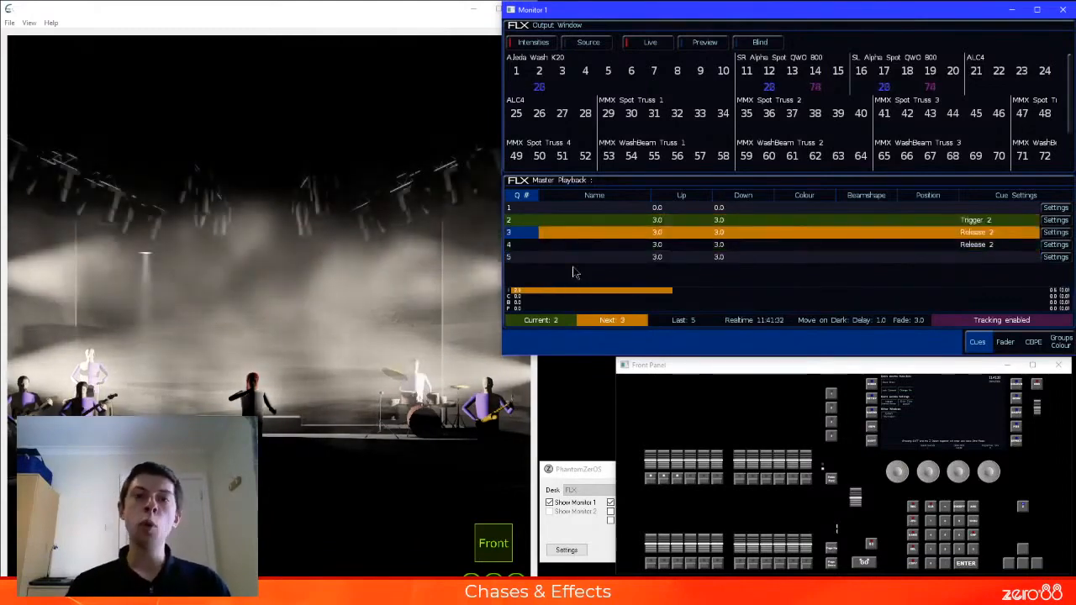
{"action": "left_click", "coordinate": [517, 258]}
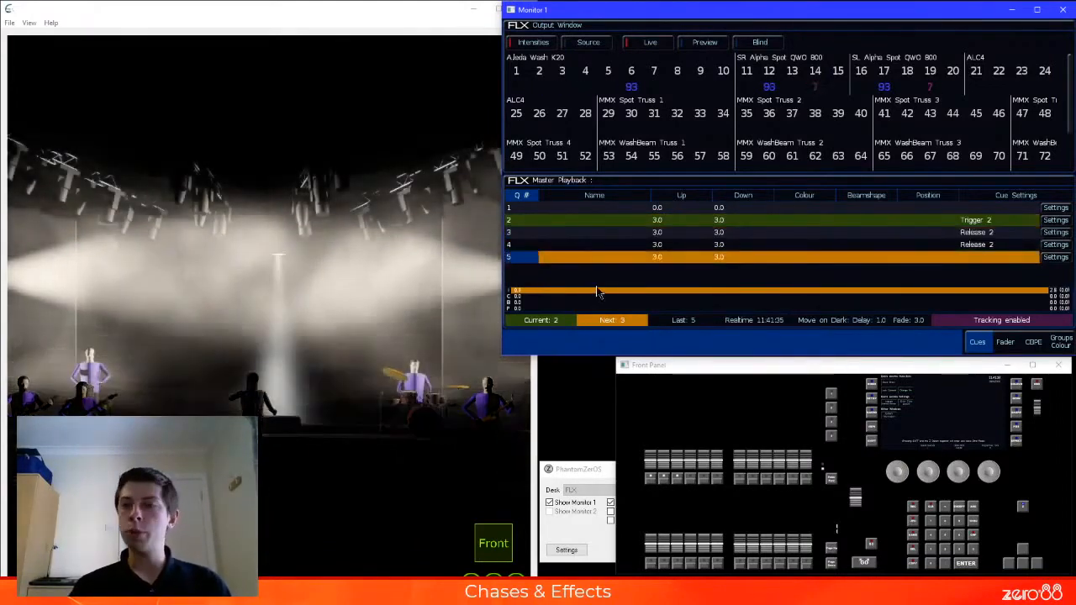
{"action": "key", "text": "space"}
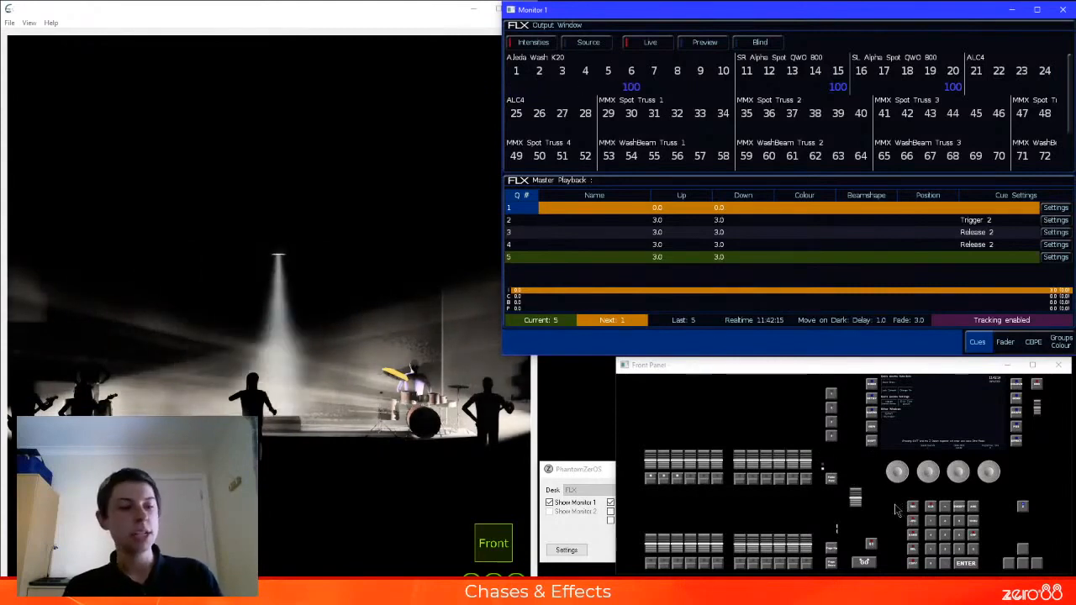
Raise playback 2 to full to take control of the running chase, and show the LCD window
{"action": "left_click", "coordinate": [841, 490]}
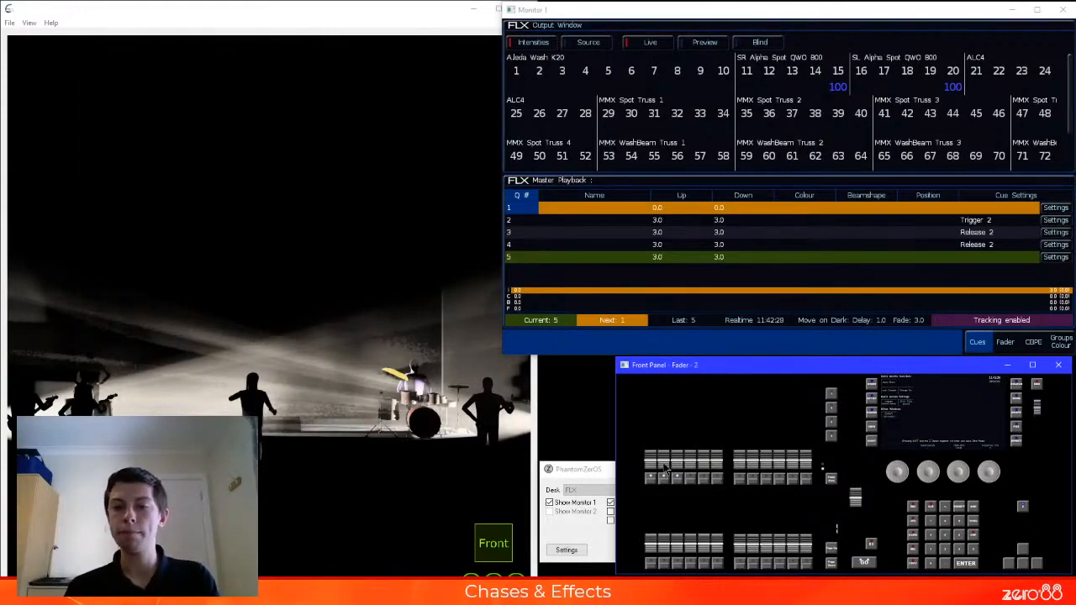
{"action": "left_click_drag", "start_coordinate": [663, 458], "coordinate": [664, 414]}
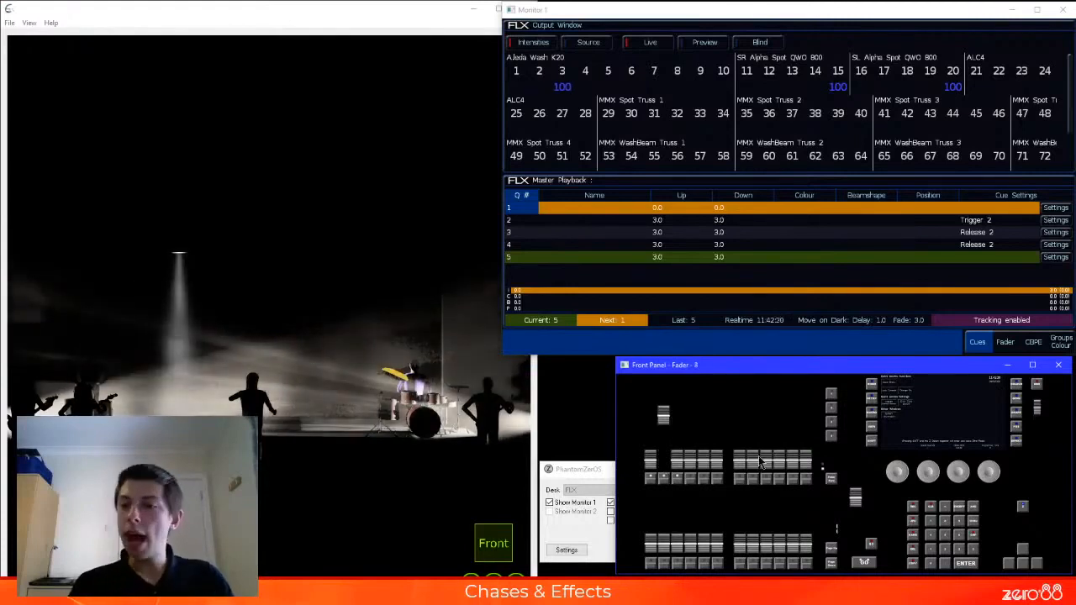
{"action": "left_click", "coordinate": [577, 469]}
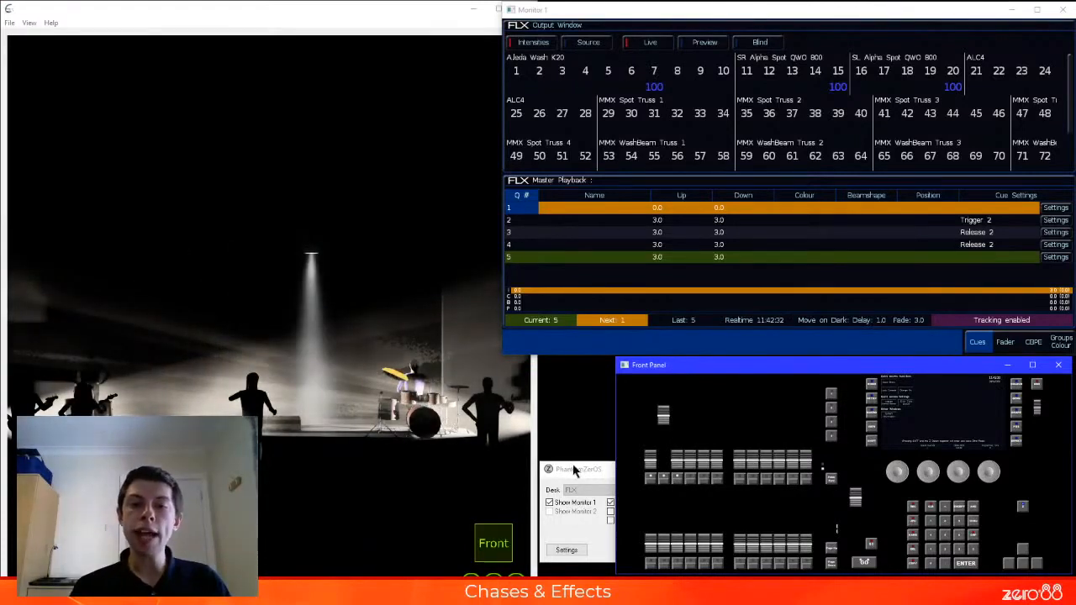
{"action": "left_click", "coordinate": [629, 513]}
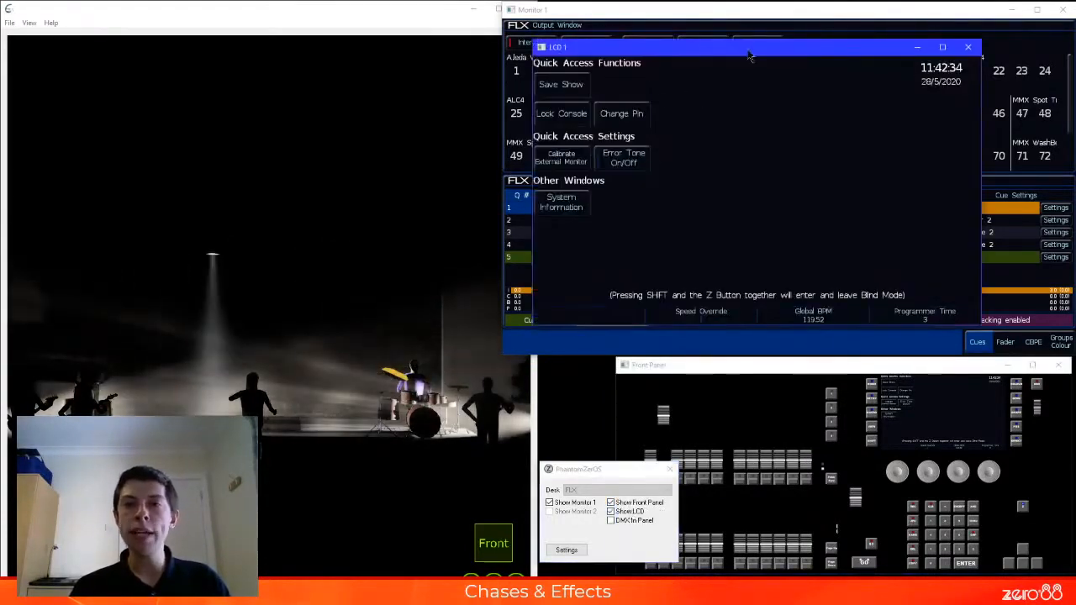
{"action": "left_click_drag", "start_coordinate": [712, 45], "coordinate": [434, 99]}
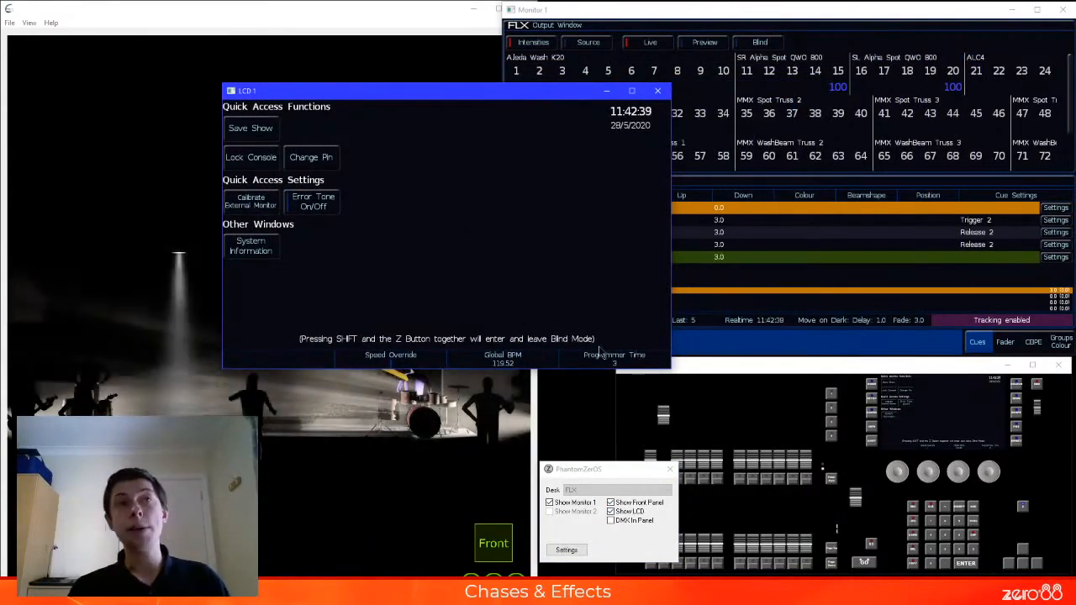
Select Programmer Time on the LCD display, move the window above the front panel, and deselect Programmer Time
{"action": "left_click", "coordinate": [609, 357]}
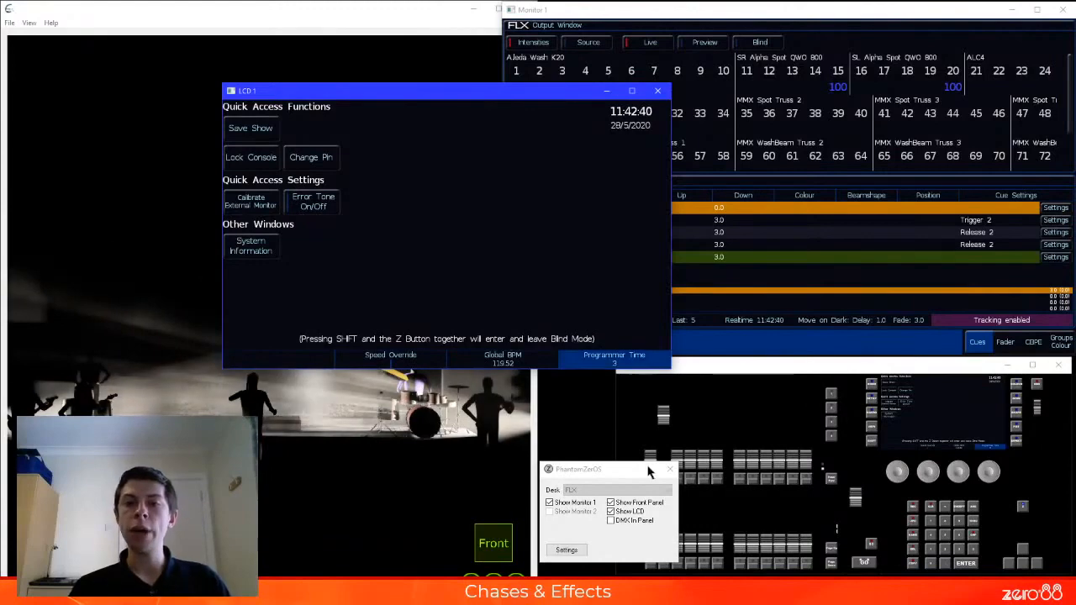
{"action": "left_click_drag", "start_coordinate": [483, 93], "coordinate": [829, 60]}
{"action": "left_click", "coordinate": [812, 365]}
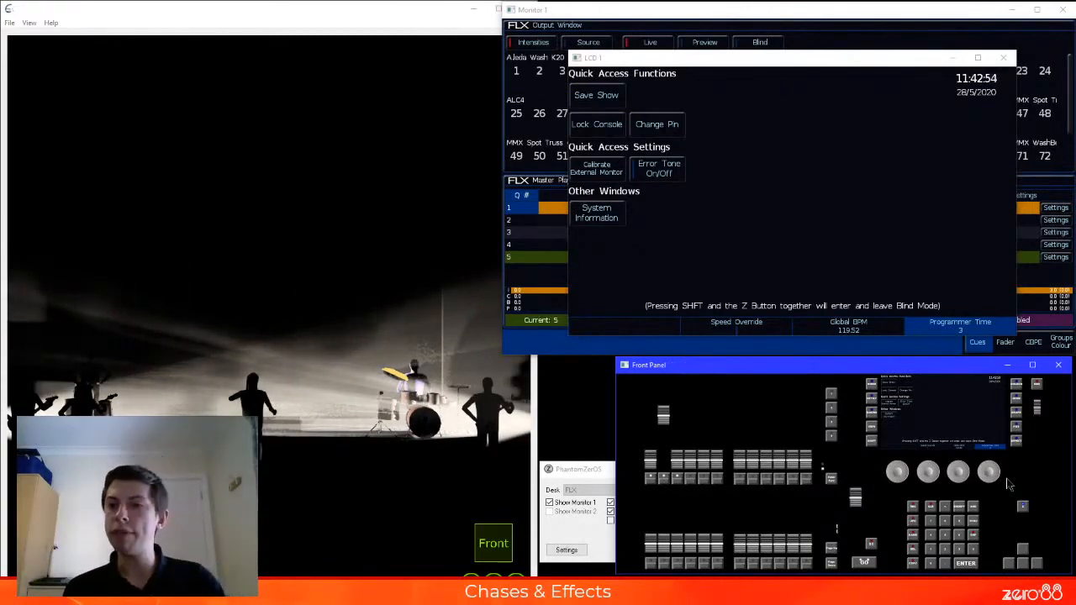
{"action": "left_click", "coordinate": [1000, 328]}
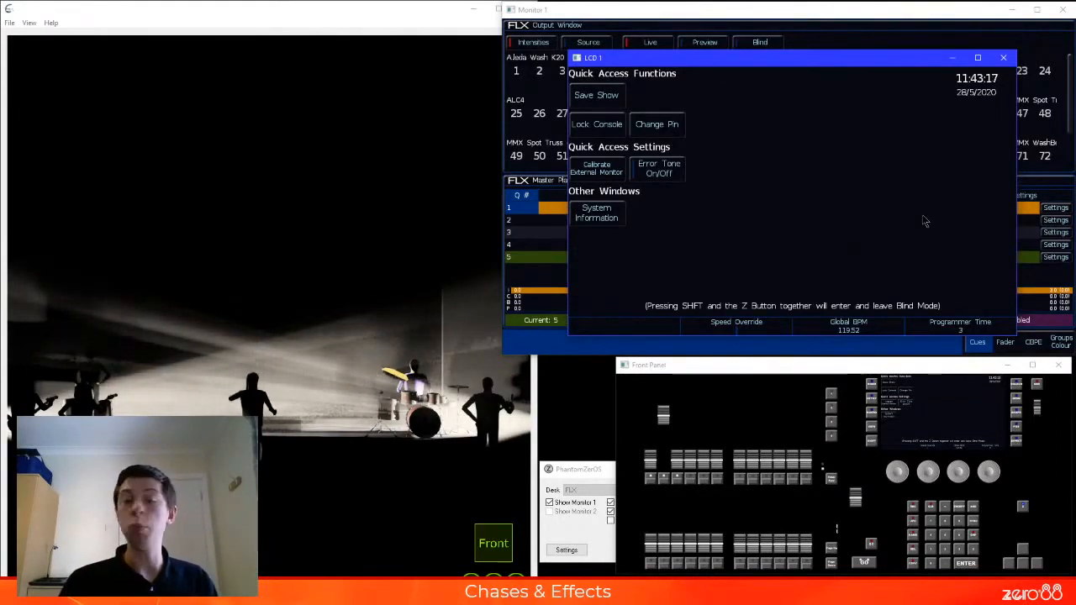
Close the LCD window, and lower playback 2 and the Master Playback to zero
{"action": "left_click", "coordinate": [1005, 58]}
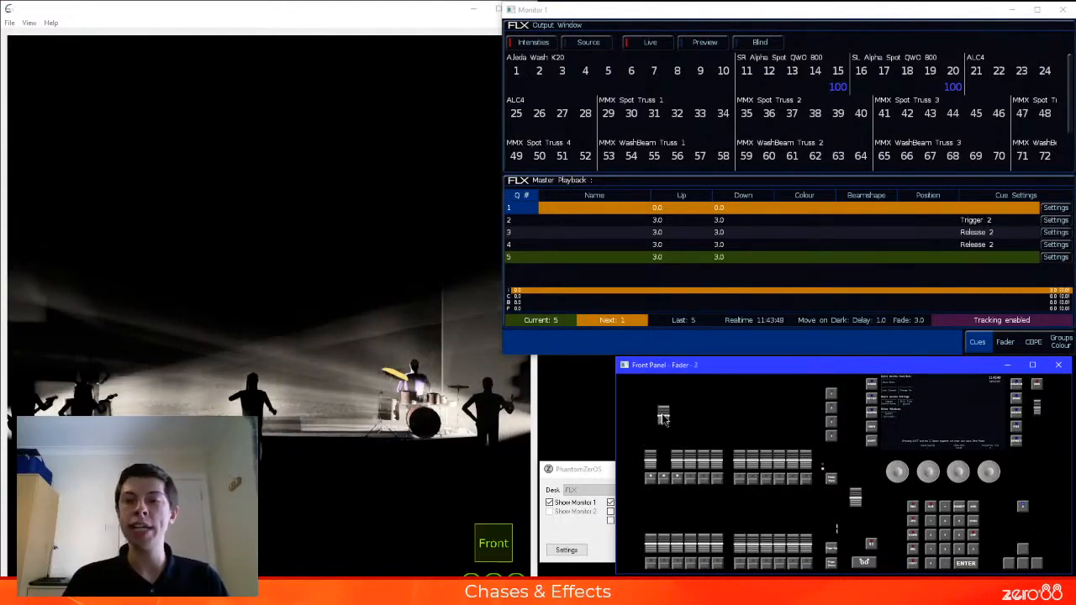
{"action": "left_click_drag", "start_coordinate": [666, 420], "coordinate": [663, 469]}
{"action": "left_click_drag", "start_coordinate": [856, 499], "coordinate": [856, 549]}
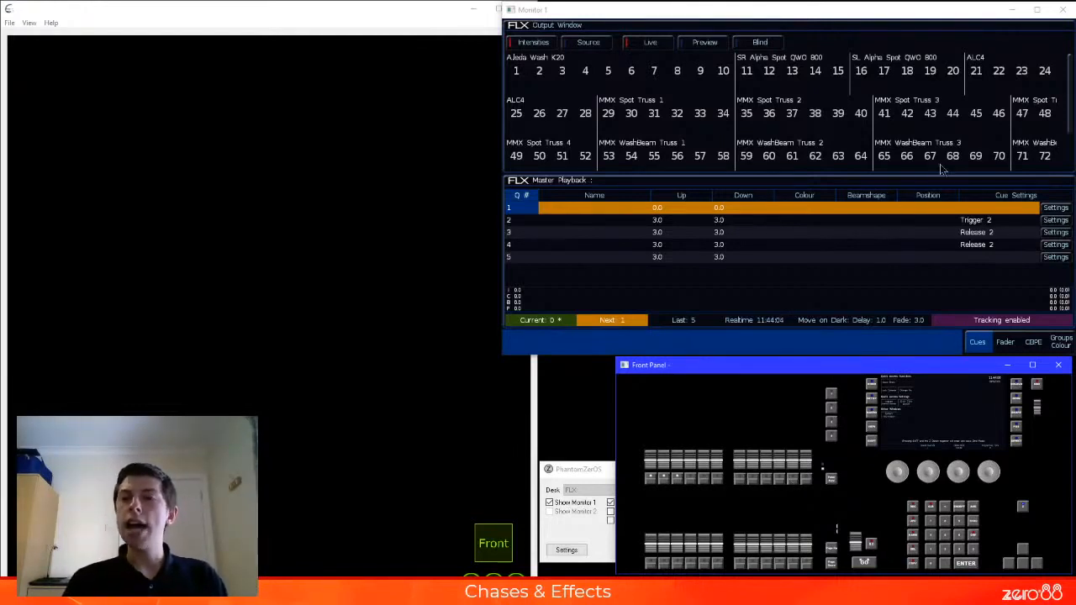
Swap the Monitor 1 window for the LCD window temporarily, and bring Monitor 1 back
{"action": "left_click", "coordinate": [1064, 11]}
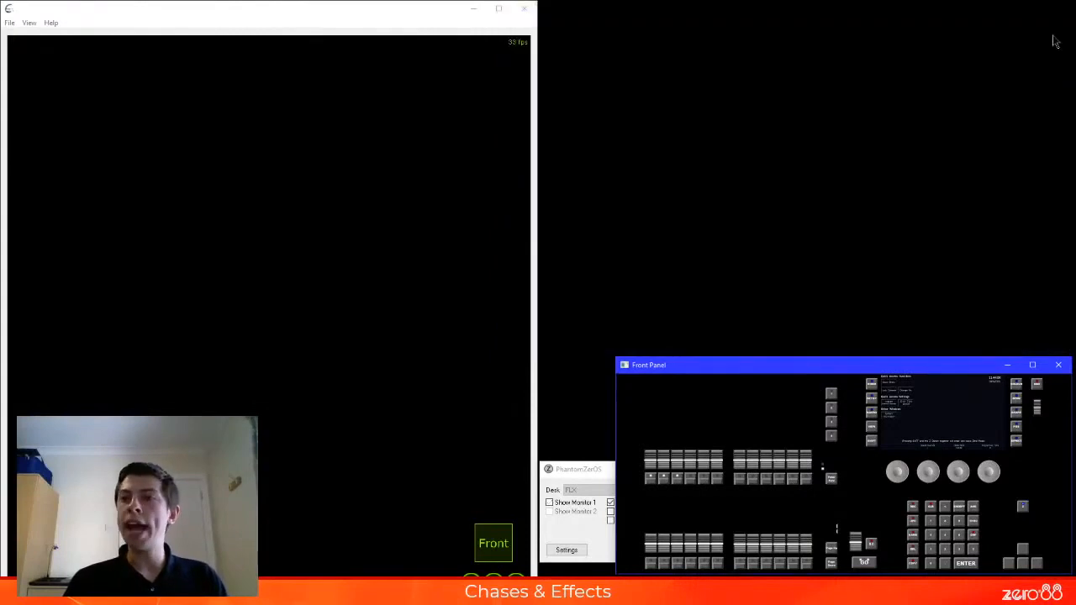
{"action": "left_click", "coordinate": [585, 471]}
{"action": "left_click", "coordinate": [612, 511]}
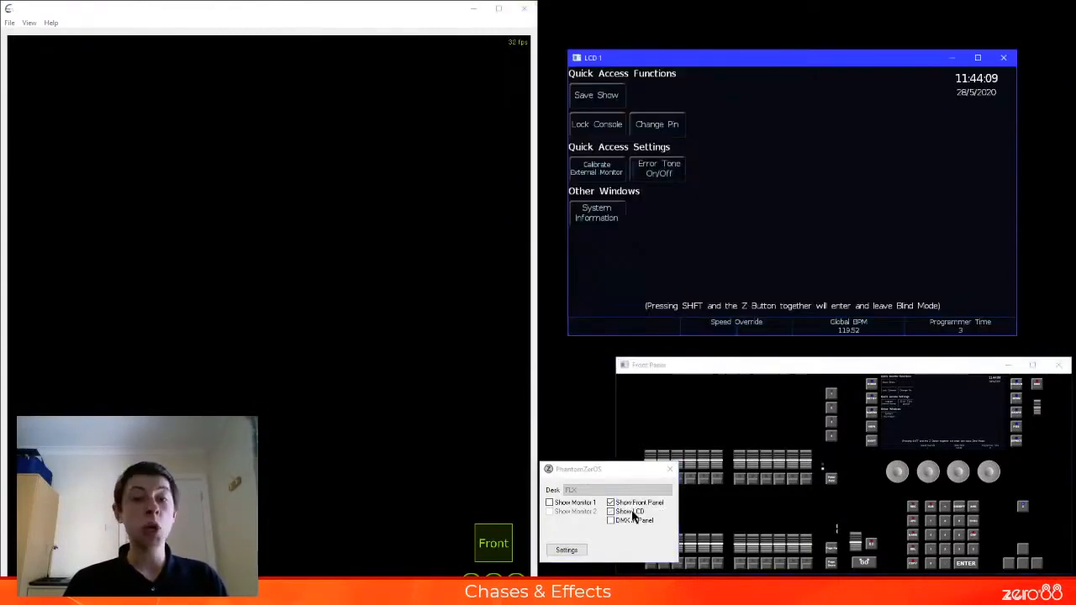
{"action": "left_click_drag", "start_coordinate": [725, 53], "coordinate": [742, 56]}
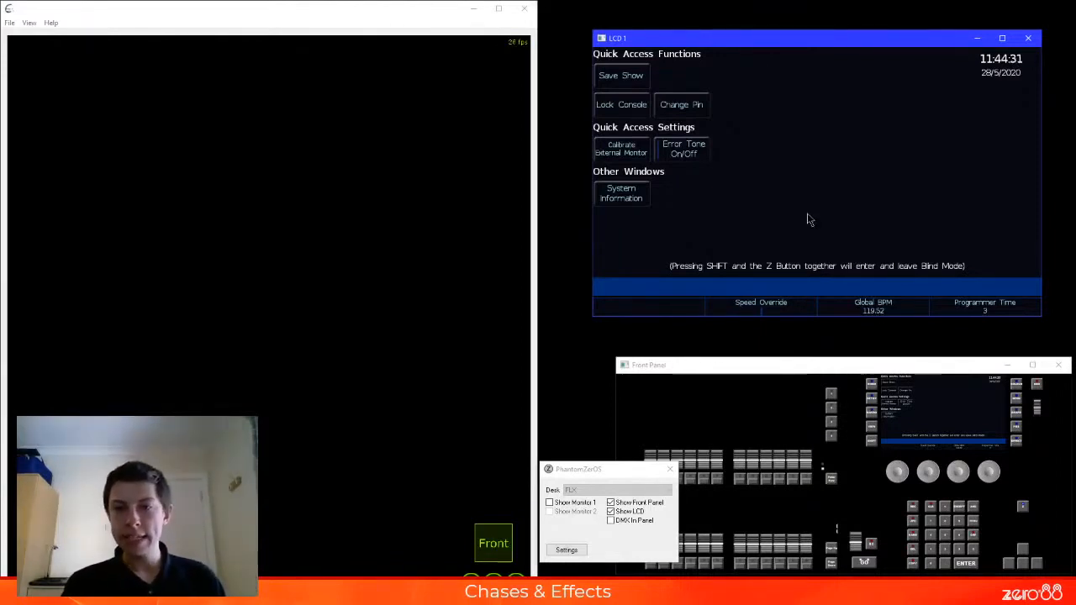
{"action": "left_click", "coordinate": [1028, 38]}
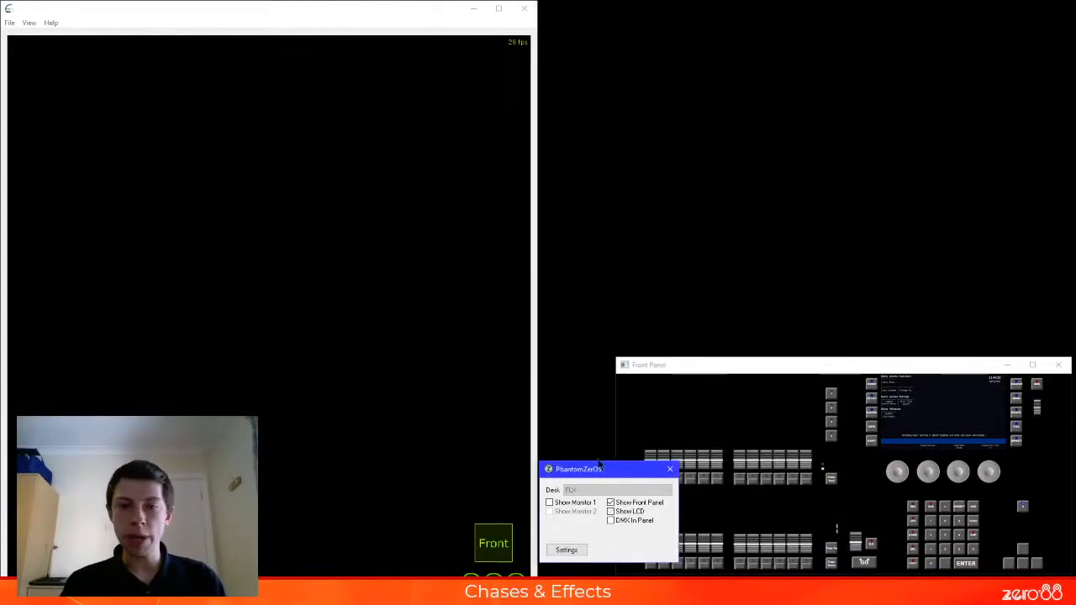
{"action": "left_click", "coordinate": [580, 504]}
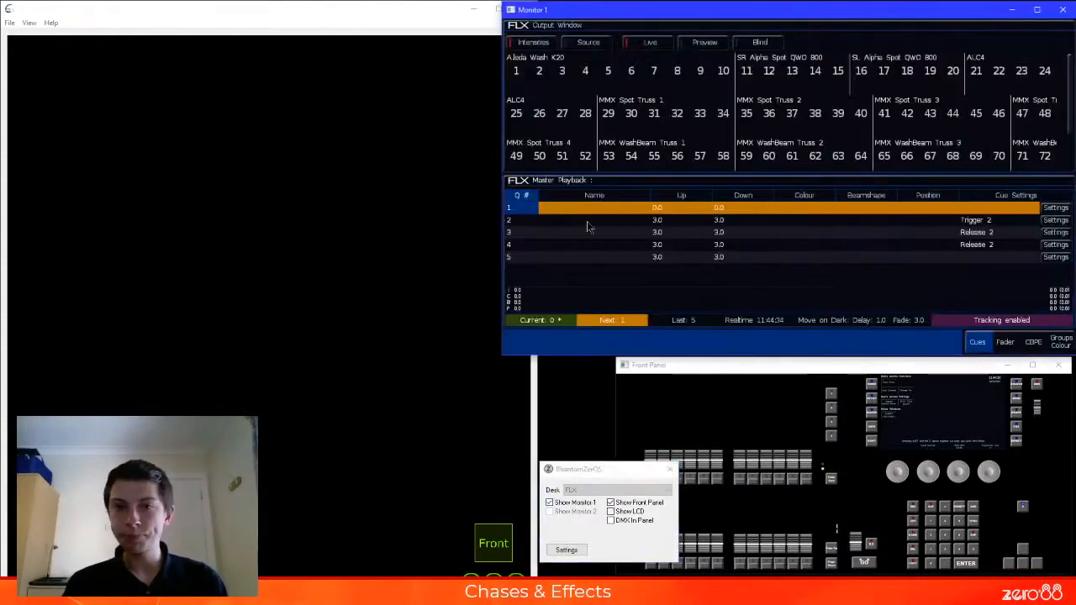
Bring the Master Playback back up, set cue 1 as the next cue, and run cues 1 and 2
{"action": "left_click", "coordinate": [535, 221]}
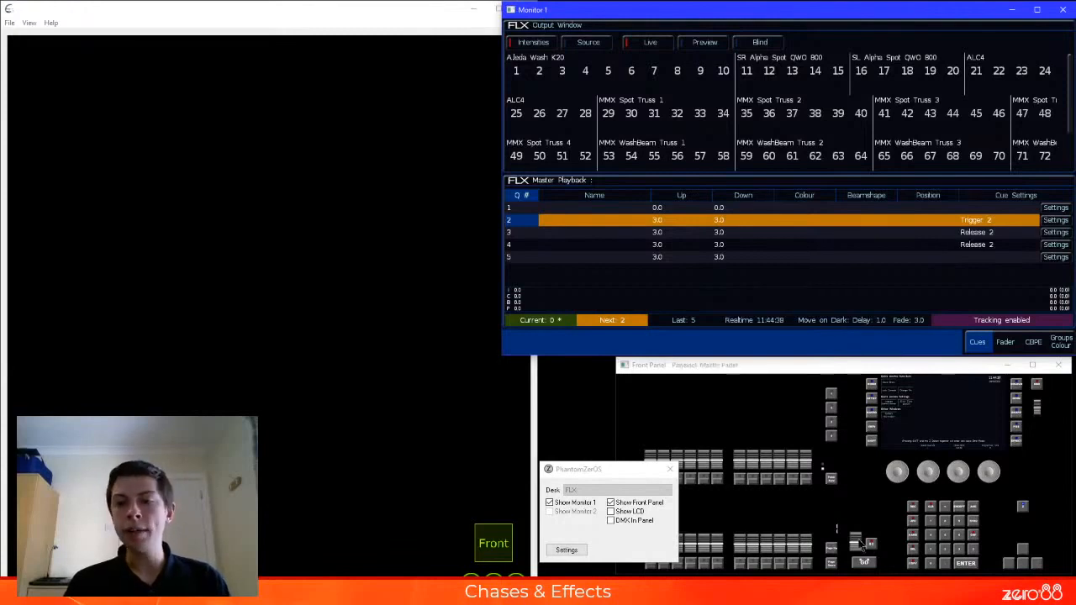
{"action": "left_click", "coordinate": [523, 211]}
{"action": "left_click", "coordinate": [864, 560]}
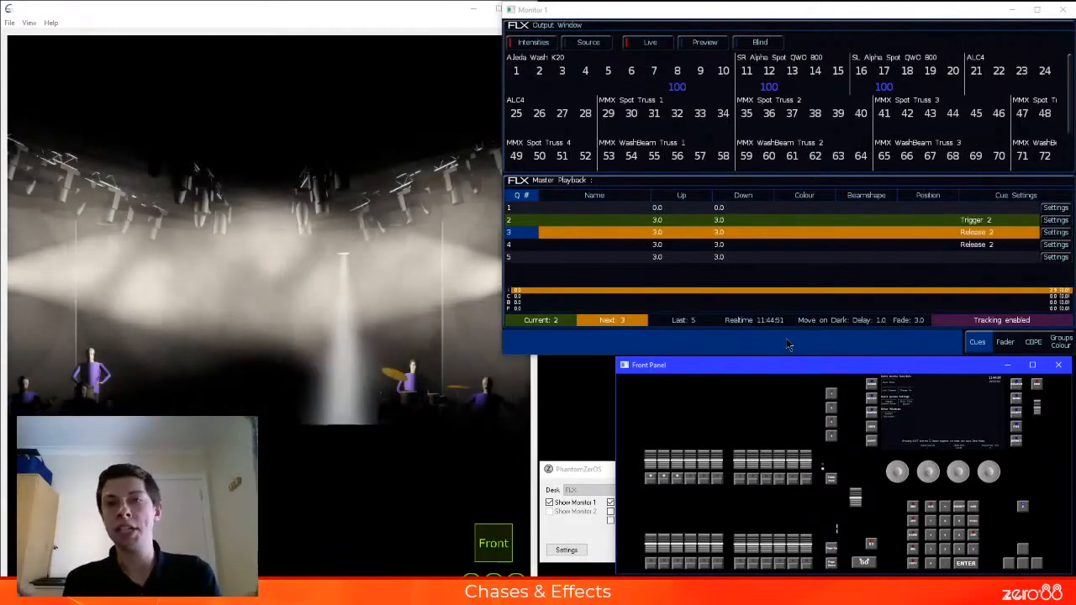
{"action": "left_click", "coordinate": [524, 212]}
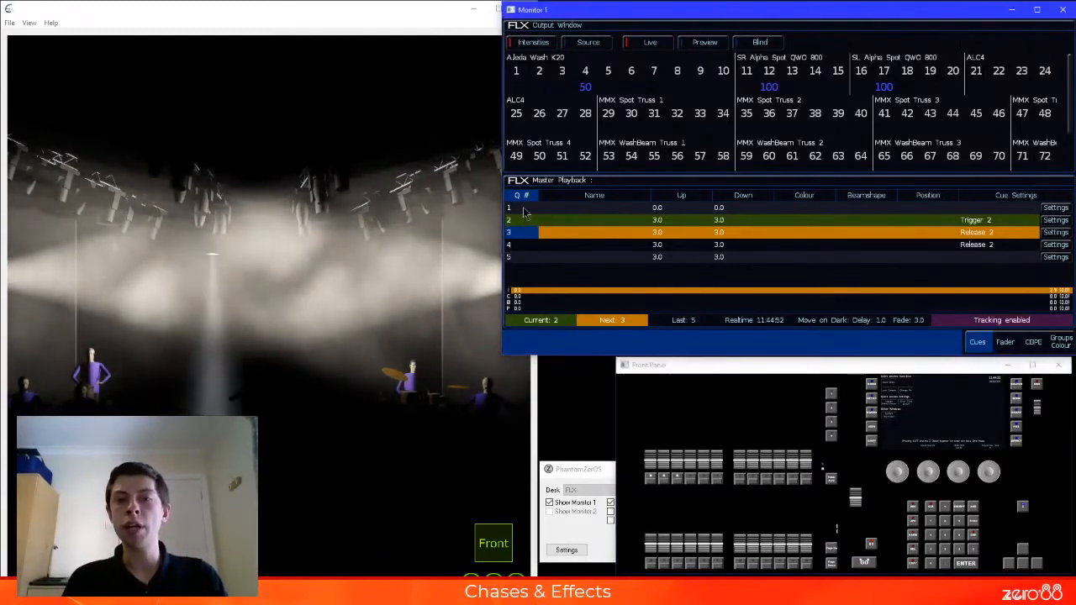
{"action": "key", "text": "space"}
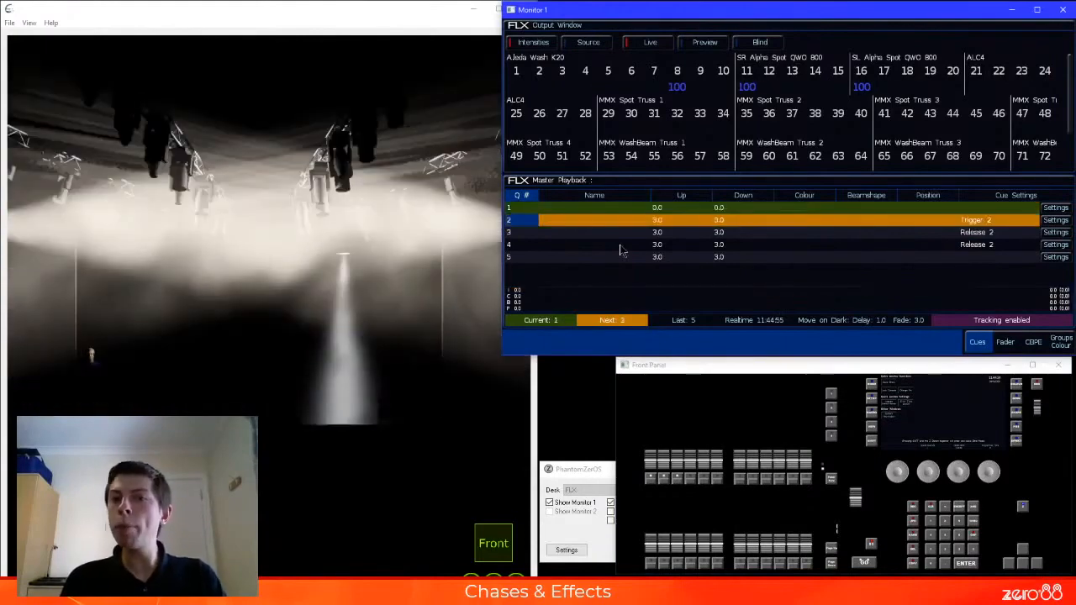
{"action": "key", "text": "space"}
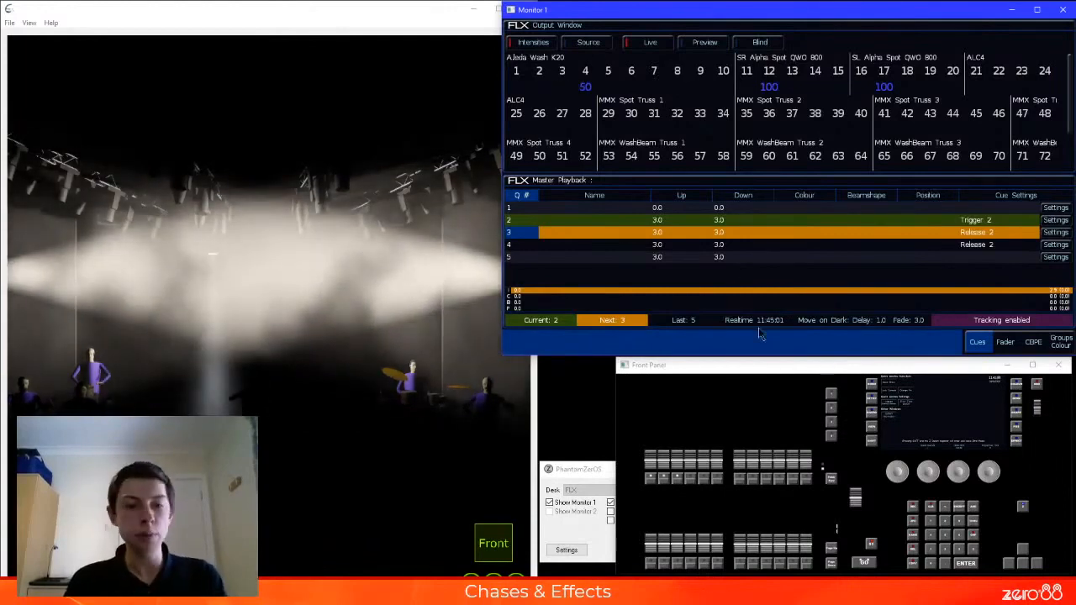
Set fixture 21 to full and update Master Playback cue 2 using the Cue Only option
{"action": "left_click", "coordinate": [860, 498]}
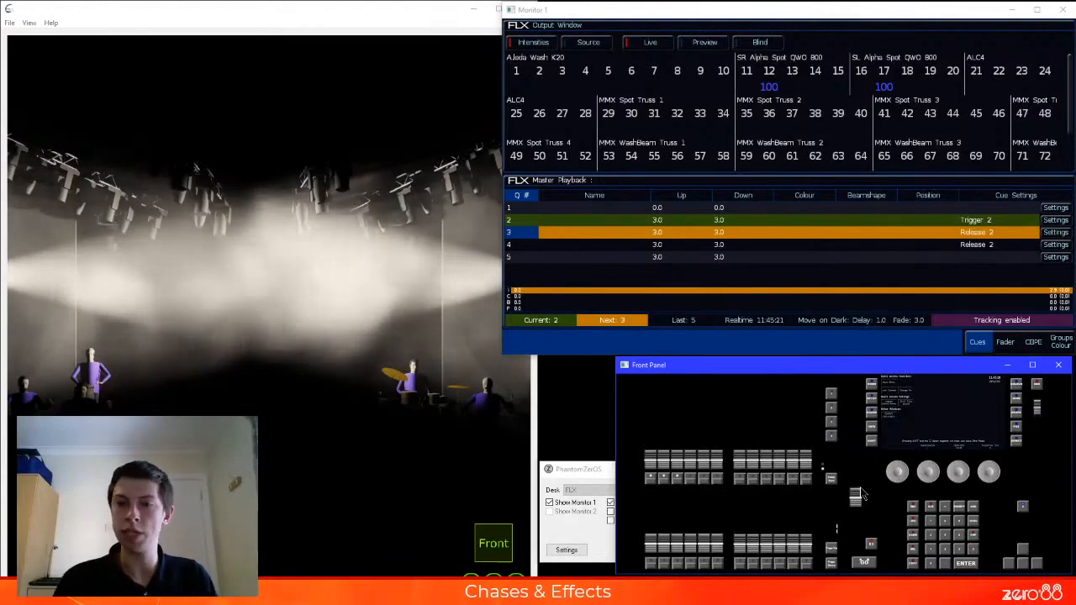
{"action": "type", "text": "21"}
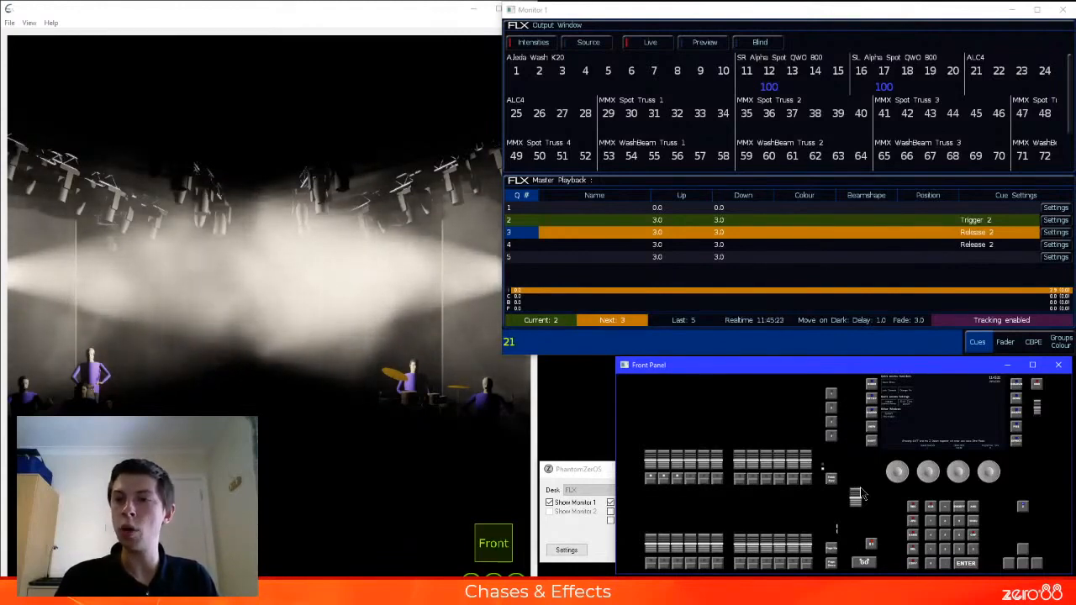
{"action": "type", "text": "@@u"}
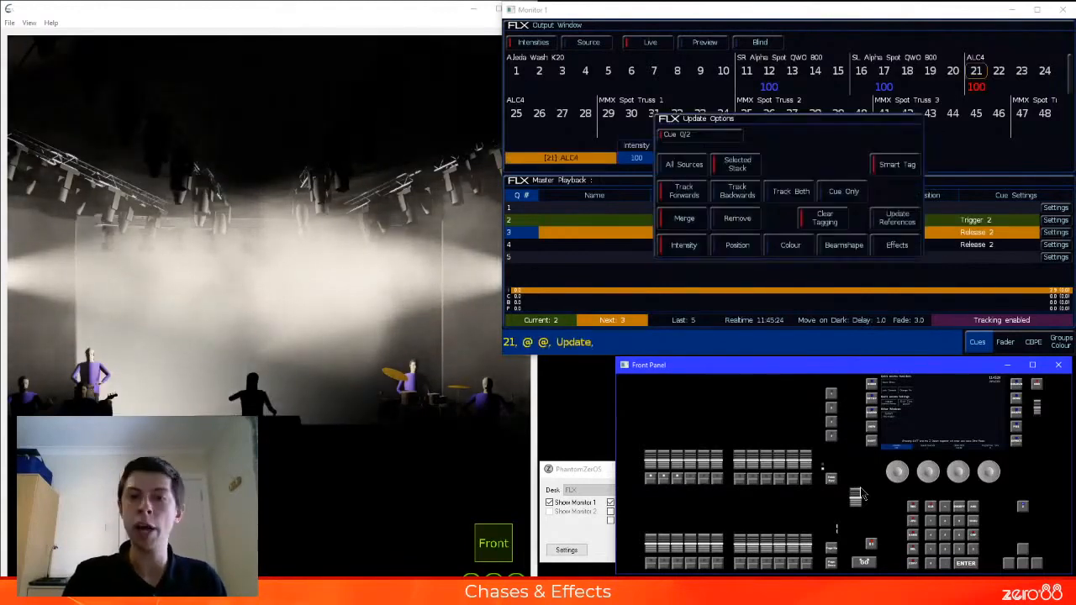
{"action": "left_click", "coordinate": [843, 192]}
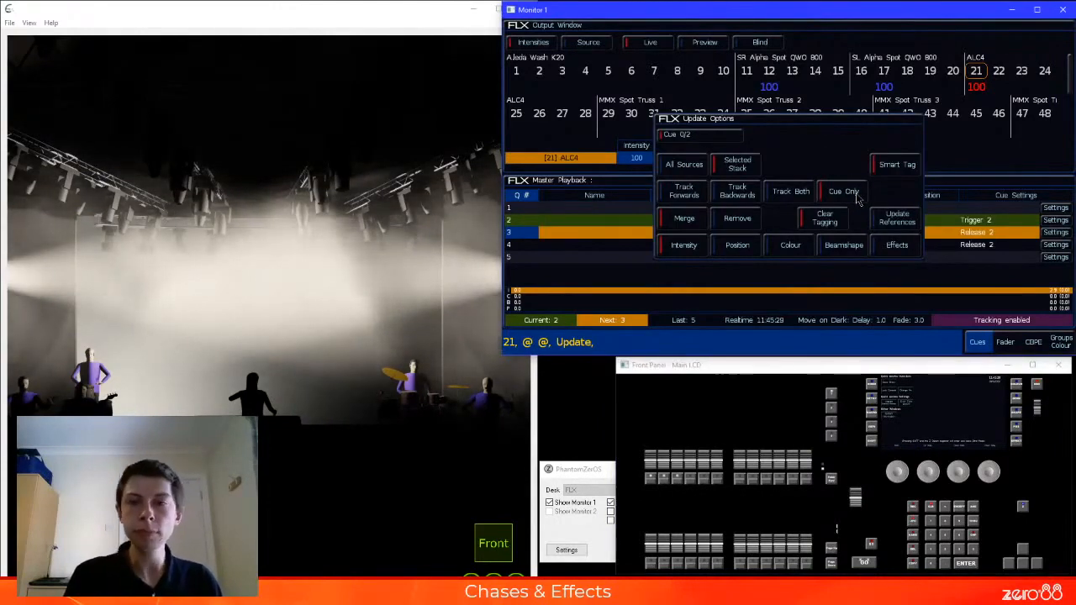
{"action": "key", "text": "Return"}
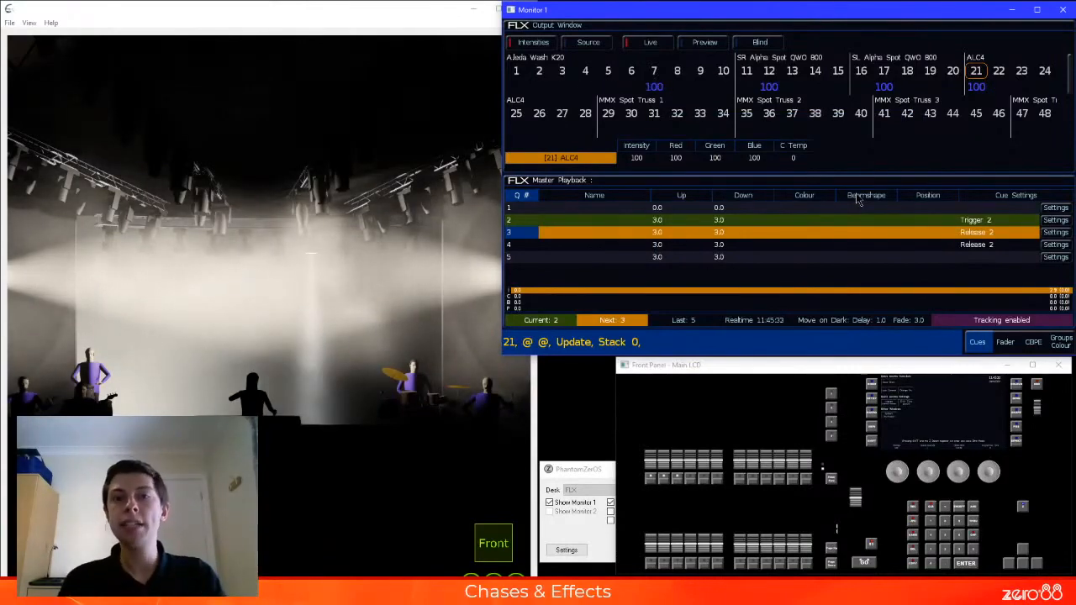
Run cues 1, 2 and 3 in sequence to test the updated cue 2 and the chase release
{"action": "left_click", "coordinate": [521, 209]}
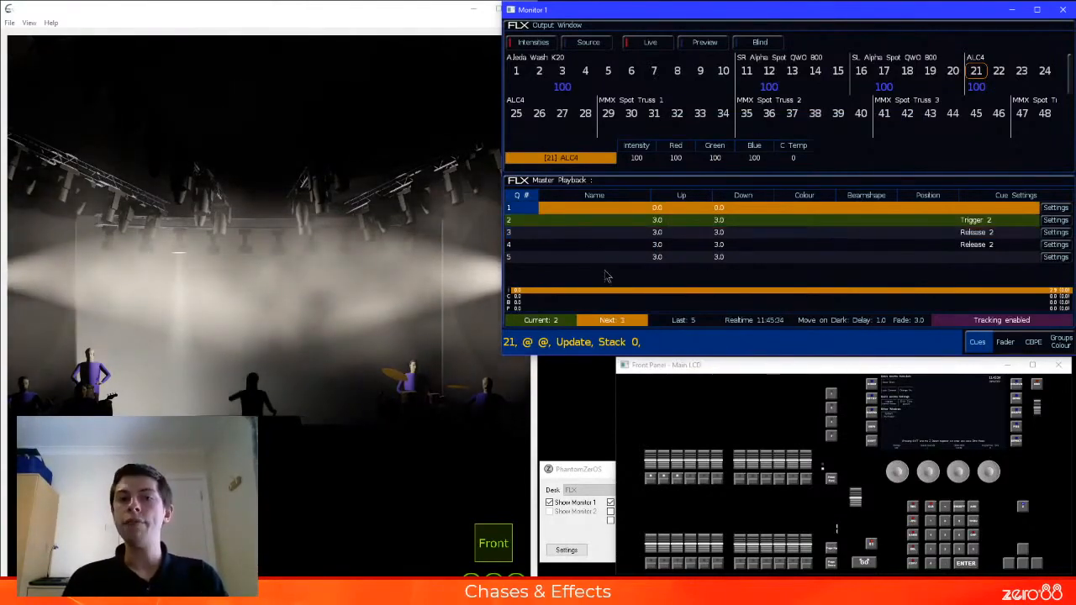
{"action": "key", "text": "space"}
{"action": "key", "text": "space"}
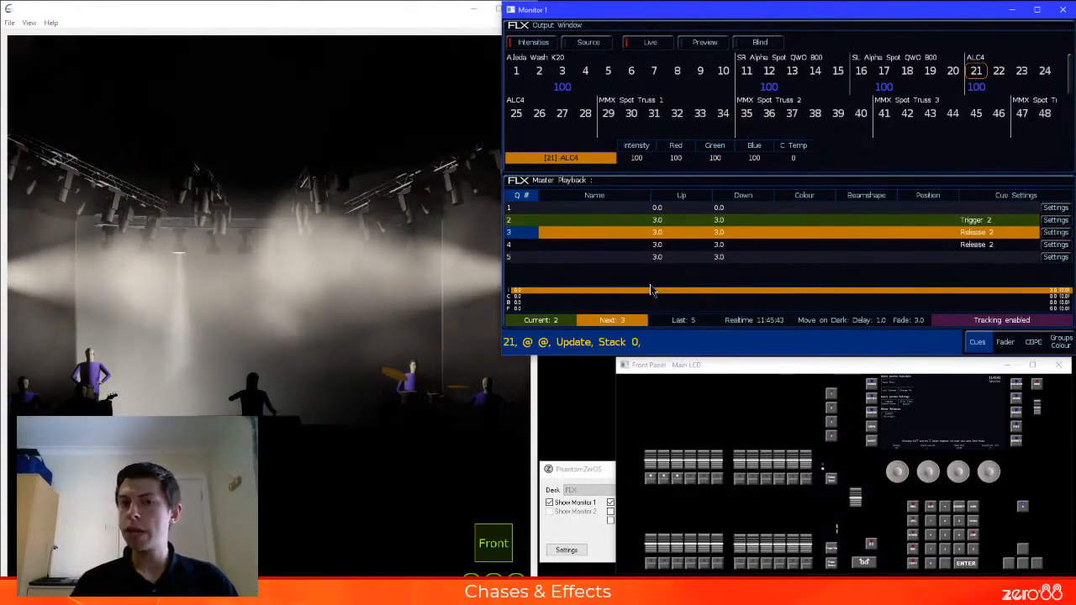
{"action": "key", "text": "space"}
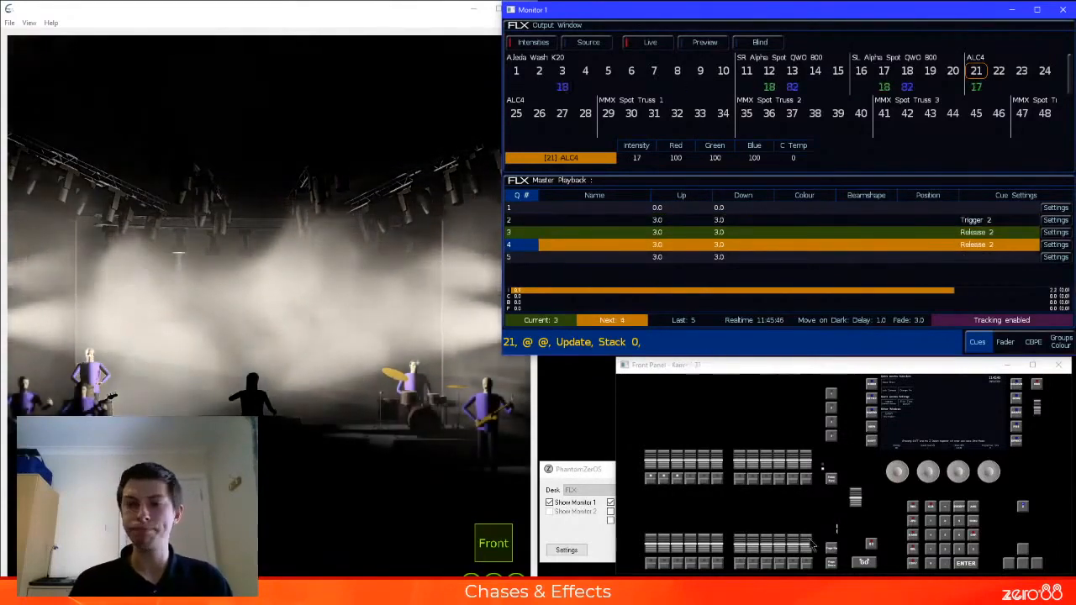
Lower the Master Playback to zero and clear the programmer
{"action": "left_click_drag", "start_coordinate": [855, 498], "coordinate": [856, 556]}
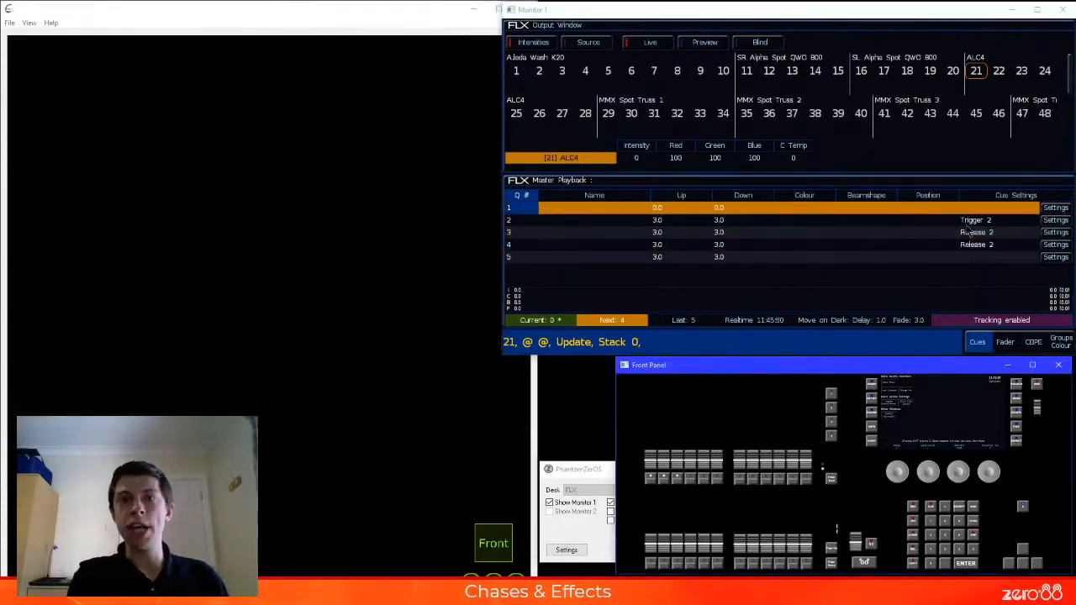
{"action": "key", "text": "BackSpace"}
{"action": "key", "text": "BackSpace"}
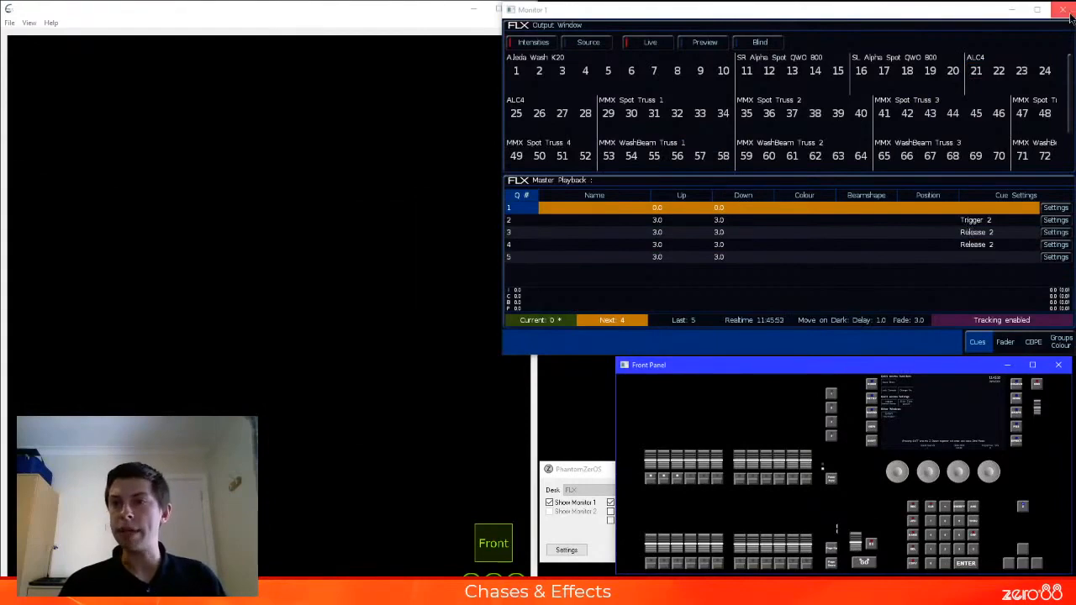
Close the Monitor 1 window, show the LCD window instead, and place it above the Front Panel
{"action": "left_click", "coordinate": [1068, 12]}
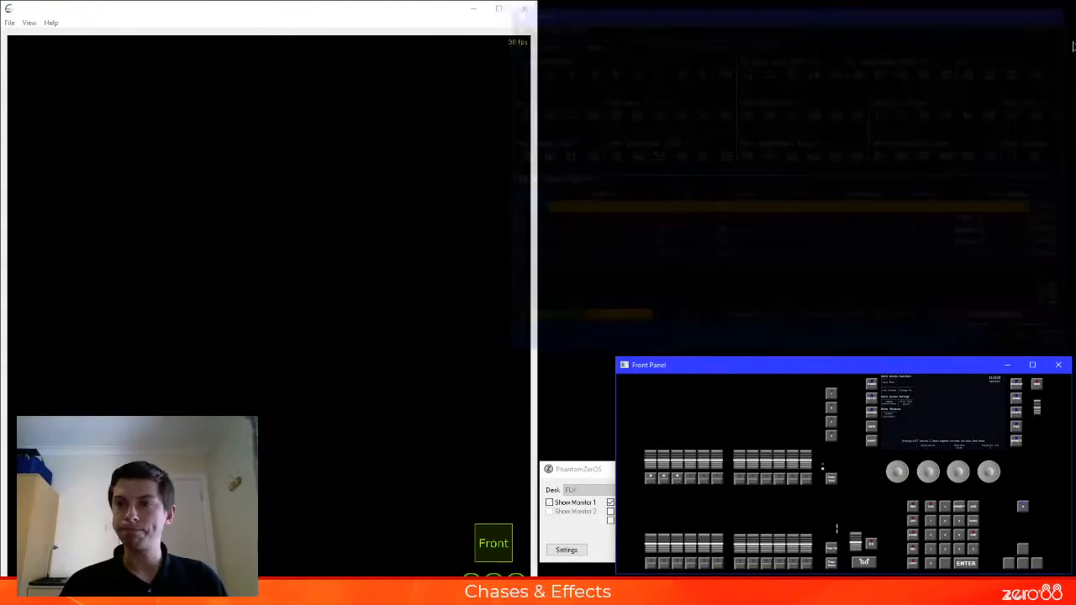
{"action": "left_click", "coordinate": [605, 507]}
{"action": "left_click", "coordinate": [611, 511]}
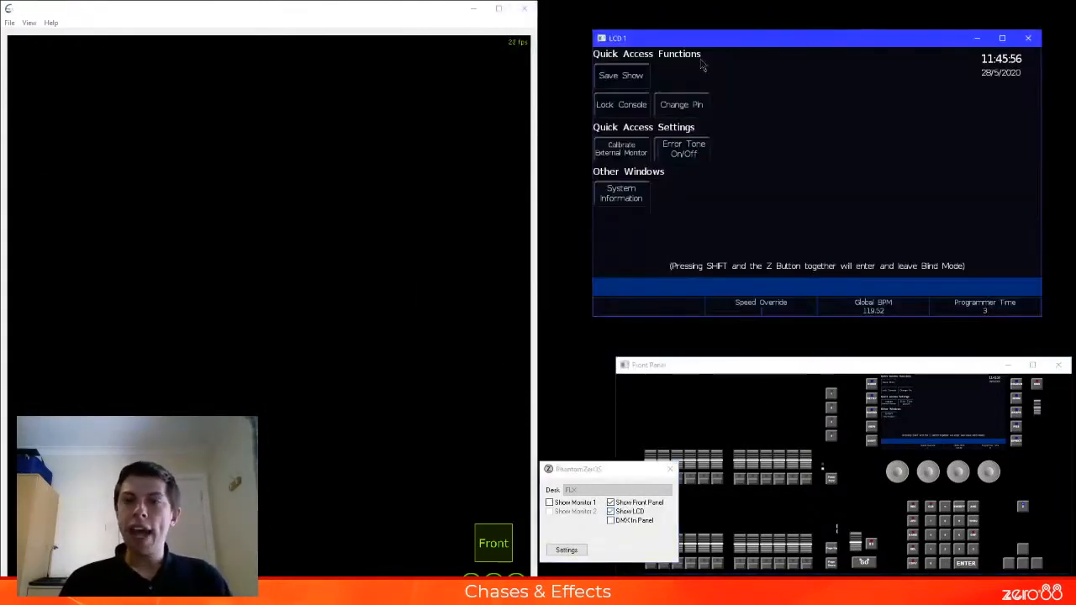
{"action": "left_click_drag", "start_coordinate": [729, 45], "coordinate": [722, 38]}
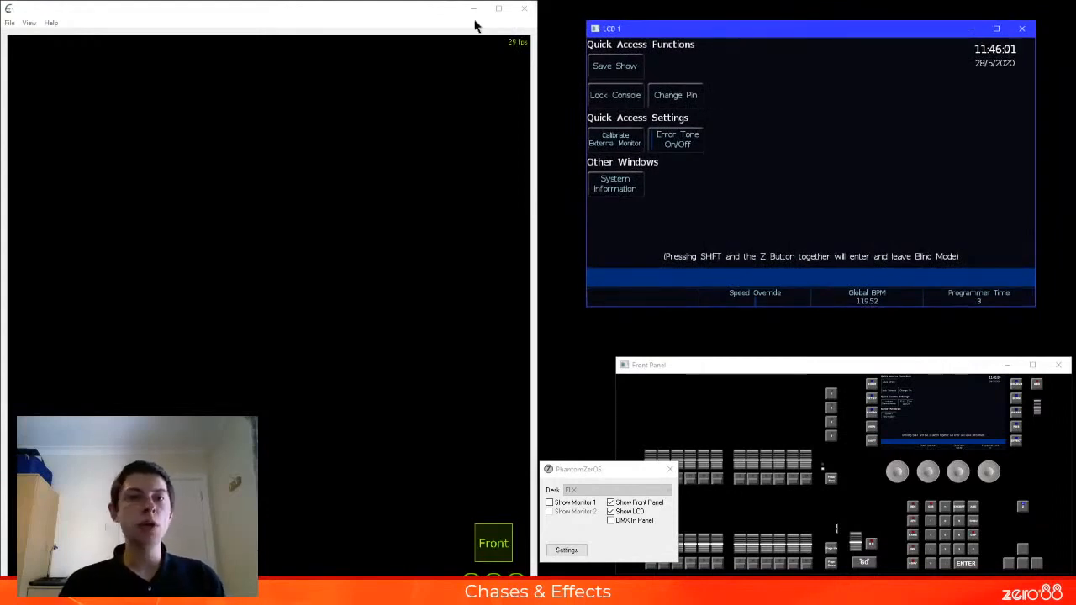
{"action": "left_click", "coordinate": [422, 17]}
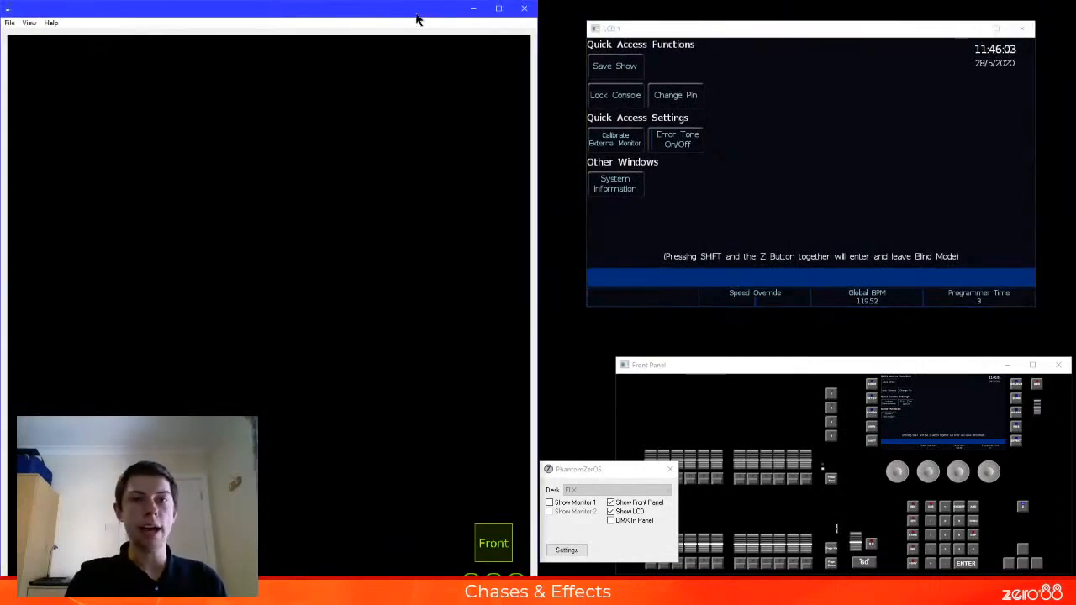
{"action": "left_click", "coordinate": [775, 31]}
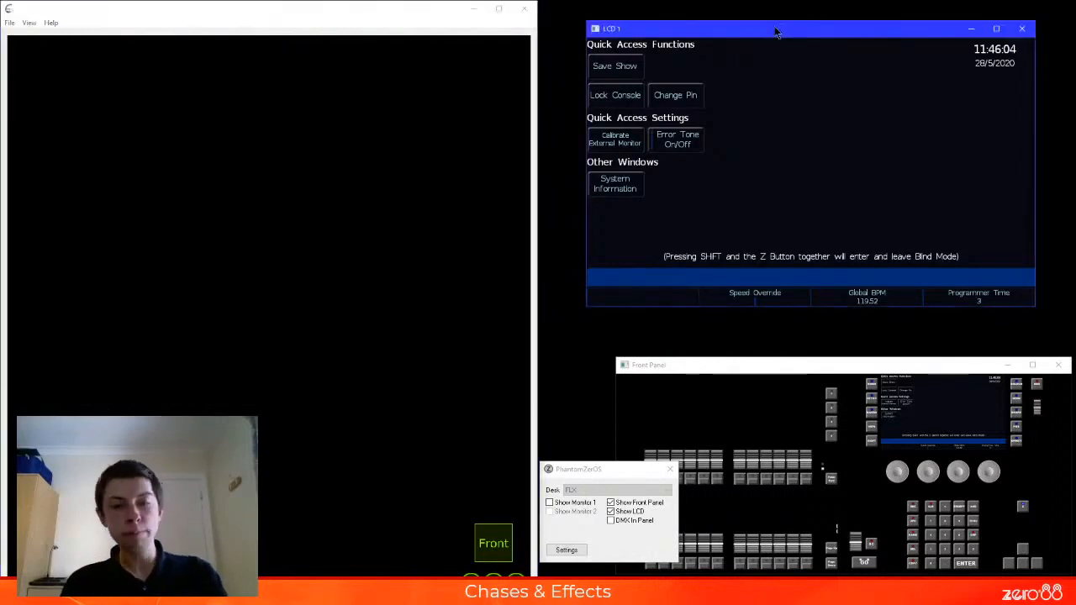
Select group 6, All - Aleda Wash K20 : Standard, from the groups and bring up the intensity of its fixtures
{"action": "key", "text": "g"}
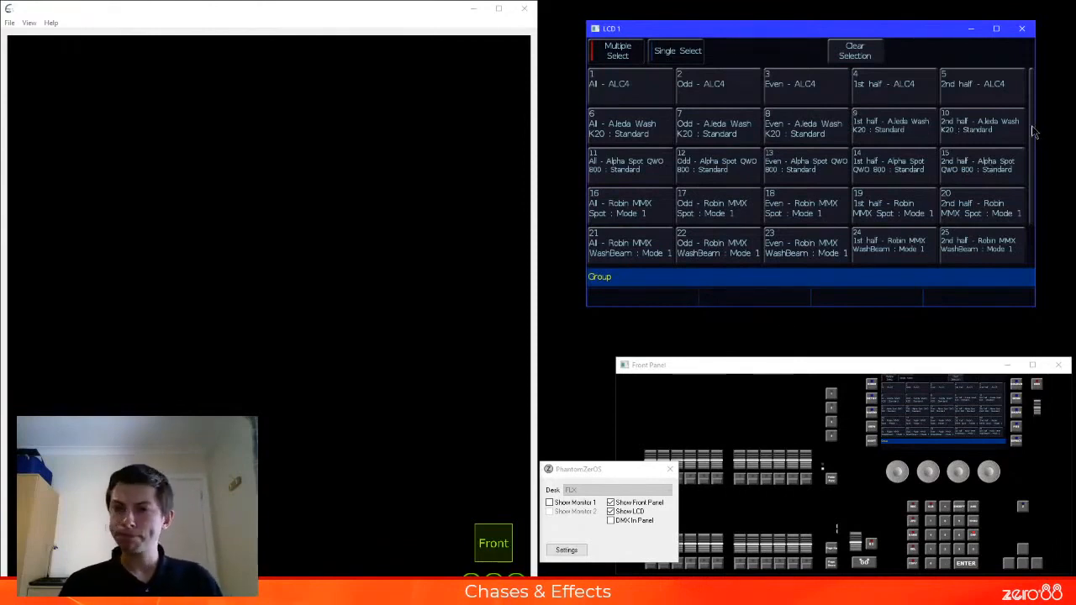
{"action": "scroll", "coordinate": [1034, 156], "scroll_direction": "down", "scroll_amount": 2}
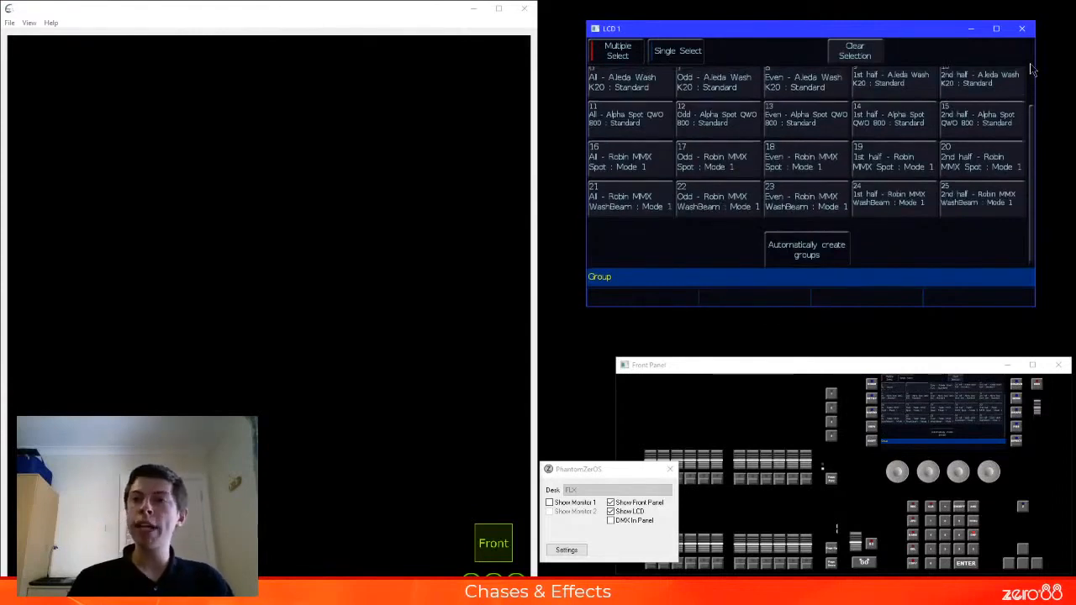
{"action": "scroll", "coordinate": [1033, 71], "scroll_direction": "up", "scroll_amount": 2}
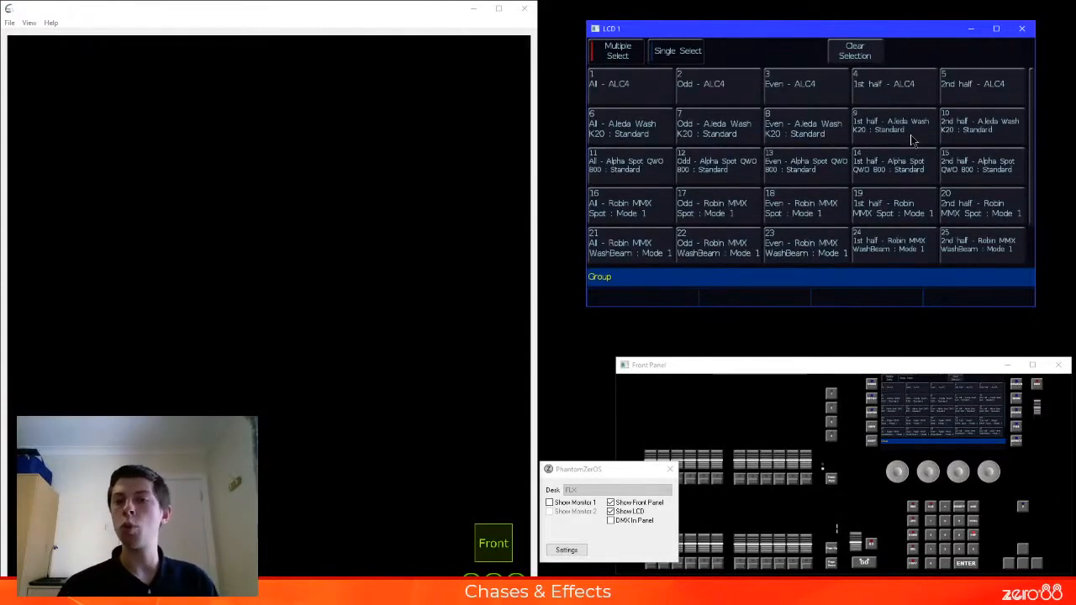
{"action": "left_click", "coordinate": [829, 361]}
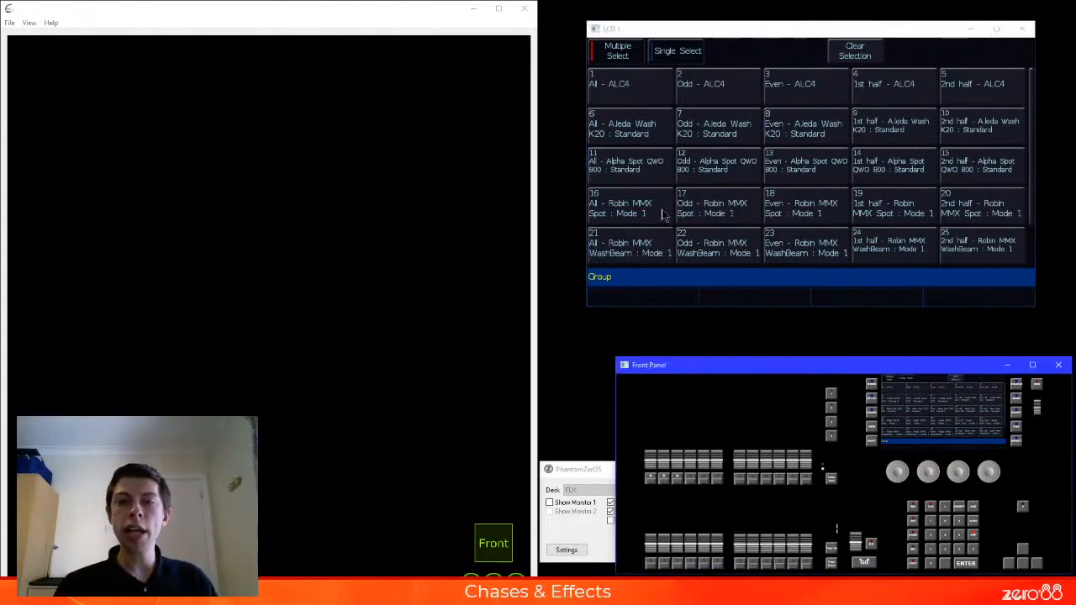
{"action": "left_click", "coordinate": [626, 126]}
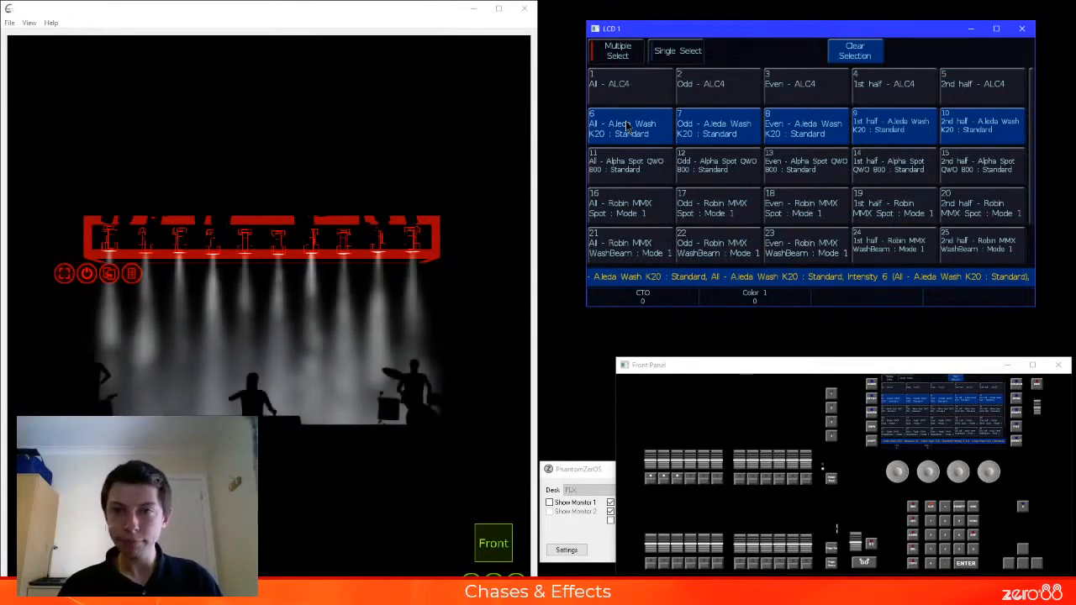
{"action": "key", "text": "BackSpace"}
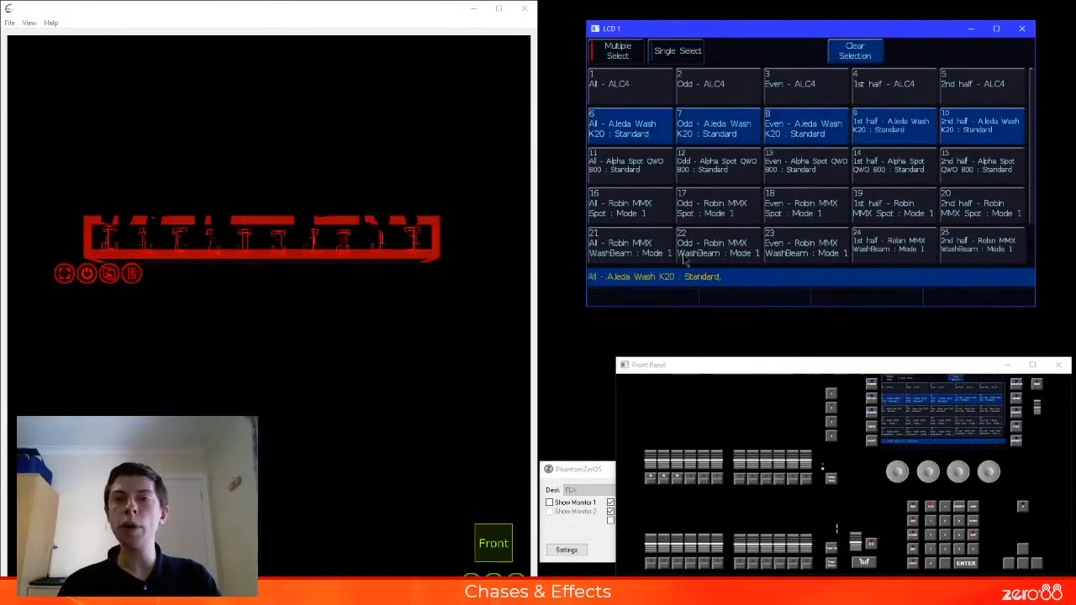
{"action": "left_click", "coordinate": [644, 138]}
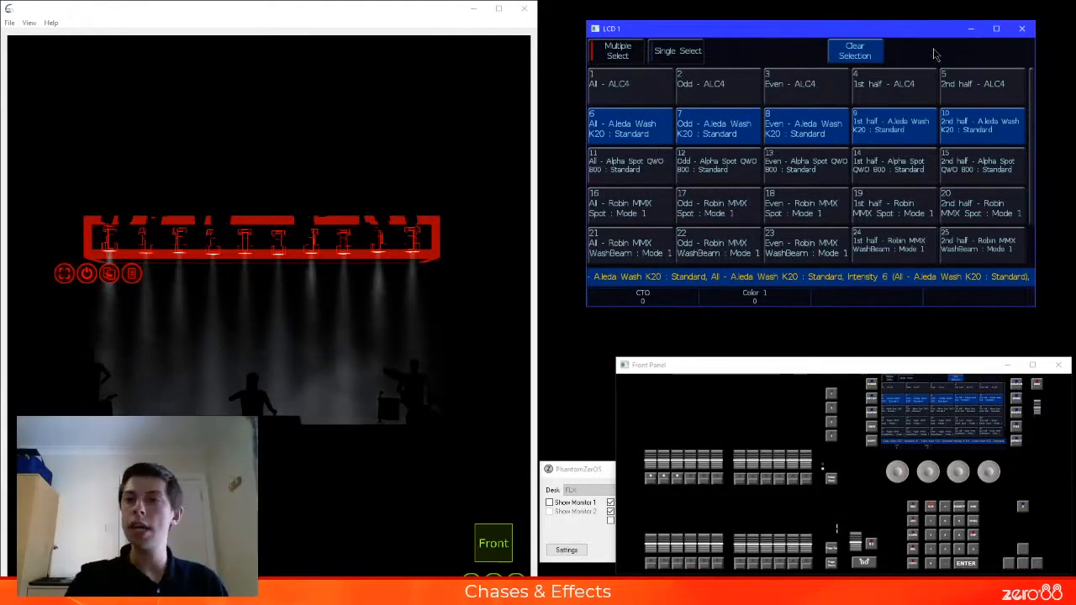
Automatically recreate the effect palettes and look through the new set of intensity, position, colour and beamshape effects
{"action": "key", "text": "e"}
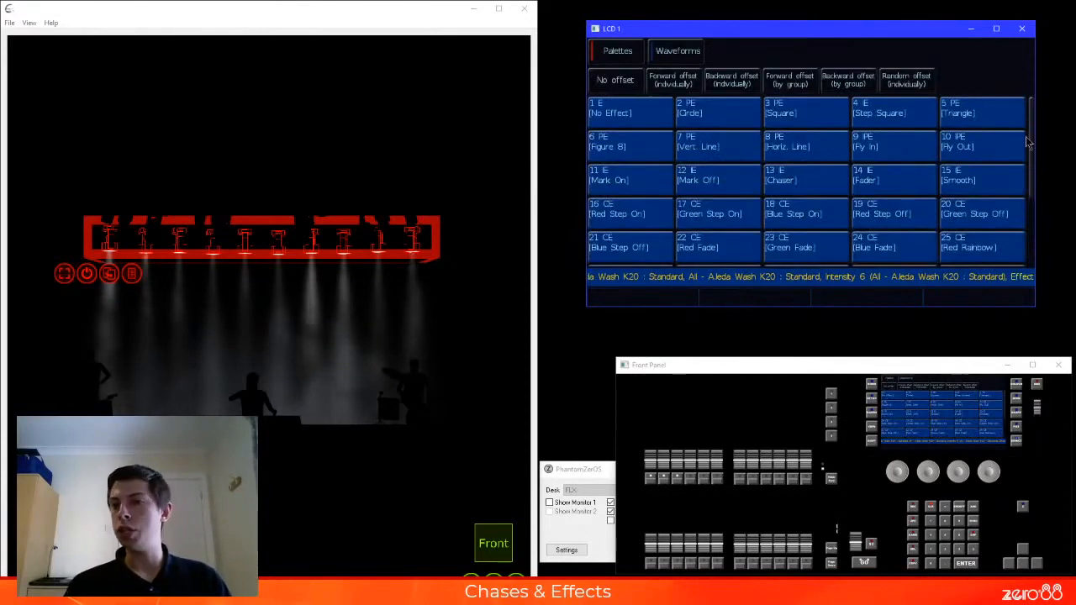
{"action": "left_click_drag", "start_coordinate": [1034, 134], "coordinate": [1040, 218]}
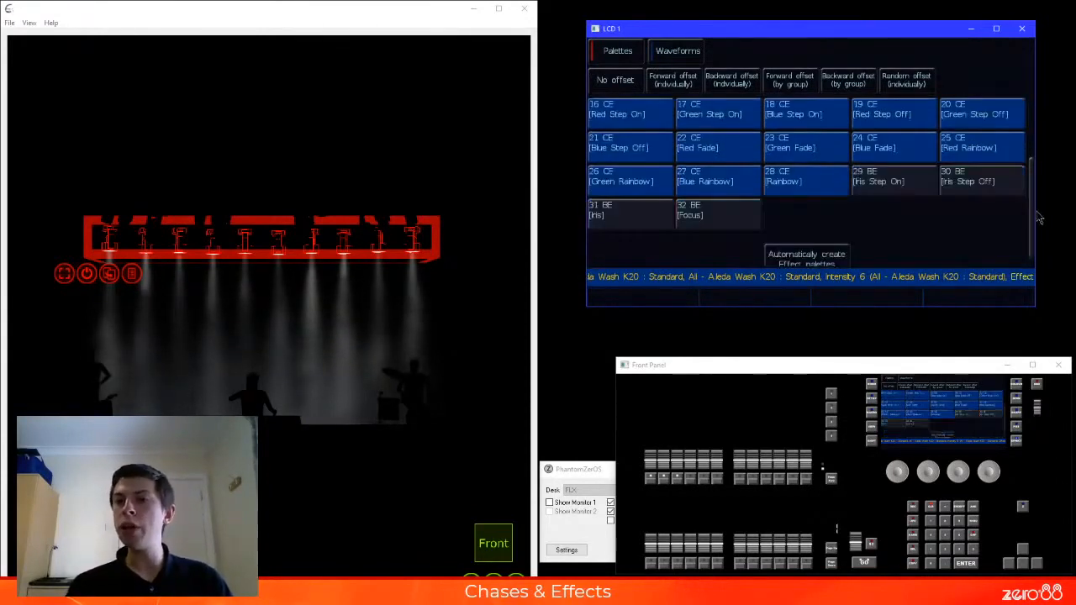
{"action": "left_click", "coordinate": [818, 254]}
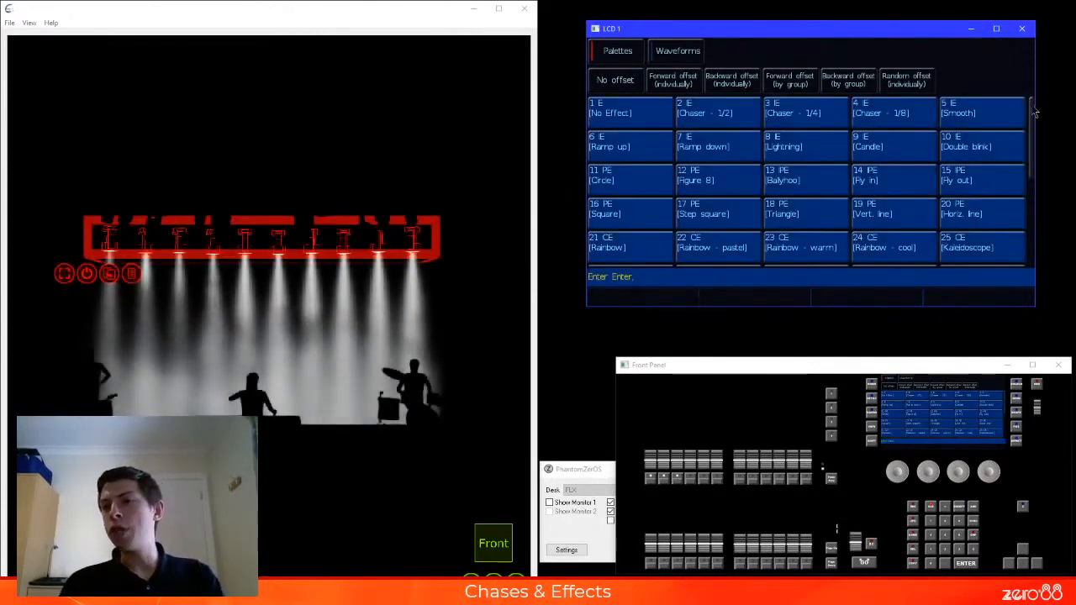
{"action": "left_click_drag", "start_coordinate": [1032, 112], "coordinate": [1034, 228]}
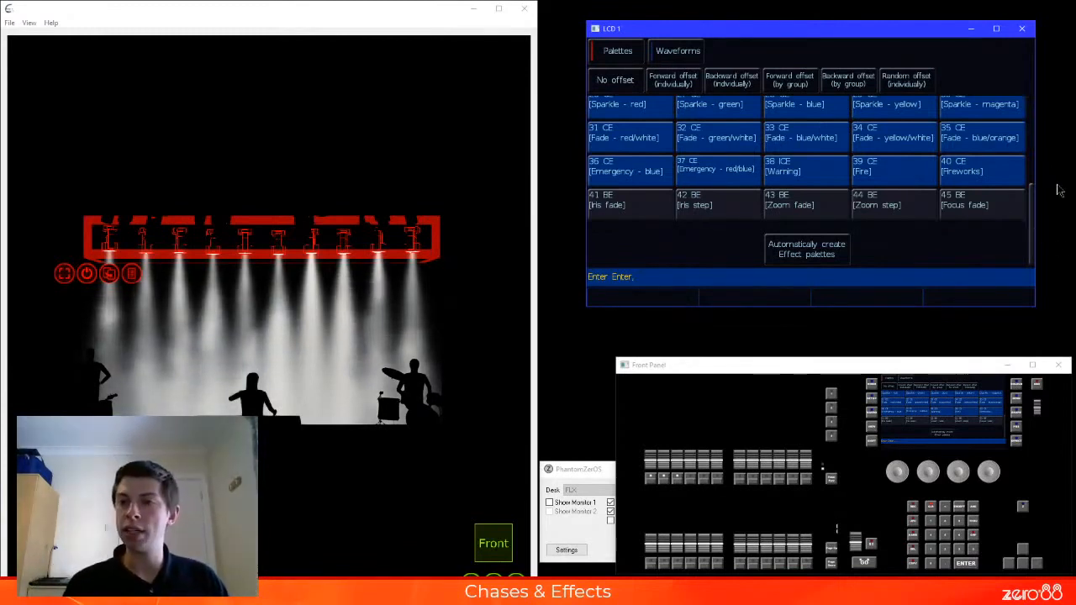
{"action": "left_click_drag", "start_coordinate": [1034, 217], "coordinate": [1031, 290]}
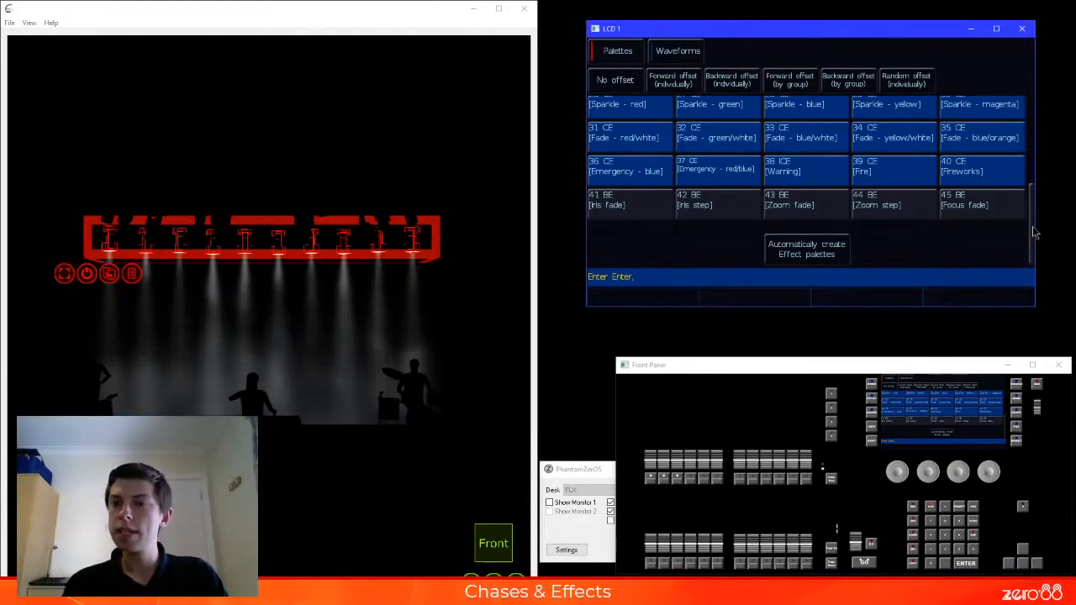
{"action": "left_click_drag", "start_coordinate": [1034, 240], "coordinate": [1034, 109]}
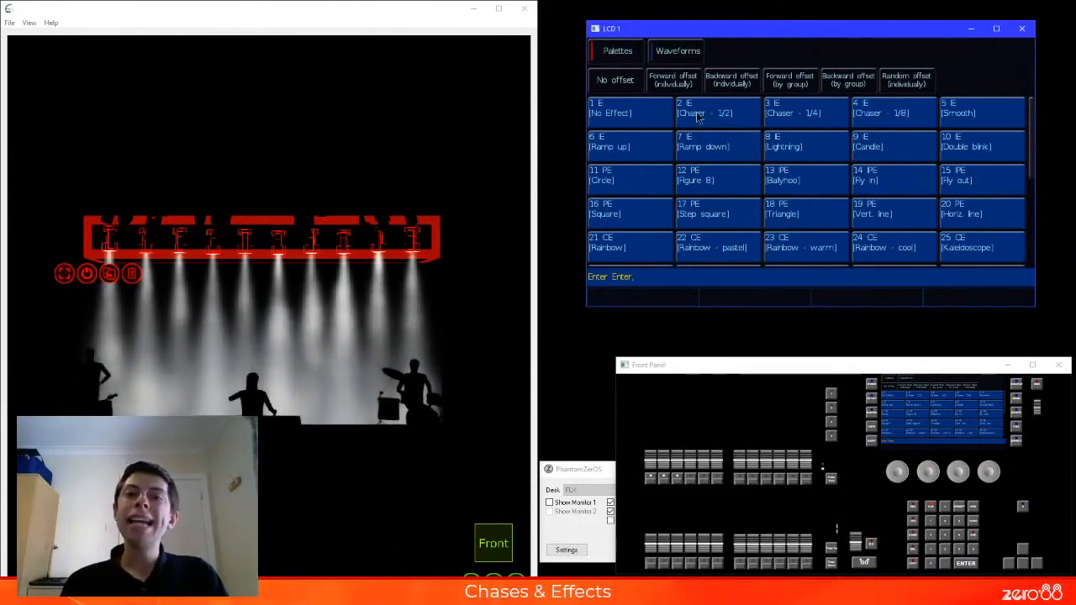
Try No Effect and the Chaser - 1/8, Chaser - 1/2 and Chaser - 1/4 palettes on the Aleda Wash fixtures, ending on Chaser - 1/8
{"action": "left_click", "coordinate": [651, 113]}
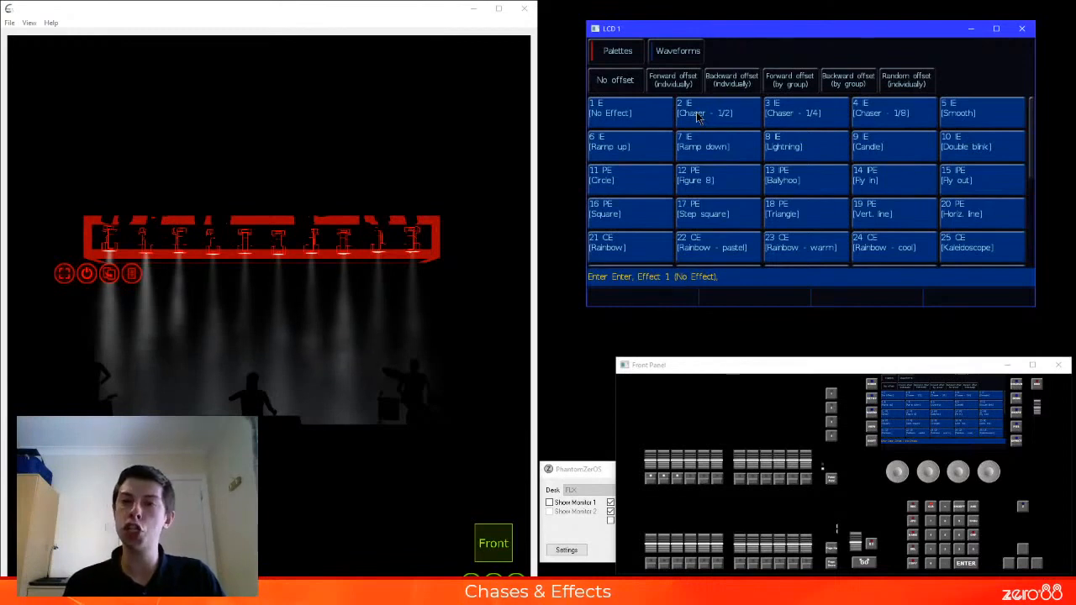
{"action": "left_click", "coordinate": [894, 118]}
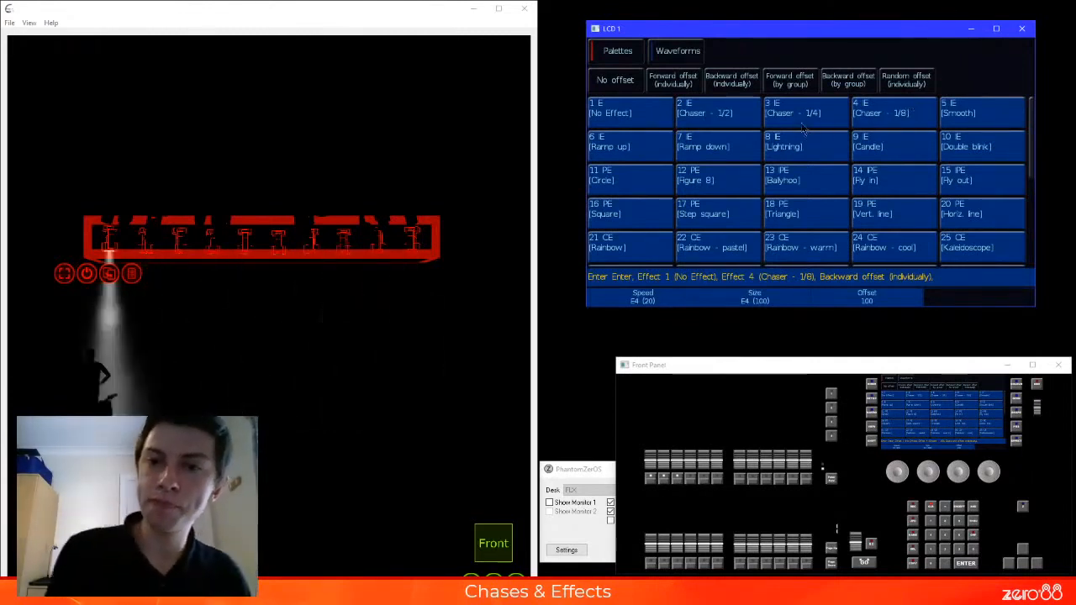
{"action": "left_click", "coordinate": [720, 124]}
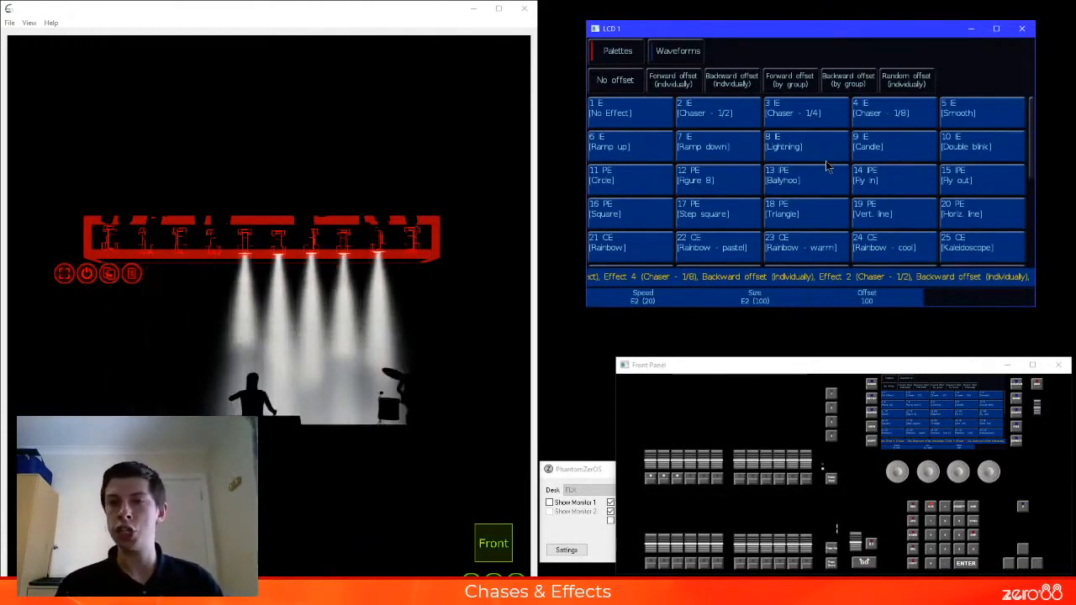
{"action": "left_click", "coordinate": [828, 124]}
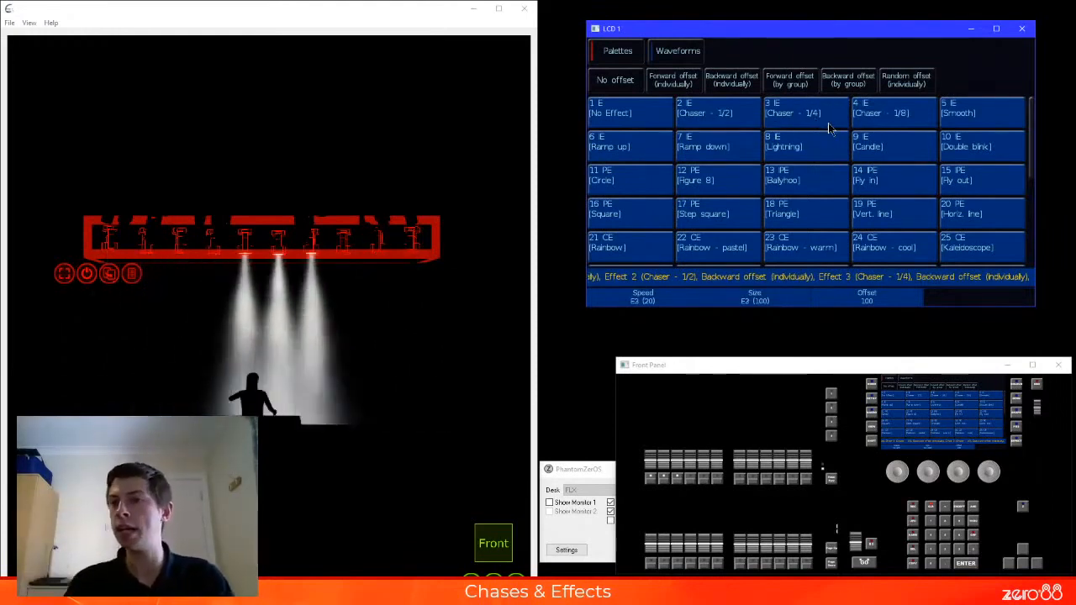
{"action": "left_click", "coordinate": [880, 122]}
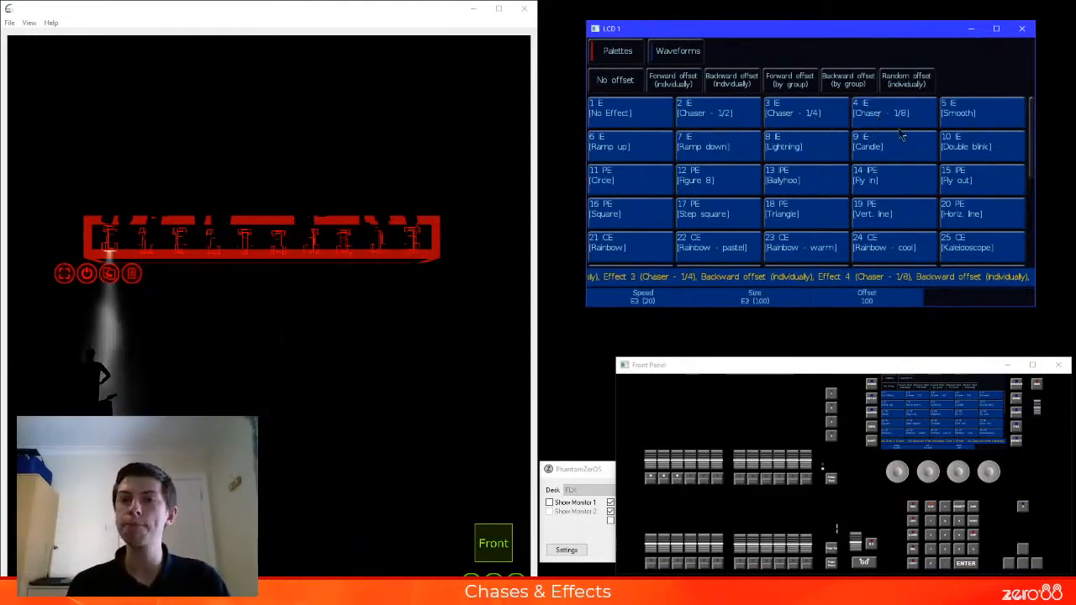
Try the Smooth, Ramp up and Candle intensity effects on the Aleda Wash fixtures
{"action": "left_click", "coordinate": [990, 126]}
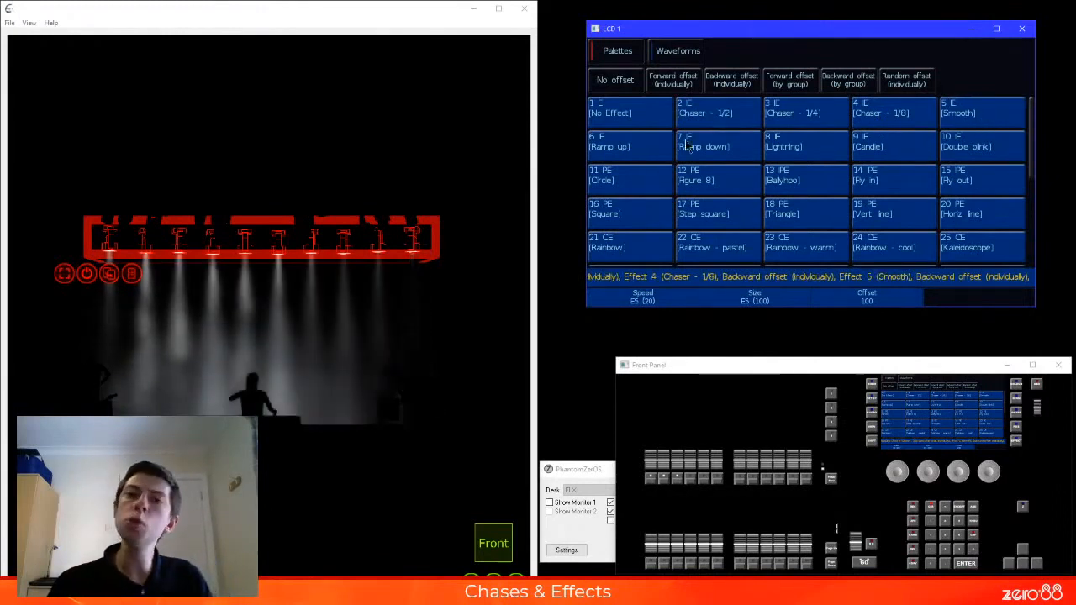
{"action": "left_click", "coordinate": [661, 151]}
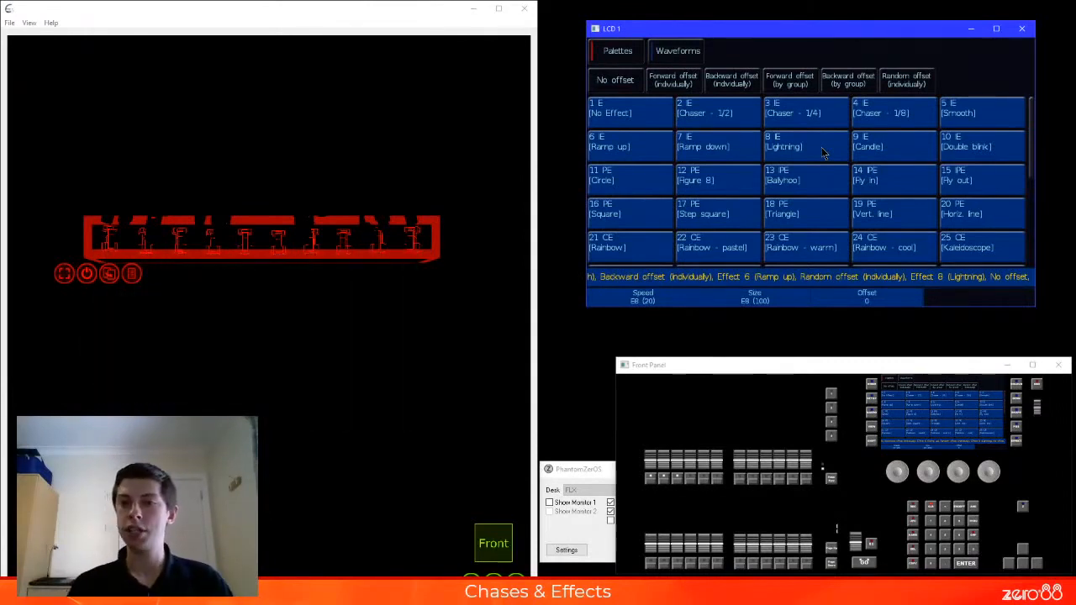
{"action": "left_click", "coordinate": [905, 150]}
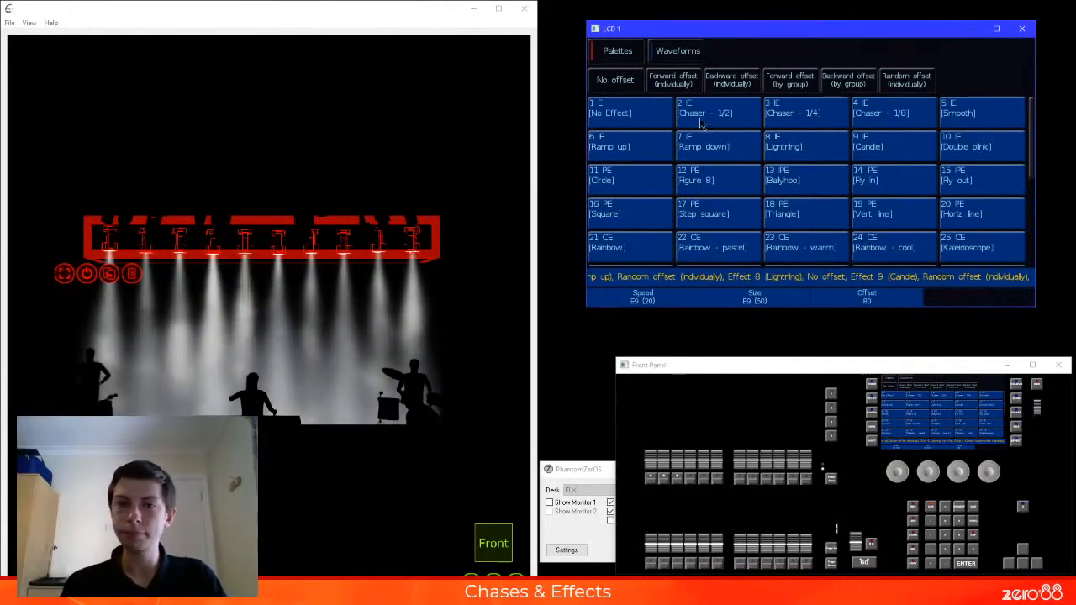
Clear the running effect with No Effect, apply Chaser - 1/8, and enlarge the Front Panel window
{"action": "left_click", "coordinate": [645, 117]}
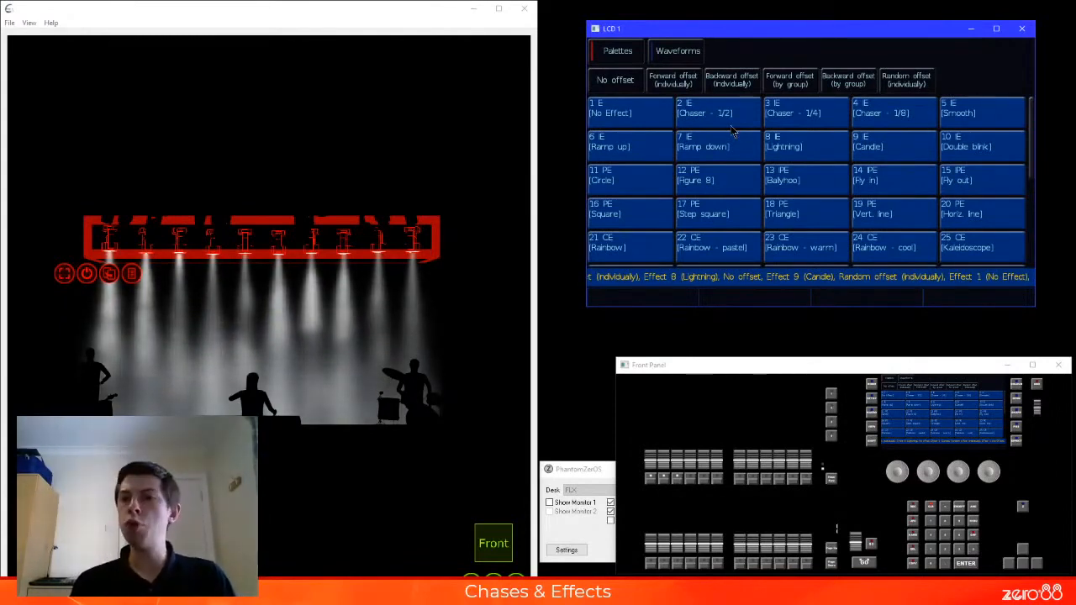
{"action": "left_click", "coordinate": [908, 118]}
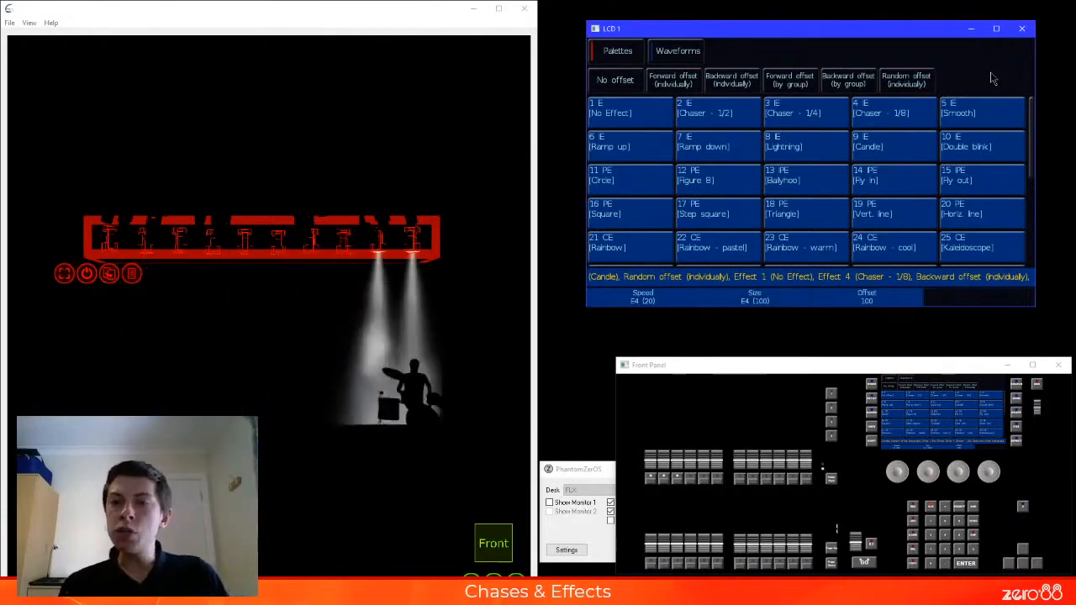
{"action": "left_click", "coordinate": [883, 373]}
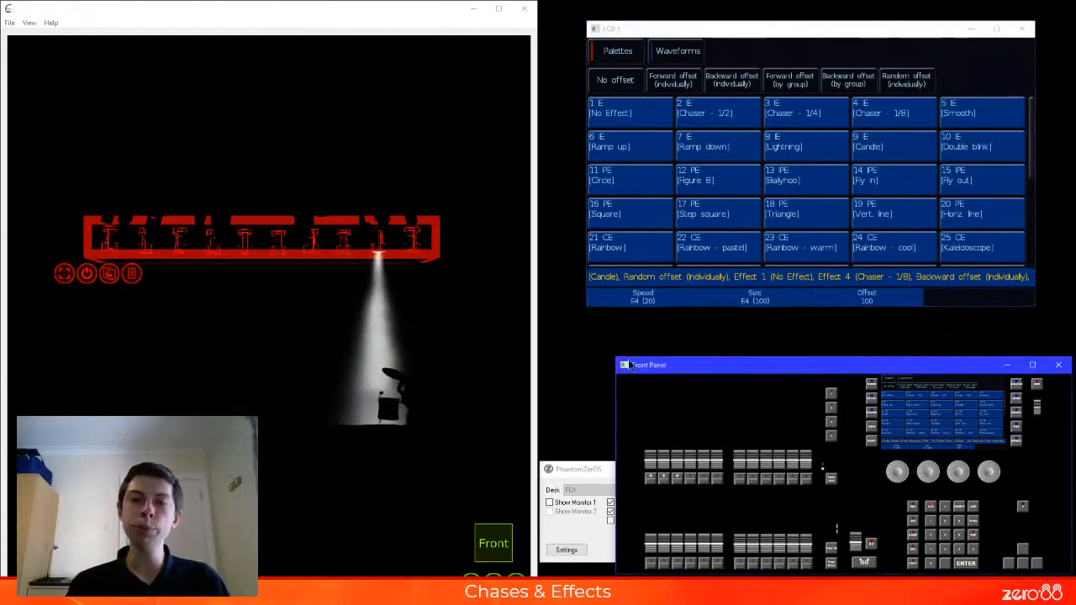
{"action": "left_click_drag", "start_coordinate": [616, 357], "coordinate": [590, 326]}
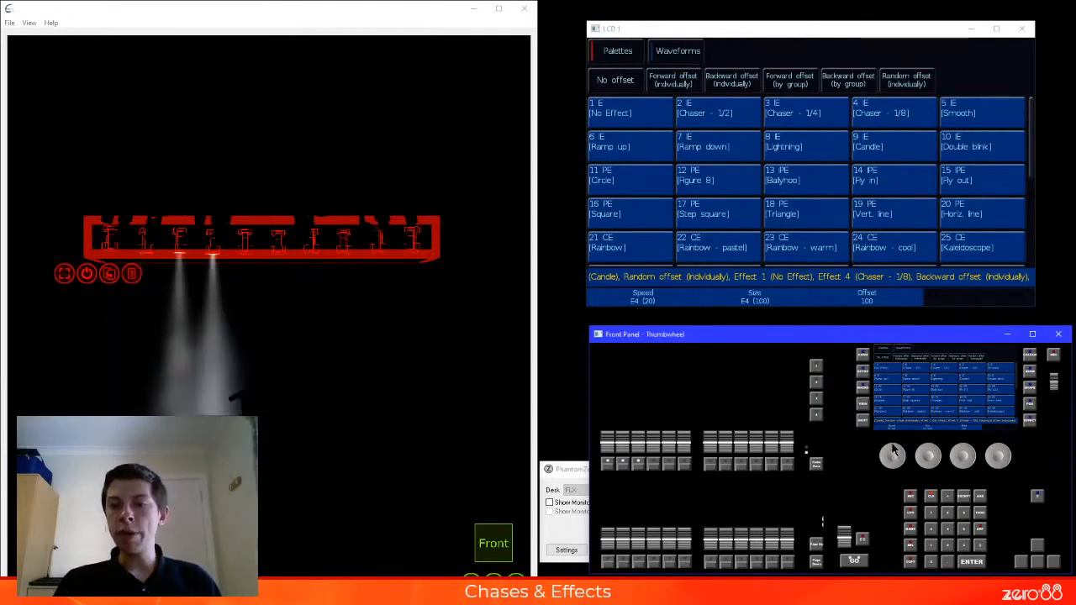
Raise the chaser effect's speed to 35, bring it back to 20, and lower it to -21
{"action": "scroll", "coordinate": [893, 454], "scroll_direction": "up", "scroll_amount": 15}
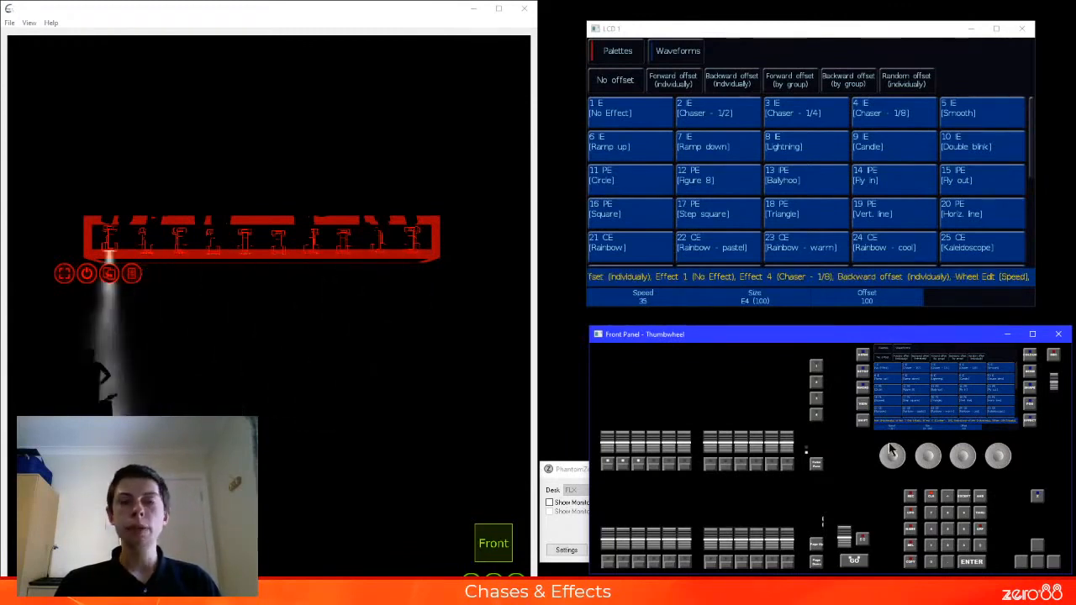
{"action": "scroll", "coordinate": [893, 454], "scroll_direction": "down", "scroll_amount": 15}
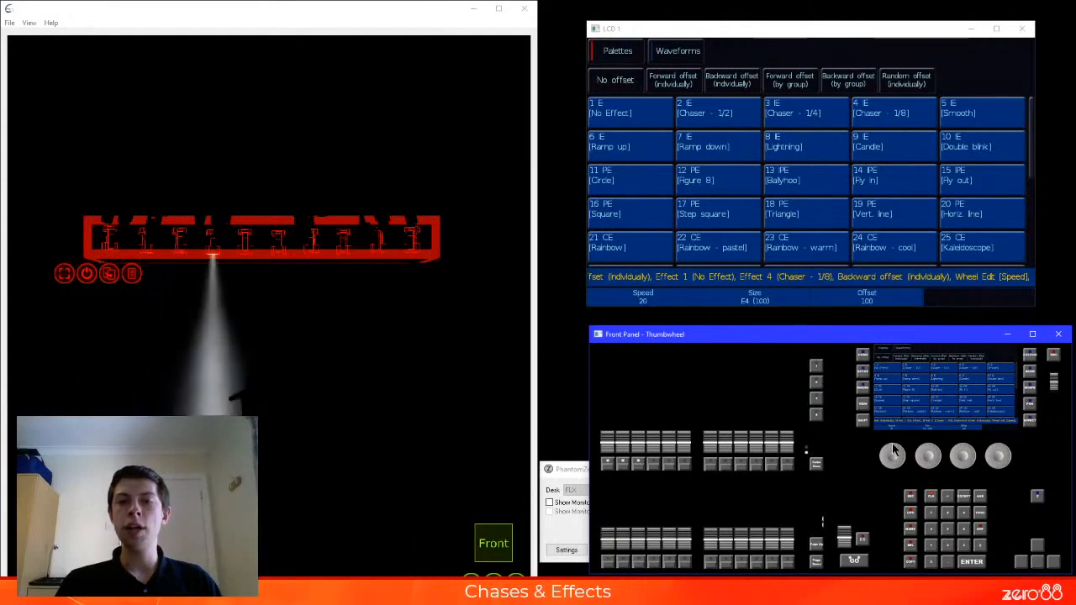
{"action": "scroll", "coordinate": [893, 454], "scroll_direction": "down", "scroll_amount": 6}
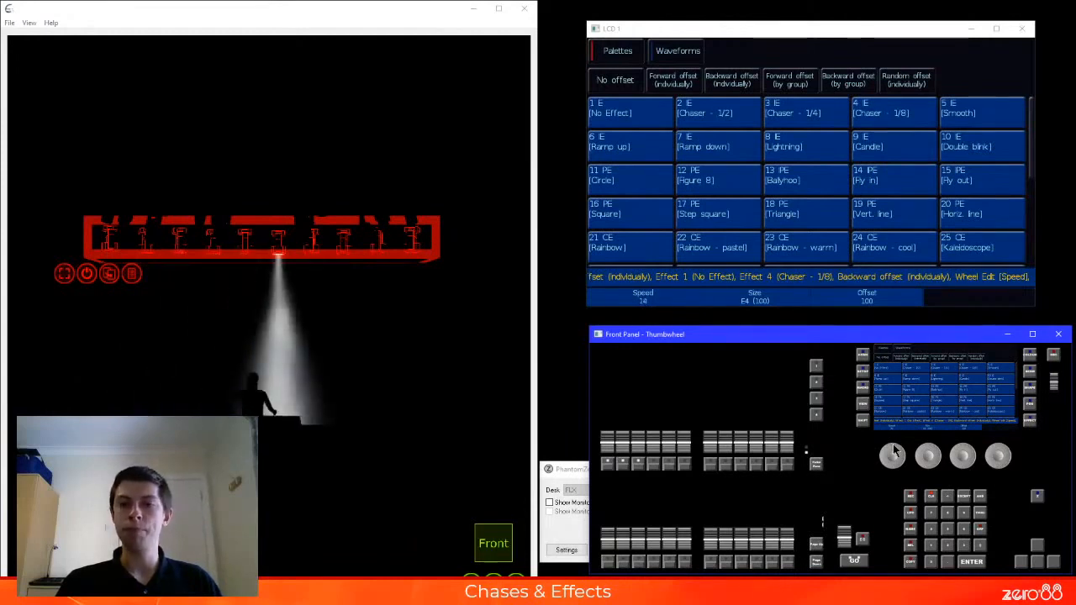
{"action": "scroll", "coordinate": [896, 453], "scroll_direction": "down", "scroll_amount": 1}
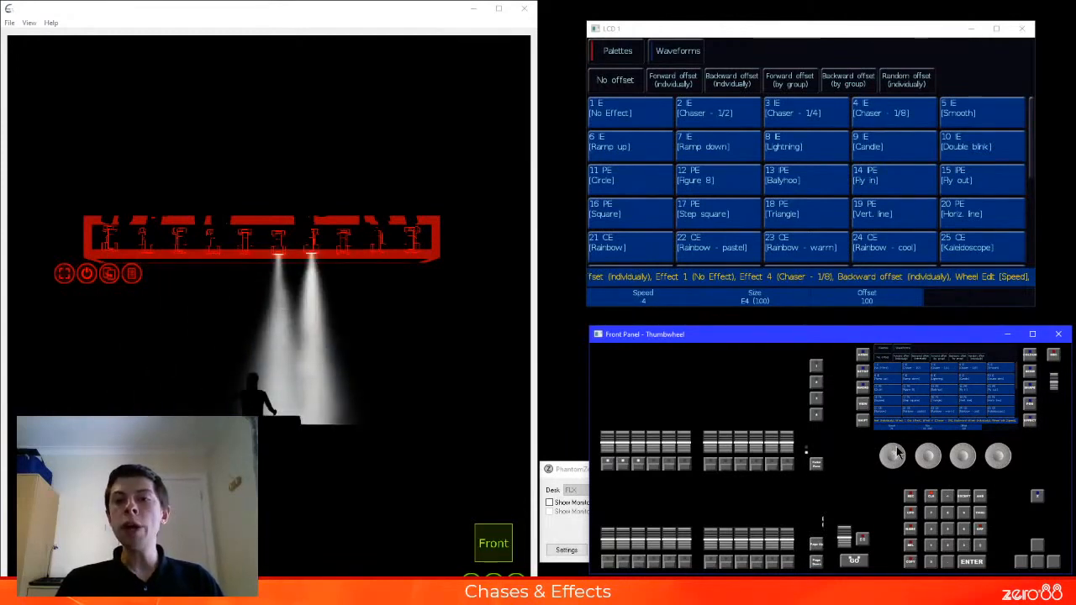
{"action": "scroll", "coordinate": [898, 454], "scroll_direction": "down", "scroll_amount": 15}
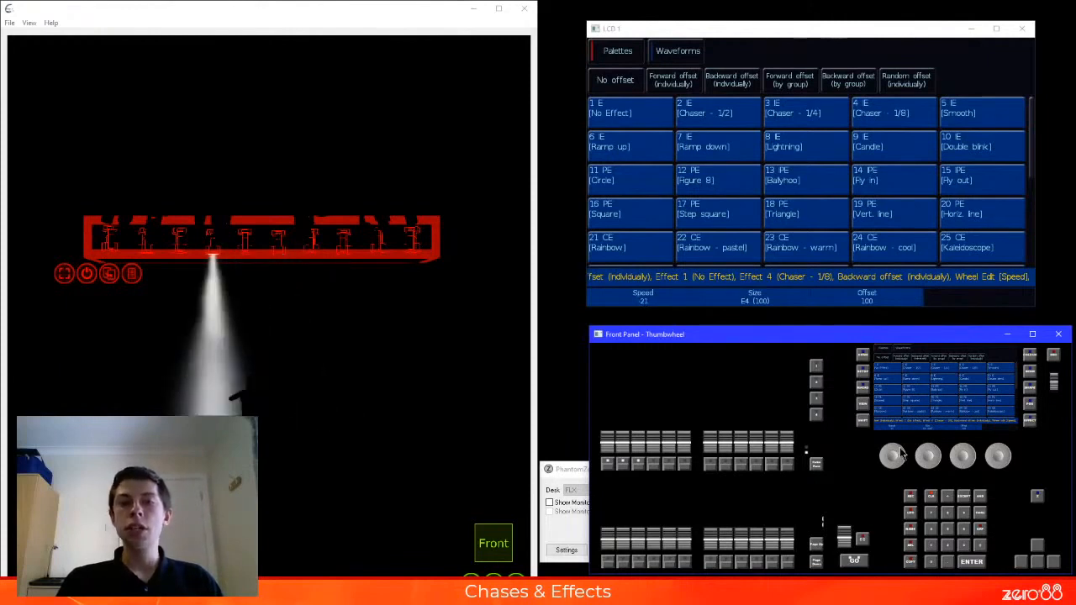
Lower the chaser effect's speed to -29, bring it back to -21, and finish at -19
{"action": "scroll", "coordinate": [901, 454], "scroll_direction": "down", "scroll_amount": 2}
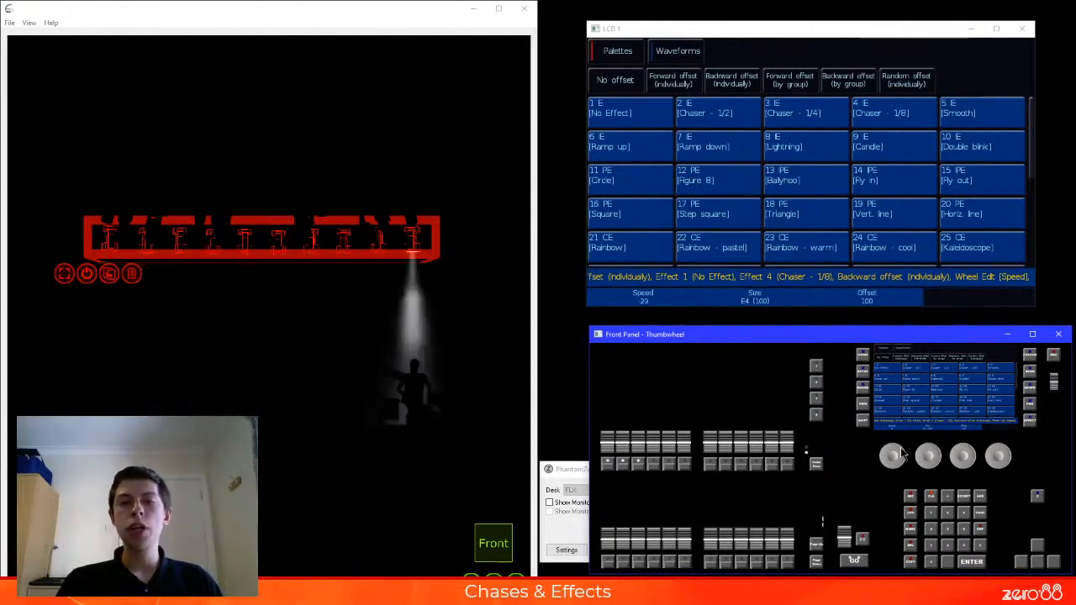
{"action": "scroll", "coordinate": [902, 454], "scroll_direction": "up", "scroll_amount": 4}
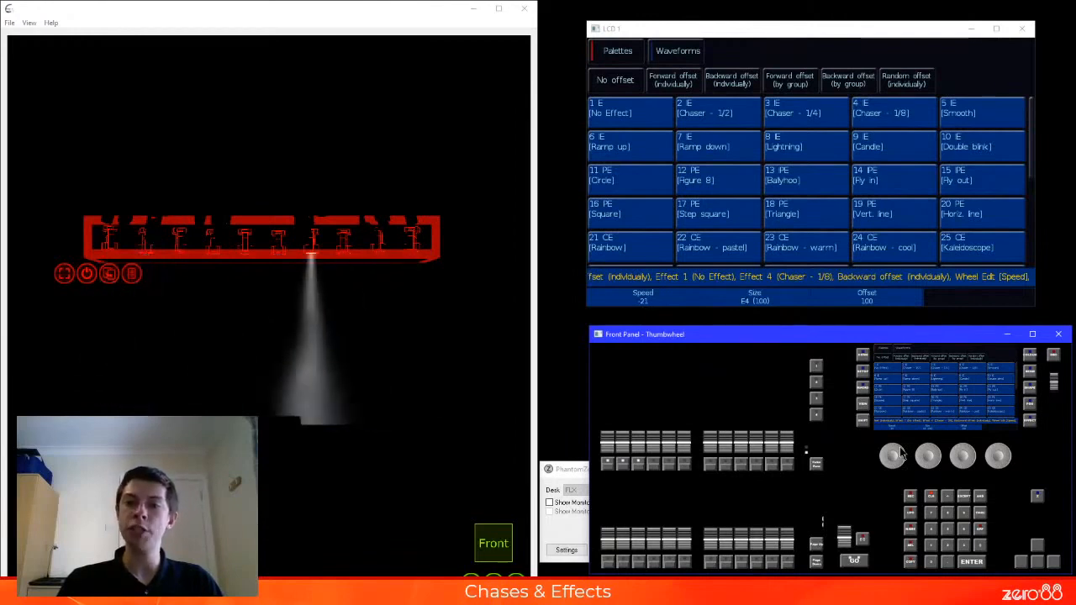
{"action": "scroll", "coordinate": [900, 454], "scroll_direction": "up", "scroll_amount": 8}
{"action": "scroll", "coordinate": [900, 454], "scroll_direction": "down", "scroll_amount": 9}
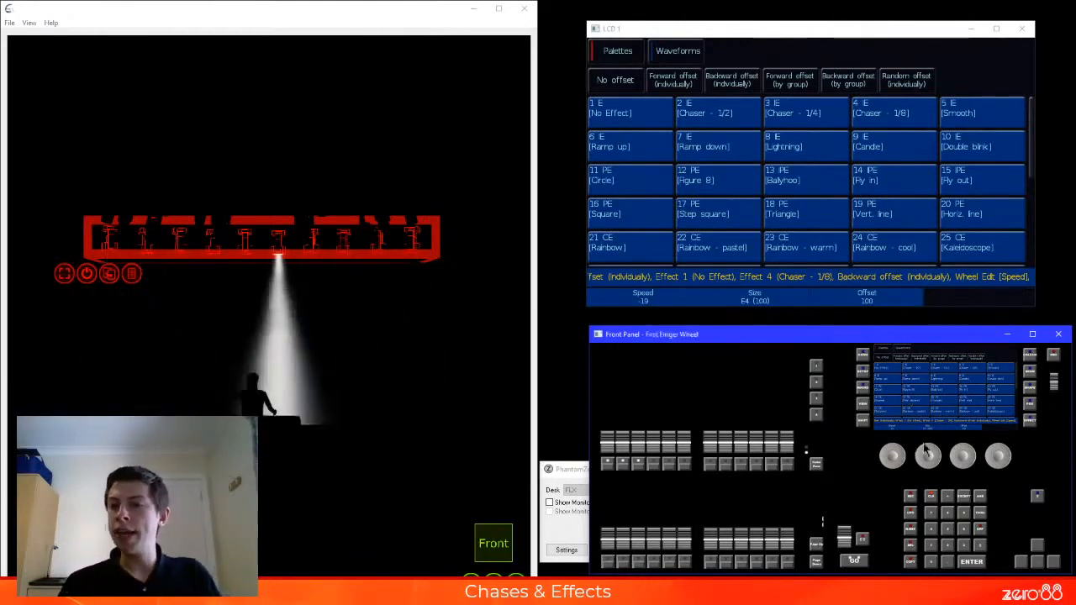
Reduce the chaser effect's size to 56 and down to 0, raise it to 60, and return it to 100
{"action": "left_click_drag", "start_coordinate": [928, 453], "coordinate": [942, 457]}
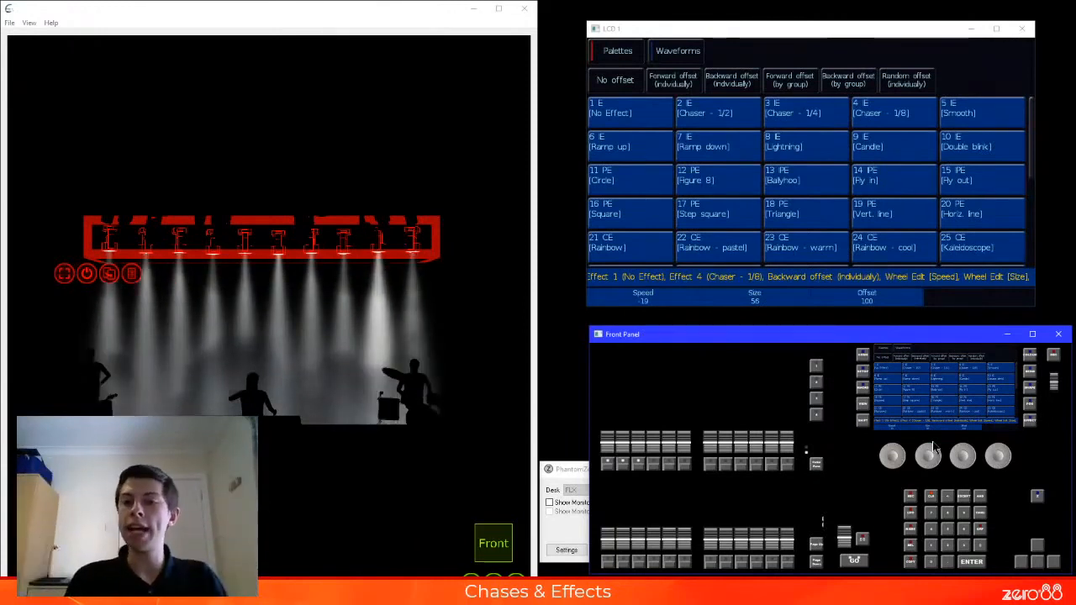
{"action": "scroll", "coordinate": [923, 450], "scroll_direction": "down", "scroll_amount": 10}
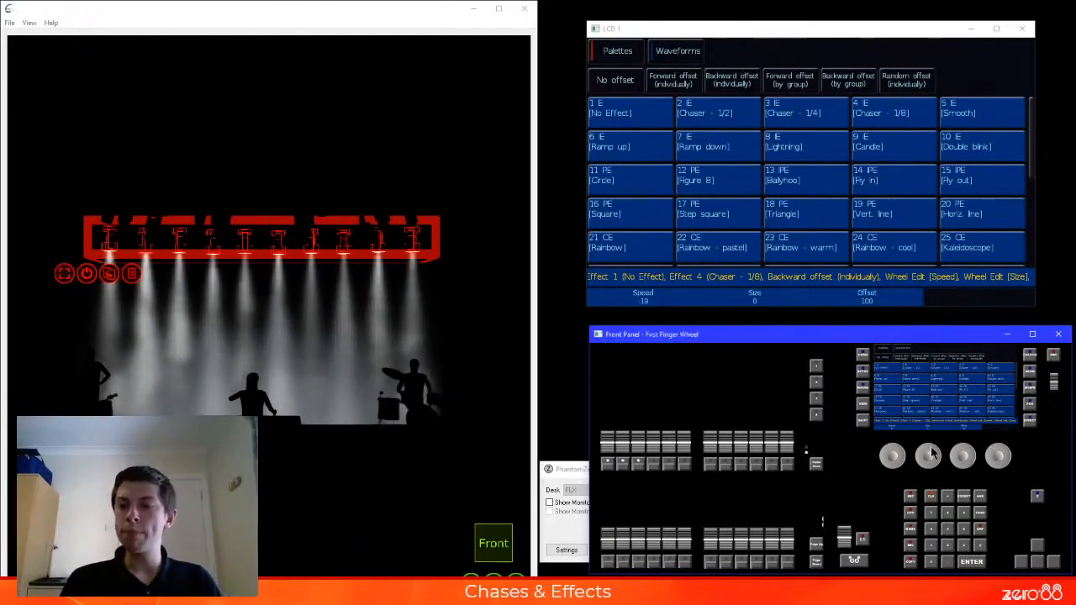
{"action": "scroll", "coordinate": [925, 452], "scroll_direction": "up", "scroll_amount": 8}
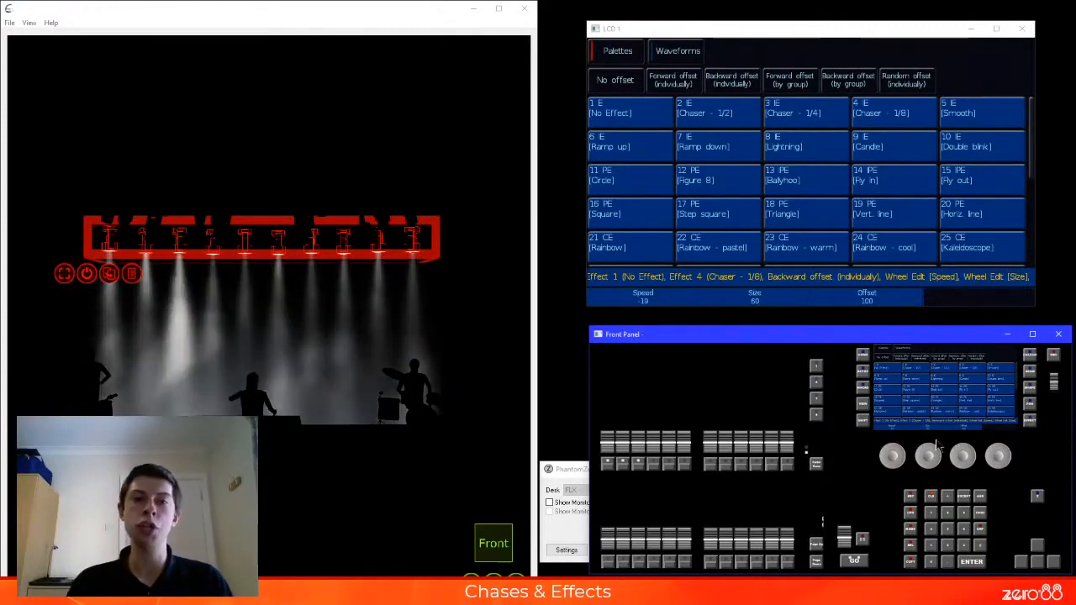
{"action": "scroll", "coordinate": [937, 445], "scroll_direction": "up", "scroll_amount": 8}
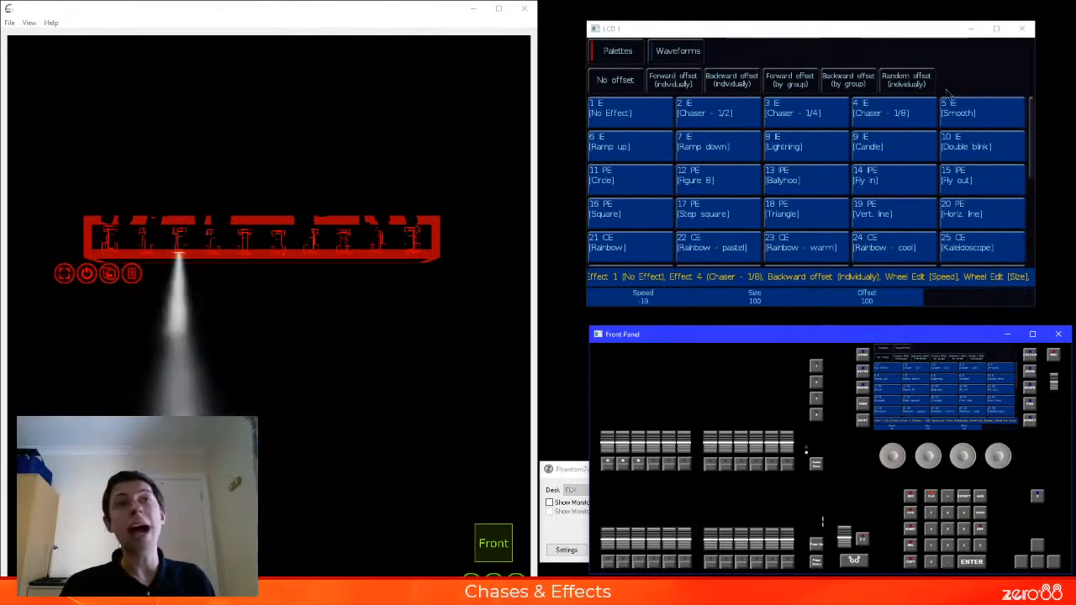
Try the individual forward offset, individual backward offset and No offset on the chaser effect, ending on the individual forward offset
{"action": "left_click", "coordinate": [685, 81]}
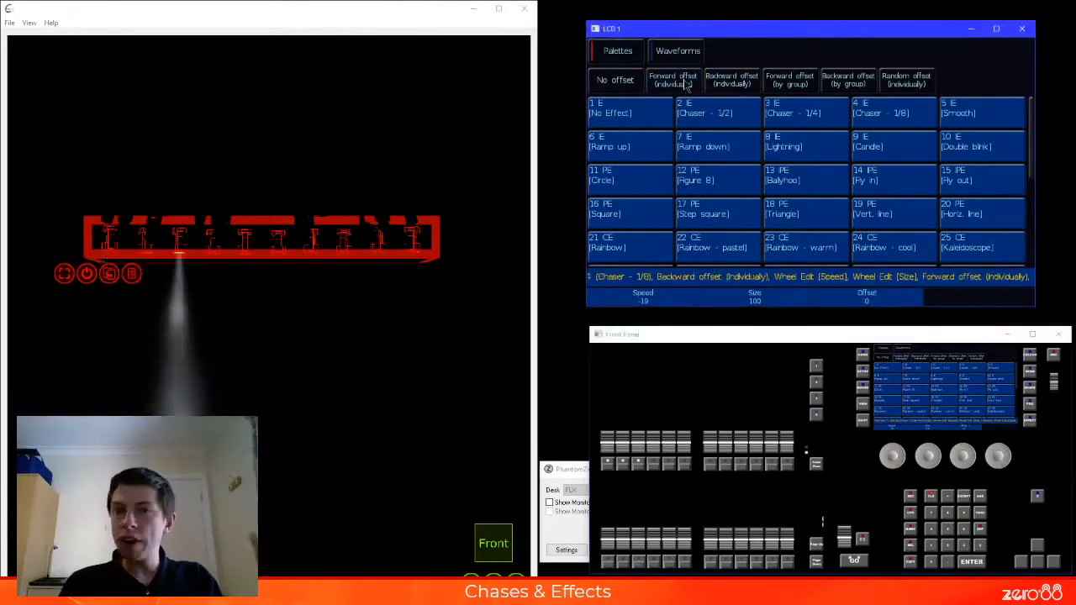
{"action": "left_click", "coordinate": [740, 92]}
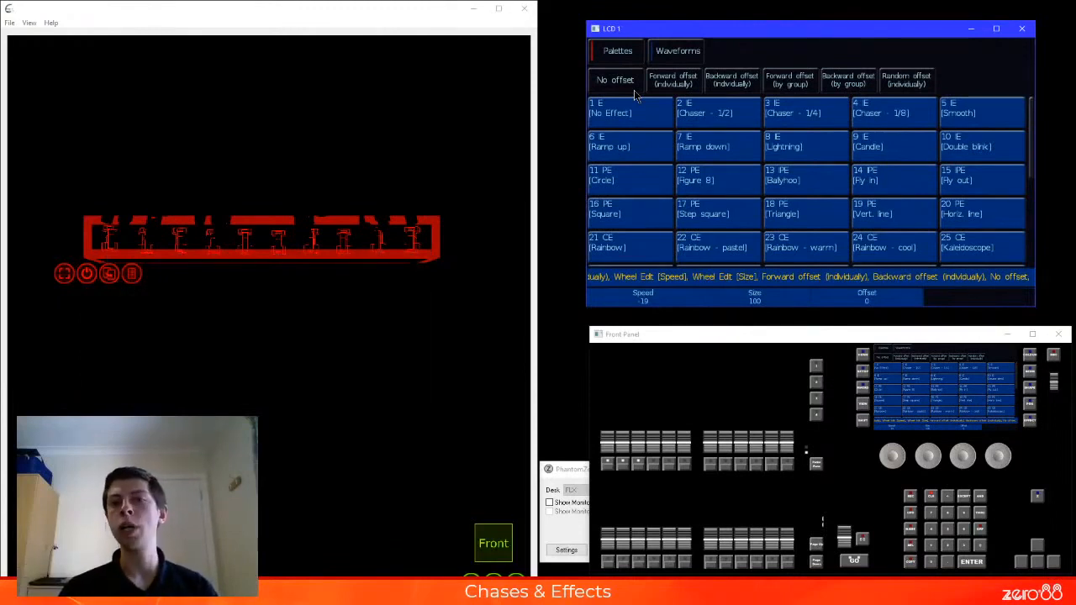
{"action": "left_click", "coordinate": [677, 84]}
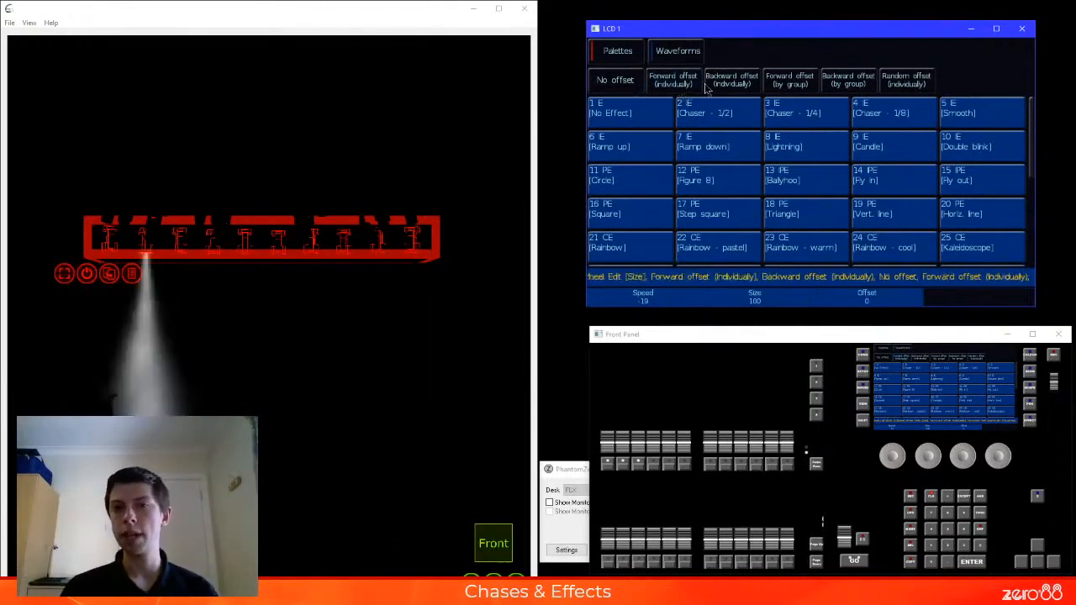
{"action": "left_click", "coordinate": [731, 84]}
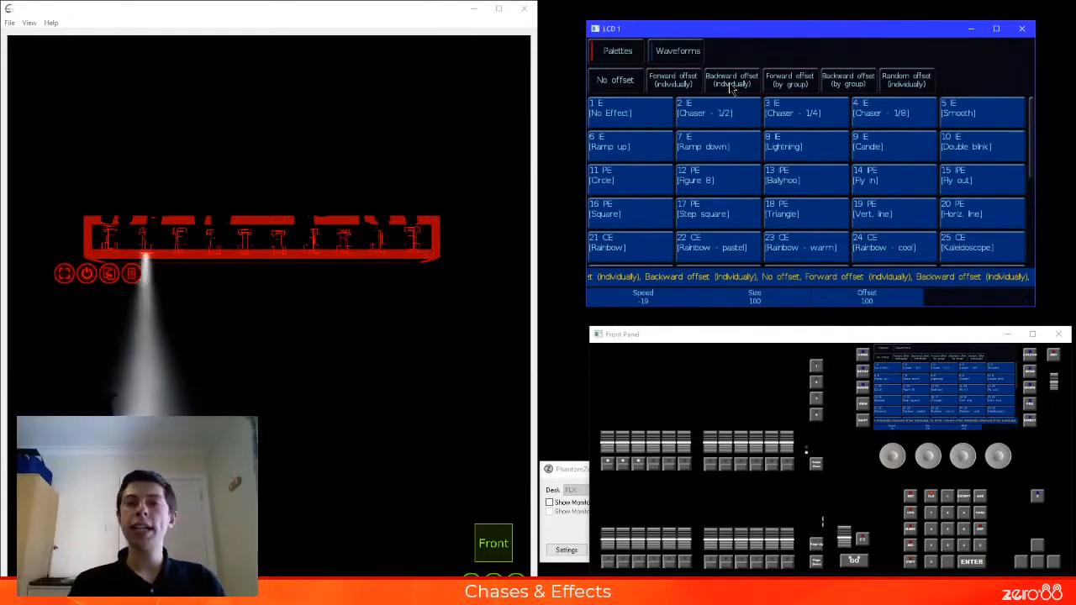
{"action": "left_click", "coordinate": [689, 89]}
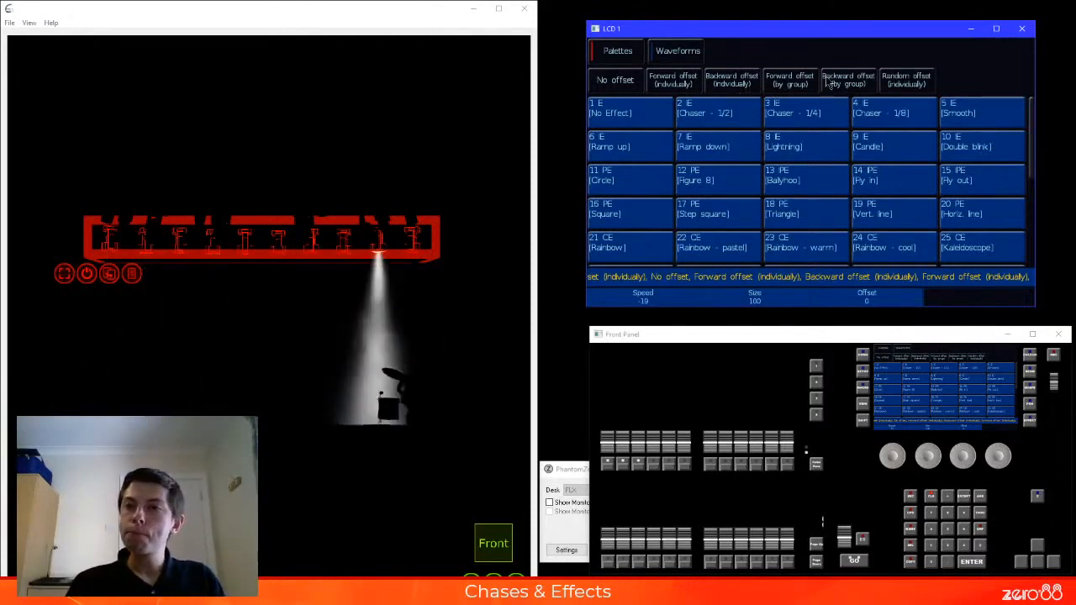
Apply the individual random offset to the chaser effect and reapply it several times to reshuffle the fixture order
{"action": "left_click", "coordinate": [906, 77]}
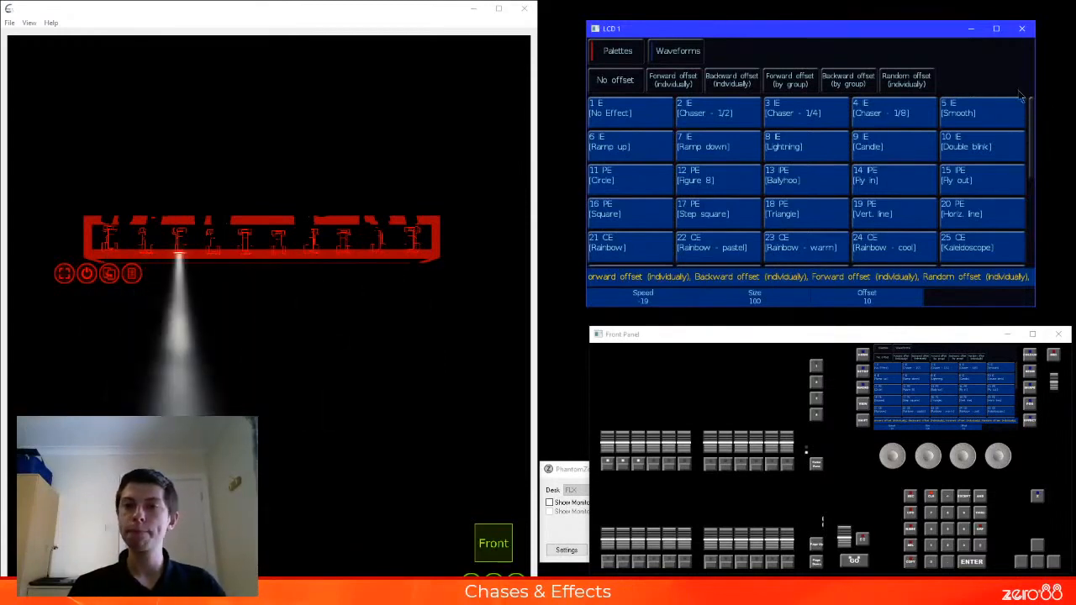
{"action": "left_click", "coordinate": [906, 80]}
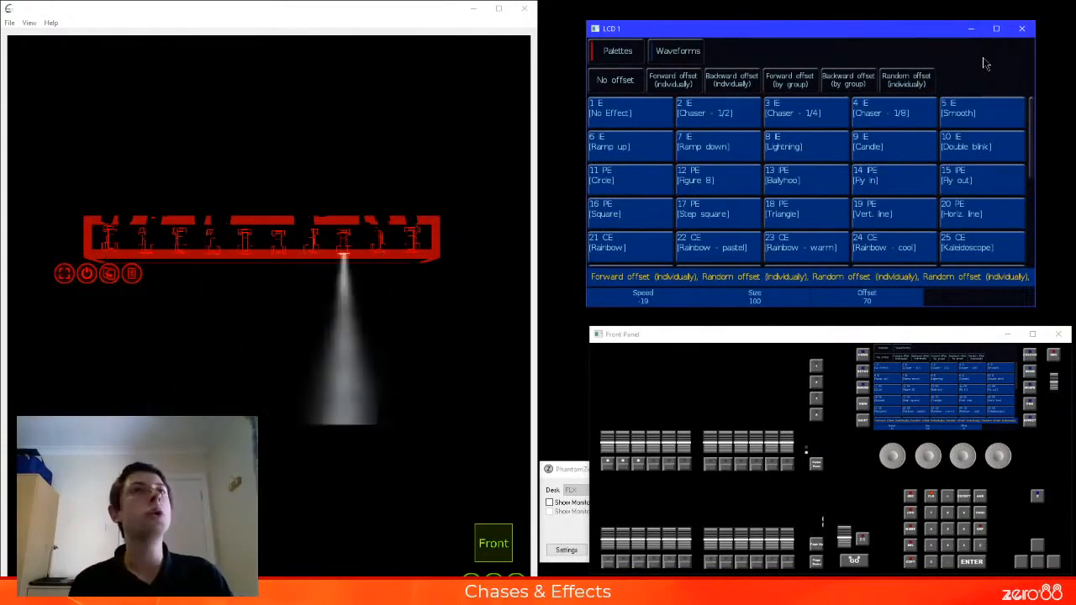
{"action": "left_click", "coordinate": [921, 80]}
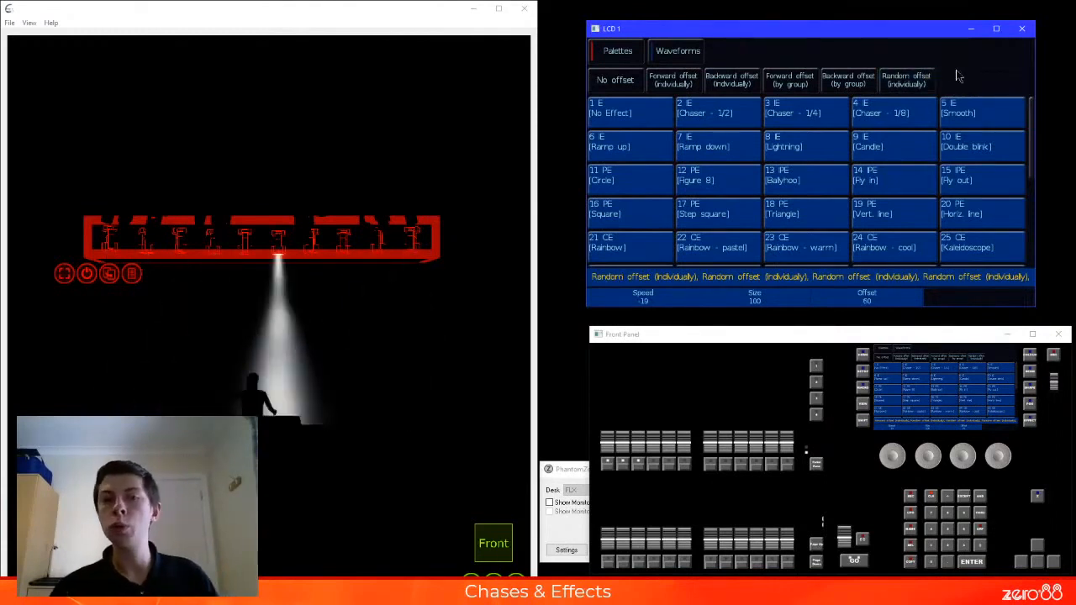
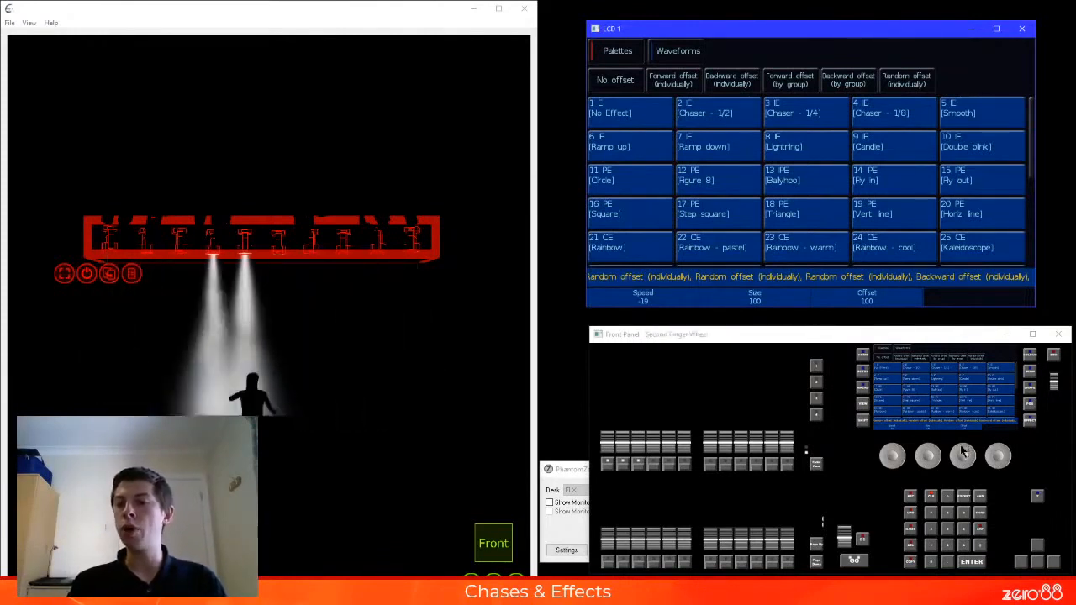
Reduce the chaser effect's offset to 55
{"action": "left_click_drag", "start_coordinate": [961, 446], "coordinate": [978, 463]}
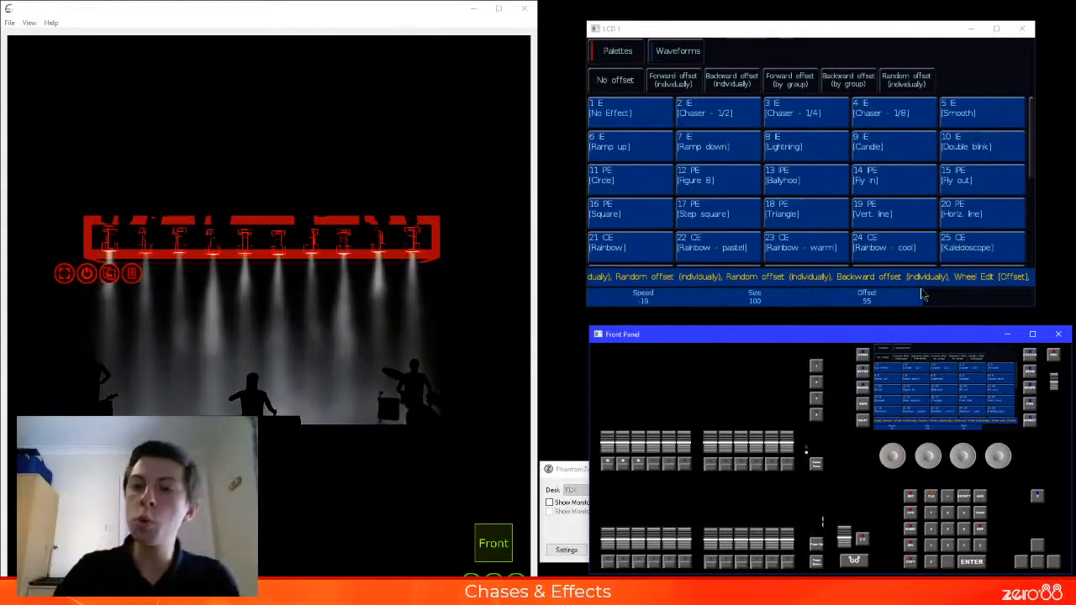
Open the effect wheel editing mode settings and check the wheel sensitivity
{"action": "left_click", "coordinate": [862, 382]}
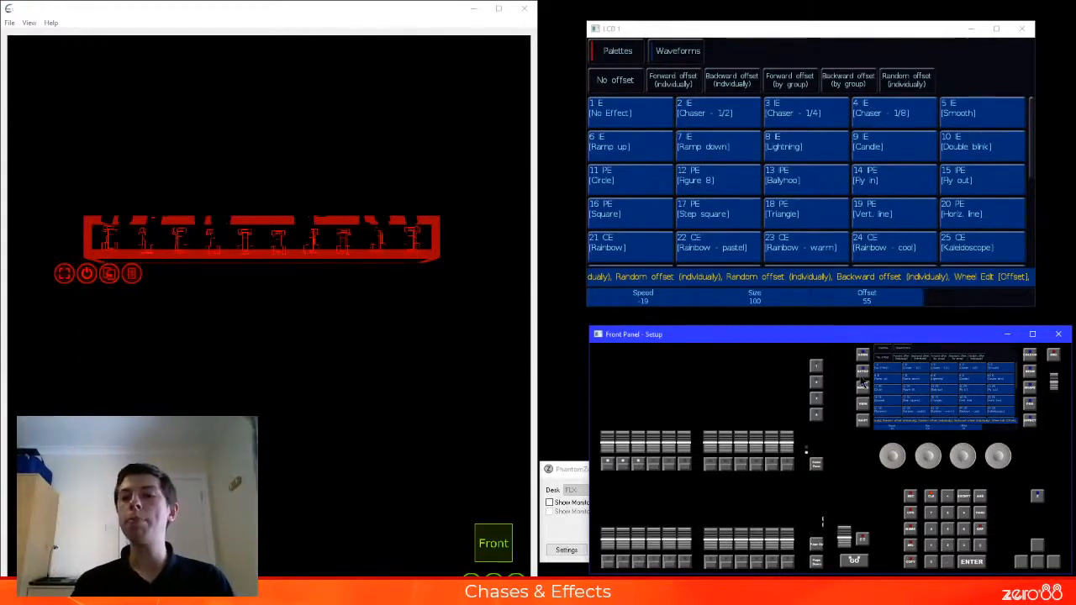
{"action": "left_click", "coordinate": [861, 370]}
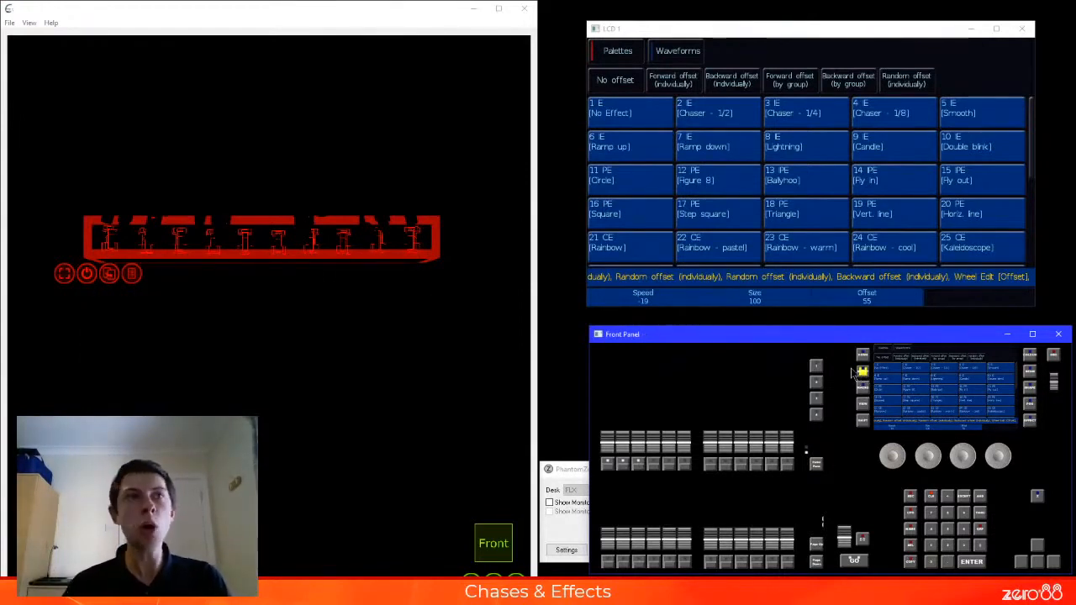
{"action": "key", "text": "e"}
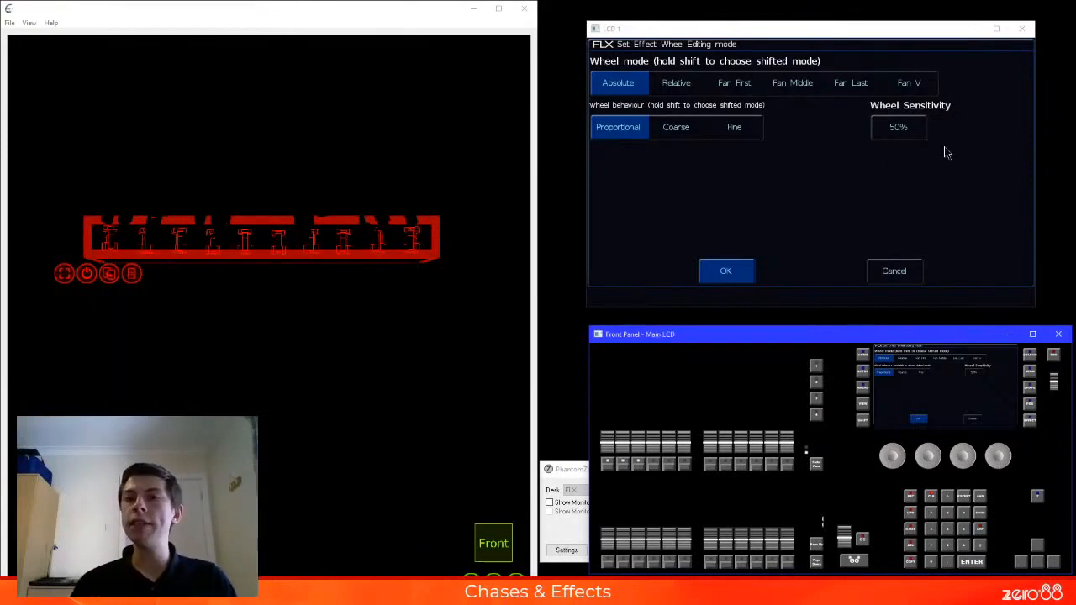
{"action": "left_click", "coordinate": [907, 130]}
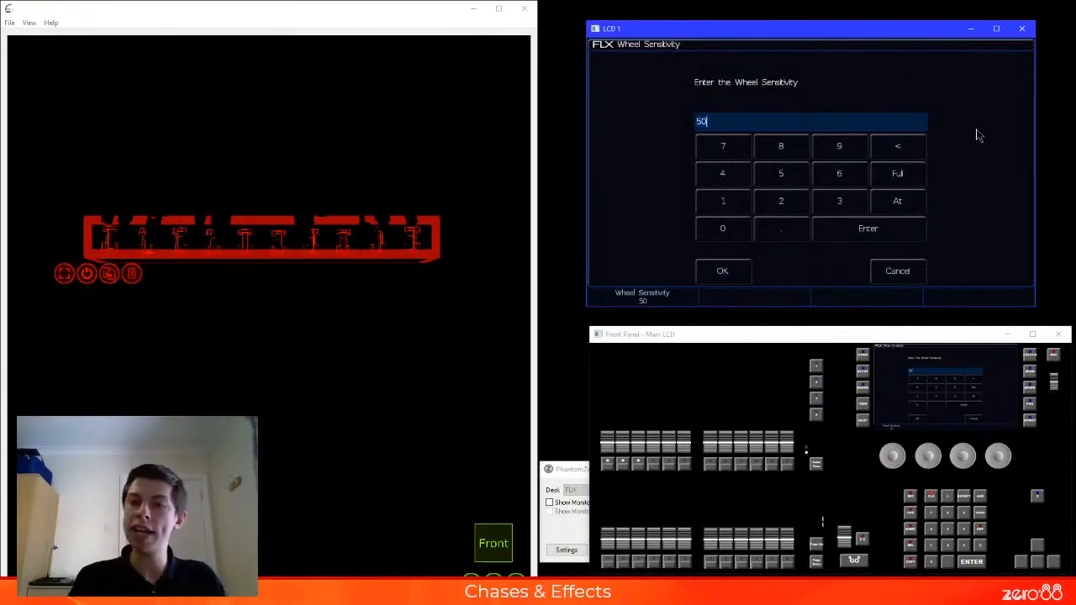
{"action": "left_click", "coordinate": [725, 272]}
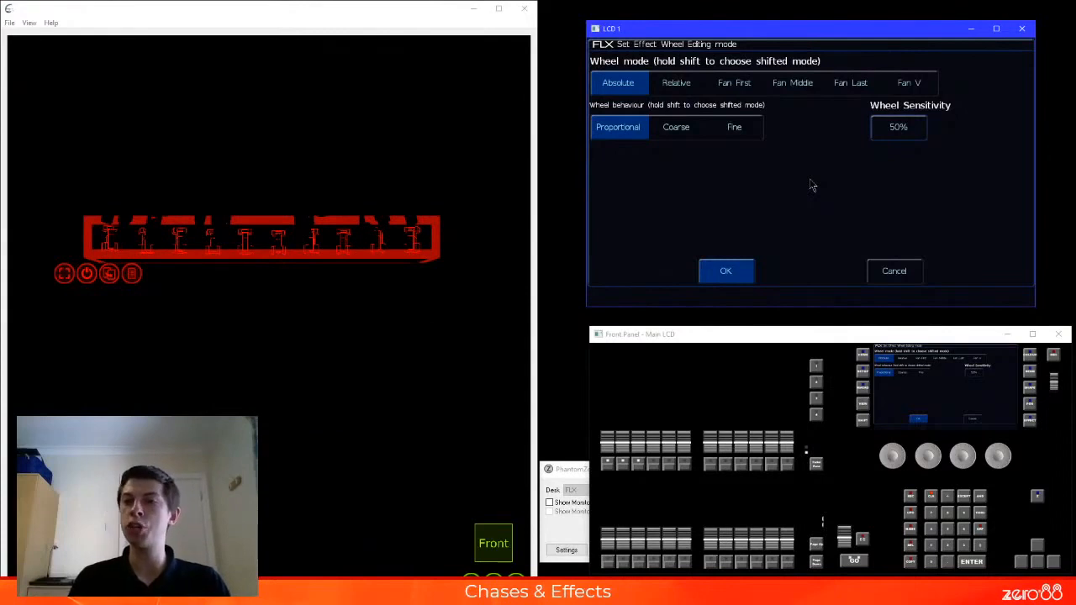
Try Fan First, Fan Middle, Fan Last and Fan V as the shifted effect wheel mode
{"action": "key", "text": "shift"}
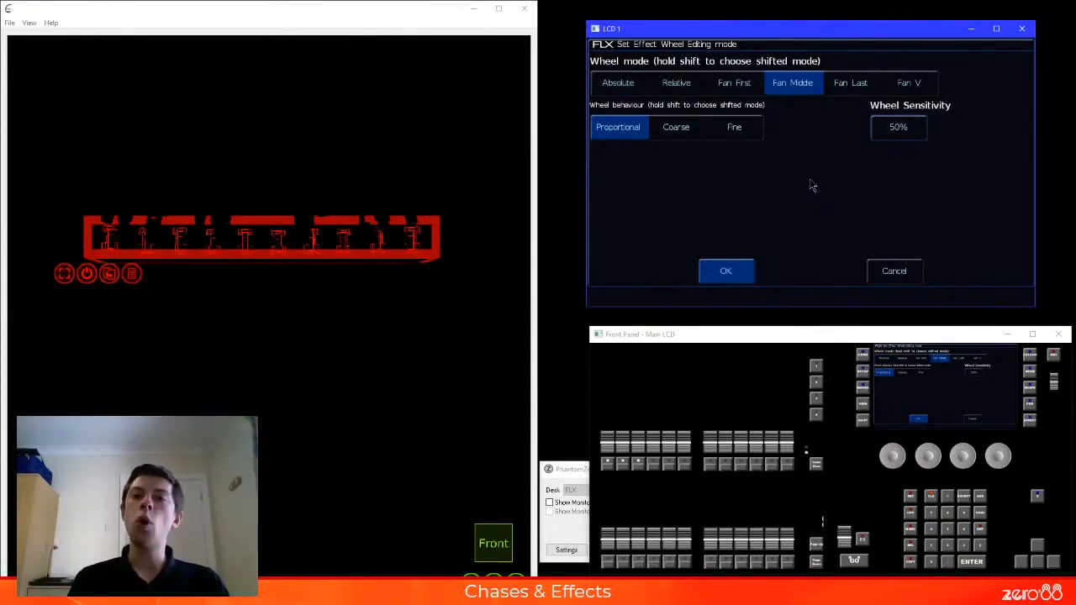
{"action": "left_click", "coordinate": [741, 83]}
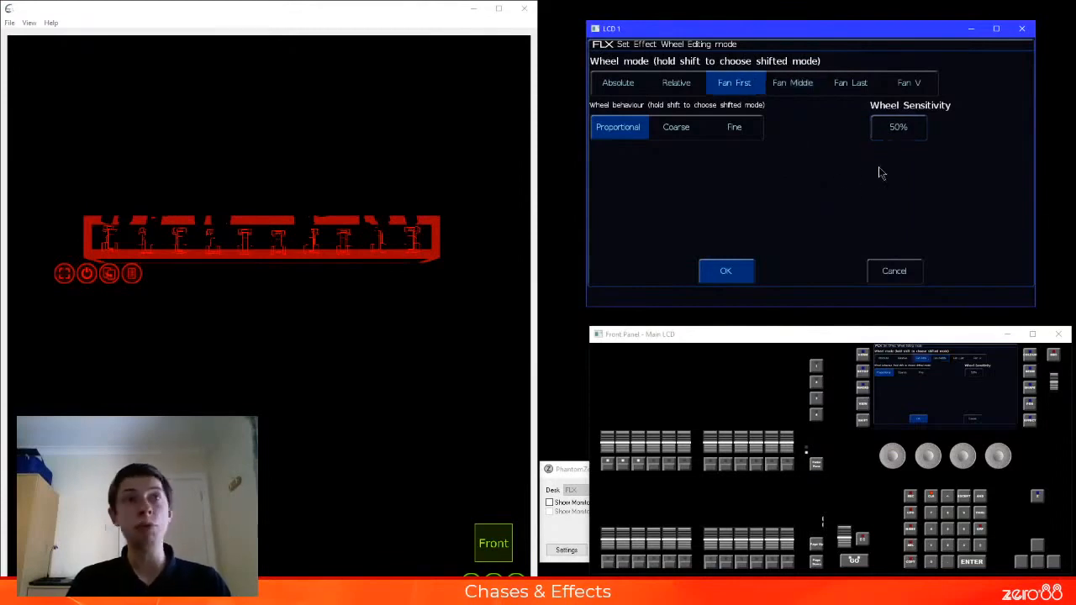
{"action": "left_click", "coordinate": [797, 88]}
{"action": "left_click", "coordinate": [740, 83]}
{"action": "left_click", "coordinate": [790, 87]}
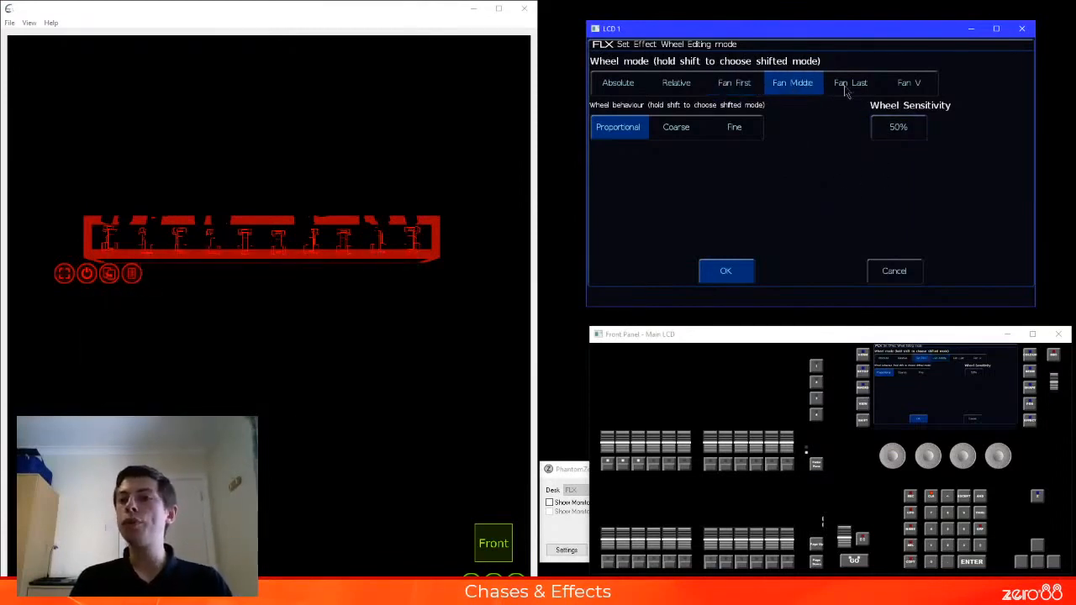
{"action": "left_click", "coordinate": [849, 90]}
{"action": "left_click", "coordinate": [732, 91]}
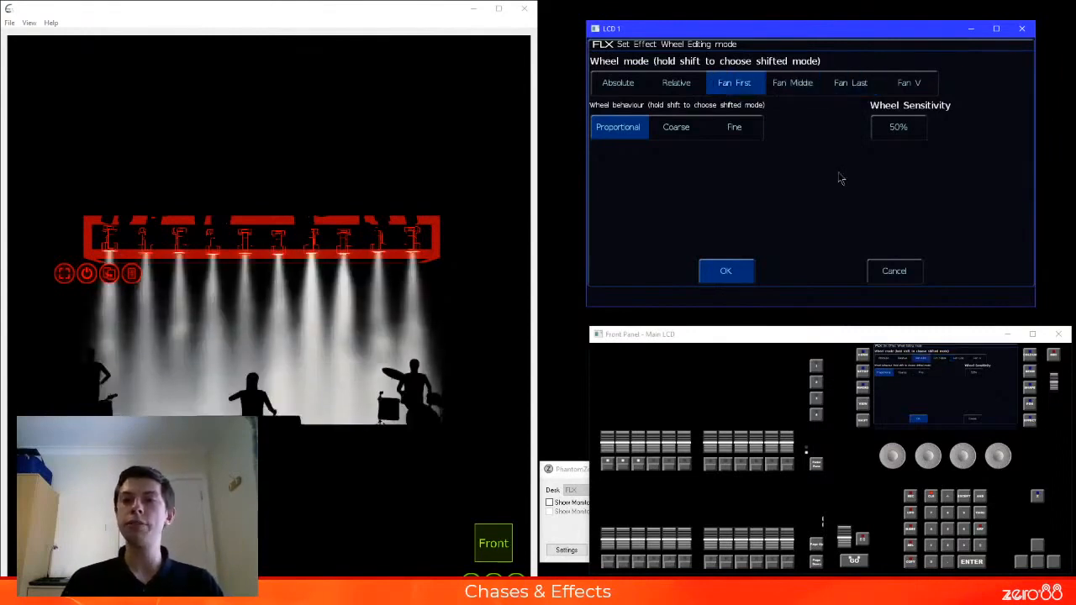
{"action": "left_click", "coordinate": [805, 91]}
{"action": "left_click", "coordinate": [856, 89]}
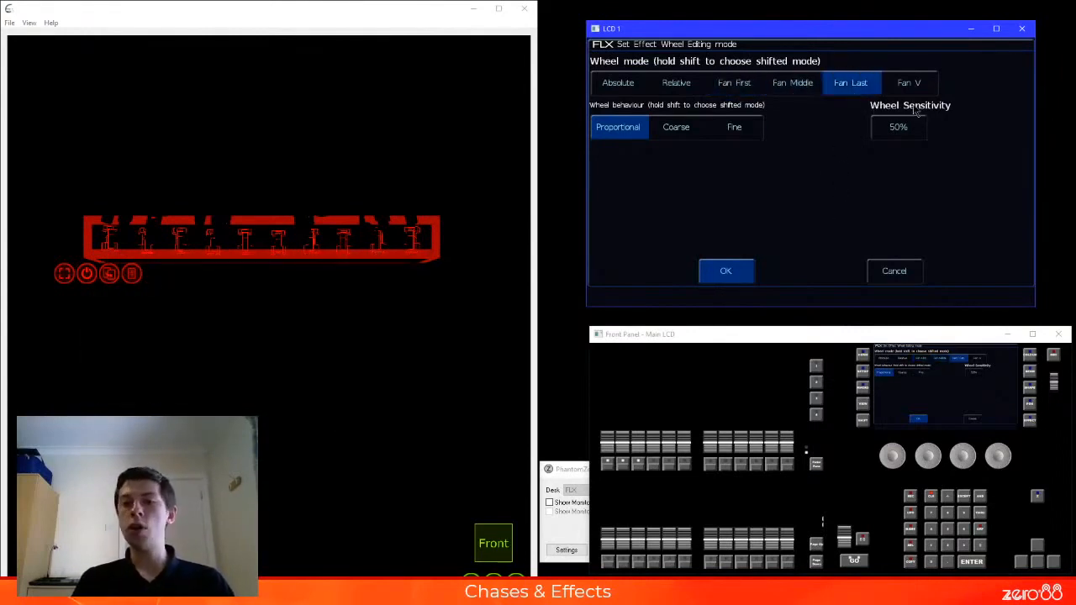
{"action": "left_click", "coordinate": [919, 84]}
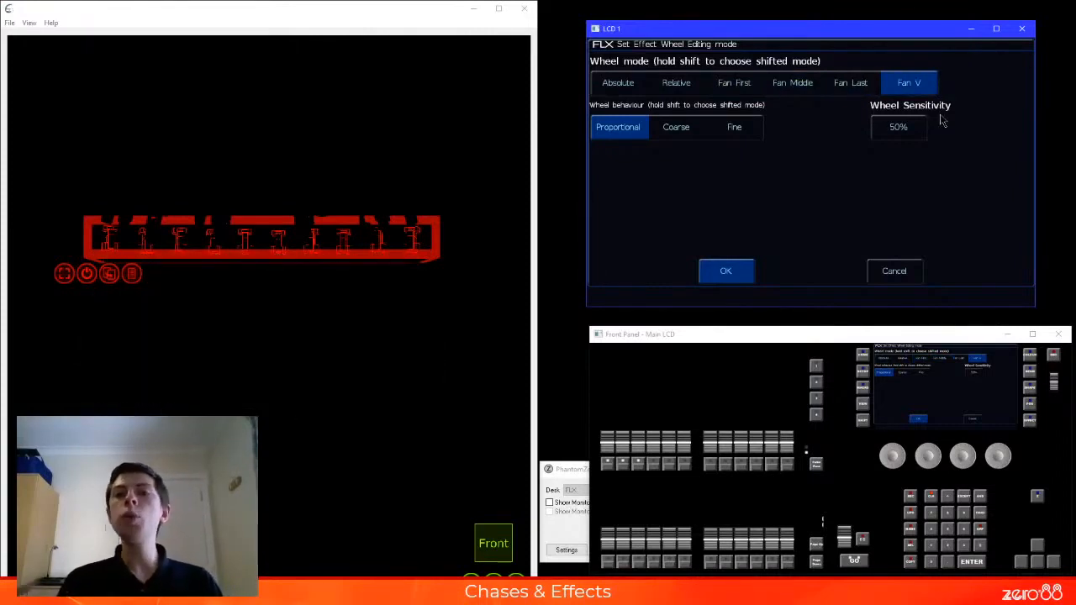
{"action": "key", "text": "shift"}
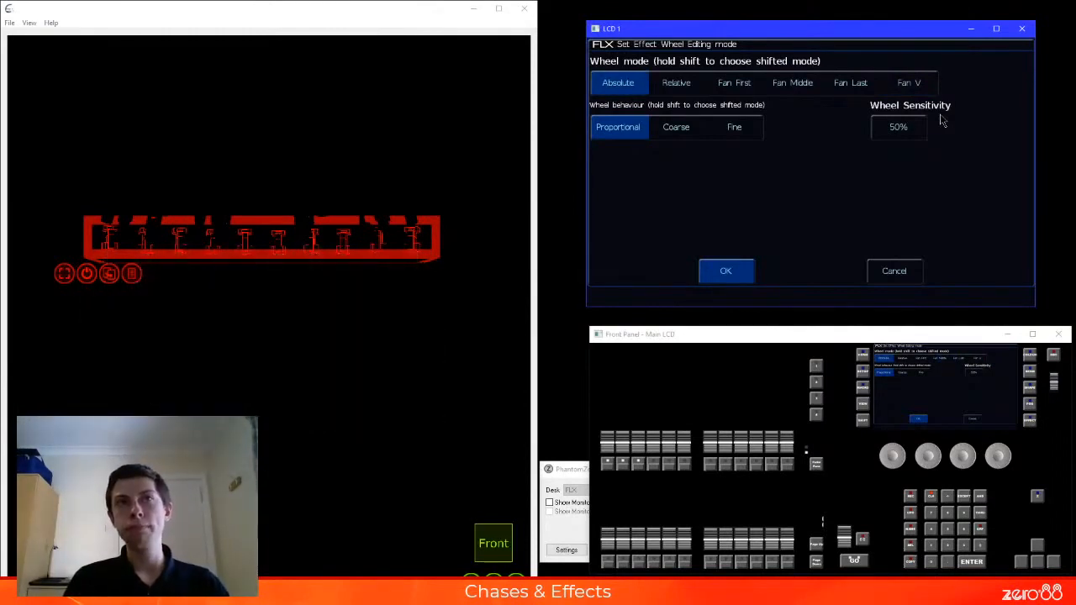
Set the shifted effect wheel mode to Fan First and close the wheel settings
{"action": "left_click", "coordinate": [916, 91]}
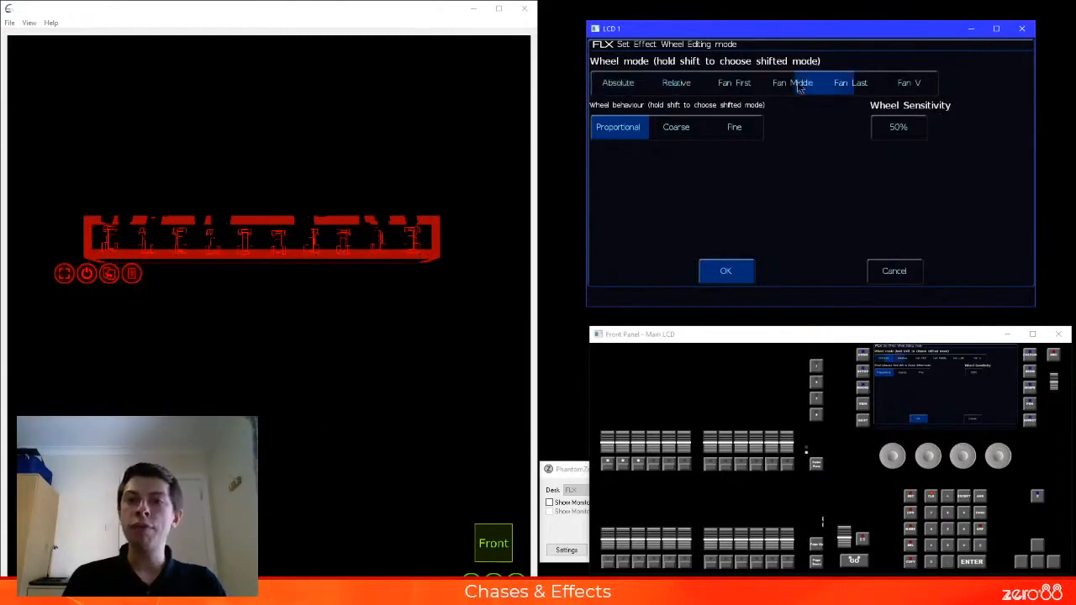
{"action": "left_click", "coordinate": [753, 86]}
{"action": "key", "text": "shift"}
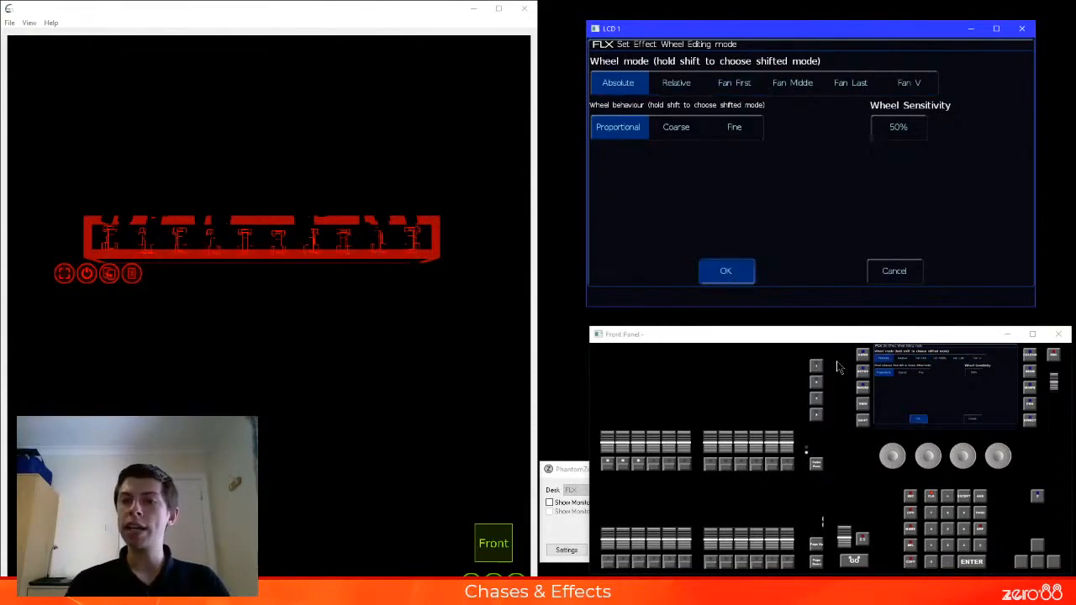
Set the chaser effect's size to 88 and record the result as effect palette 46
{"action": "left_click", "coordinate": [965, 452]}
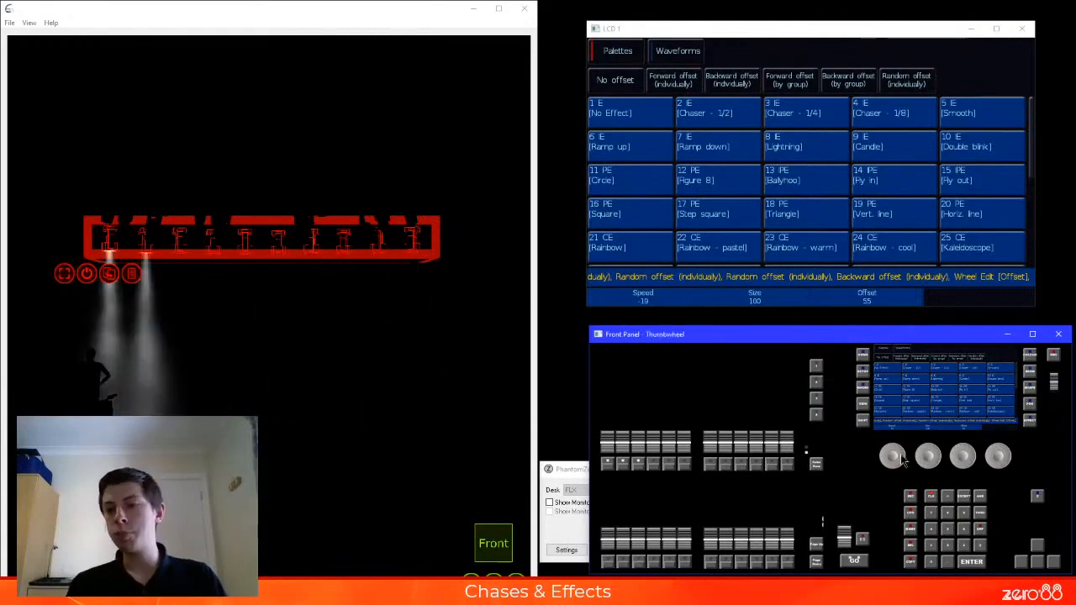
{"action": "scroll", "coordinate": [925, 453], "scroll_direction": "down", "scroll_amount": 12}
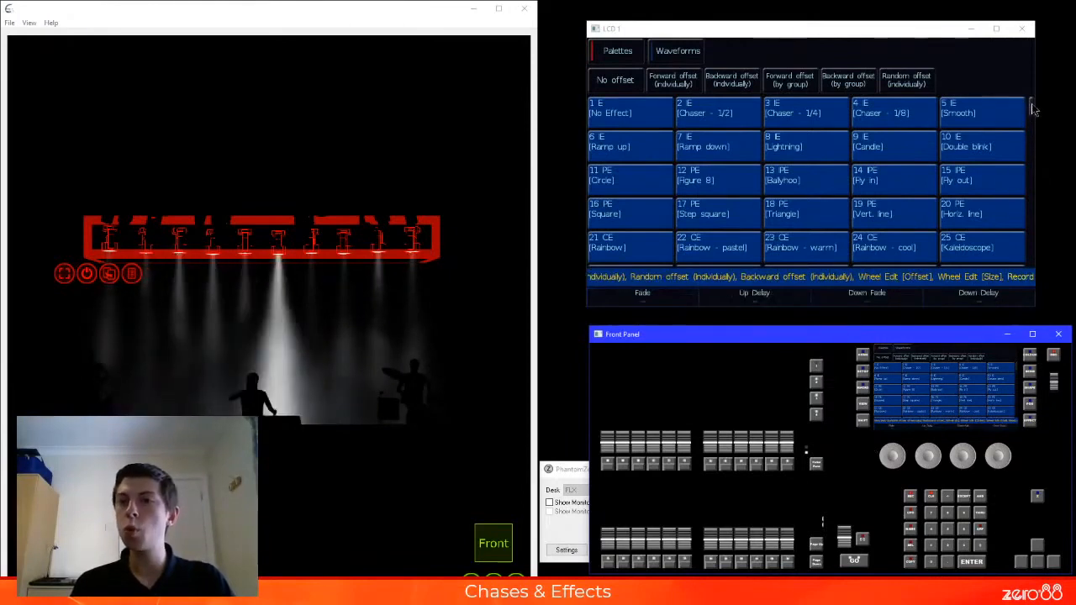
{"action": "left_click_drag", "start_coordinate": [1032, 111], "coordinate": [1036, 135]}
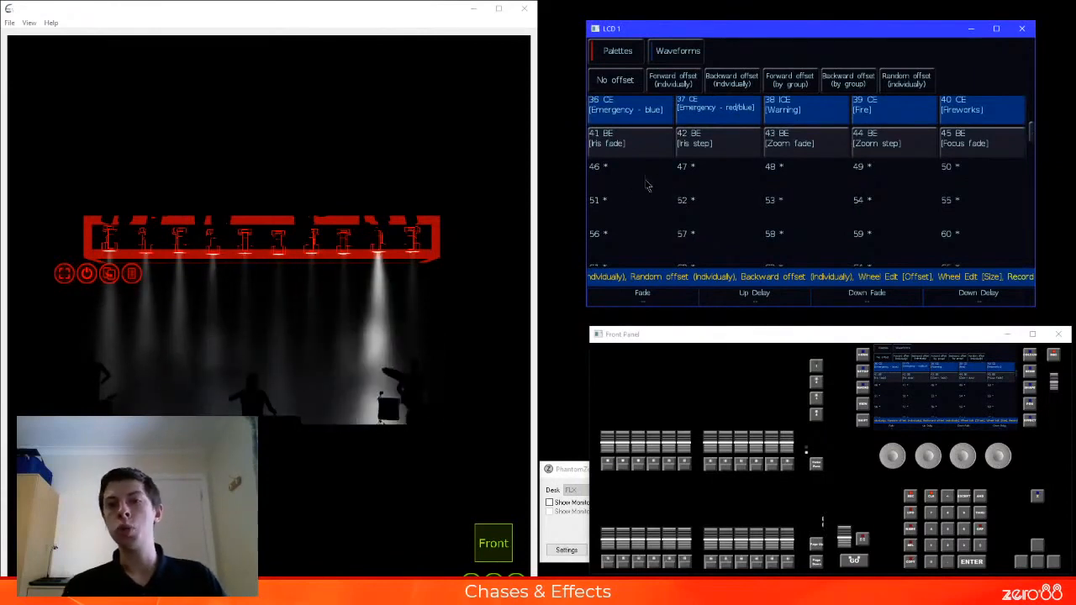
{"action": "left_click", "coordinate": [701, 187]}
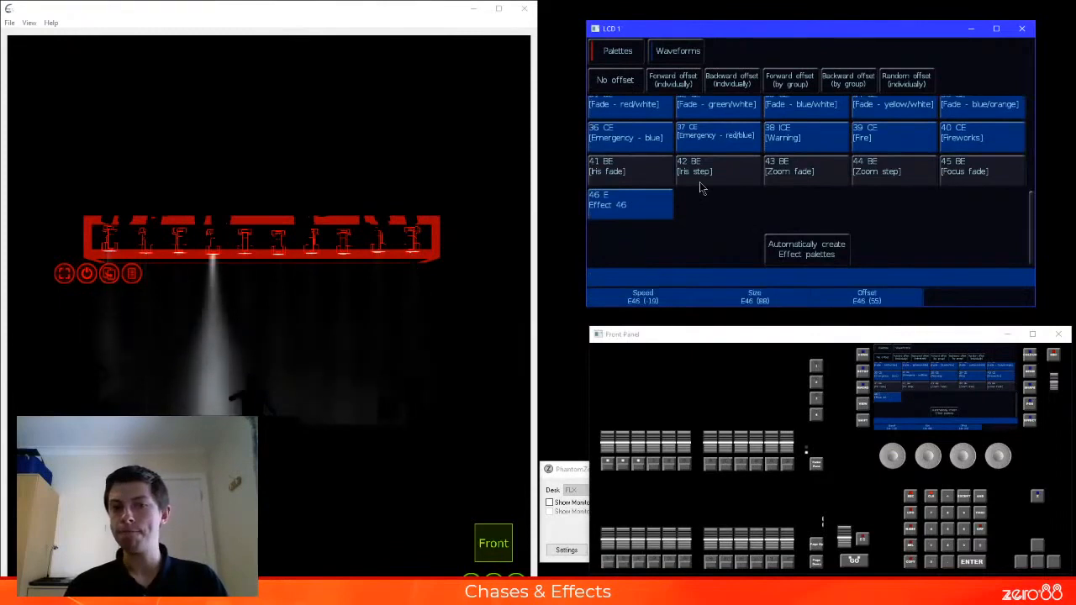
Clear the running effect with No Effect, apply Chaser - 1/8, and set it to No offset
{"action": "scroll", "coordinate": [699, 181], "scroll_direction": "up", "scroll_amount": 5}
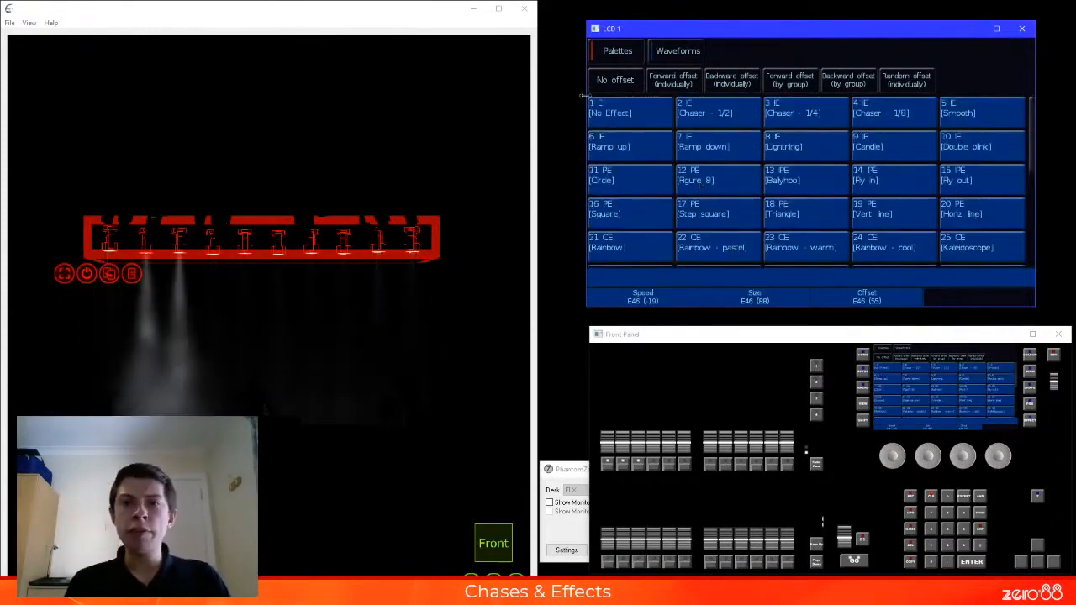
{"action": "left_click", "coordinate": [630, 112]}
{"action": "left_click", "coordinate": [892, 112]}
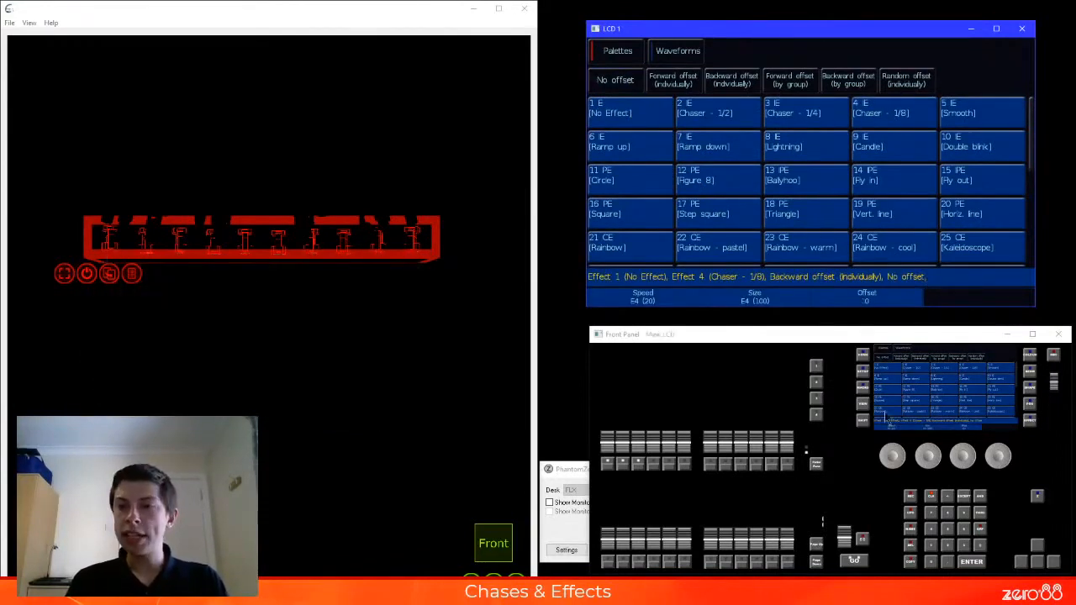
Set the shifted effect wheel mode to Fan V, keeping Absolute as the normal mode
{"action": "left_click", "coordinate": [862, 374]}
{"action": "left_click", "coordinate": [869, 405]}
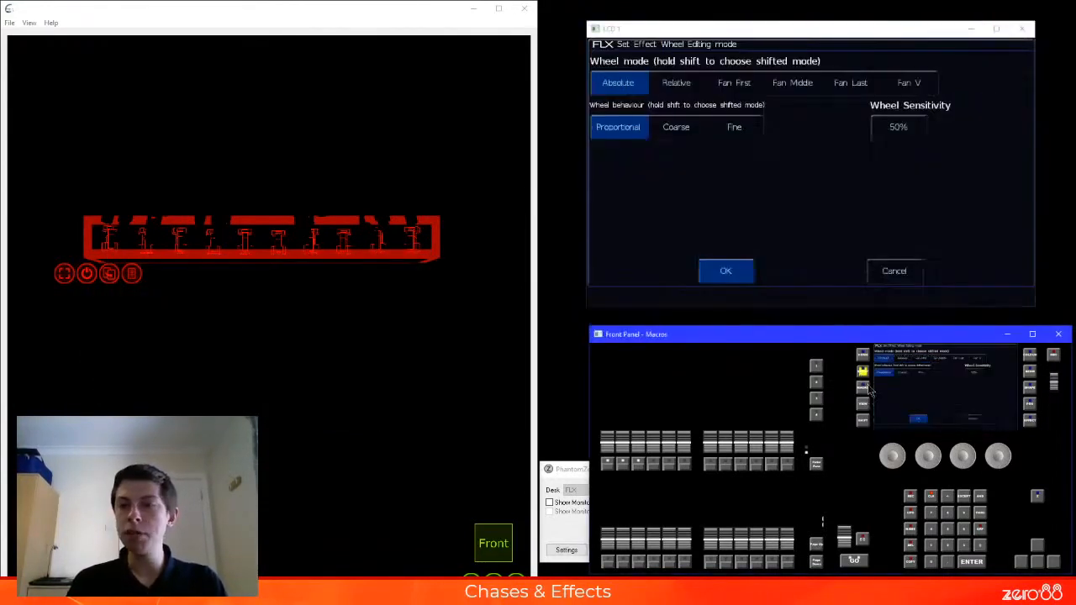
{"action": "key", "text": "shift"}
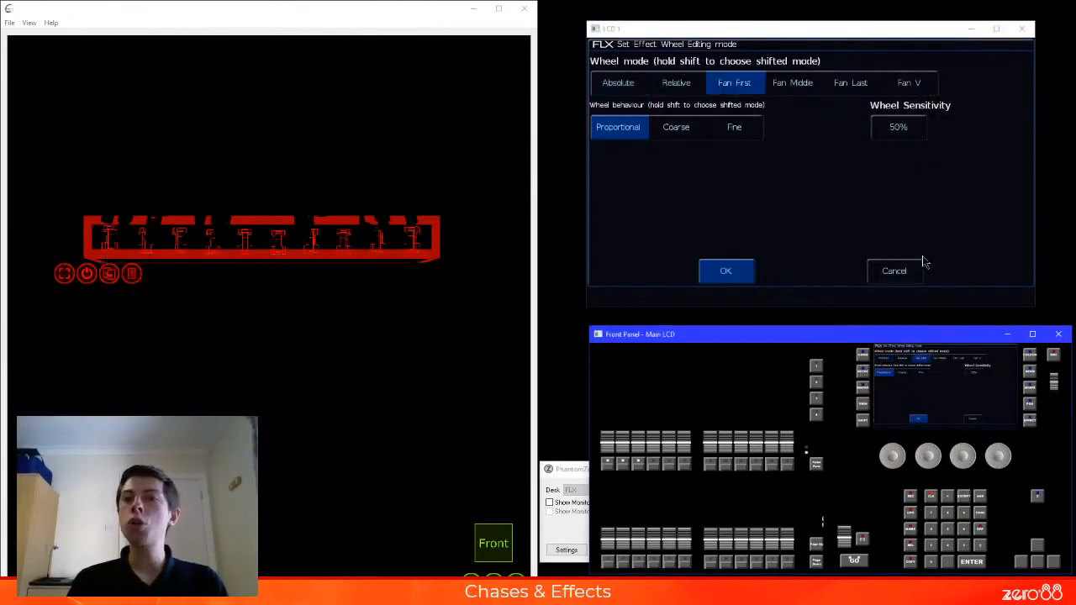
{"action": "left_click", "coordinate": [911, 84]}
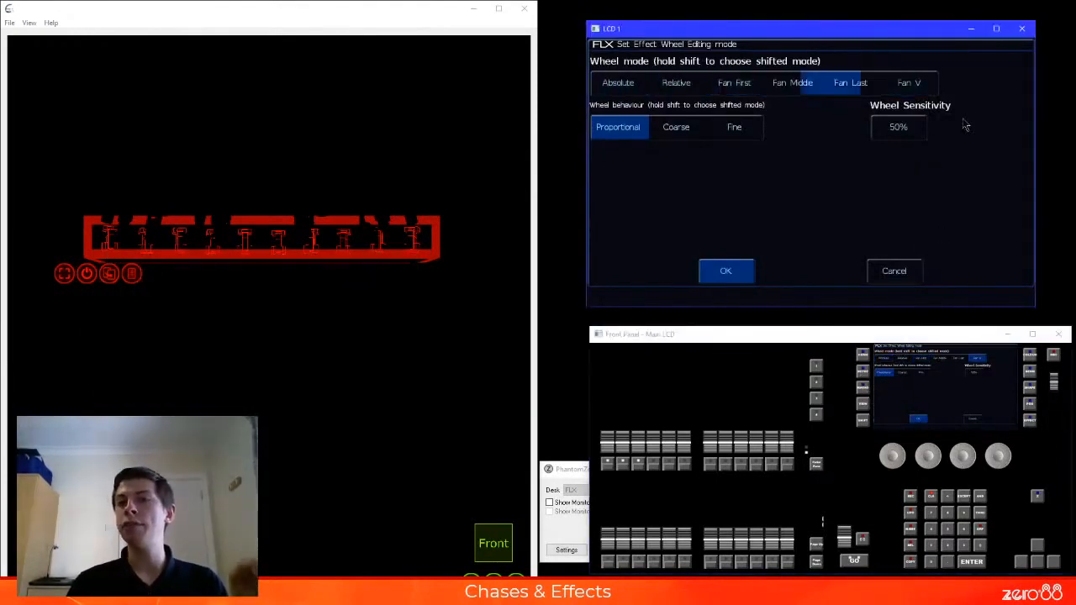
{"action": "key", "text": "shift"}
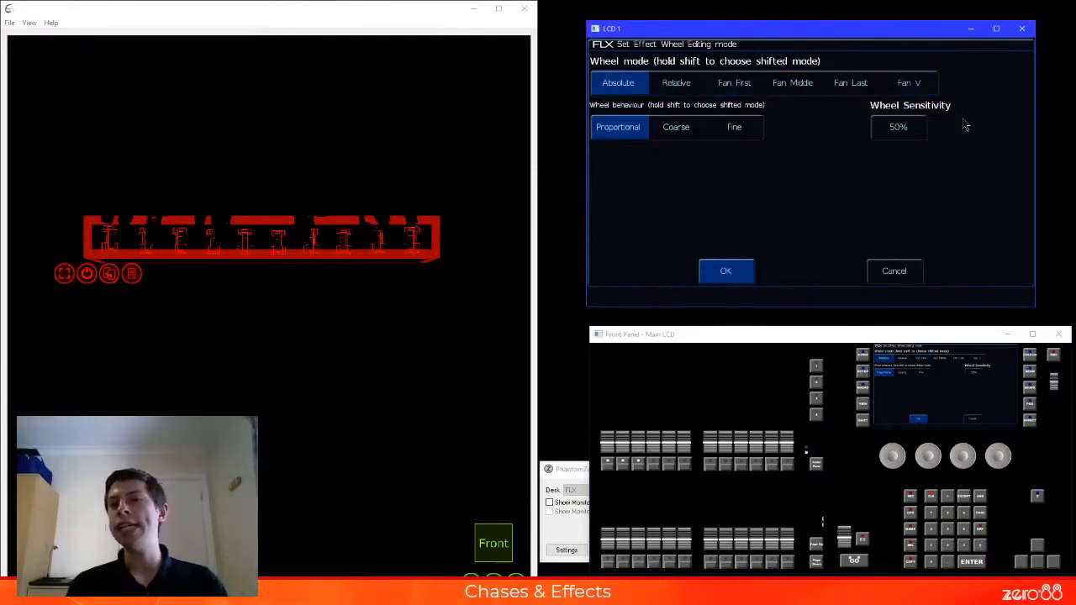
{"action": "left_click", "coordinate": [725, 272]}
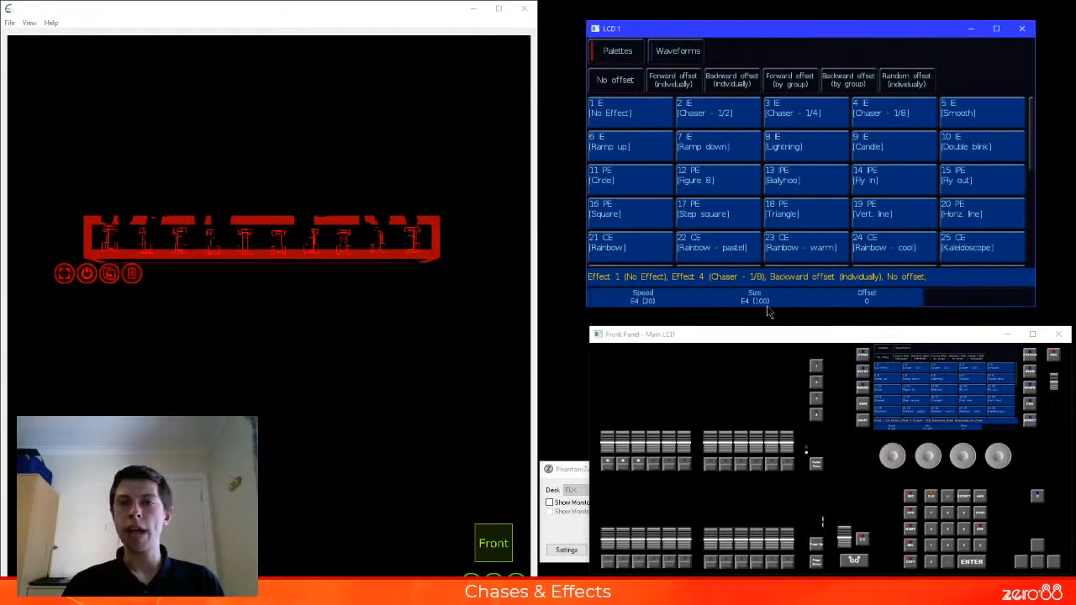
Fan the chaser effect's offset to 22 and set its speed to -19
{"action": "left_click", "coordinate": [965, 451]}
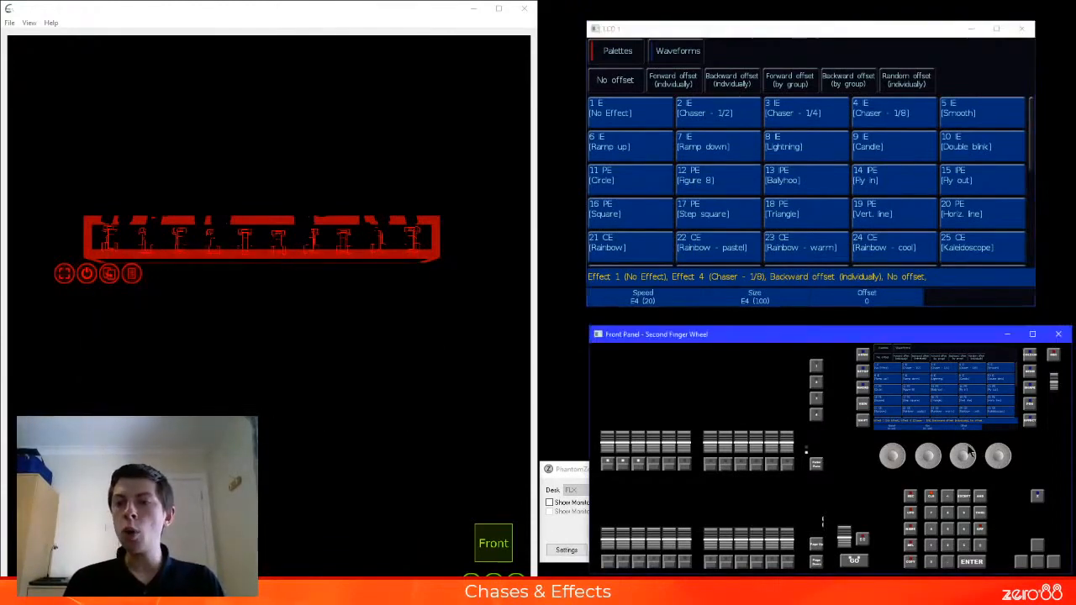
{"action": "left_click_drag", "start_coordinate": [917, 447], "coordinate": [883, 448]}
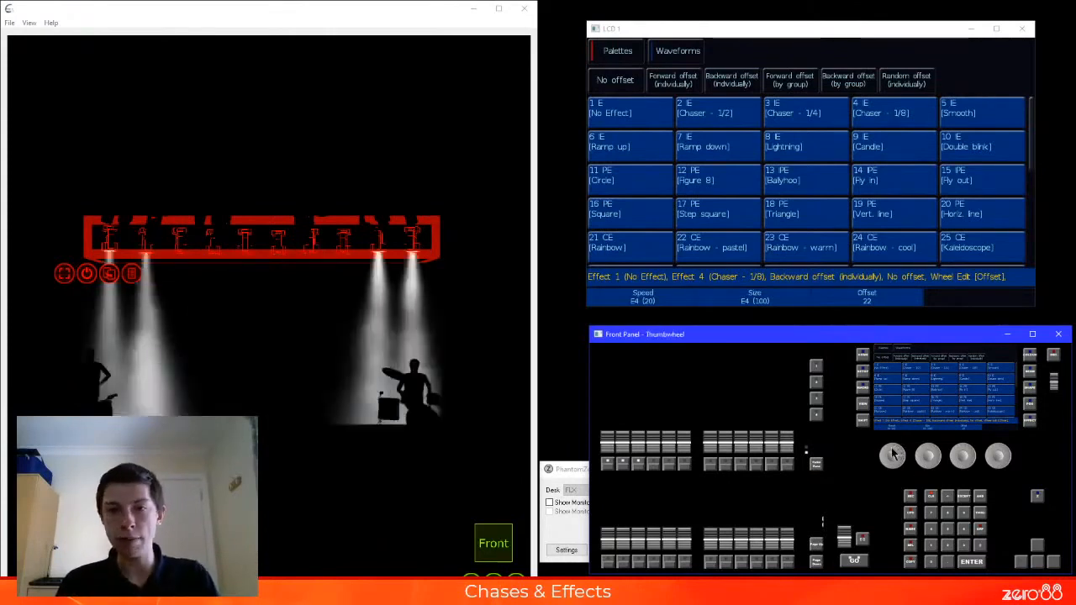
{"action": "scroll", "coordinate": [894, 452], "scroll_direction": "down", "scroll_amount": 5}
{"action": "scroll", "coordinate": [895, 452], "scroll_direction": "up", "scroll_amount": 4}
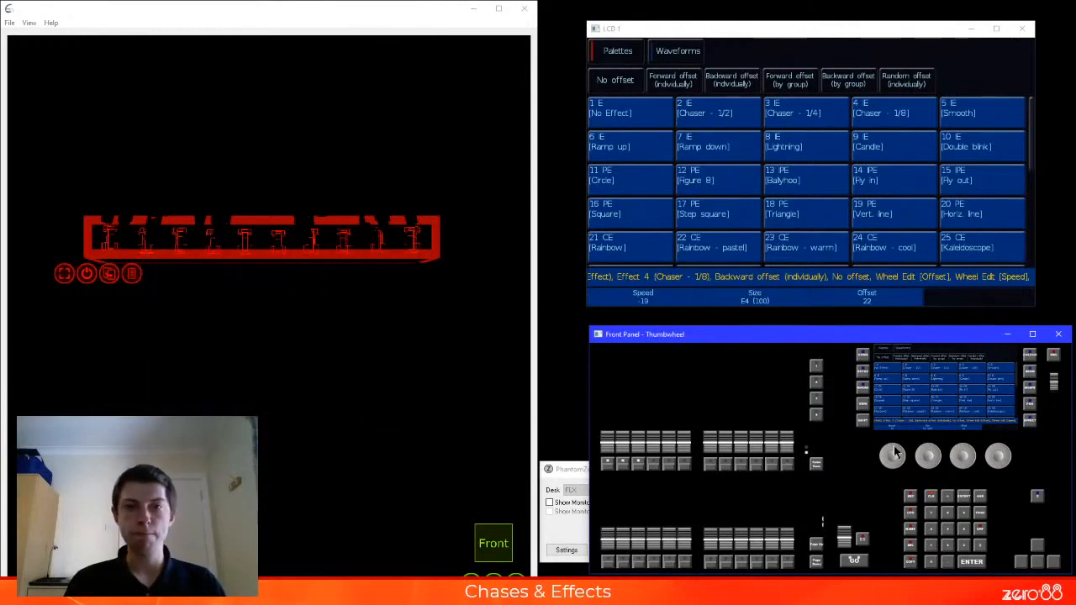
Record the fanned chaser effect as effect palette 47
{"action": "key", "text": "r"}
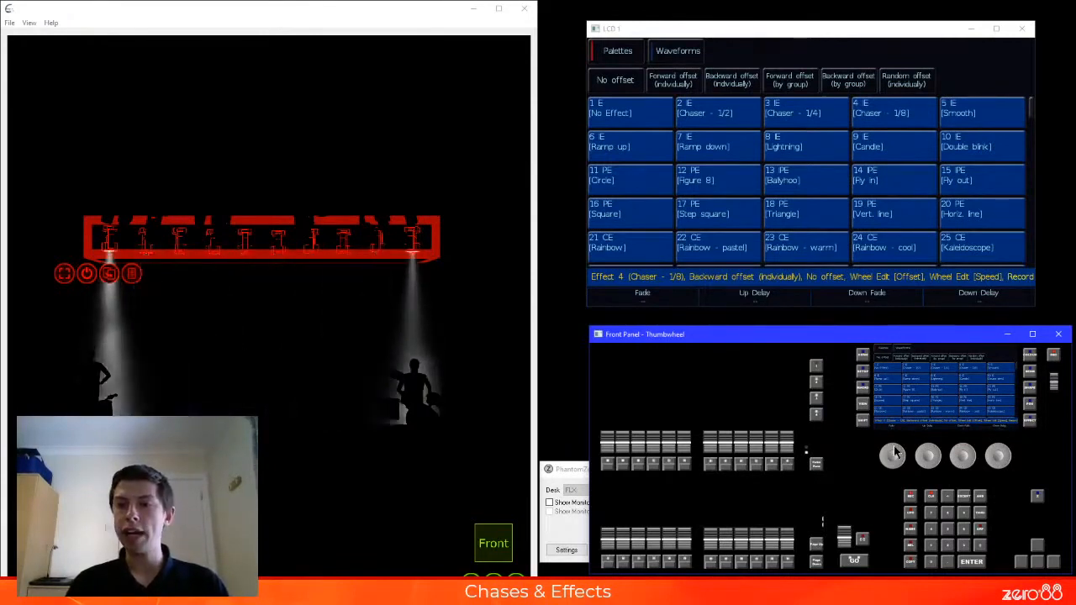
{"action": "type", "text": "ect47"}
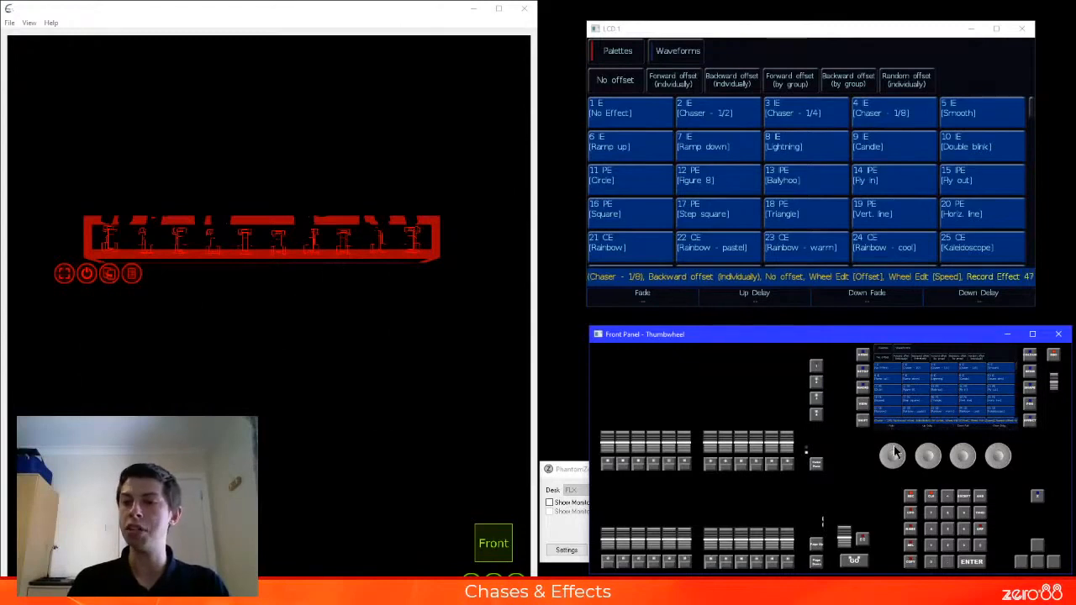
{"action": "key", "text": "Return"}
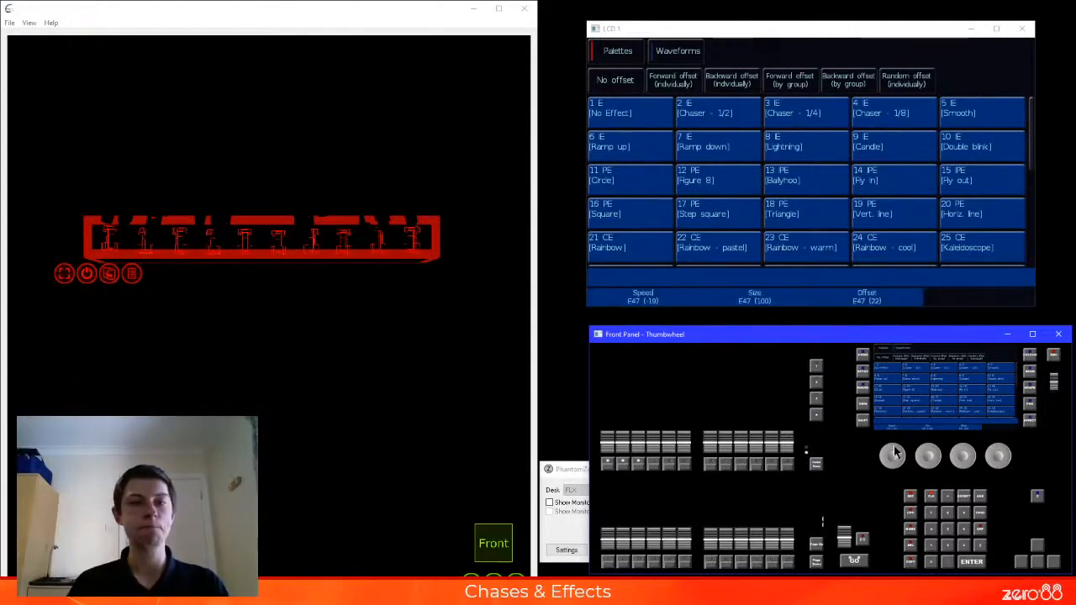
Remove the chaser with No Effect and apply the Circle effect to the selected fixtures
{"action": "left_click", "coordinate": [629, 116]}
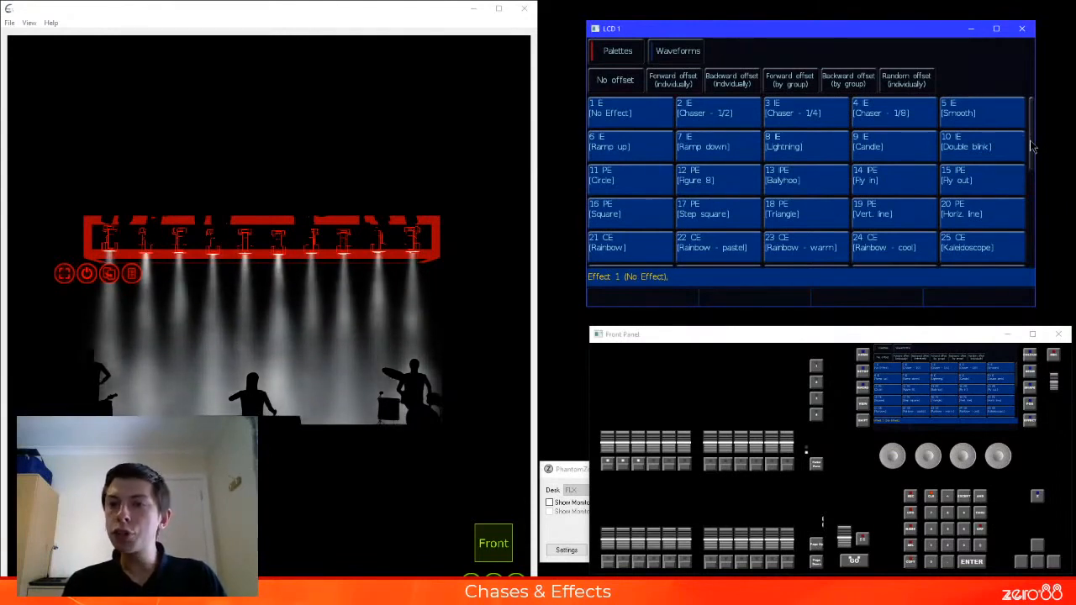
{"action": "scroll", "coordinate": [1032, 147], "scroll_direction": "down", "scroll_amount": 1}
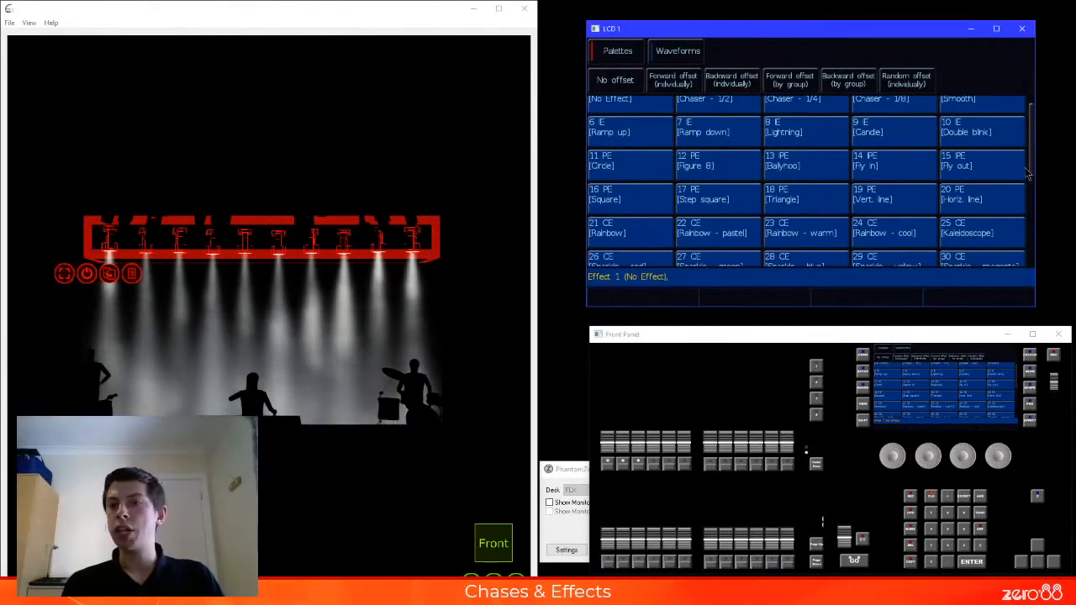
{"action": "left_click", "coordinate": [631, 166]}
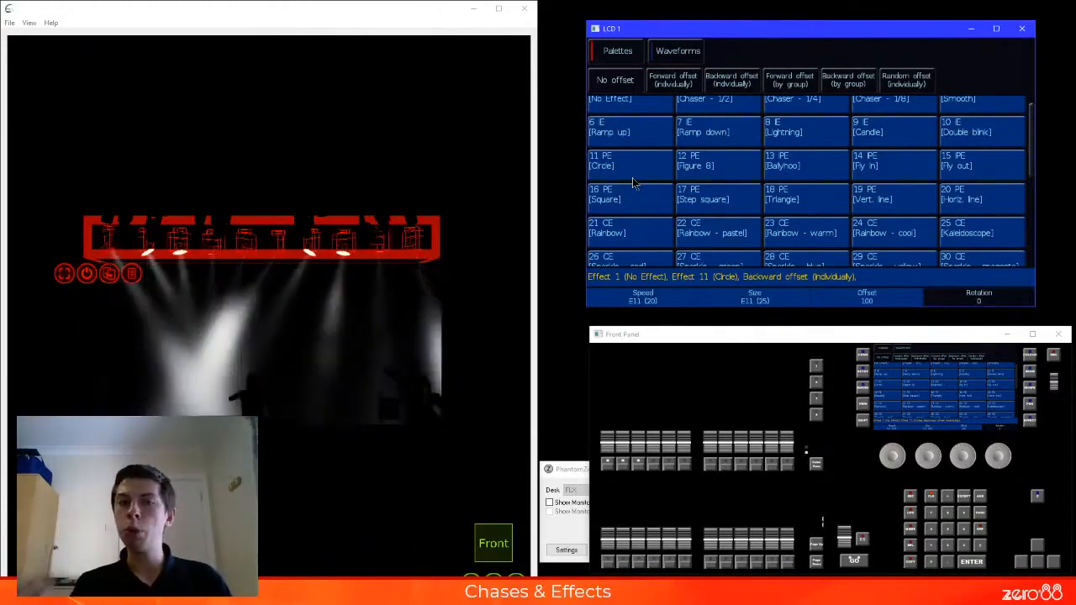
Move the selected fixtures to position palette 2 (DS K20) beneath the running Circle effect
{"action": "key", "text": "p"}
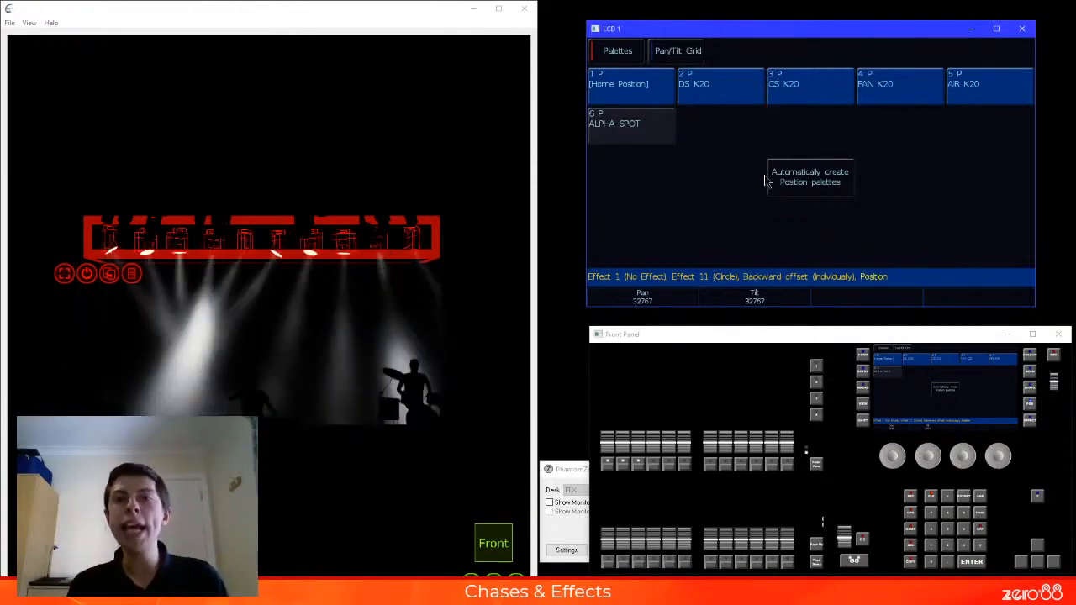
{"action": "left_click", "coordinate": [736, 100]}
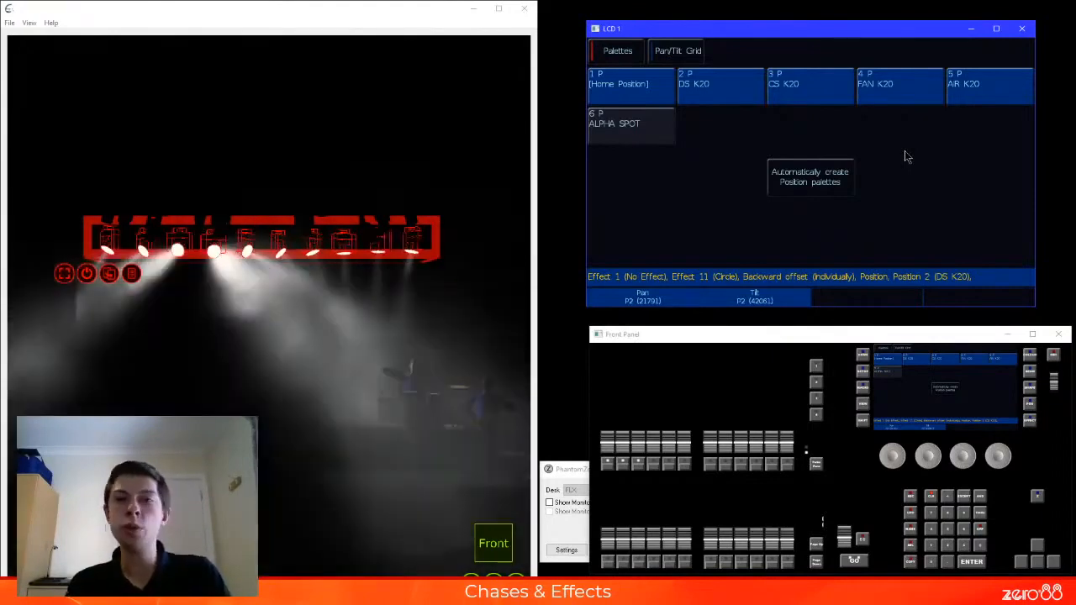
Apply the Figure 8, Circle and Square position effects in turn to the selected fixtures
{"action": "key", "text": "e"}
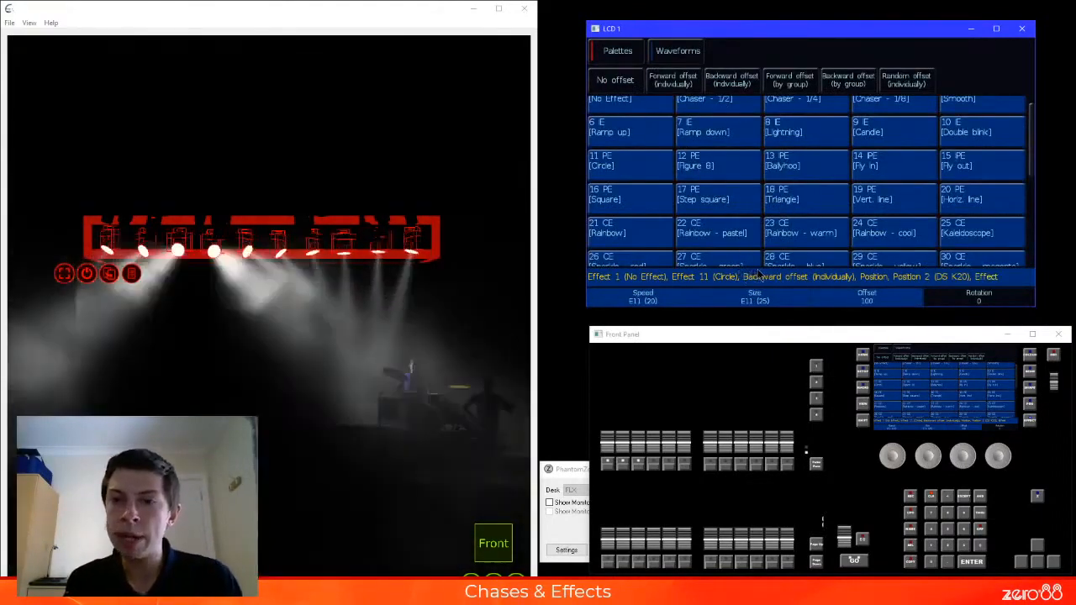
{"action": "left_click", "coordinate": [728, 168]}
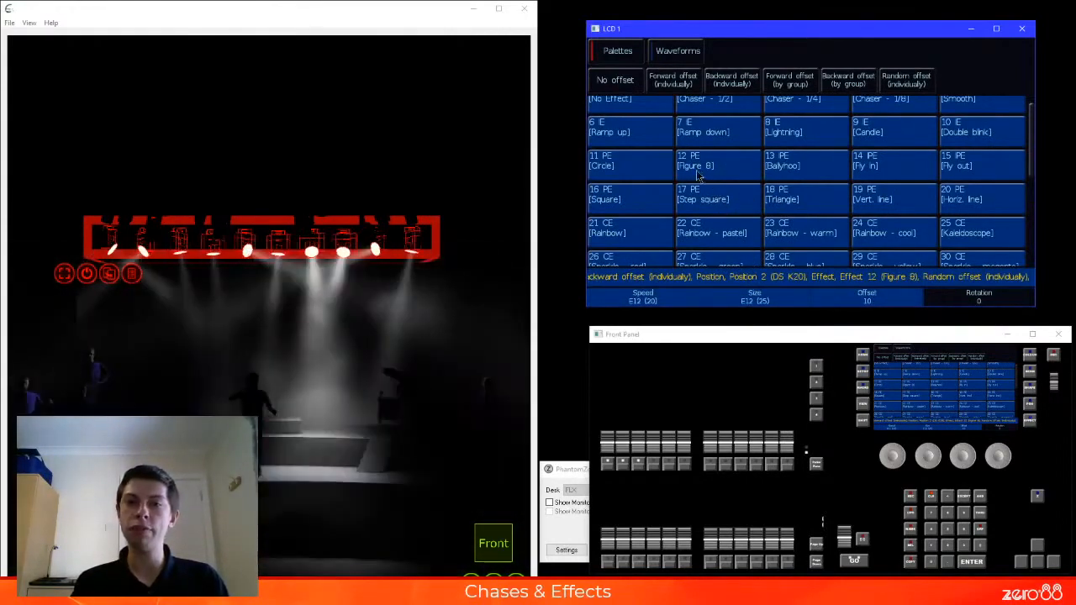
{"action": "left_click", "coordinate": [653, 166]}
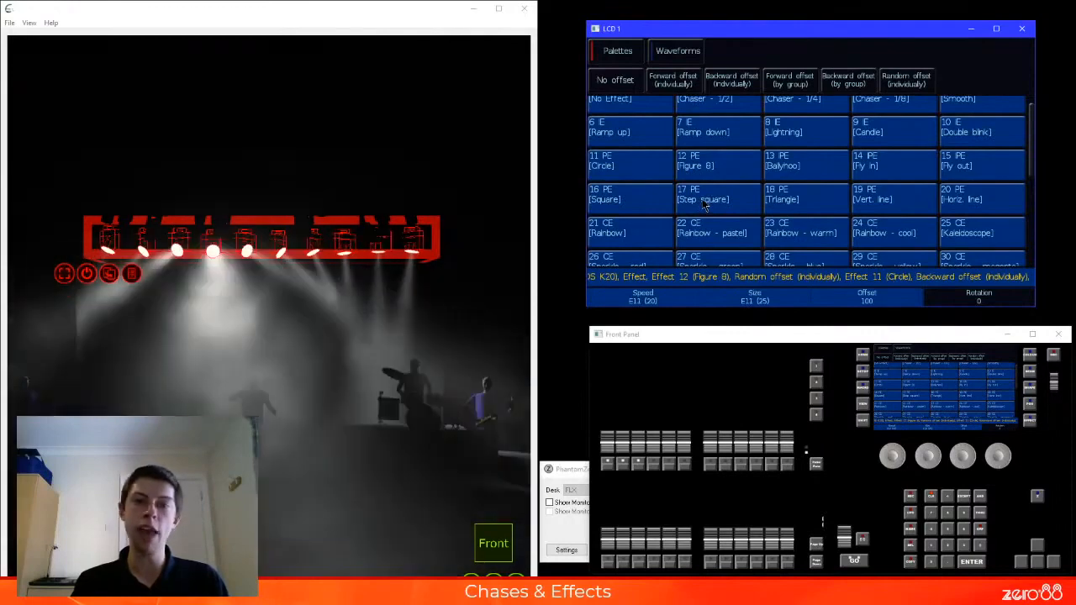
{"action": "left_click", "coordinate": [639, 197]}
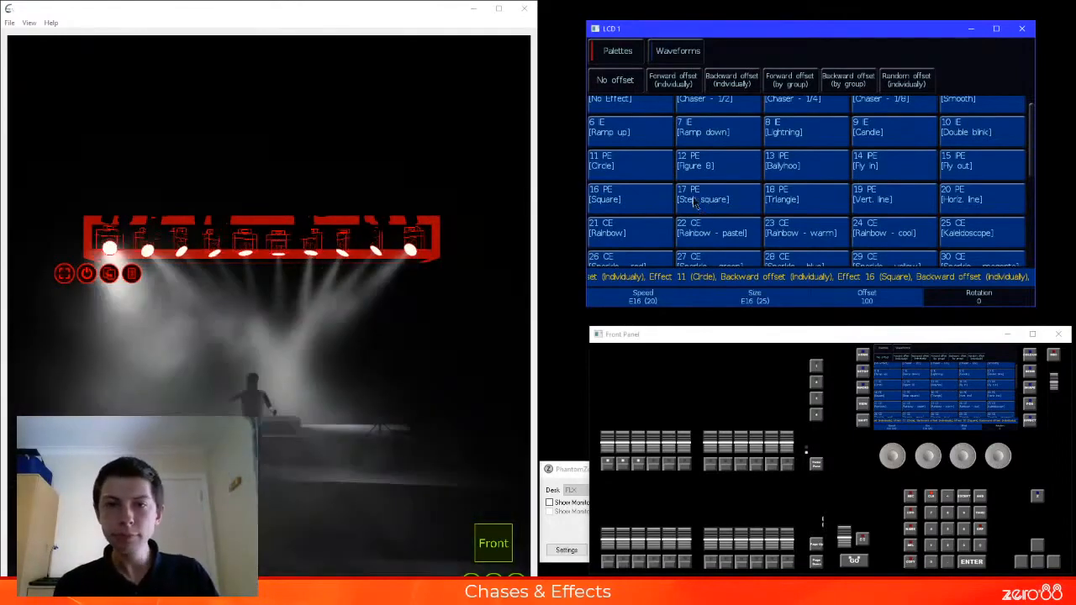
Apply the Vert. line position effect and give it Backward offset (individually)
{"action": "scroll", "coordinate": [710, 200], "scroll_direction": "up", "scroll_amount": 1}
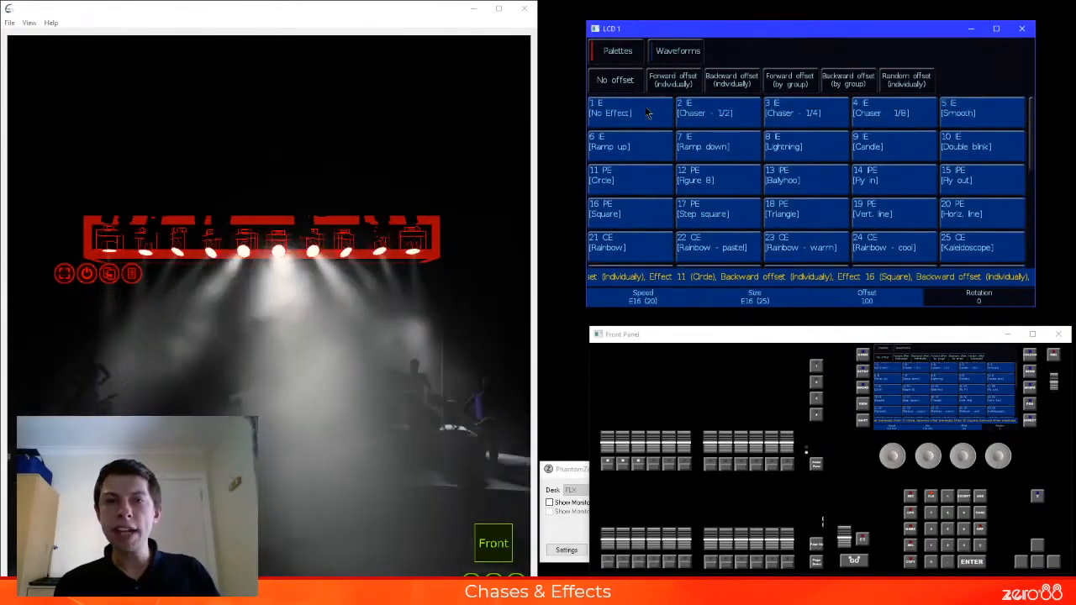
{"action": "scroll", "coordinate": [853, 217], "scroll_direction": "down", "scroll_amount": 4}
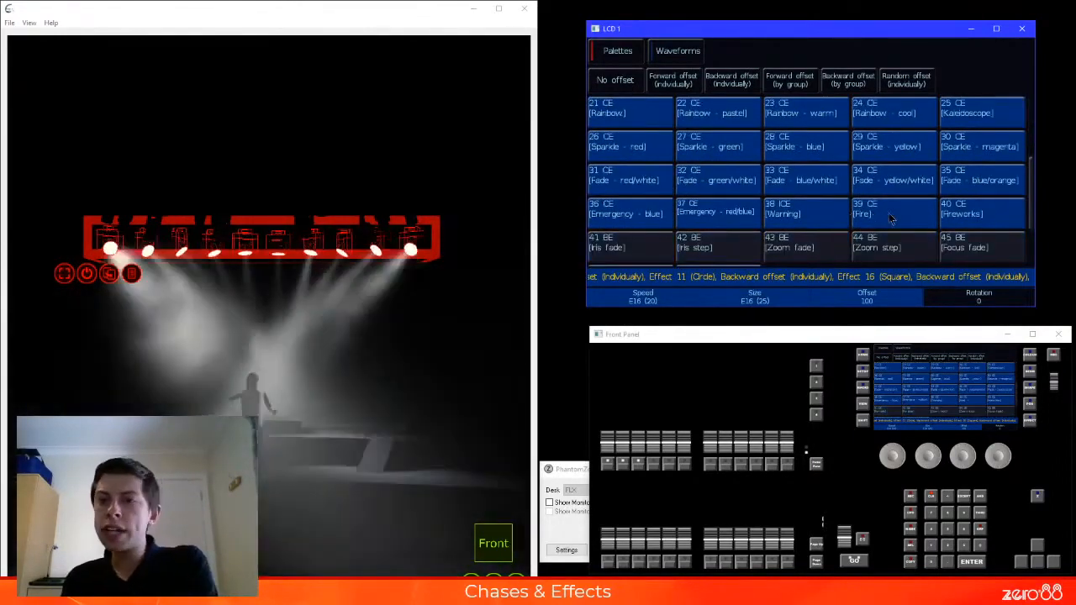
{"action": "scroll", "coordinate": [891, 216], "scroll_direction": "up", "scroll_amount": 4}
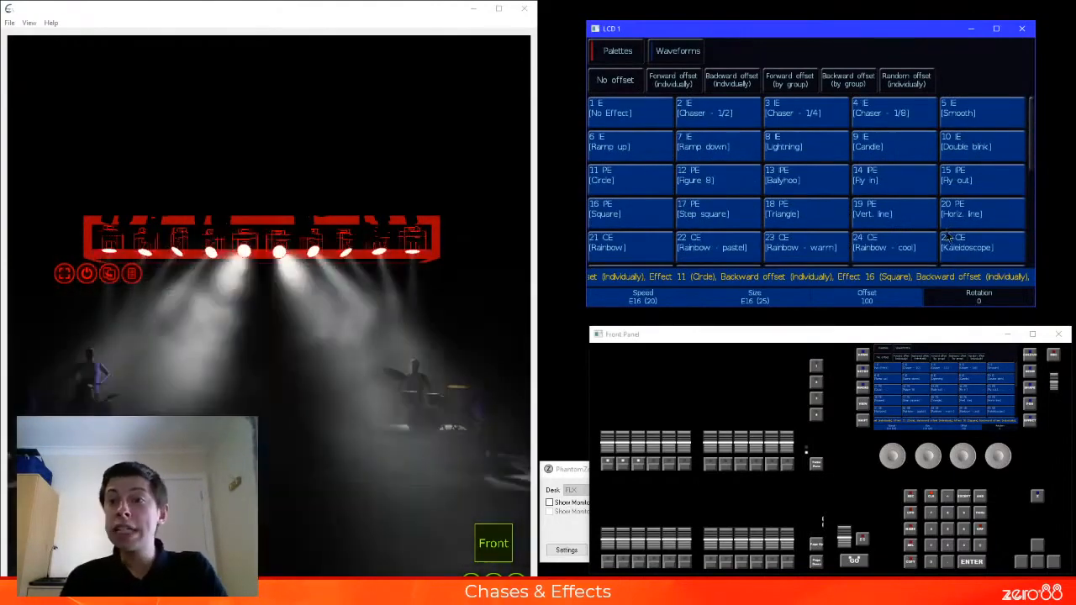
{"action": "left_click", "coordinate": [934, 218]}
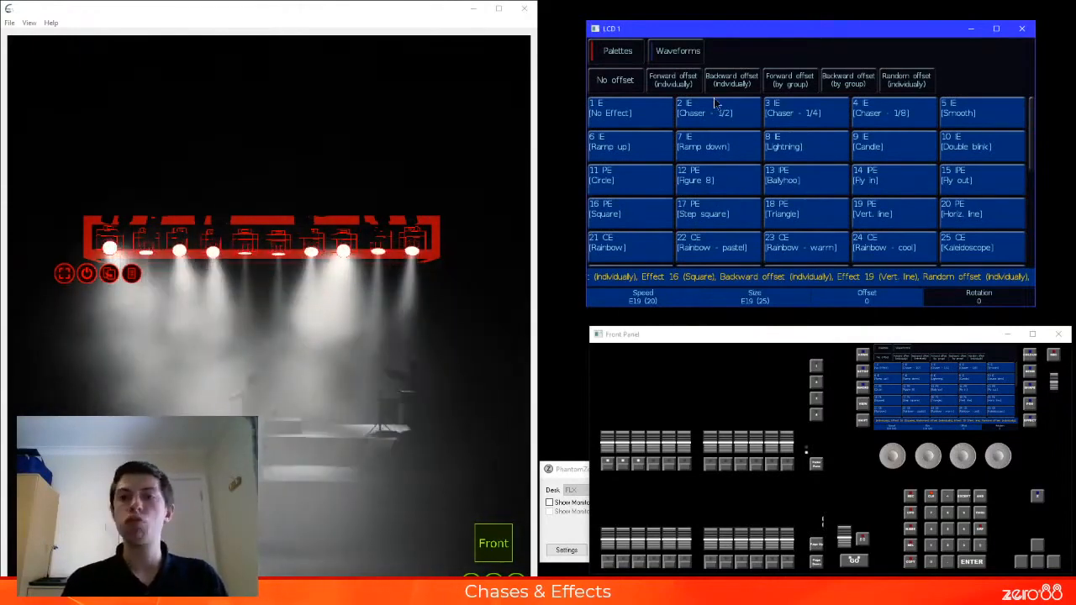
{"action": "left_click", "coordinate": [745, 85]}
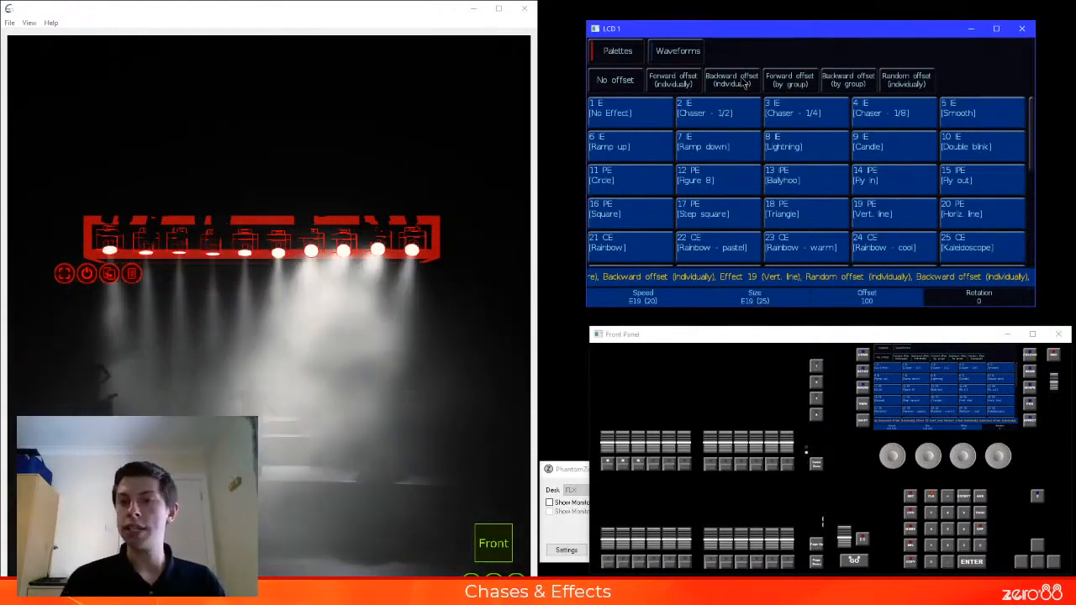
Apply the Horiz. line effect and alternate between individual backward and random offsets, ending on Backward offset (individually)
{"action": "left_click", "coordinate": [986, 215]}
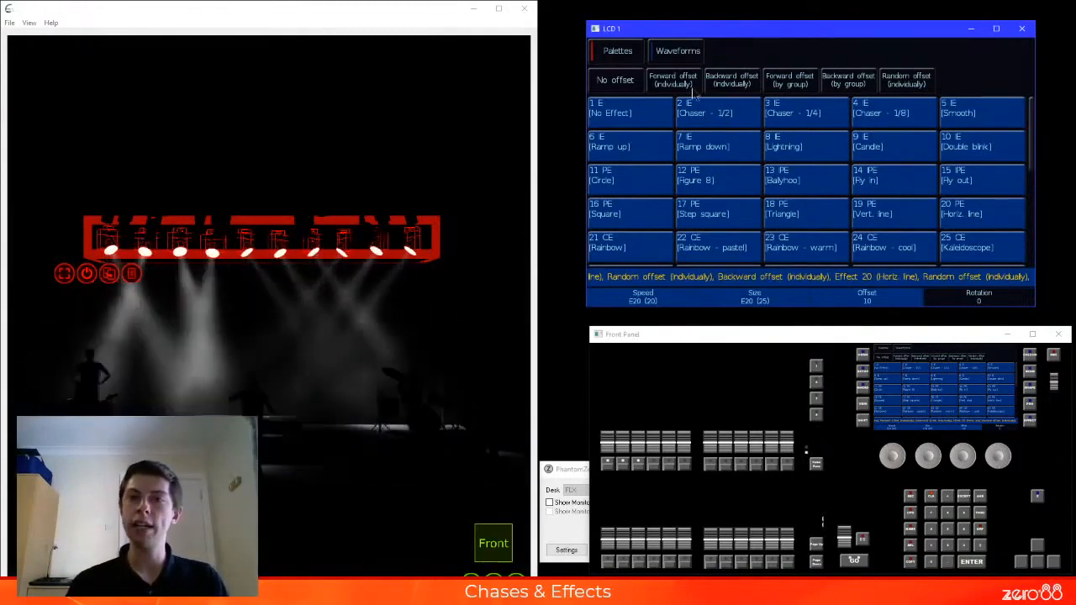
{"action": "left_click", "coordinate": [730, 81]}
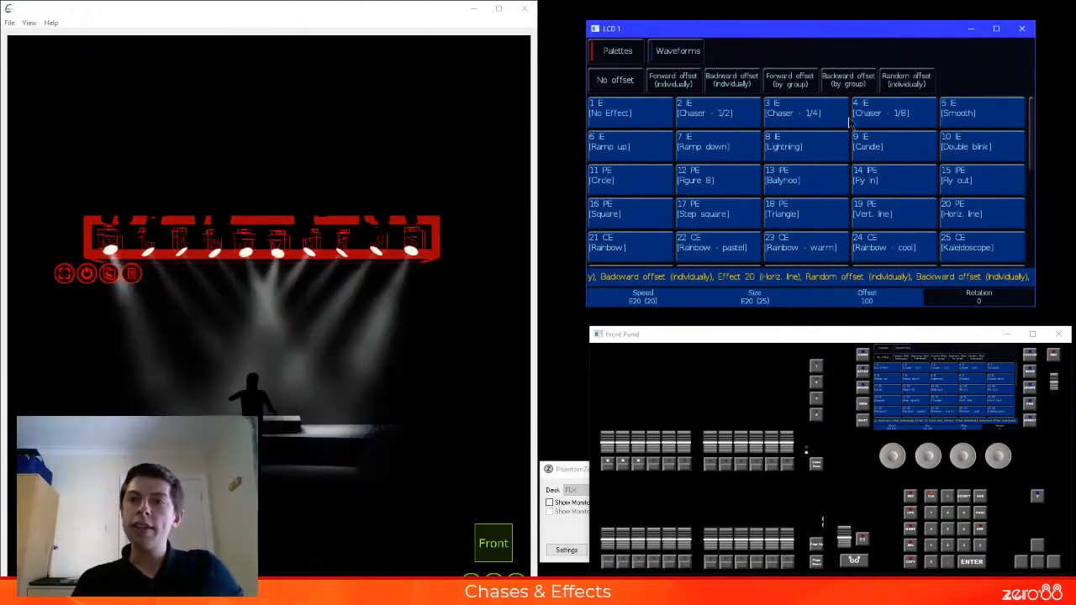
{"action": "left_click", "coordinate": [899, 83]}
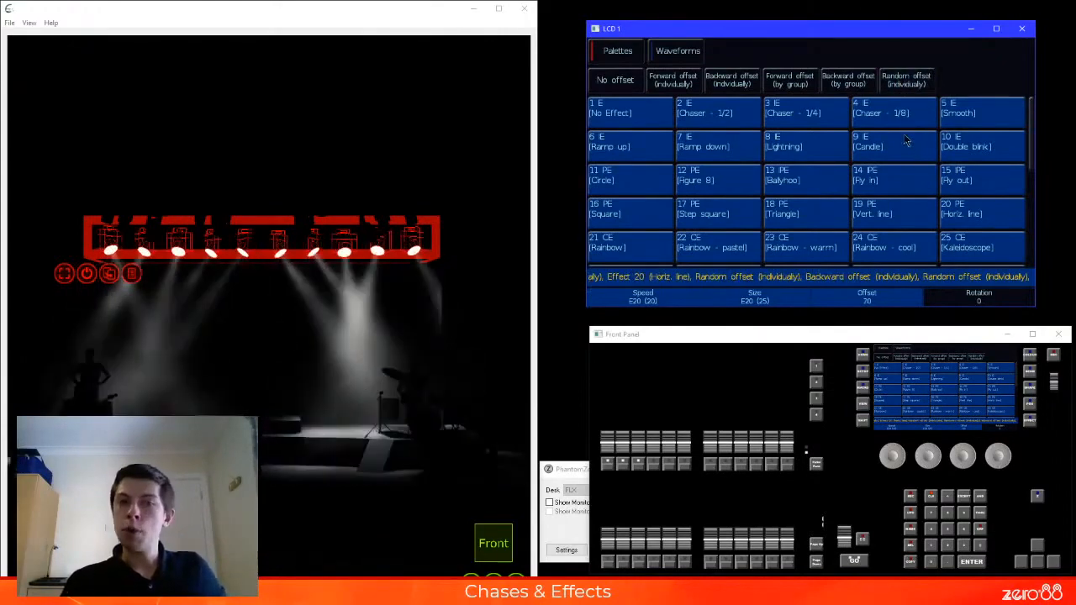
{"action": "left_click", "coordinate": [738, 84]}
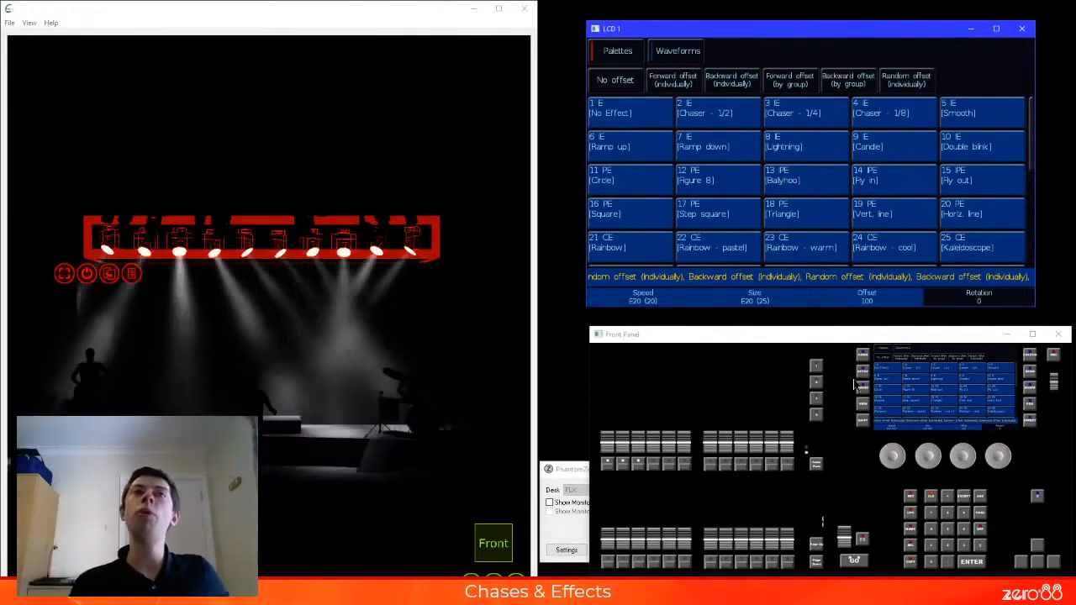
Set the Horiz. line effect's size to 100 and its speed to 11
{"action": "left_click", "coordinate": [936, 454]}
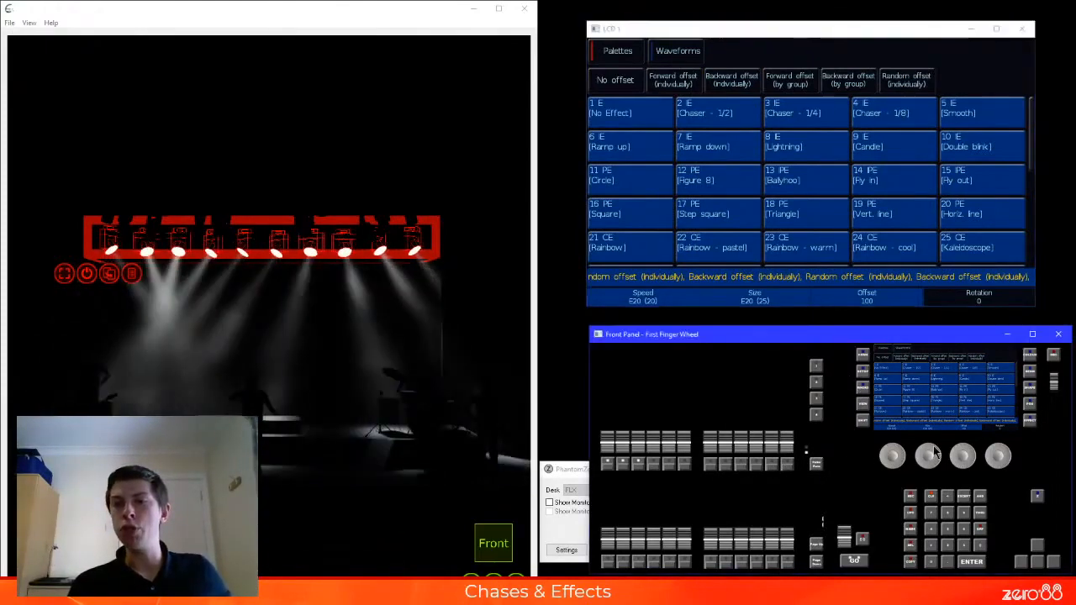
{"action": "scroll", "coordinate": [934, 453], "scroll_direction": "up", "scroll_amount": 5}
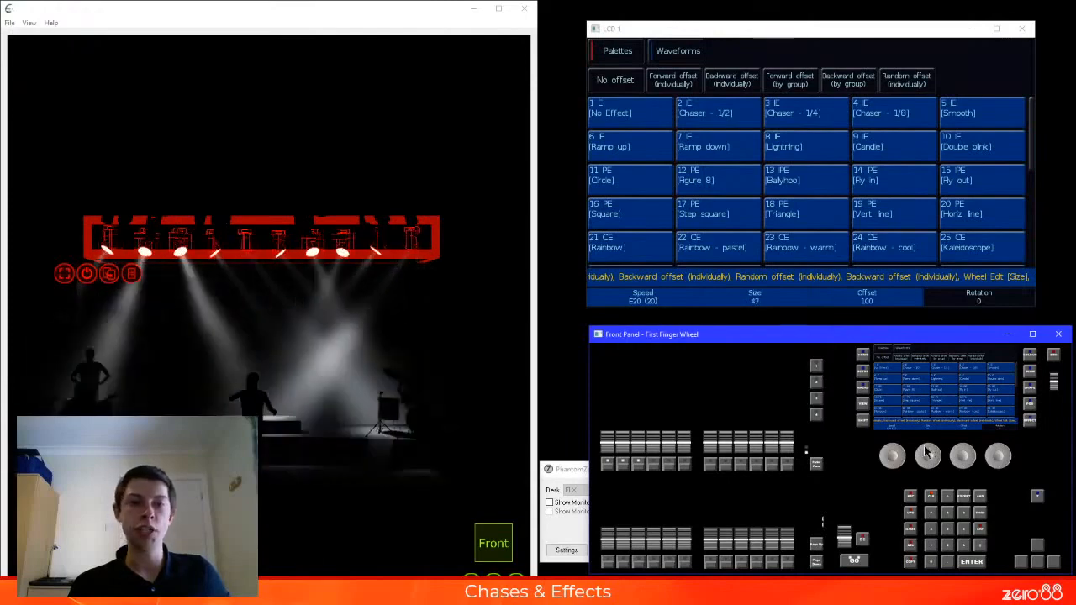
{"action": "scroll", "coordinate": [928, 452], "scroll_direction": "up", "scroll_amount": 6}
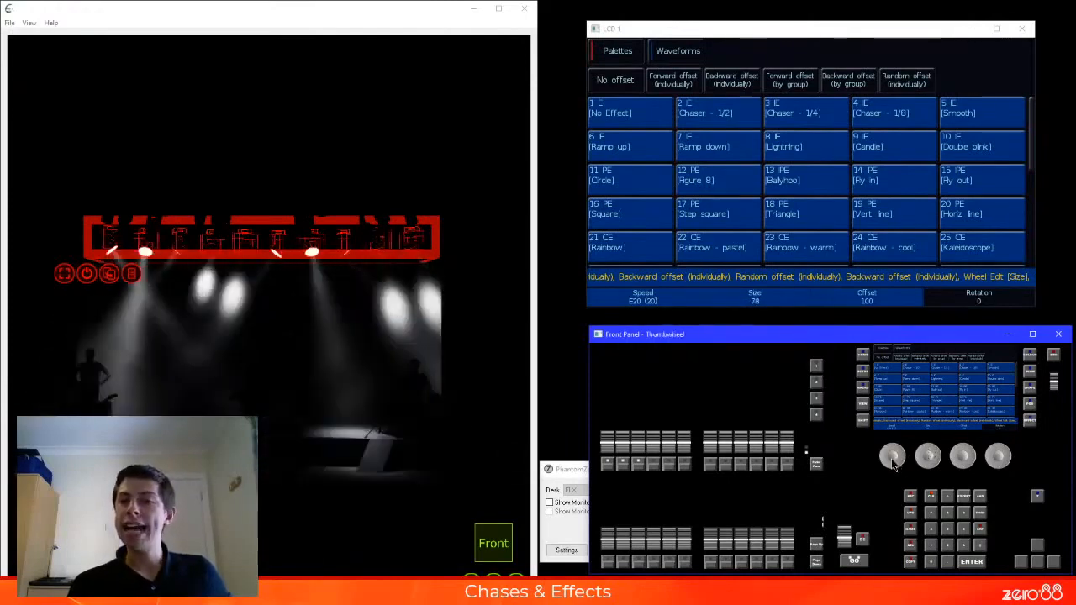
{"action": "scroll", "coordinate": [894, 454], "scroll_direction": "down", "scroll_amount": 9}
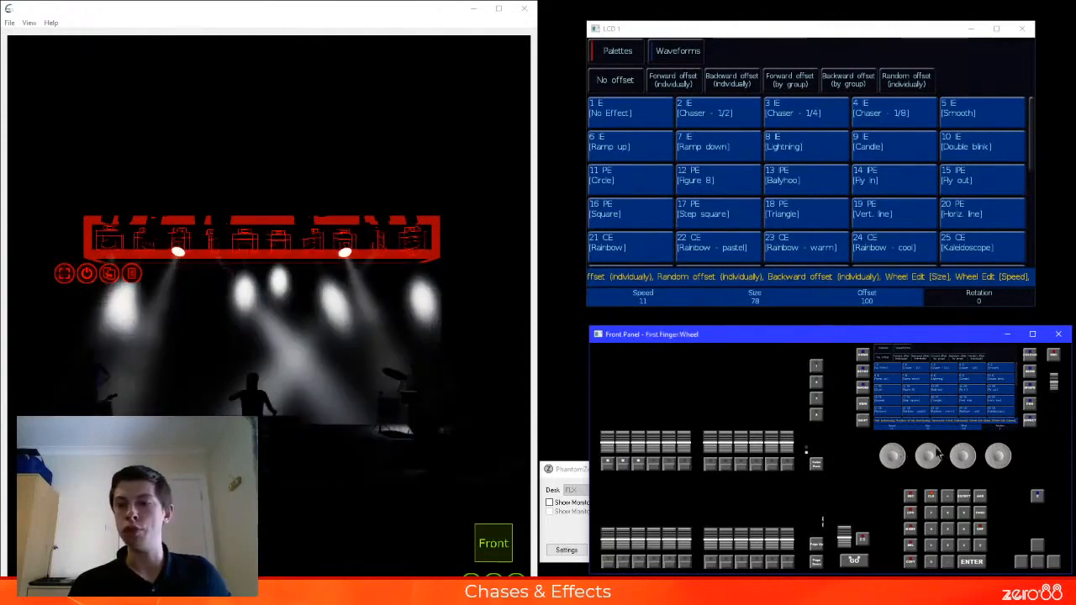
{"action": "scroll", "coordinate": [928, 452], "scroll_direction": "up", "scroll_amount": 4}
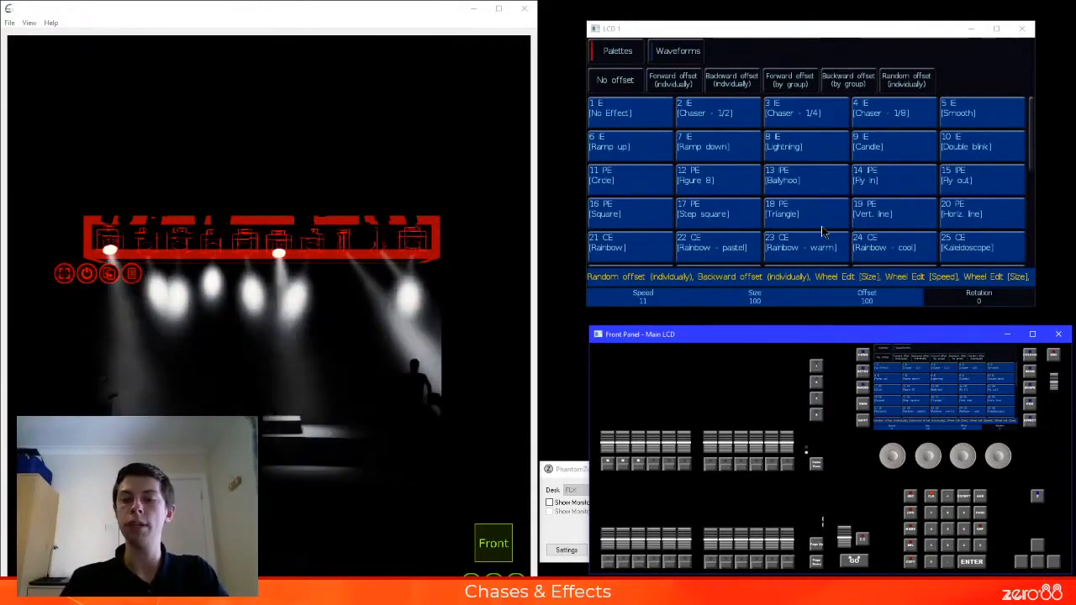
Home the fixtures' effect attributes and apply No Effect to stop the movement, keeping the effect palettes open
{"action": "key", "text": "h"}
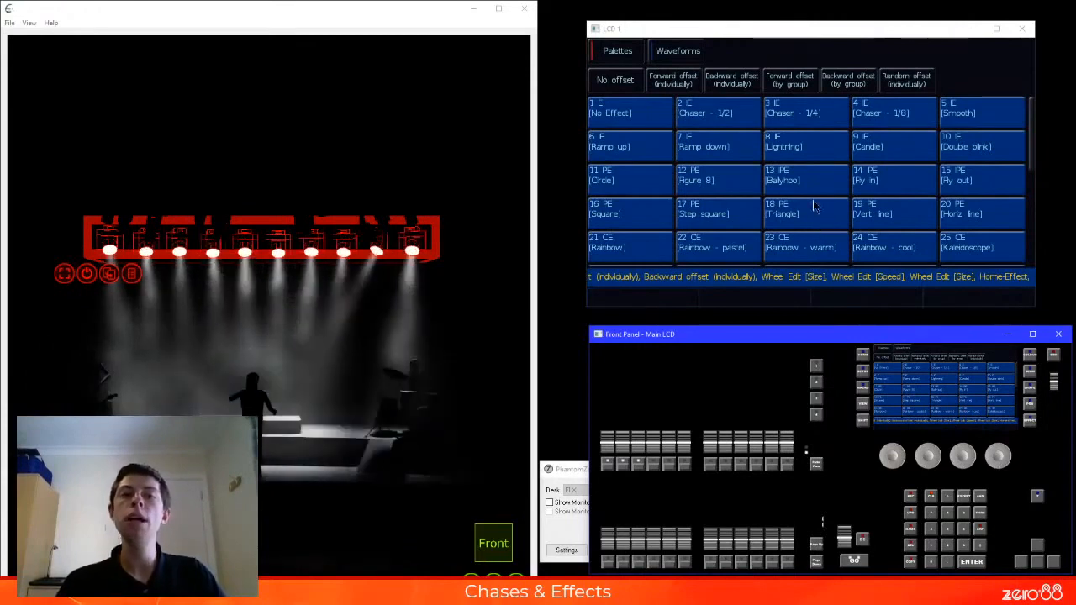
{"action": "left_click", "coordinate": [663, 124]}
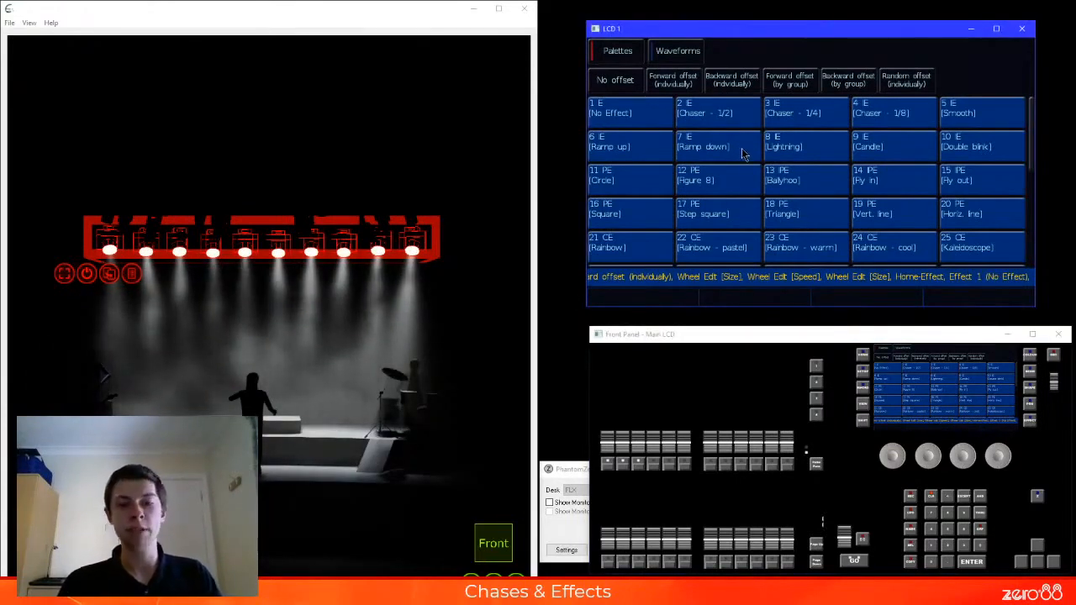
{"action": "key", "text": "z"}
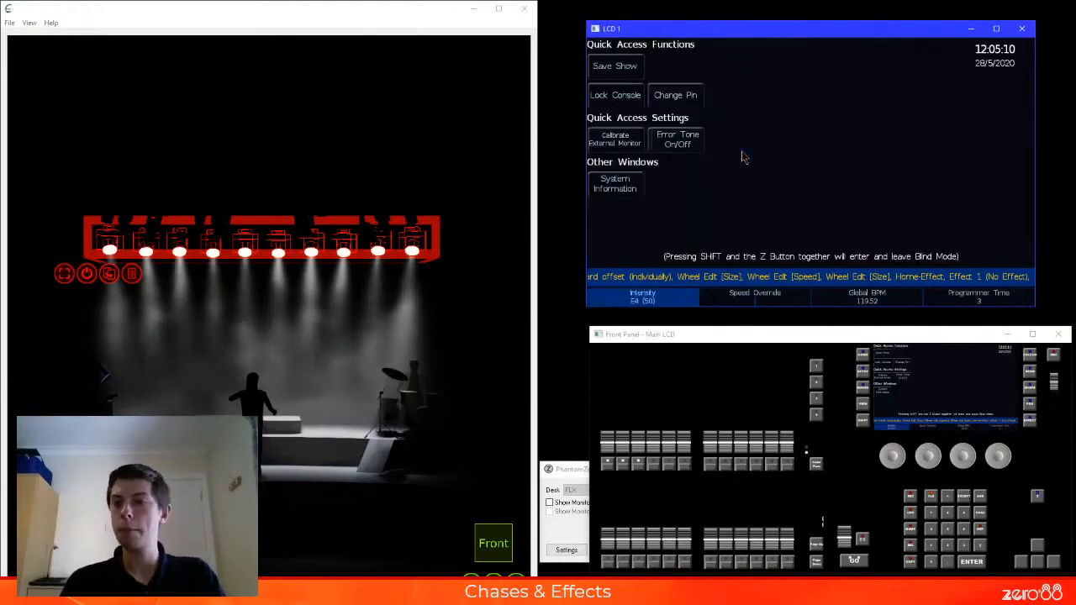
{"action": "key", "text": "z"}
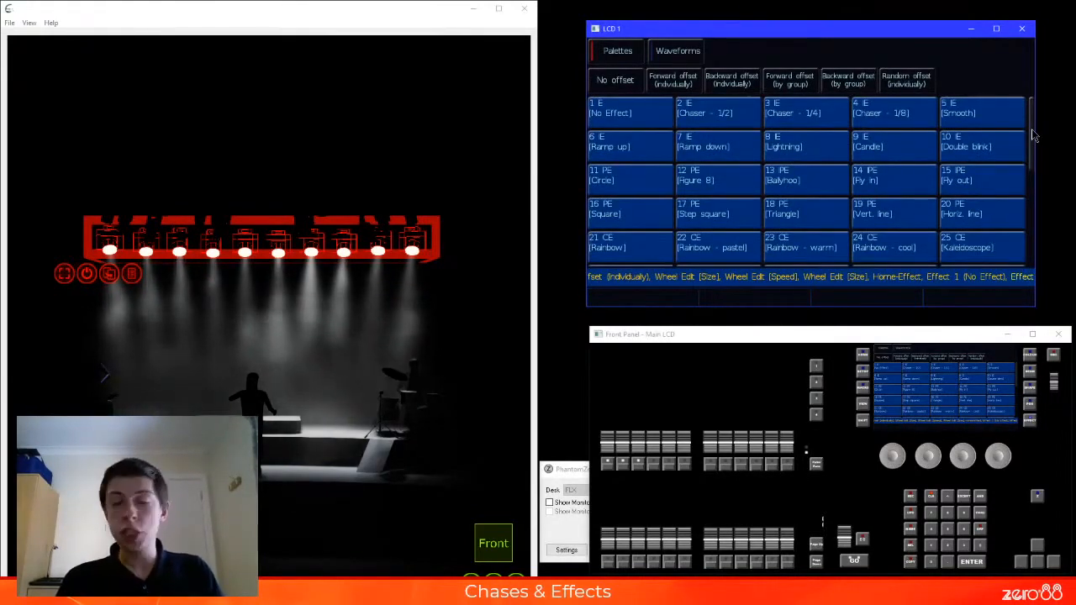
Apply the Rainbow, Sparkle - blue and Fade - blue/orange colour effects in turn to the selected fixtures
{"action": "scroll", "coordinate": [1032, 152], "scroll_direction": "down", "scroll_amount": 1}
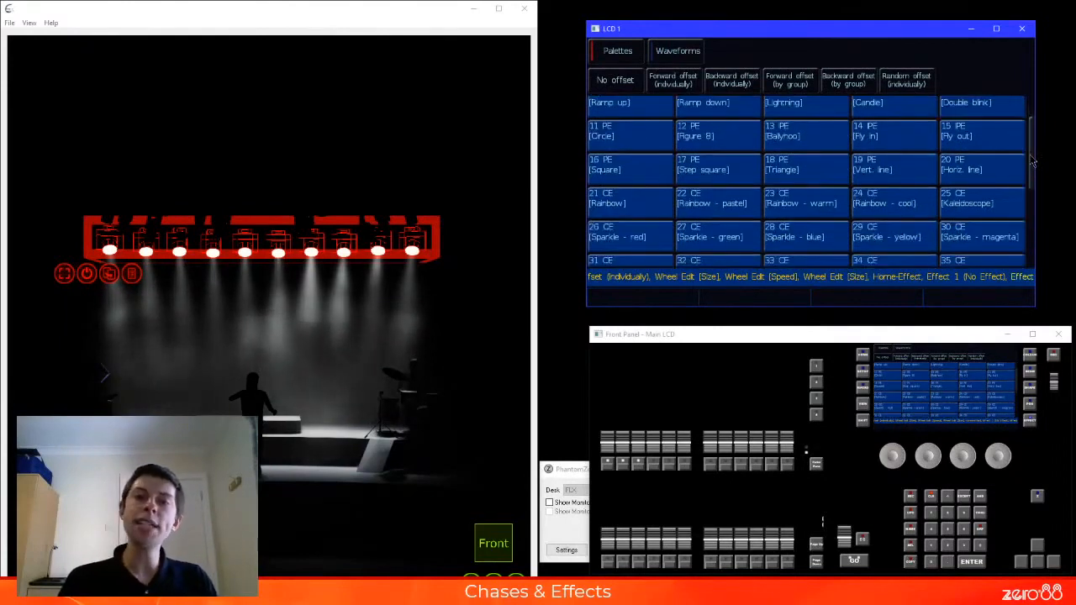
{"action": "scroll", "coordinate": [1033, 168], "scroll_direction": "down", "scroll_amount": 1}
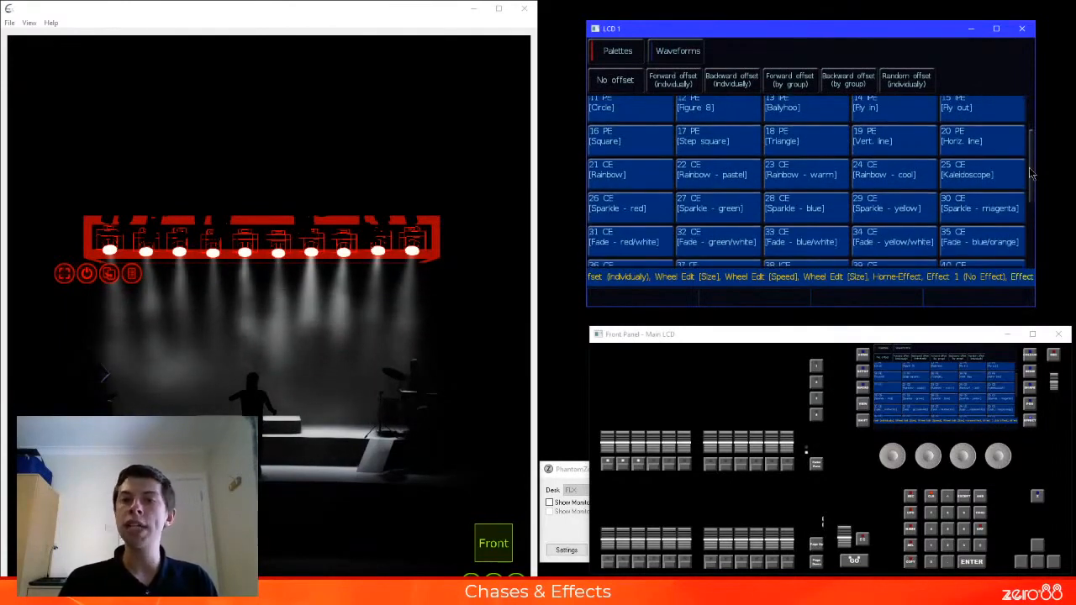
{"action": "scroll", "coordinate": [1032, 177], "scroll_direction": "down", "scroll_amount": 1}
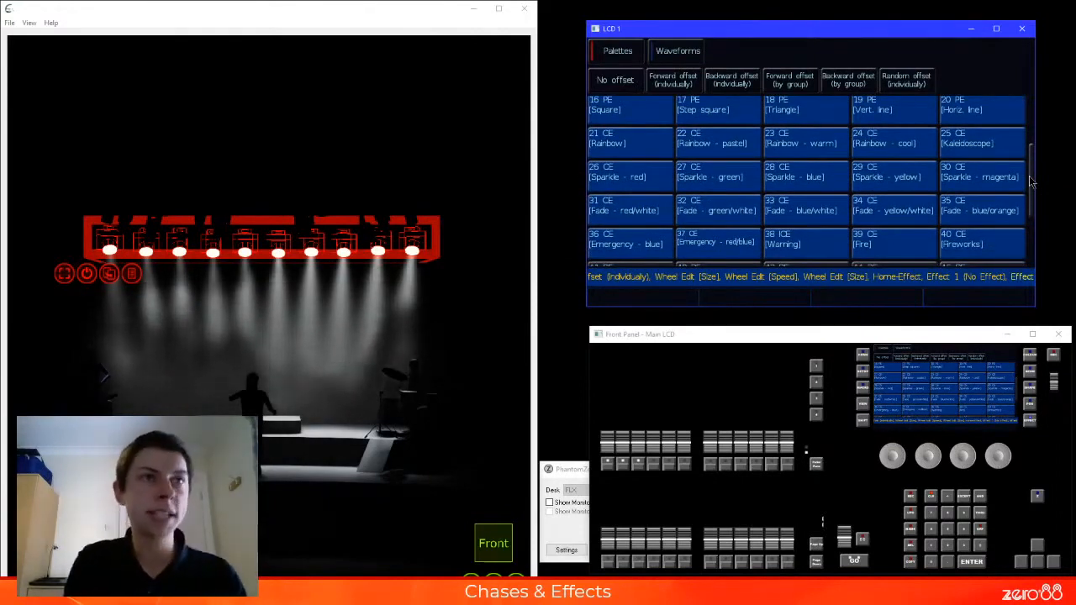
{"action": "left_click", "coordinate": [639, 139]}
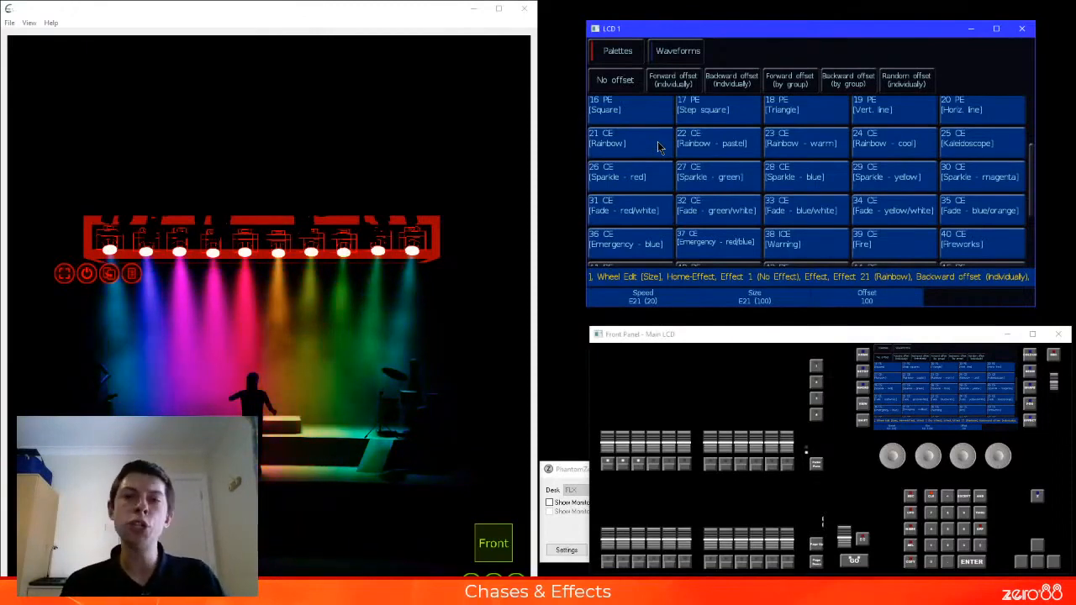
{"action": "left_click", "coordinate": [840, 180]}
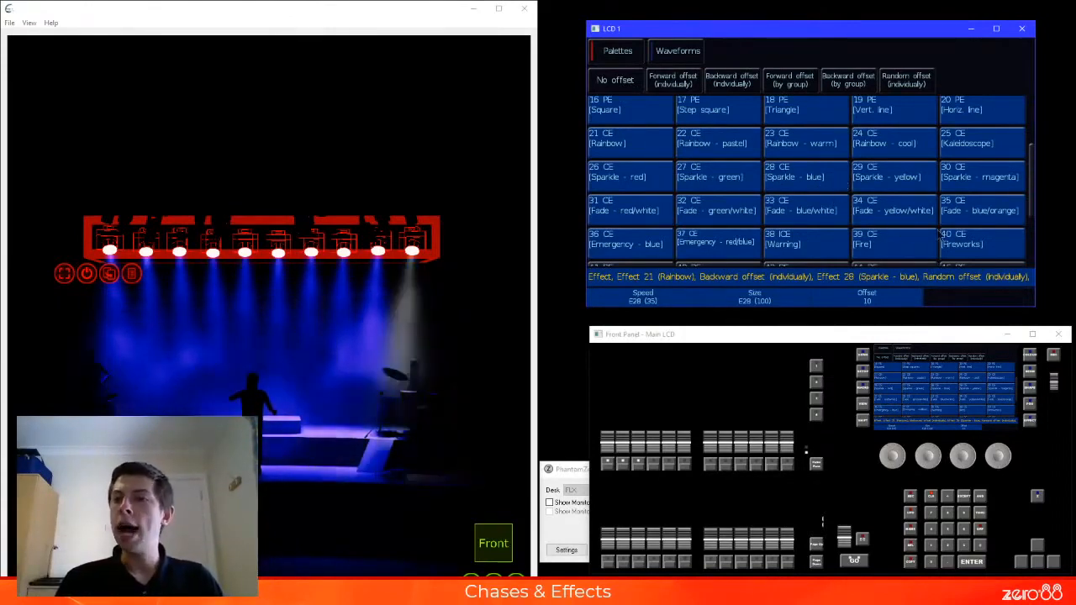
{"action": "left_click", "coordinate": [964, 218]}
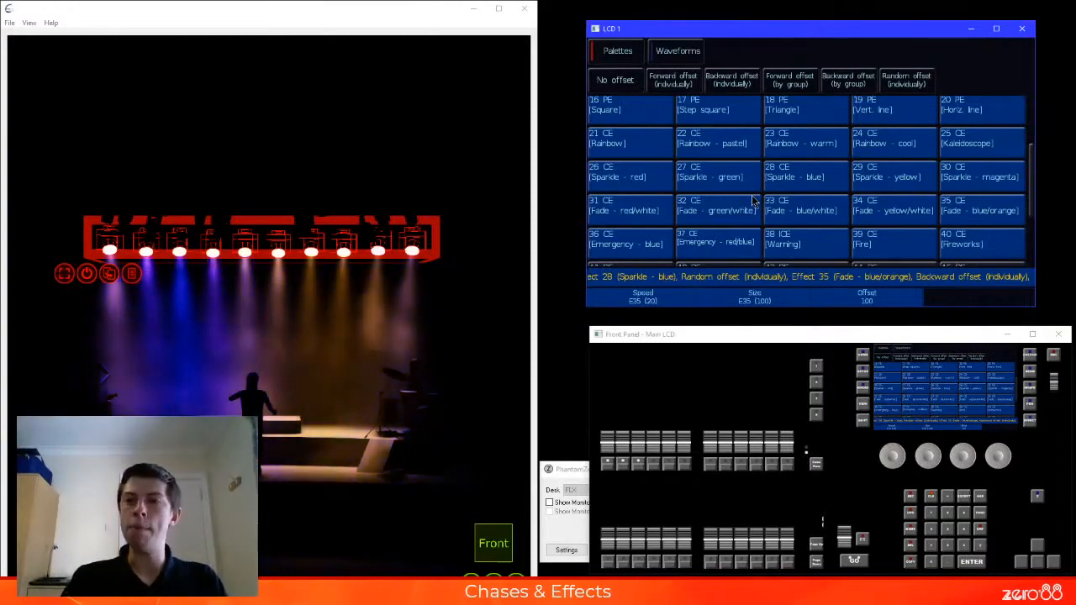
Home the effect attributes to clear the colour fade, and apply Emergency - blue followed by the Fire effect
{"action": "key", "text": "h+e"}
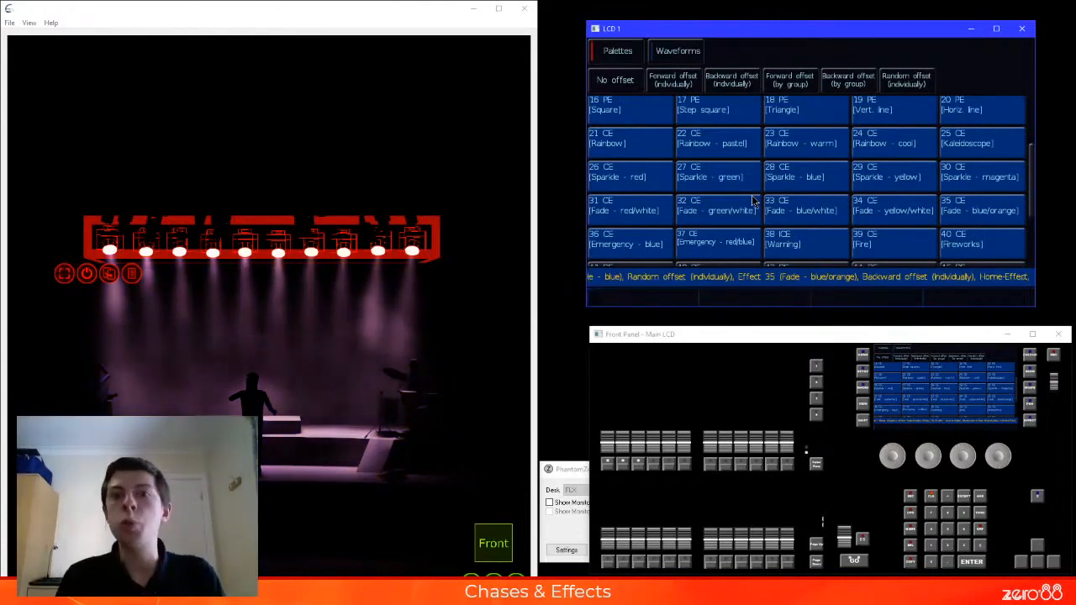
{"action": "left_click", "coordinate": [652, 245]}
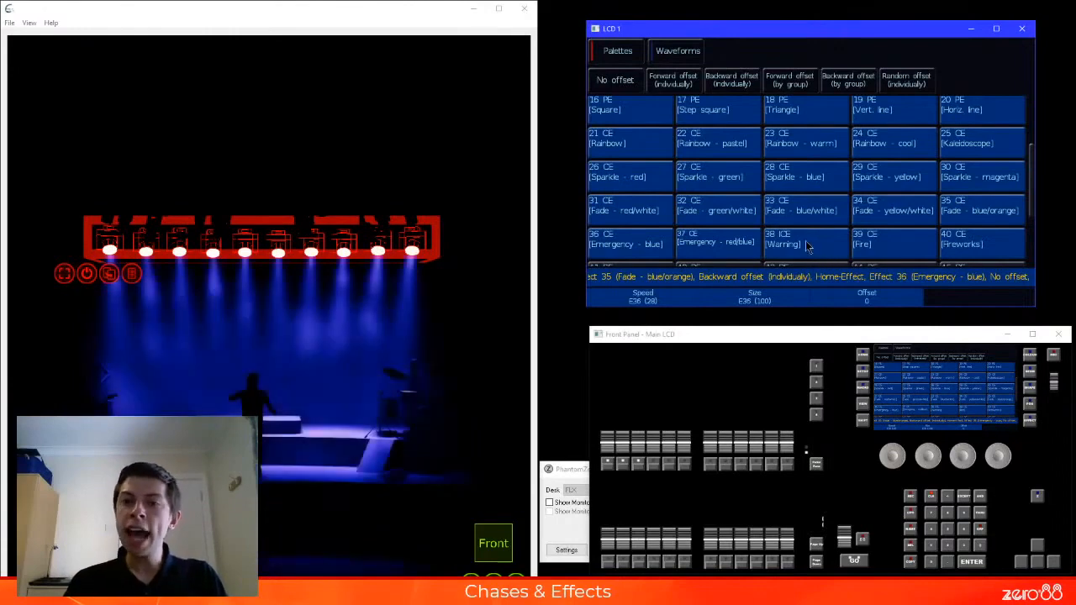
{"action": "left_click", "coordinate": [875, 250]}
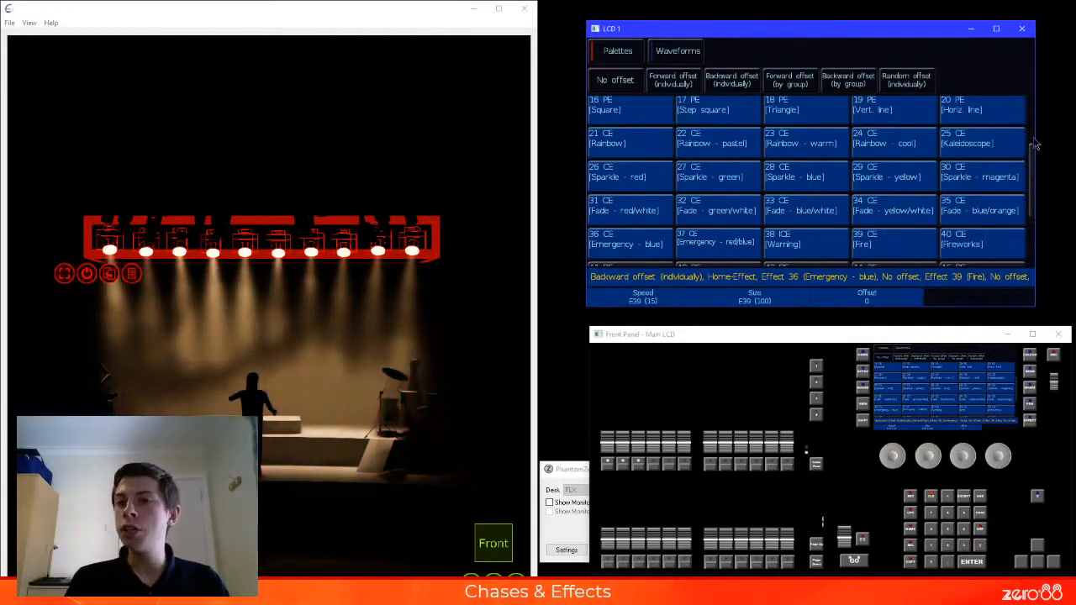
{"action": "scroll", "coordinate": [1035, 144], "scroll_direction": "up", "scroll_amount": 3}
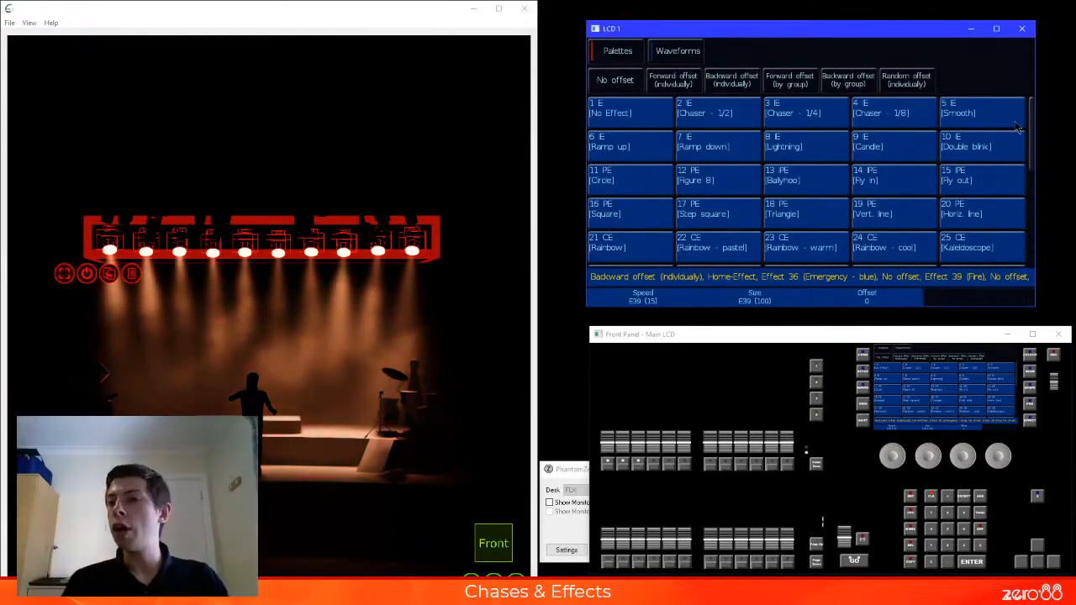
{"action": "left_click_drag", "start_coordinate": [1034, 126], "coordinate": [1049, 209]}
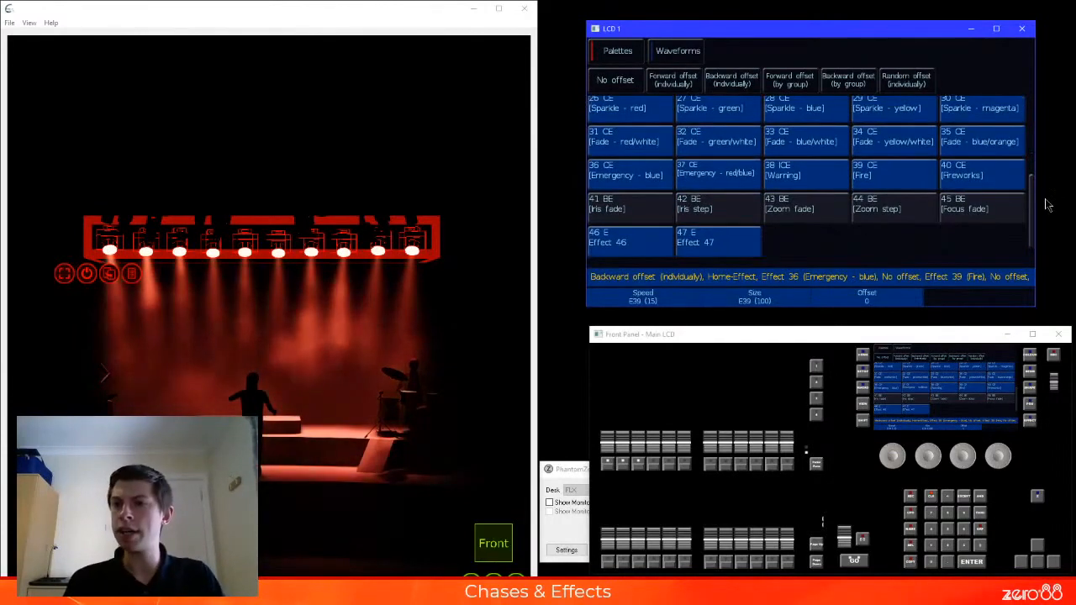
Clear the running effect with No Effect, and apply Circle with backward individual offset plus Sparkle - blue with random individual offset
{"action": "left_click_drag", "start_coordinate": [1033, 207], "coordinate": [1035, 99]}
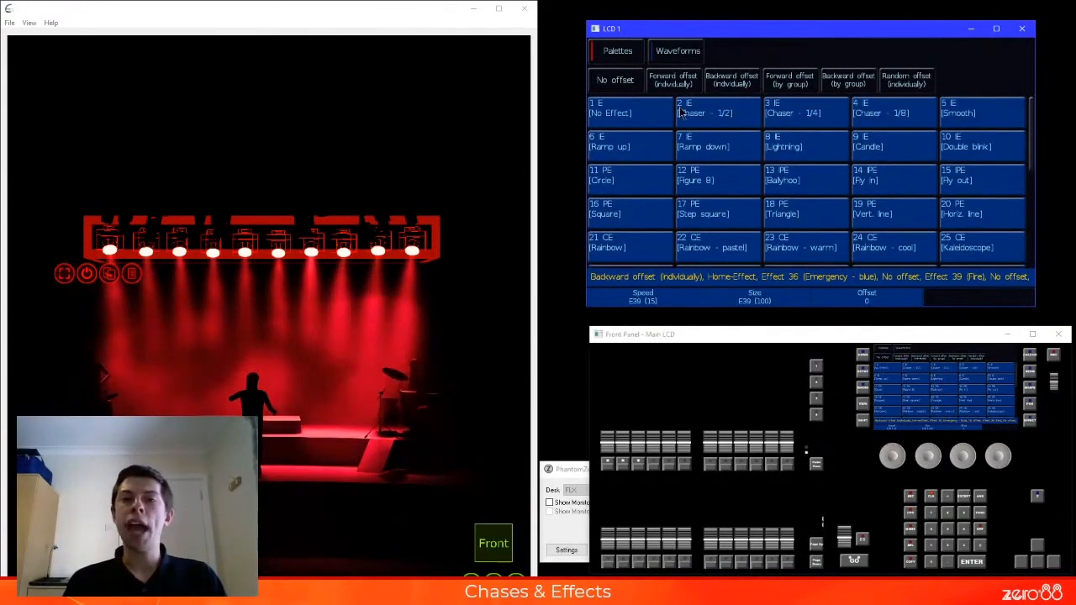
{"action": "left_click", "coordinate": [631, 110]}
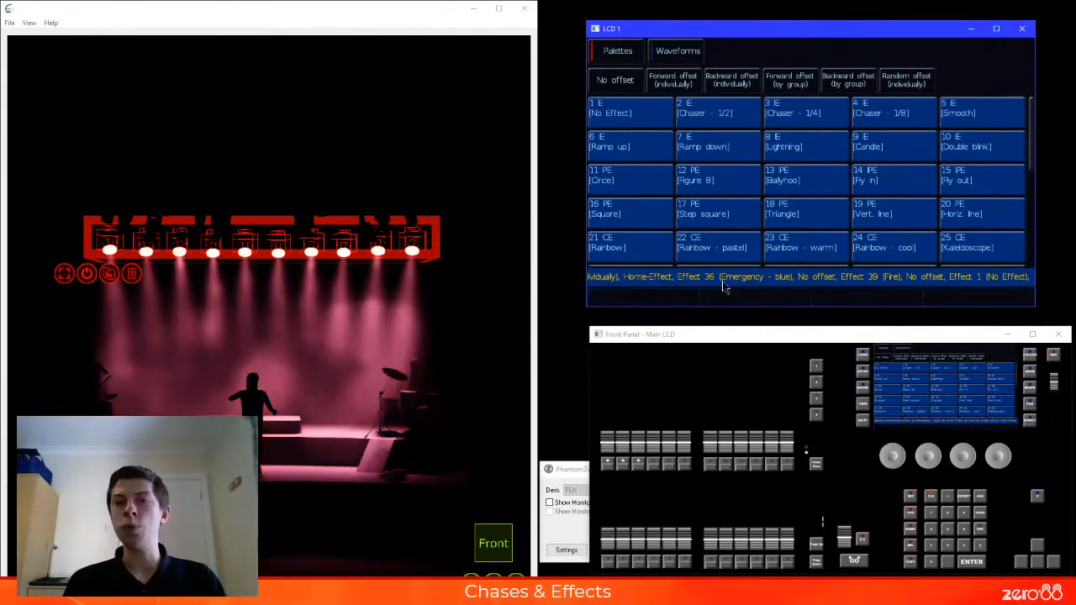
{"action": "left_click", "coordinate": [627, 178]}
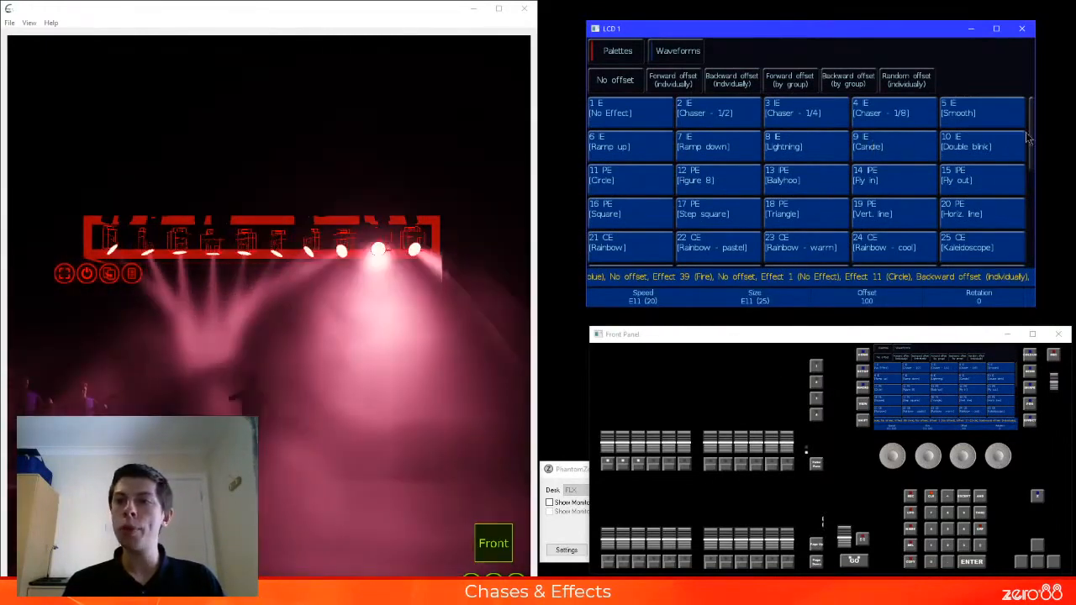
{"action": "left_click_drag", "start_coordinate": [1028, 138], "coordinate": [1029, 159]}
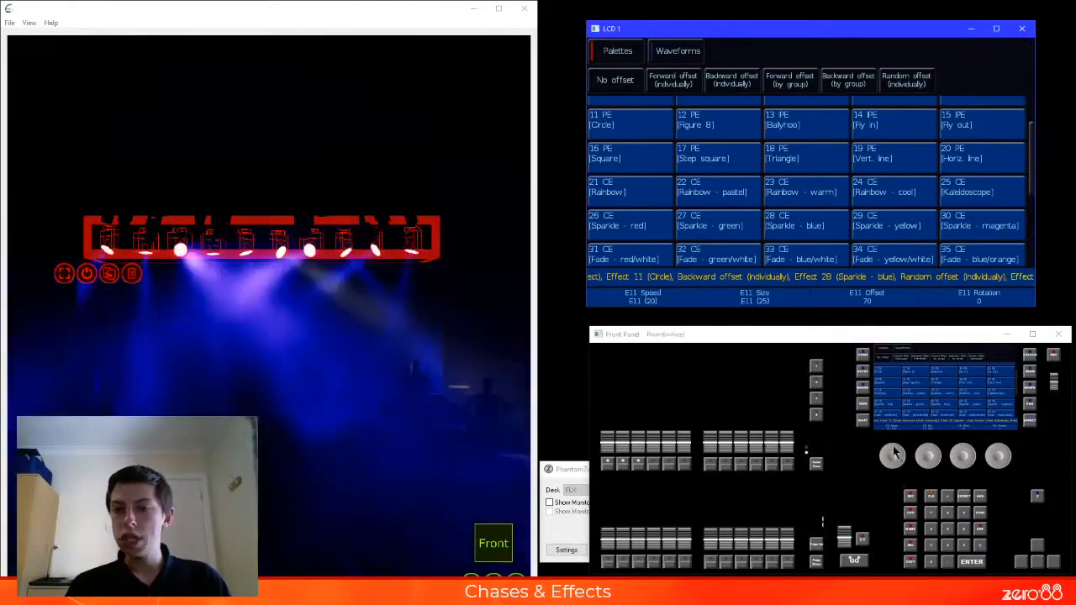
Vary the Circle effect's speed and settle it at 12
{"action": "left_click_drag", "start_coordinate": [894, 453], "coordinate": [896, 451]}
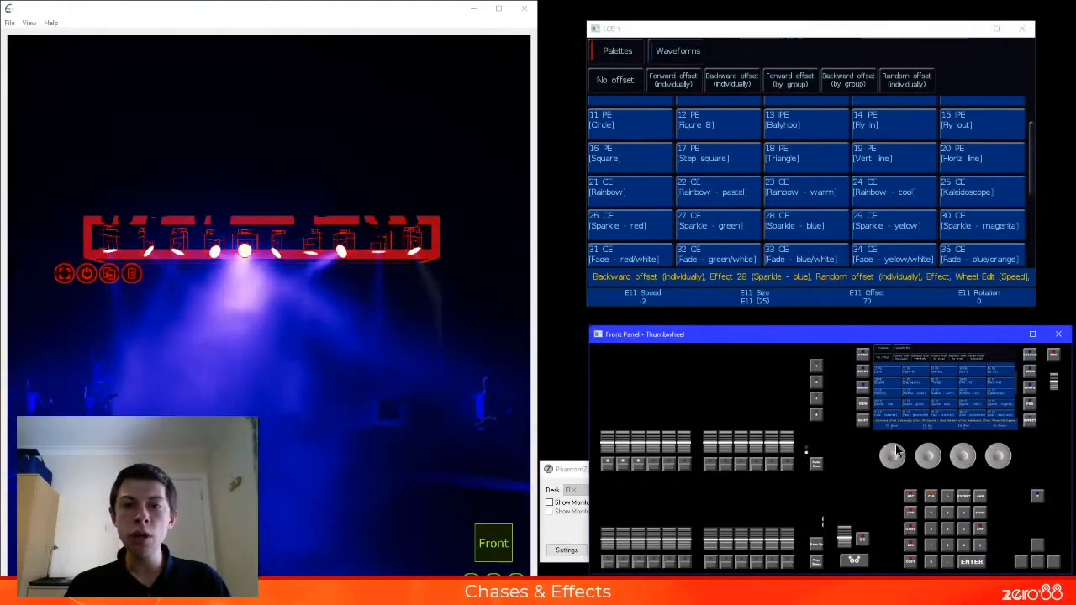
{"action": "scroll", "coordinate": [896, 451], "scroll_direction": "up", "scroll_amount": 4}
{"action": "scroll", "coordinate": [893, 453], "scroll_direction": "up", "scroll_amount": 4}
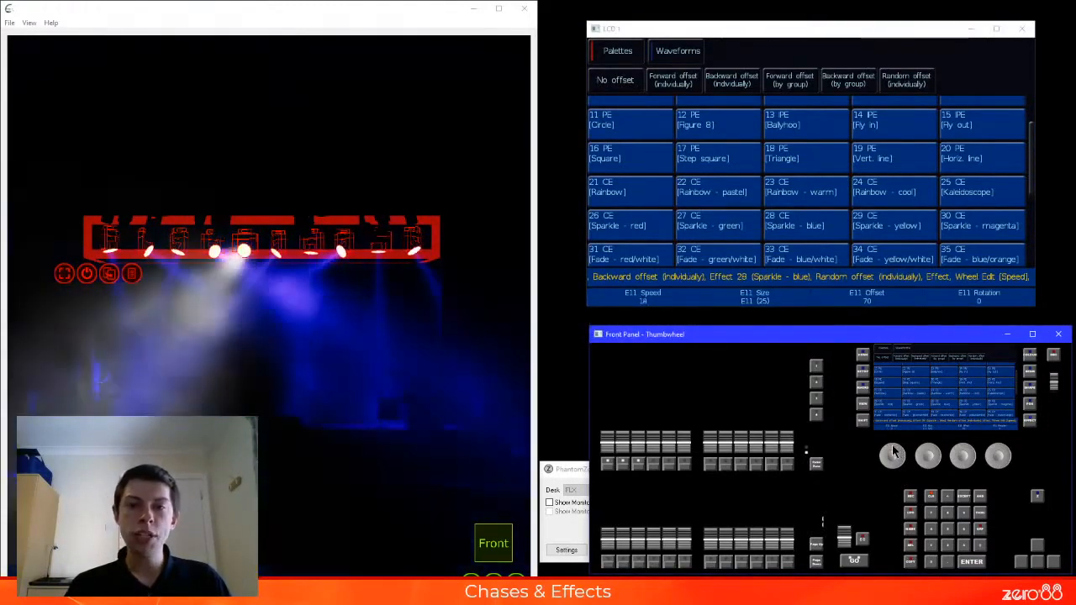
{"action": "scroll", "coordinate": [894, 452], "scroll_direction": "down", "scroll_amount": 6}
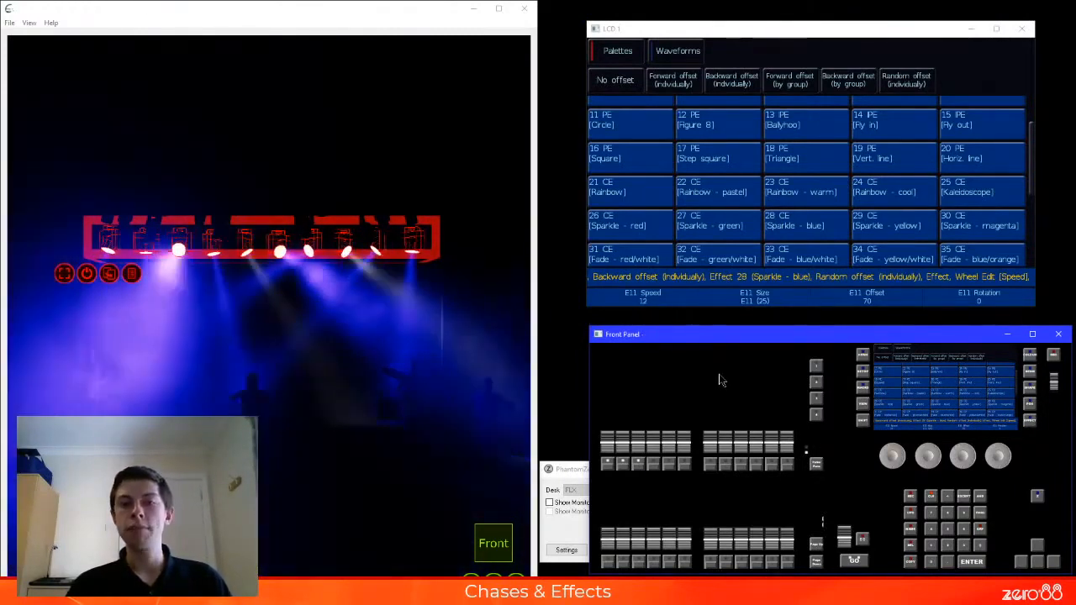
Try reducing the Circle effect's size to 0, and clear that size edit from the command line
{"action": "key", "text": "e"}
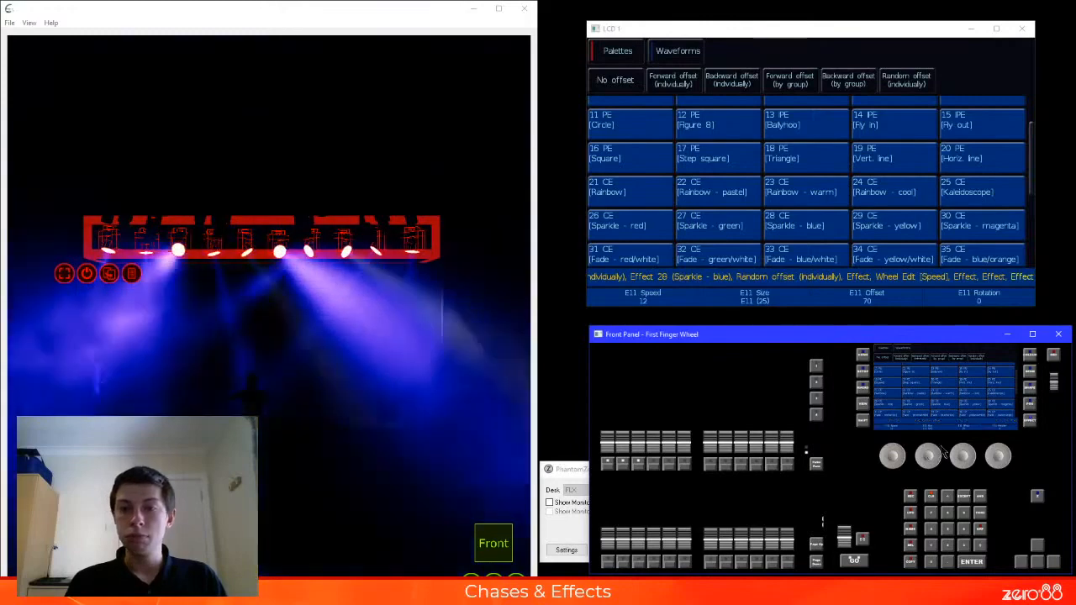
{"action": "scroll", "coordinate": [923, 454], "scroll_direction": "down", "scroll_amount": 5}
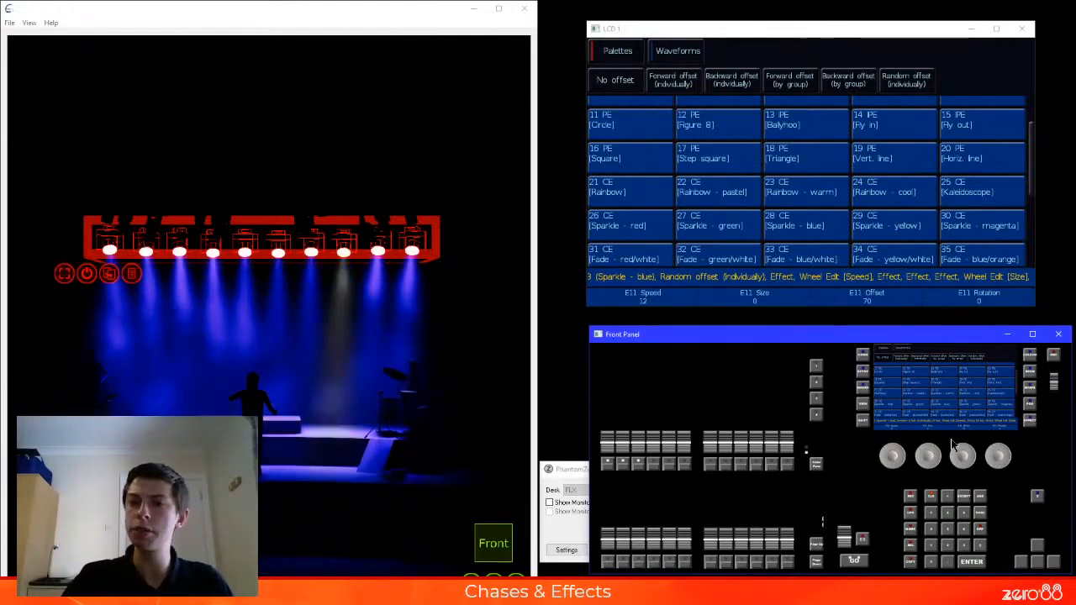
{"action": "key", "text": "BackSpace"}
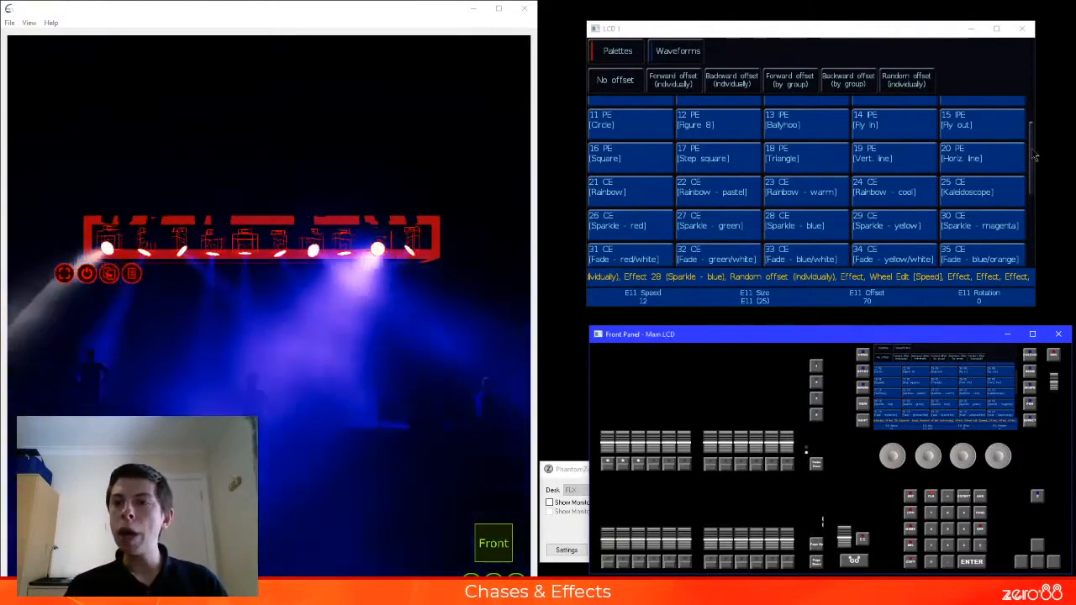
Record the combined effects as effect palette 48, and use Record All to store every attribute in effect palette 49
{"action": "left_click_drag", "start_coordinate": [1032, 162], "coordinate": [1031, 191]}
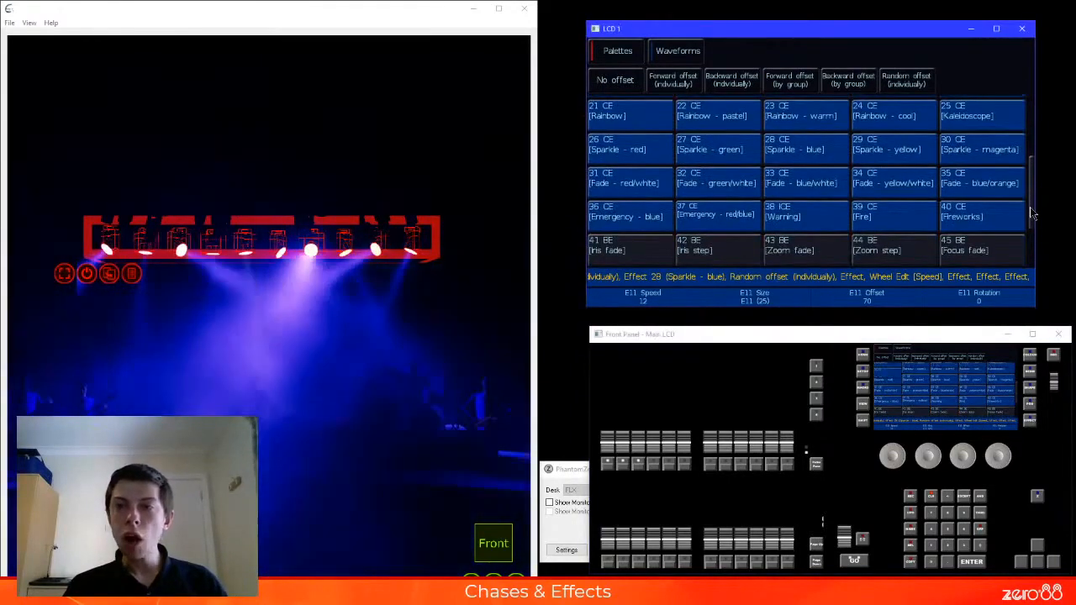
{"action": "scroll", "coordinate": [892, 214], "scroll_direction": "down", "scroll_amount": 3}
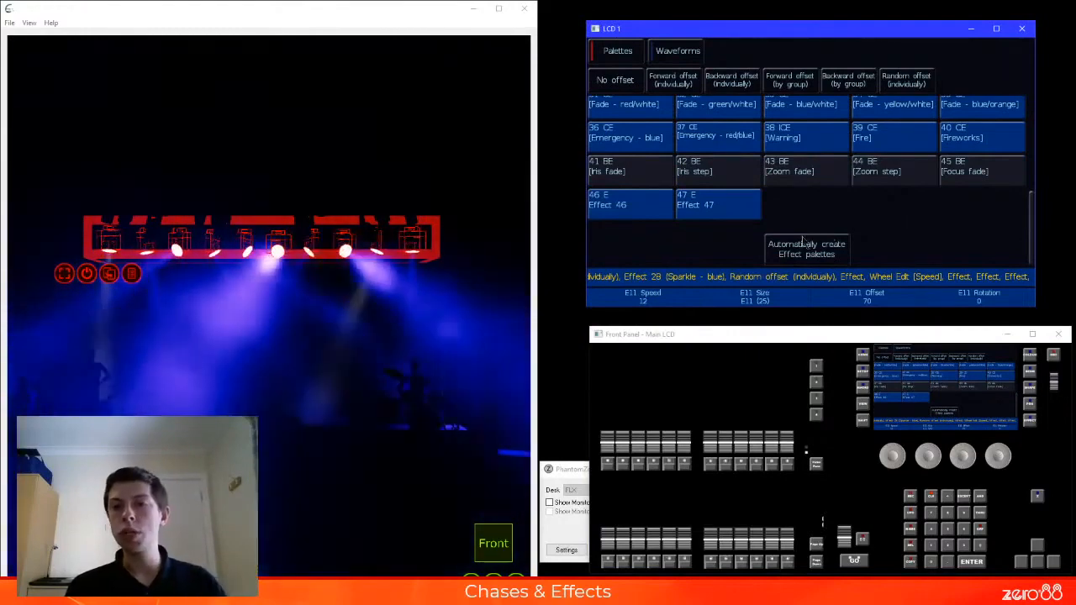
{"action": "key", "text": "r"}
{"action": "left_click", "coordinate": [800, 214]}
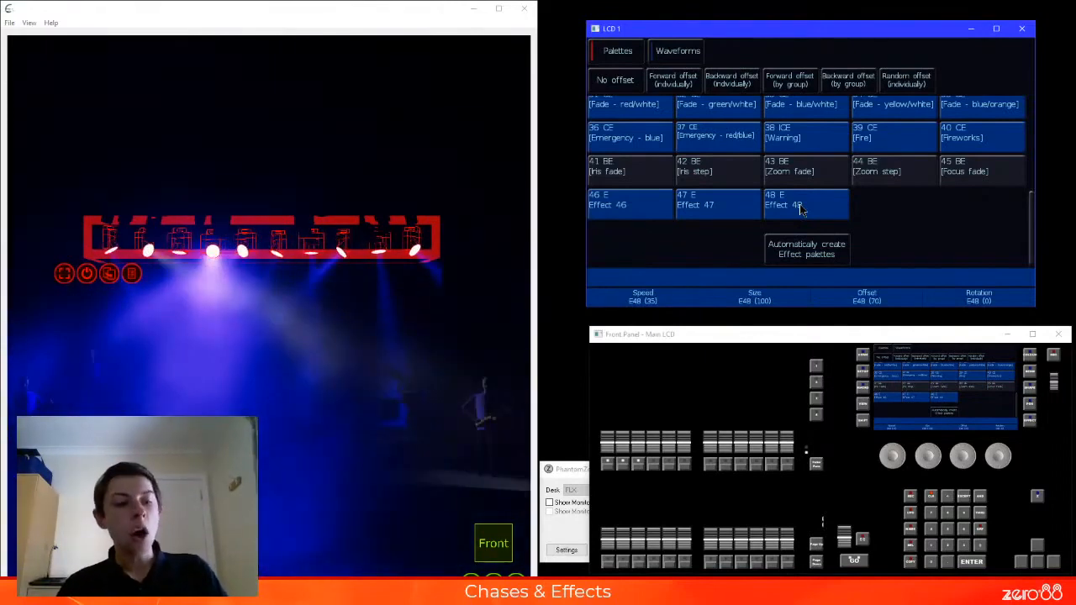
{"action": "key", "text": "r"}
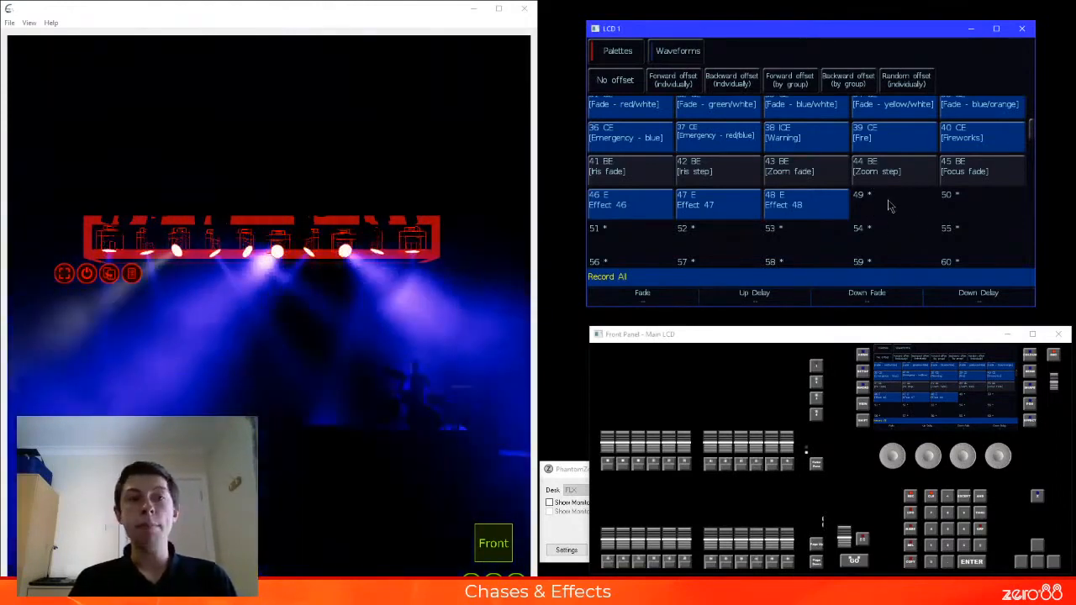
{"action": "left_click", "coordinate": [891, 206]}
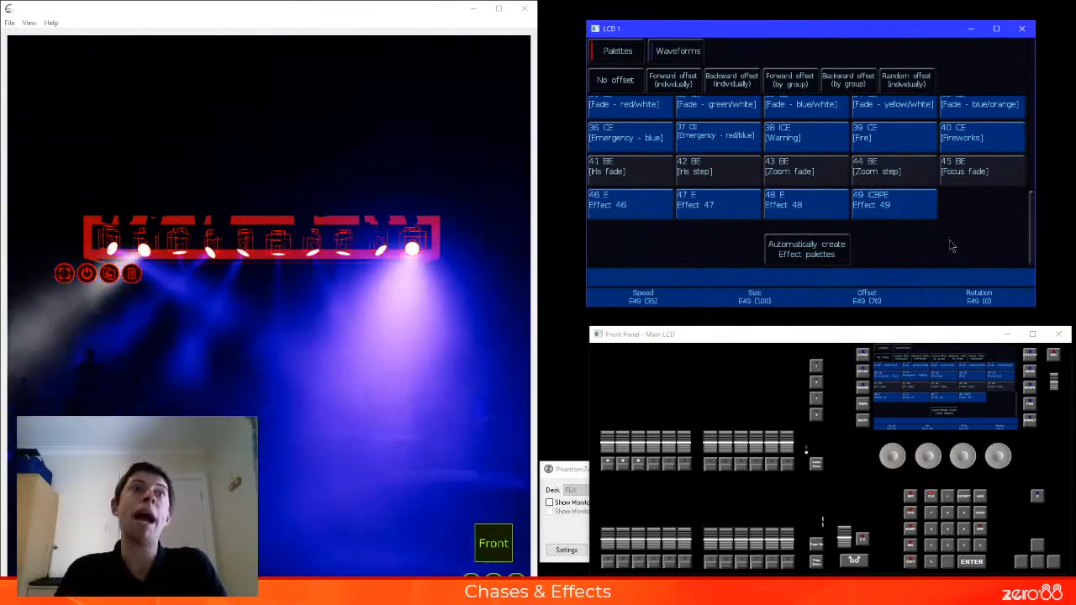
Test effect palettes 49 and 48 on the selected fixtures, homing them between applications to compare the recorded contents
{"action": "key", "text": "Home"}
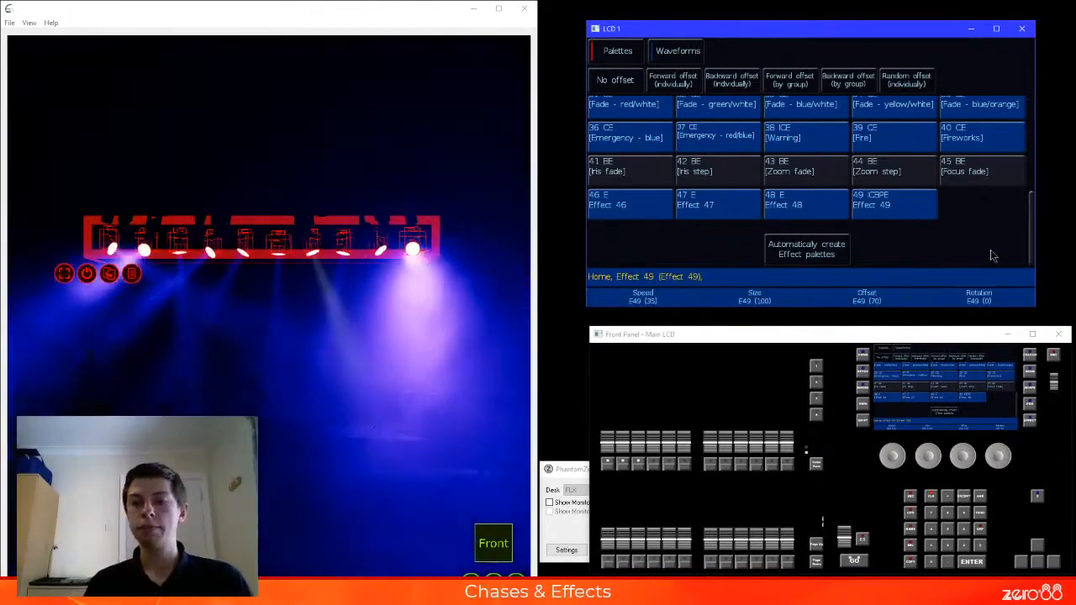
{"action": "key", "text": "Home"}
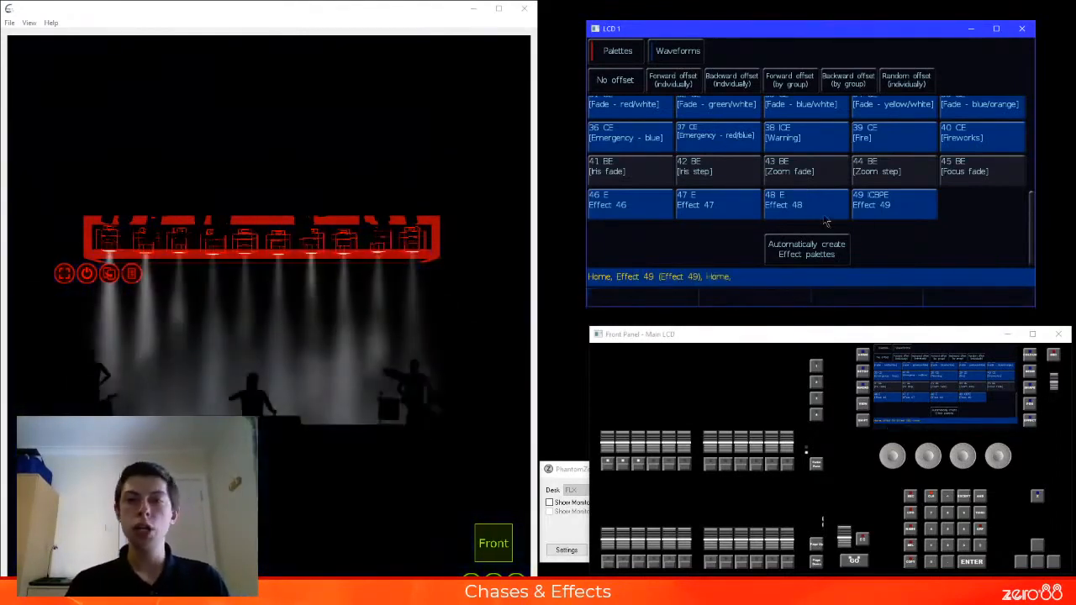
{"action": "left_click", "coordinate": [811, 210]}
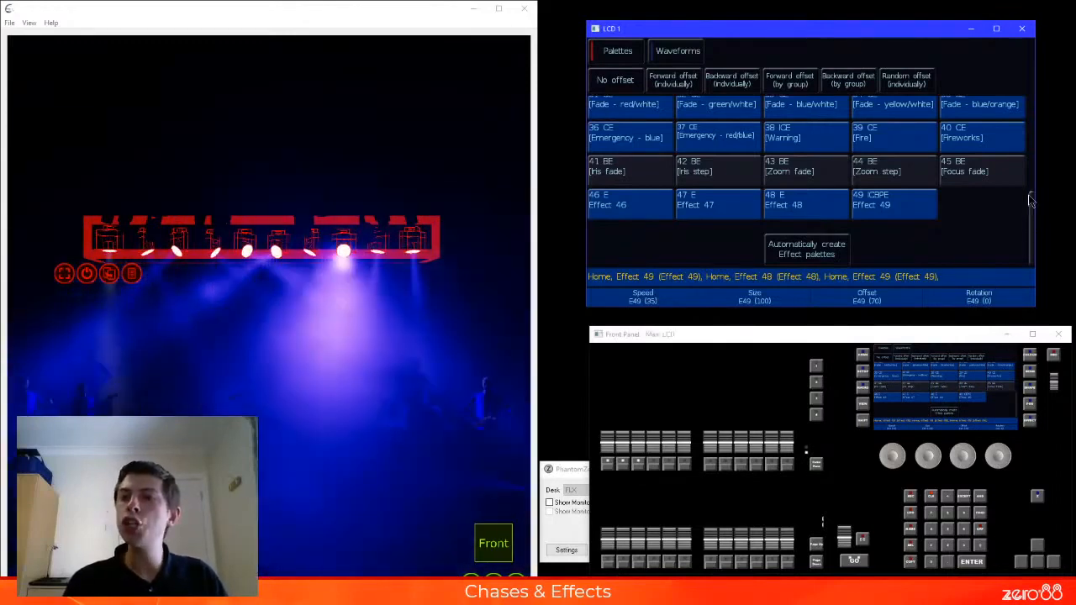
Home the selected fixtures and apply the DS K20 position palette
{"action": "scroll", "coordinate": [635, 134], "scroll_direction": "up", "scroll_amount": 5}
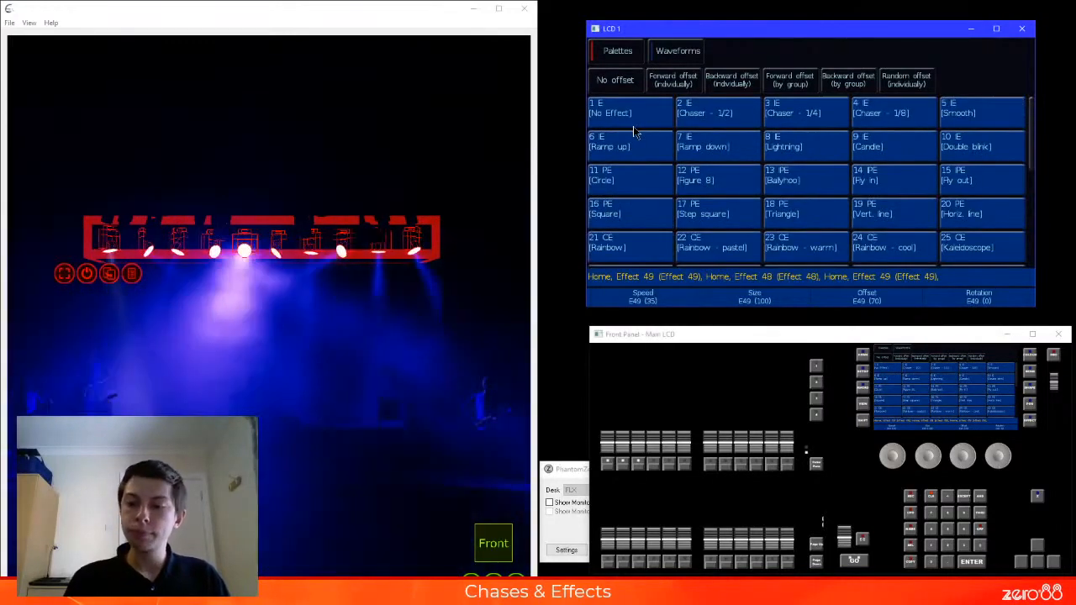
{"action": "key", "text": "Home"}
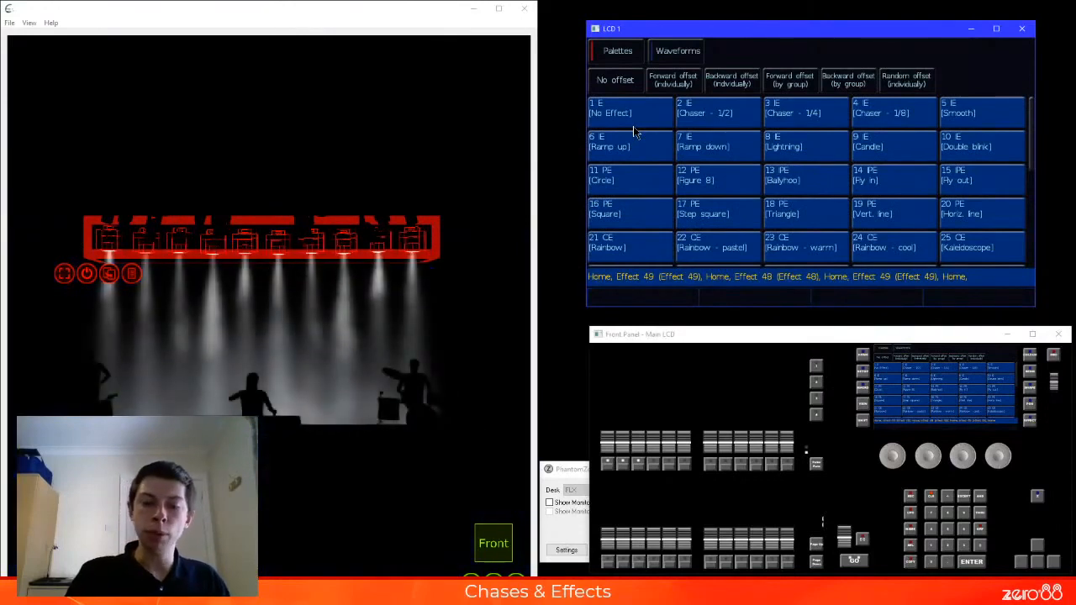
{"action": "key", "text": "p"}
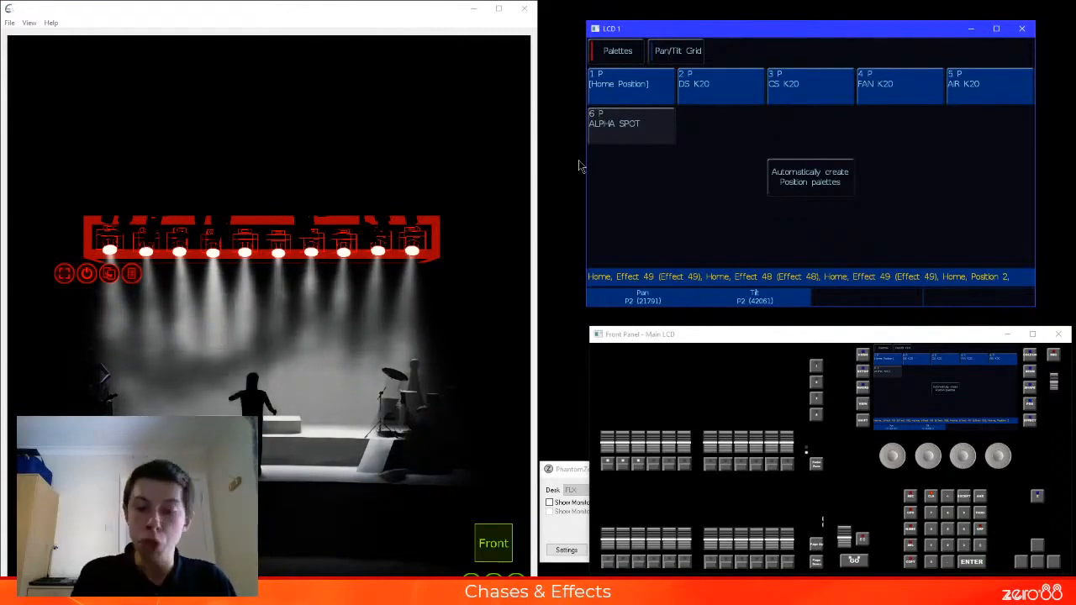
Apply the Horiz. line effect, switch its individual offset from random to backward to none, and set its rotation to 37
{"action": "key", "text": "e"}
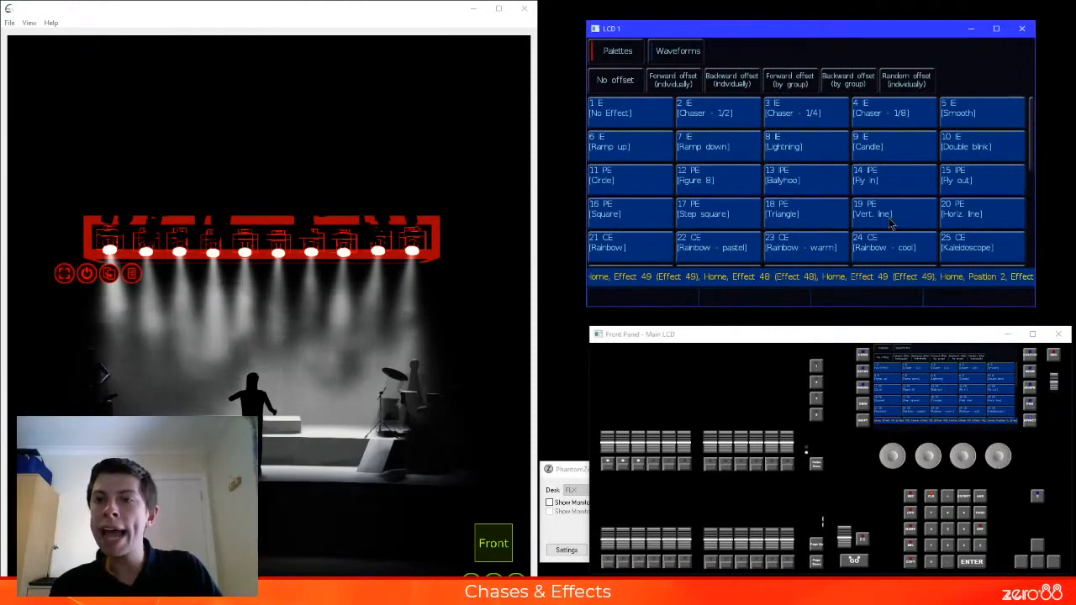
{"action": "left_click", "coordinate": [968, 217]}
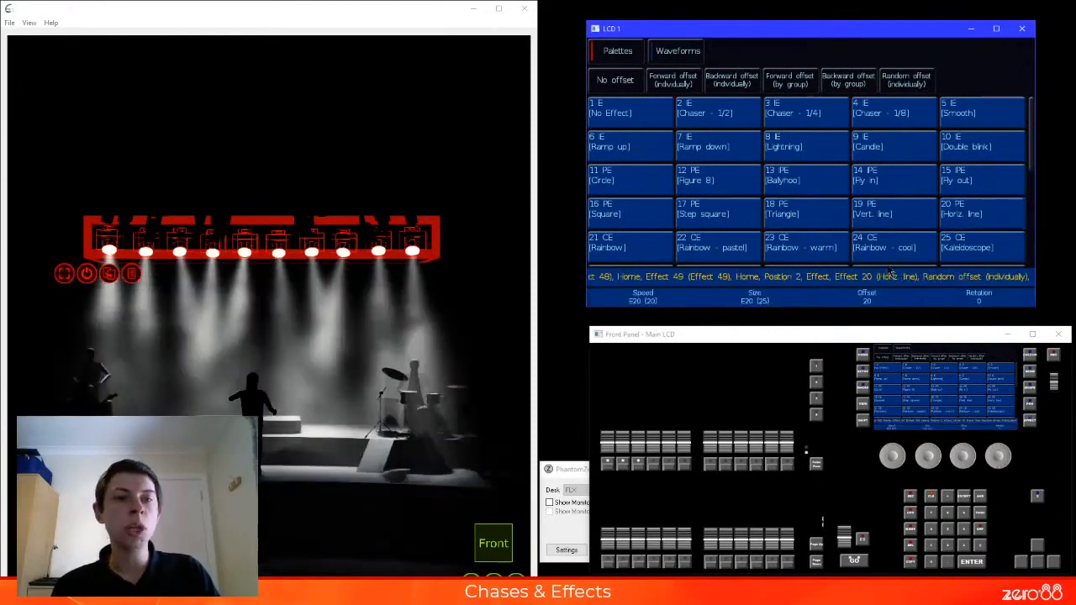
{"action": "left_click", "coordinate": [732, 83]}
{"action": "left_click", "coordinate": [617, 82]}
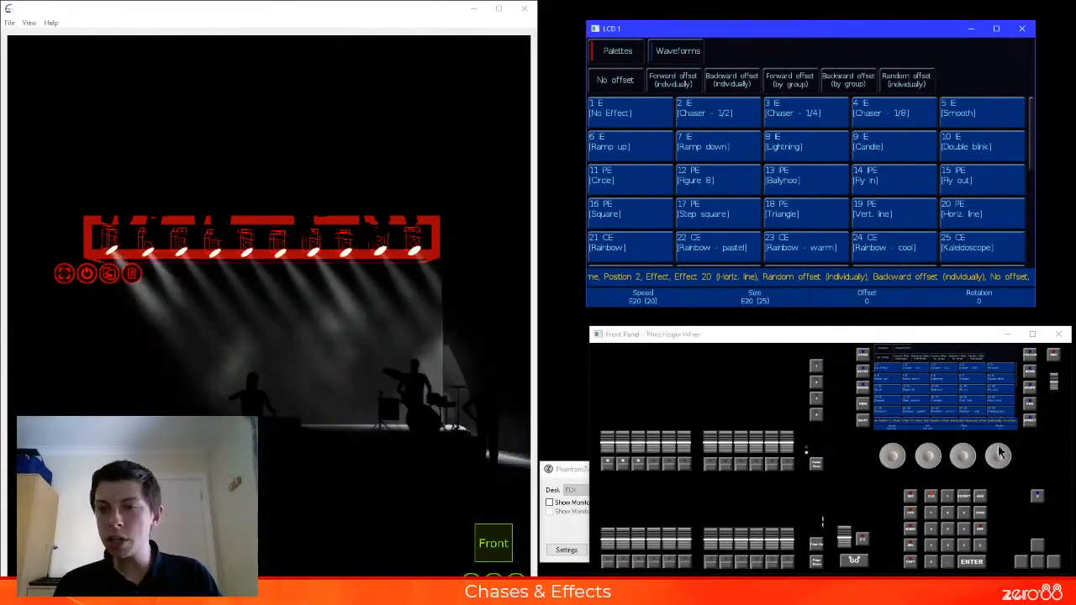
{"action": "left_click_drag", "start_coordinate": [1000, 454], "coordinate": [994, 452]}
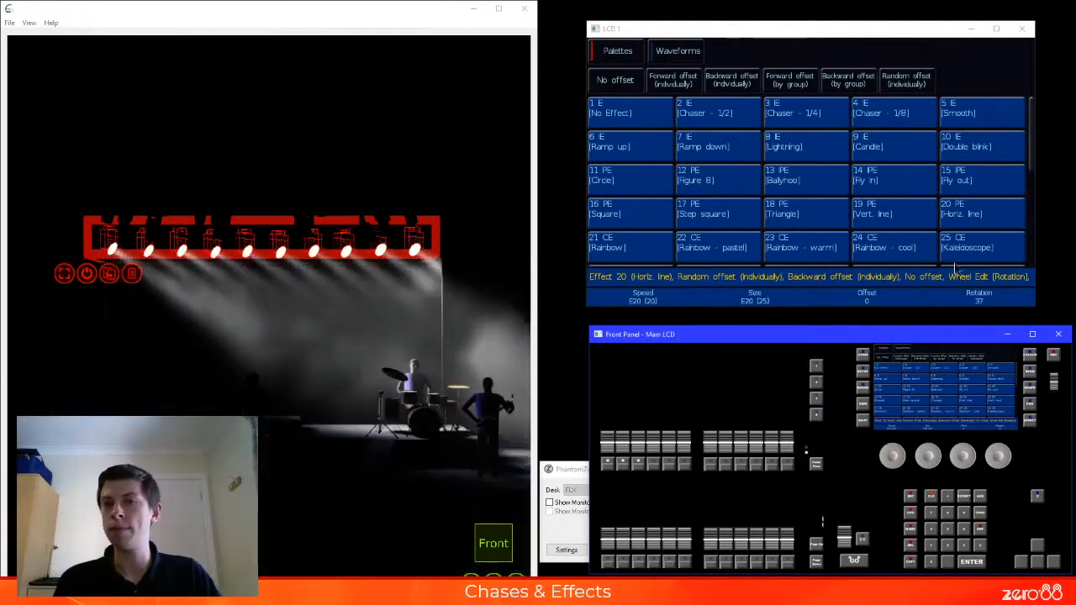
Apply Vert. line with random and forward individual offsets, clear it with No Effect, and reapply it with random individual offset
{"action": "left_click", "coordinate": [889, 212]}
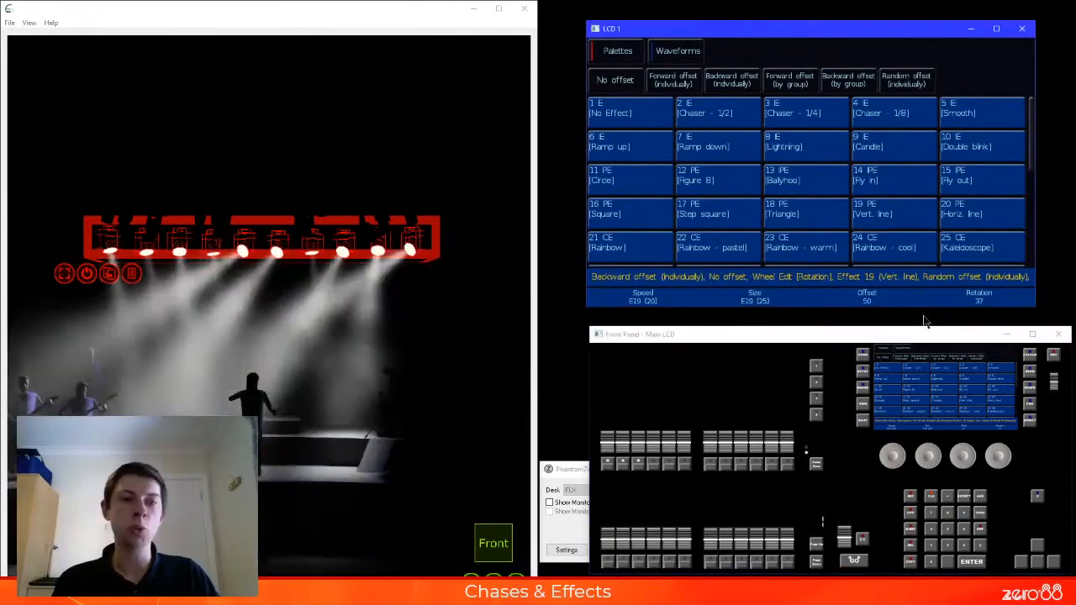
{"action": "left_click", "coordinate": [676, 84]}
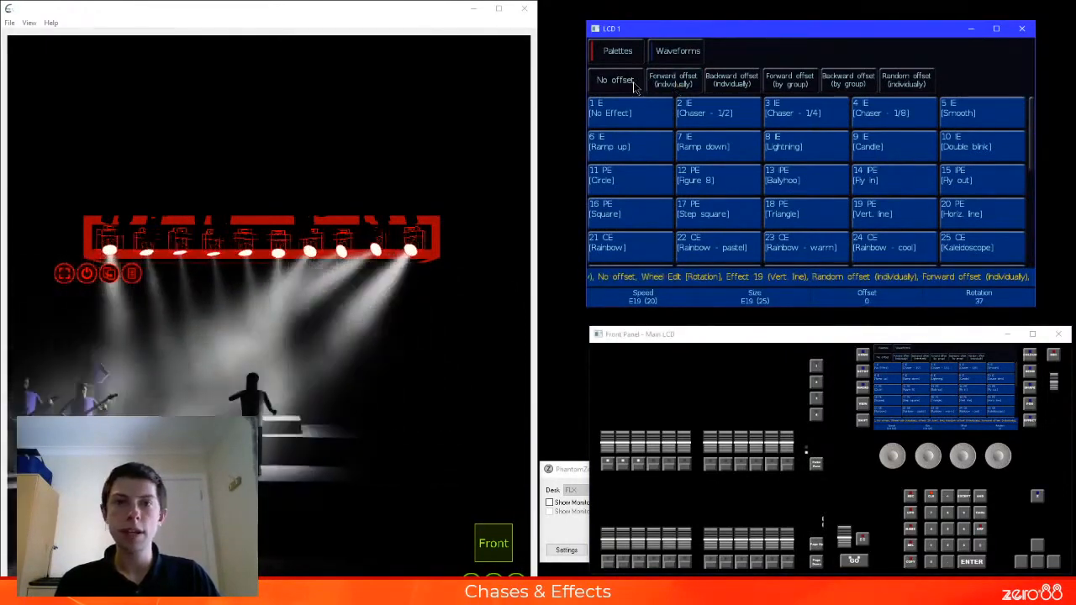
{"action": "left_click", "coordinate": [635, 114]}
{"action": "left_click", "coordinate": [879, 212]}
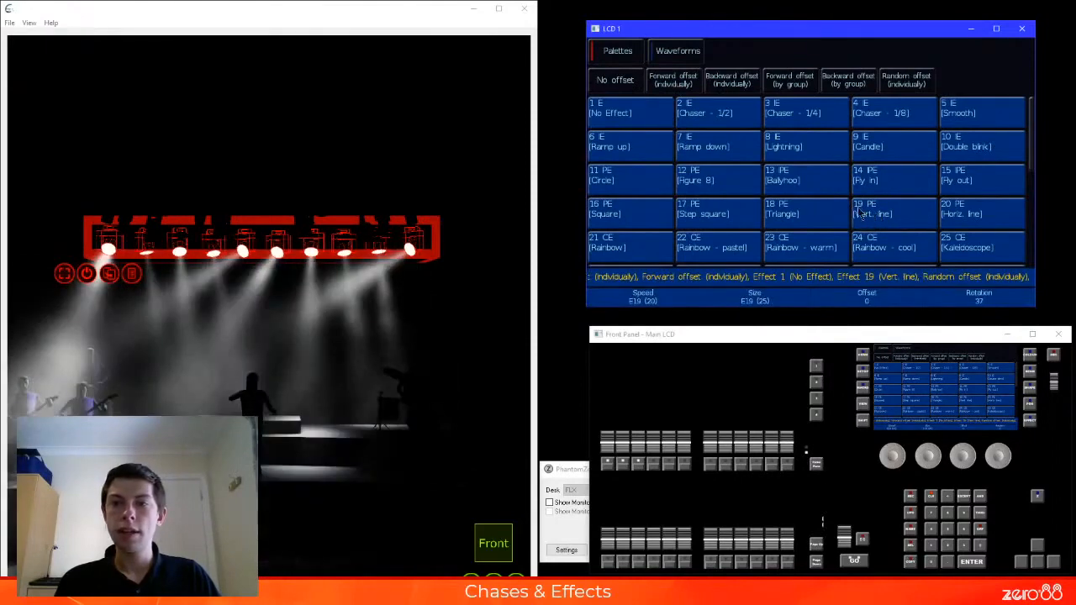
Remove the Vert. line effect's offset and vary its rotation through values such as 80, 15 and 41
{"action": "left_click", "coordinate": [1001, 453]}
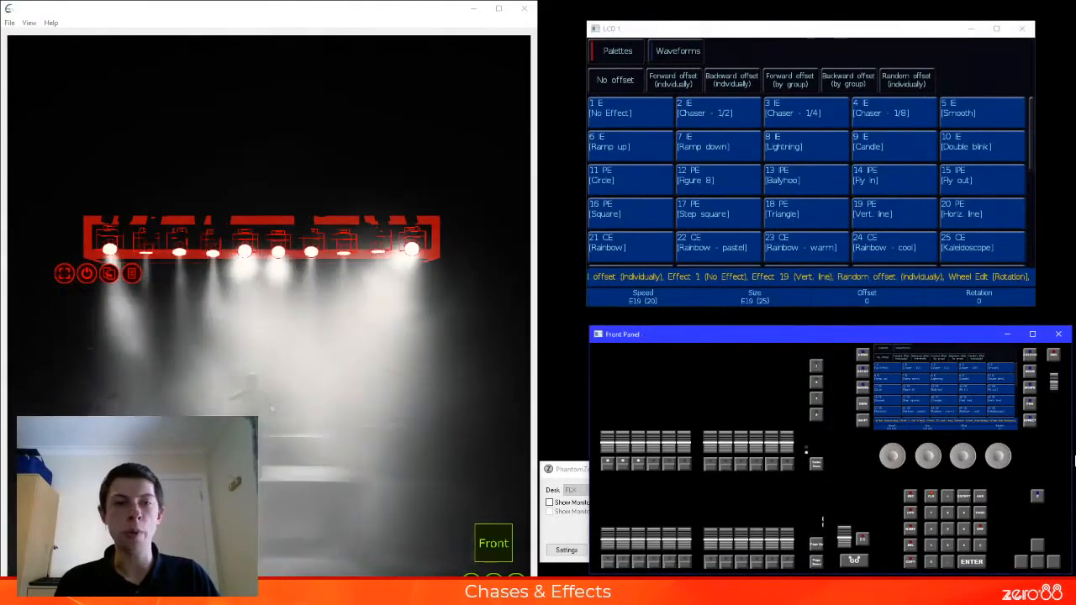
{"action": "left_click", "coordinate": [621, 82]}
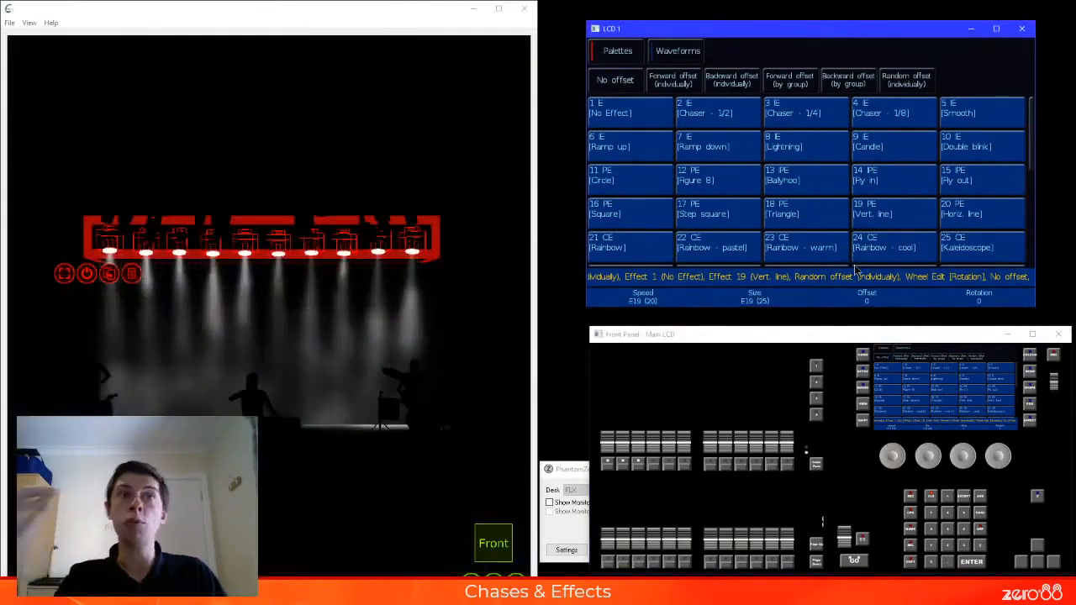
{"action": "left_click_drag", "start_coordinate": [1010, 452], "coordinate": [989, 451]}
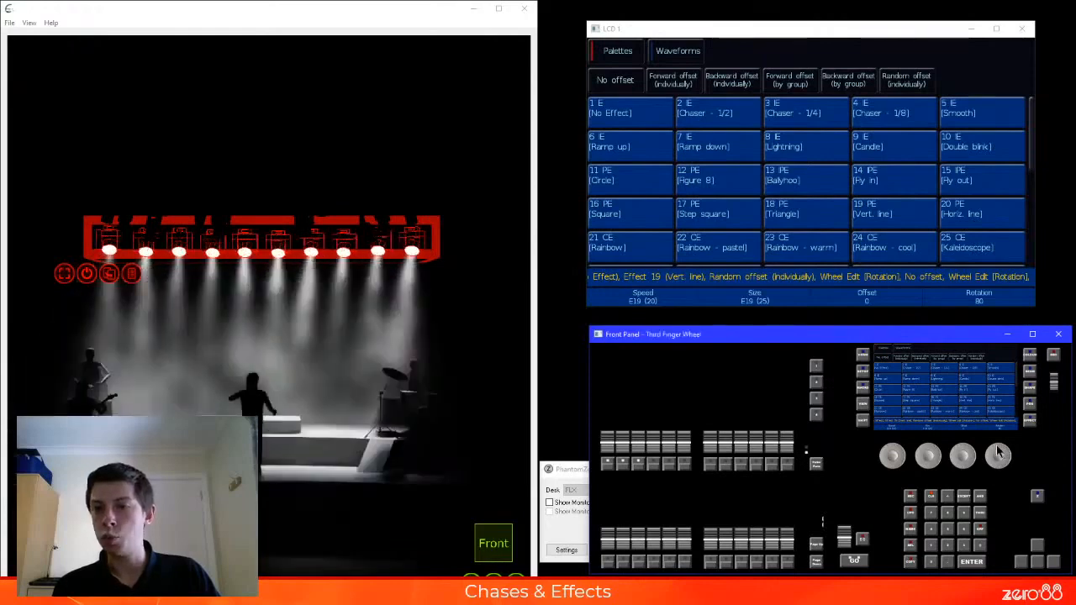
{"action": "scroll", "coordinate": [1001, 453], "scroll_direction": "down", "scroll_amount": 5}
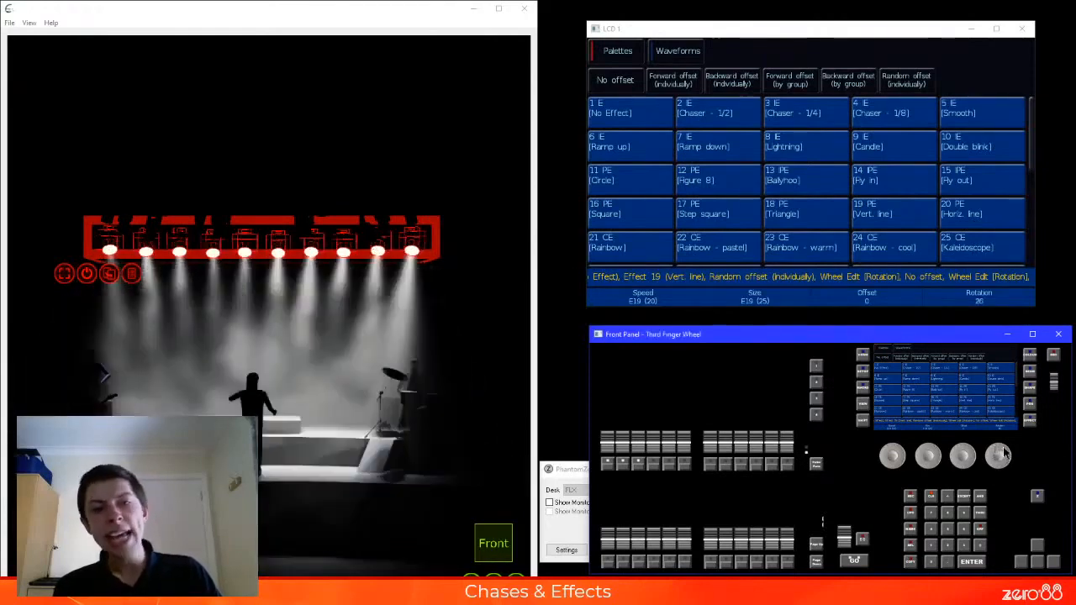
{"action": "scroll", "coordinate": [1006, 455], "scroll_direction": "down", "scroll_amount": 4}
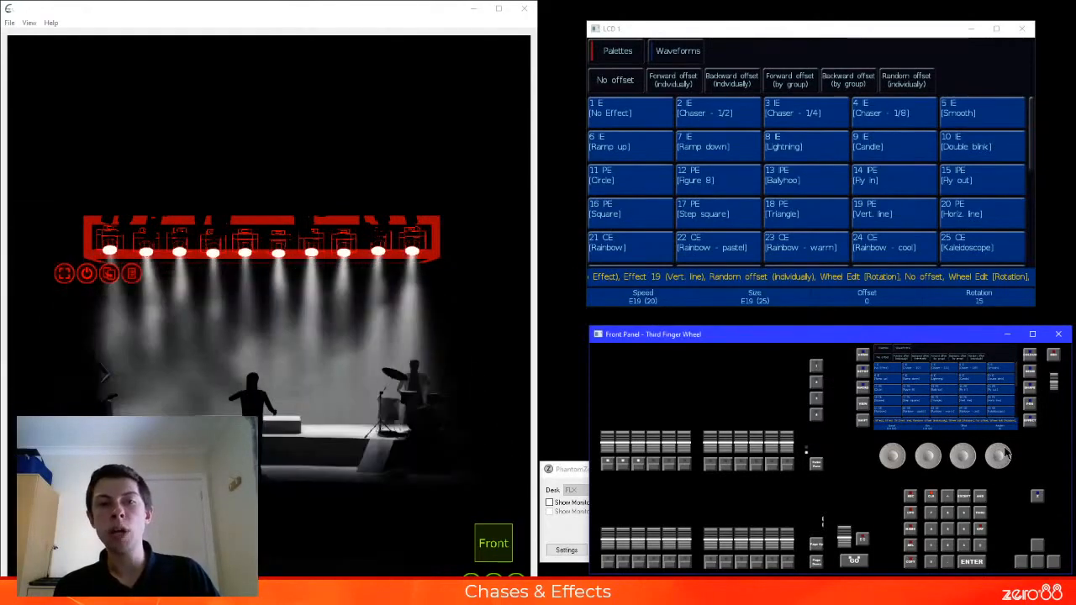
{"action": "scroll", "coordinate": [1009, 454], "scroll_direction": "up", "scroll_amount": 10}
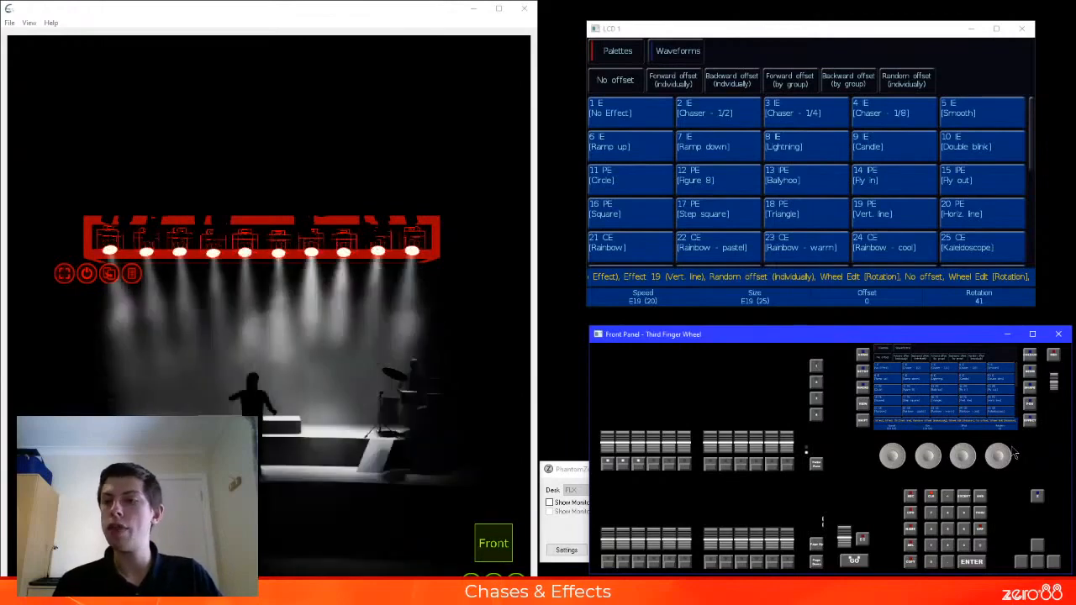
{"action": "scroll", "coordinate": [1011, 453], "scroll_direction": "down", "scroll_amount": 12}
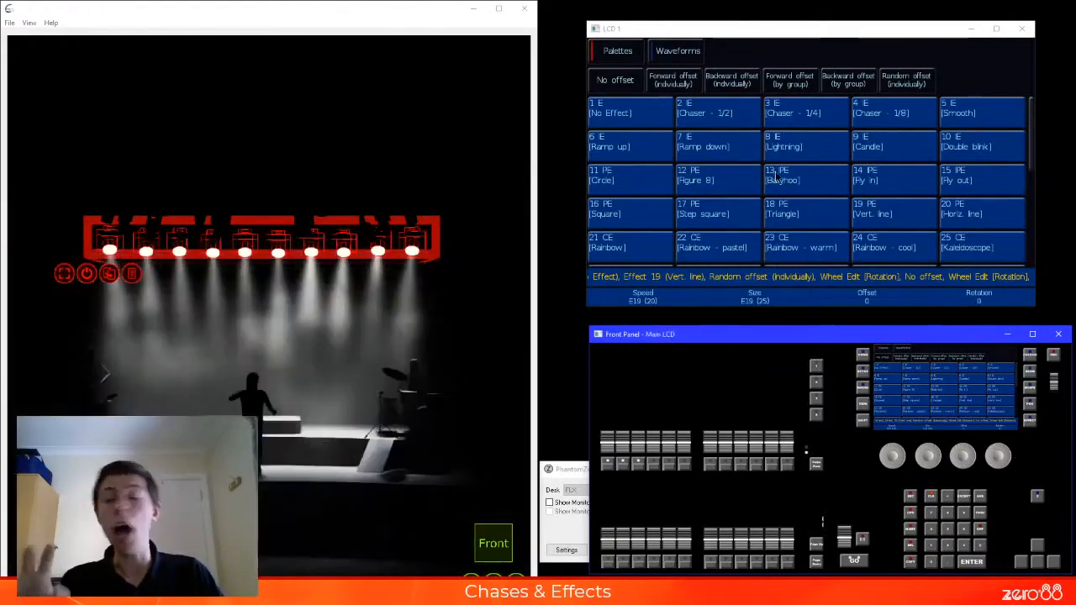
Clear the running effect with No Effect and assign the Sine waveform function to both Tilt and Intensity
{"action": "left_click", "coordinate": [636, 127]}
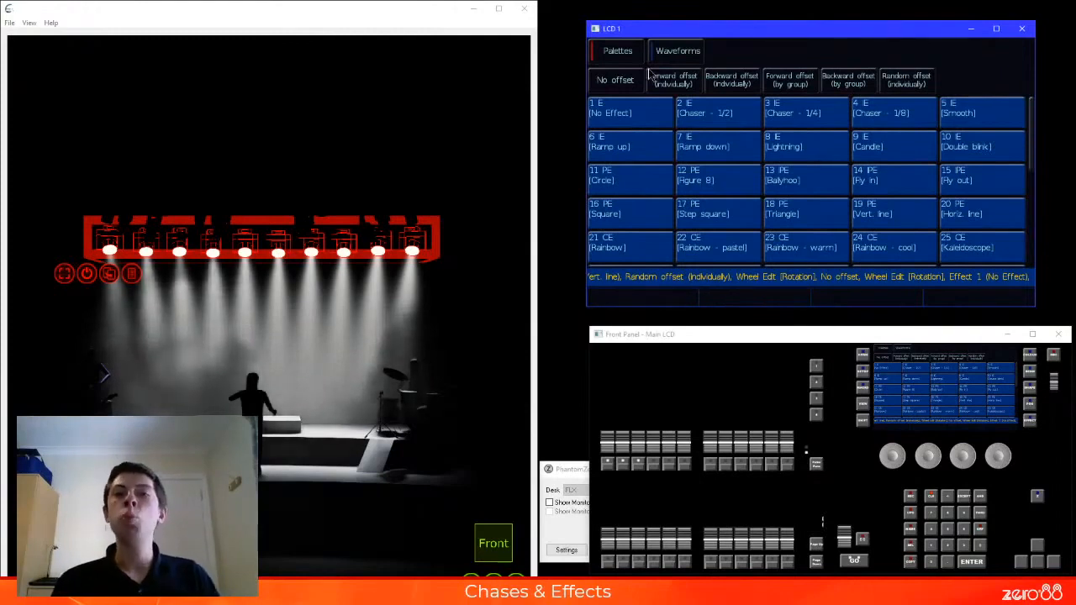
{"action": "left_click", "coordinate": [677, 51]}
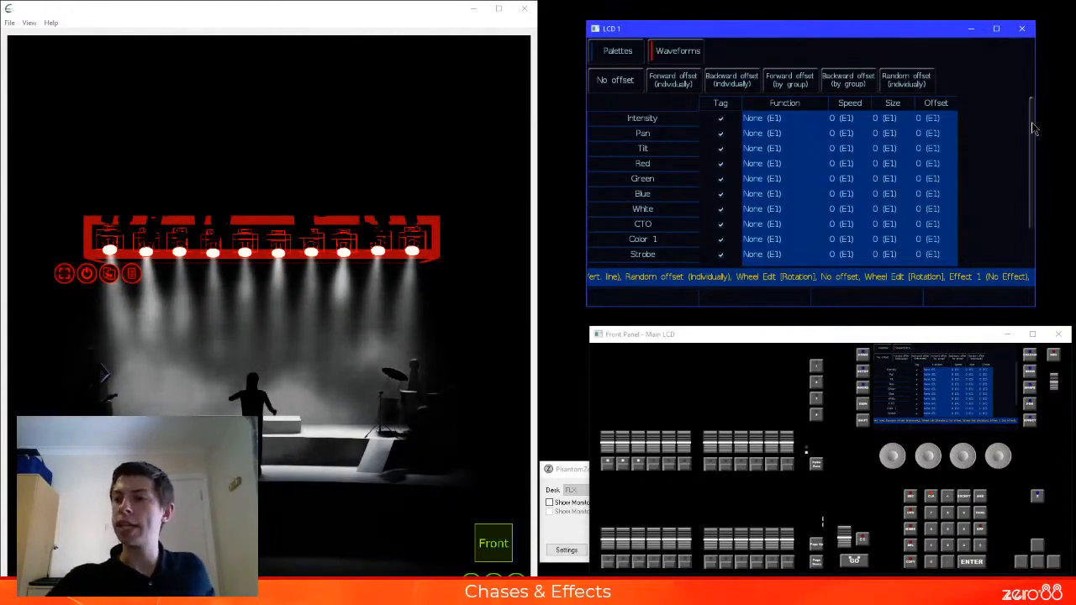
{"action": "left_click_drag", "start_coordinate": [1035, 128], "coordinate": [1036, 103]}
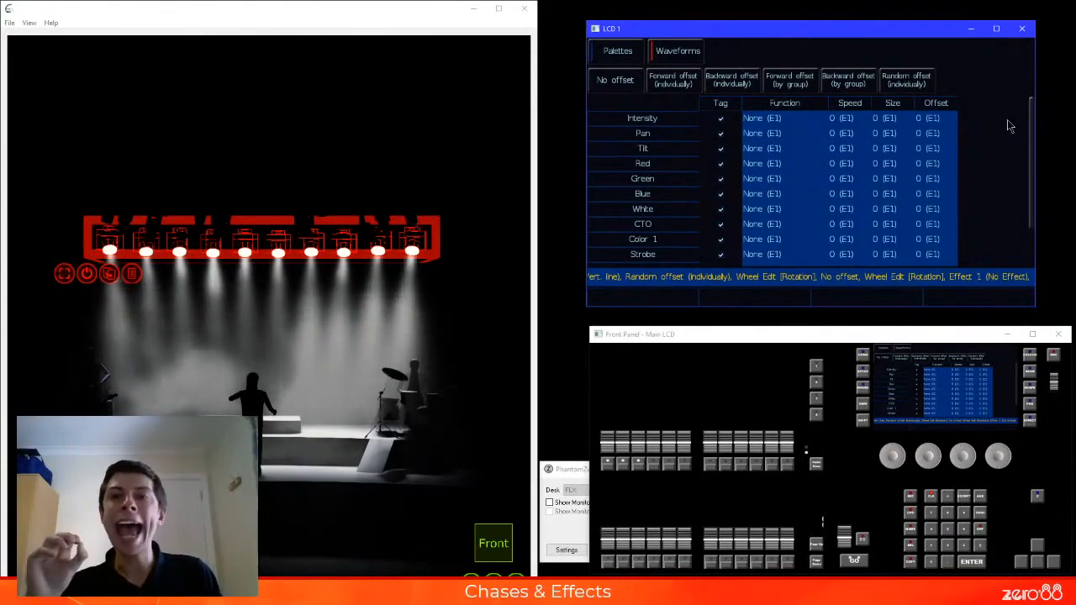
{"action": "left_click", "coordinate": [764, 151]}
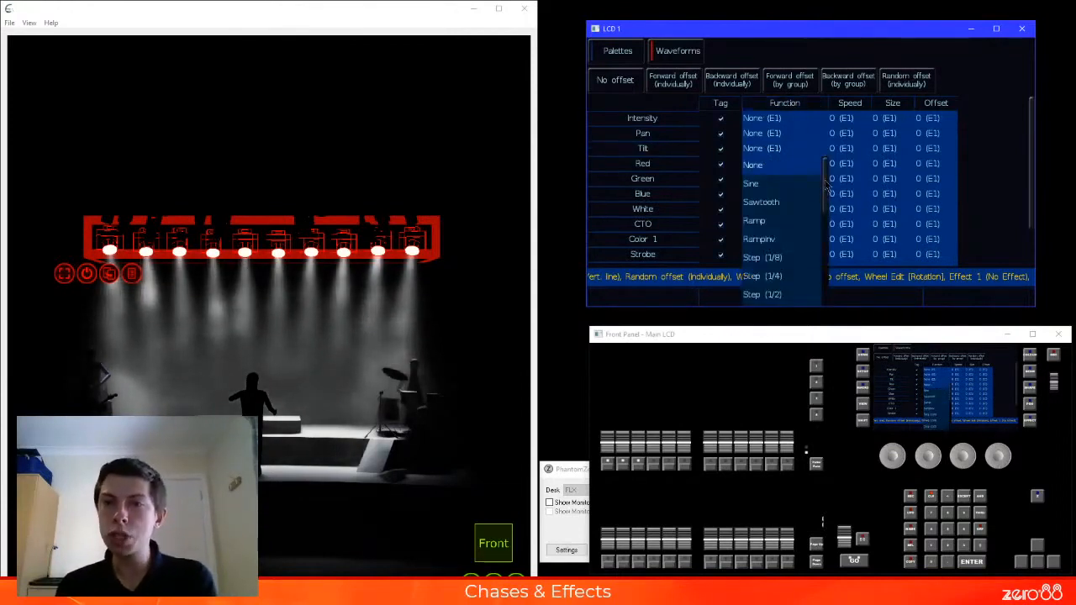
{"action": "left_click_drag", "start_coordinate": [828, 188], "coordinate": [834, 160]}
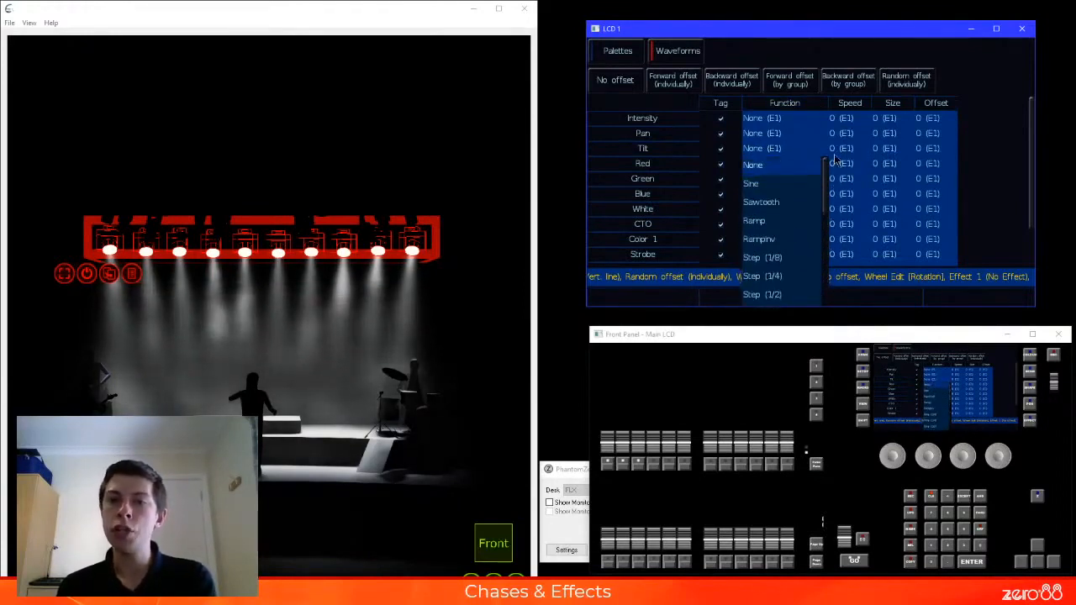
{"action": "left_click", "coordinate": [813, 185]}
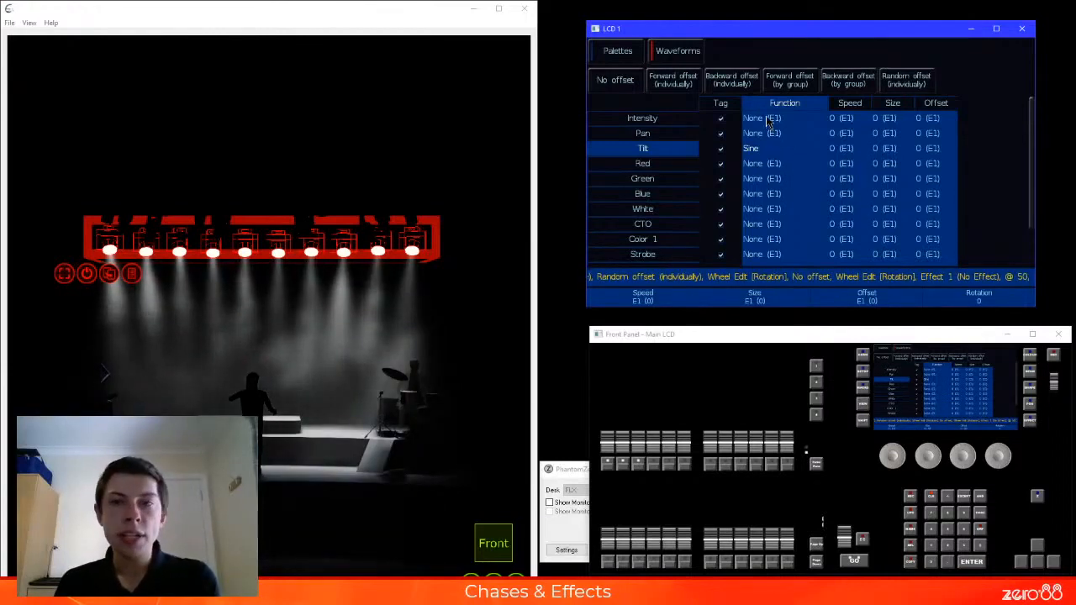
{"action": "left_click", "coordinate": [768, 122]}
{"action": "left_click", "coordinate": [773, 156]}
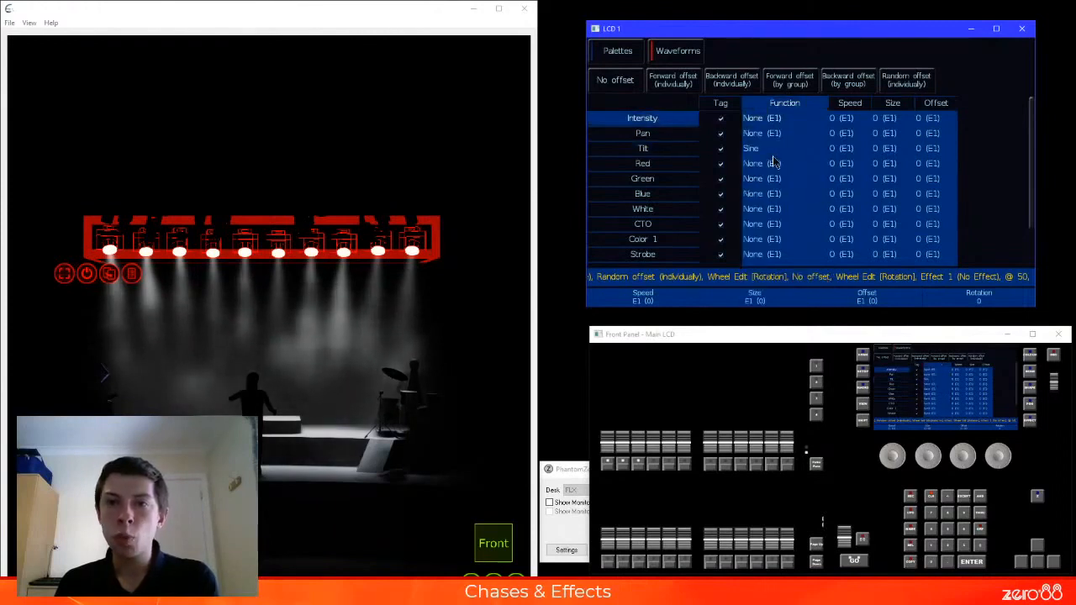
Set the Tilt waveform's speed and size to 20 and the Intensity waveform's speed to 30
{"action": "left_click", "coordinate": [852, 151]}
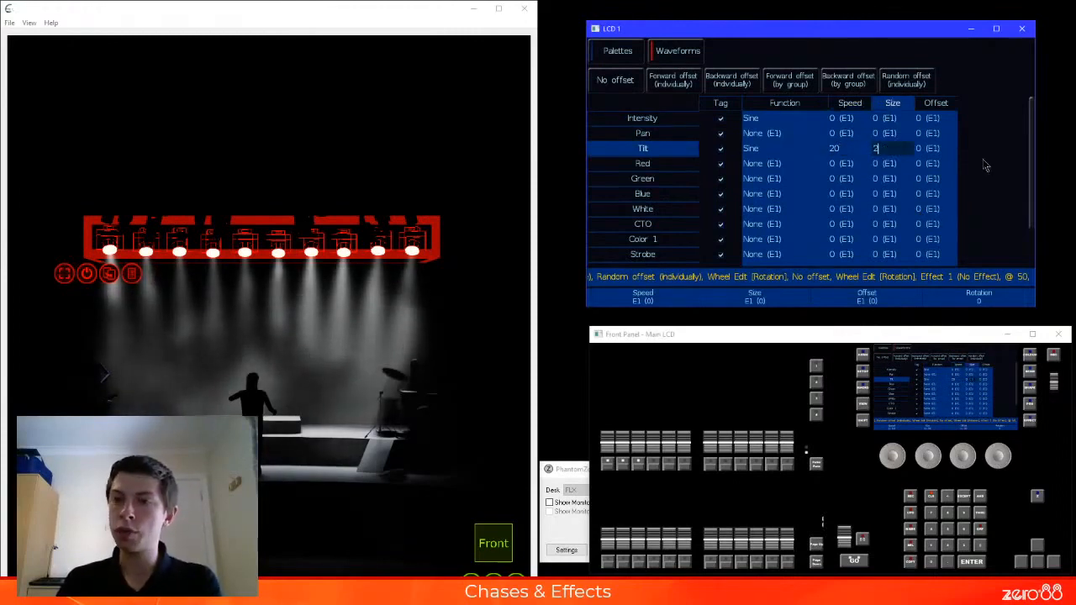
{"action": "left_click", "coordinate": [843, 119]}
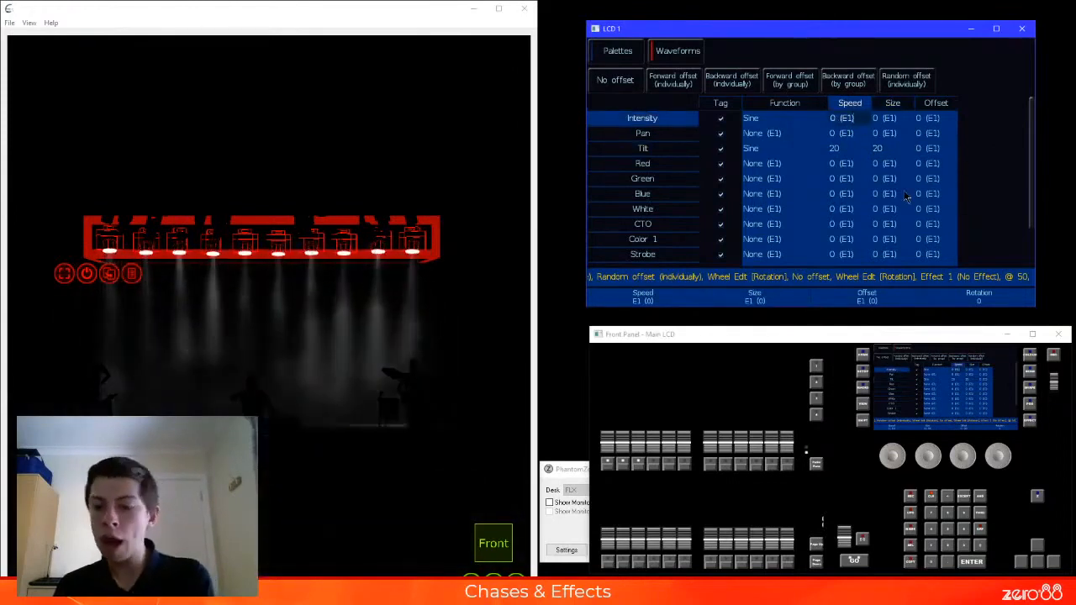
{"action": "type", "text": "3"}
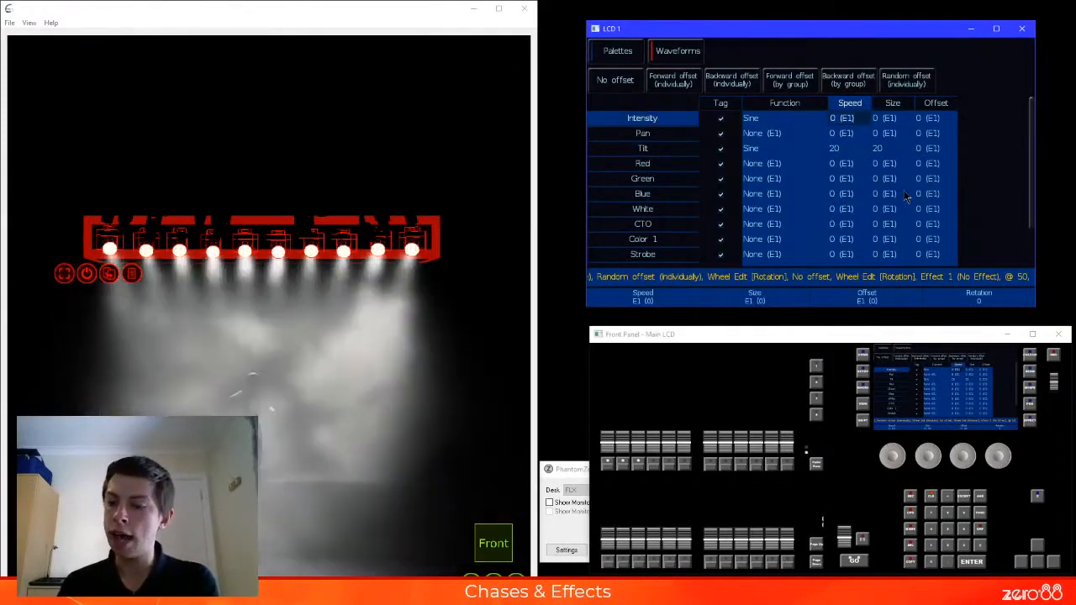
{"action": "type", "text": "0"}
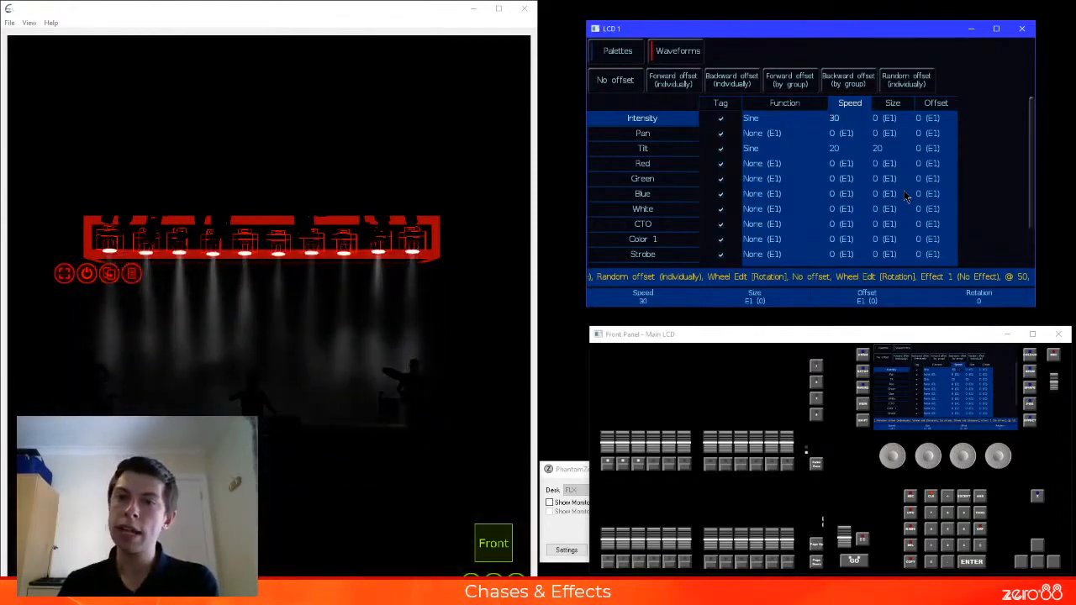
Try to set the Intensity waveform's size to 100
{"action": "left_click", "coordinate": [890, 119]}
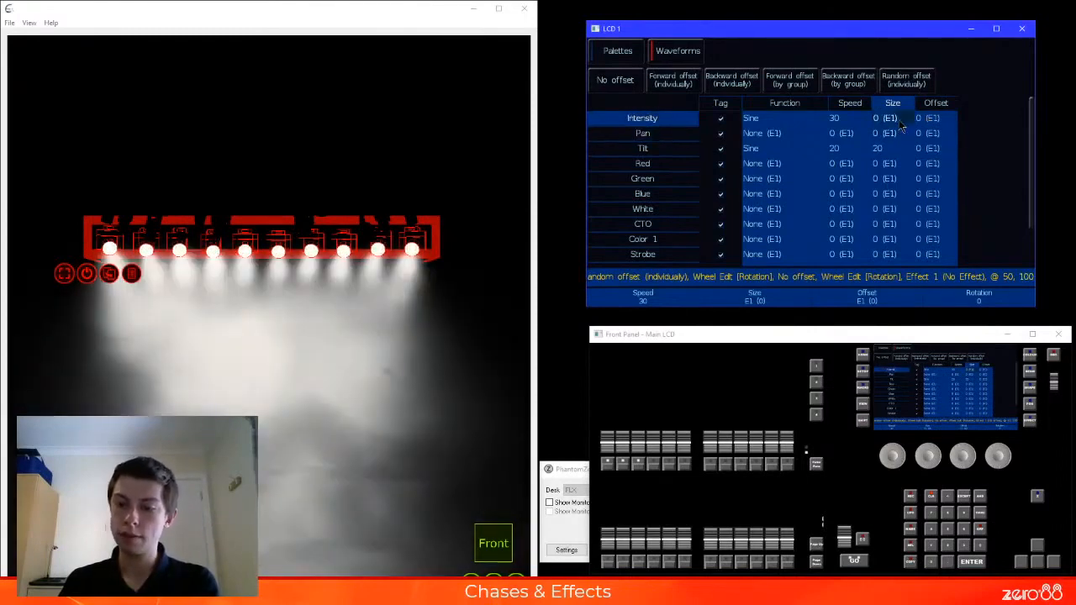
{"action": "type", "text": "100"}
{"action": "key", "text": "Return"}
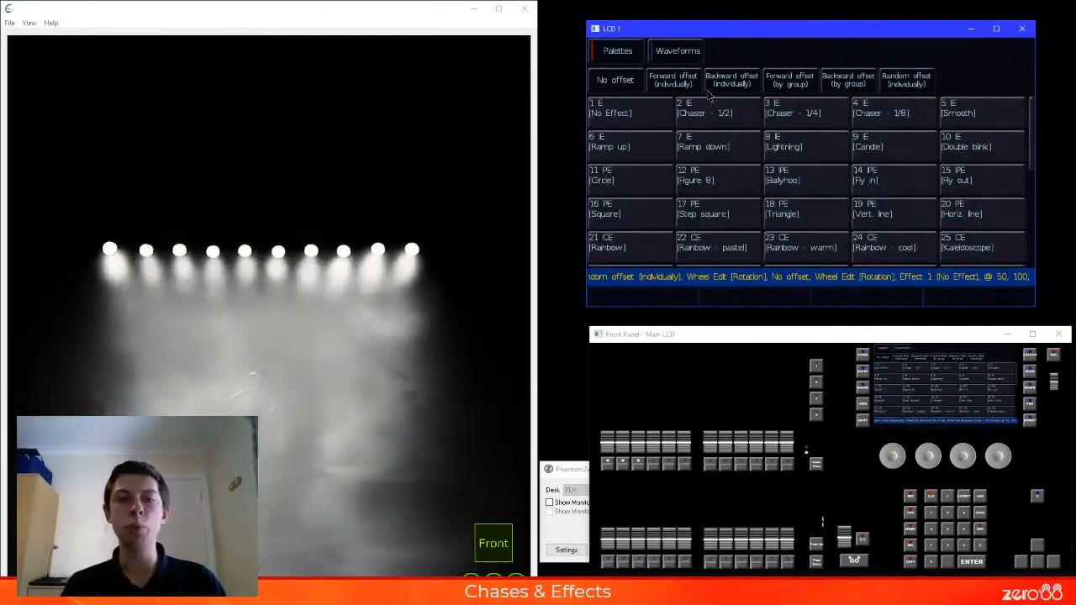
Select group 6, All - Aleda Wash K20, and display the effect waveforms for its fixtures
{"action": "type", "text": "g"}
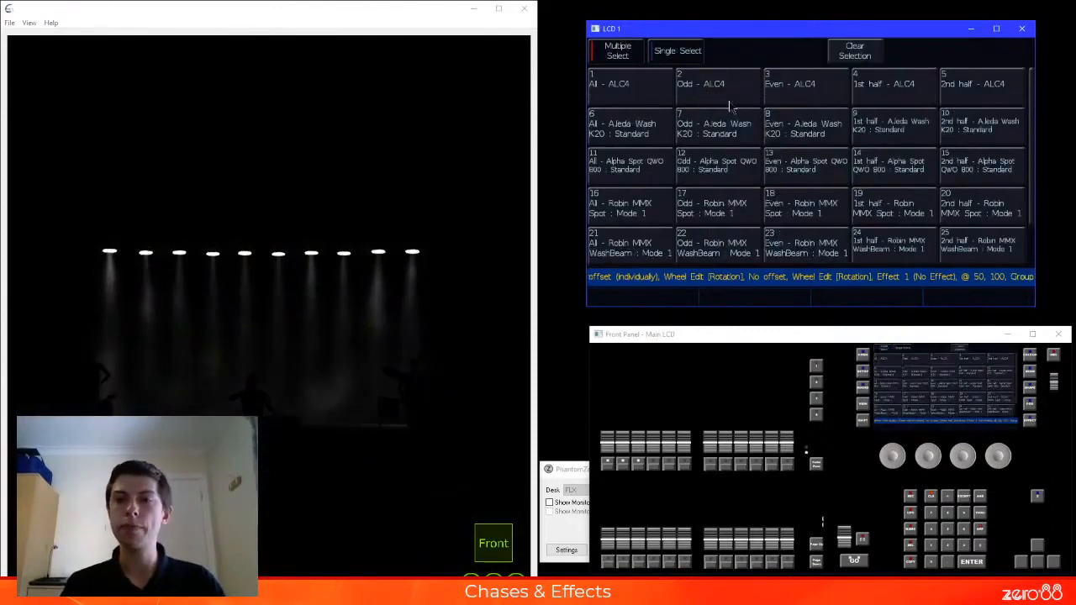
{"action": "type", "text": "6"}
{"action": "key", "text": "Return"}
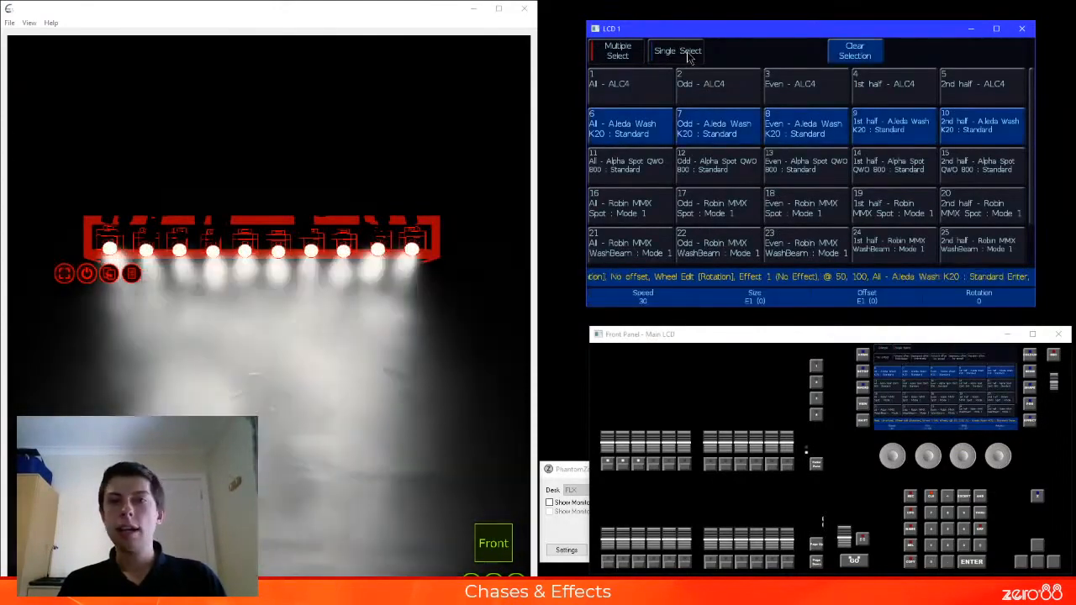
{"action": "key", "text": "e"}
{"action": "left_click", "coordinate": [689, 56]}
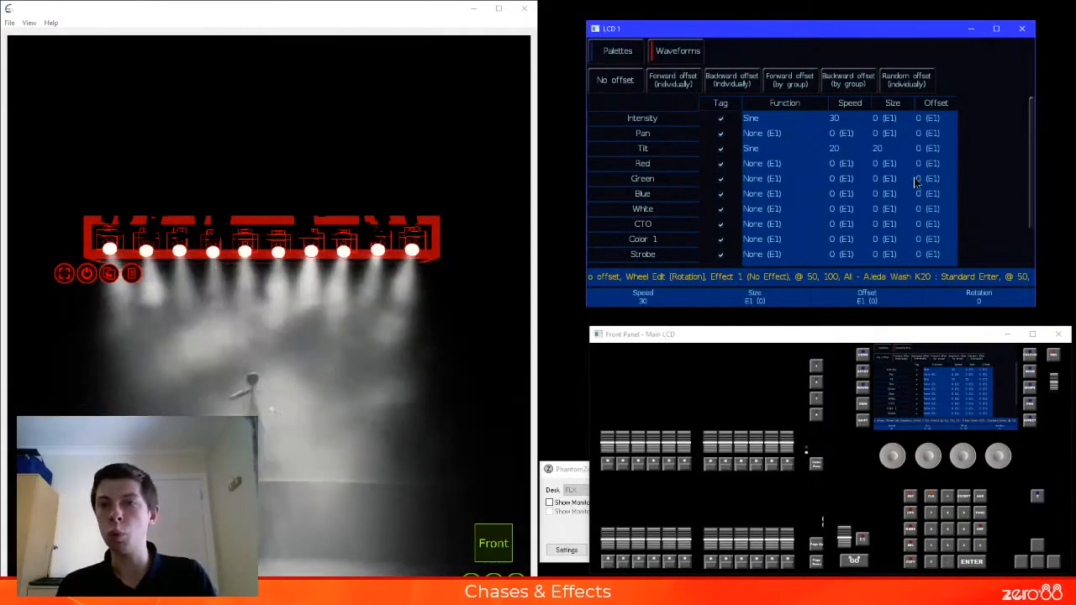
Record the custom Tilt and Intensity waveforms as effect palette 50
{"action": "key", "text": "e"}
{"action": "scroll", "coordinate": [919, 164], "scroll_direction": "down", "scroll_amount": 4}
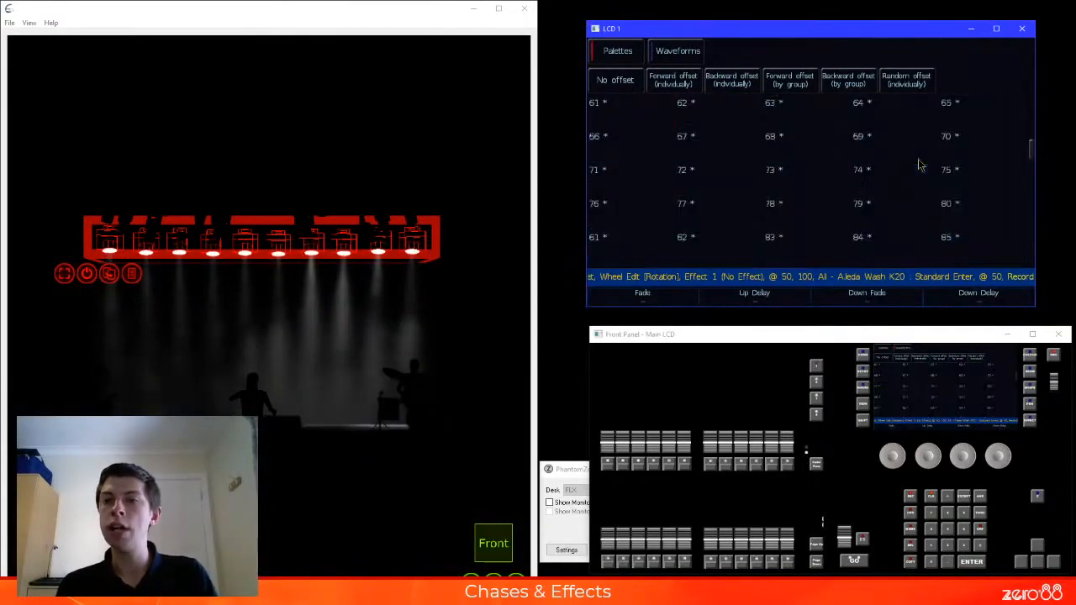
{"action": "scroll", "coordinate": [919, 164], "scroll_direction": "up", "scroll_amount": 1}
{"action": "left_click", "coordinate": [963, 147]}
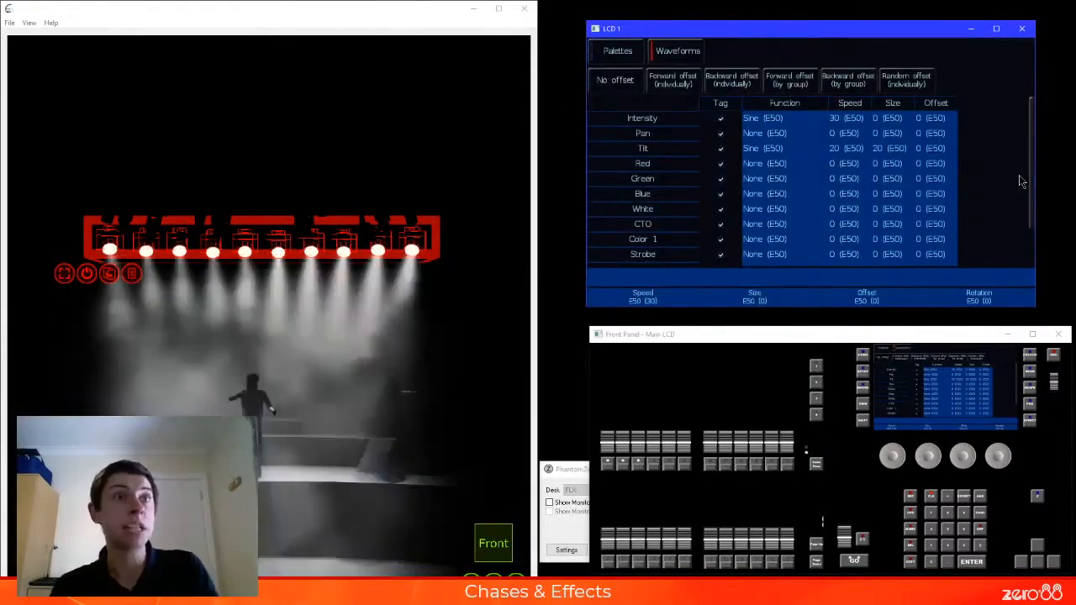
Replace the custom effect using No Effect, then apply Circle with backward individual offset and the Blue colour palette
{"action": "left_click", "coordinate": [626, 57]}
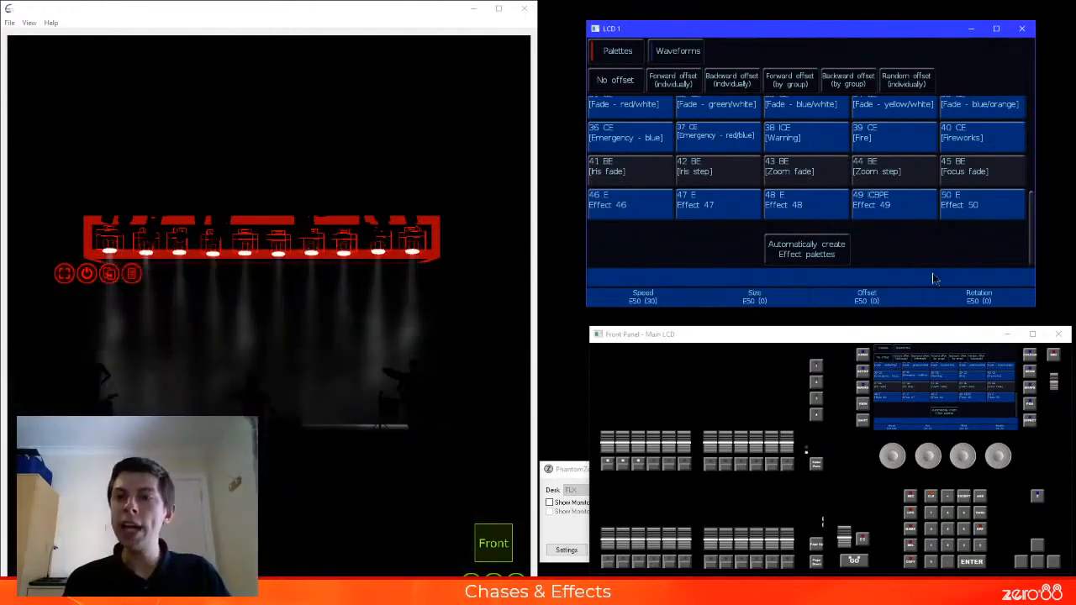
{"action": "scroll", "coordinate": [922, 219], "scroll_direction": "up", "scroll_amount": 6}
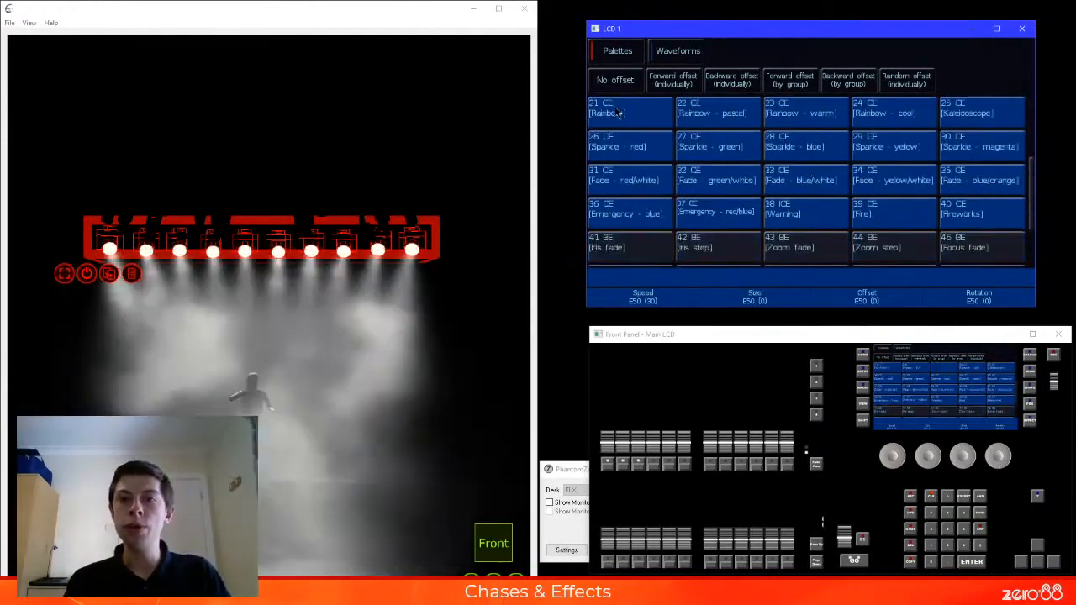
{"action": "left_click", "coordinate": [637, 119]}
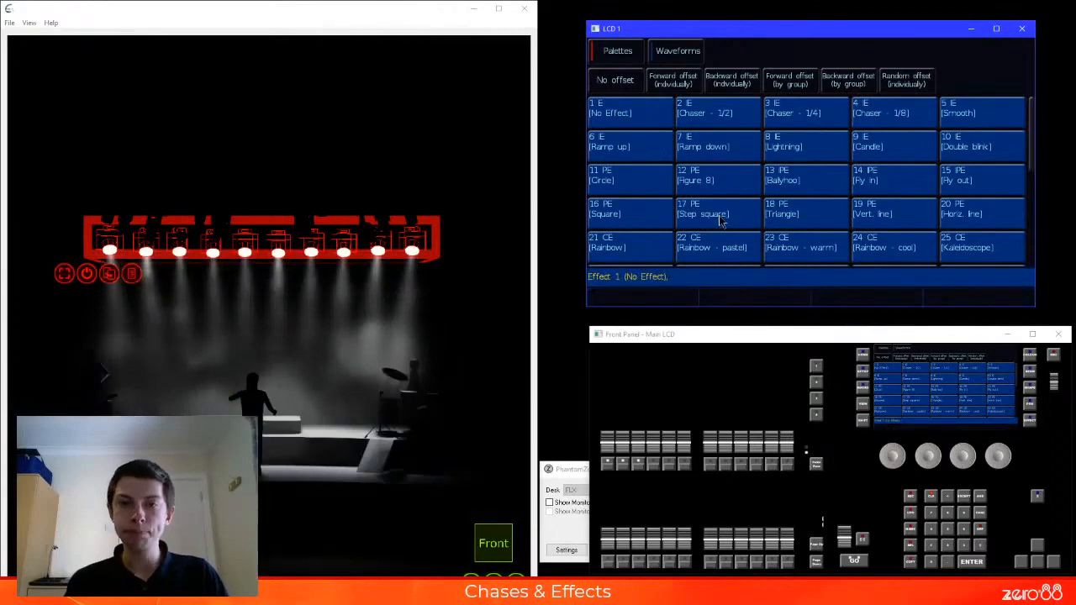
{"action": "left_click", "coordinate": [638, 187]}
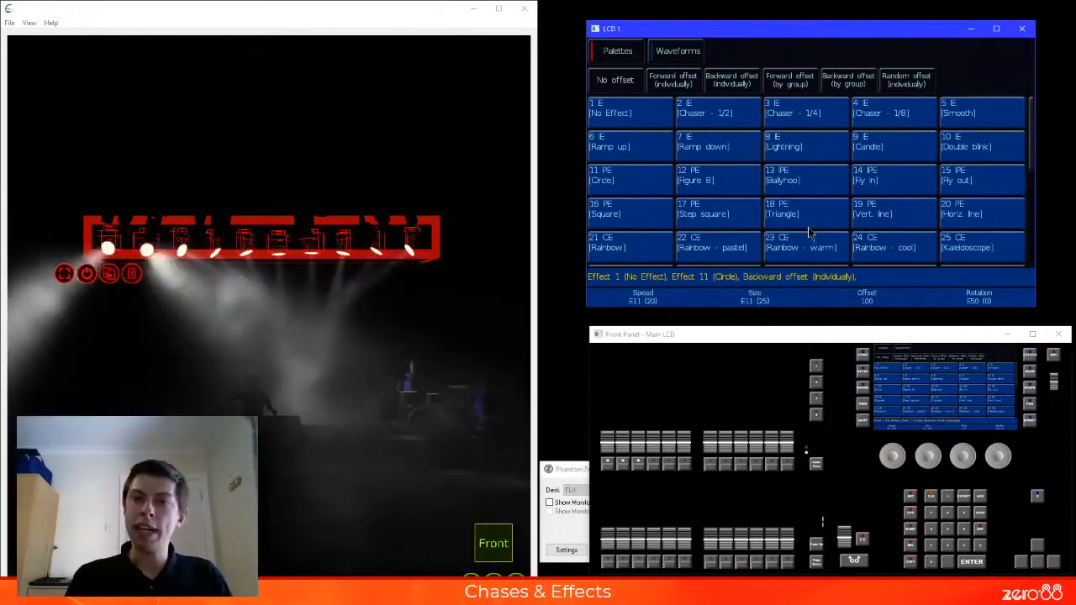
{"action": "key", "text": "c"}
{"action": "left_click", "coordinate": [964, 126]}
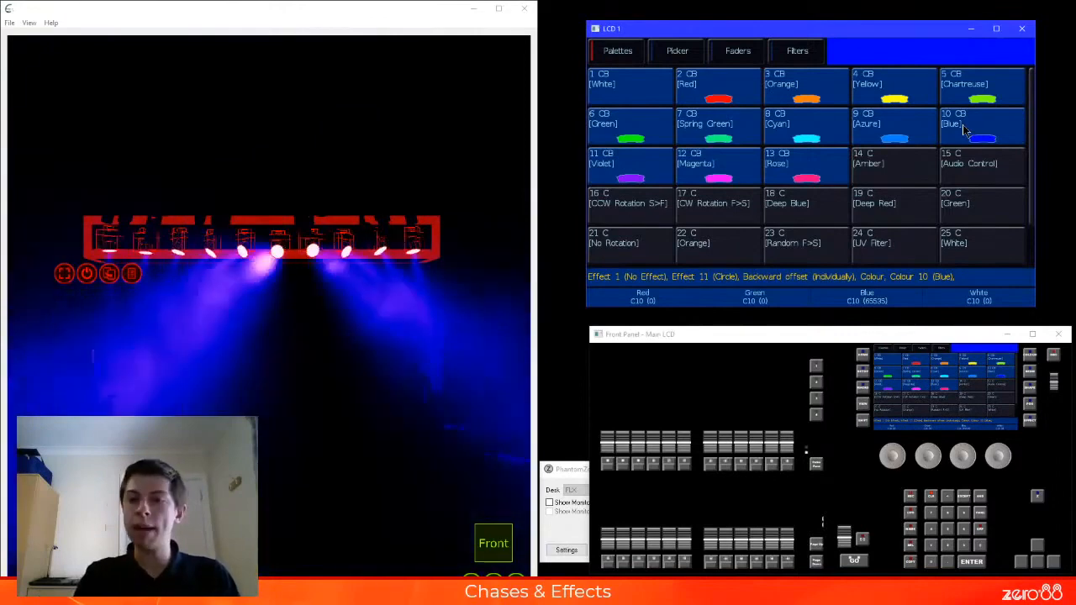
Record the blue Circle look onto playback 7 and clear the programmer
{"action": "key", "text": "r"}
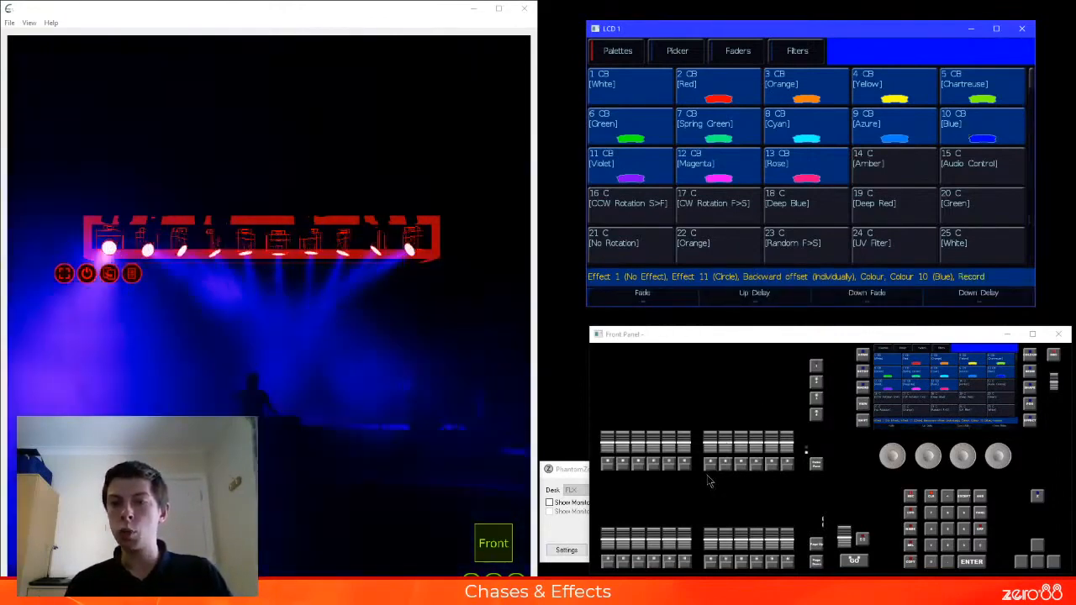
{"action": "left_click", "coordinate": [710, 469]}
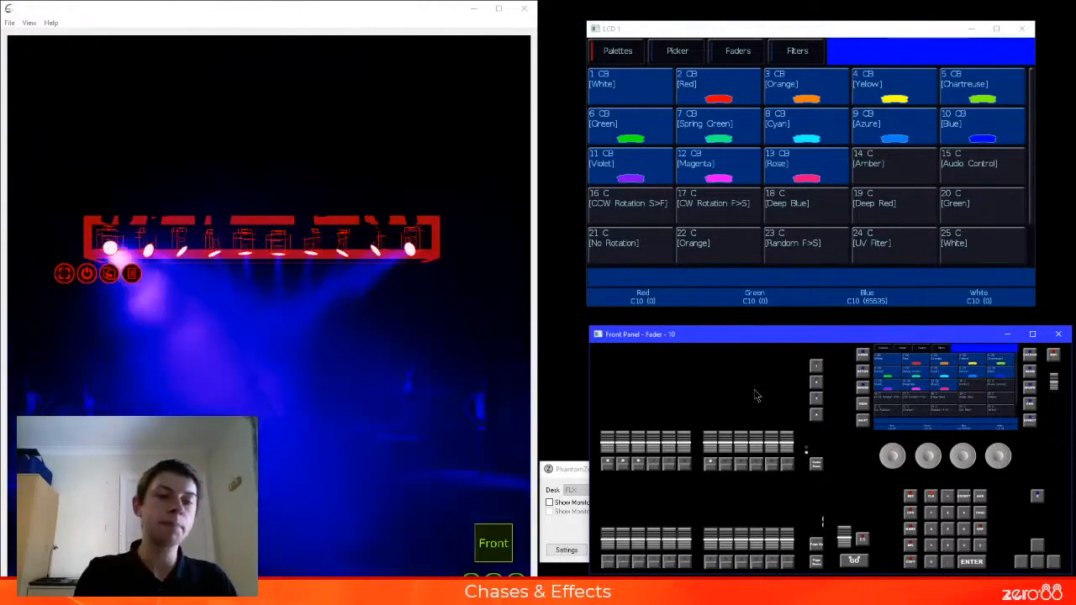
{"action": "key", "text": "BackSpace"}
{"action": "key", "text": "BackSpace"}
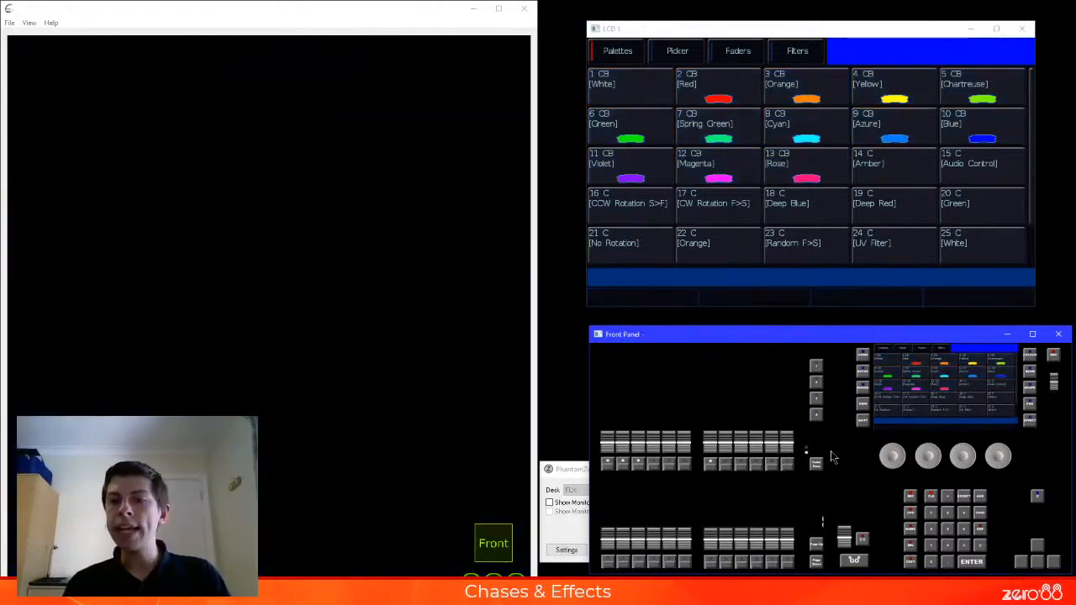
Close the LCD window, show Monitor 1, and shrink the Front Panel window so that both fit on screen
{"action": "left_click", "coordinate": [1023, 29]}
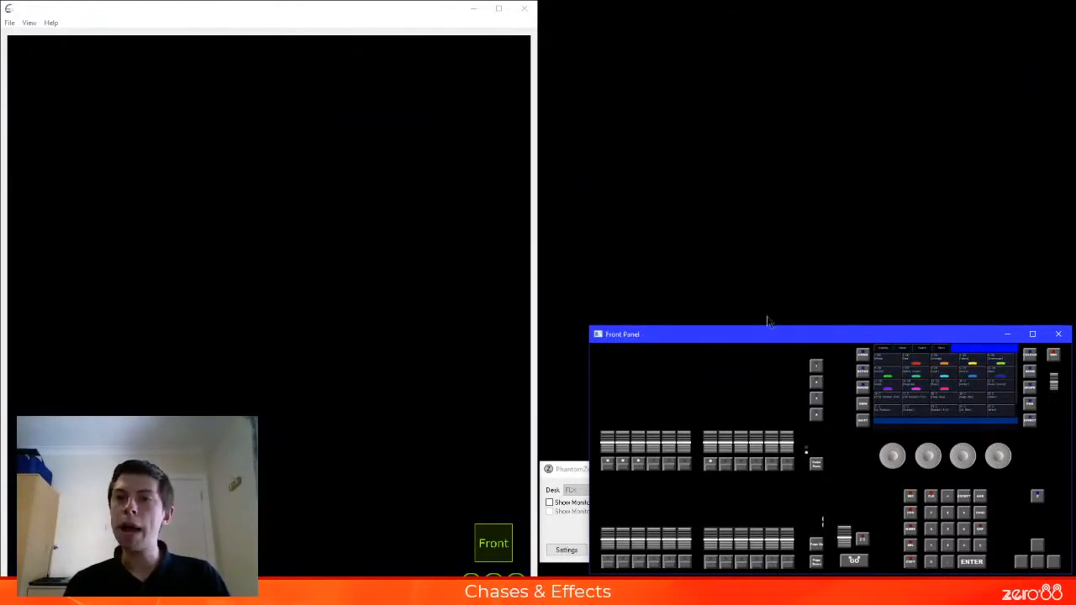
{"action": "left_click", "coordinate": [563, 475]}
{"action": "left_click", "coordinate": [577, 502]}
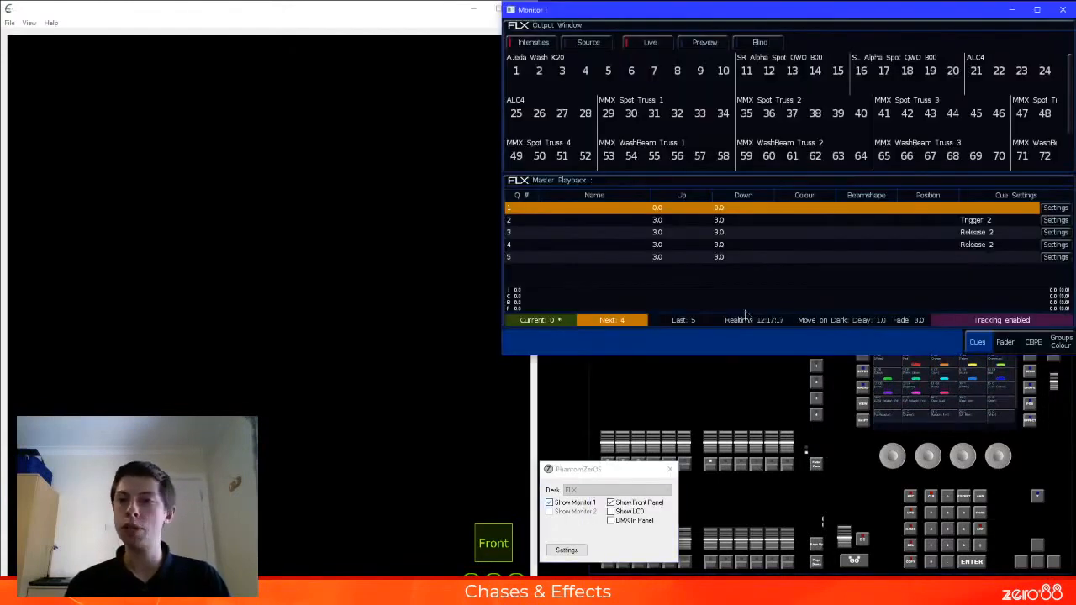
{"action": "left_click", "coordinate": [1039, 475]}
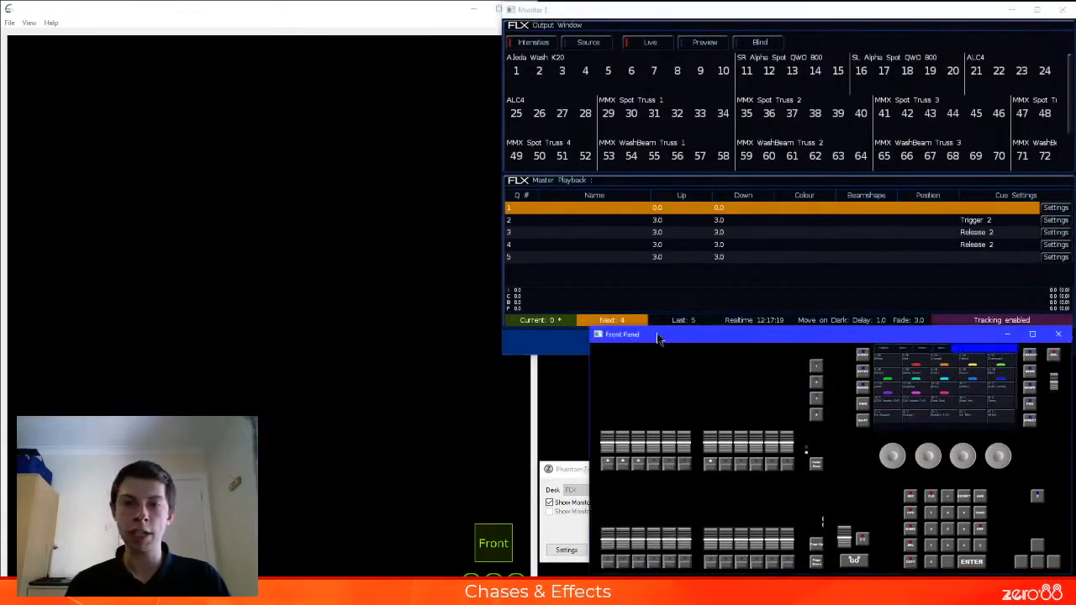
{"action": "left_click_drag", "start_coordinate": [586, 328], "coordinate": [605, 359]}
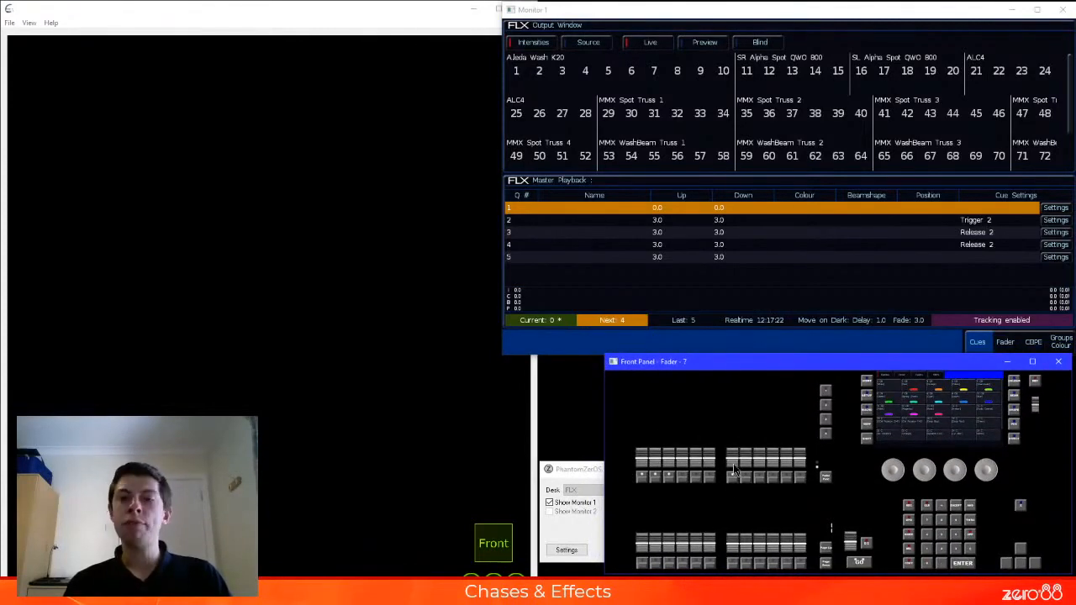
Raise the playback 7 fader to full and display the cue list of playback 7 on the monitor
{"action": "left_click_drag", "start_coordinate": [735, 465], "coordinate": [733, 412]}
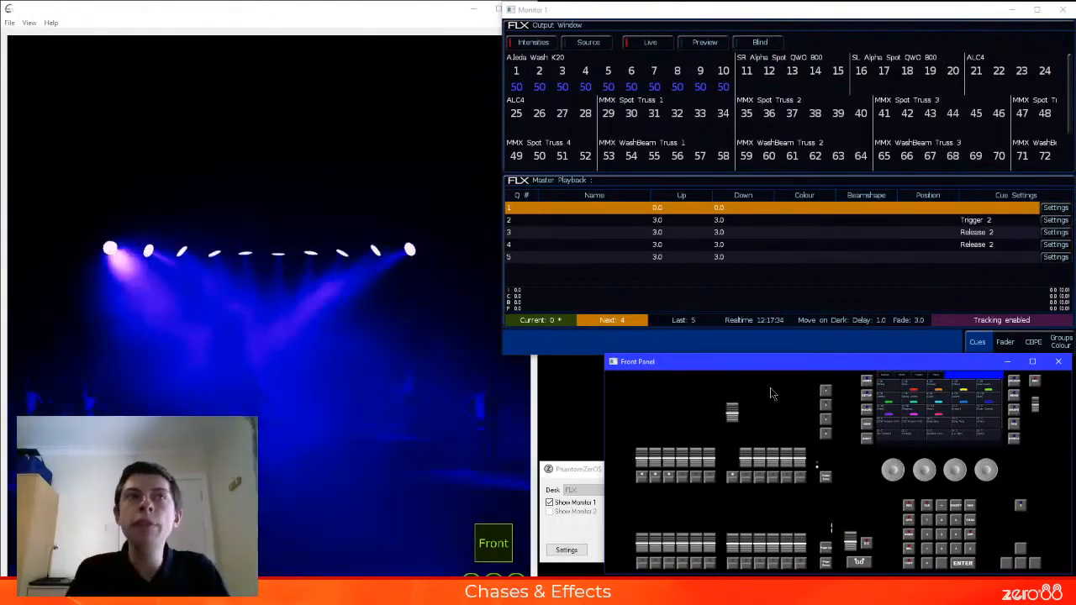
{"action": "left_click", "coordinate": [741, 351]}
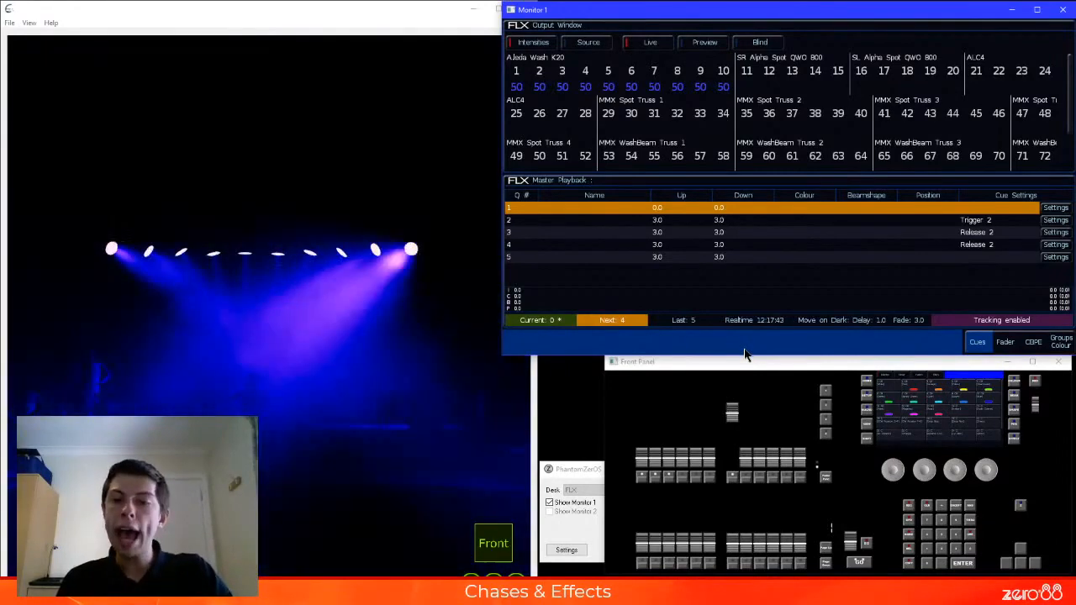
{"action": "key", "text": "F6"}
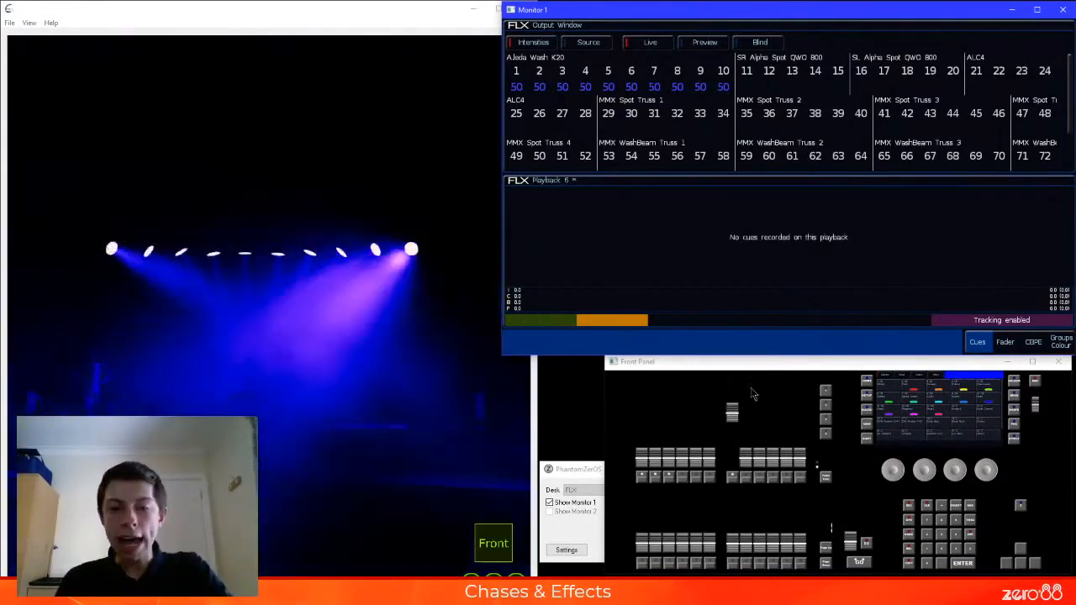
{"action": "key", "text": "F7"}
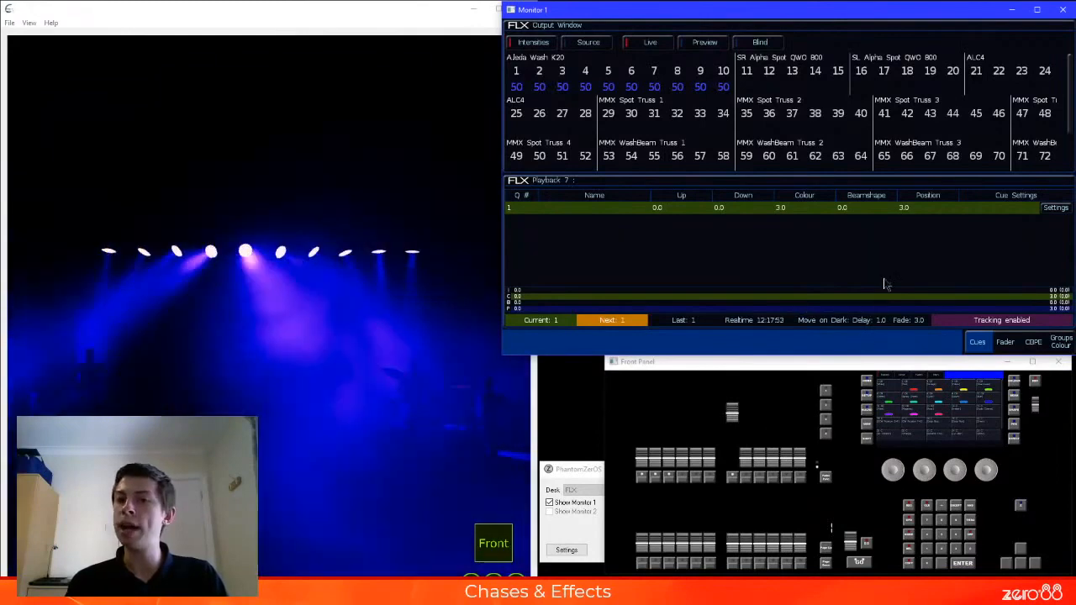
Set the Colour and Position fade times of cue 1 on playback 7 to 0
{"action": "double_click", "coordinate": [803, 211]}
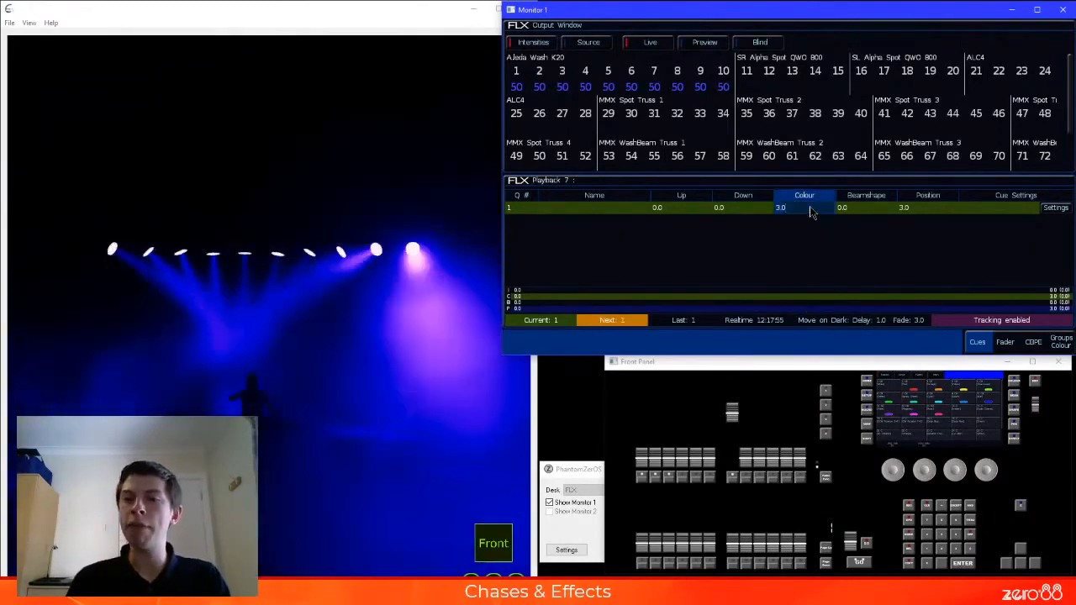
{"action": "type", "text": "0"}
{"action": "key", "text": "Return"}
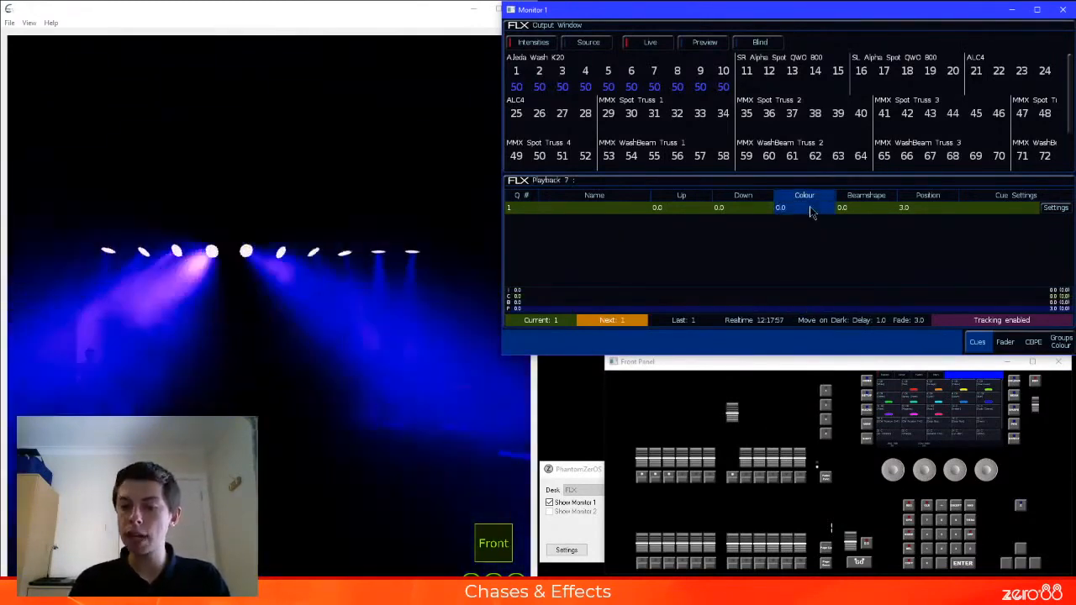
{"action": "key", "text": "Right"}
{"action": "key", "text": "Right"}
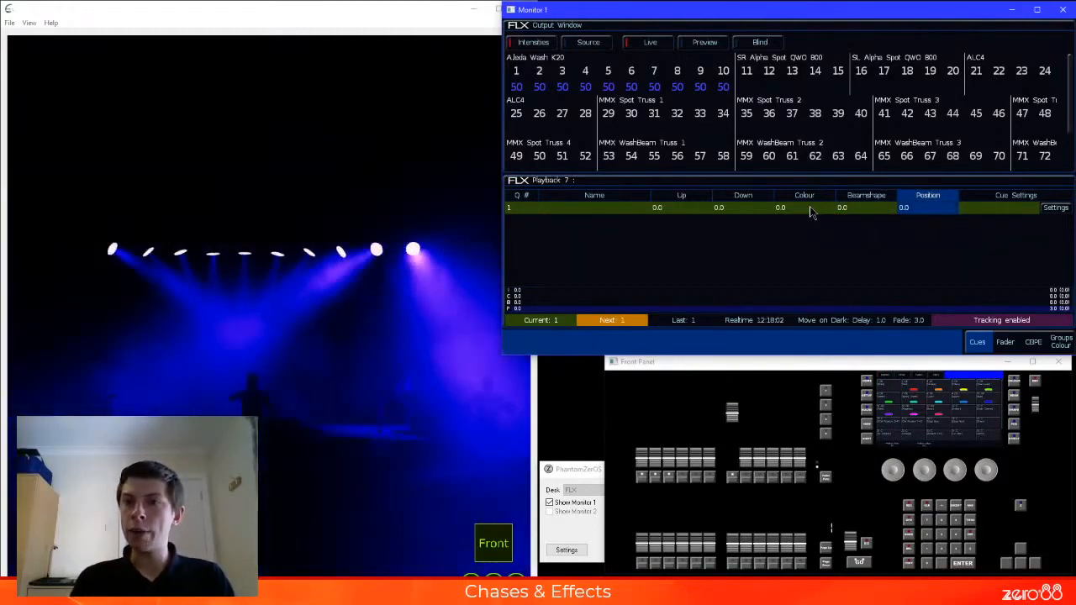
{"action": "type", "text": "0"}
{"action": "key", "text": "Return"}
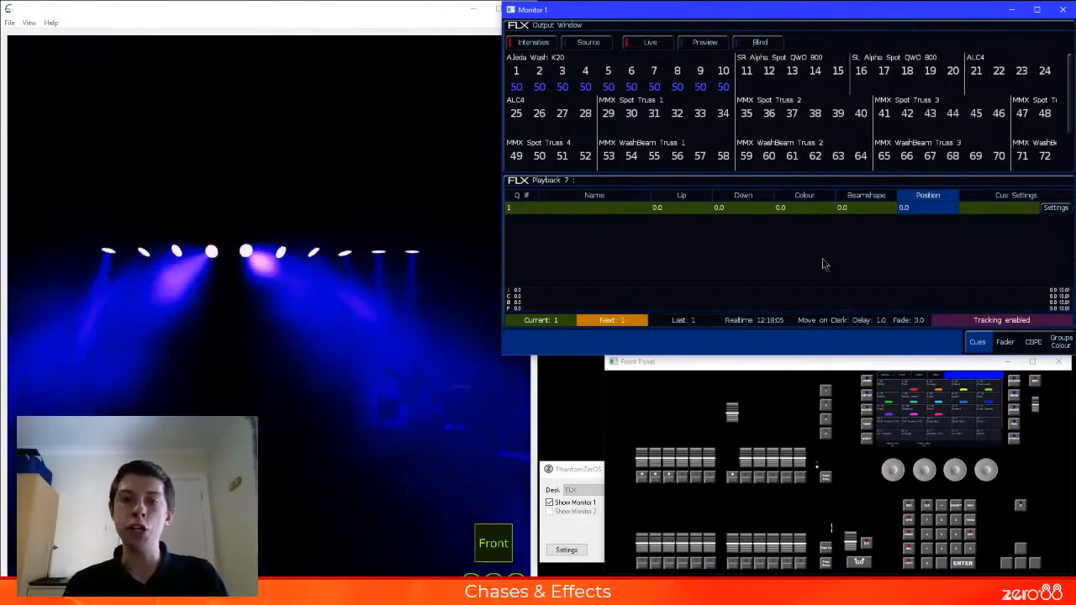
Test the snap into the playback 7 effect by lowering its fader to zero, raising it to full, and fading back down to zero
{"action": "left_click_drag", "start_coordinate": [720, 421], "coordinate": [733, 477]}
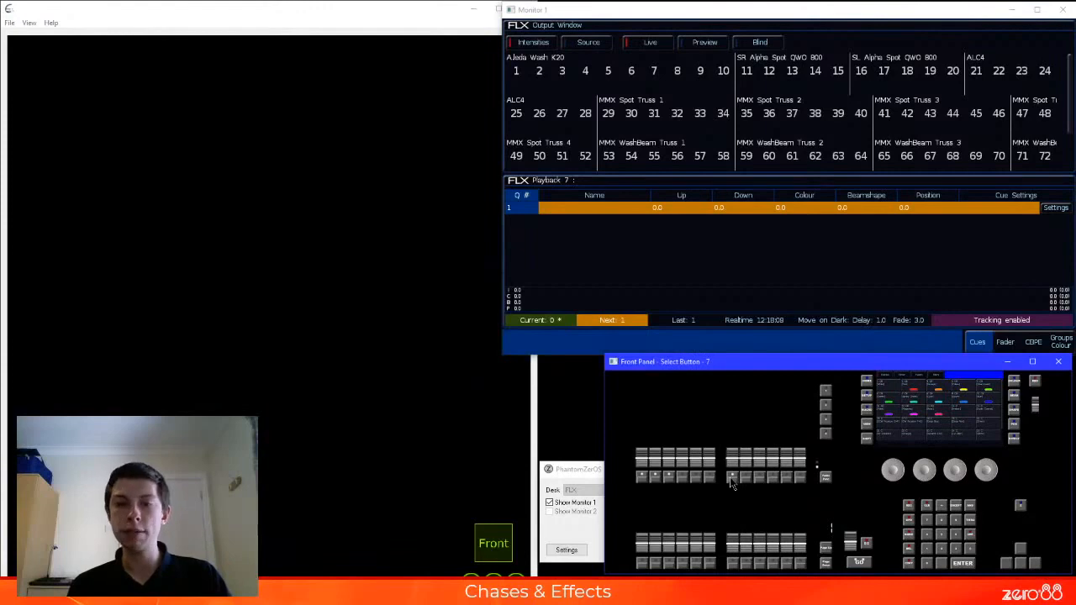
{"action": "left_click_drag", "start_coordinate": [733, 471], "coordinate": [739, 420]}
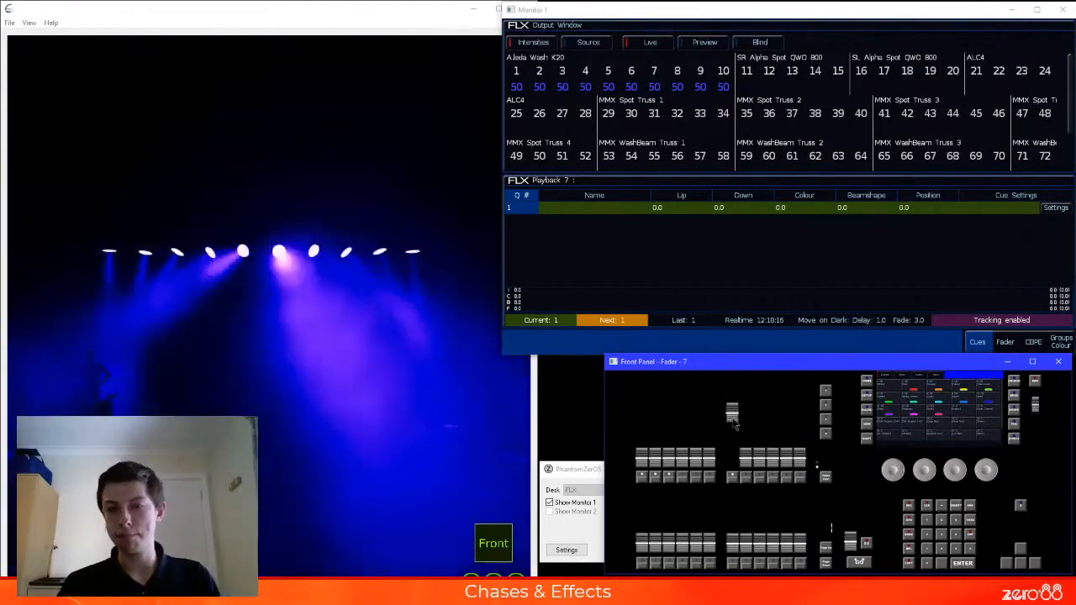
{"action": "left_click_drag", "start_coordinate": [739, 420], "coordinate": [734, 435]}
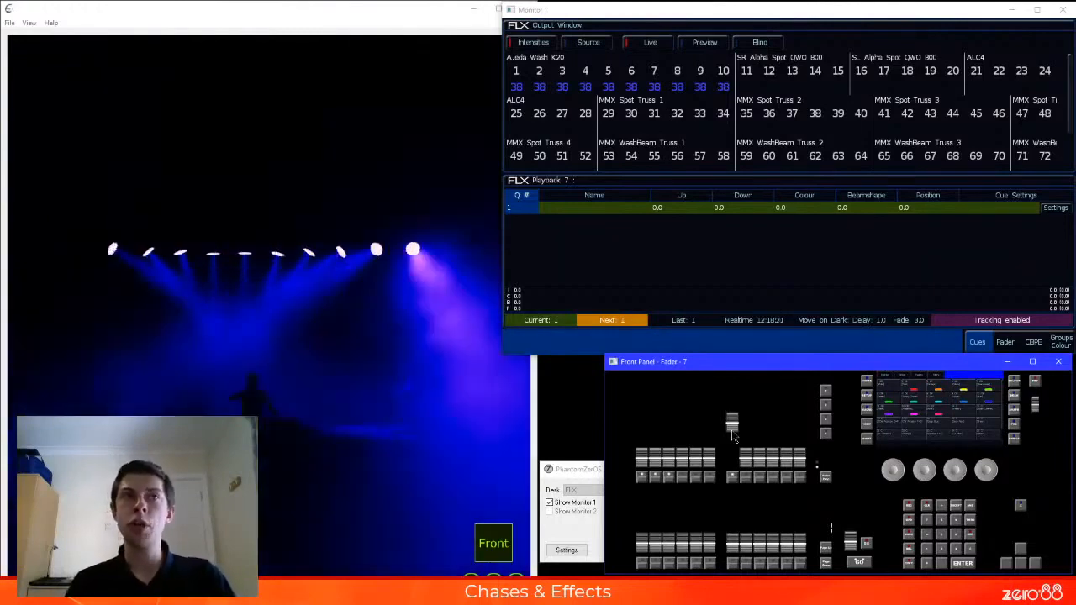
{"action": "left_click", "coordinate": [733, 442]}
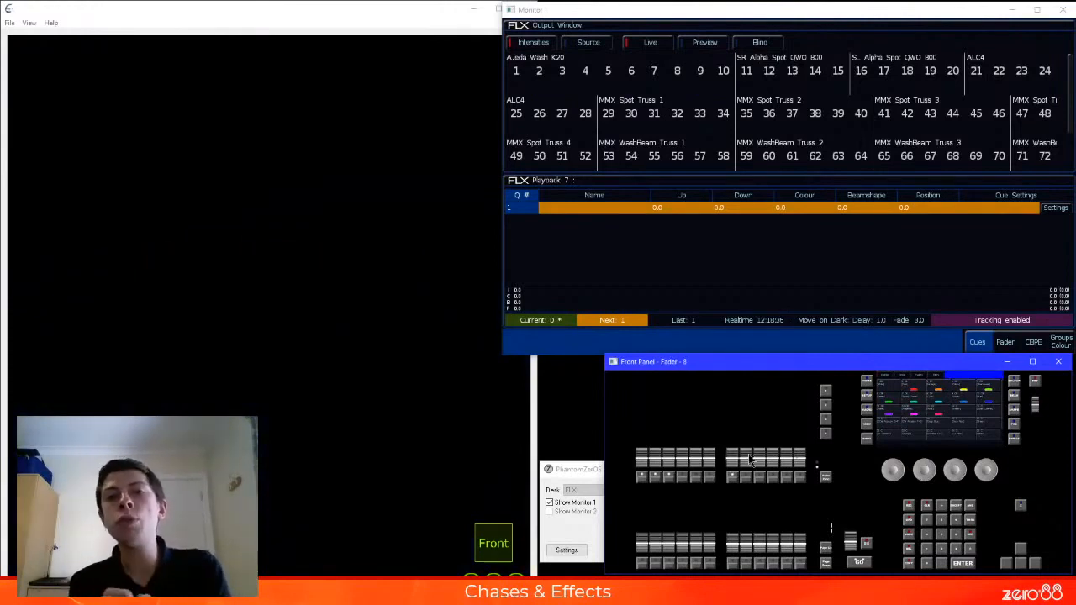
Enable Effect as a fader control in the settings of playback 7
{"action": "left_click", "coordinate": [579, 347]}
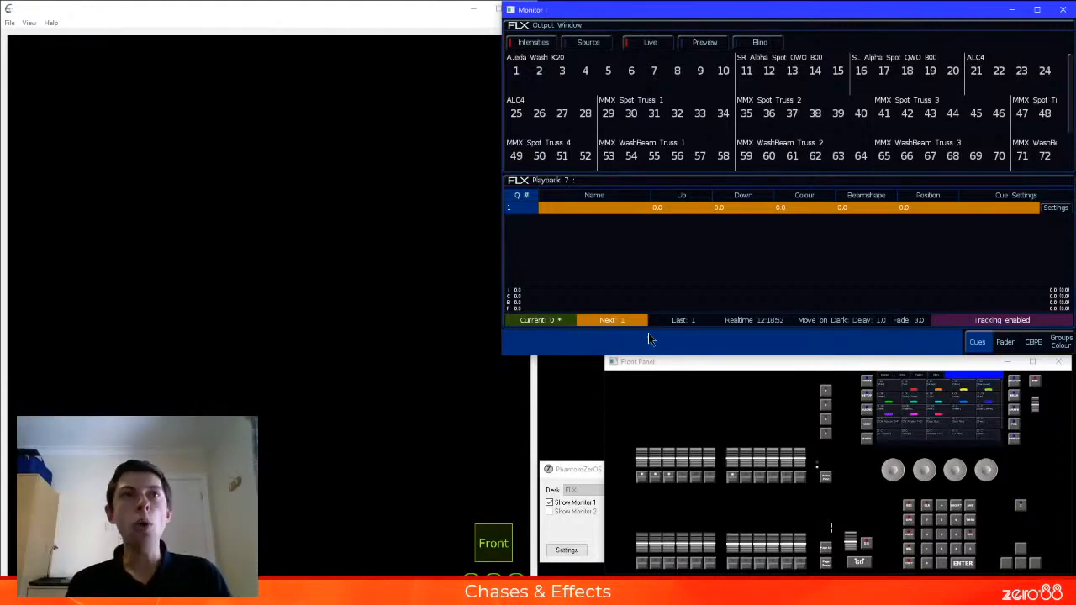
{"action": "left_click", "coordinate": [1007, 343]}
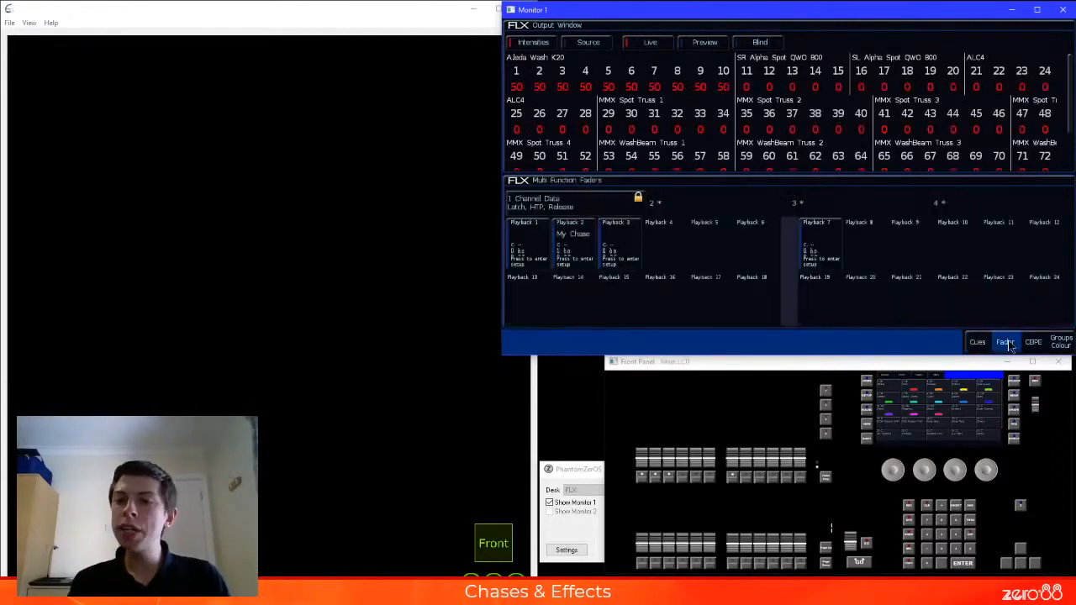
{"action": "left_click", "coordinate": [828, 251]}
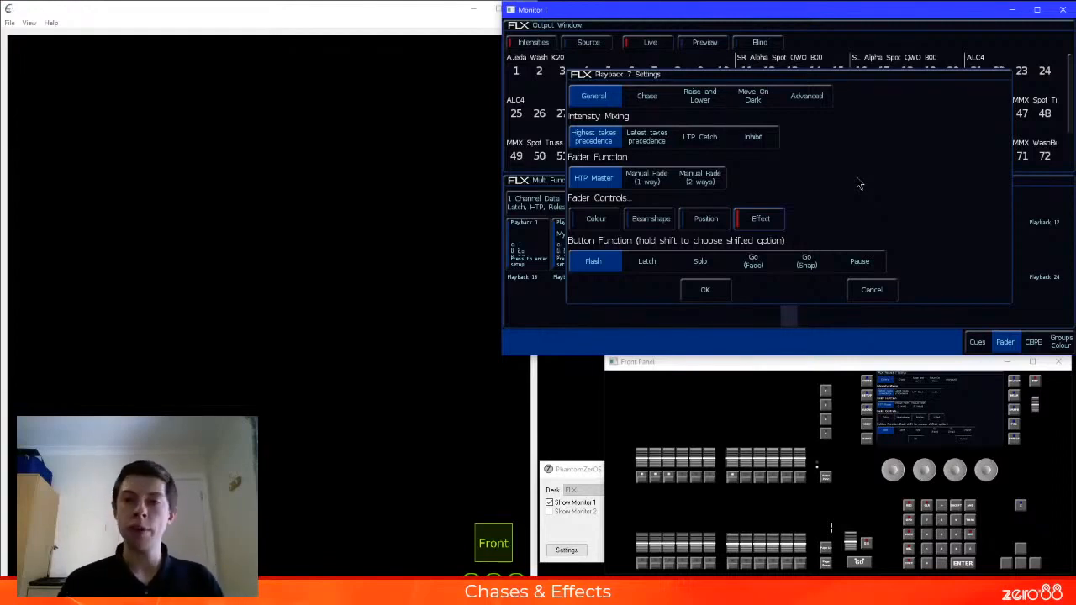
{"action": "left_click", "coordinate": [705, 291]}
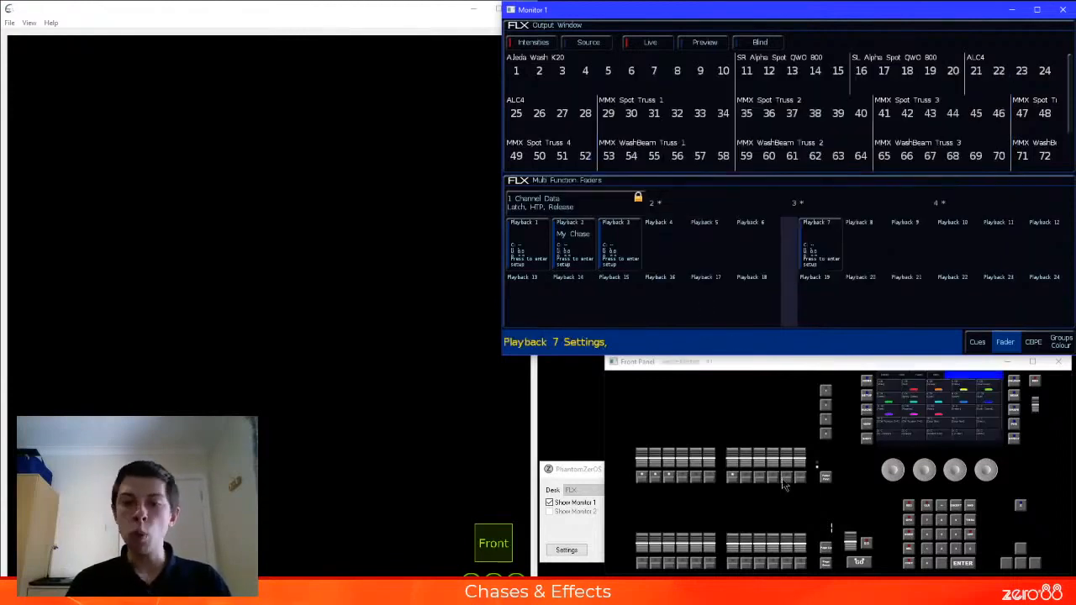
Raise the playback 7 fader slightly, check its cue list on the monitor, and return to the fader display
{"action": "left_click", "coordinate": [733, 462]}
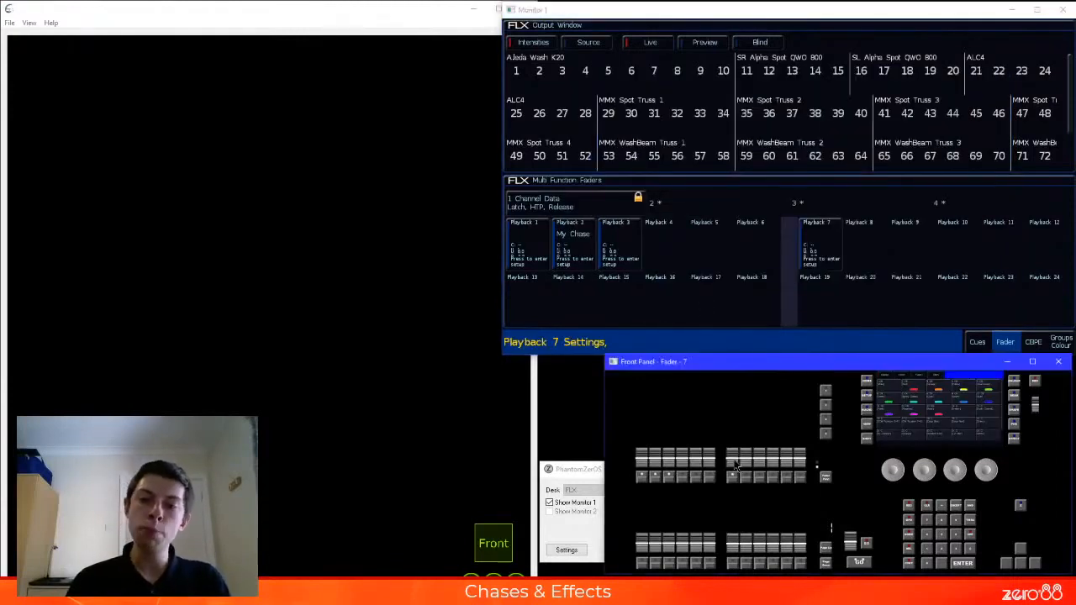
{"action": "left_click", "coordinate": [734, 461]}
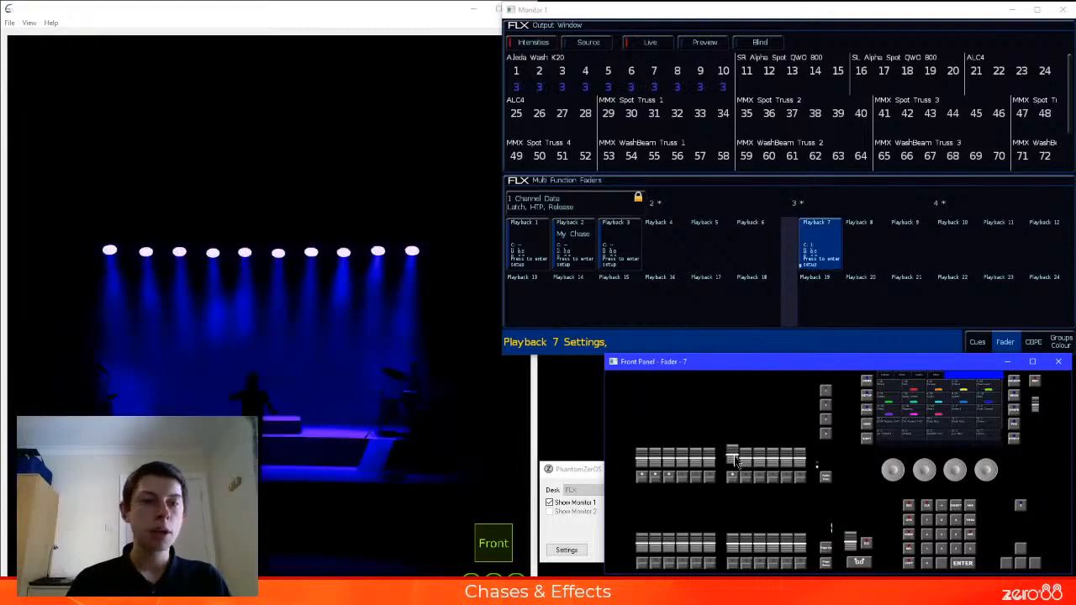
{"action": "left_click_drag", "start_coordinate": [734, 461], "coordinate": [734, 449]}
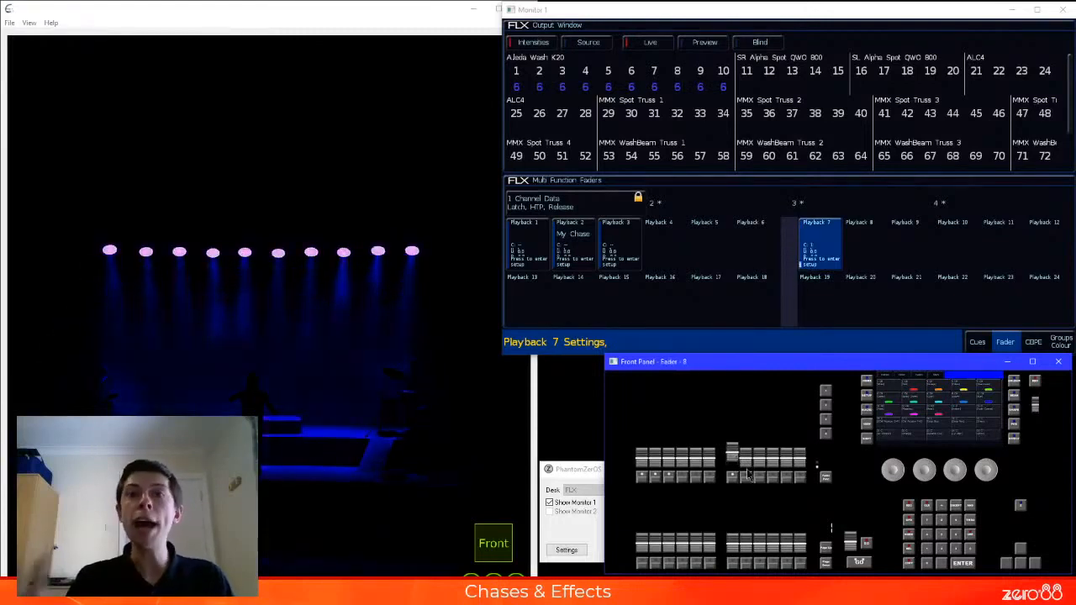
{"action": "left_click", "coordinate": [906, 339]}
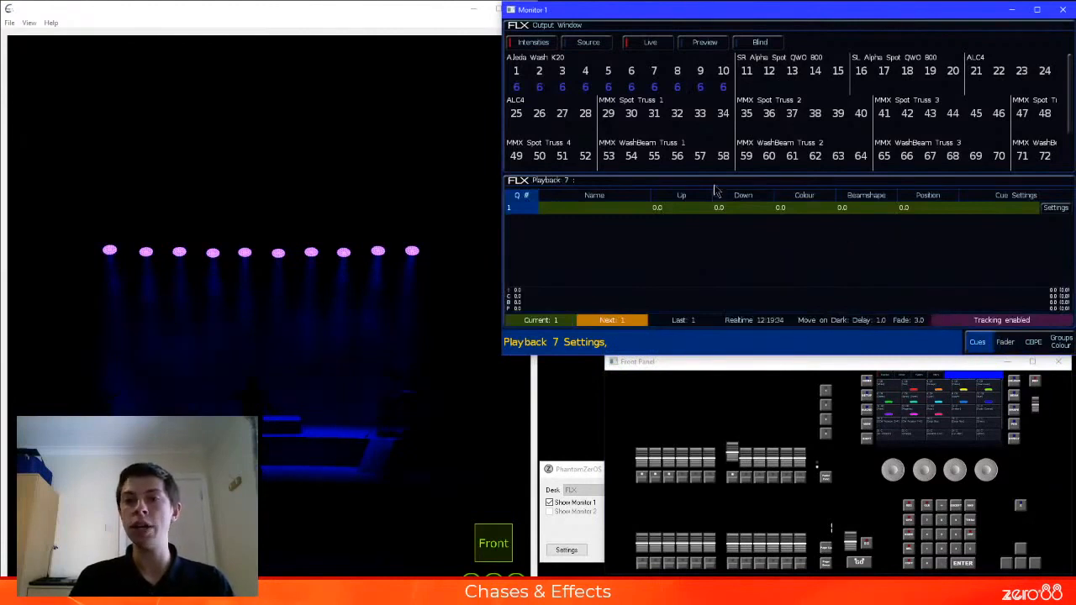
{"action": "left_click", "coordinate": [1009, 345]}
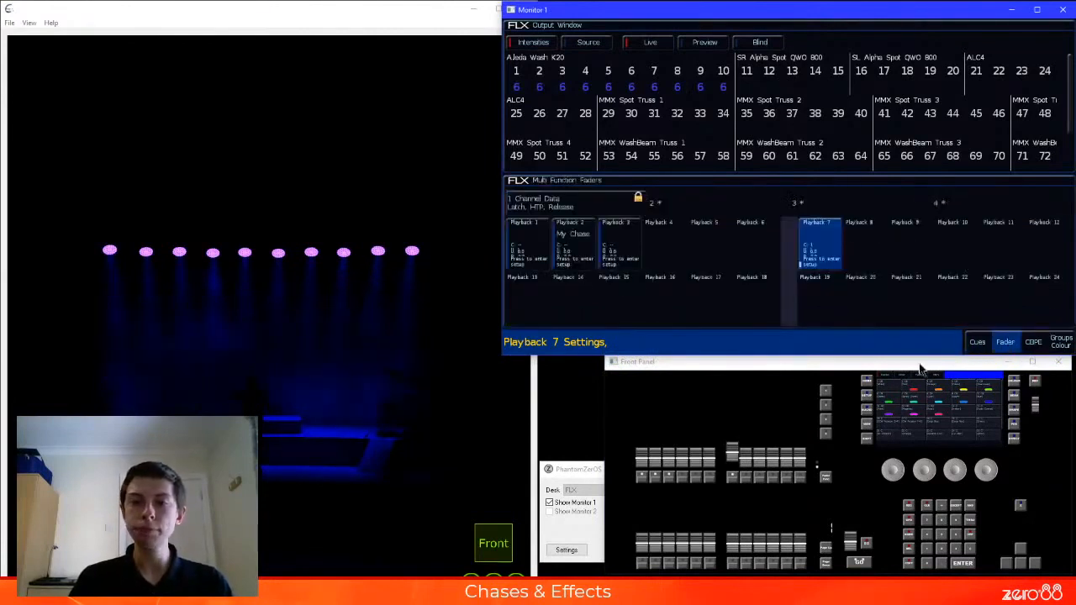
Preview the effect size across the playback 7 fader range by raising it gradually to full and lowering it to zero
{"action": "left_click", "coordinate": [734, 455]}
{"action": "left_click_drag", "start_coordinate": [734, 455], "coordinate": [734, 430]}
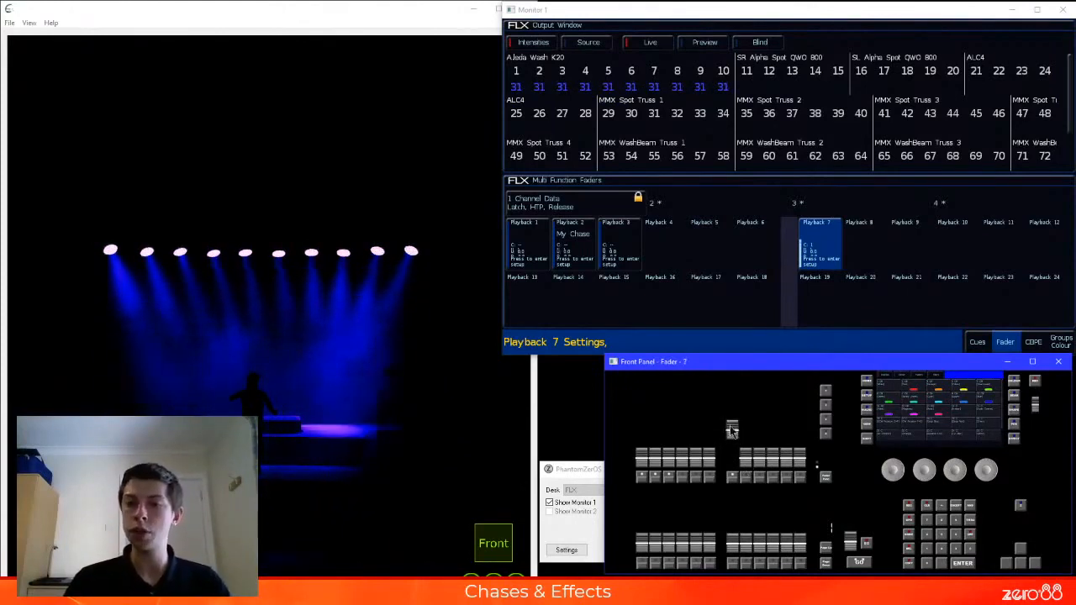
{"action": "left_click_drag", "start_coordinate": [734, 432], "coordinate": [732, 405]}
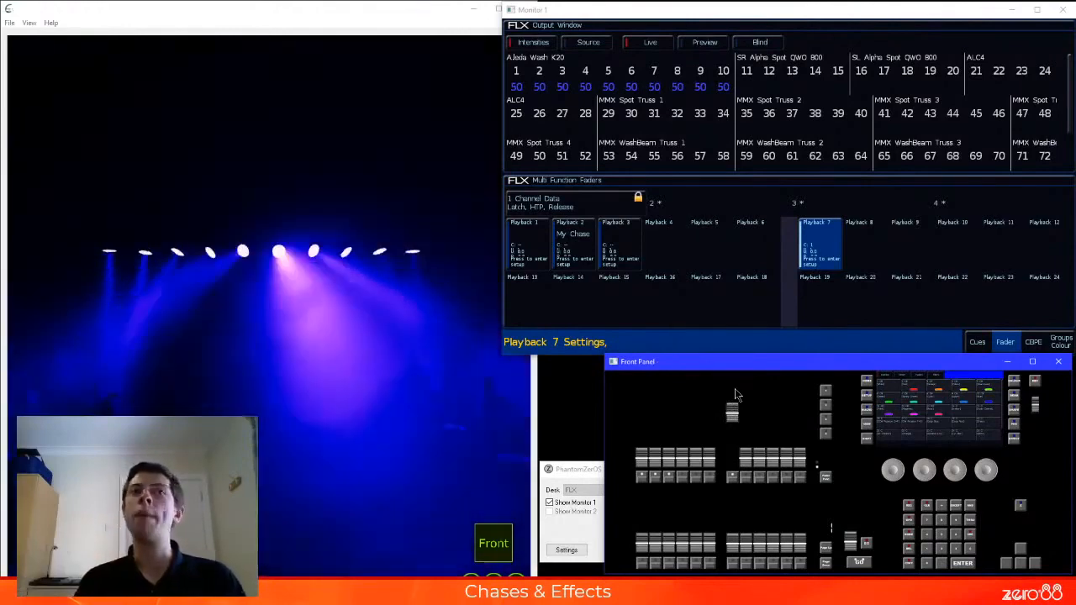
{"action": "left_click_drag", "start_coordinate": [733, 412], "coordinate": [732, 420]}
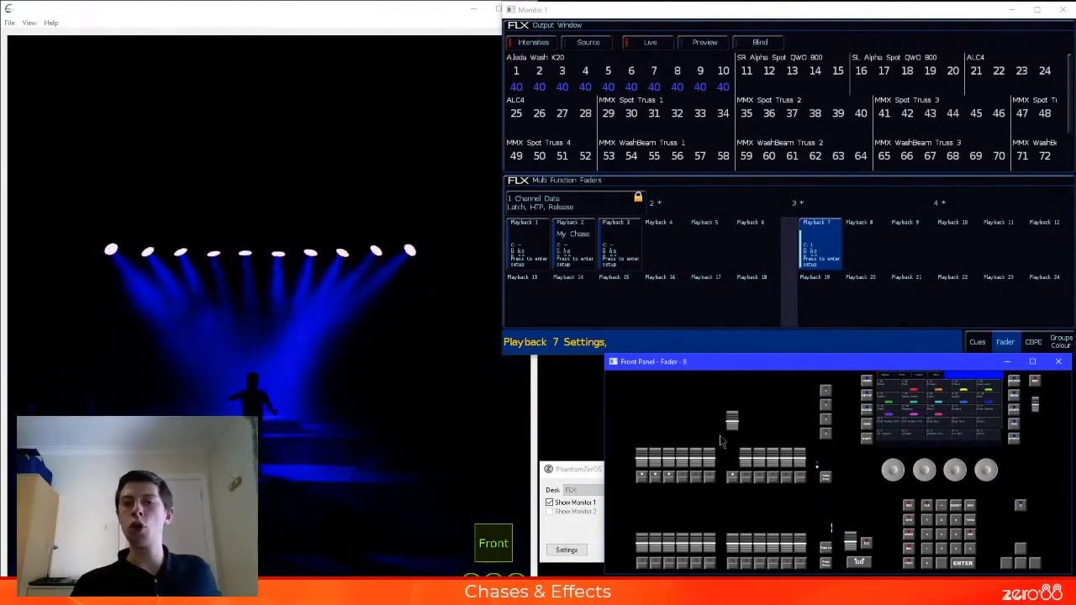
{"action": "left_click_drag", "start_coordinate": [733, 424], "coordinate": [734, 467]}
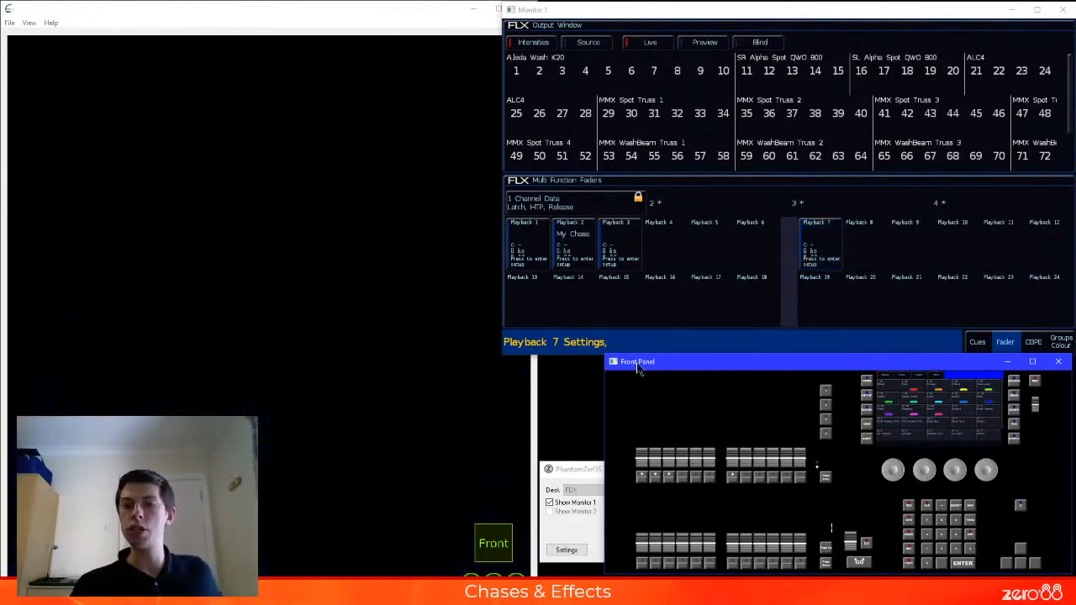
Show the LCD window, open its Z screen of quick access functions, and move the window clear of the monitor
{"action": "left_click", "coordinate": [577, 356]}
{"action": "left_click", "coordinate": [580, 477]}
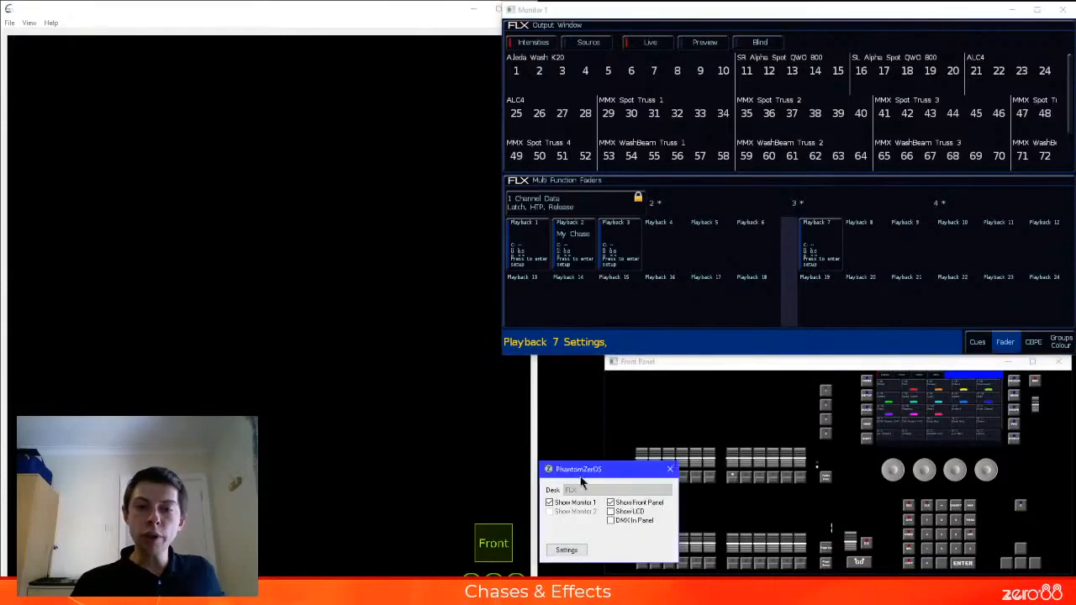
{"action": "left_click", "coordinate": [624, 514]}
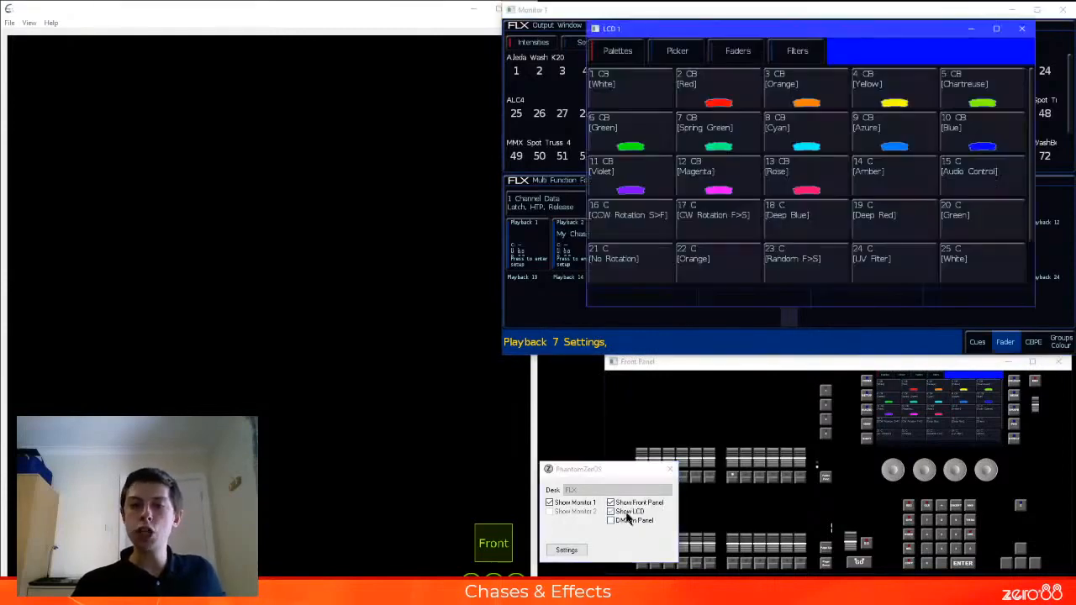
{"action": "left_click_drag", "start_coordinate": [802, 24], "coordinate": [651, 105]}
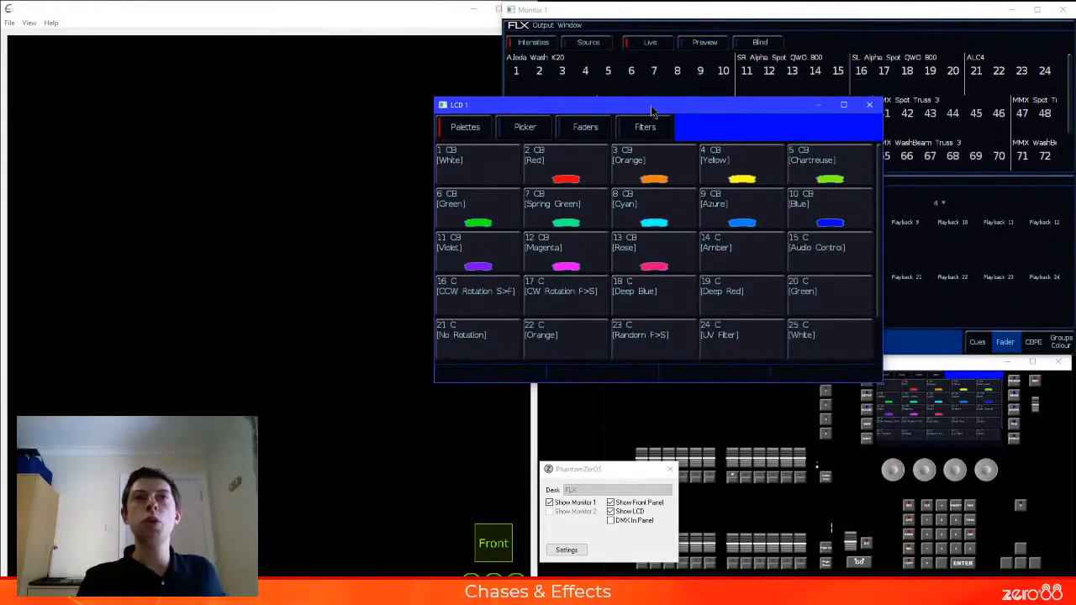
{"action": "key", "text": "z"}
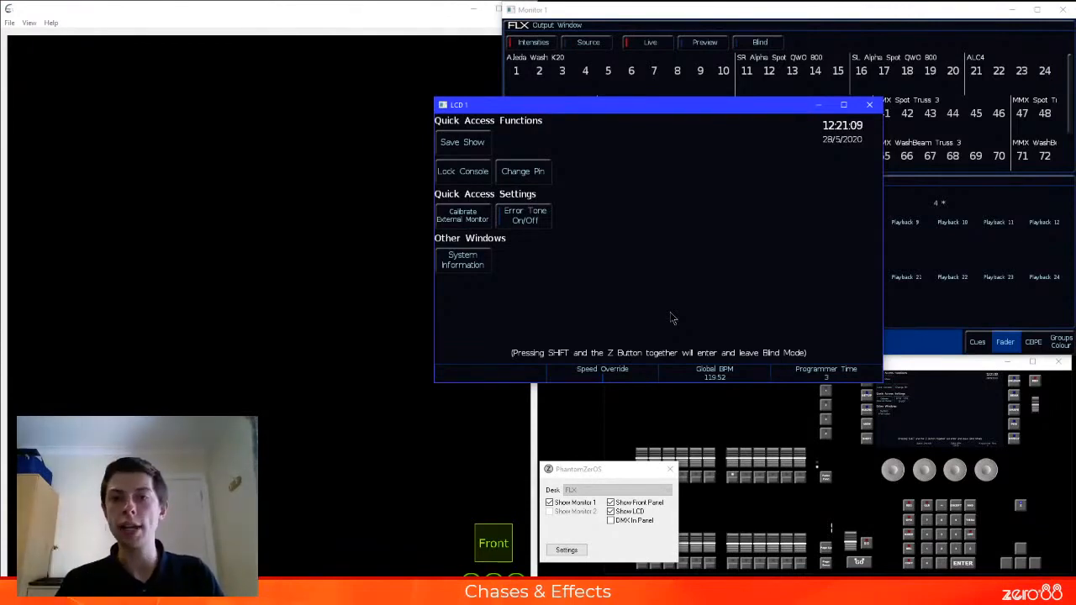
{"action": "left_click_drag", "start_coordinate": [695, 111], "coordinate": [300, 113]}
Raise the playback 7 fader to full, place the LCD window over the monitor, and adjust Speed Override
{"action": "left_click", "coordinate": [990, 347]}
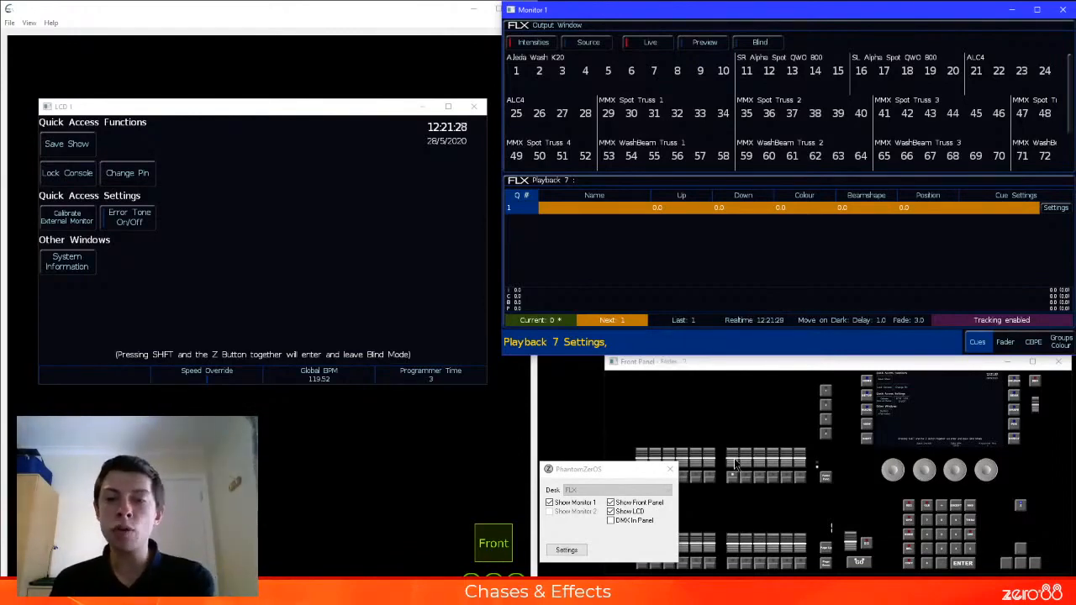
{"action": "left_click_drag", "start_coordinate": [733, 458], "coordinate": [733, 412]}
{"action": "left_click_drag", "start_coordinate": [204, 109], "coordinate": [699, 45]}
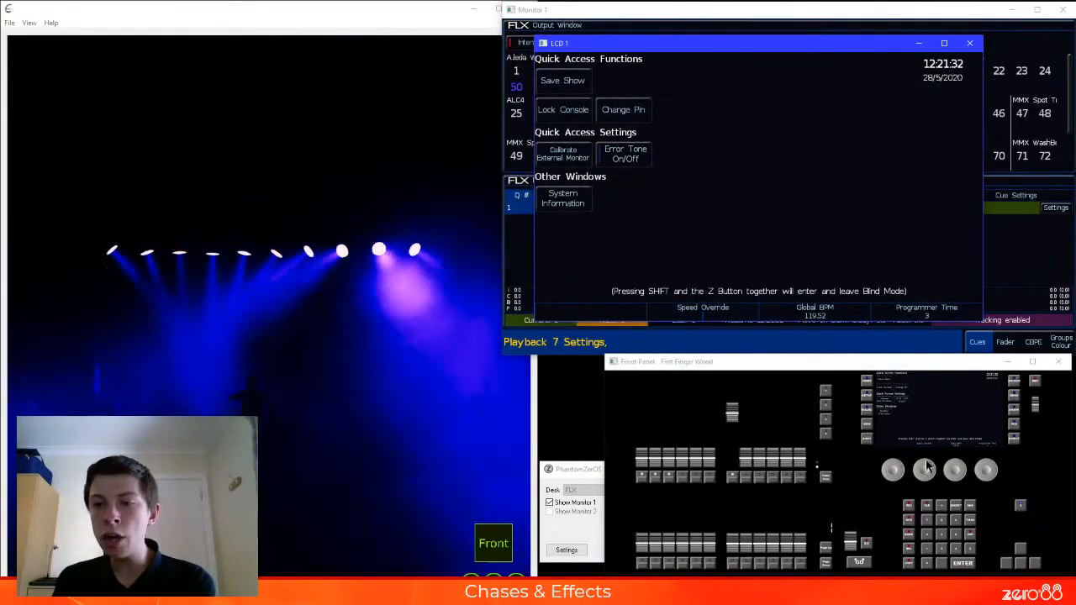
{"action": "left_click", "coordinate": [926, 470]}
{"action": "scroll", "coordinate": [934, 467], "scroll_direction": "down", "scroll_amount": 3}
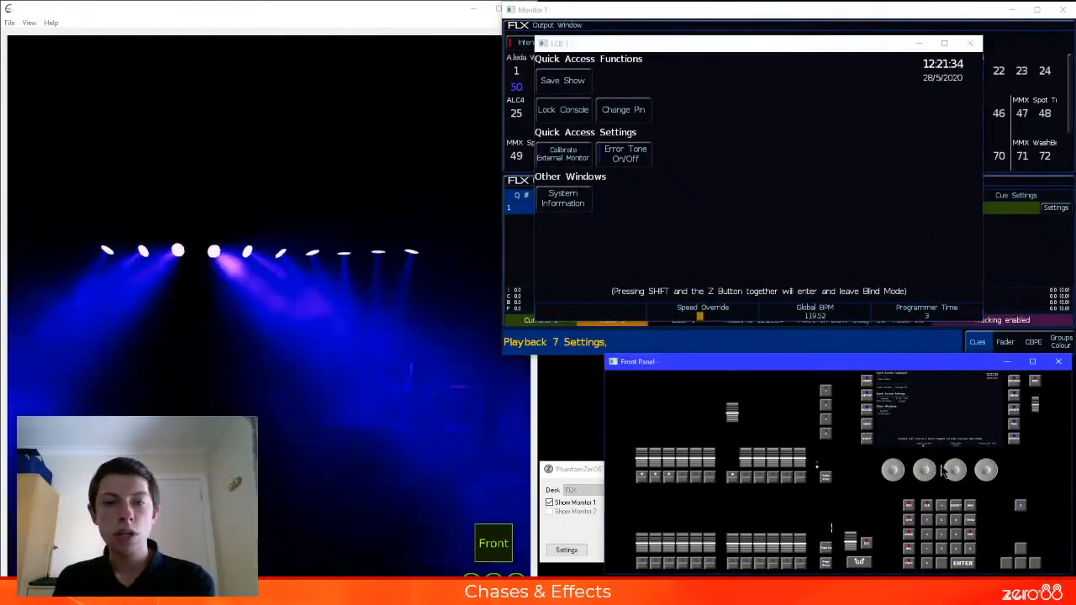
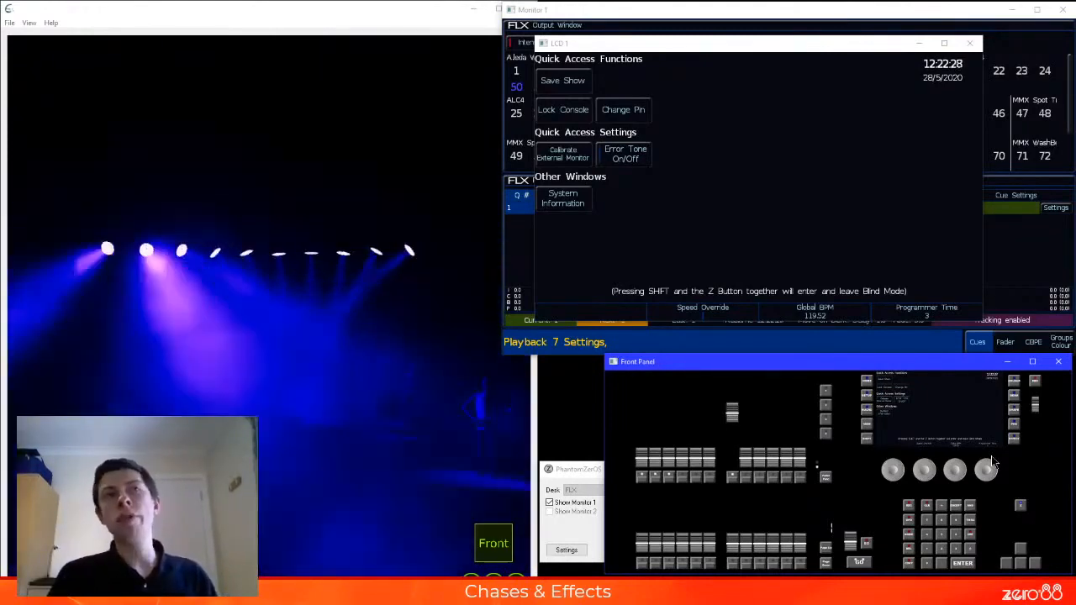
Close the LCD window and set the fader function of playback 8 to Speed Override
{"action": "left_click", "coordinate": [971, 44]}
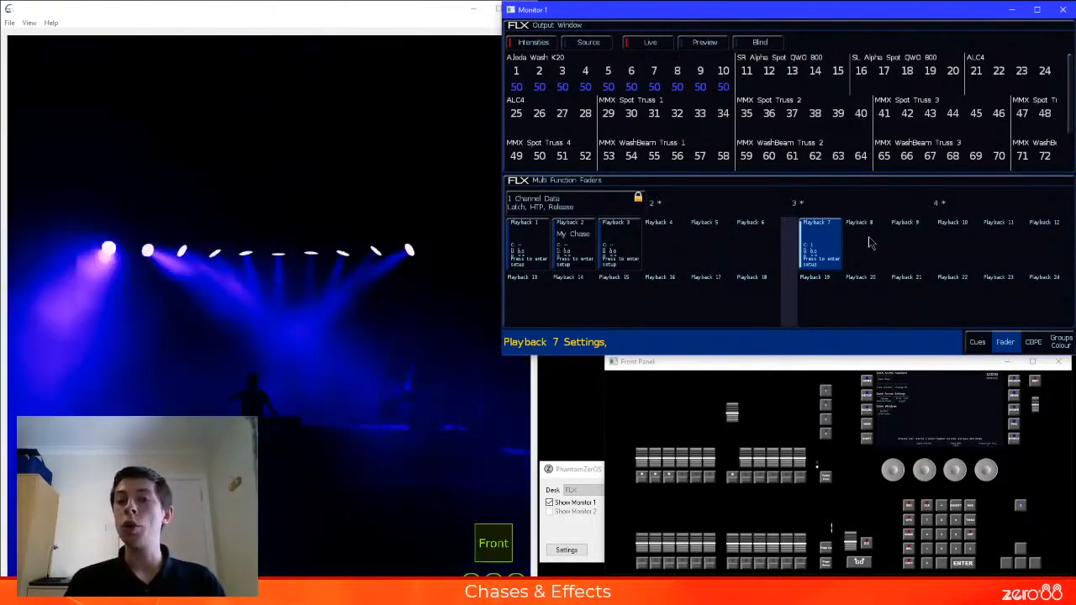
{"action": "left_click", "coordinate": [870, 243]}
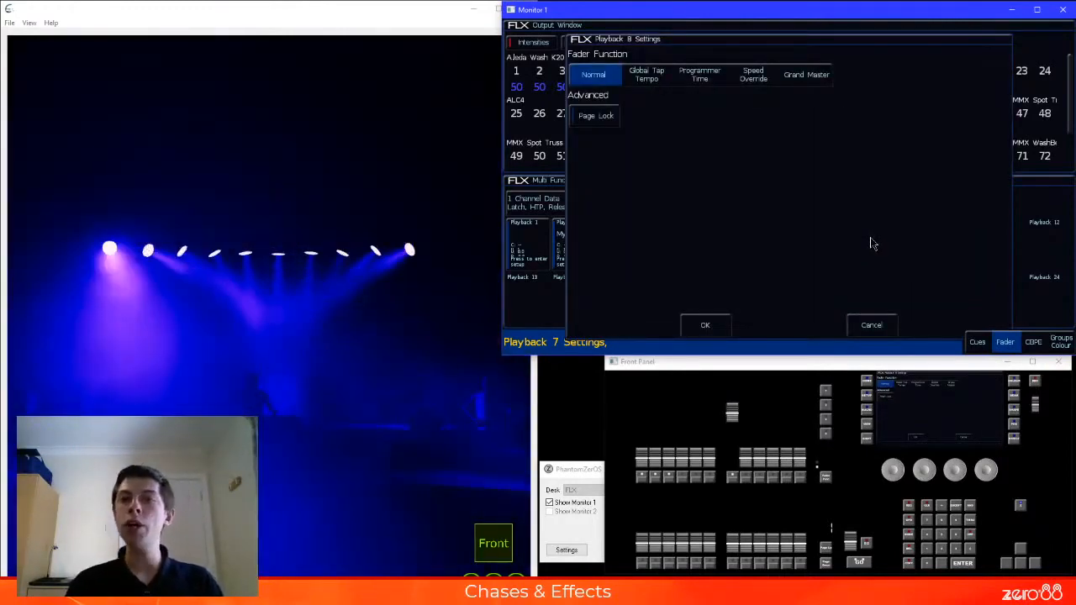
{"action": "left_click", "coordinate": [745, 78]}
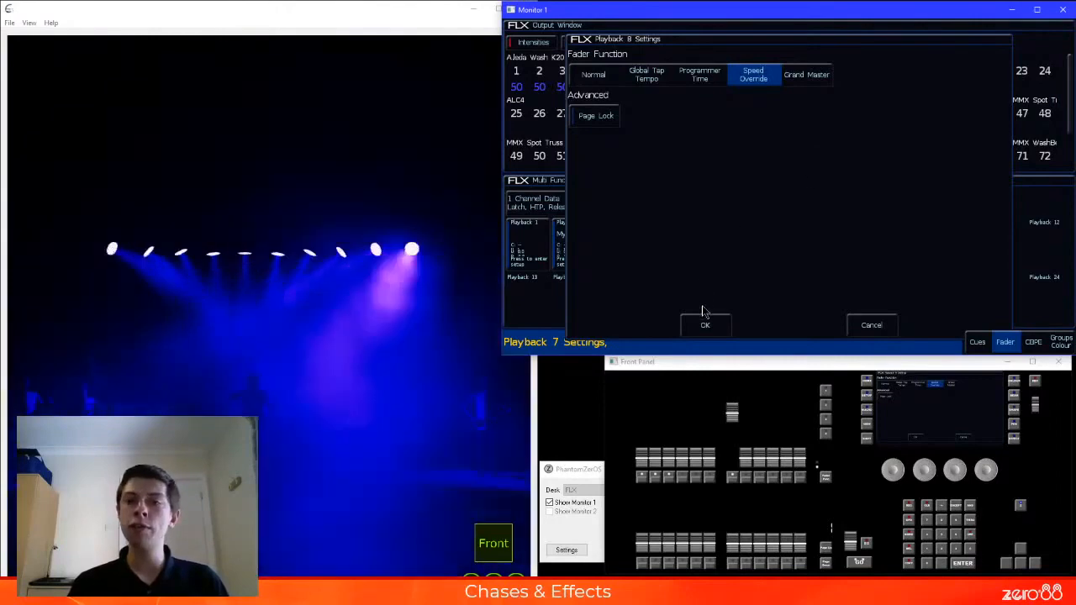
{"action": "left_click", "coordinate": [709, 328]}
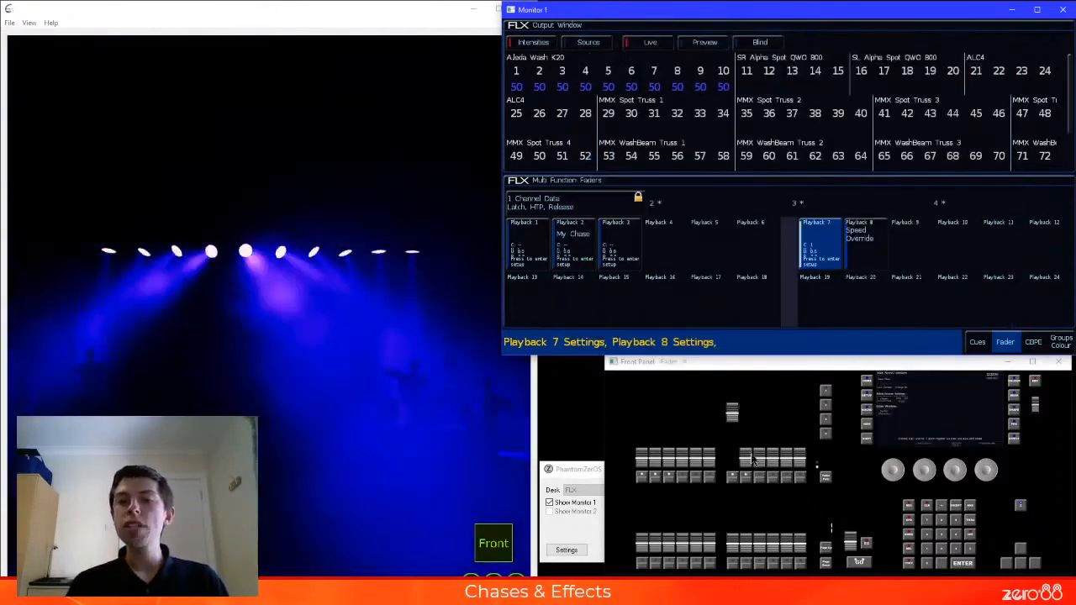
Vary the Speed Override fader on playback 8 while the effect runs, and lower playback 7 to zero
{"action": "left_click", "coordinate": [748, 458]}
{"action": "left_click_drag", "start_coordinate": [748, 459], "coordinate": [756, 446]}
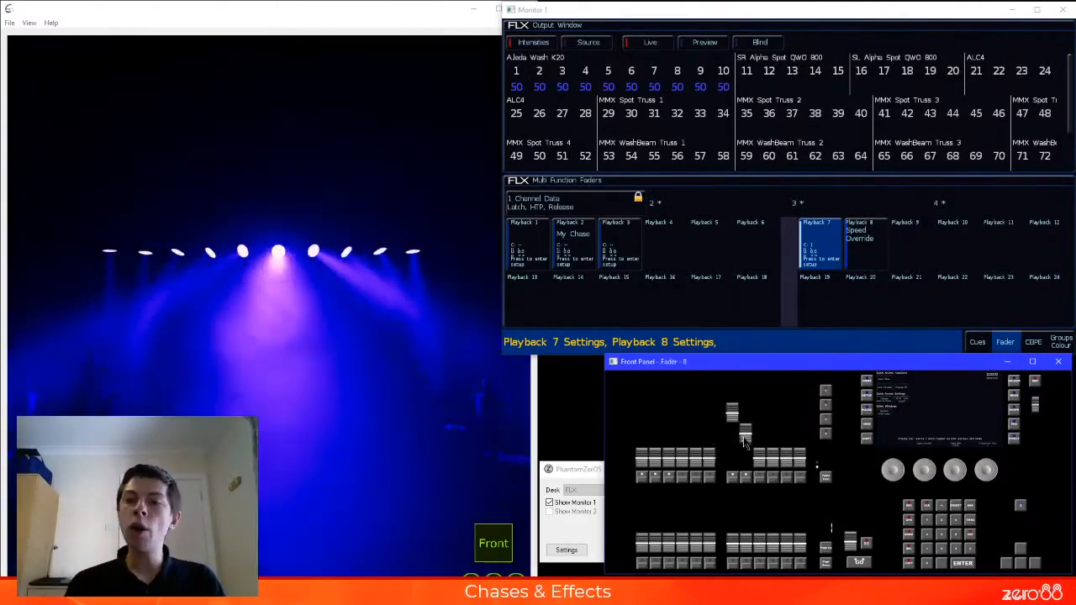
{"action": "mouse_move", "coordinate": [745, 443]}
{"action": "left_mouse_down"}
{"action": "mouse_move", "coordinate": [745, 458]}
{"action": "mouse_move", "coordinate": [753, 430]}
{"action": "mouse_move", "coordinate": [748, 462]}
{"action": "left_mouse_up"}
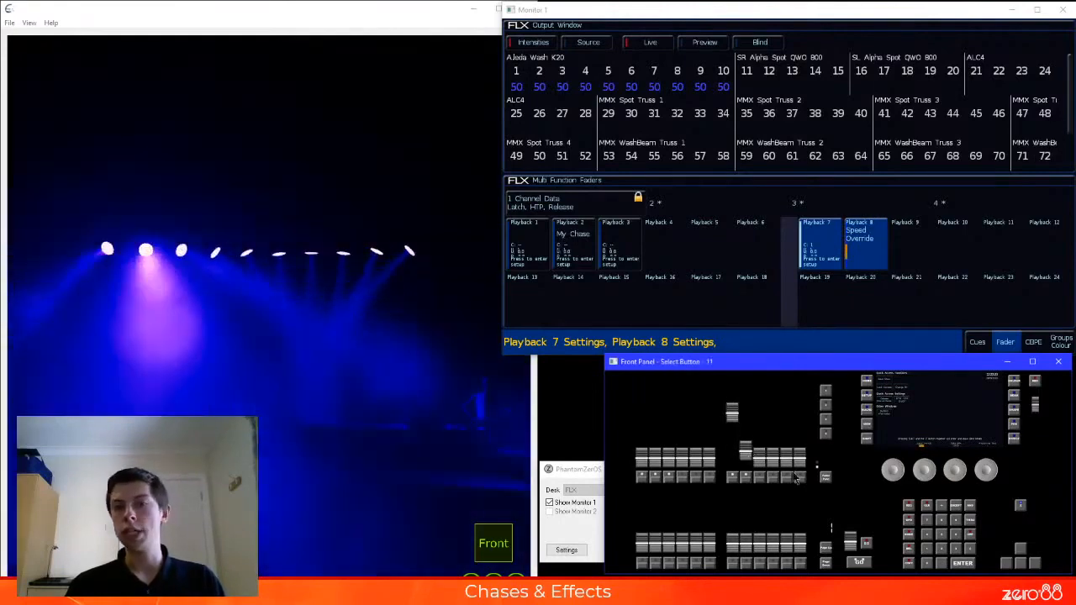
{"action": "left_click_drag", "start_coordinate": [732, 412], "coordinate": [740, 515]}
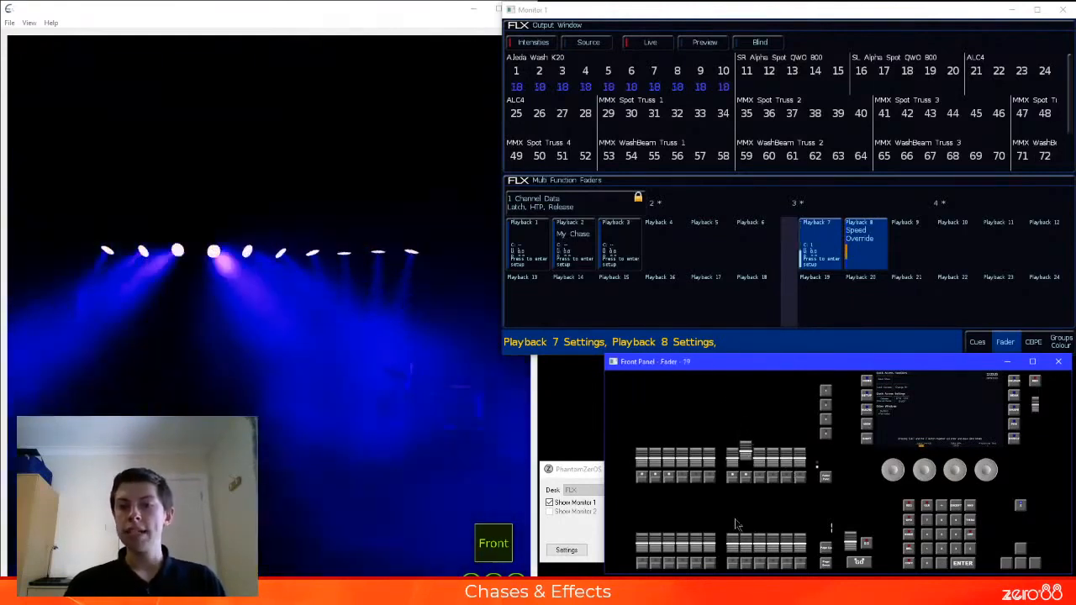
{"action": "left_click_drag", "start_coordinate": [746, 455], "coordinate": [747, 447]}
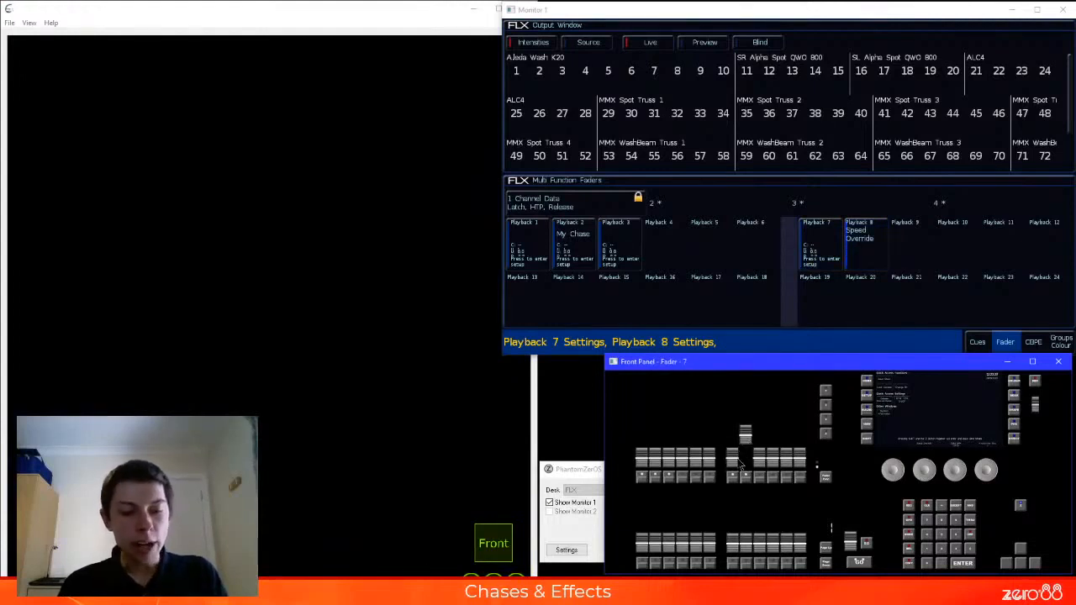
Set all Aleda Wash K20 fixtures to full intensity and apply the Chaser - 1/8 effect with individual backward offset
{"action": "key", "text": "Return"}
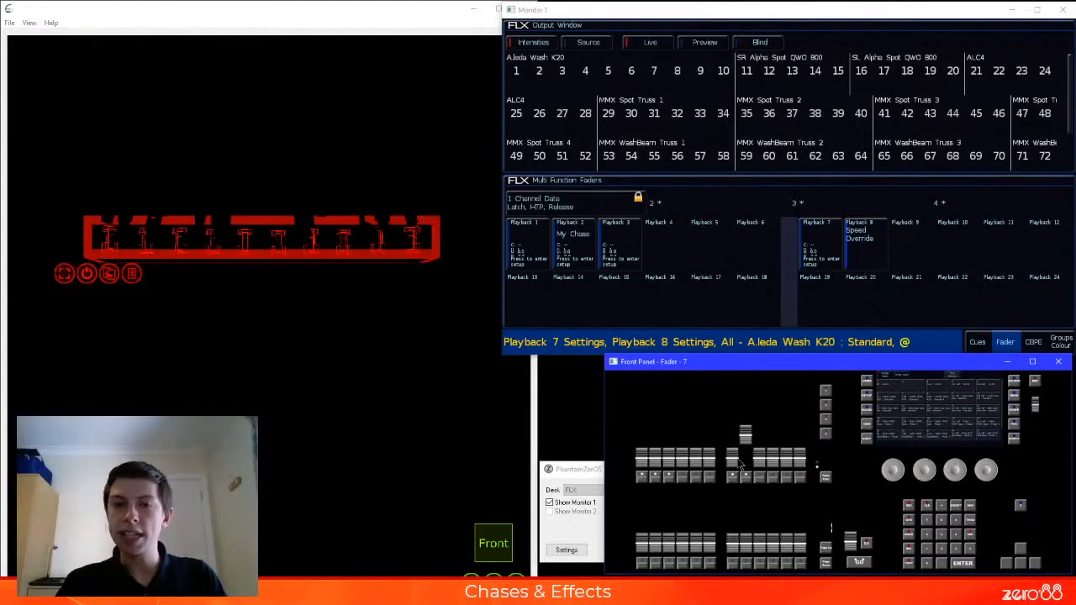
{"action": "type", "text": "@,"}
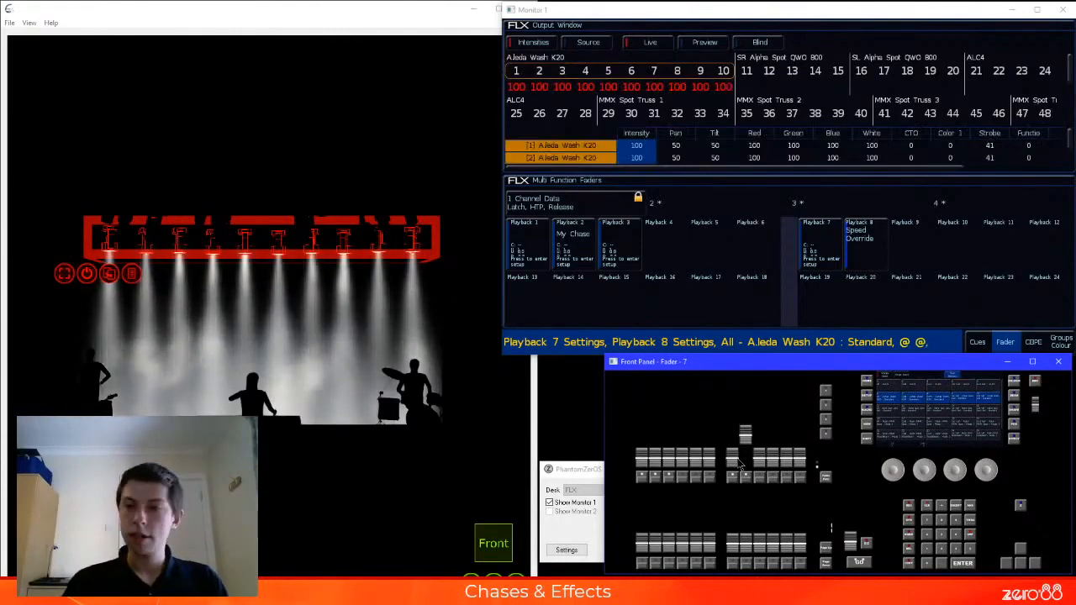
{"action": "left_click", "coordinate": [1033, 343]}
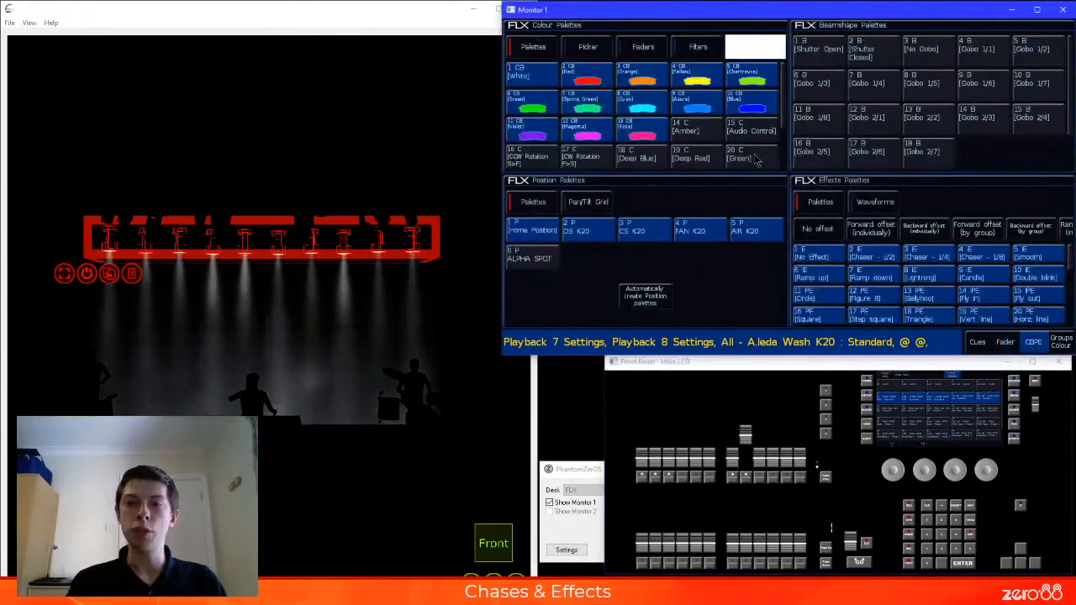
{"action": "left_click", "coordinate": [987, 258]}
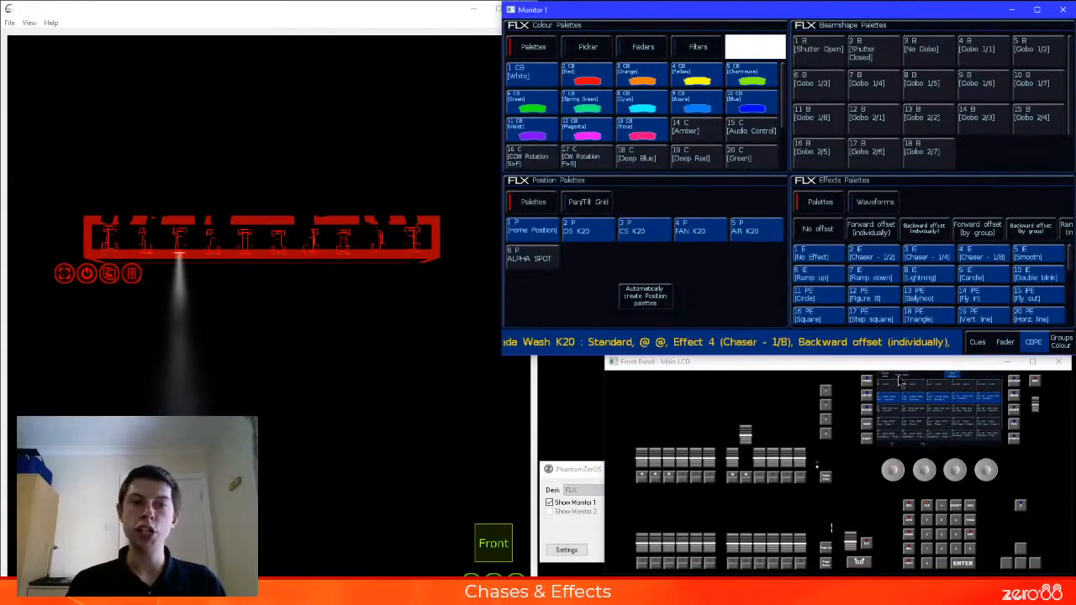
Record the chaser effect on playback 9, raise its fader to full, and show its cue list on the monitor
{"action": "left_click", "coordinate": [898, 383]}
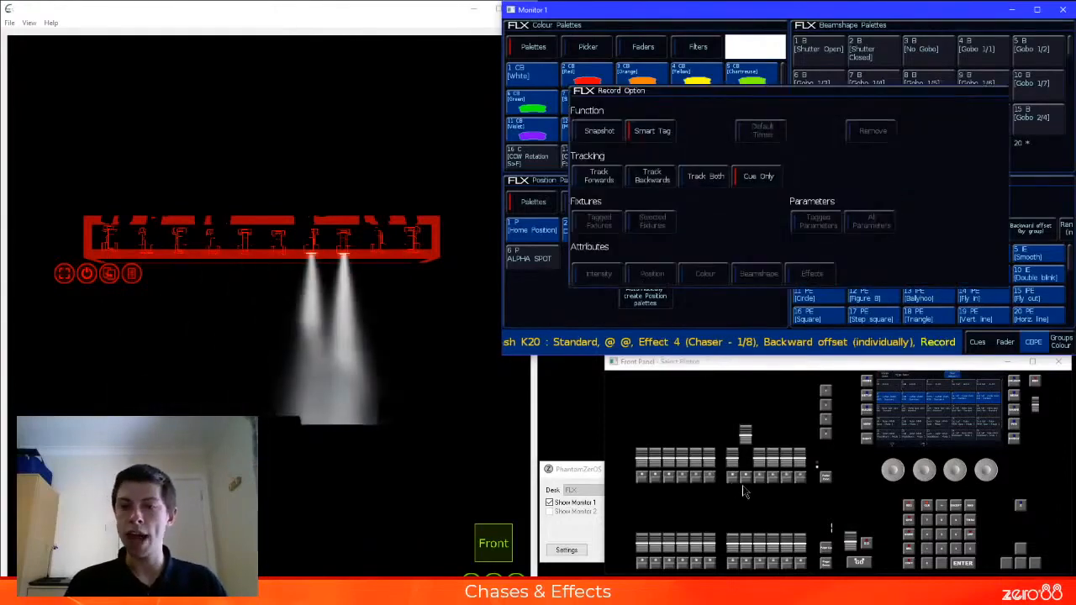
{"action": "left_click", "coordinate": [826, 548]}
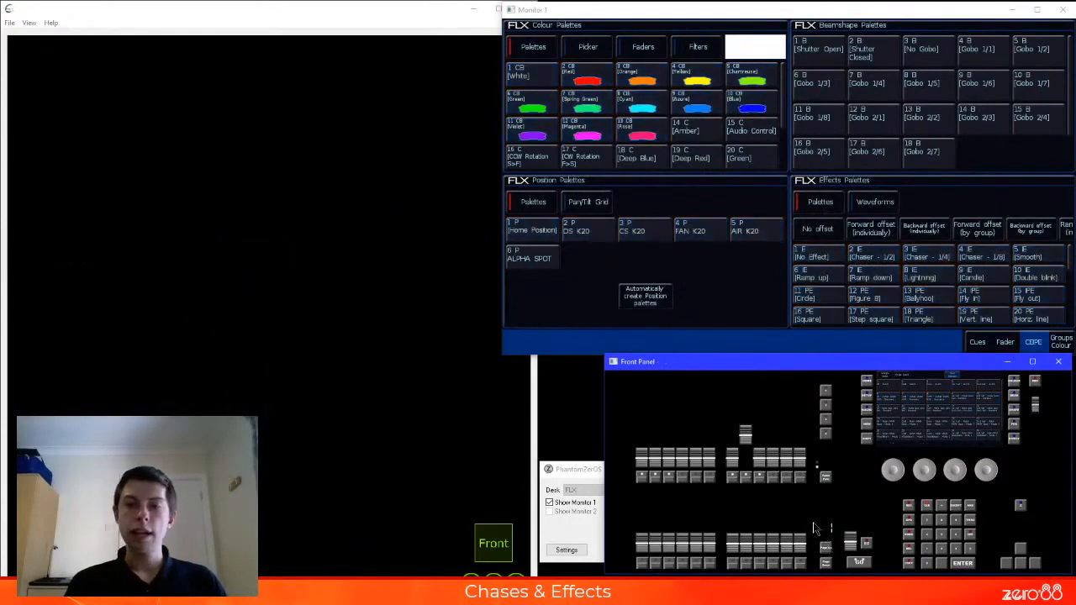
{"action": "left_click_drag", "start_coordinate": [759, 437], "coordinate": [759, 411]}
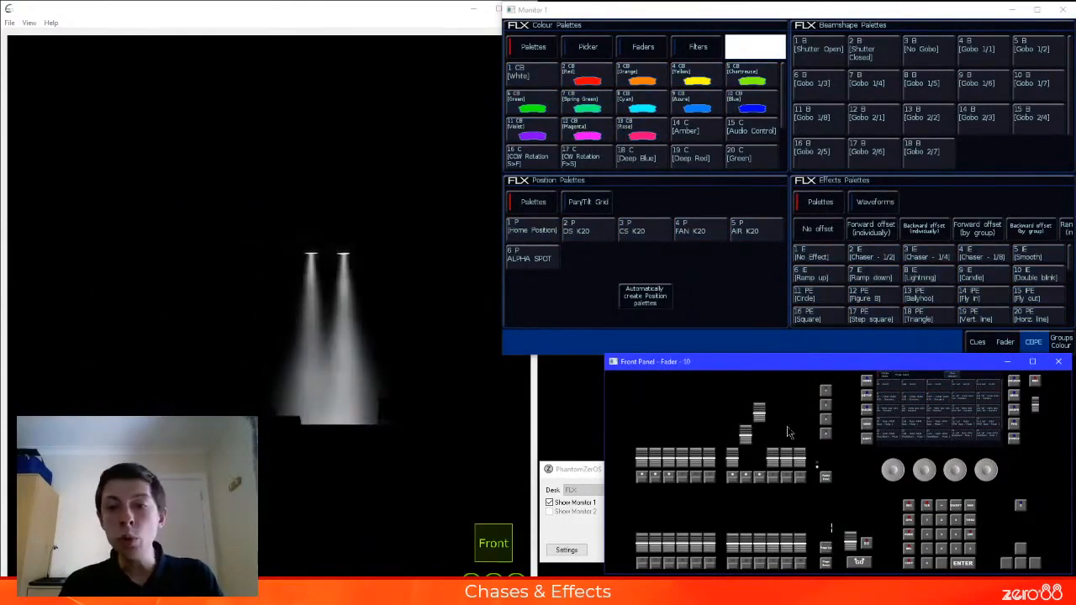
{"action": "left_click", "coordinate": [977, 342]}
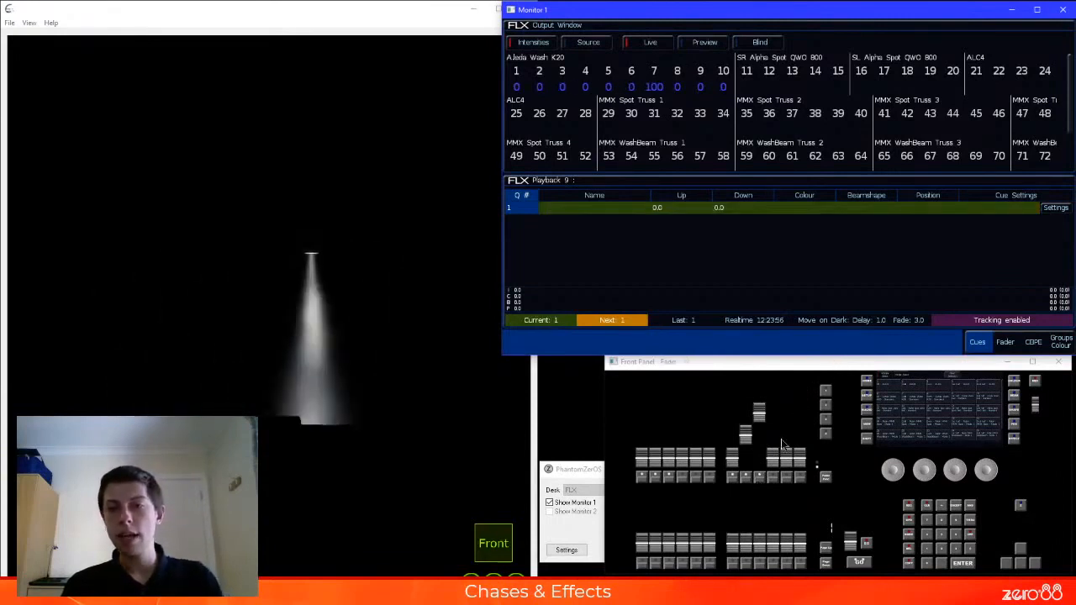
Vary the Speed Override fader with playback 9 and playback 7 running together, and lower both playbacks to zero
{"action": "left_click", "coordinate": [751, 441]}
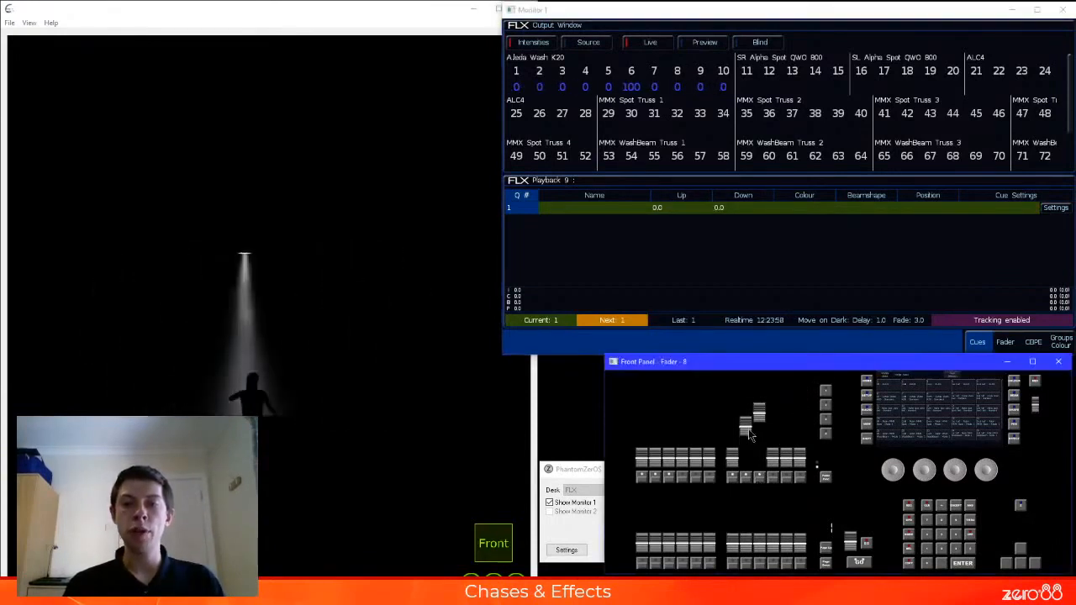
{"action": "left_click_drag", "start_coordinate": [751, 441], "coordinate": [751, 456]}
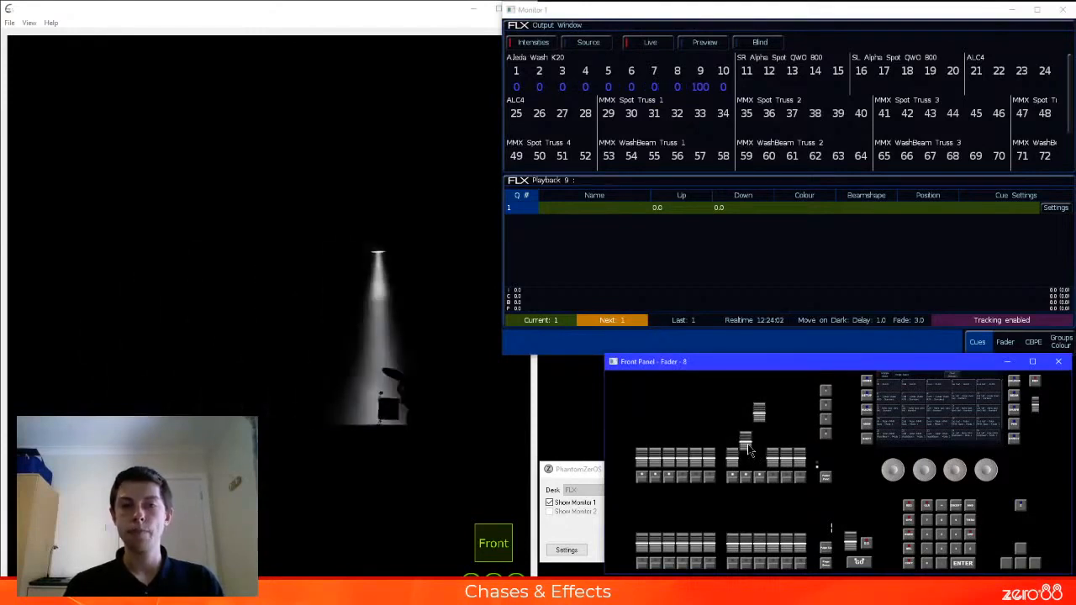
{"action": "left_click_drag", "start_coordinate": [733, 456], "coordinate": [732, 412]}
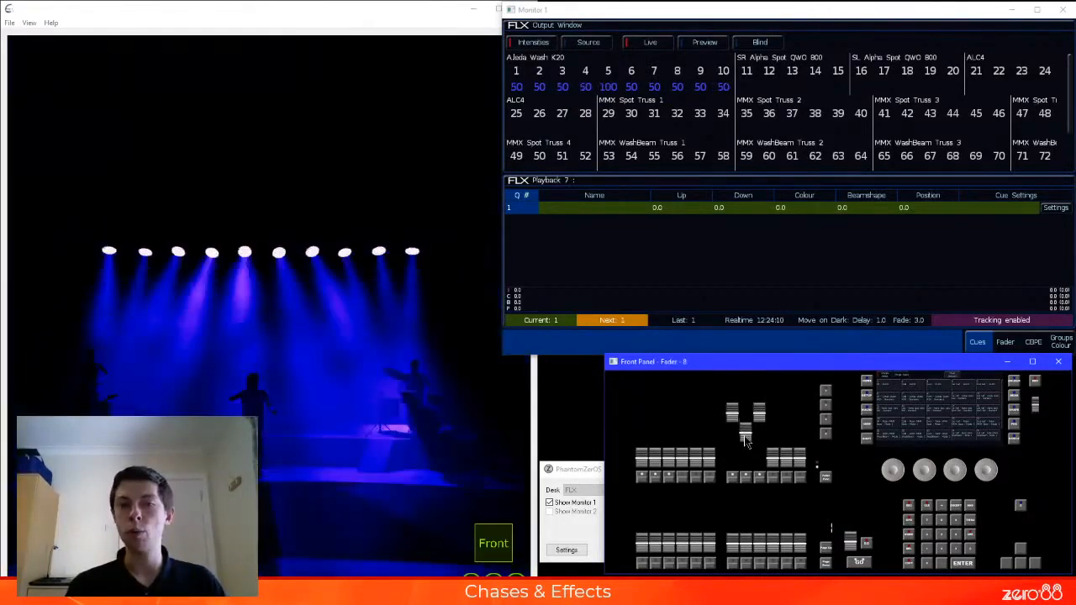
{"action": "left_click_drag", "start_coordinate": [746, 442], "coordinate": [747, 455]}
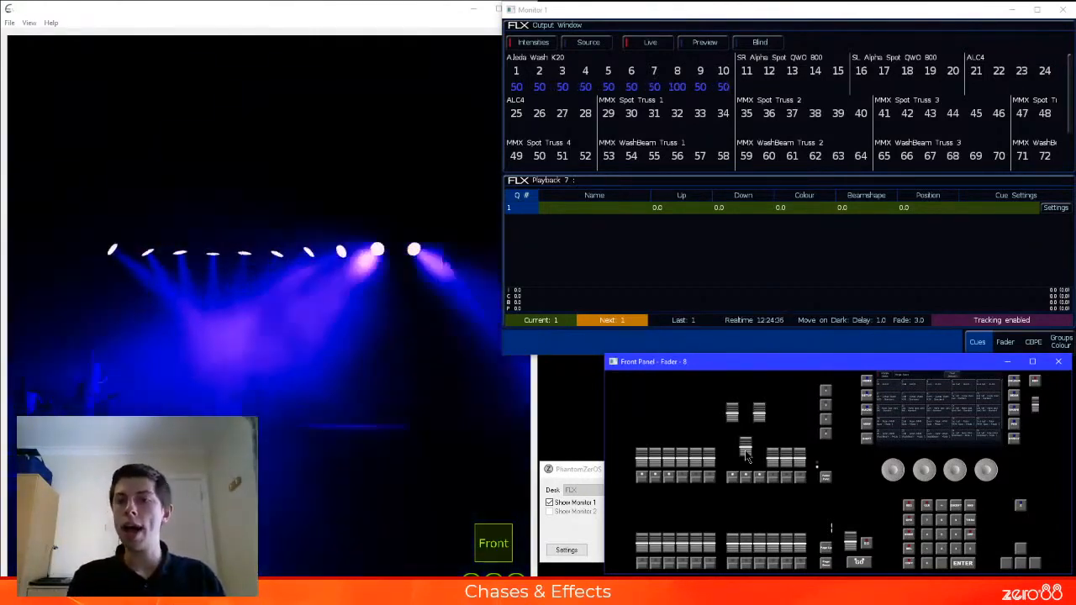
{"action": "left_click_drag", "start_coordinate": [746, 452], "coordinate": [746, 442]}
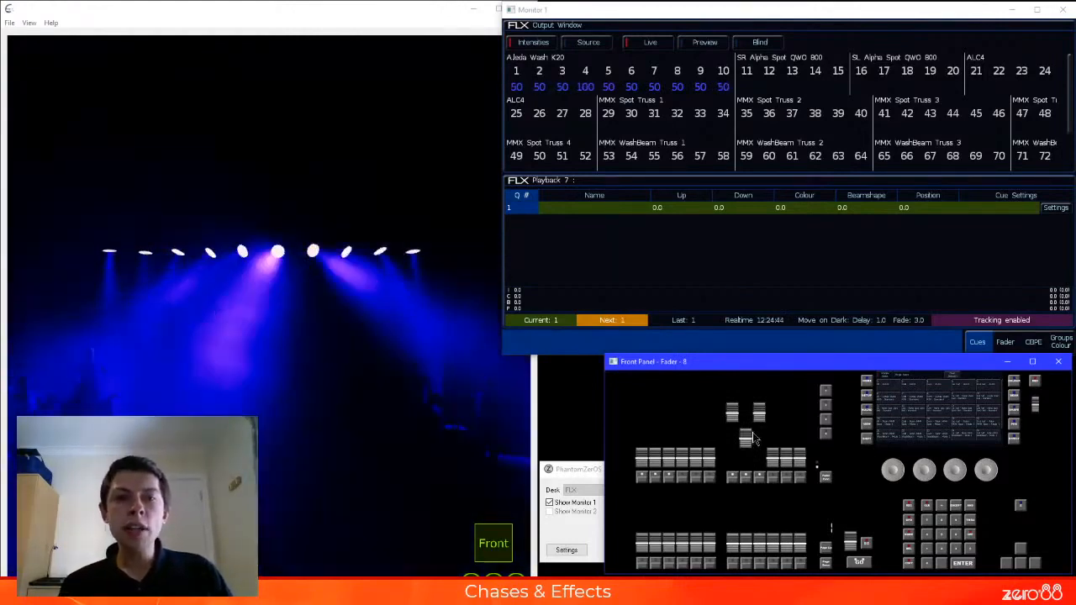
{"action": "left_click_drag", "start_coordinate": [733, 413], "coordinate": [733, 461]}
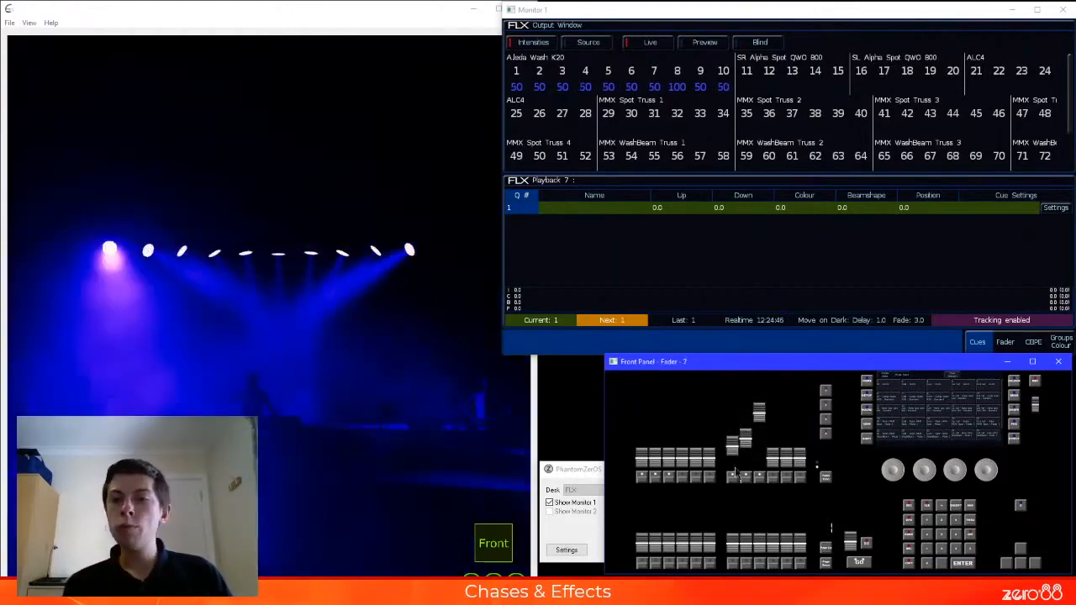
{"action": "left_click_drag", "start_coordinate": [766, 423], "coordinate": [779, 501]}
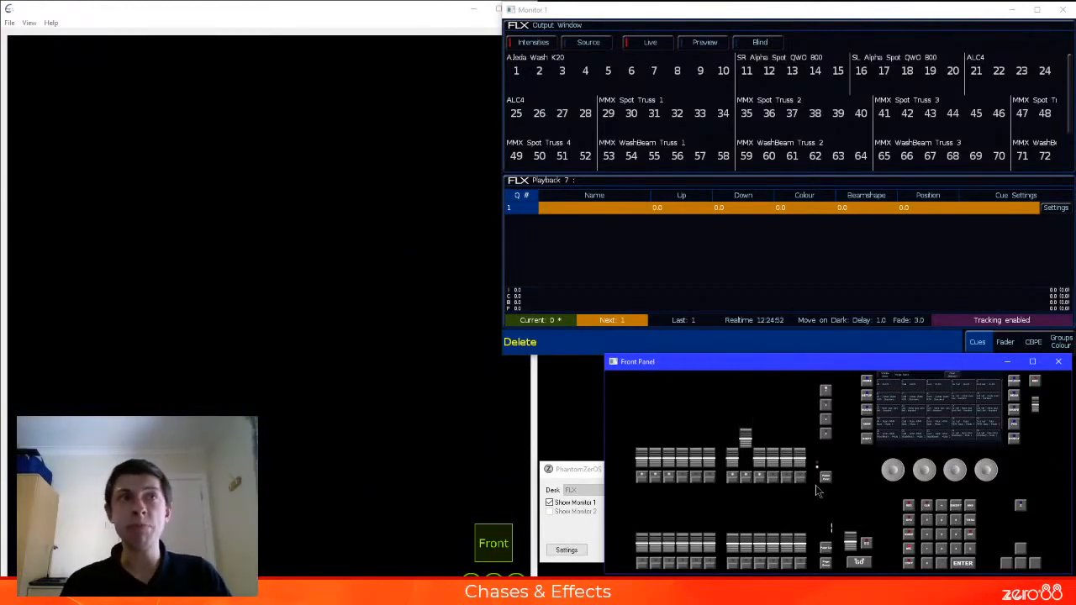
Delete the stack on playback 8 and lower its fader to zero
{"action": "left_click", "coordinate": [743, 479]}
{"action": "left_click", "coordinate": [726, 222]}
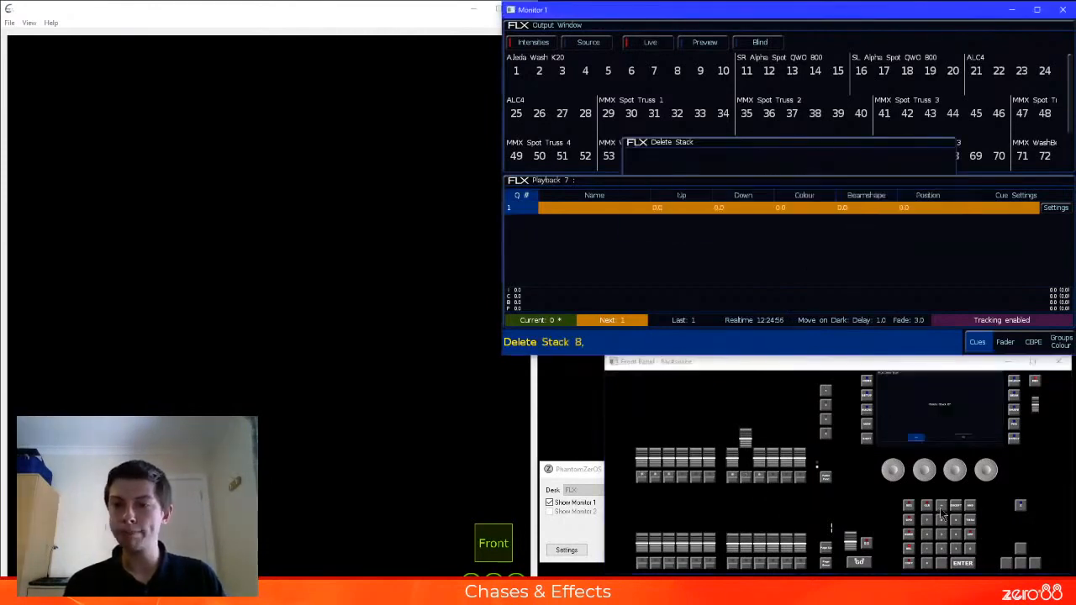
{"action": "left_click", "coordinate": [946, 516]}
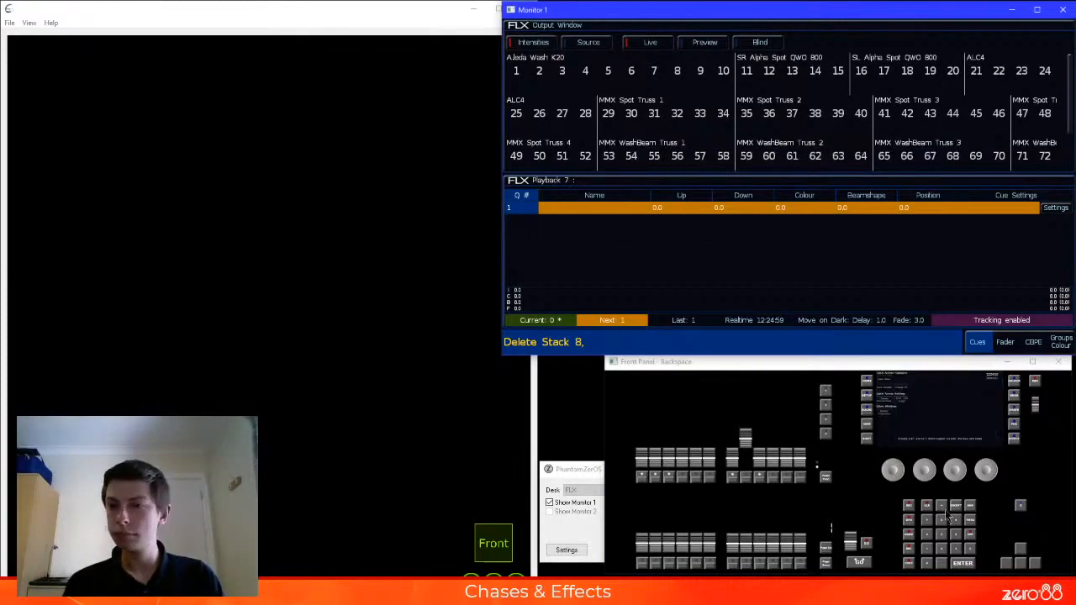
{"action": "left_click", "coordinate": [929, 476]}
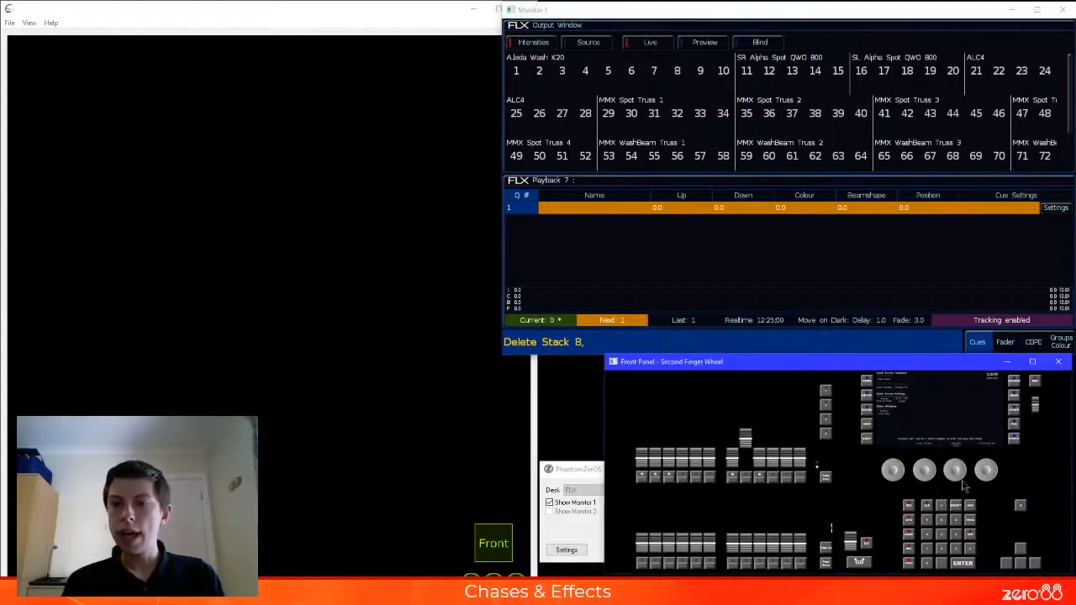
{"action": "left_click", "coordinate": [706, 245]}
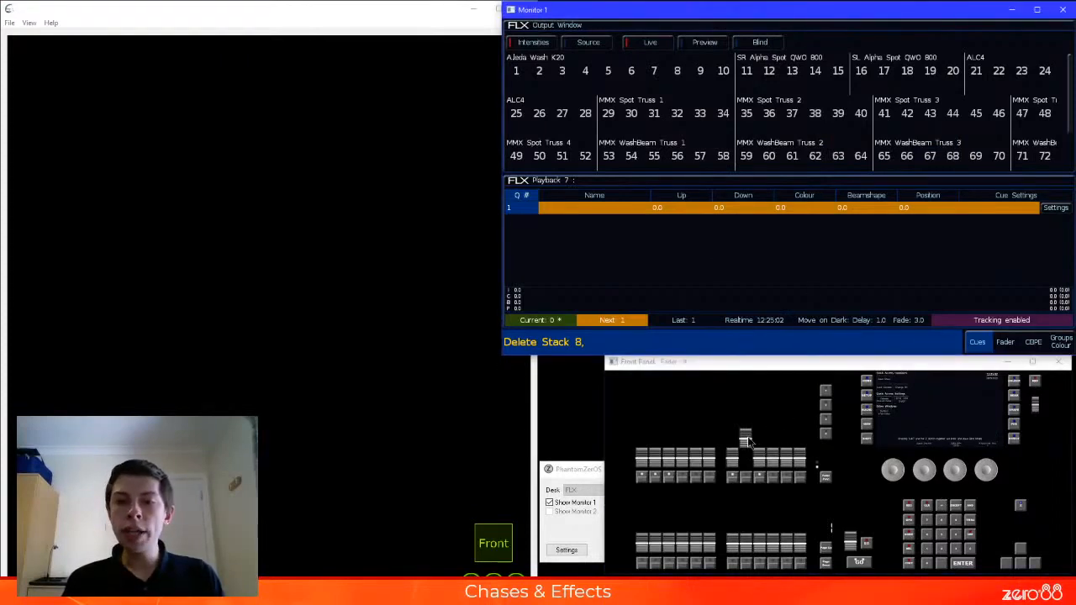
{"action": "left_click_drag", "start_coordinate": [746, 441], "coordinate": [743, 495]}
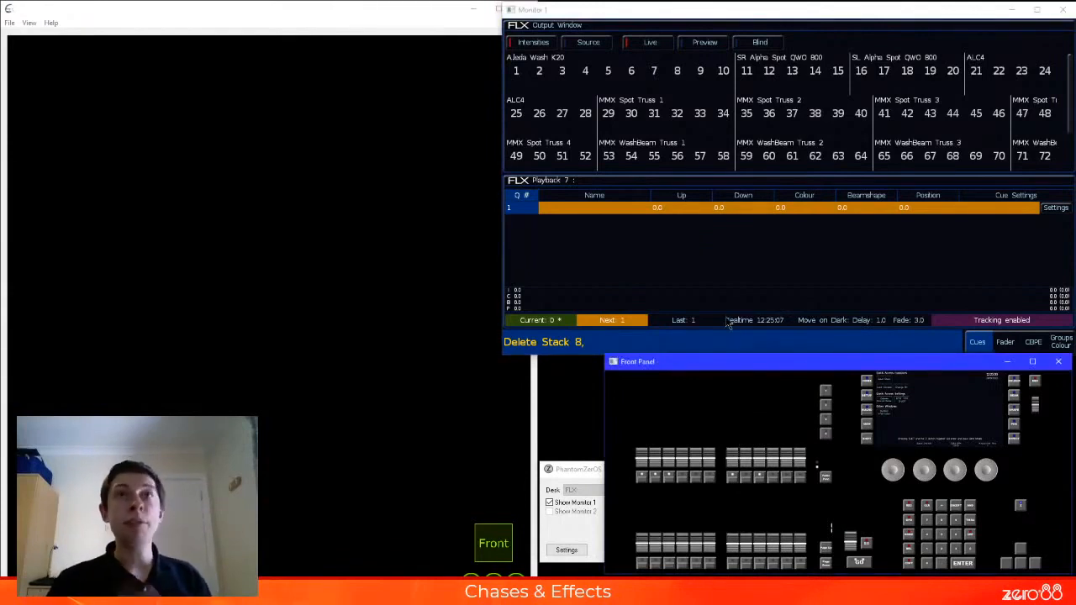
{"action": "left_click", "coordinate": [677, 289]}
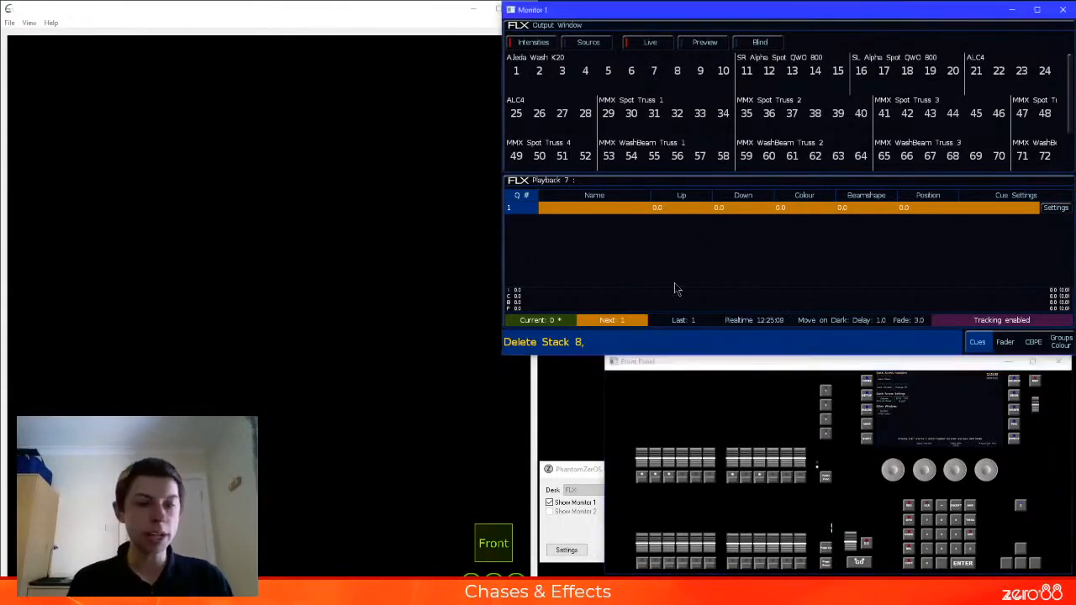
Raise the playback 7 fader to full and record a cue on playback 12
{"action": "left_click_drag", "start_coordinate": [734, 467], "coordinate": [733, 412]}
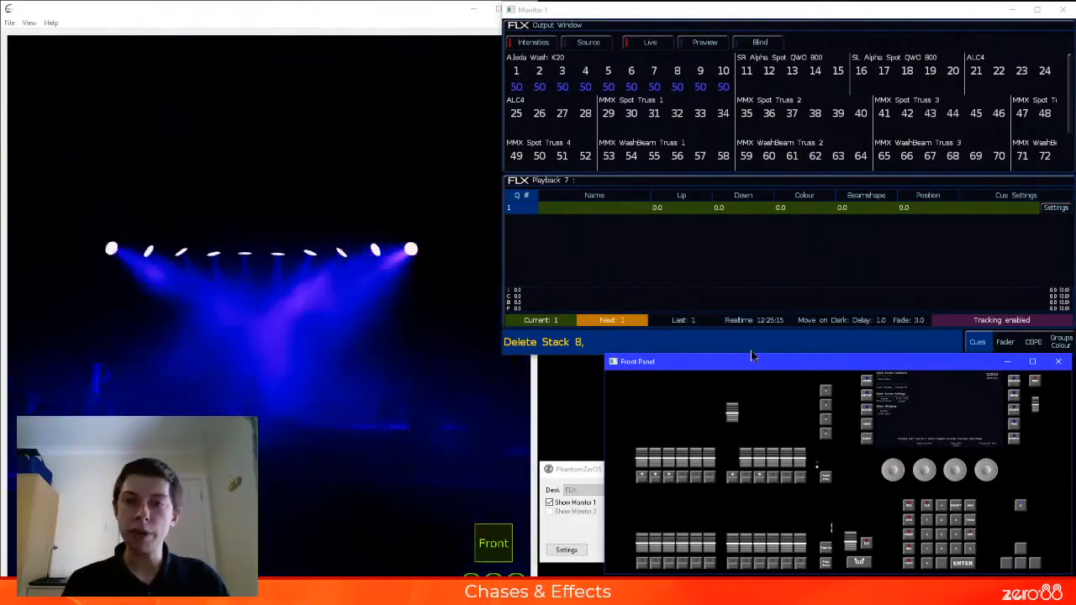
{"action": "key", "text": "r"}
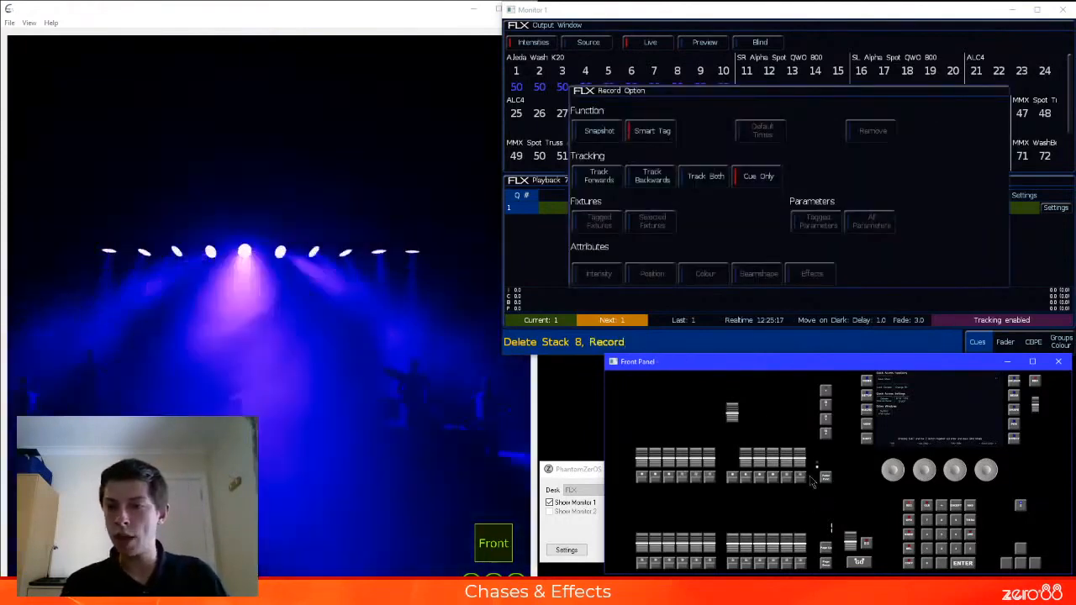
{"action": "left_click", "coordinate": [800, 478]}
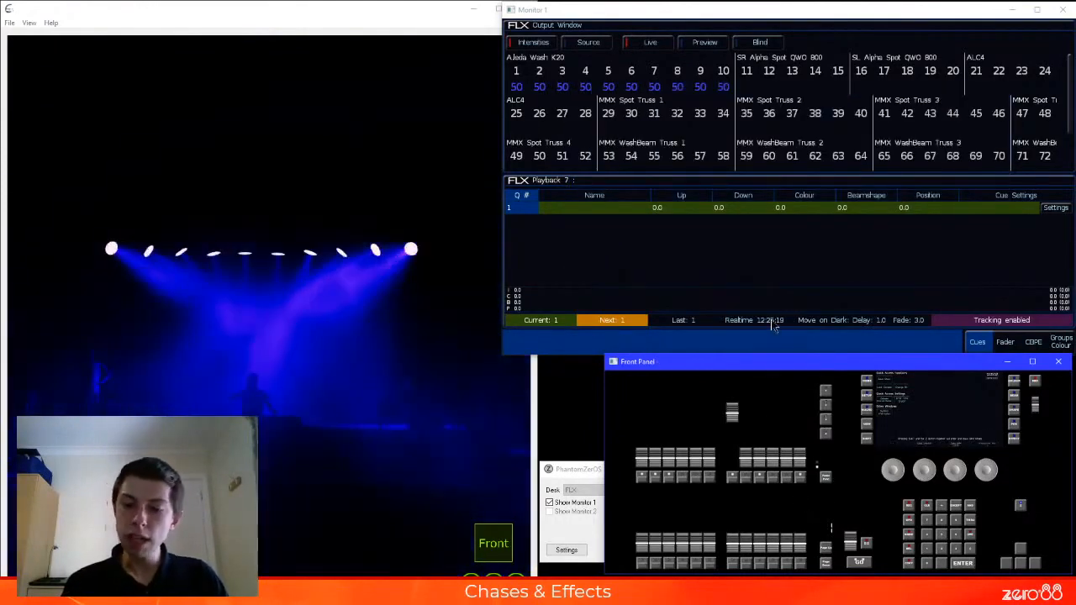
Select the active Ajeda Wash K20 fixtures 1 to 10, set their intensity to 0, and record it as cue 2 on playback 12
{"action": "key", "text": "Return"}
{"action": "key", "text": "Return"}
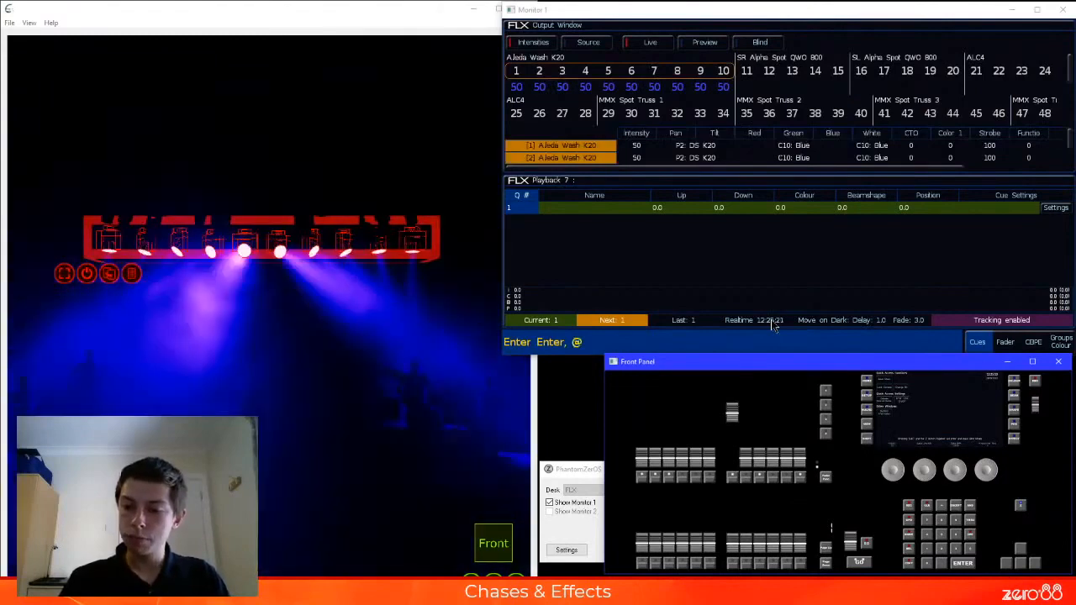
{"action": "key", "text": "a"}
{"action": "key", "text": "Return"}
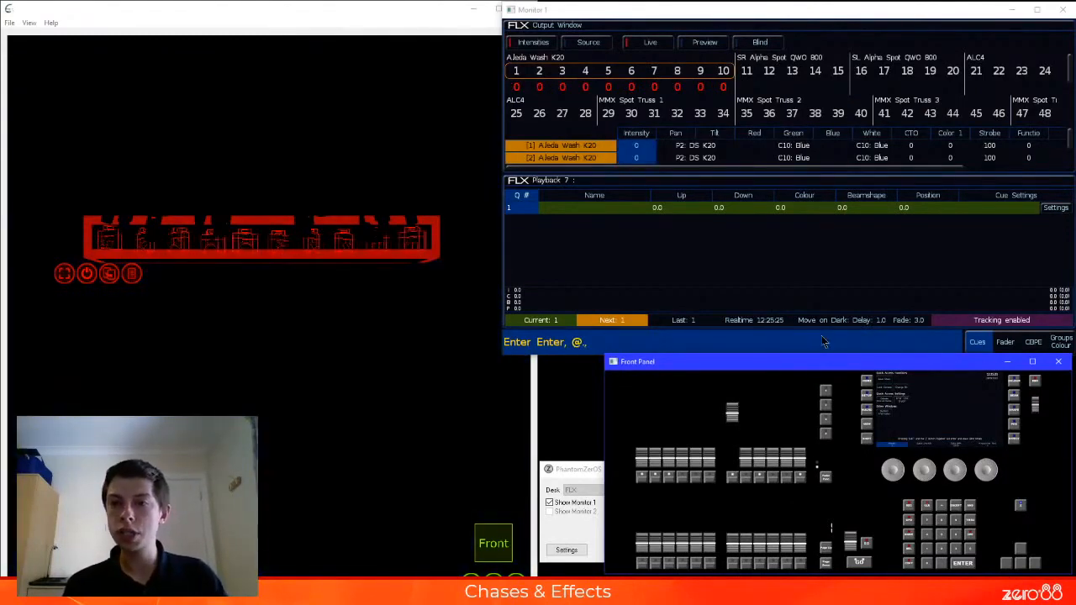
{"action": "key", "text": "r"}
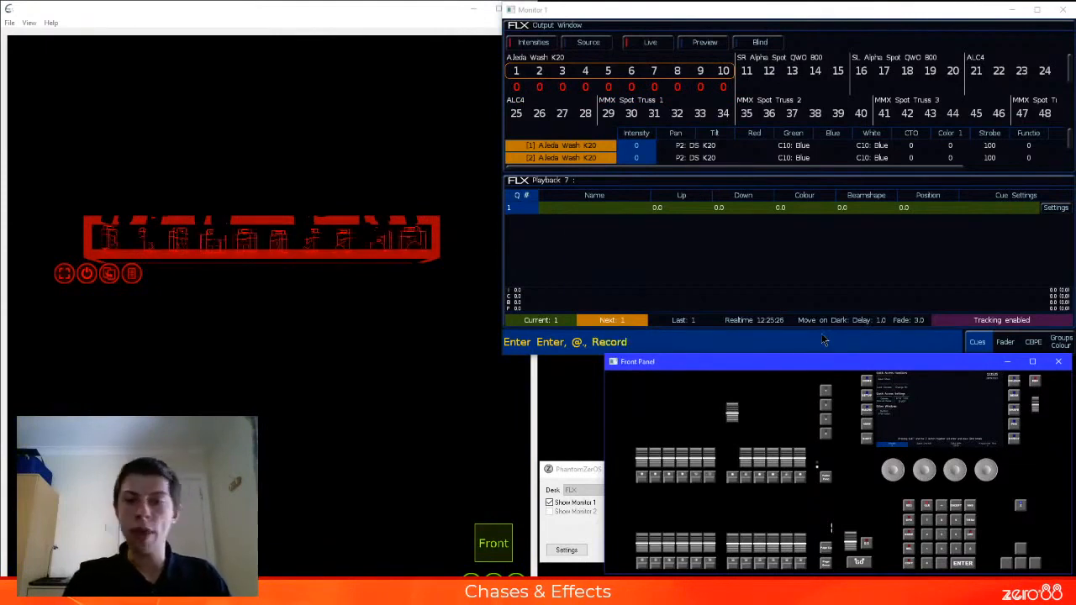
{"action": "left_click", "coordinate": [800, 478]}
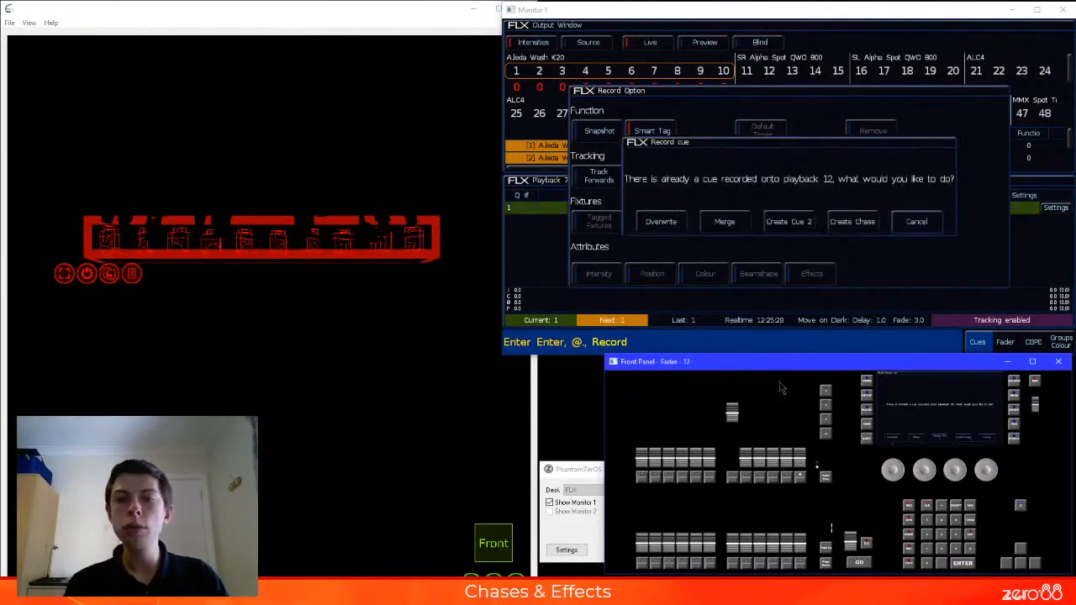
{"action": "left_click", "coordinate": [787, 223]}
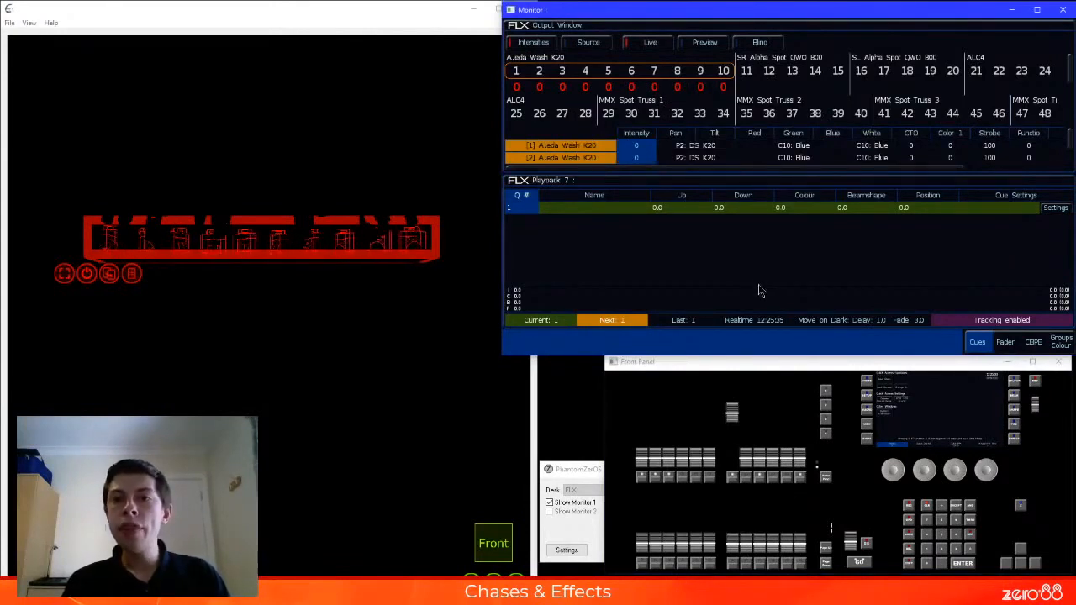
Home fixtures 1 to 10 at full intensity with FAN K20 position and Red colour, record as a new playback 12 cue, and clear the programmer
{"action": "type", "text": "@@"}
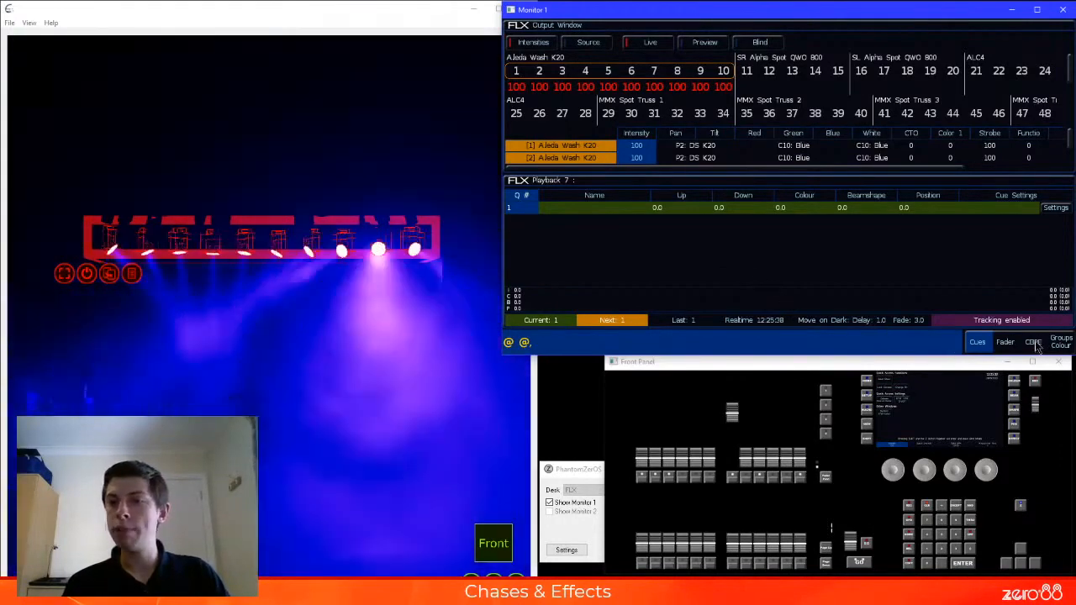
{"action": "key", "text": "Home"}
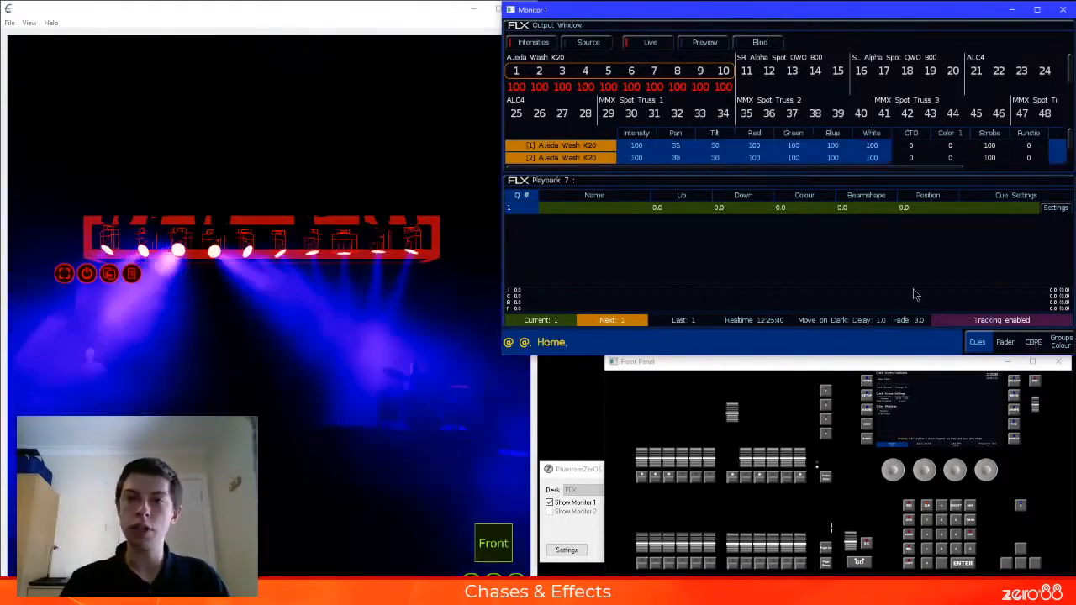
{"action": "left_click", "coordinate": [1037, 345]}
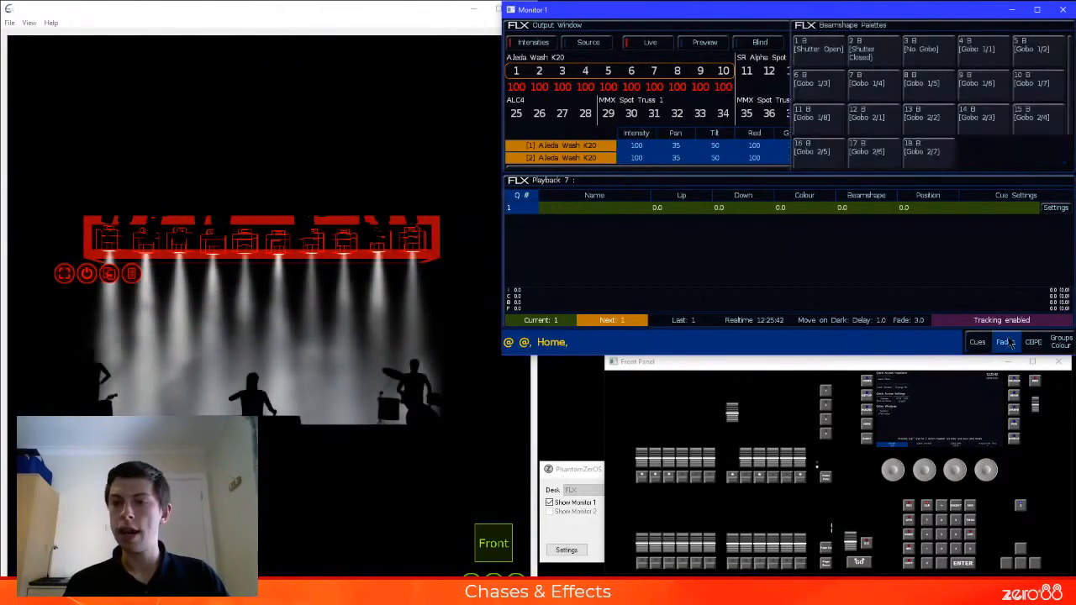
{"action": "left_click", "coordinate": [689, 230]}
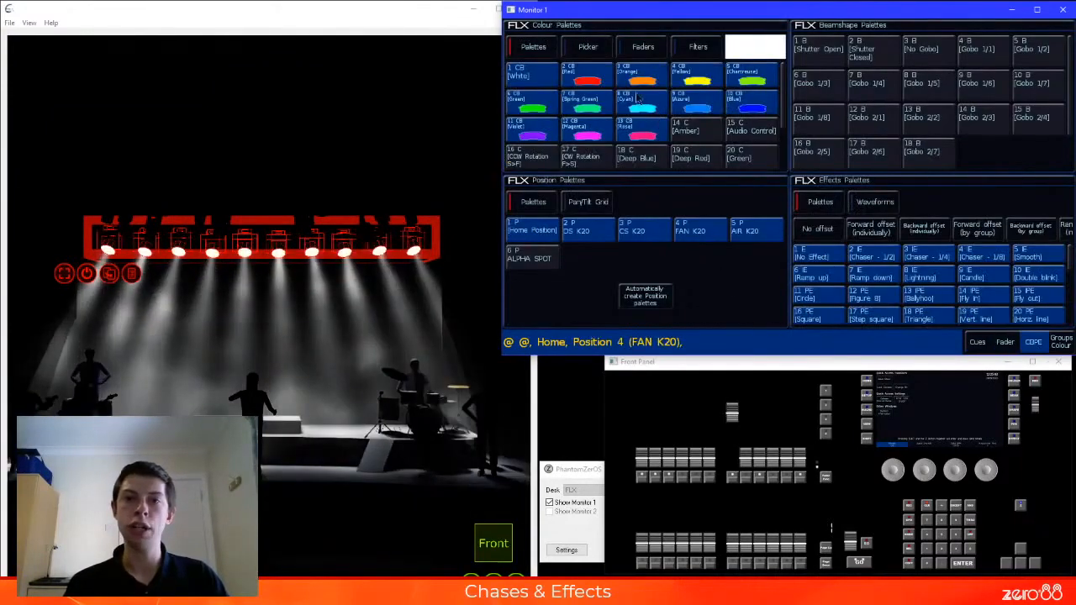
{"action": "left_click", "coordinate": [587, 77]}
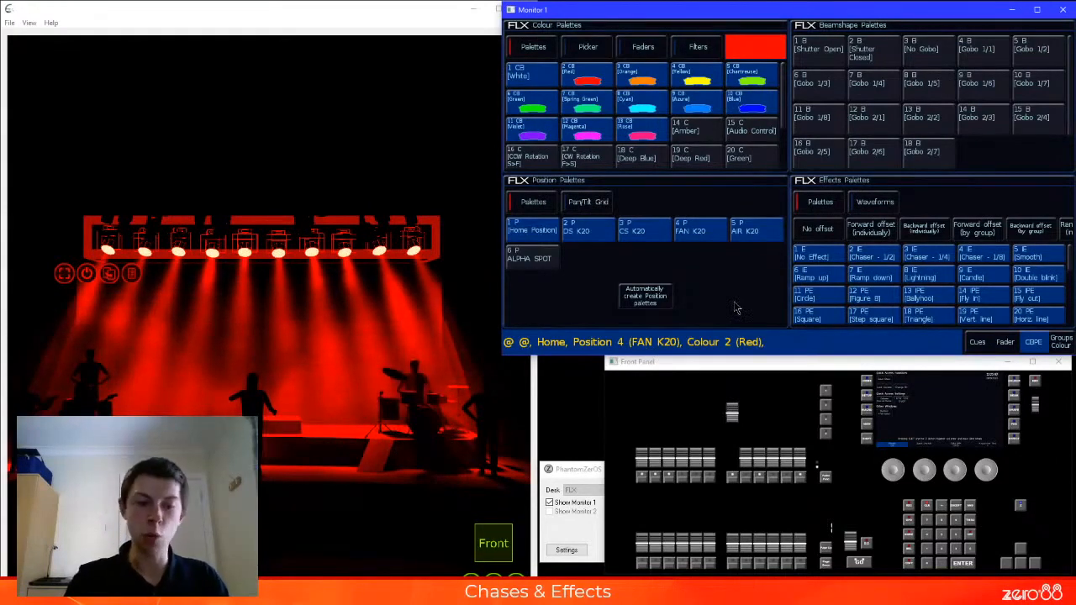
{"action": "key", "text": "r"}
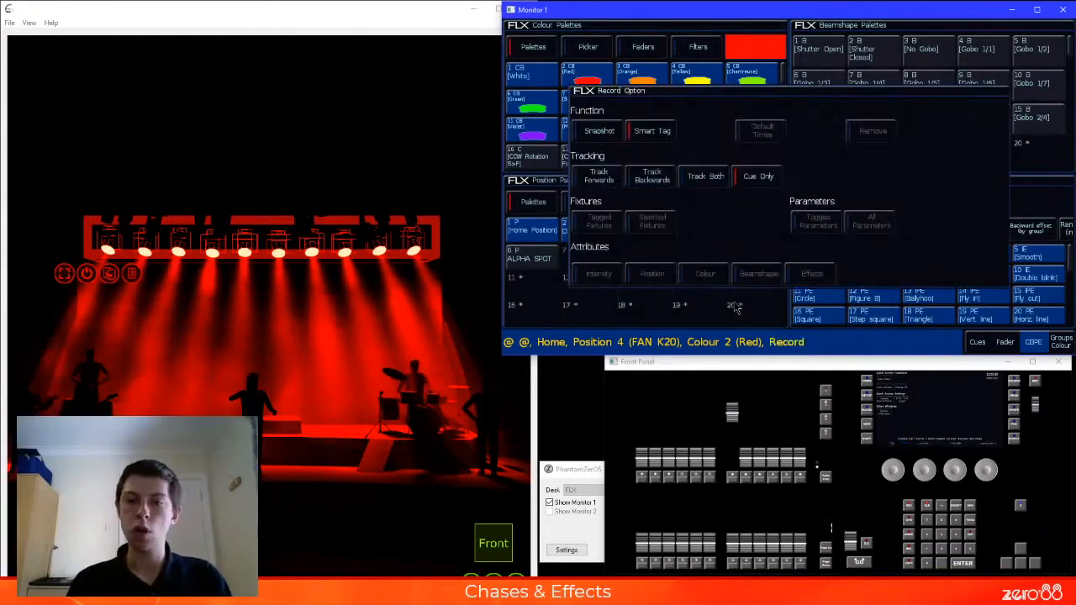
{"action": "left_click", "coordinate": [803, 479]}
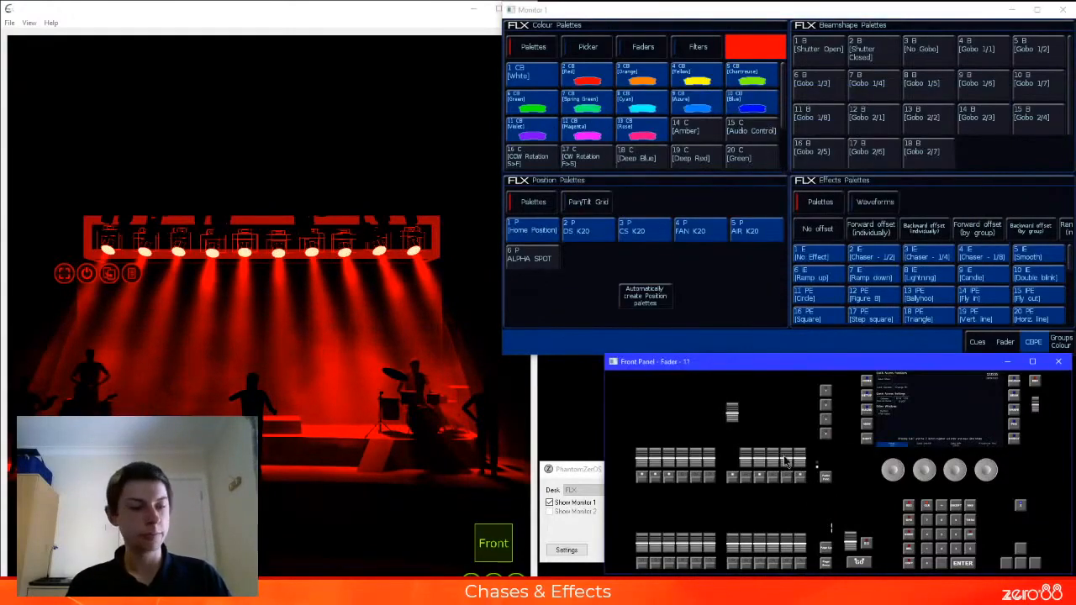
{"action": "key", "text": "c"}
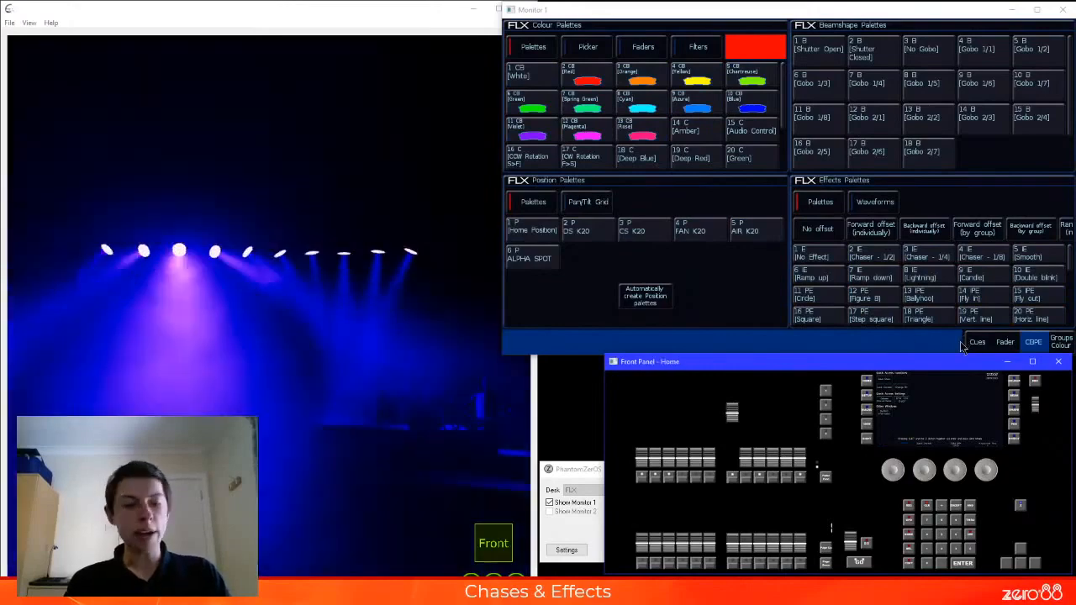
Show the cue list of playback 12, lower playback 7 to zero, and raise the playback 12 fader to run cue 1
{"action": "left_click", "coordinate": [969, 343]}
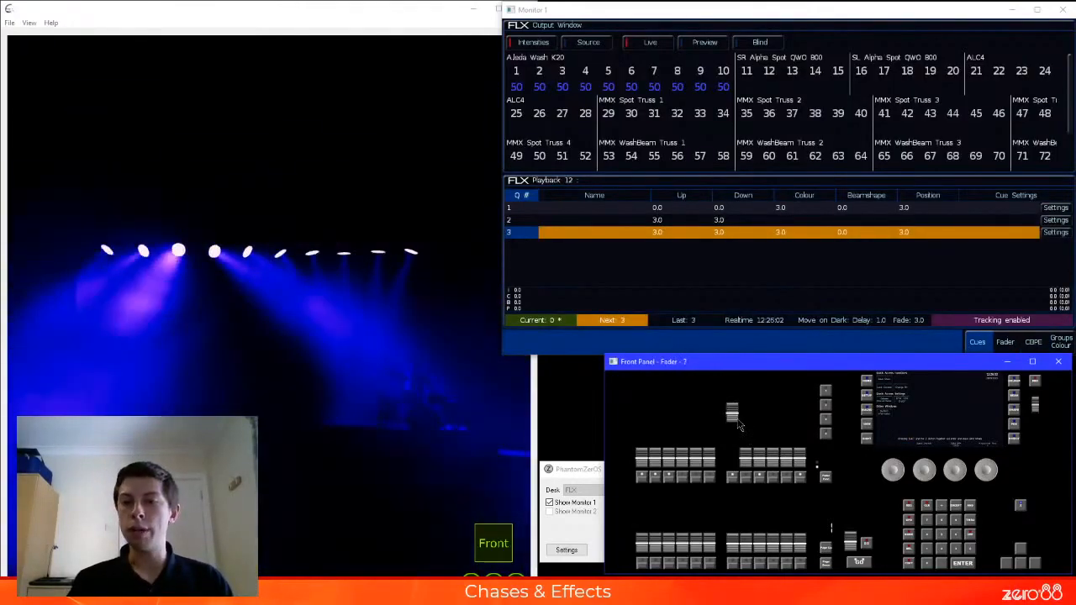
{"action": "left_click", "coordinate": [803, 476]}
{"action": "left_click", "coordinate": [803, 477]}
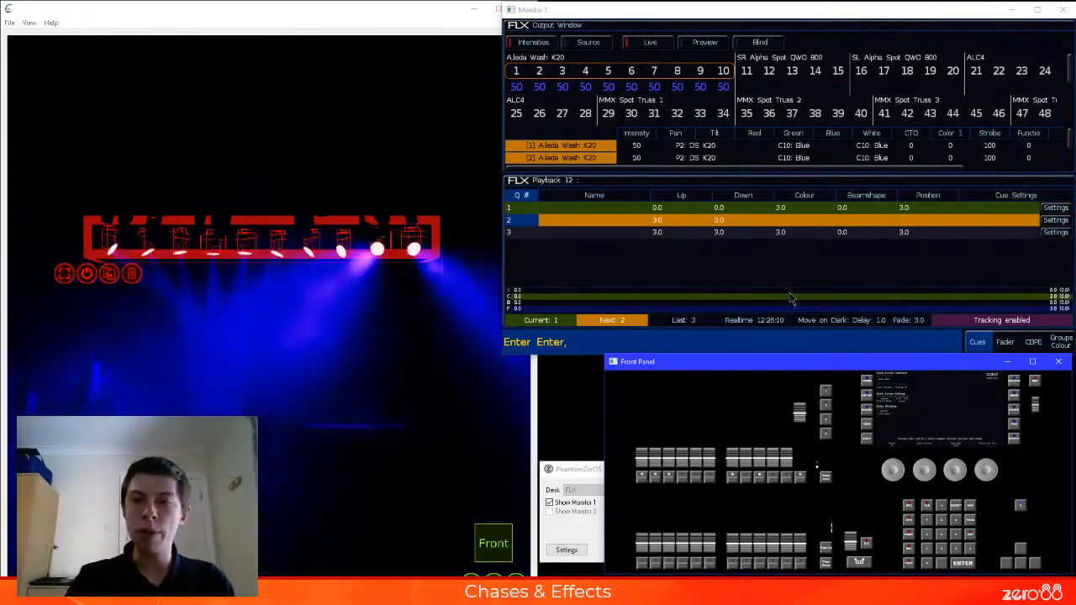
Run cue 2 of playback 12, return to cue 1, and play through cues 2 and 3 to check the transitions
{"action": "key", "text": "space"}
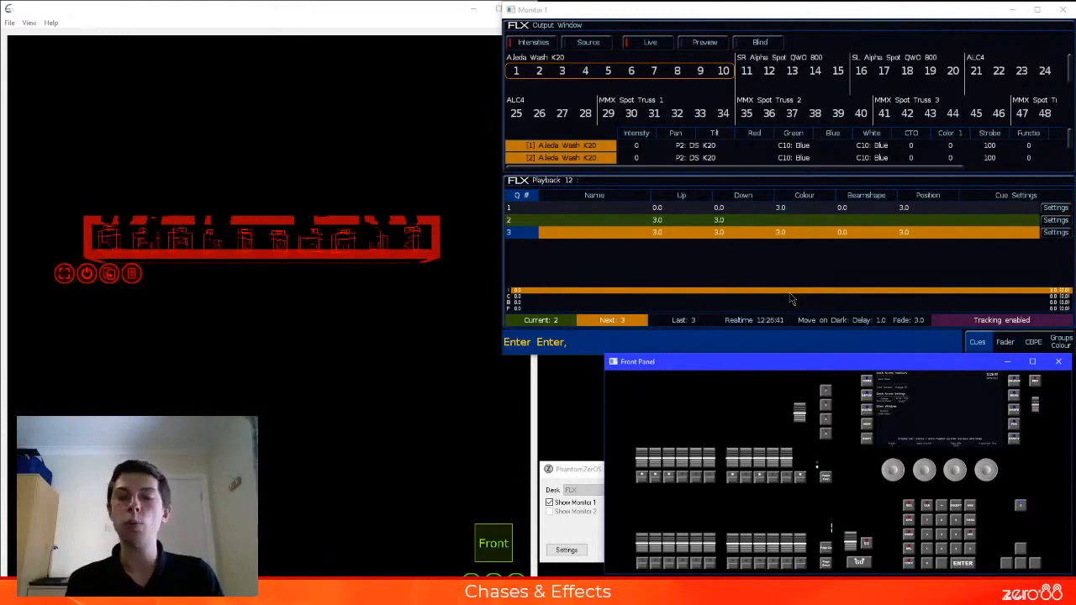
{"action": "left_click", "coordinate": [520, 209]}
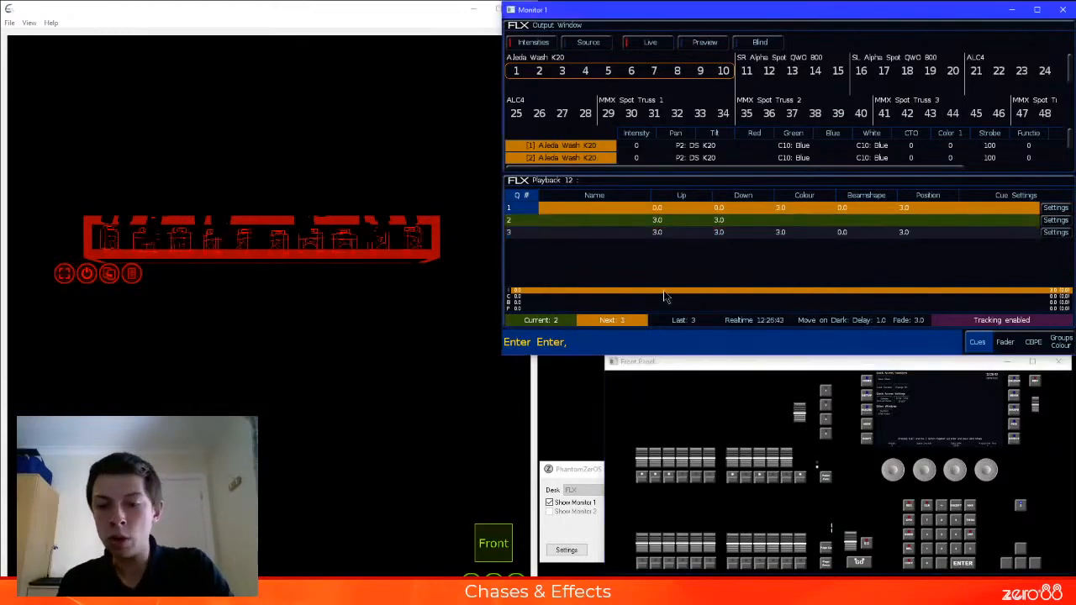
{"action": "key", "text": "space"}
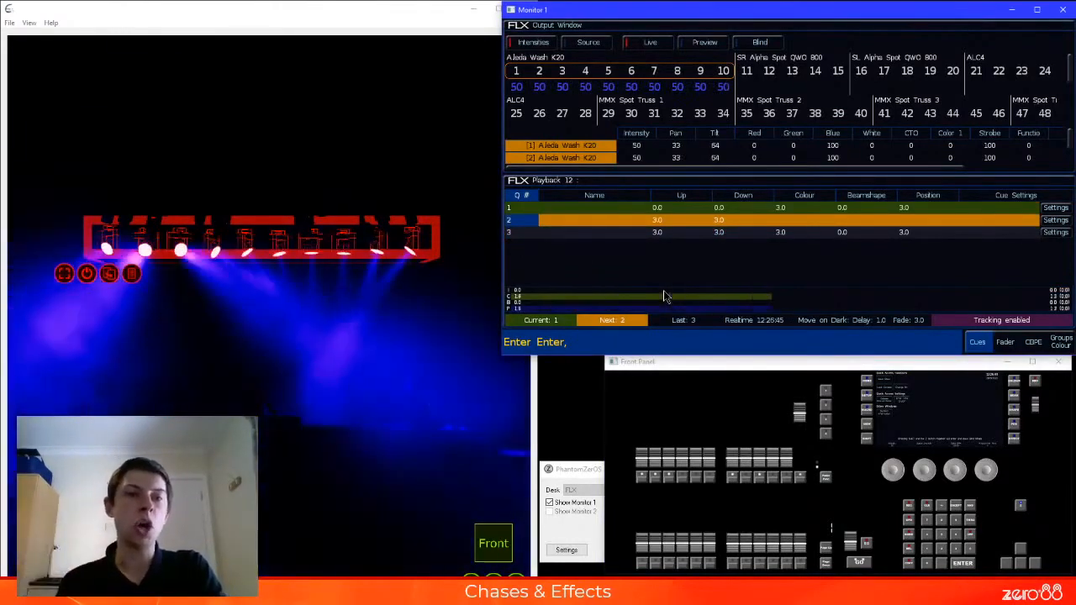
{"action": "key", "text": "space"}
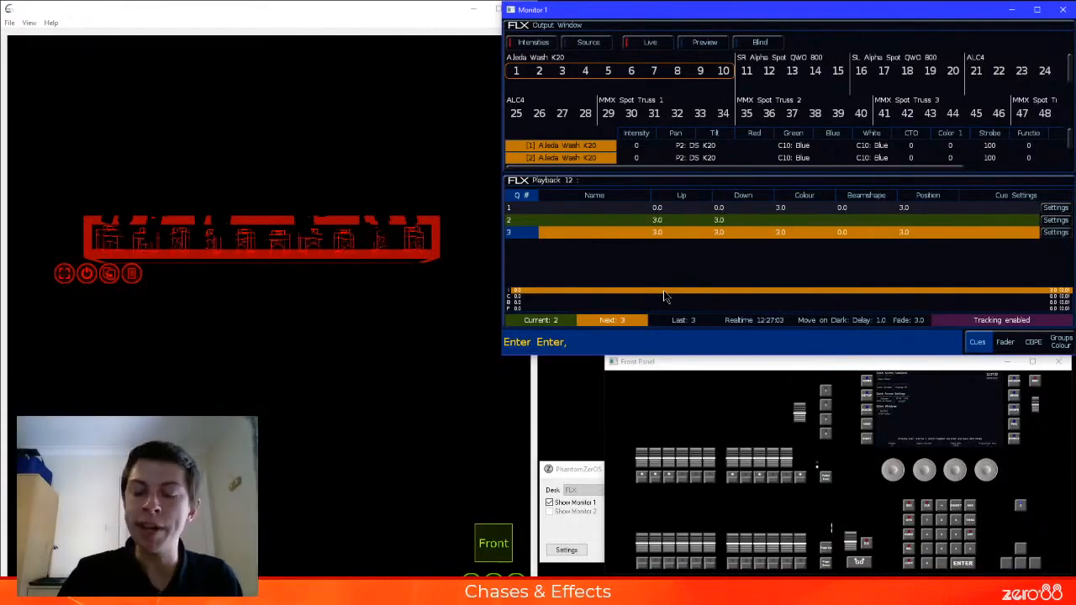
{"action": "key", "text": "space"}
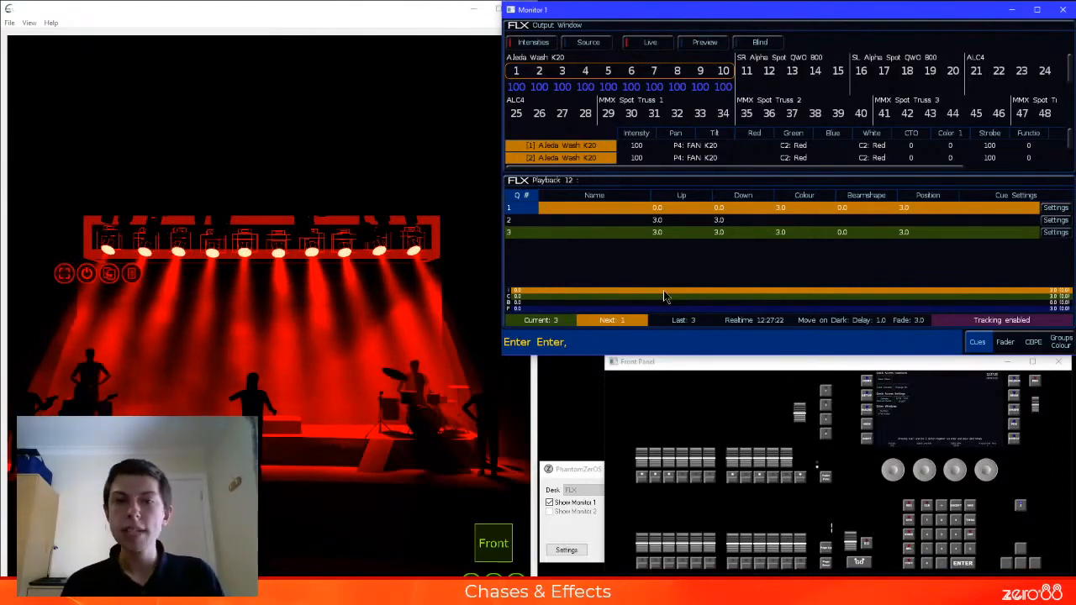
Go back to cue 2 on playback 12 and apply the No Effect palette to fixtures 1 to 10
{"action": "left_click", "coordinate": [528, 220]}
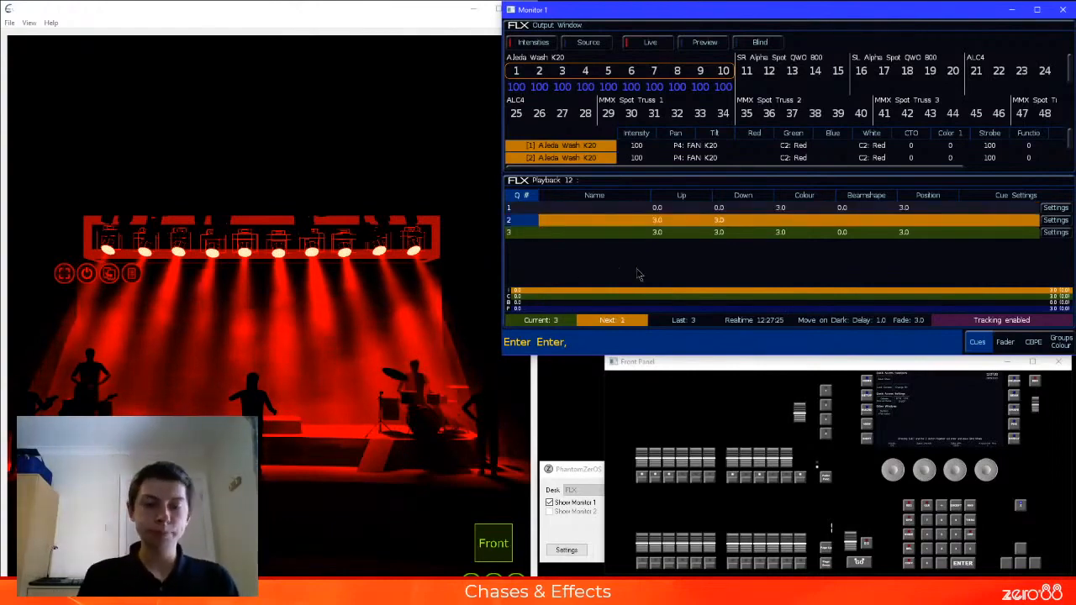
{"action": "left_click", "coordinate": [754, 454]}
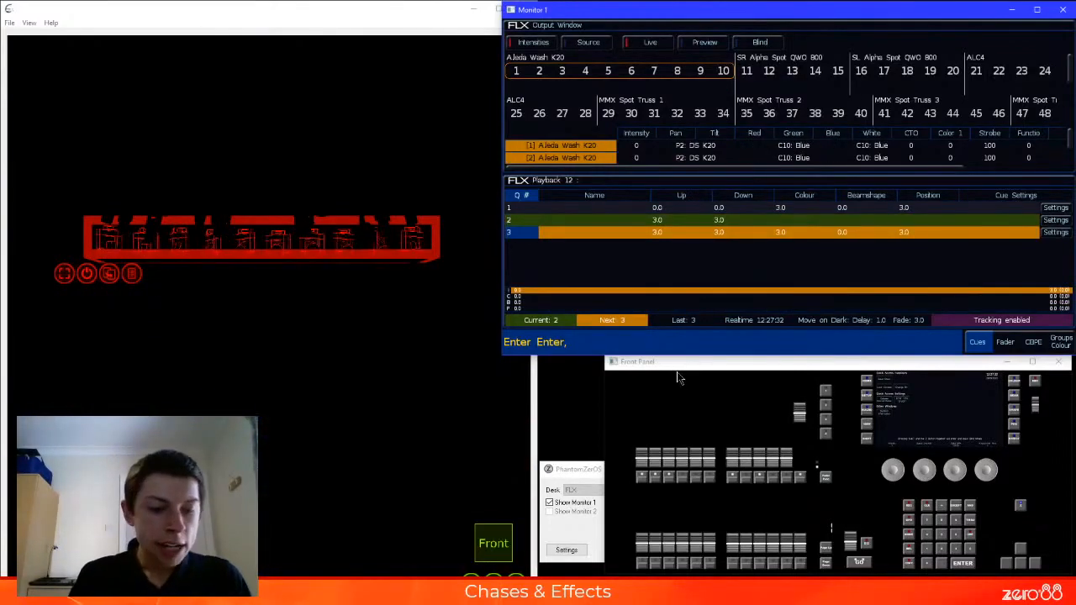
{"action": "left_click", "coordinate": [1034, 341]}
{"action": "left_click", "coordinate": [820, 253]}
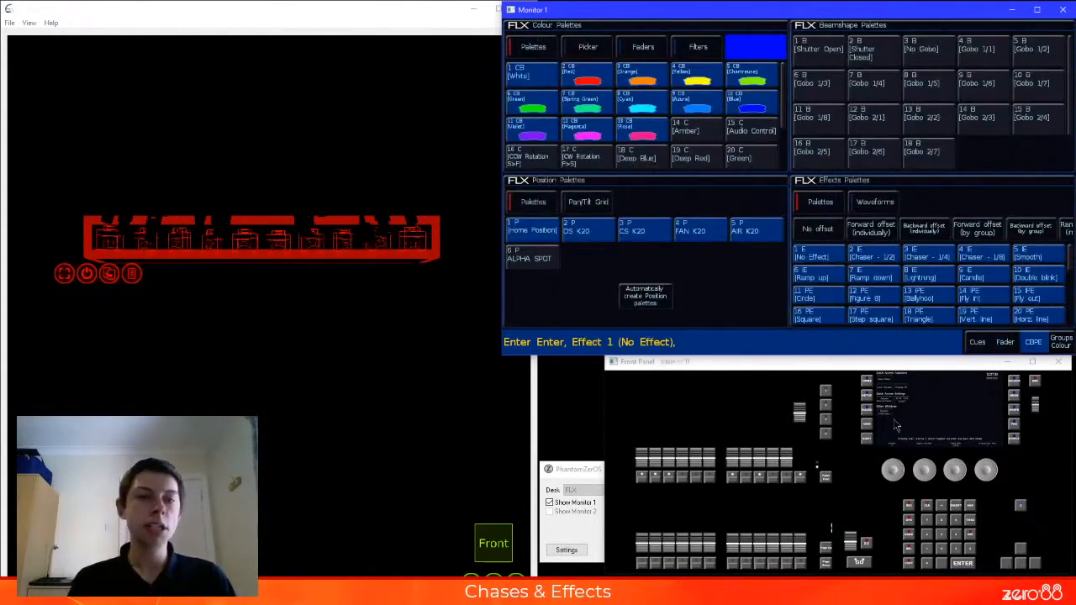
{"action": "left_click", "coordinate": [978, 342]}
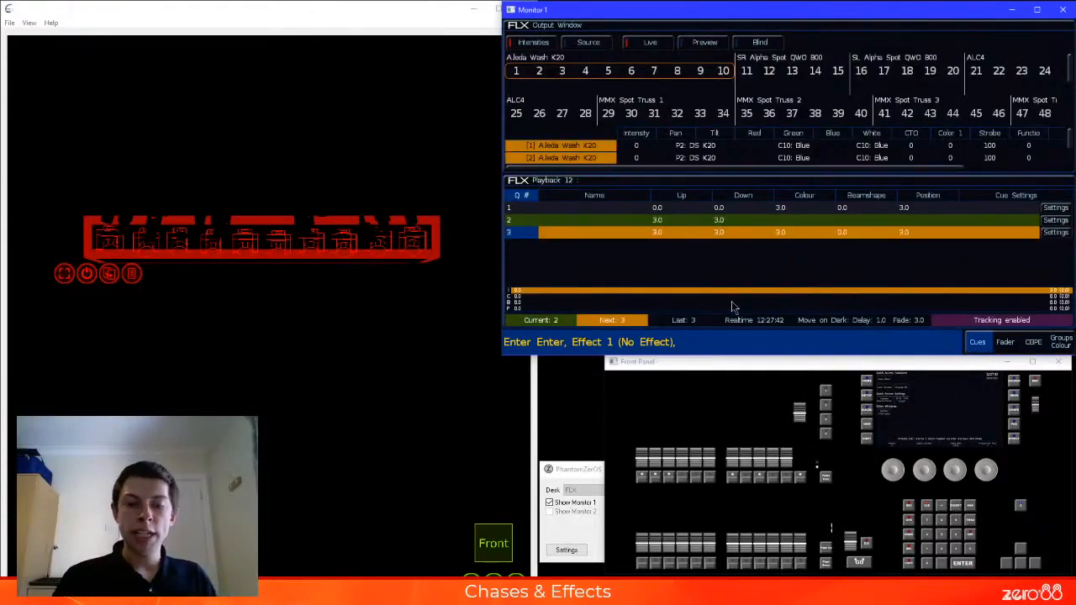
Update cue 2 of stack 12 with the effects change, using Cue Only and with Smart Tag turned off
{"action": "key", "text": "u"}
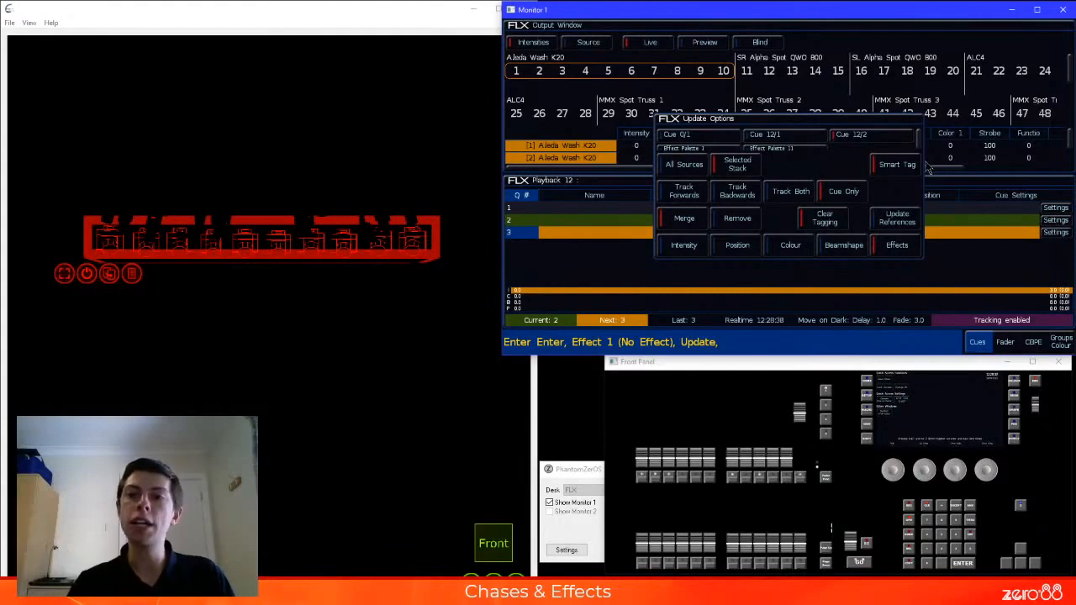
{"action": "left_click", "coordinate": [866, 191]}
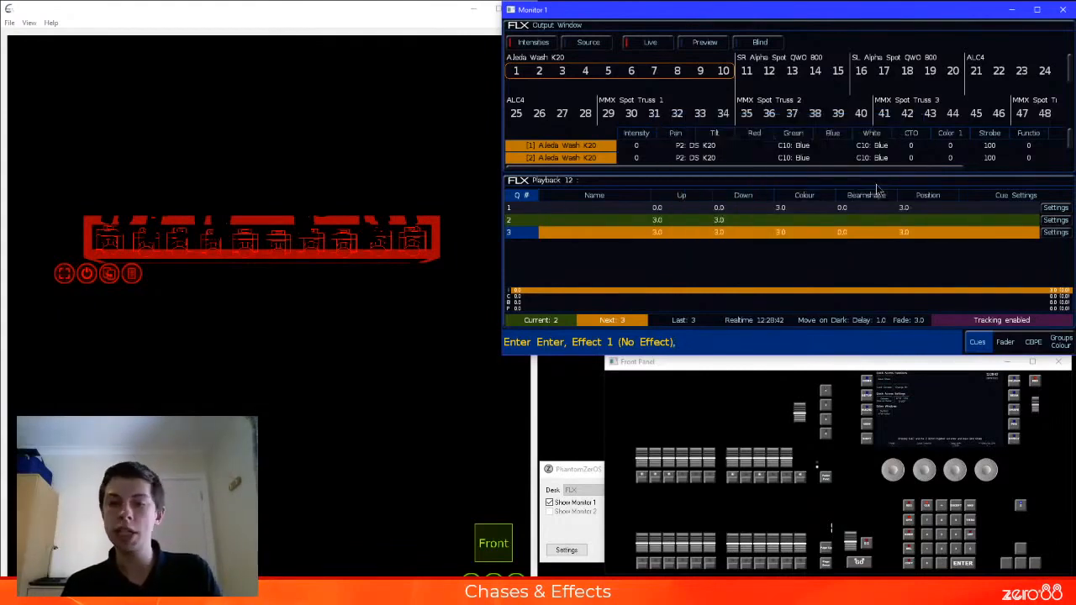
{"action": "key", "text": "u"}
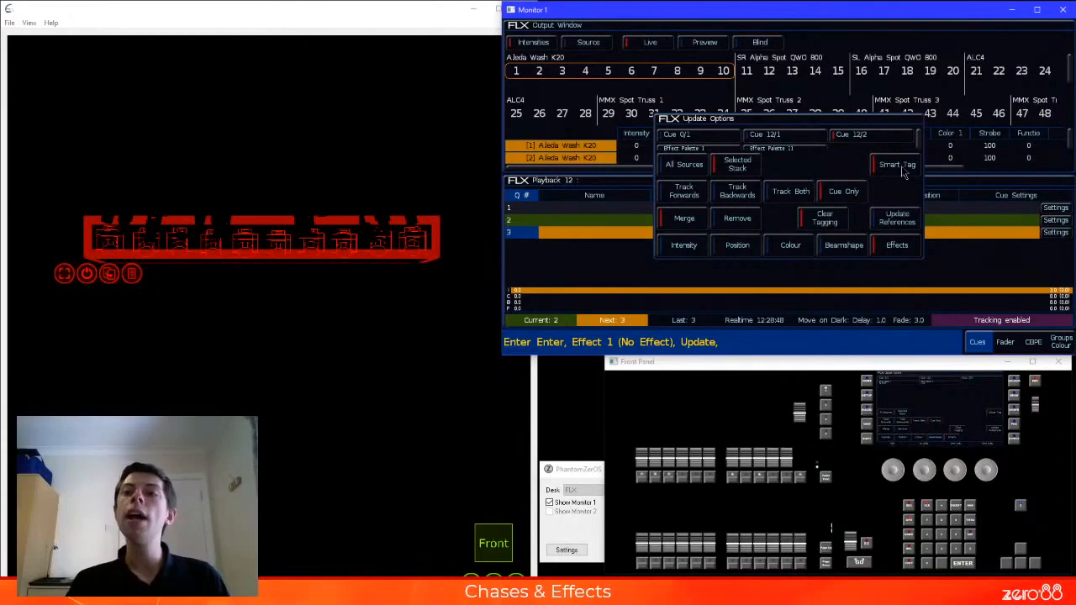
{"action": "left_click", "coordinate": [905, 171]}
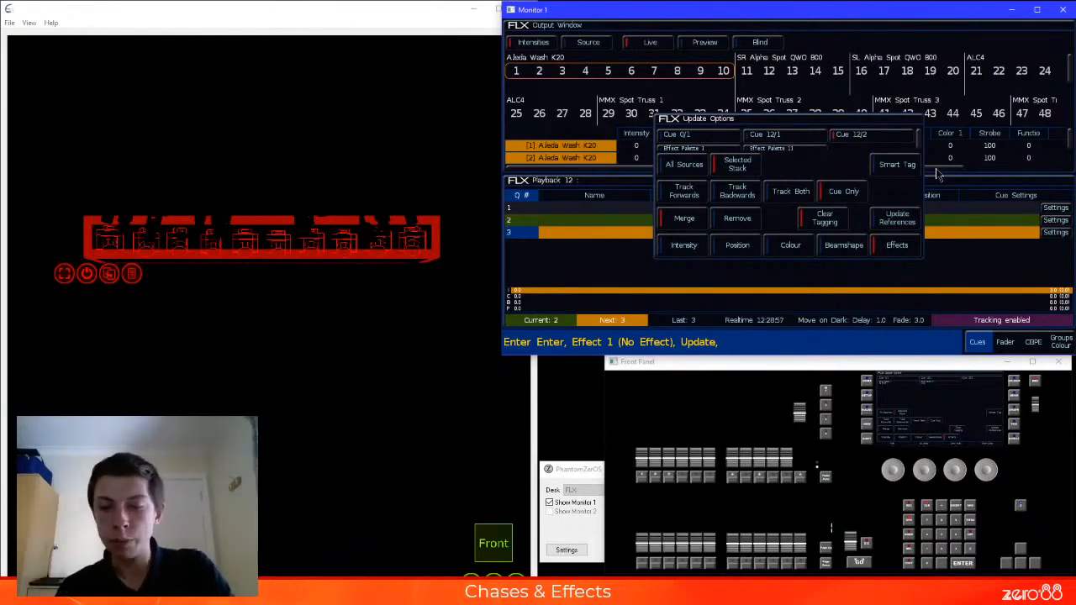
{"action": "key", "text": "Return"}
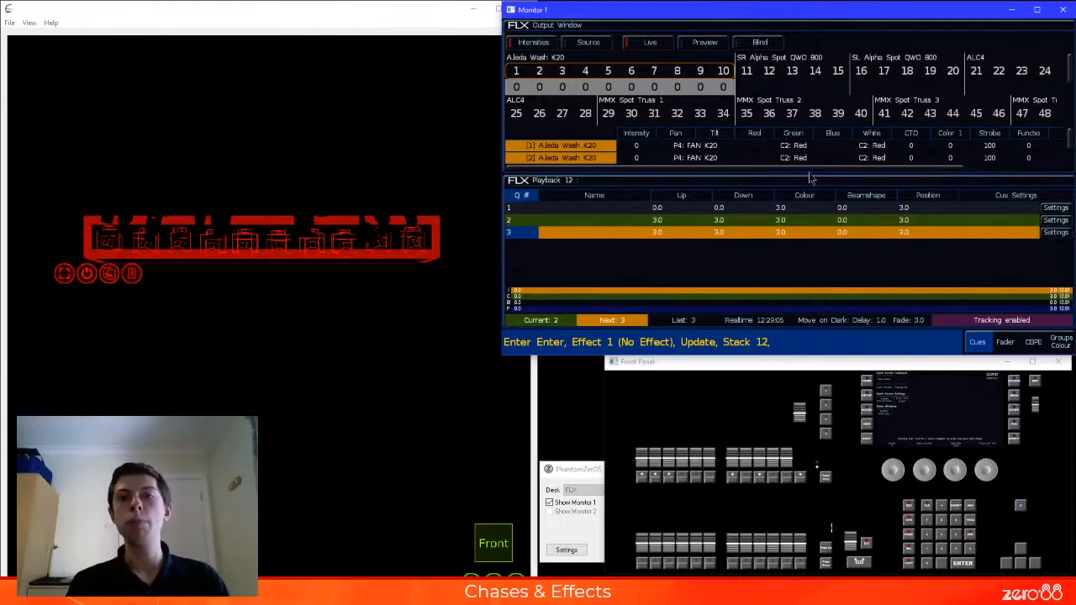
Replay playback 12 from cue 1 through cues 2 and 3, and run cues 1 and 2 again to check the updated blackout
{"action": "left_click", "coordinate": [515, 209]}
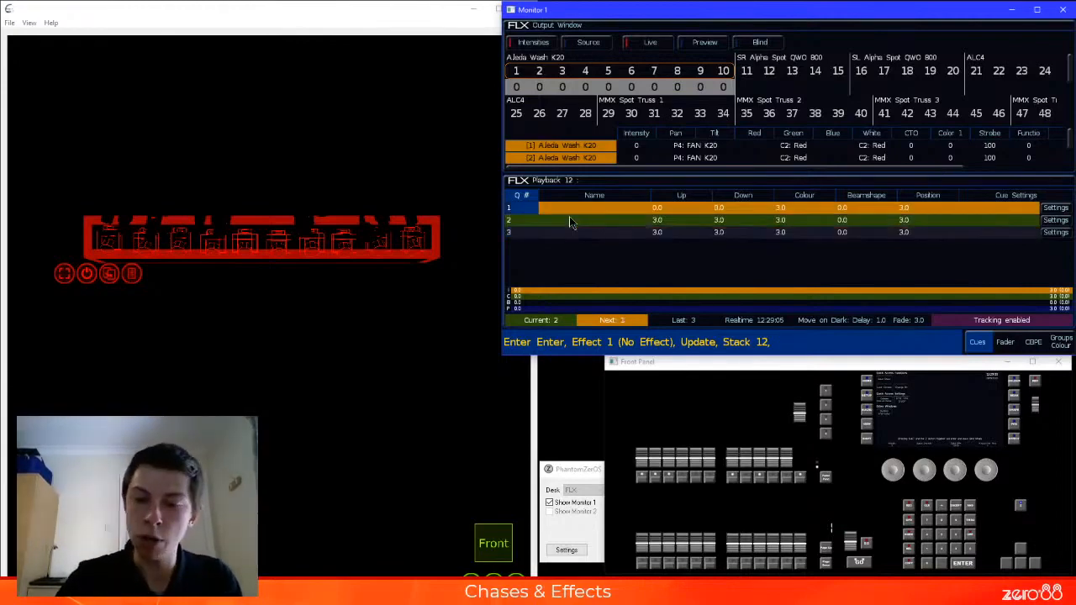
{"action": "key", "text": "space"}
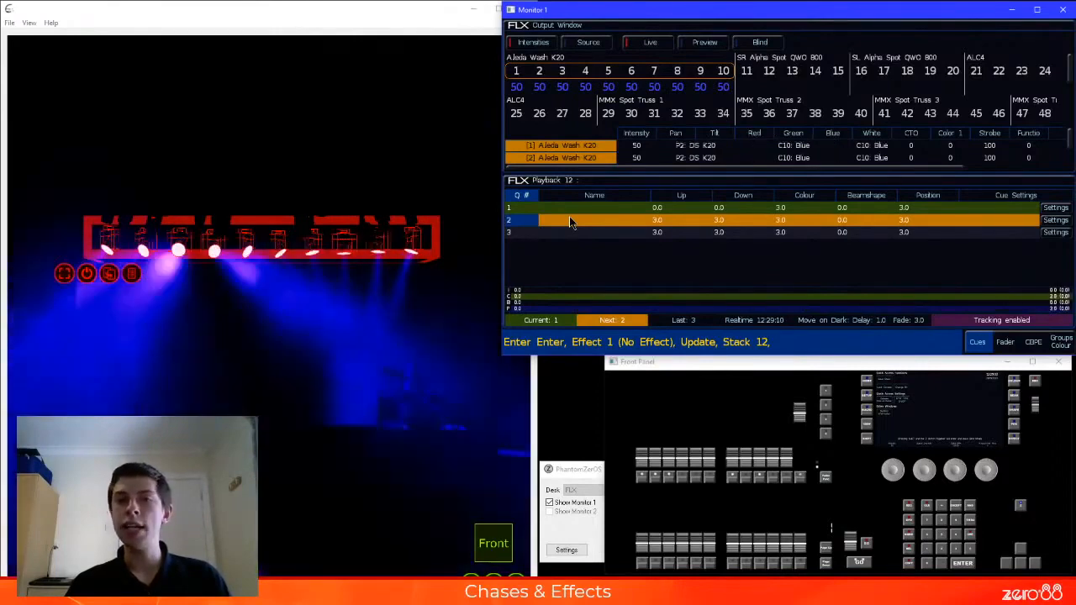
{"action": "key", "text": "space"}
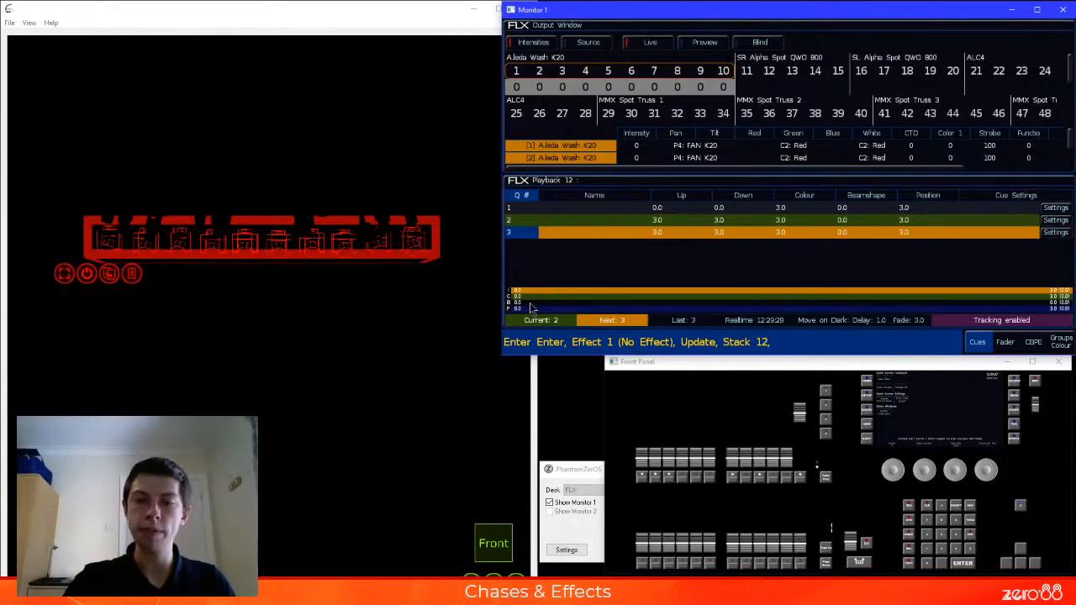
{"action": "key", "text": "space"}
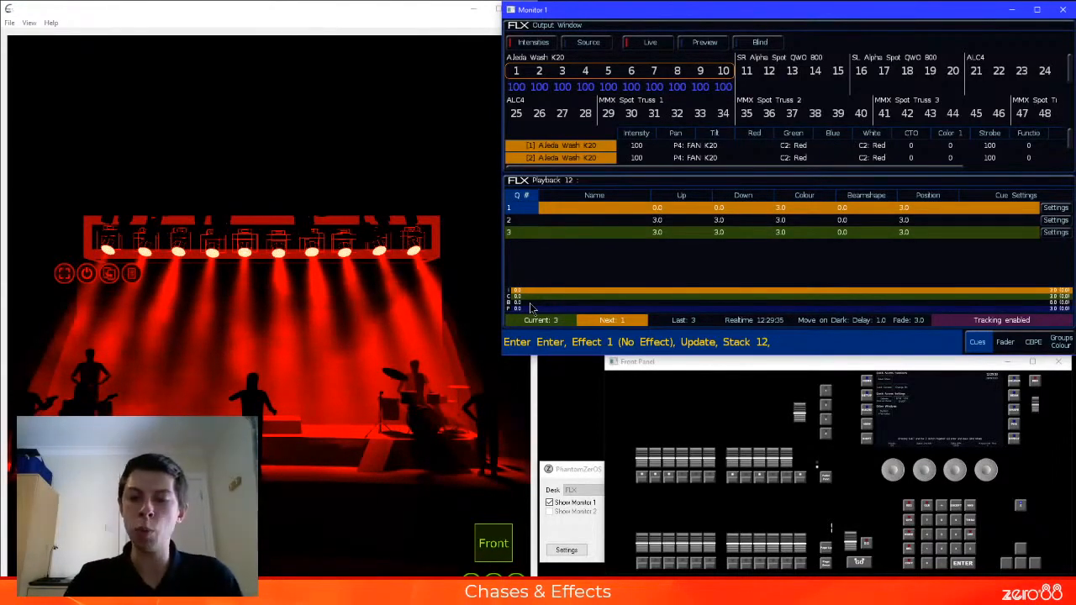
{"action": "key", "text": "space"}
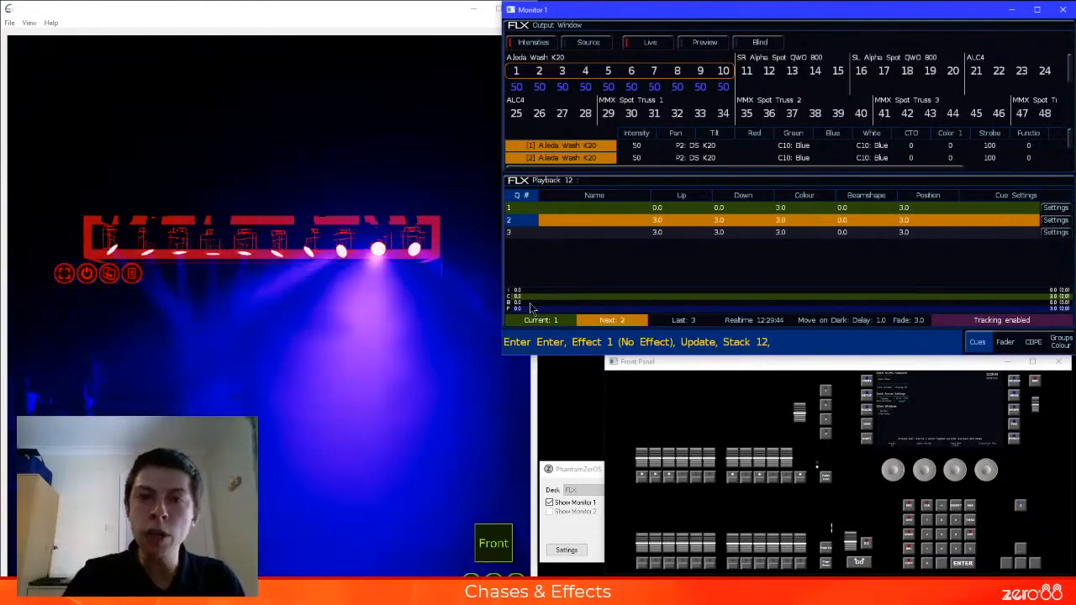
{"action": "key", "text": "space"}
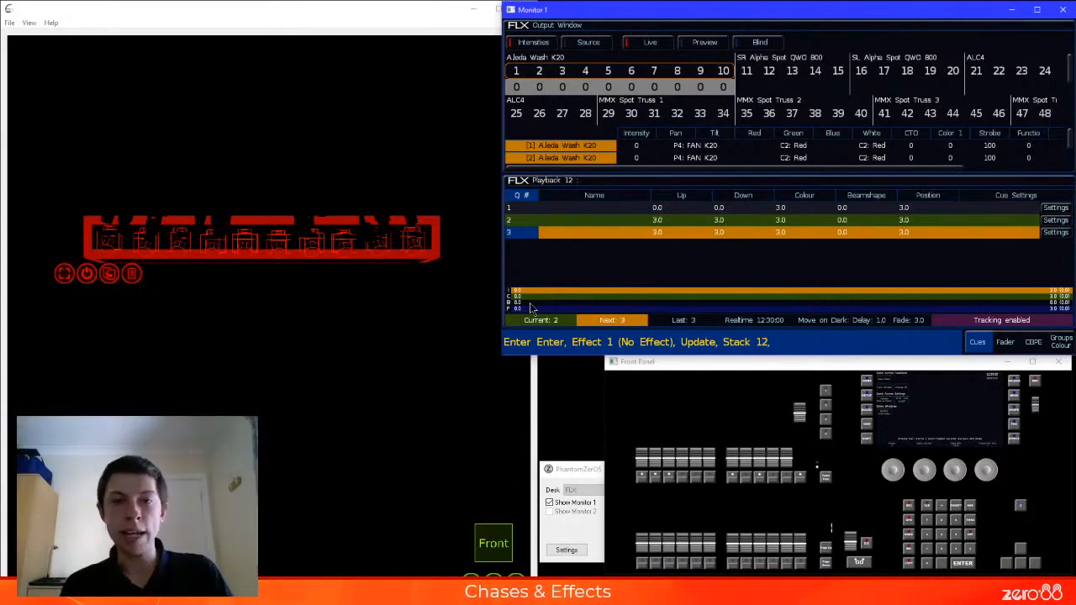
Set cue 1 and cue 3 in turn as the next cue on playback 12
{"action": "left_click", "coordinate": [542, 210]}
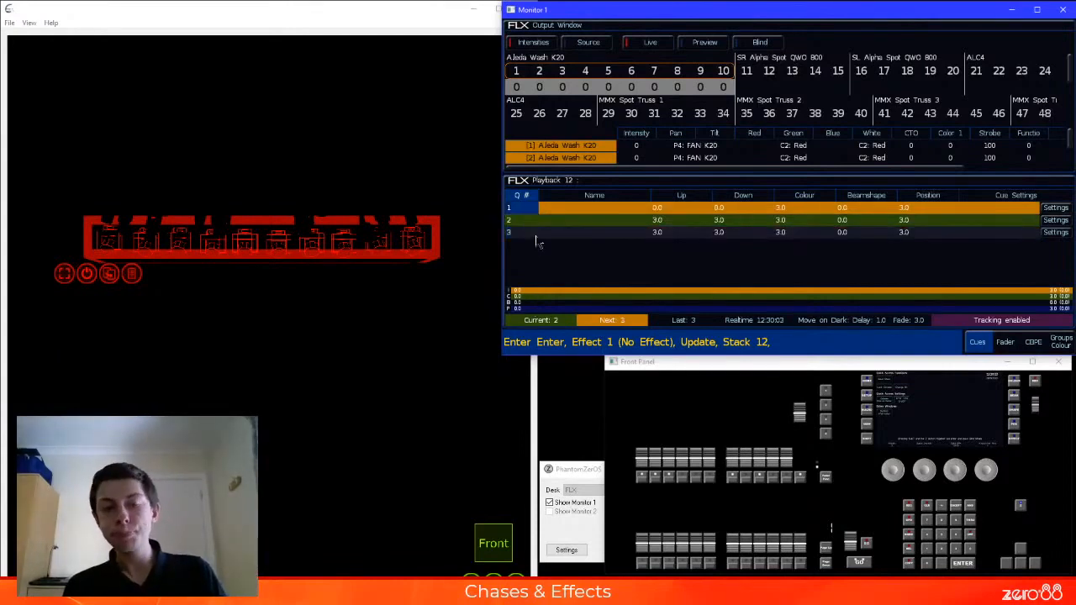
{"action": "left_click", "coordinate": [524, 233]}
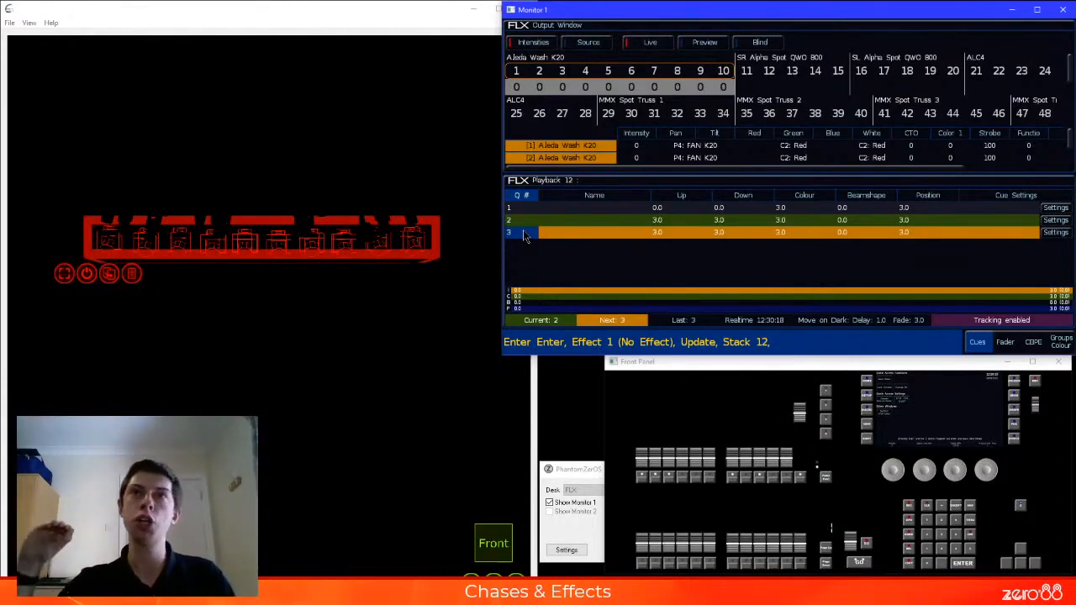
{"action": "left_click", "coordinate": [524, 236]}
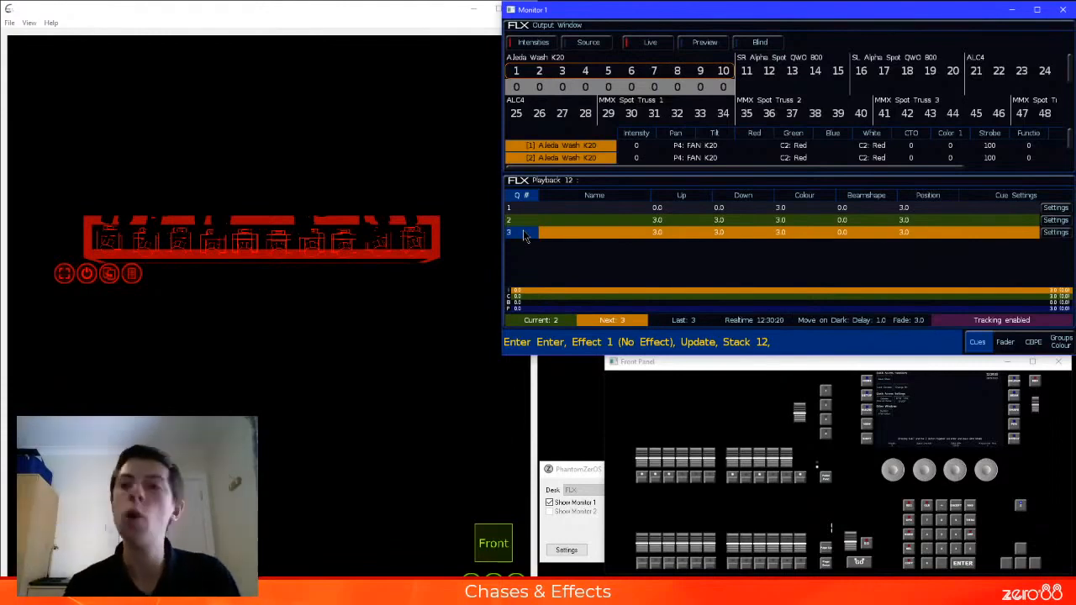
Inspect the trigger options in the settings of cue 2 on playback 12 and leave without changes
{"action": "left_click", "coordinate": [1055, 221]}
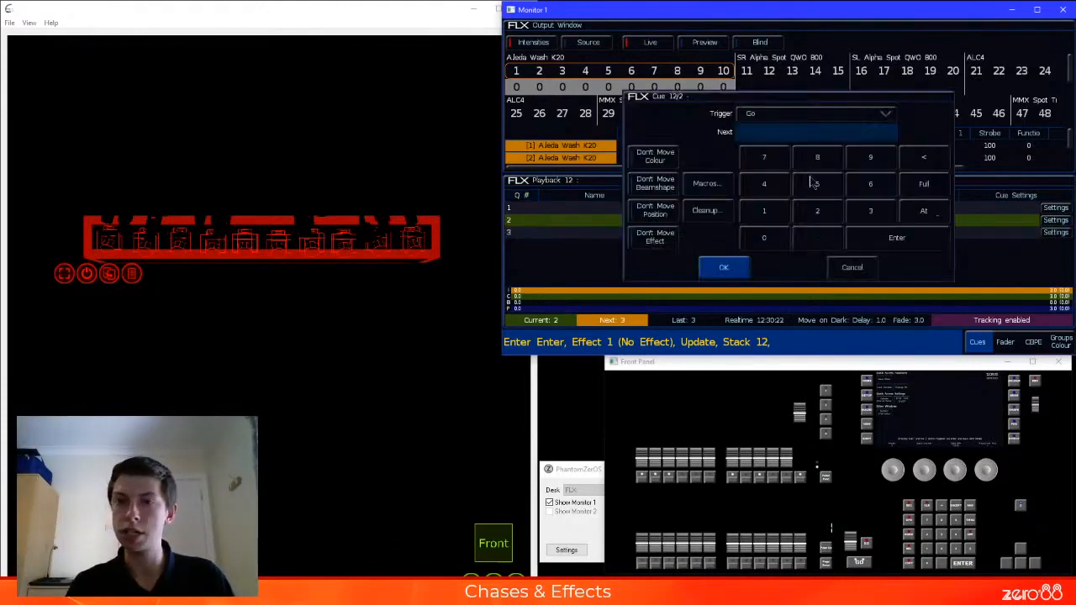
{"action": "left_click", "coordinate": [809, 114]}
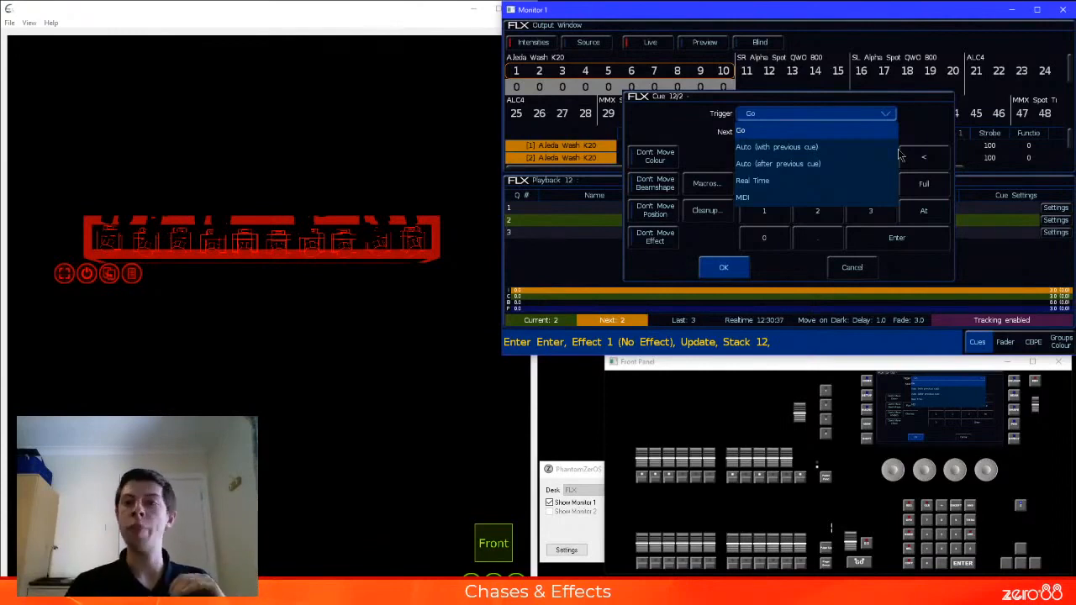
{"action": "left_click", "coordinate": [868, 268]}
{"action": "left_click", "coordinate": [869, 268]}
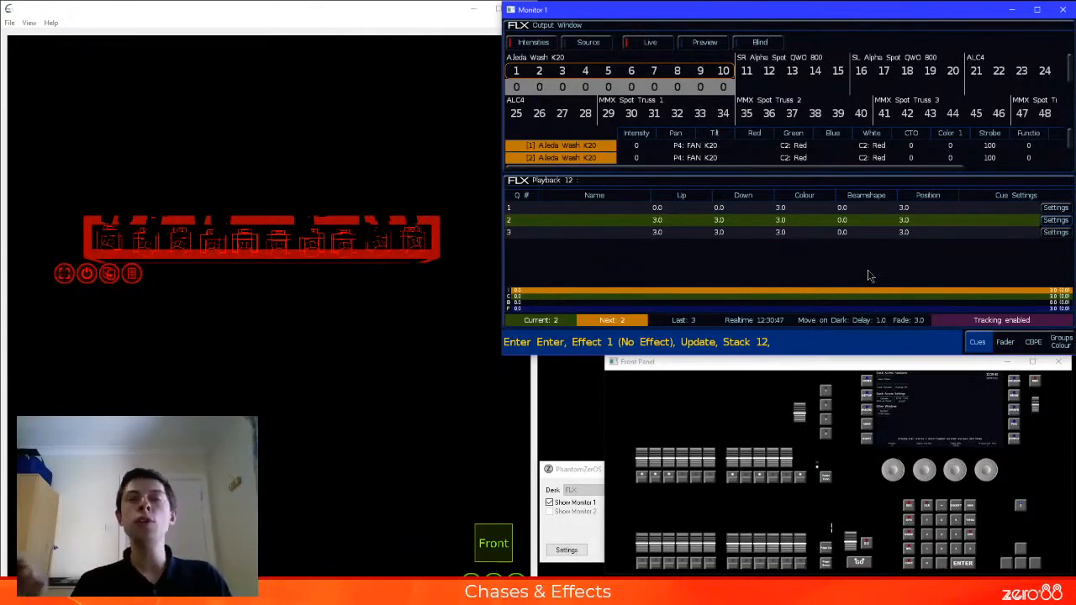
Clear the fixture selection and the tagged values from the programmer
{"action": "left_click", "coordinate": [827, 363]}
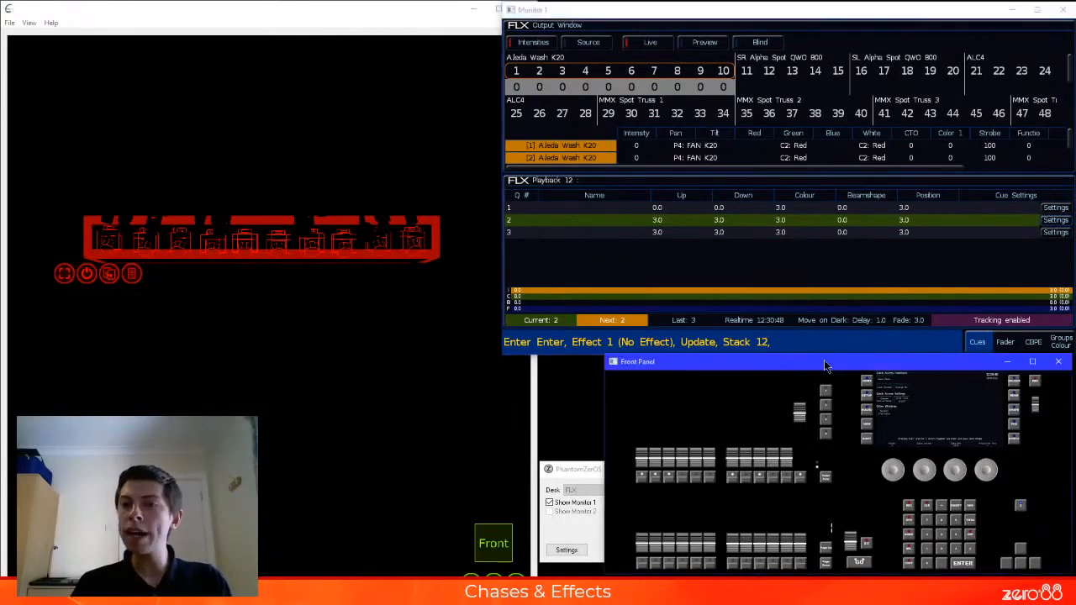
{"action": "key", "text": "BackSpace"}
{"action": "key", "text": "BackSpace"}
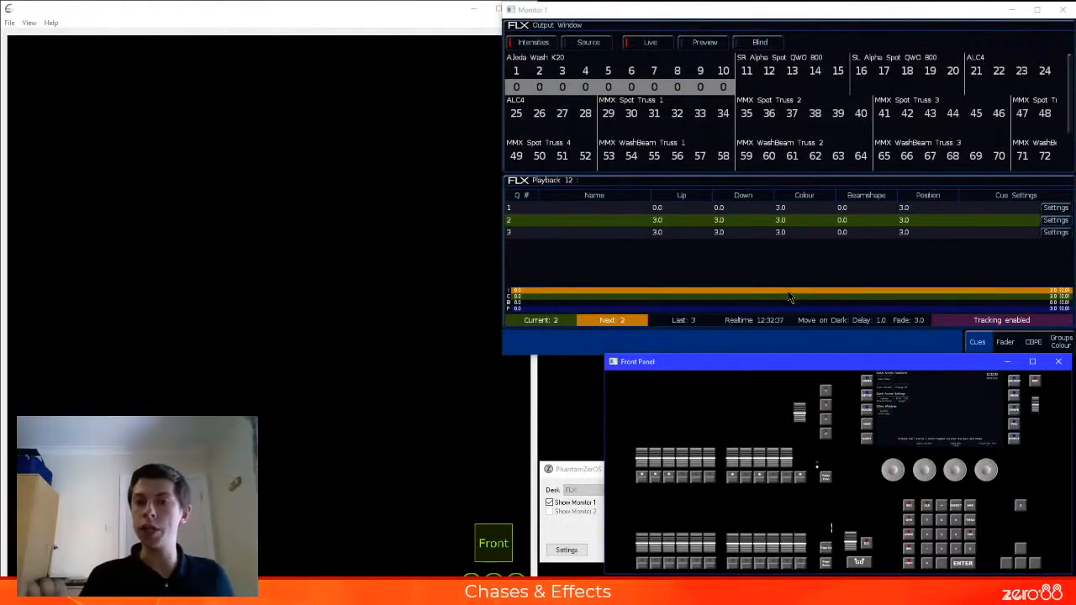
Set cue 3 as next on playback 12, lower that playback's fader to zero, and raise the playback 7 fader to full
{"action": "left_click", "coordinate": [515, 233]}
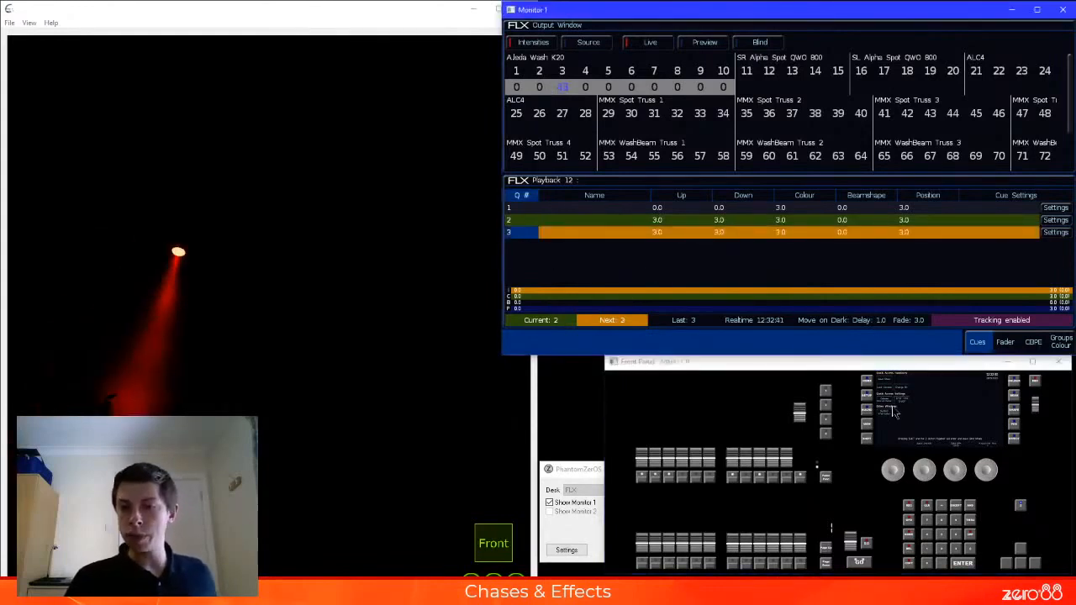
{"action": "left_click", "coordinate": [857, 561]}
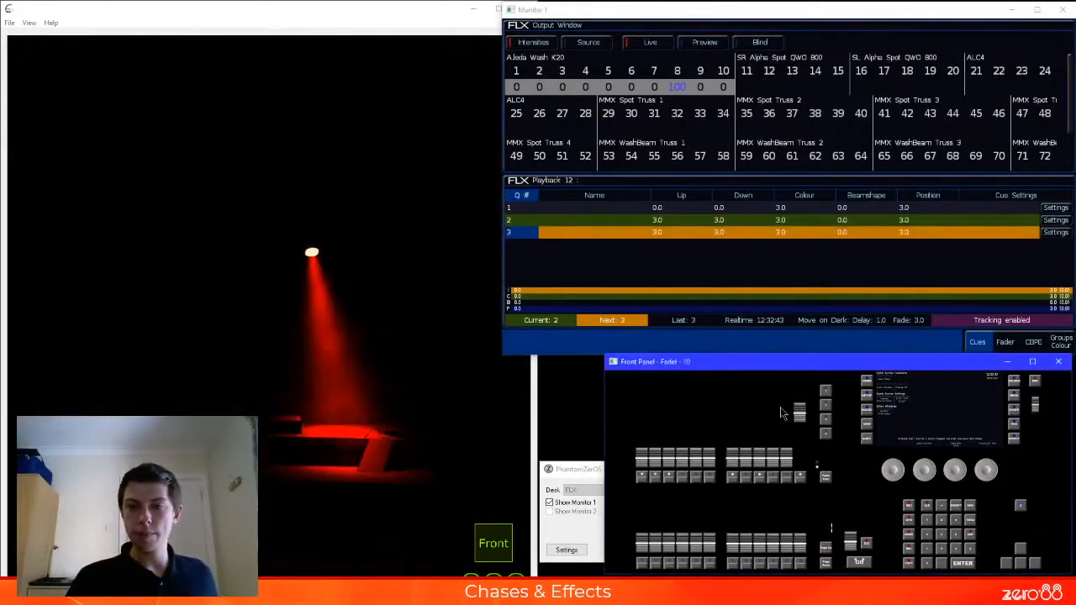
{"action": "left_click_drag", "start_coordinate": [799, 411], "coordinate": [800, 458]}
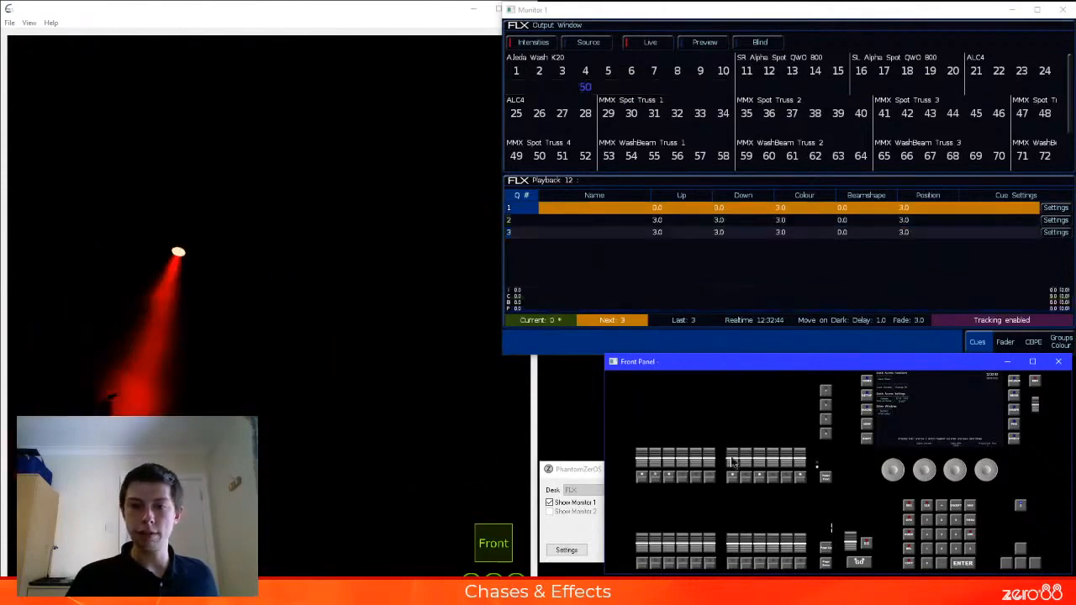
{"action": "left_click_drag", "start_coordinate": [732, 455], "coordinate": [732, 412]}
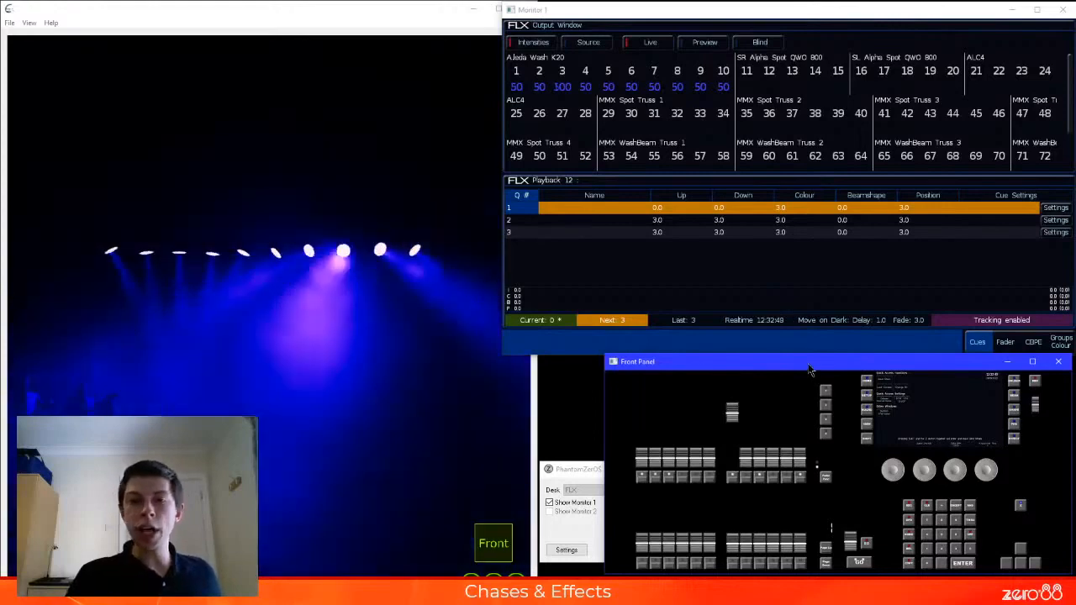
Select fixtures 1 to 10, home their effects, and set their intensity to 0
{"action": "key", "text": "Return"}
{"action": "key", "text": "Return"}
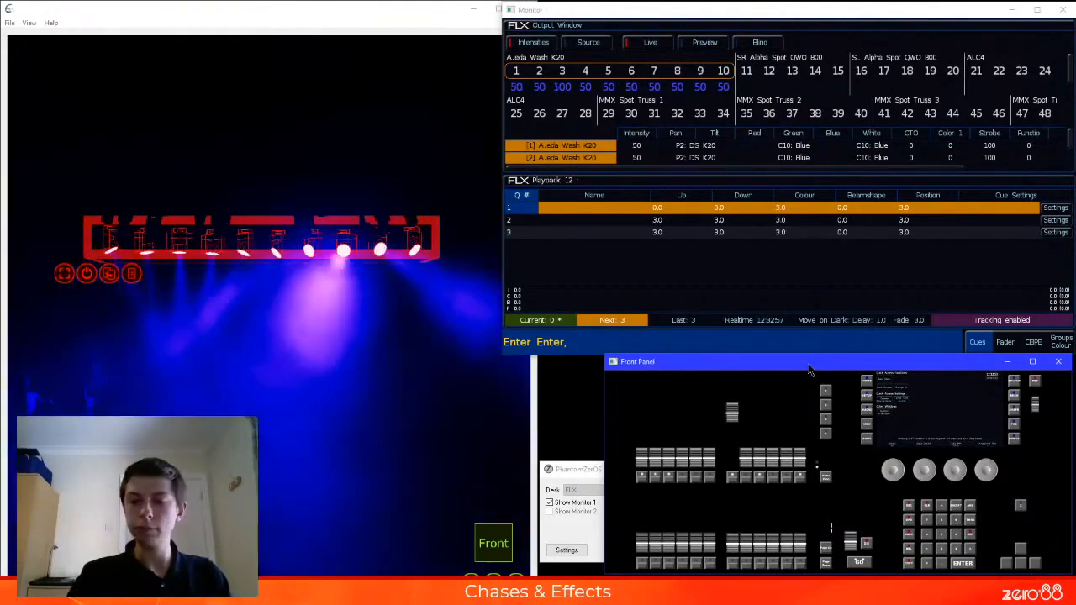
{"action": "key", "text": "h+e"}
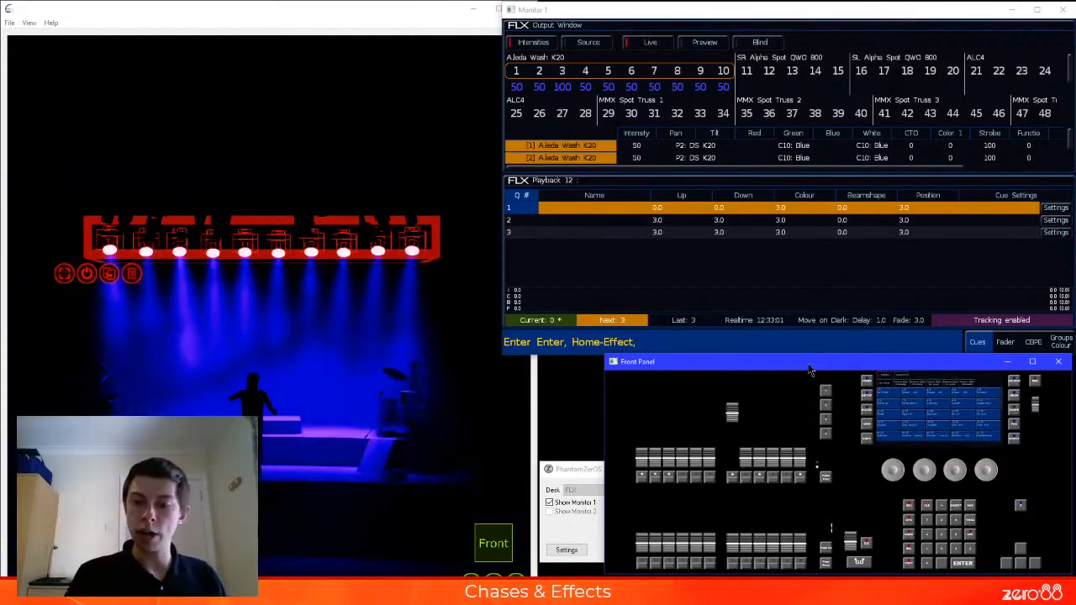
{"action": "type", "text": "@"}
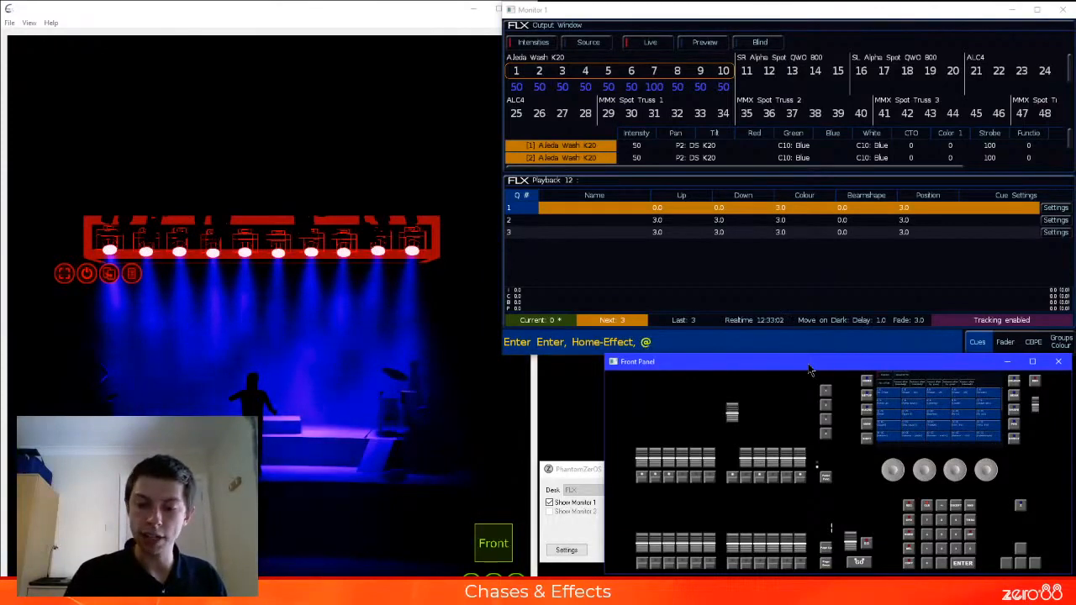
{"action": "type", "text": "."}
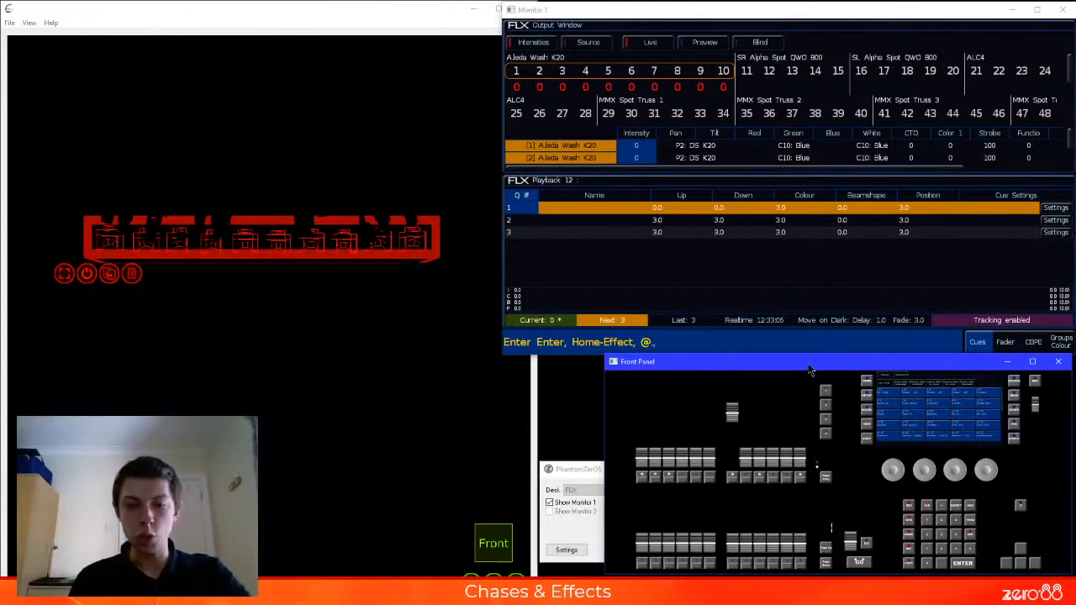
Record the tagged intensity and effect changes as cue 2 on playback 7, using Cue Only with Smart Tag turned off
{"action": "key", "text": "F7"}
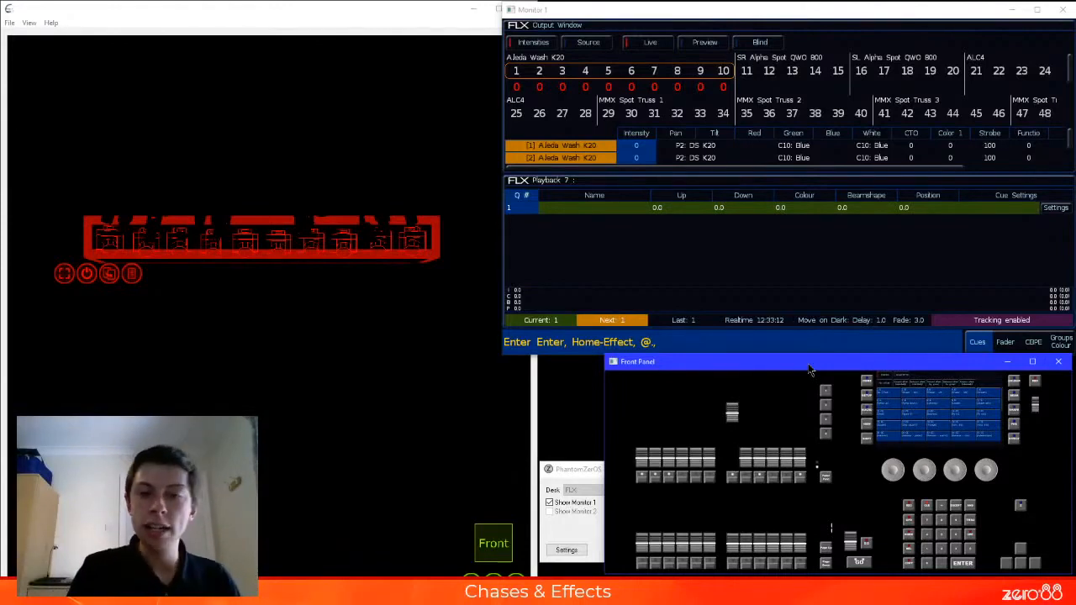
{"action": "key", "text": "r"}
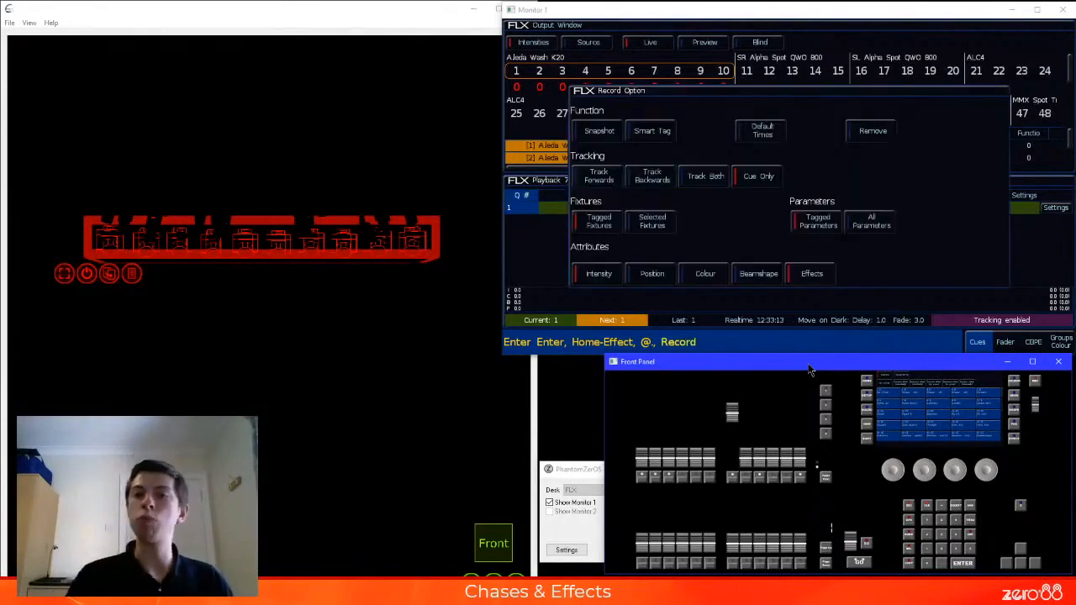
{"action": "left_click", "coordinate": [654, 130]}
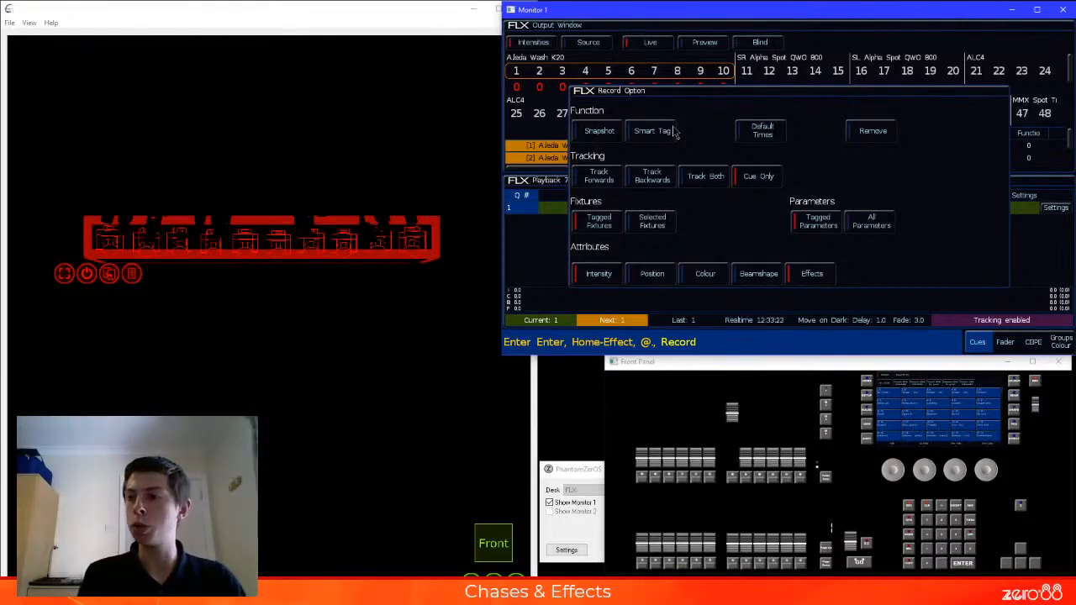
{"action": "key", "text": "Escape"}
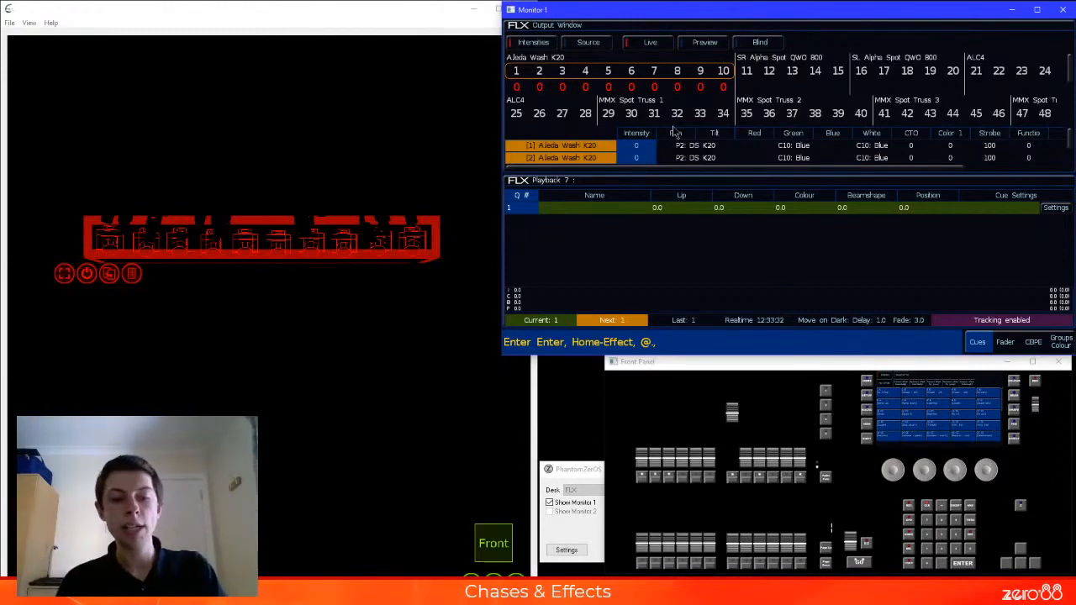
{"action": "key", "text": "r"}
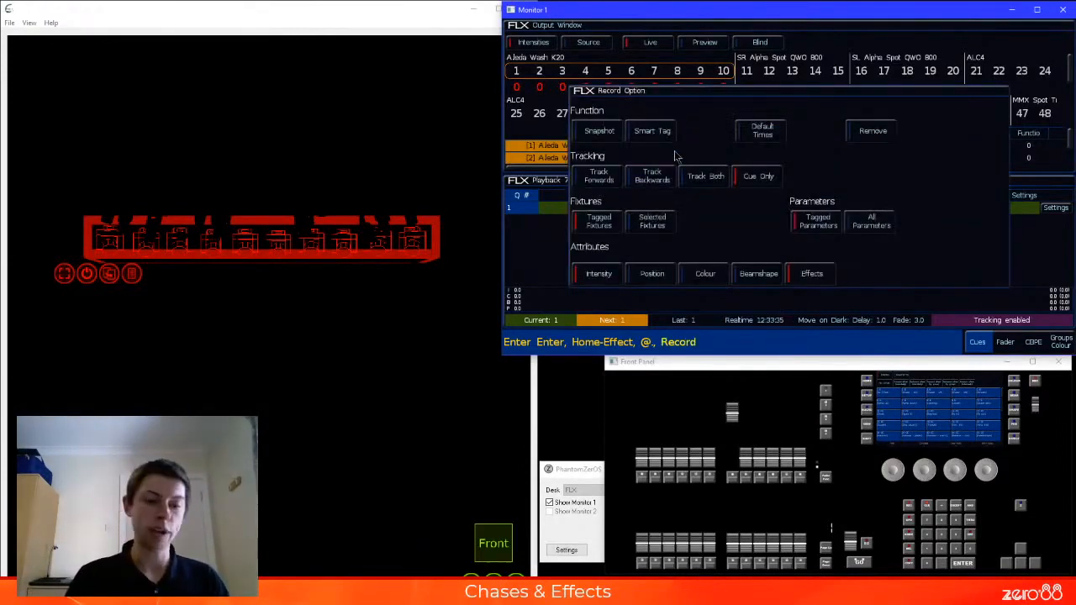
{"action": "key", "text": "Return"}
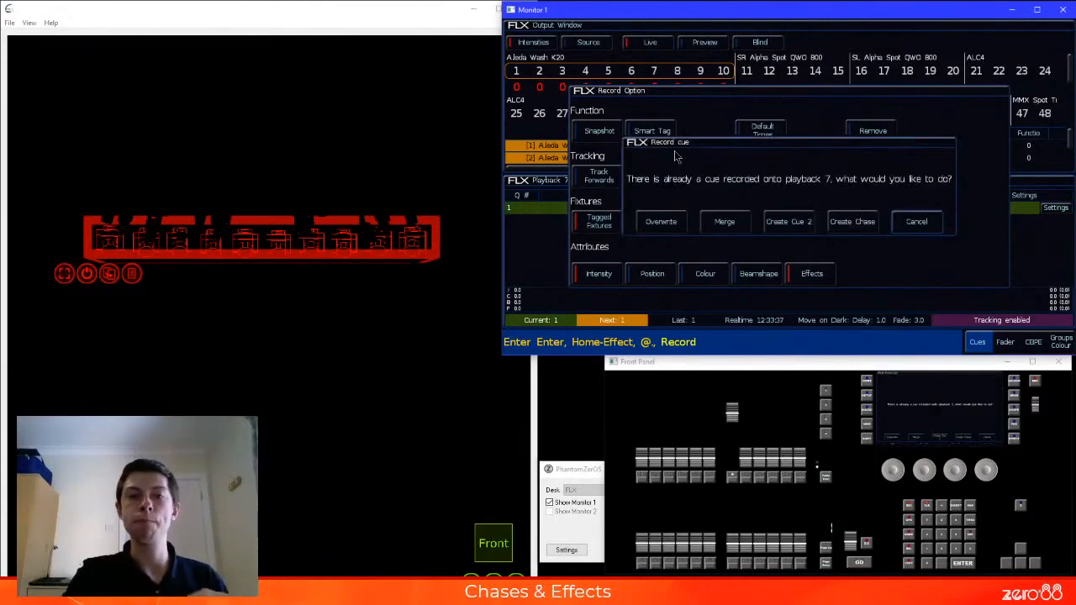
{"action": "left_click", "coordinate": [798, 223]}
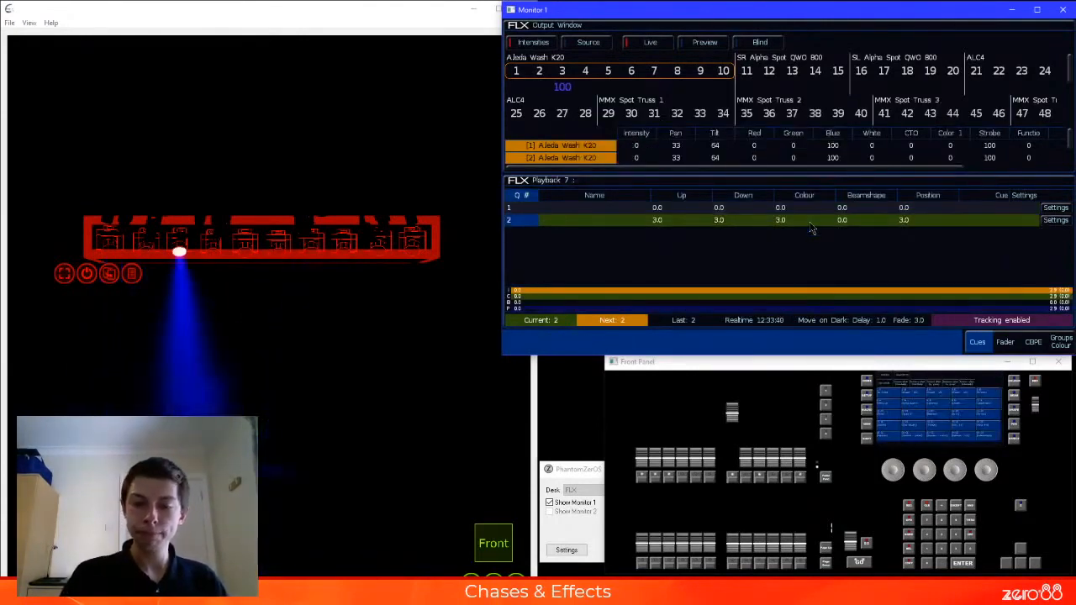
Replay playback 7 from cue 1, raise playback 1 to full, and lower the playback 7 fader to zero
{"action": "left_click", "coordinate": [733, 418]}
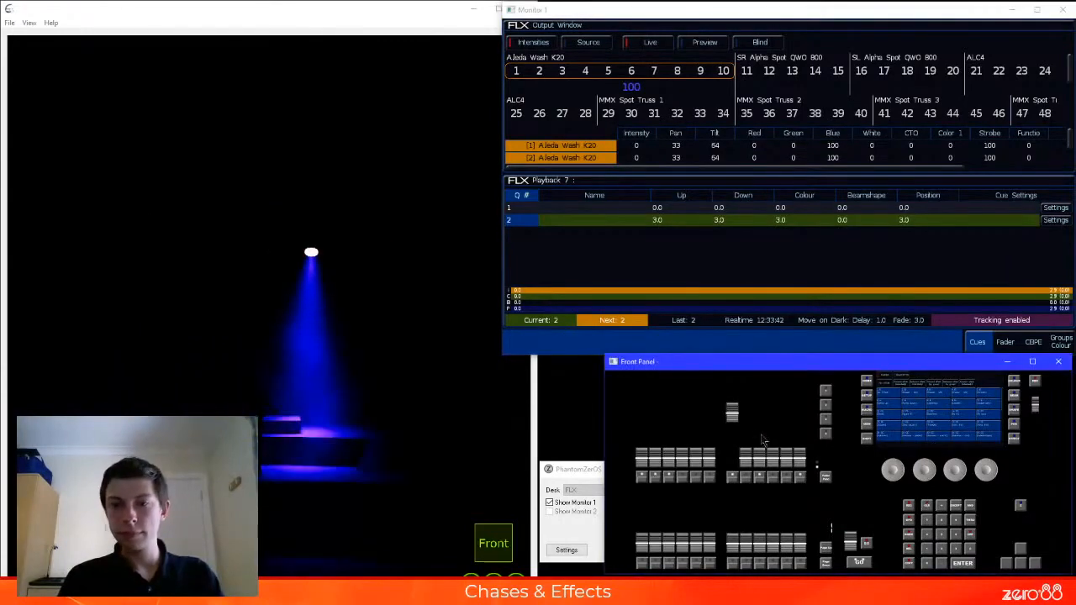
{"action": "mouse_move", "coordinate": [731, 421]}
{"action": "left_mouse_down"}
{"action": "mouse_move", "coordinate": [729, 500]}
{"action": "mouse_move", "coordinate": [730, 410]}
{"action": "left_mouse_up"}
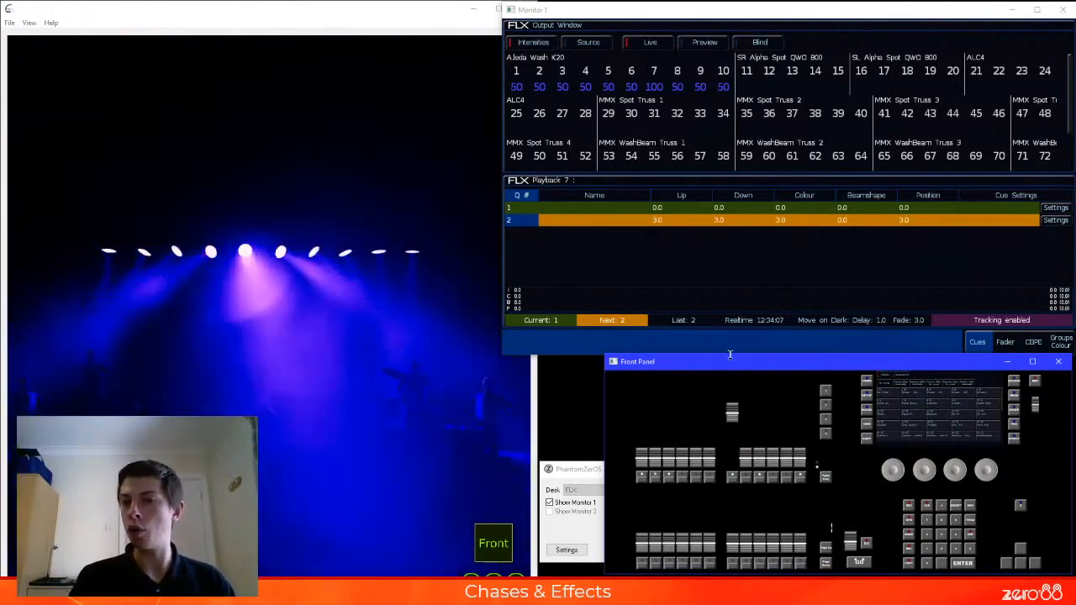
{"action": "left_click_drag", "start_coordinate": [642, 461], "coordinate": [642, 408]}
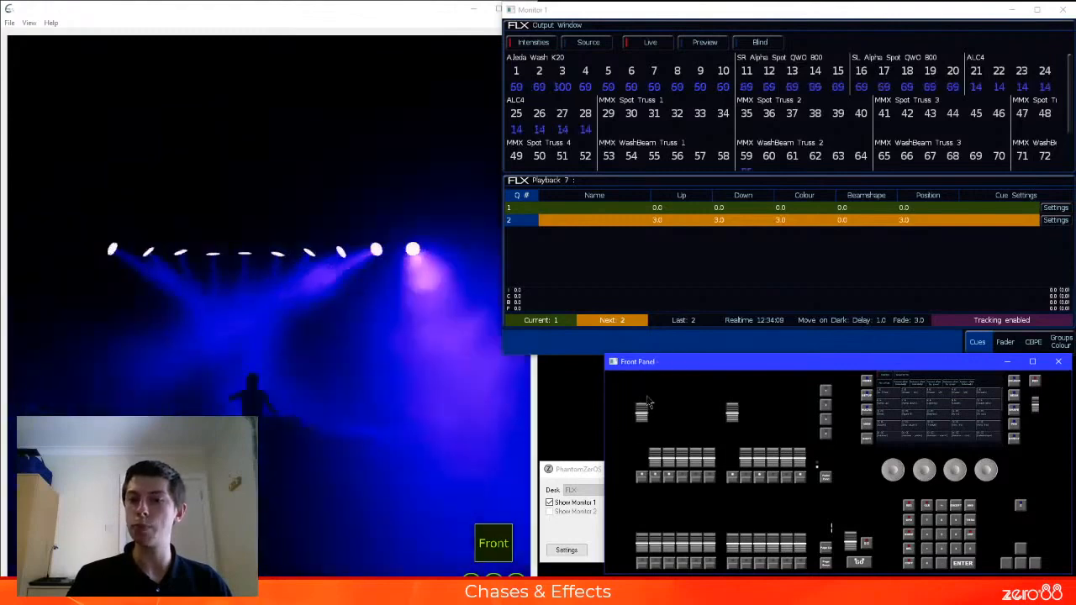
{"action": "left_click_drag", "start_coordinate": [732, 413], "coordinate": [740, 484]}
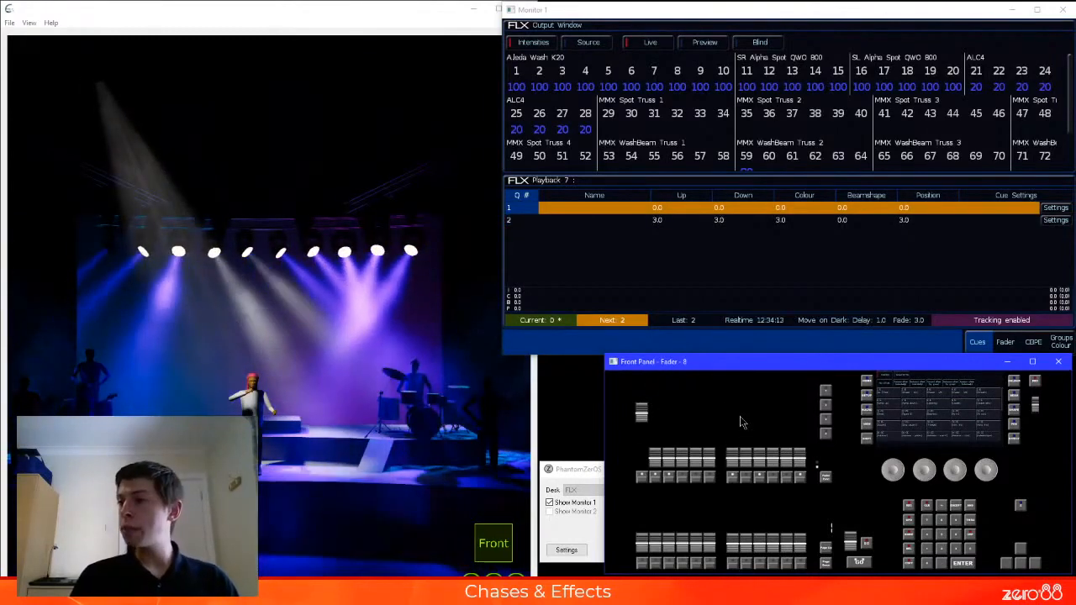